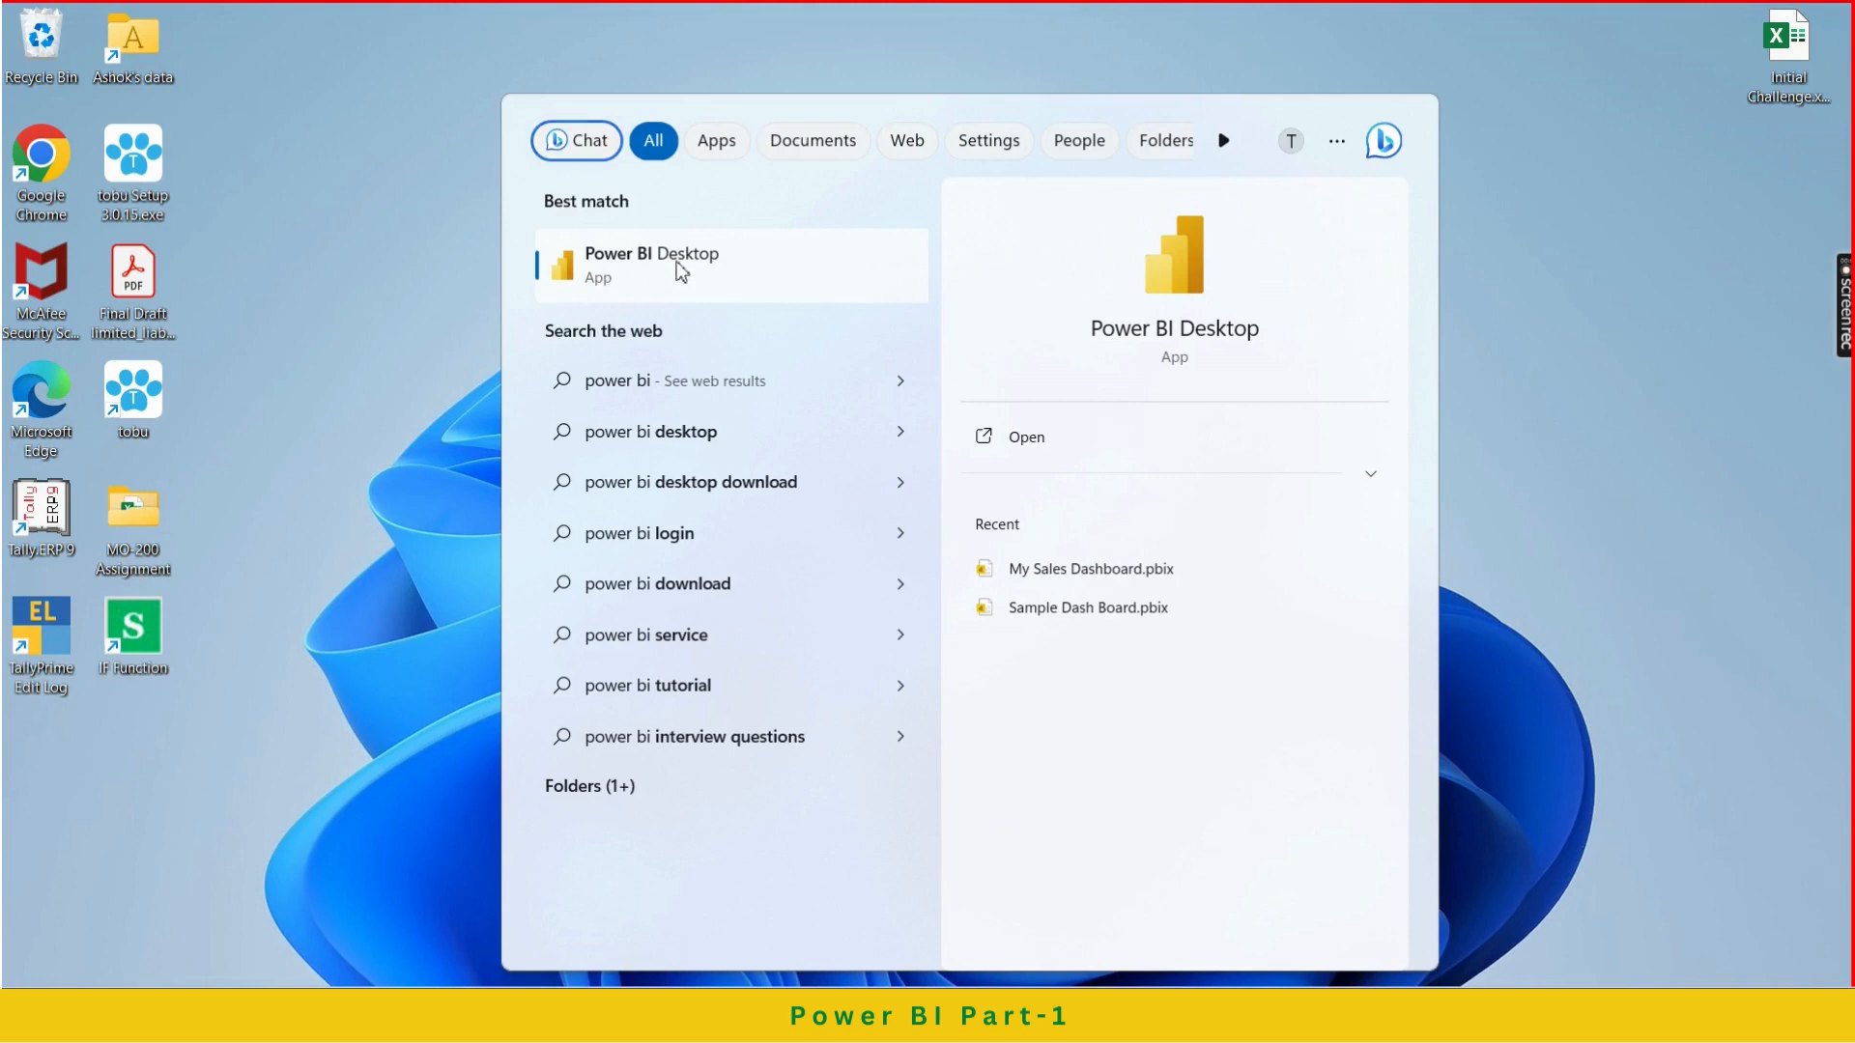
Launch Power BI Desktop and dismiss its start screen to reach the blank report
left_click(681, 273)
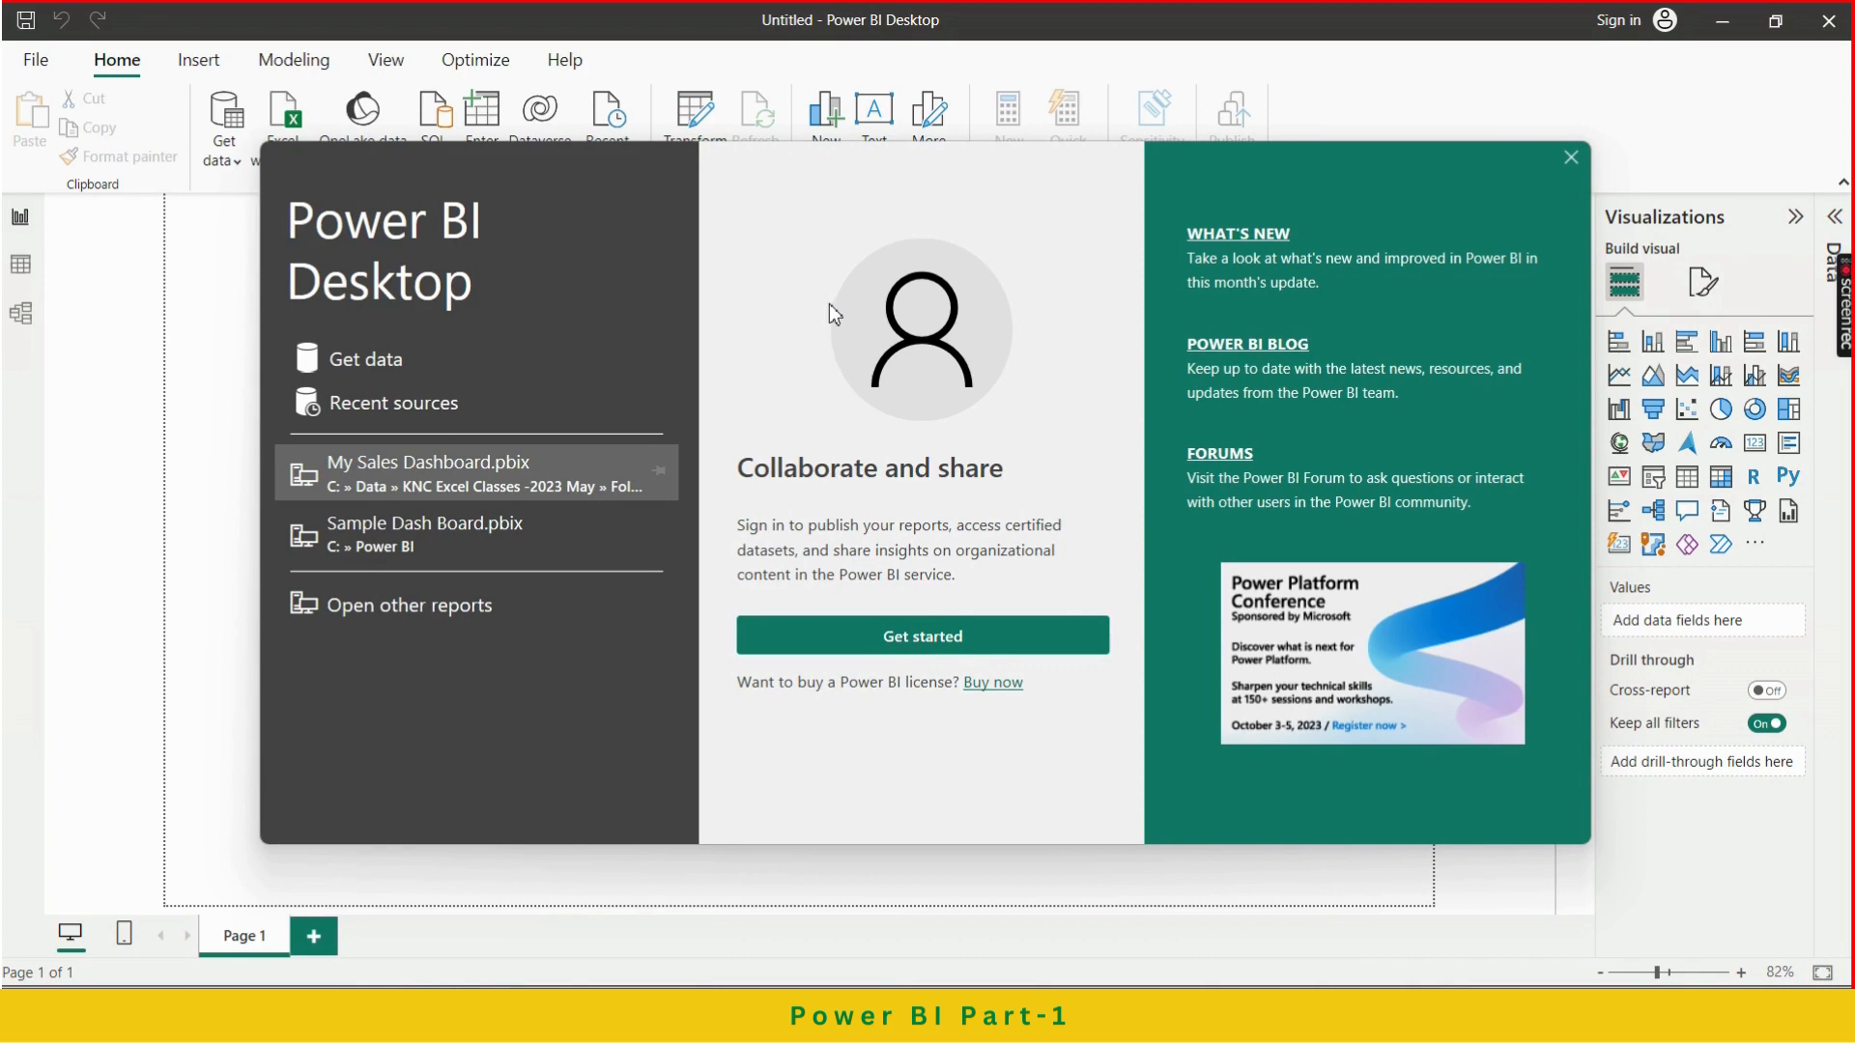
left_click(1571, 158)
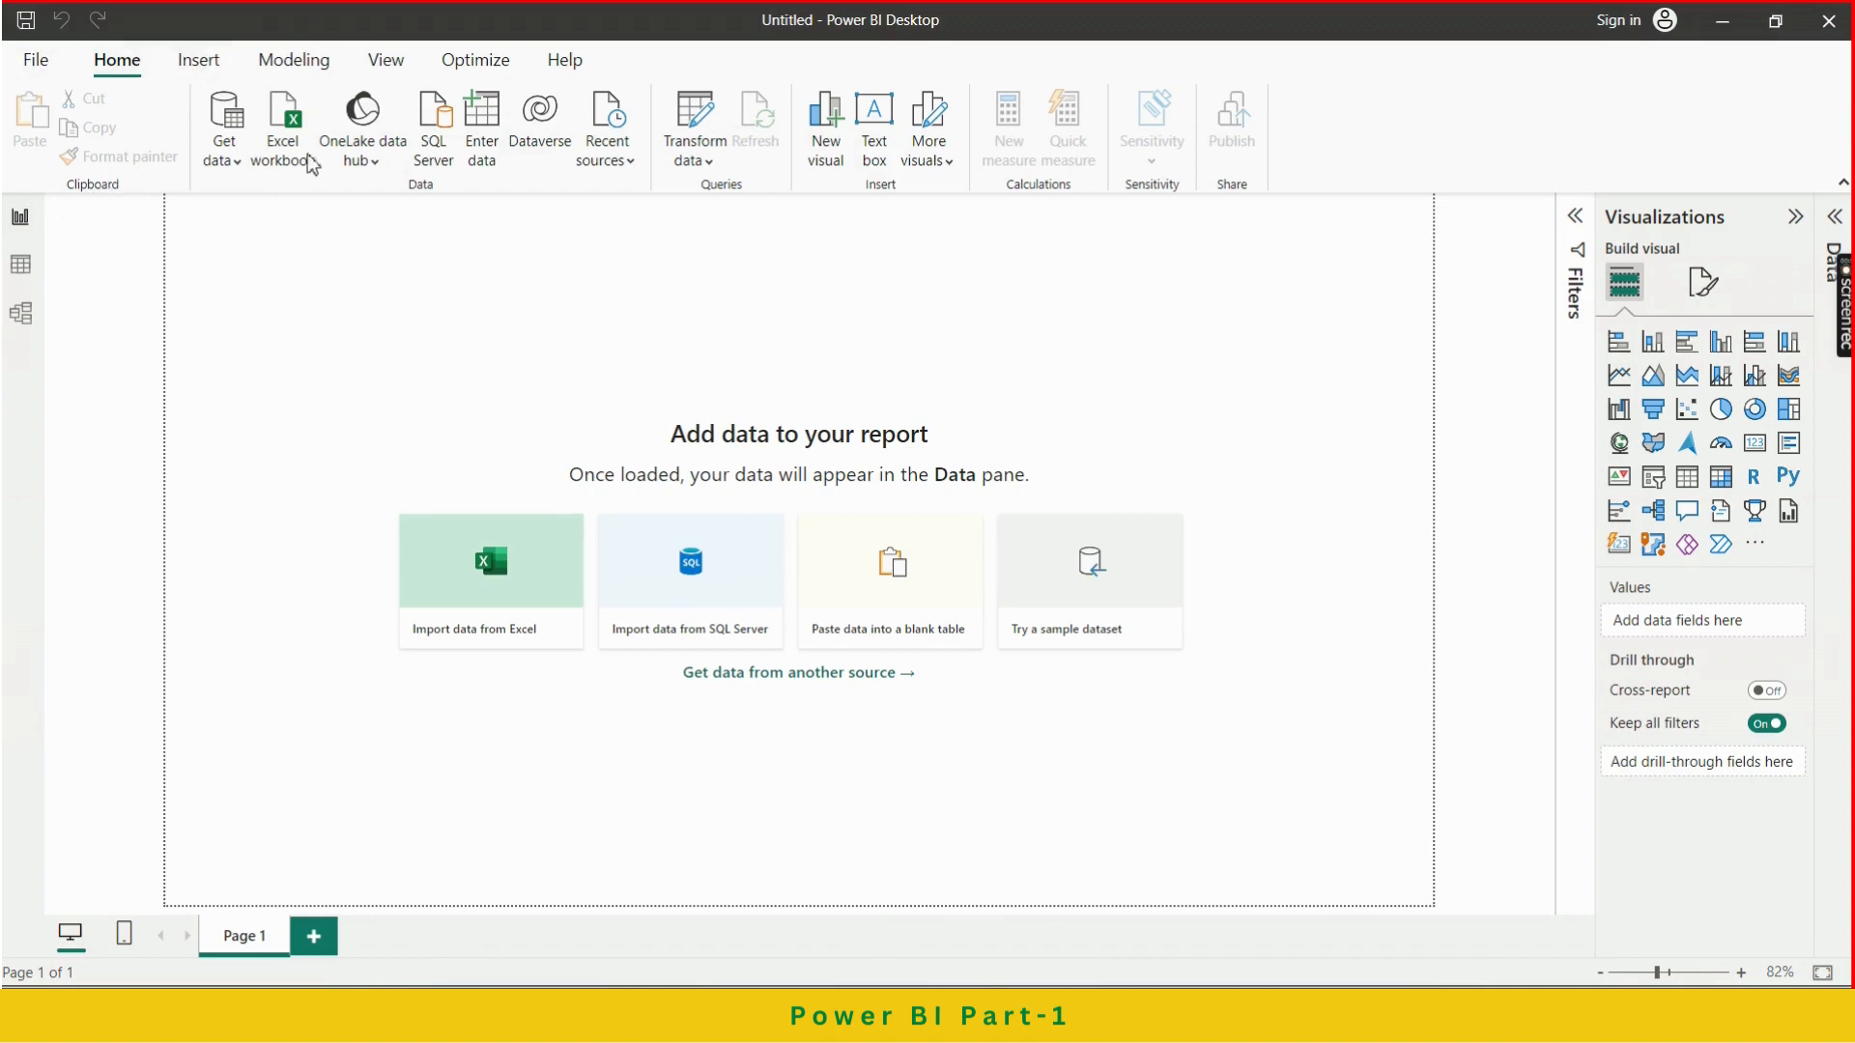
left_click(198, 59)
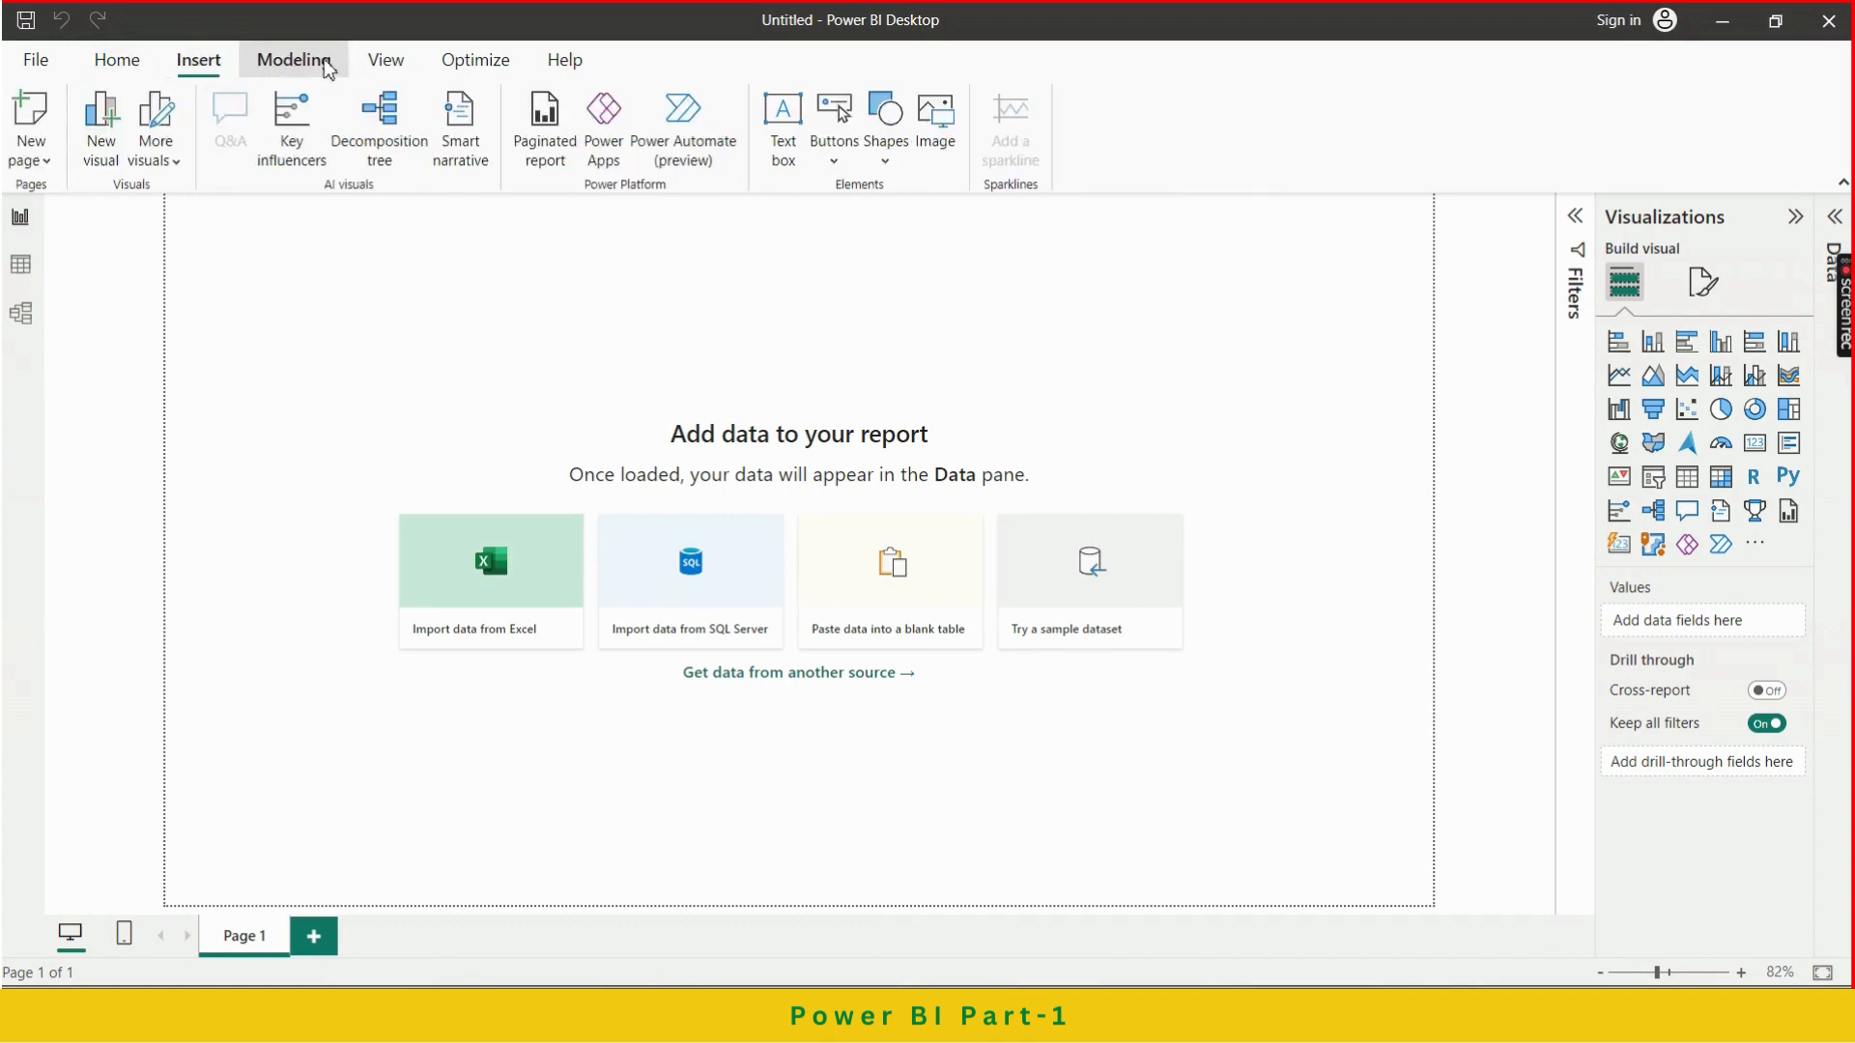
left_click(325, 63)
left_click(385, 60)
left_click(475, 60)
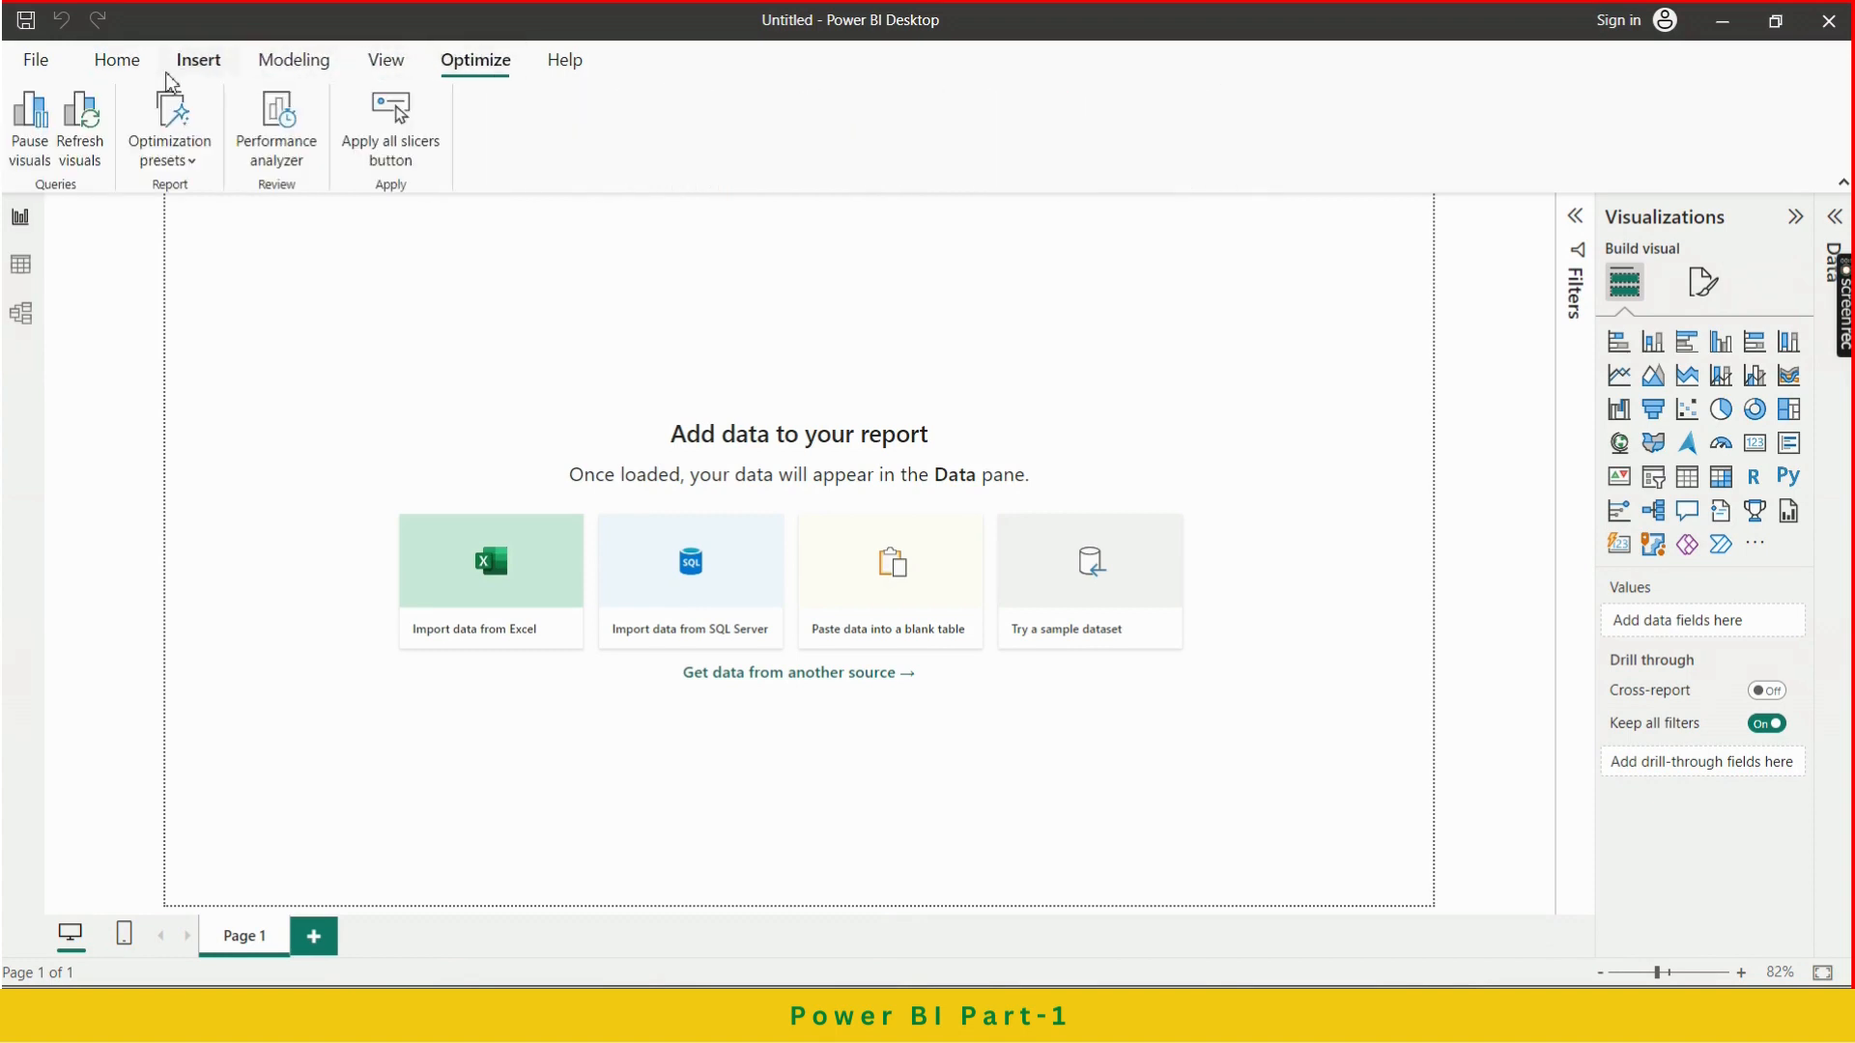
left_click(132, 64)
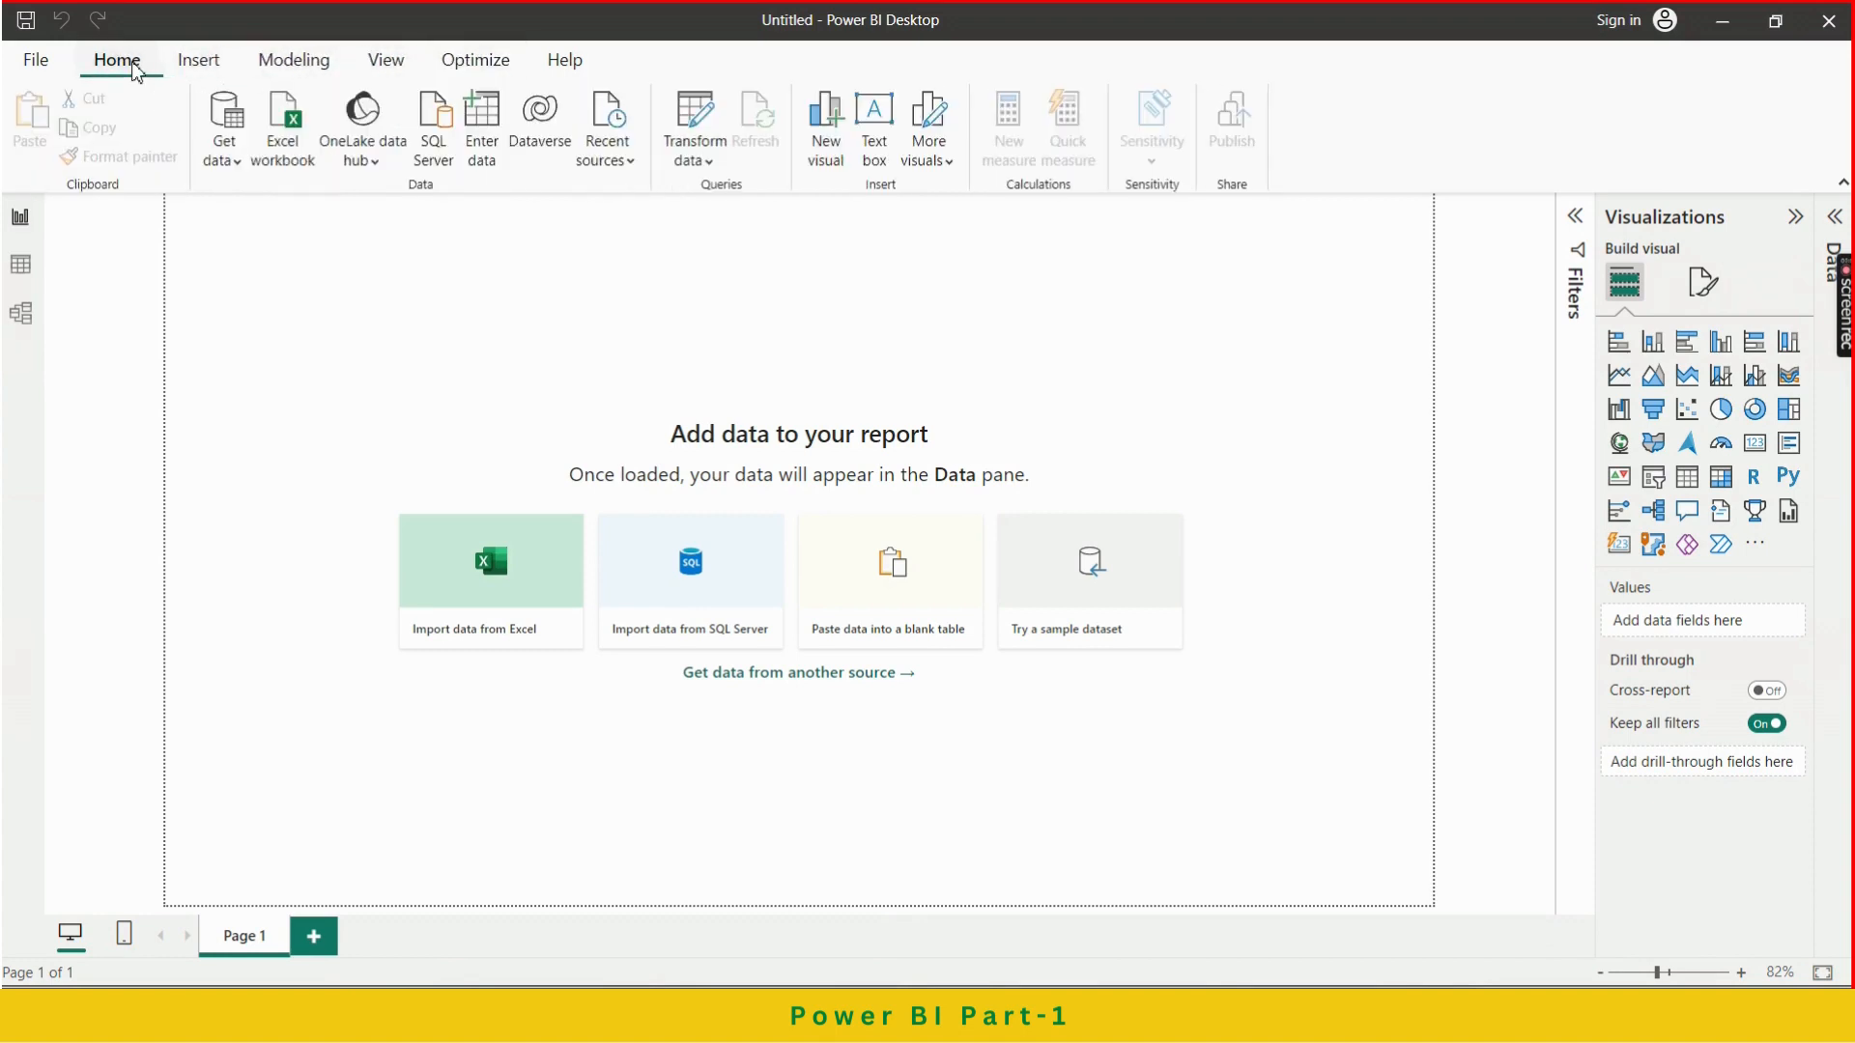
left_click(36, 68)
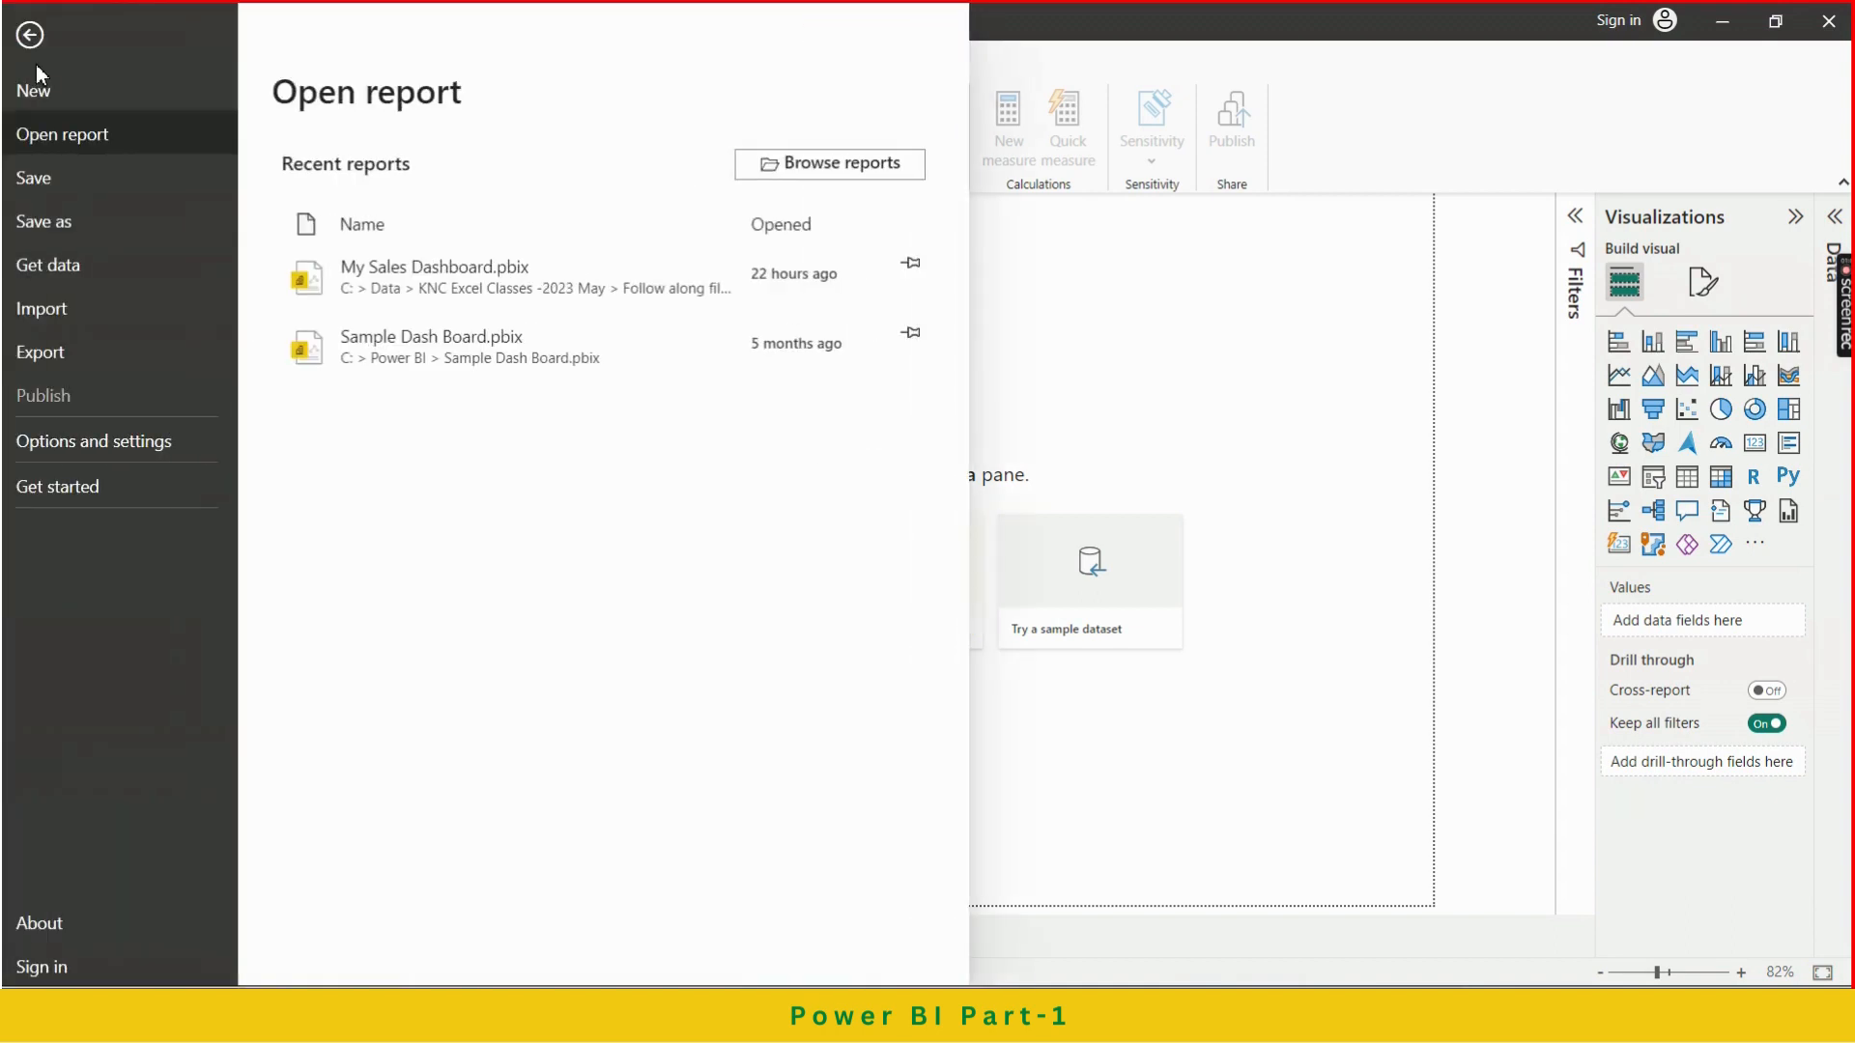
left_click(29, 37)
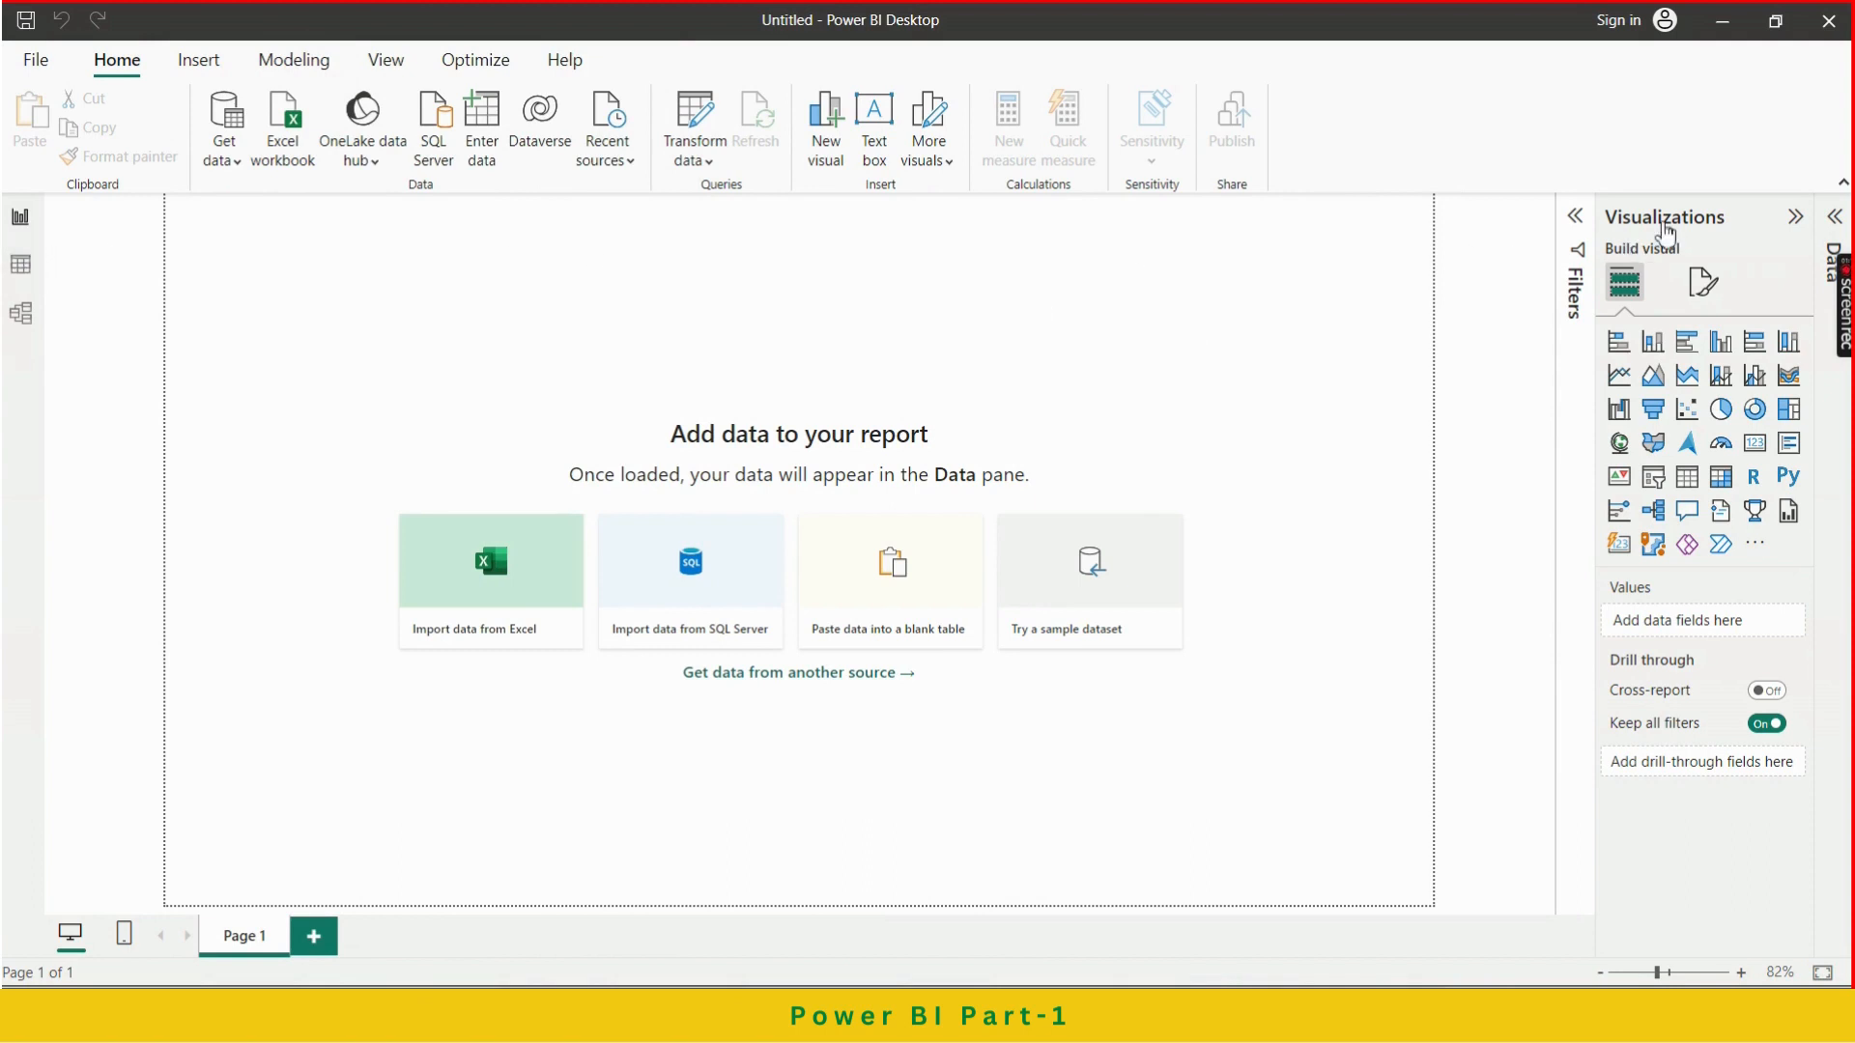
View the Filters and Data panes of the blank report and leave them collapsed together with the Visualizations pane
left_click(1570, 232)
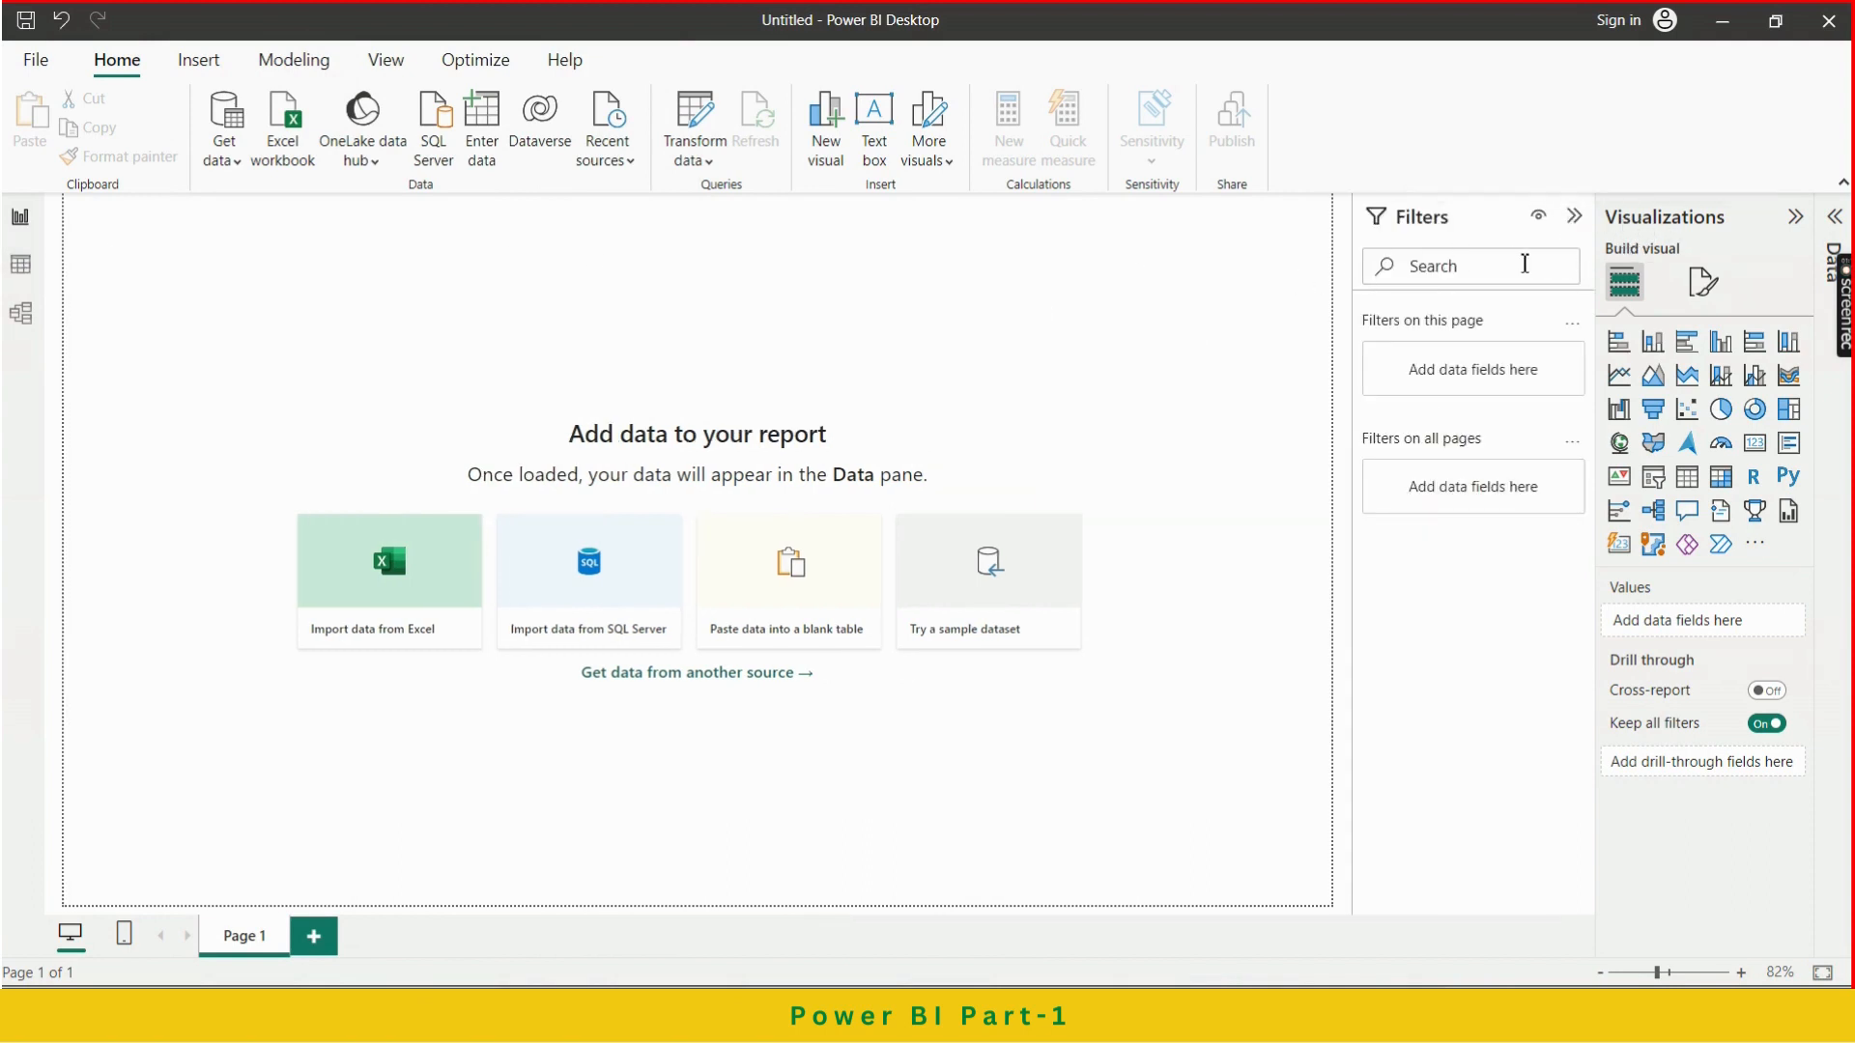
left_click(1575, 217)
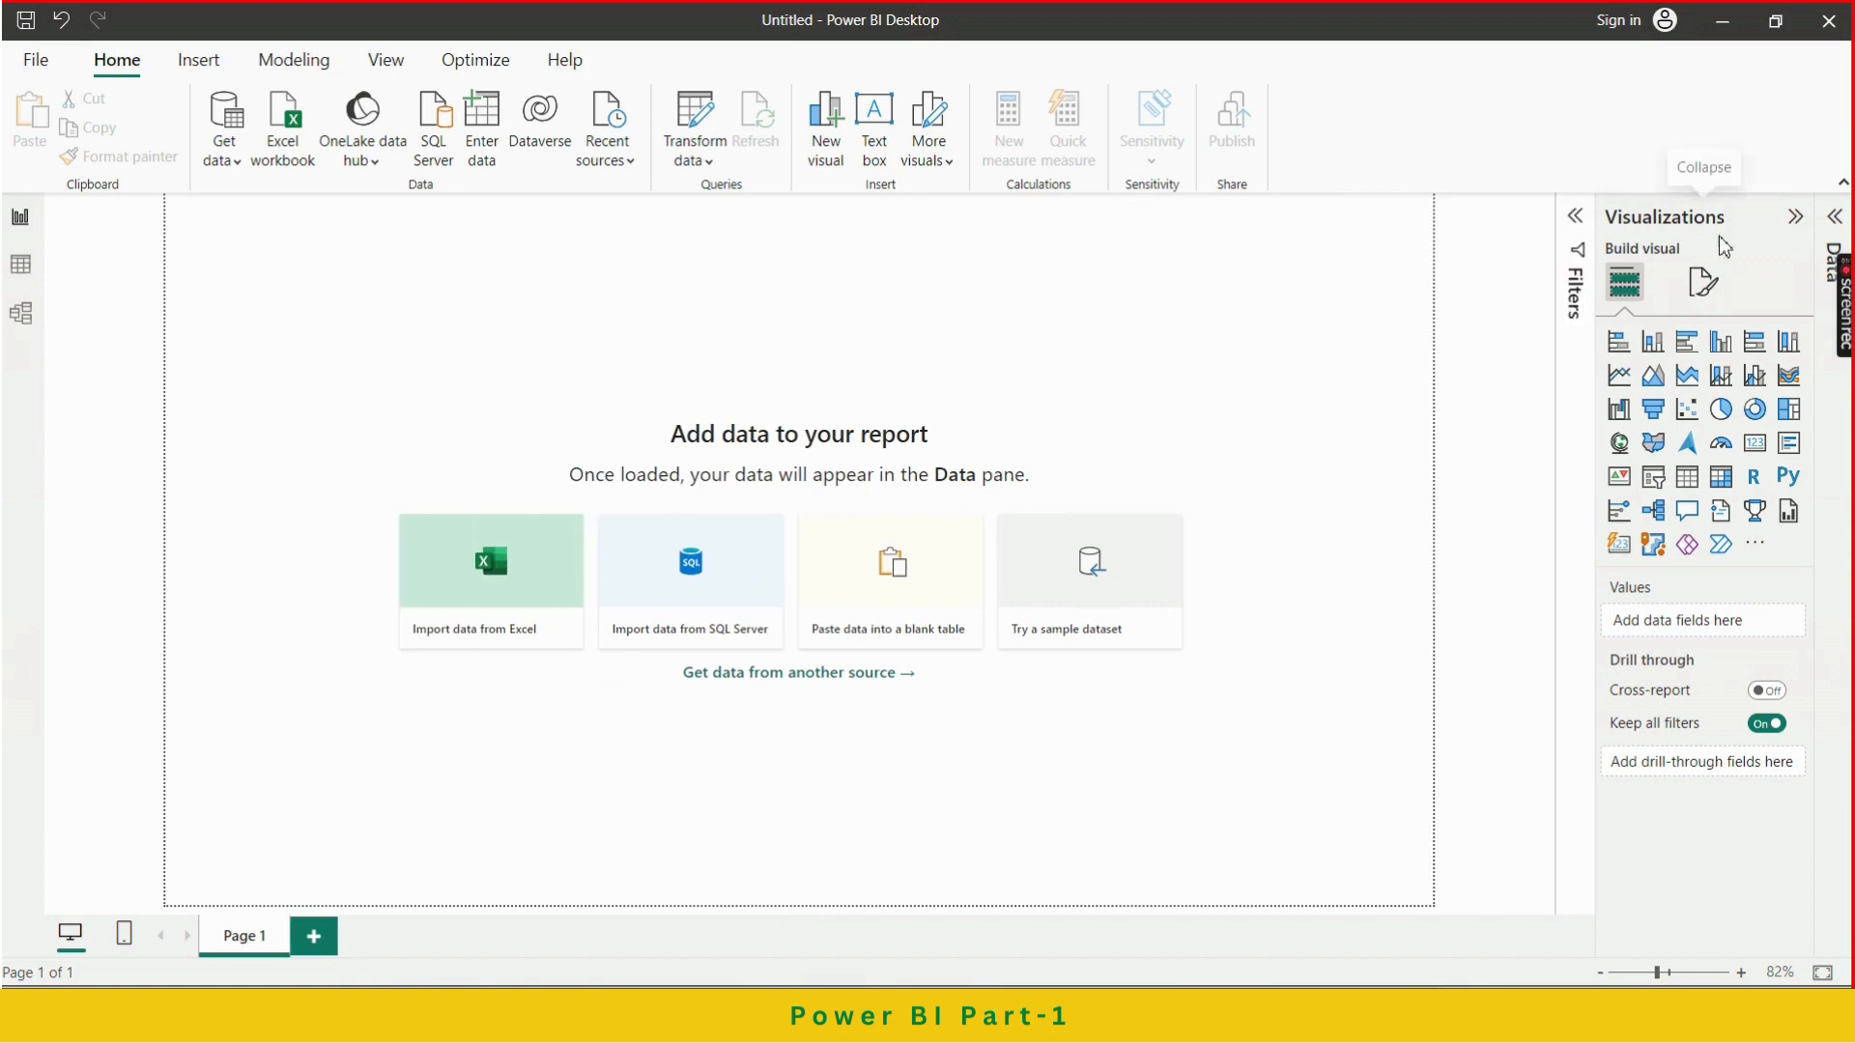
left_click(1796, 216)
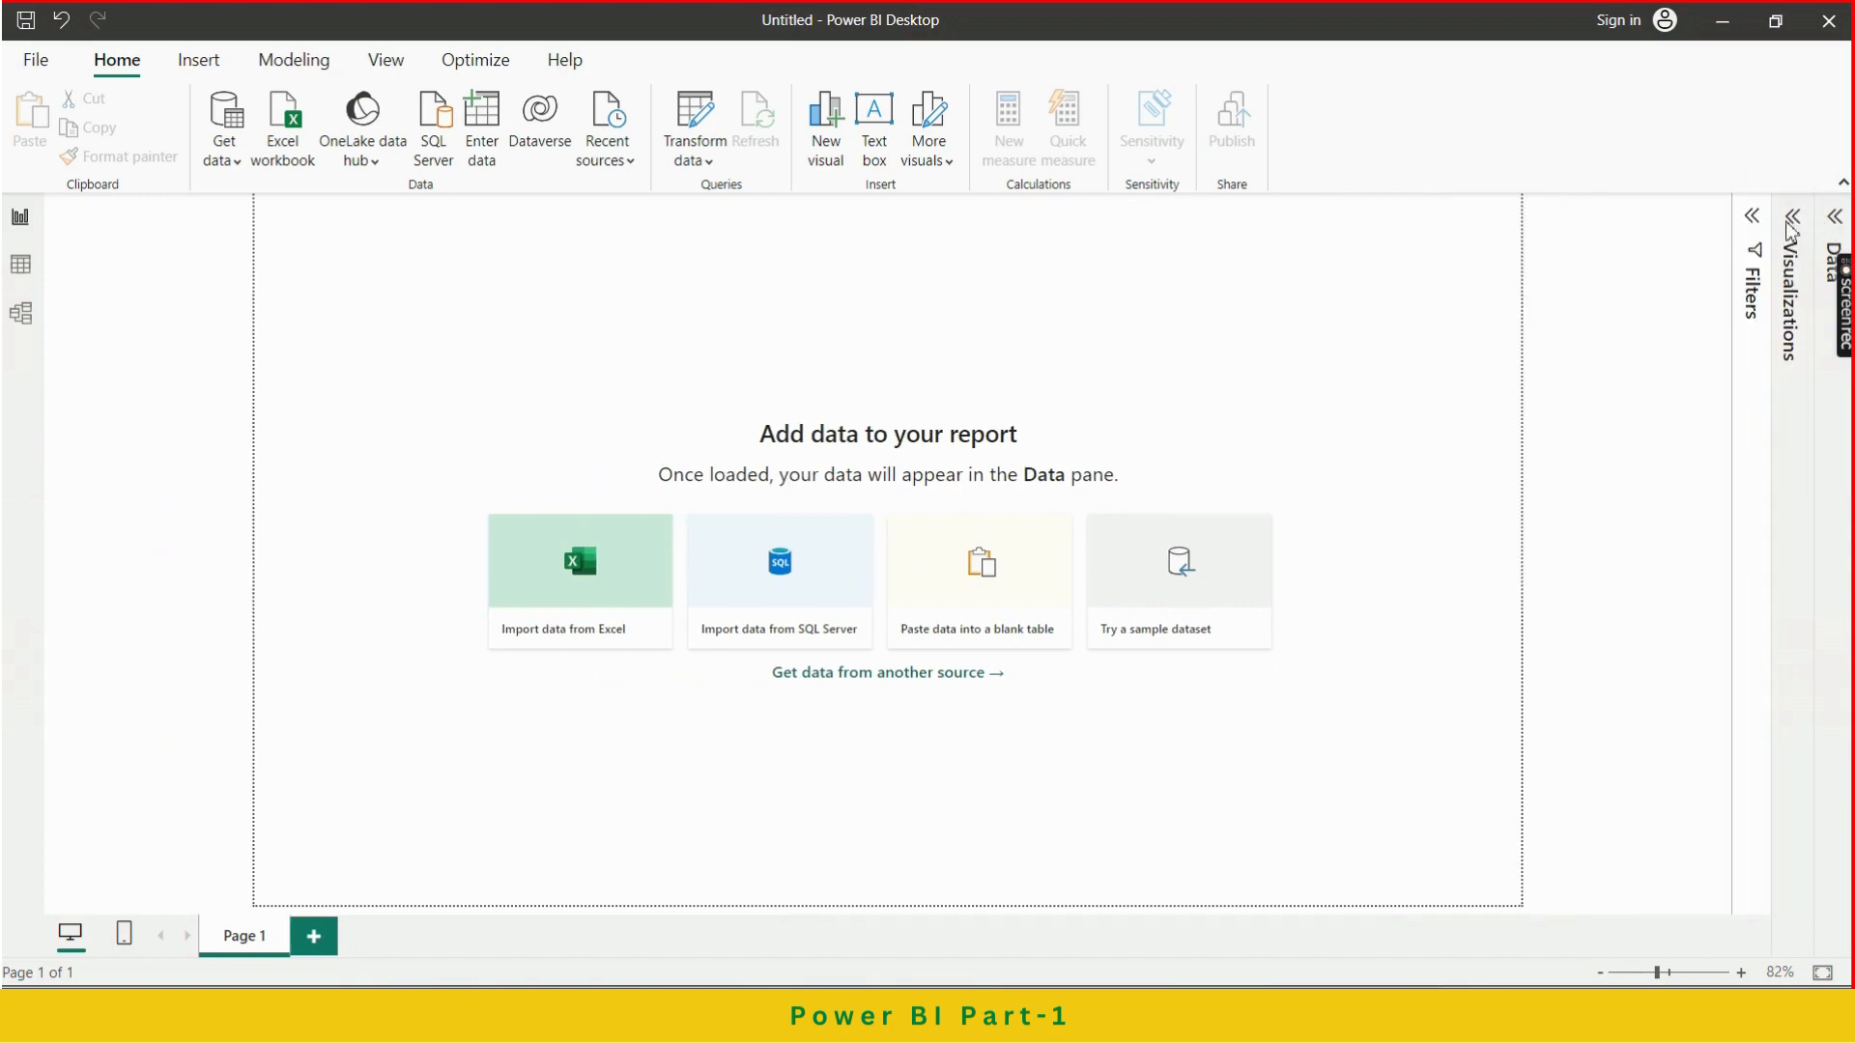
left_click(1834, 219)
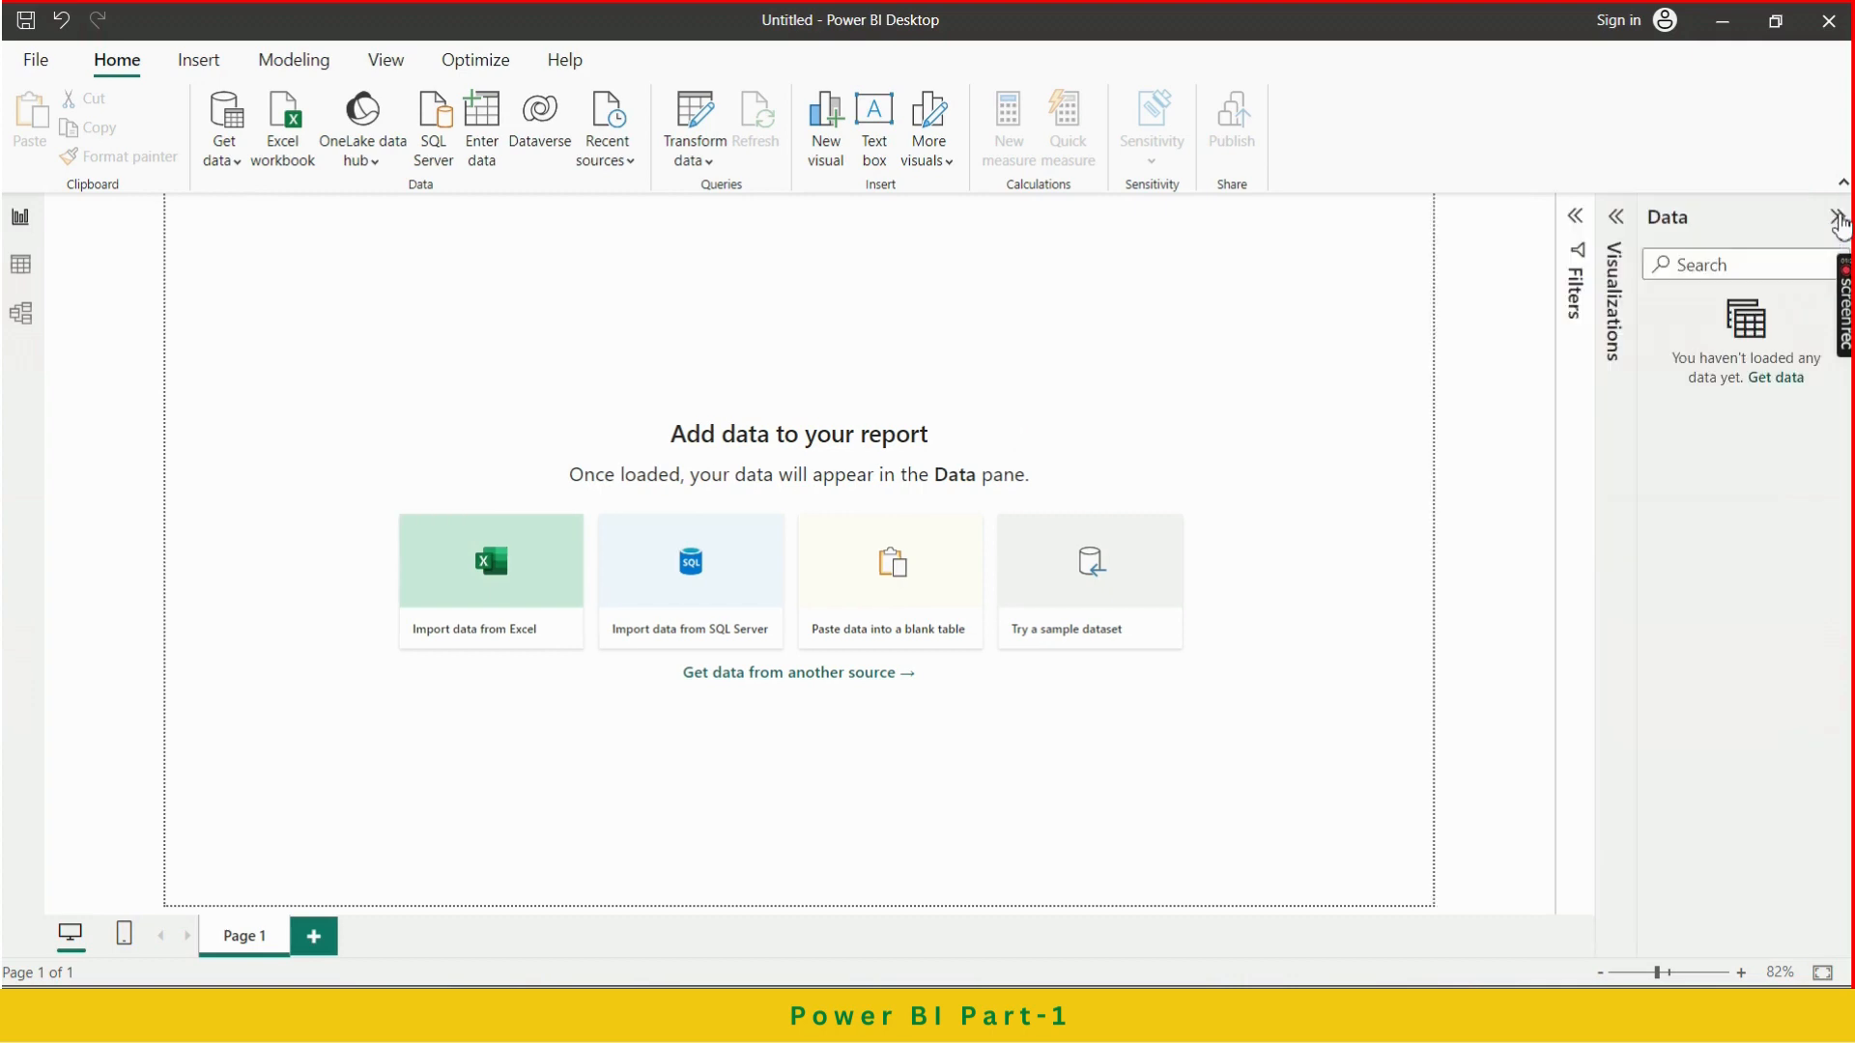
left_click(1837, 219)
mouse_move(1838, 280)
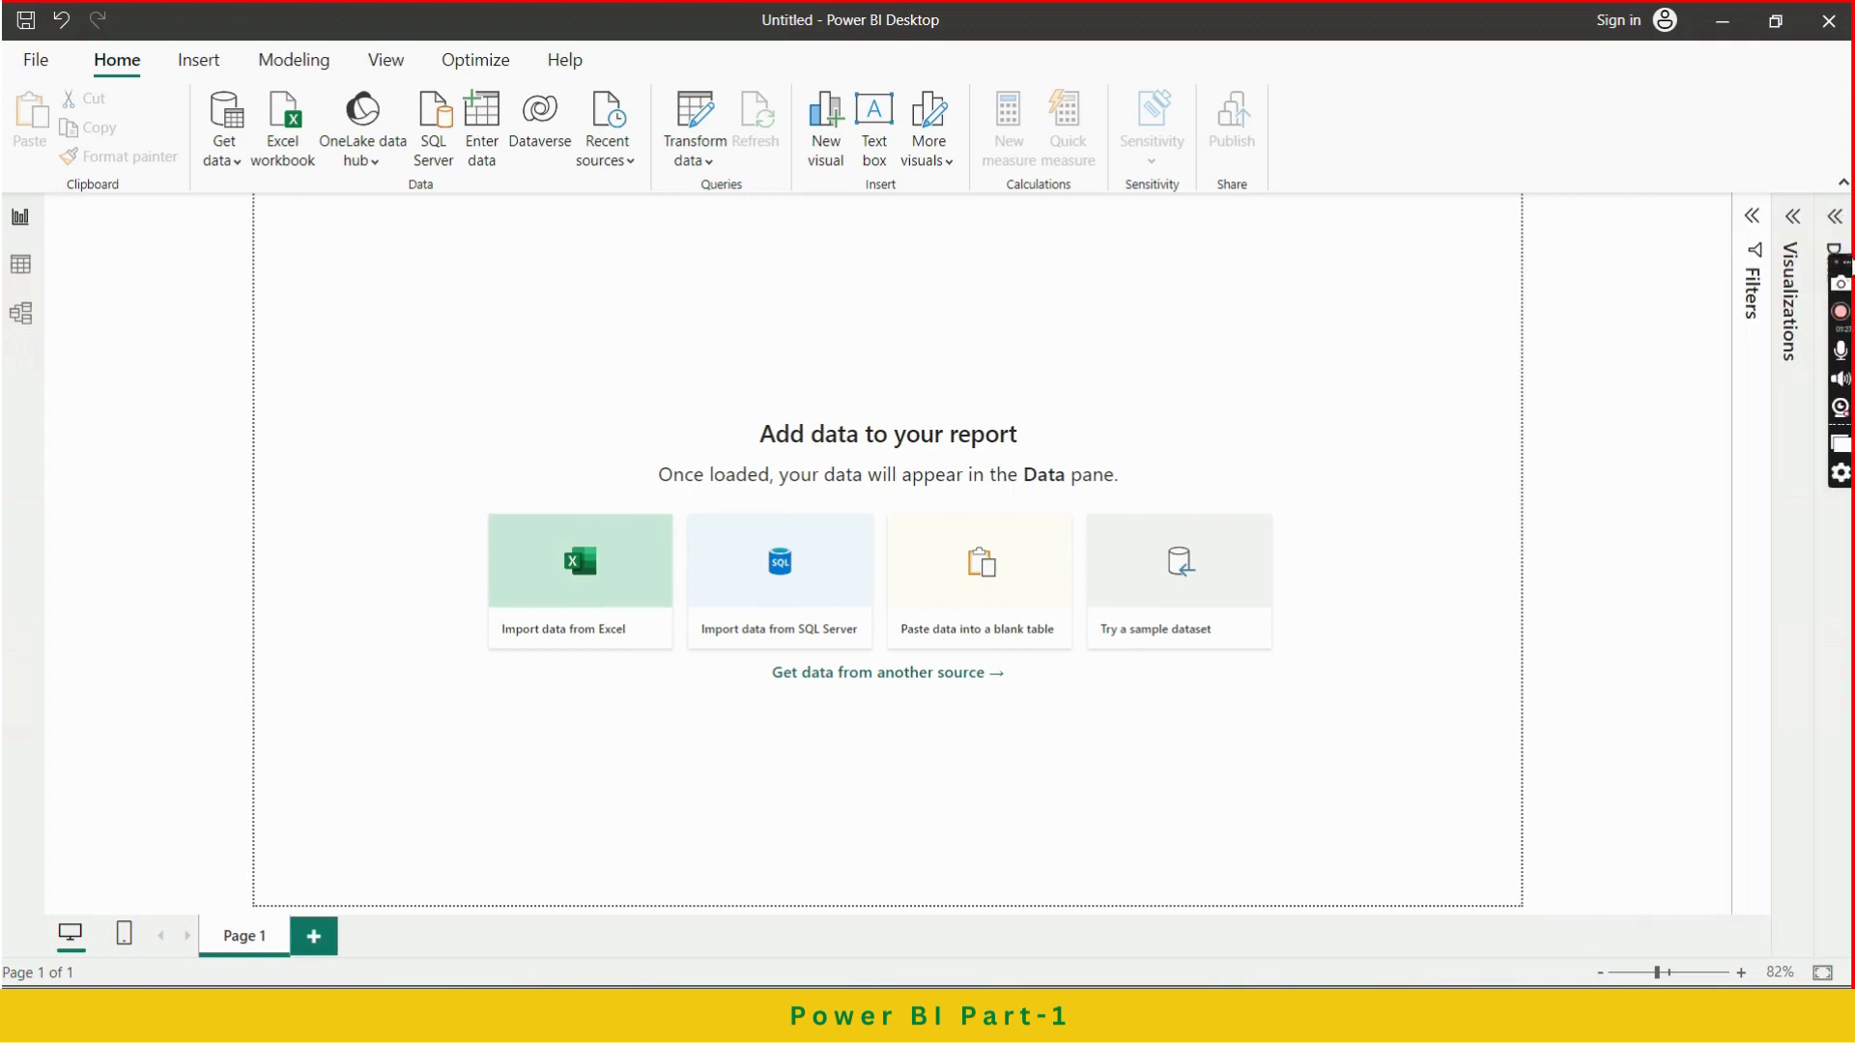
left_click_drag(1847, 275, 1661, 1014)
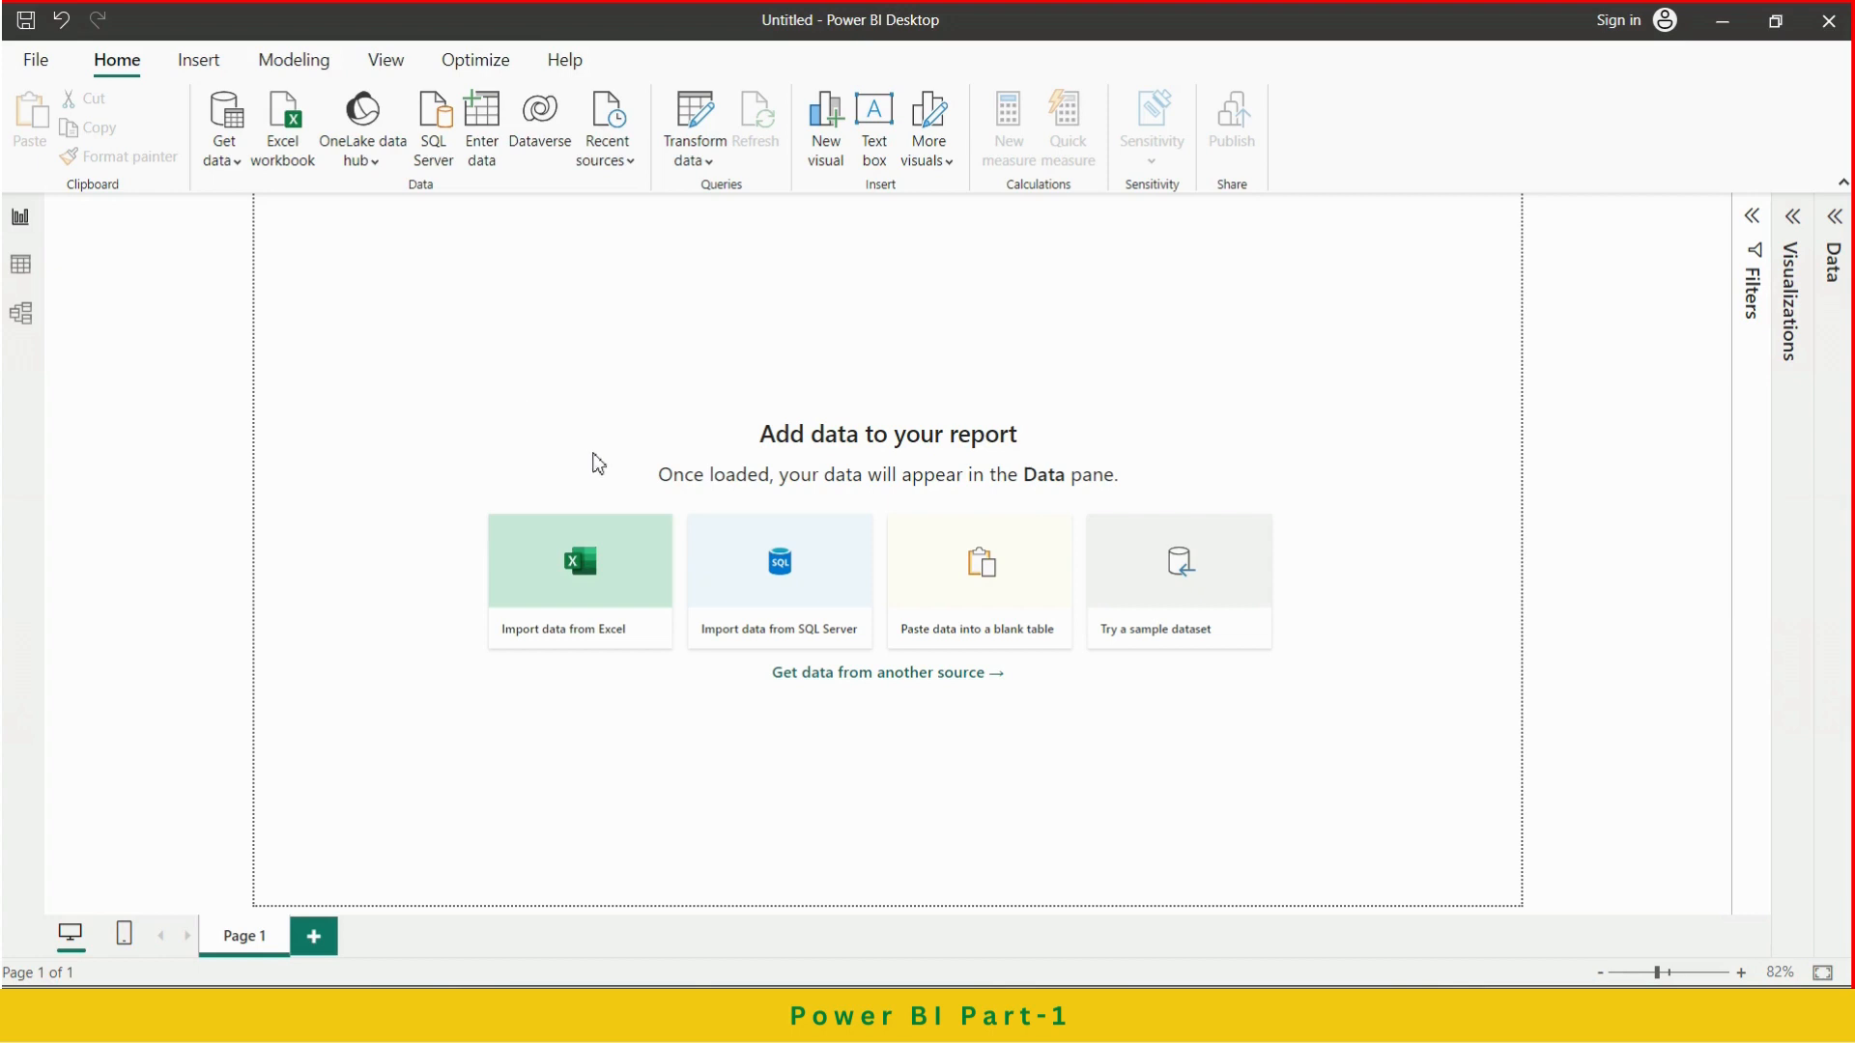
Open the recent report My Sales Dashboard.pbix and collapse its Visualizations and Data panes
left_click(38, 71)
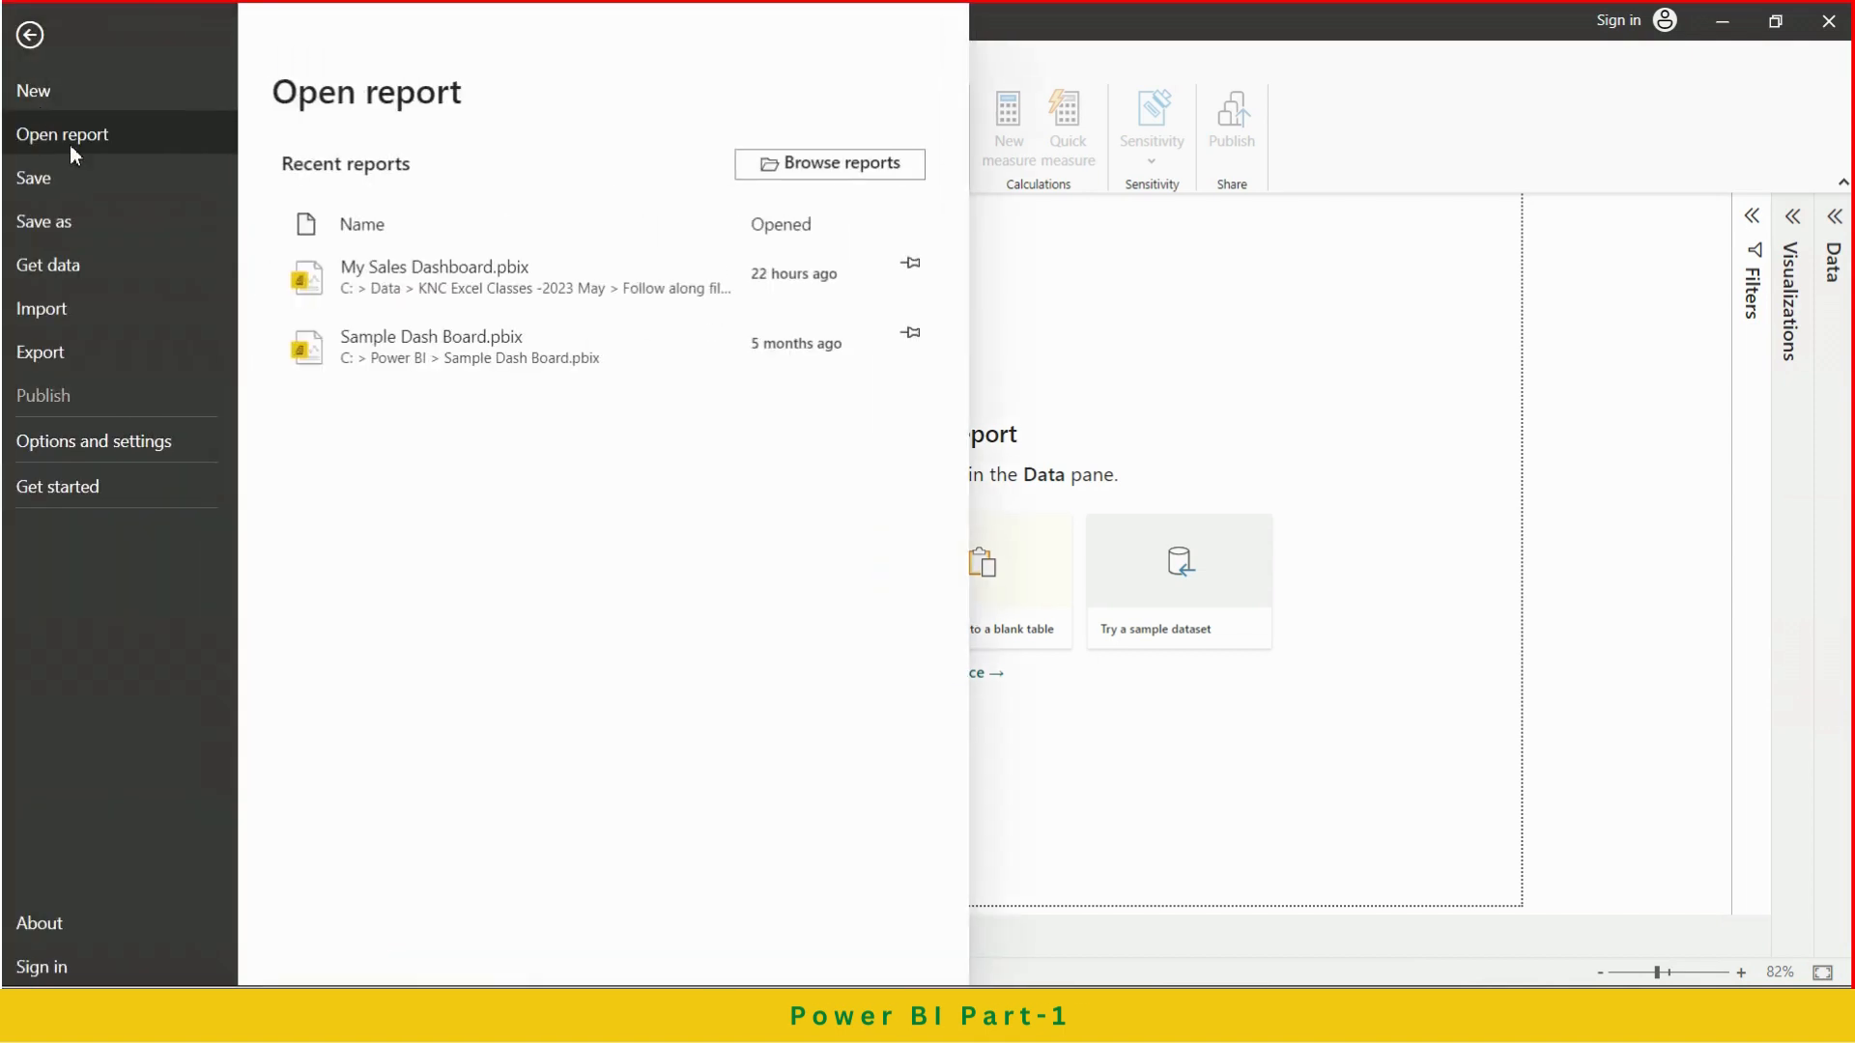
left_click(432, 280)
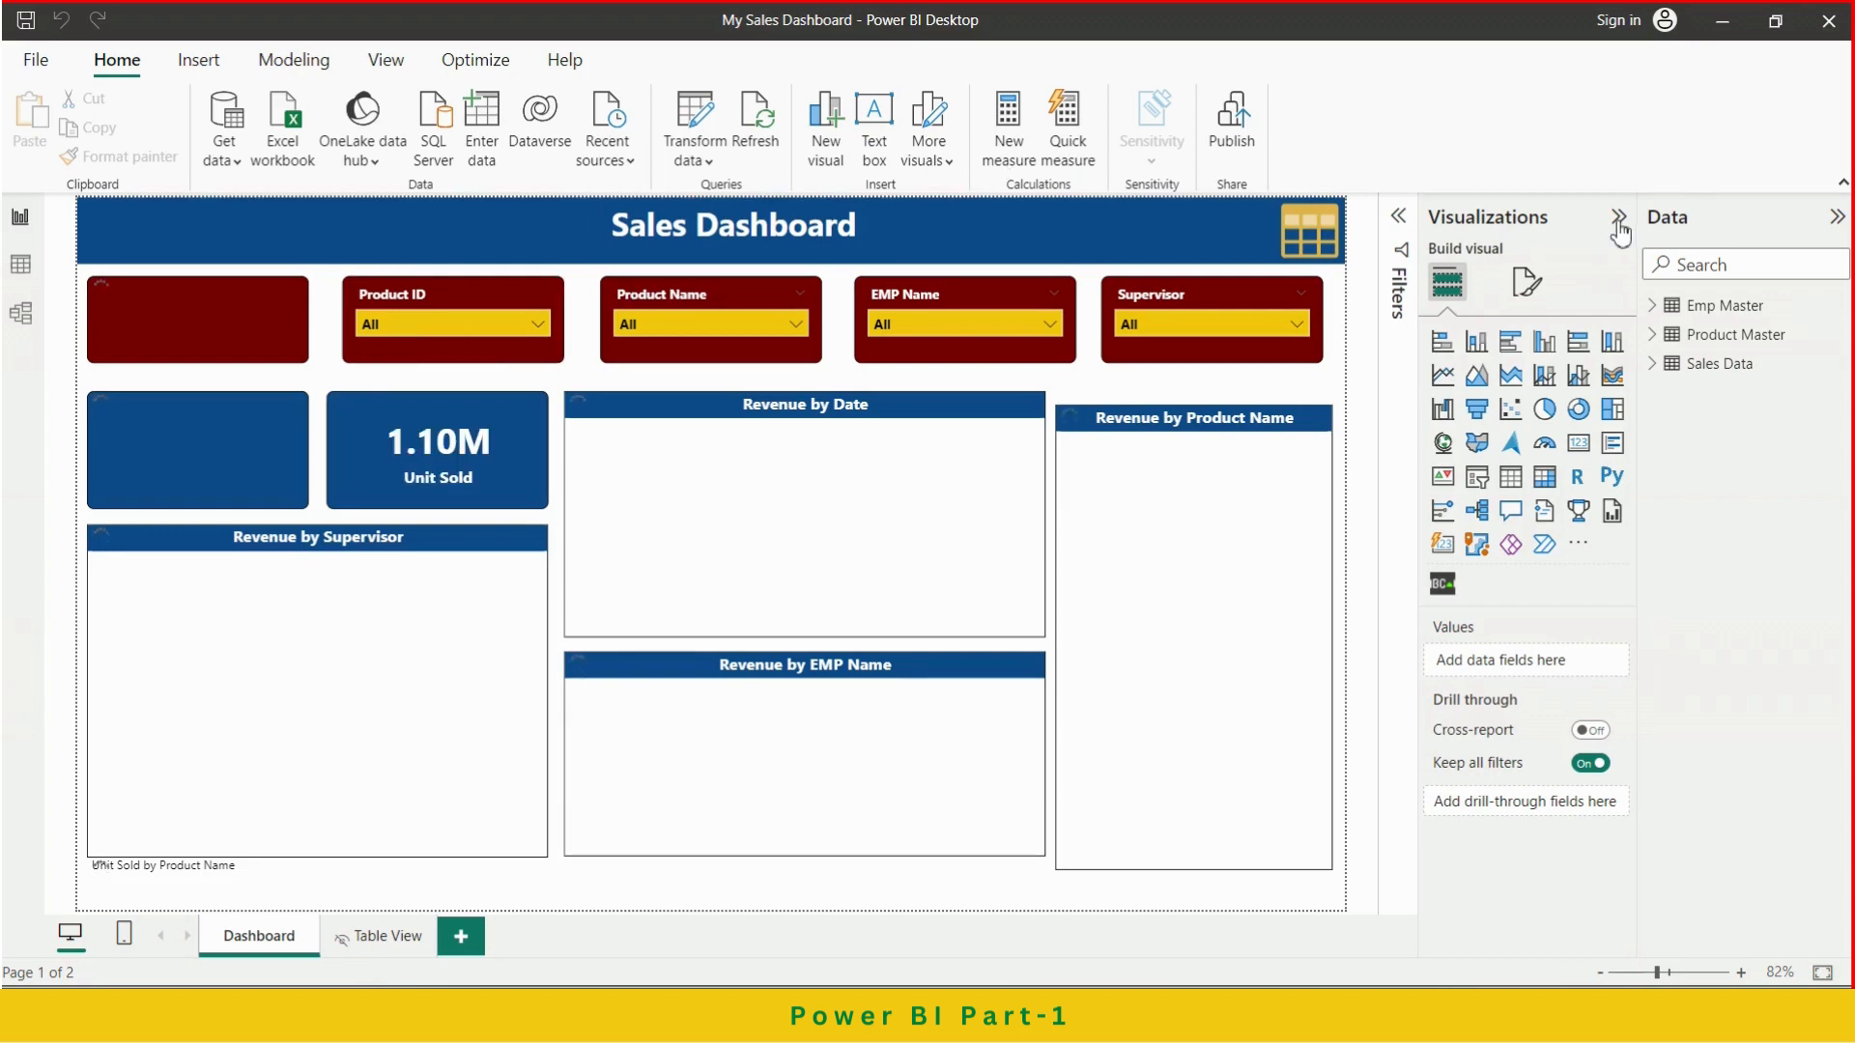
left_click(1619, 218)
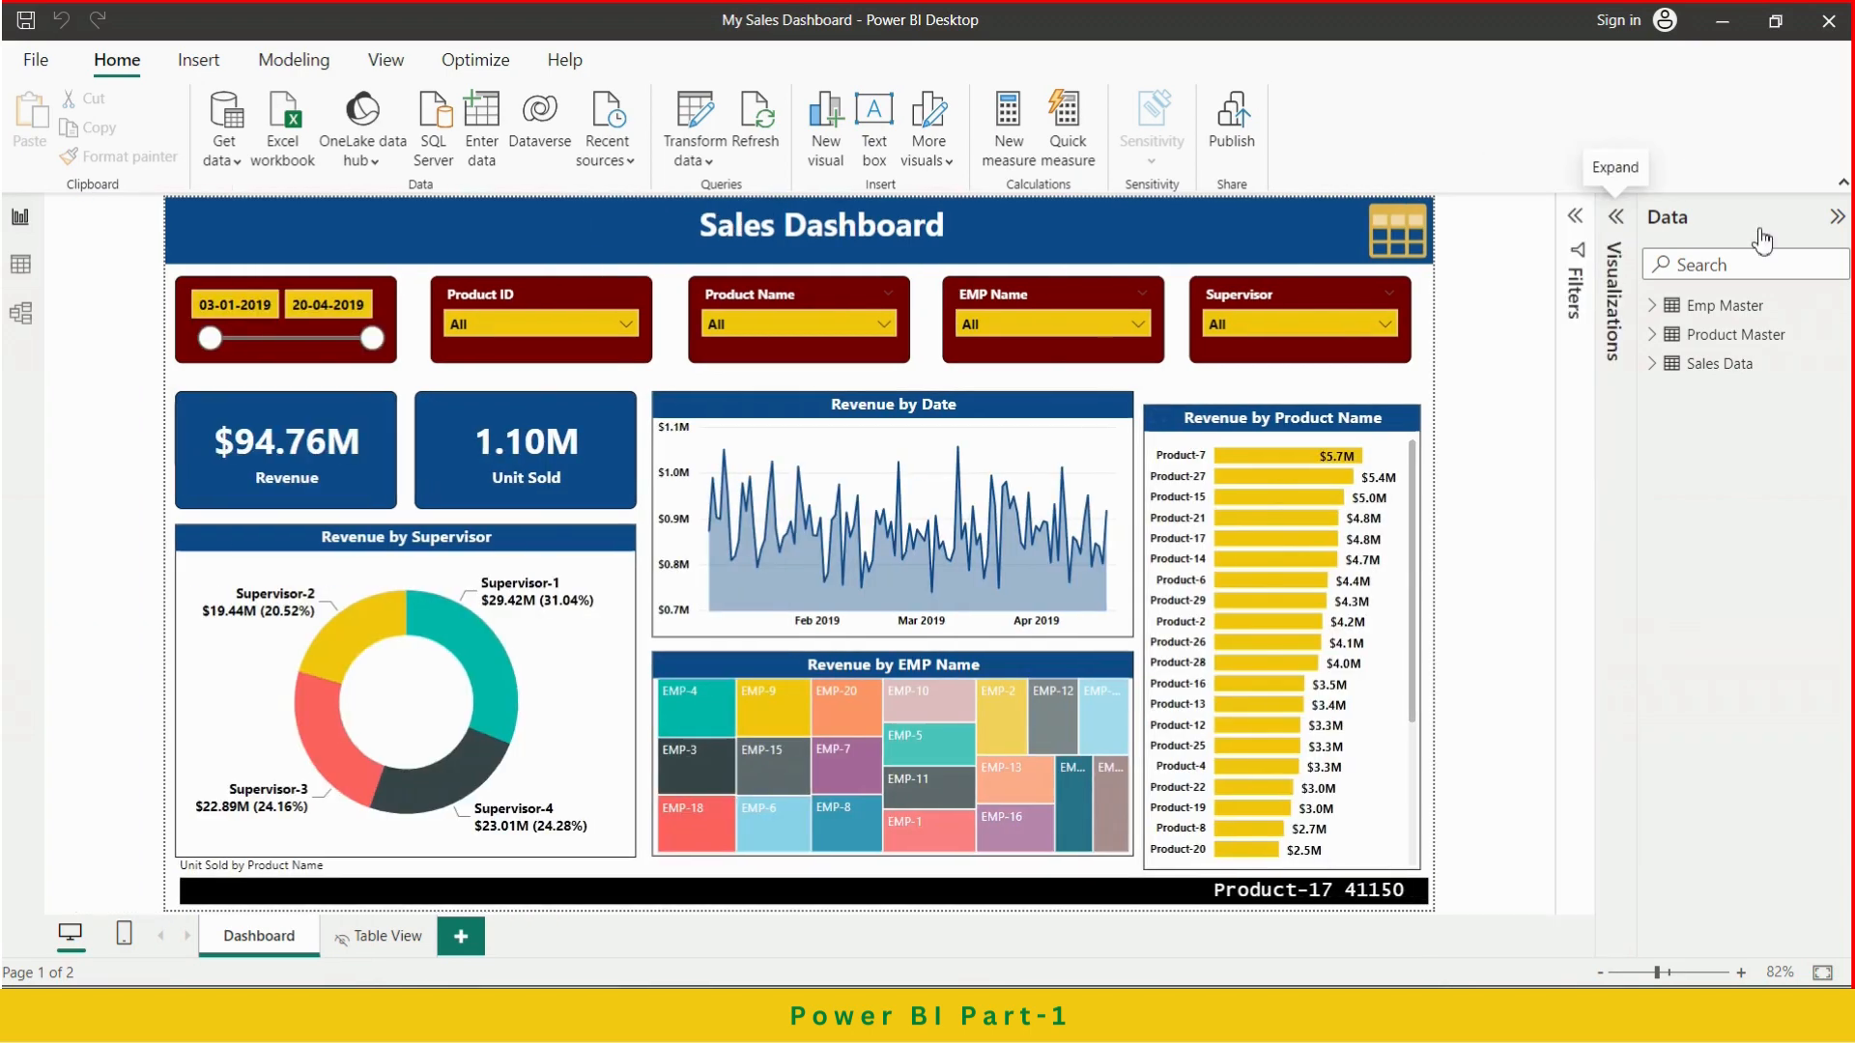
left_click(1836, 217)
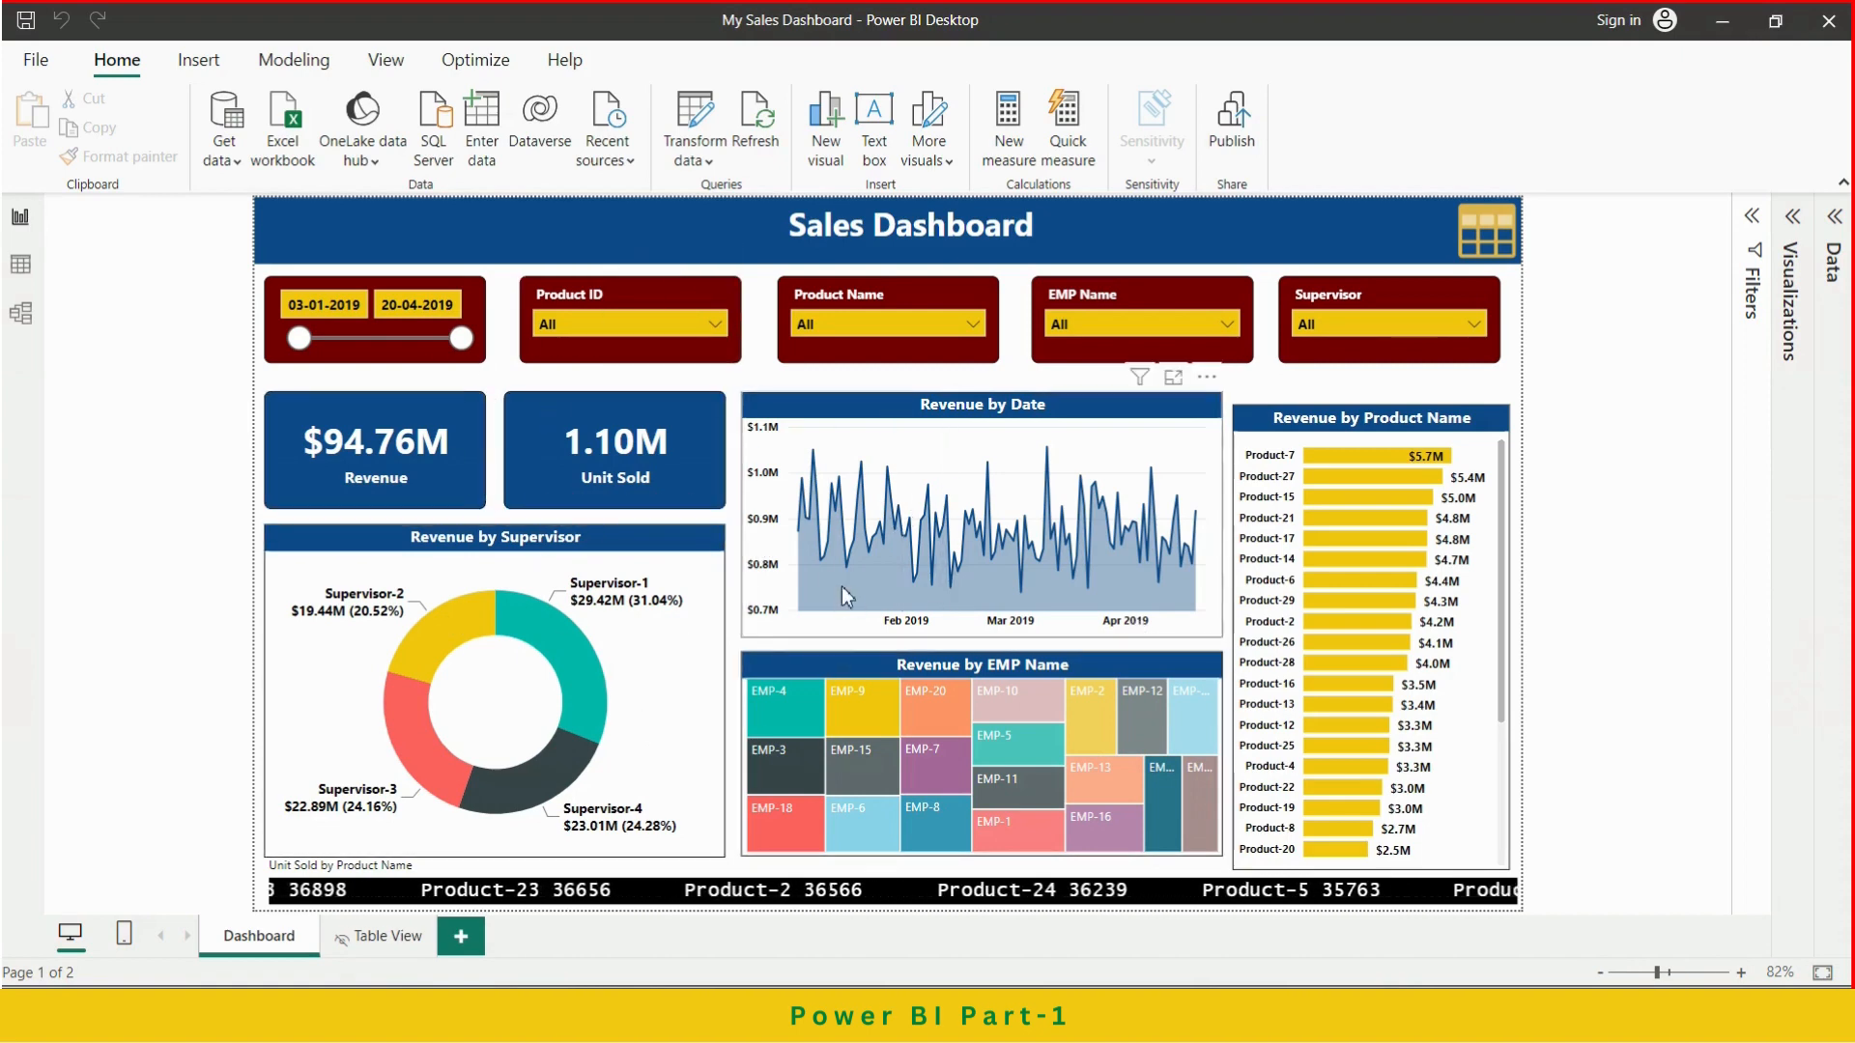
Cross-filter the dashboard by EMP-4 in the Revenue by EMP Name chart, then by Supervisor-2 in Revenue by Supervisor, clearing each selection
mouse_move(848, 604)
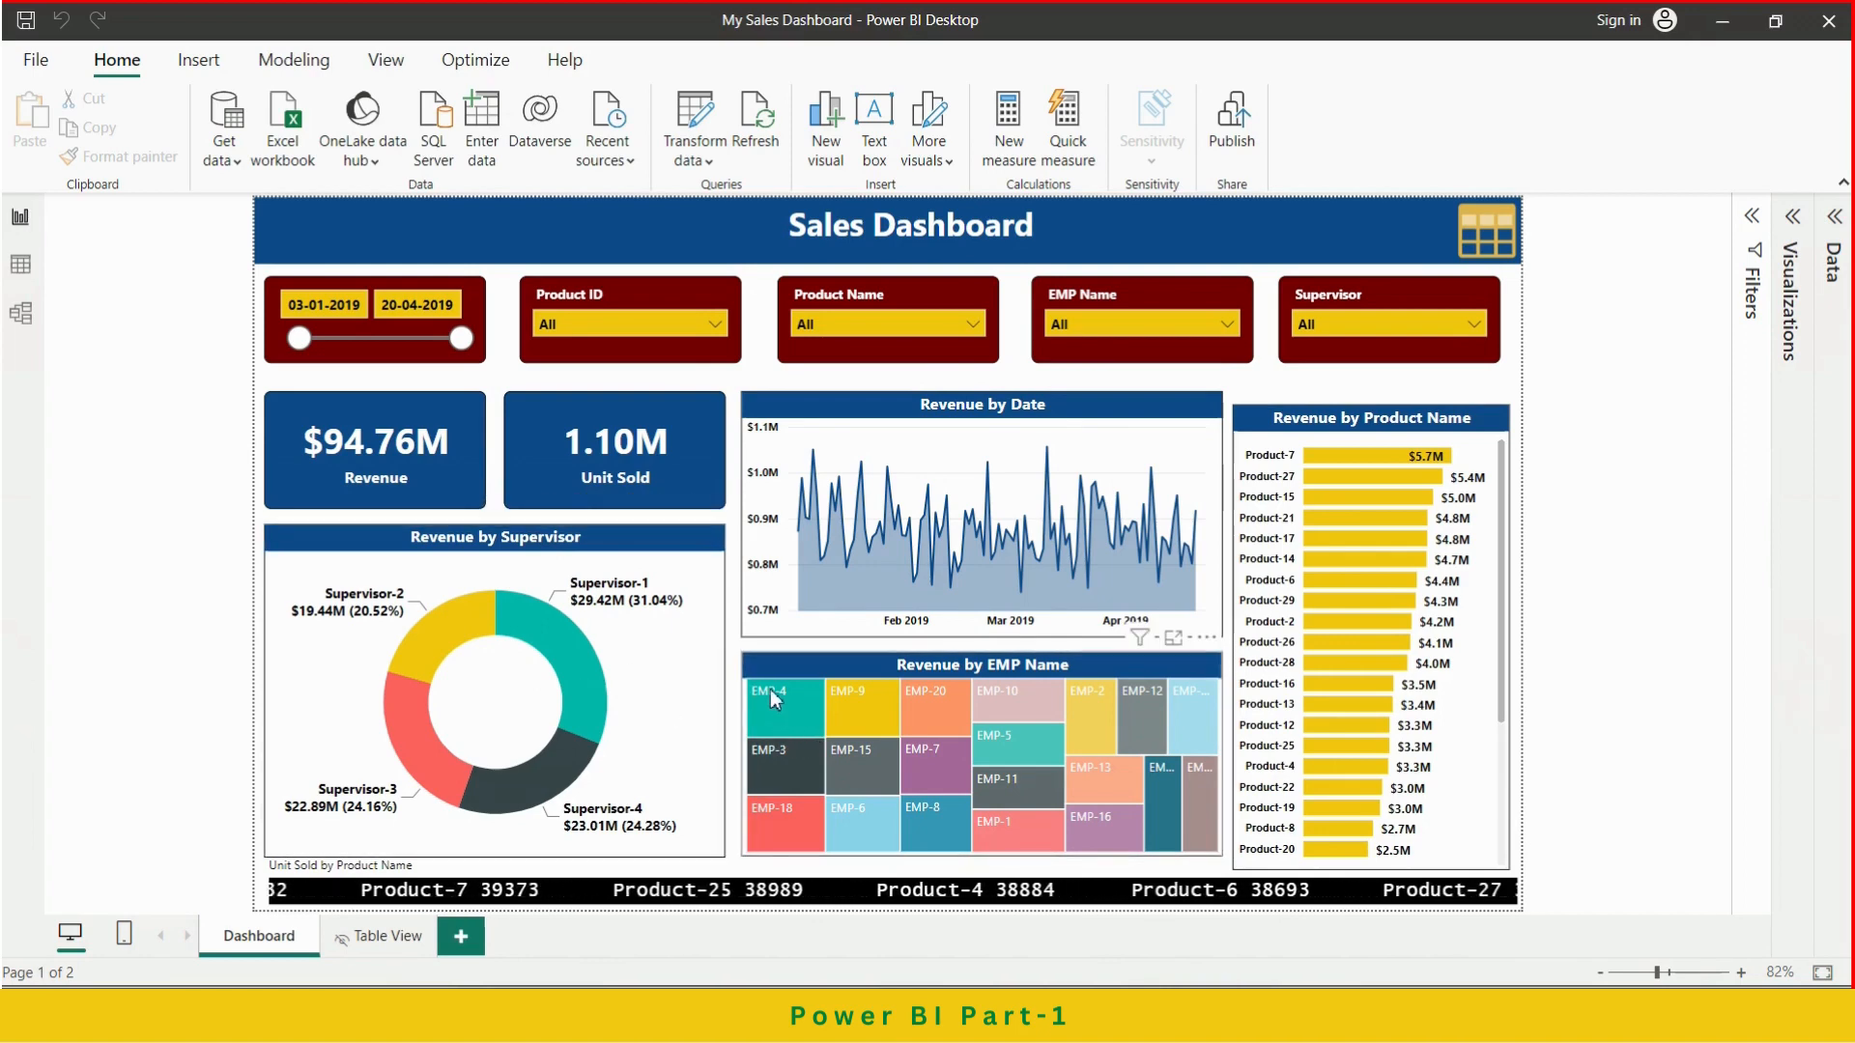
mouse_move(779, 712)
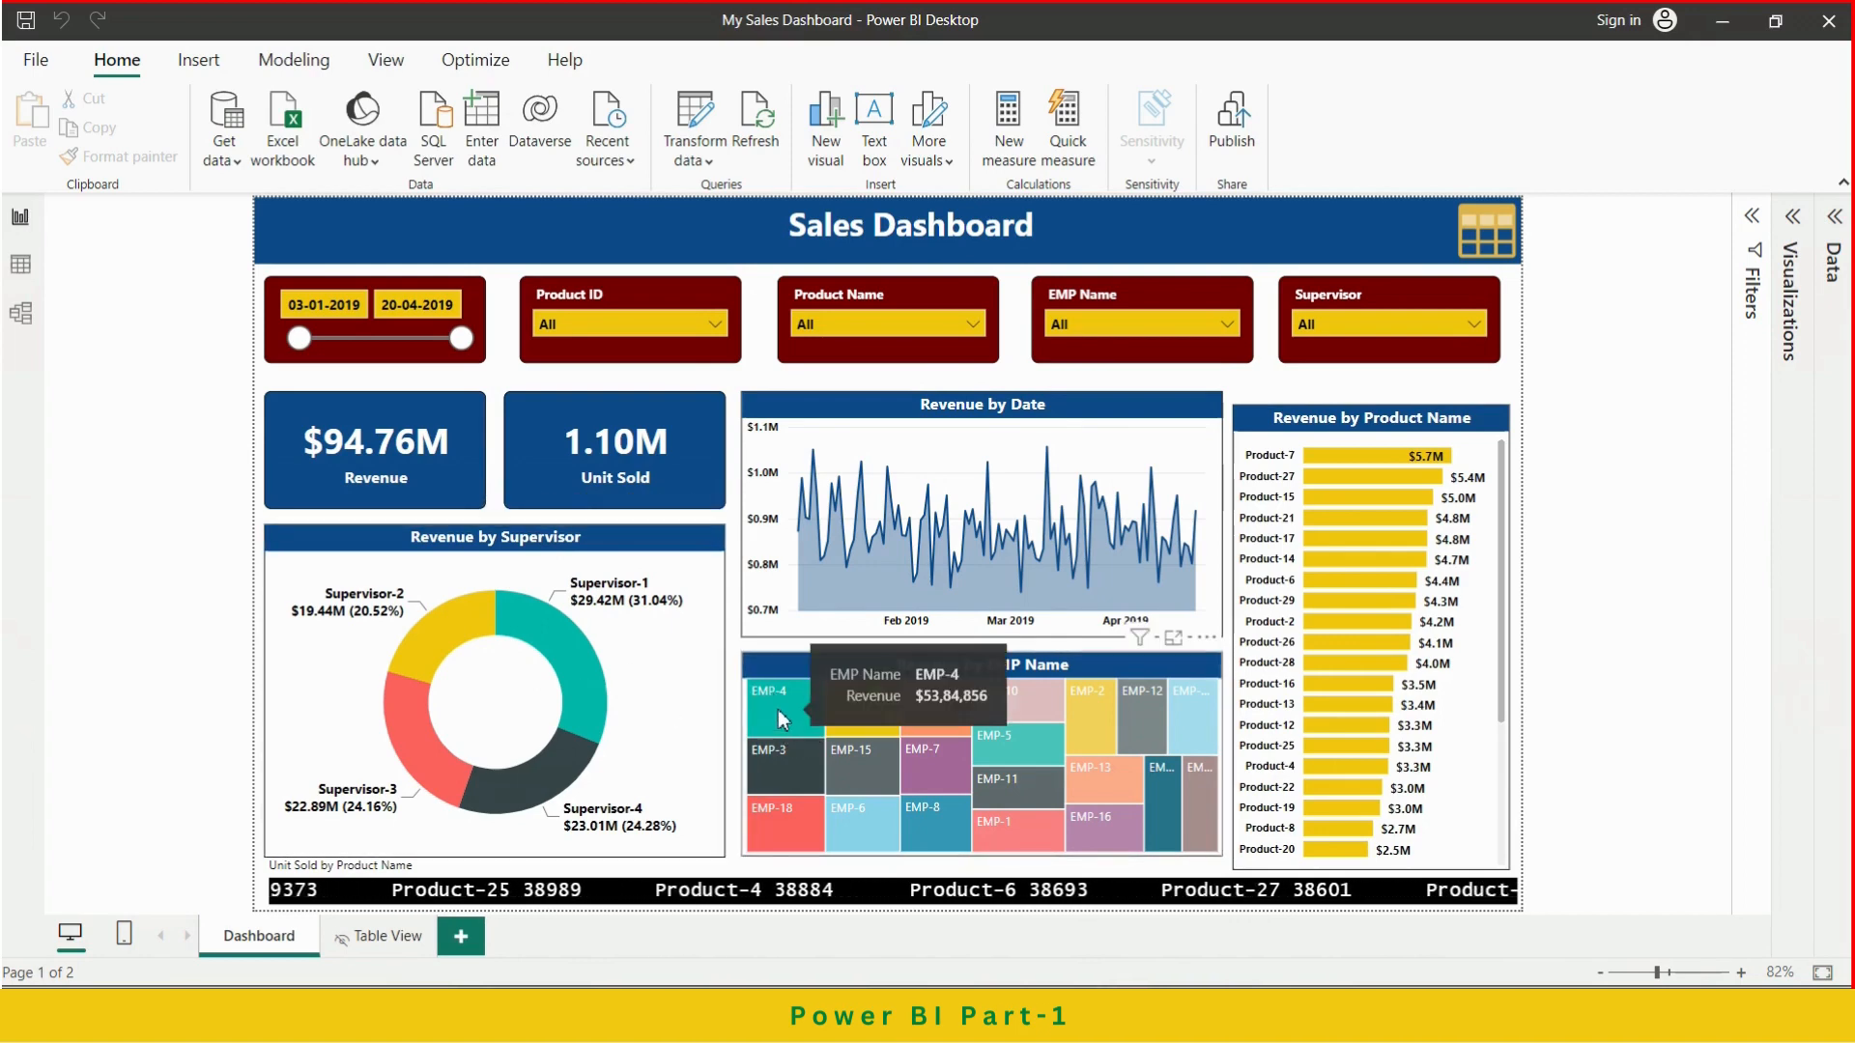
left_click(780, 709)
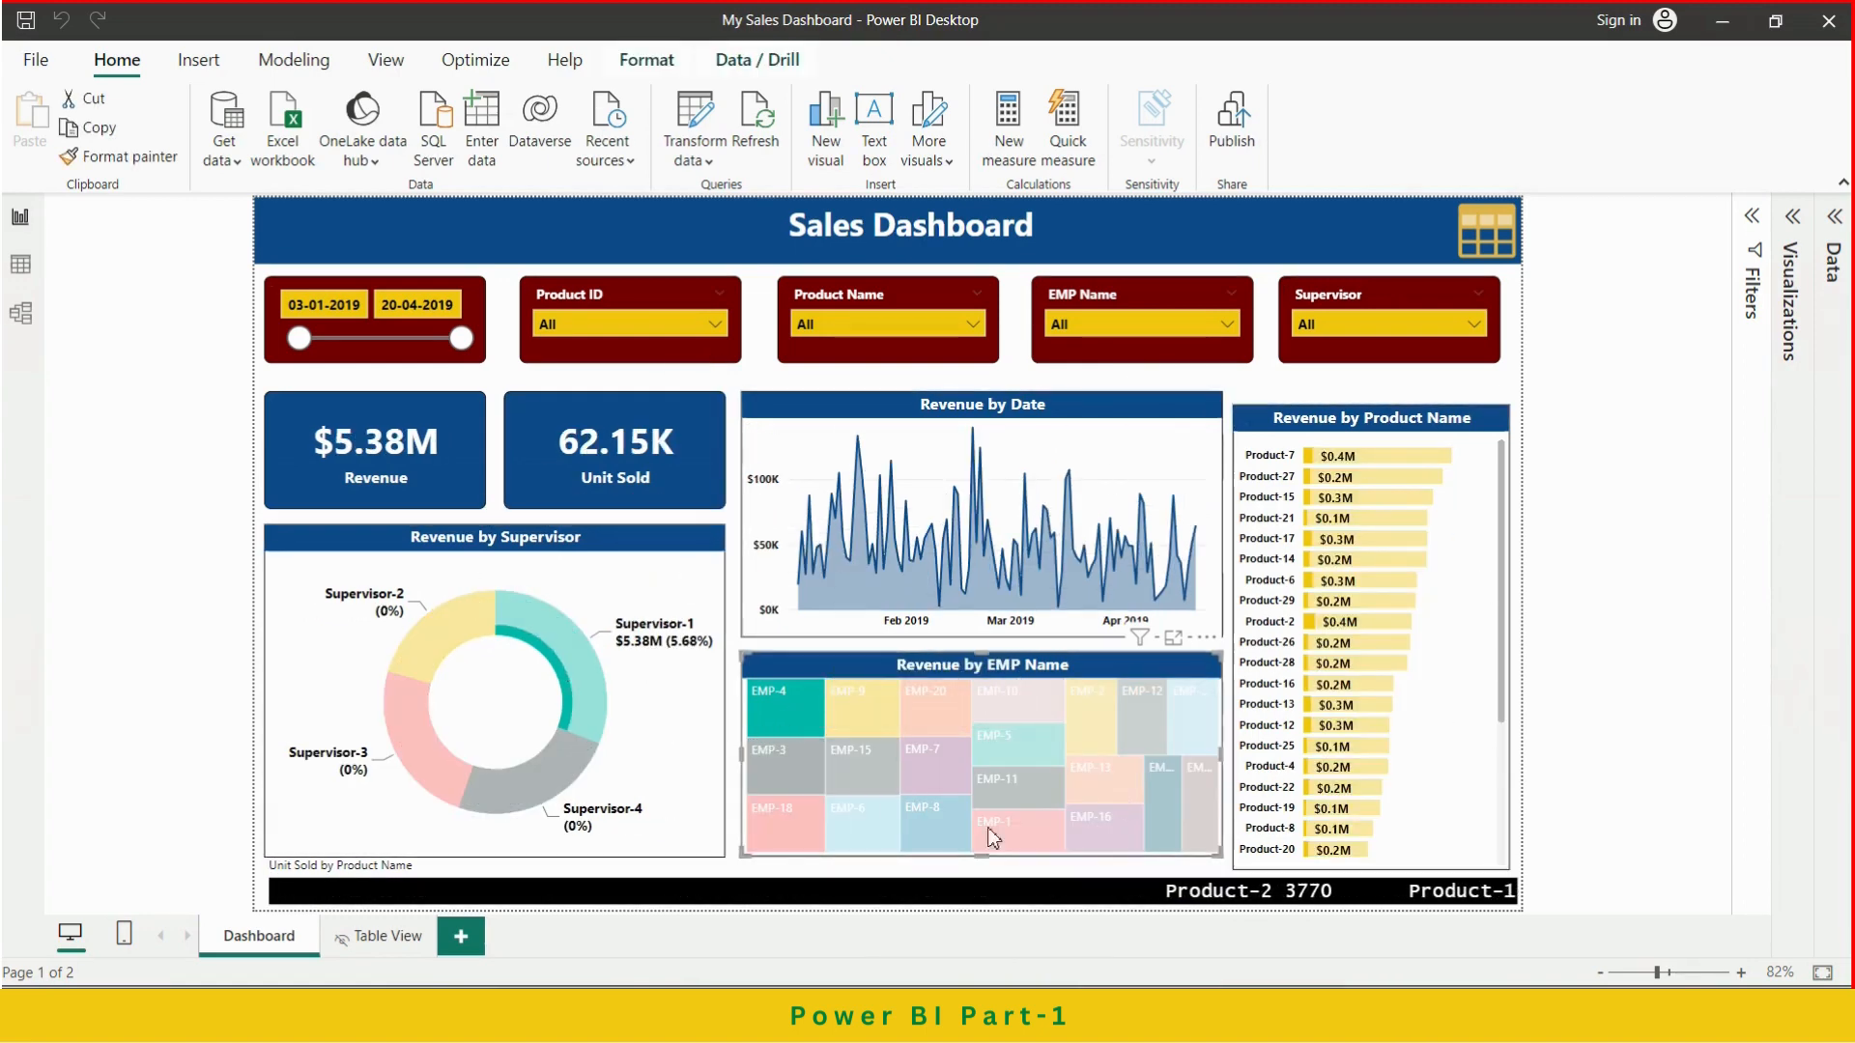
left_click(792, 715)
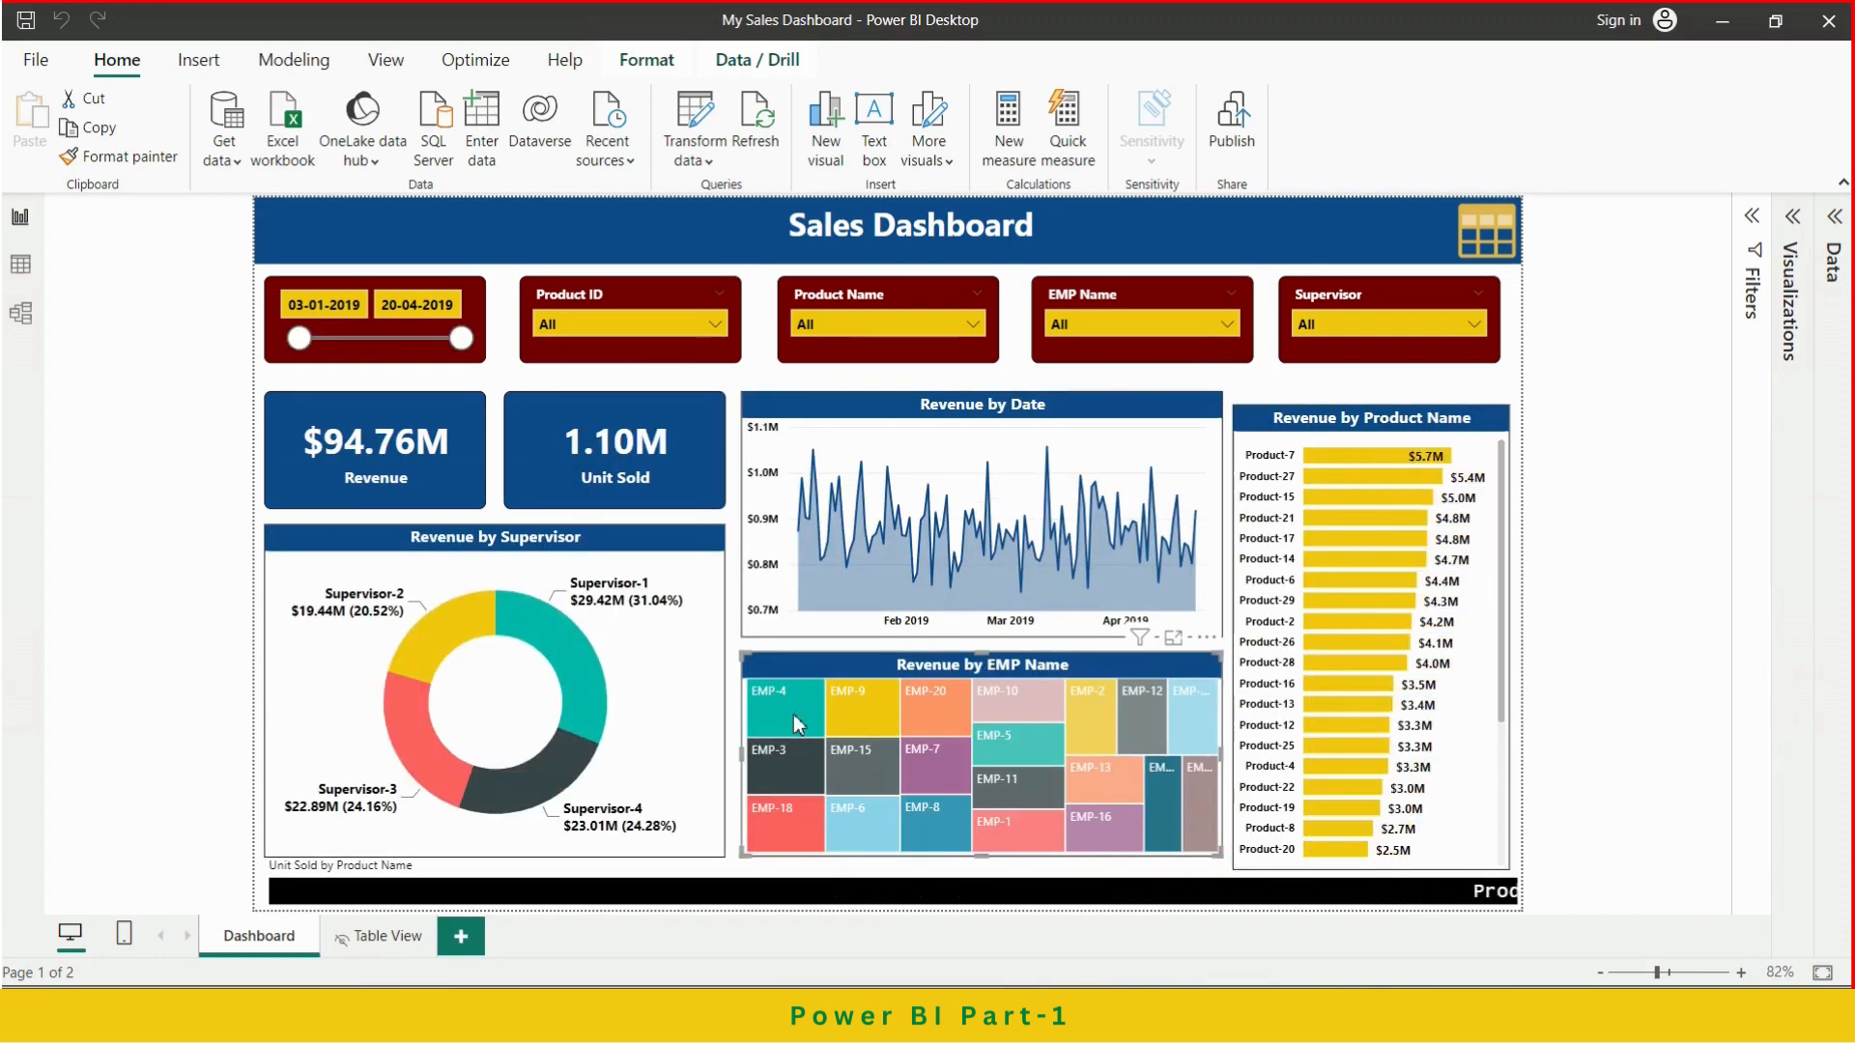
left_click(446, 639)
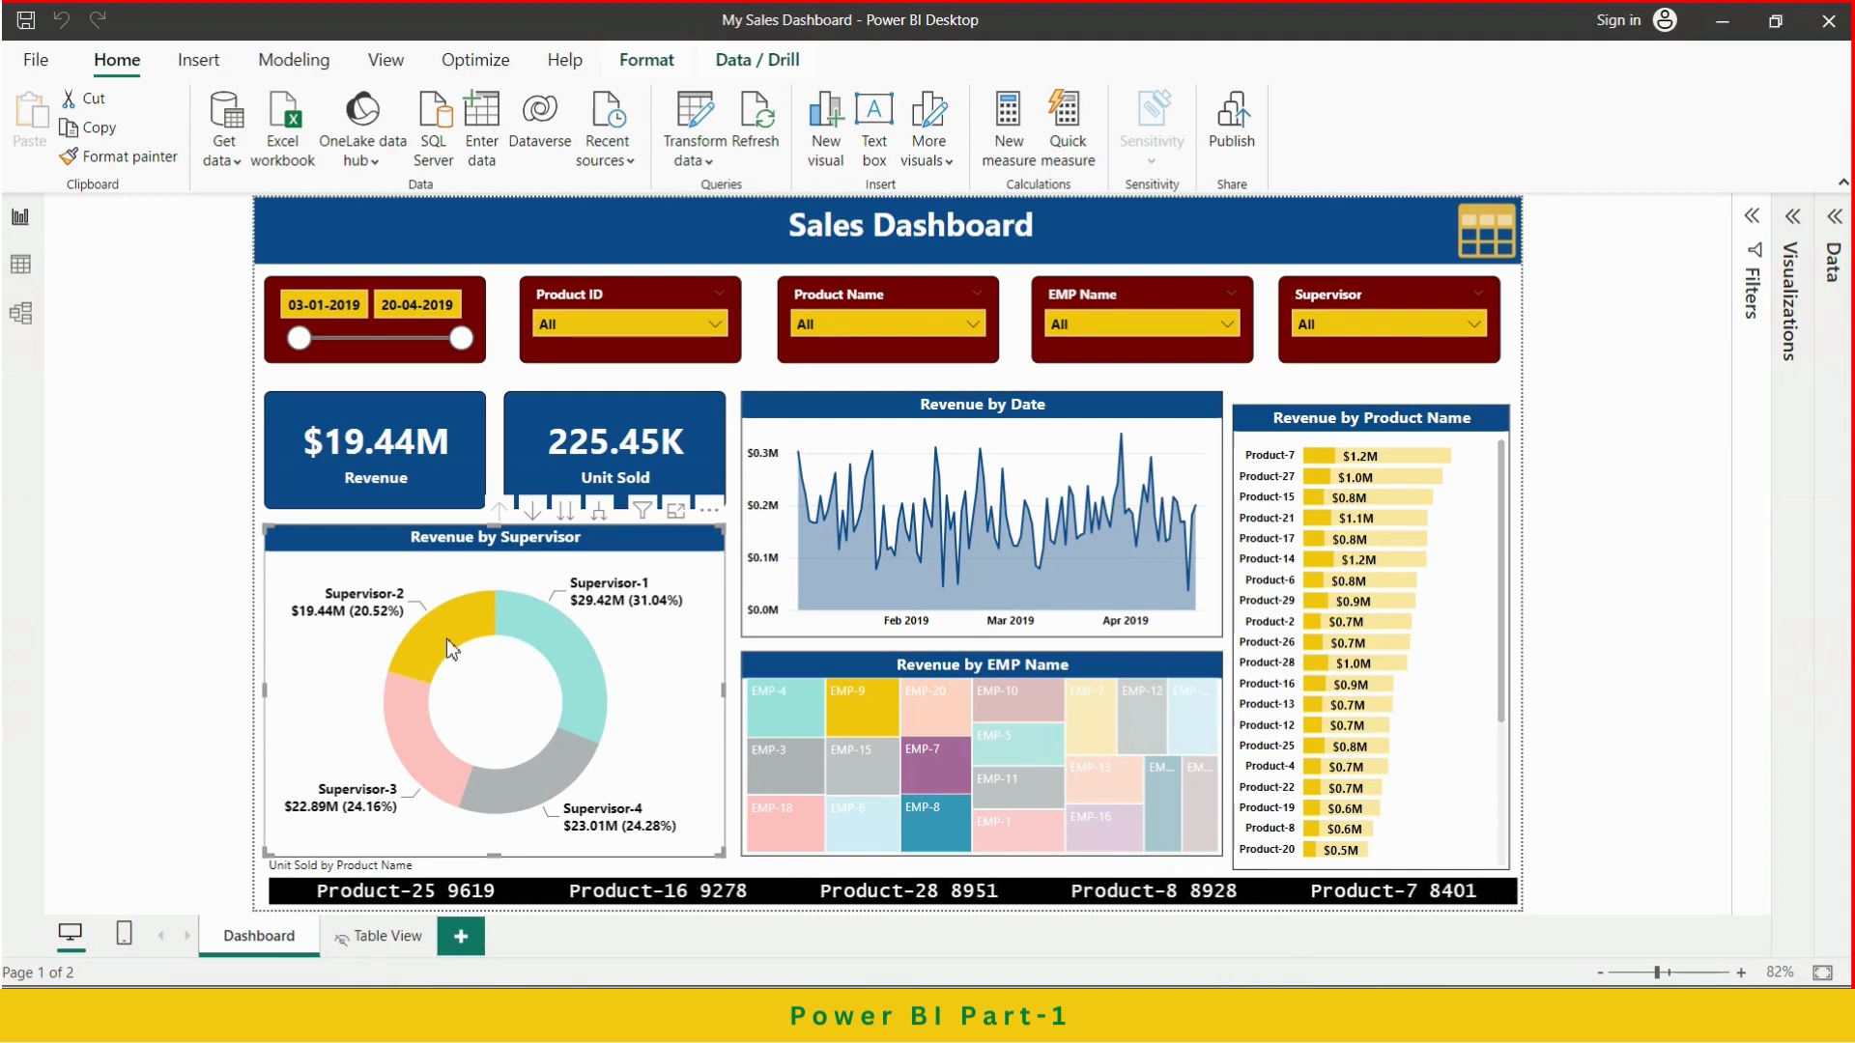
left_click(446, 640)
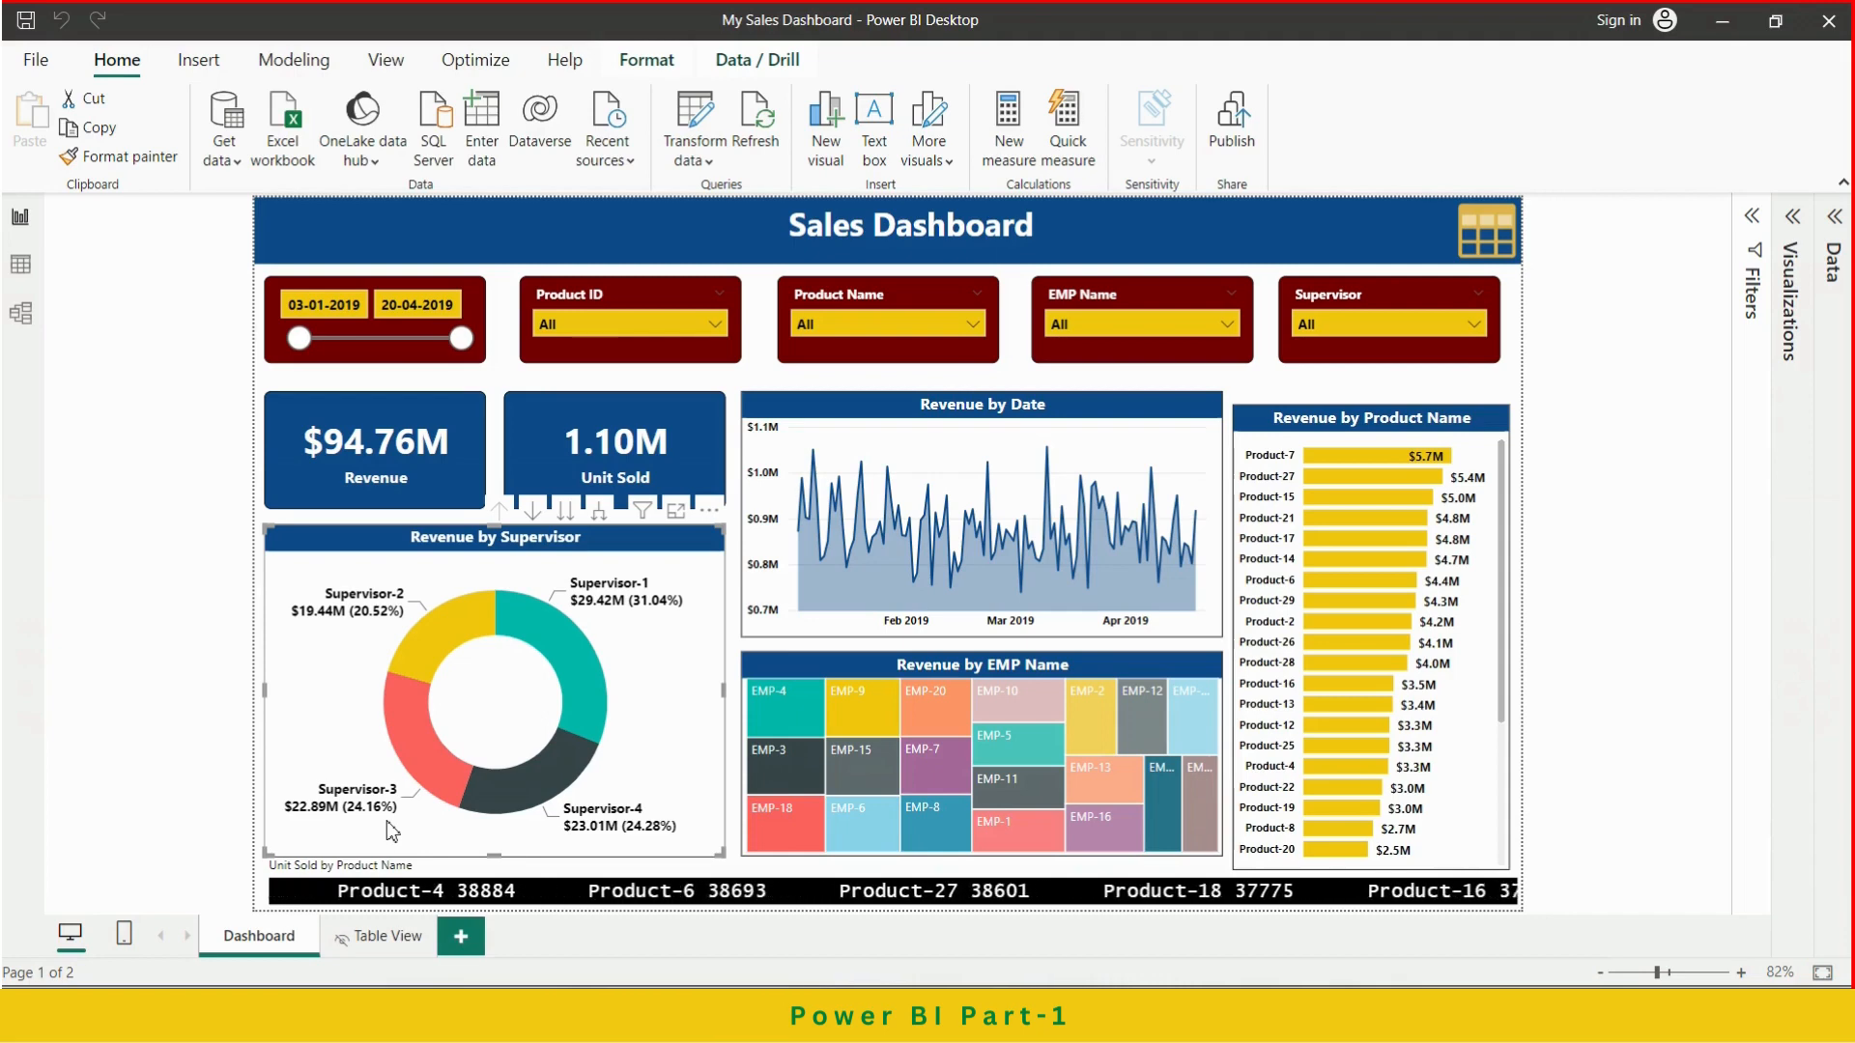
Close the sales dashboard report and prepare a blank report without the start screen and with the Visualizations pane collapsed
left_click(1829, 21)
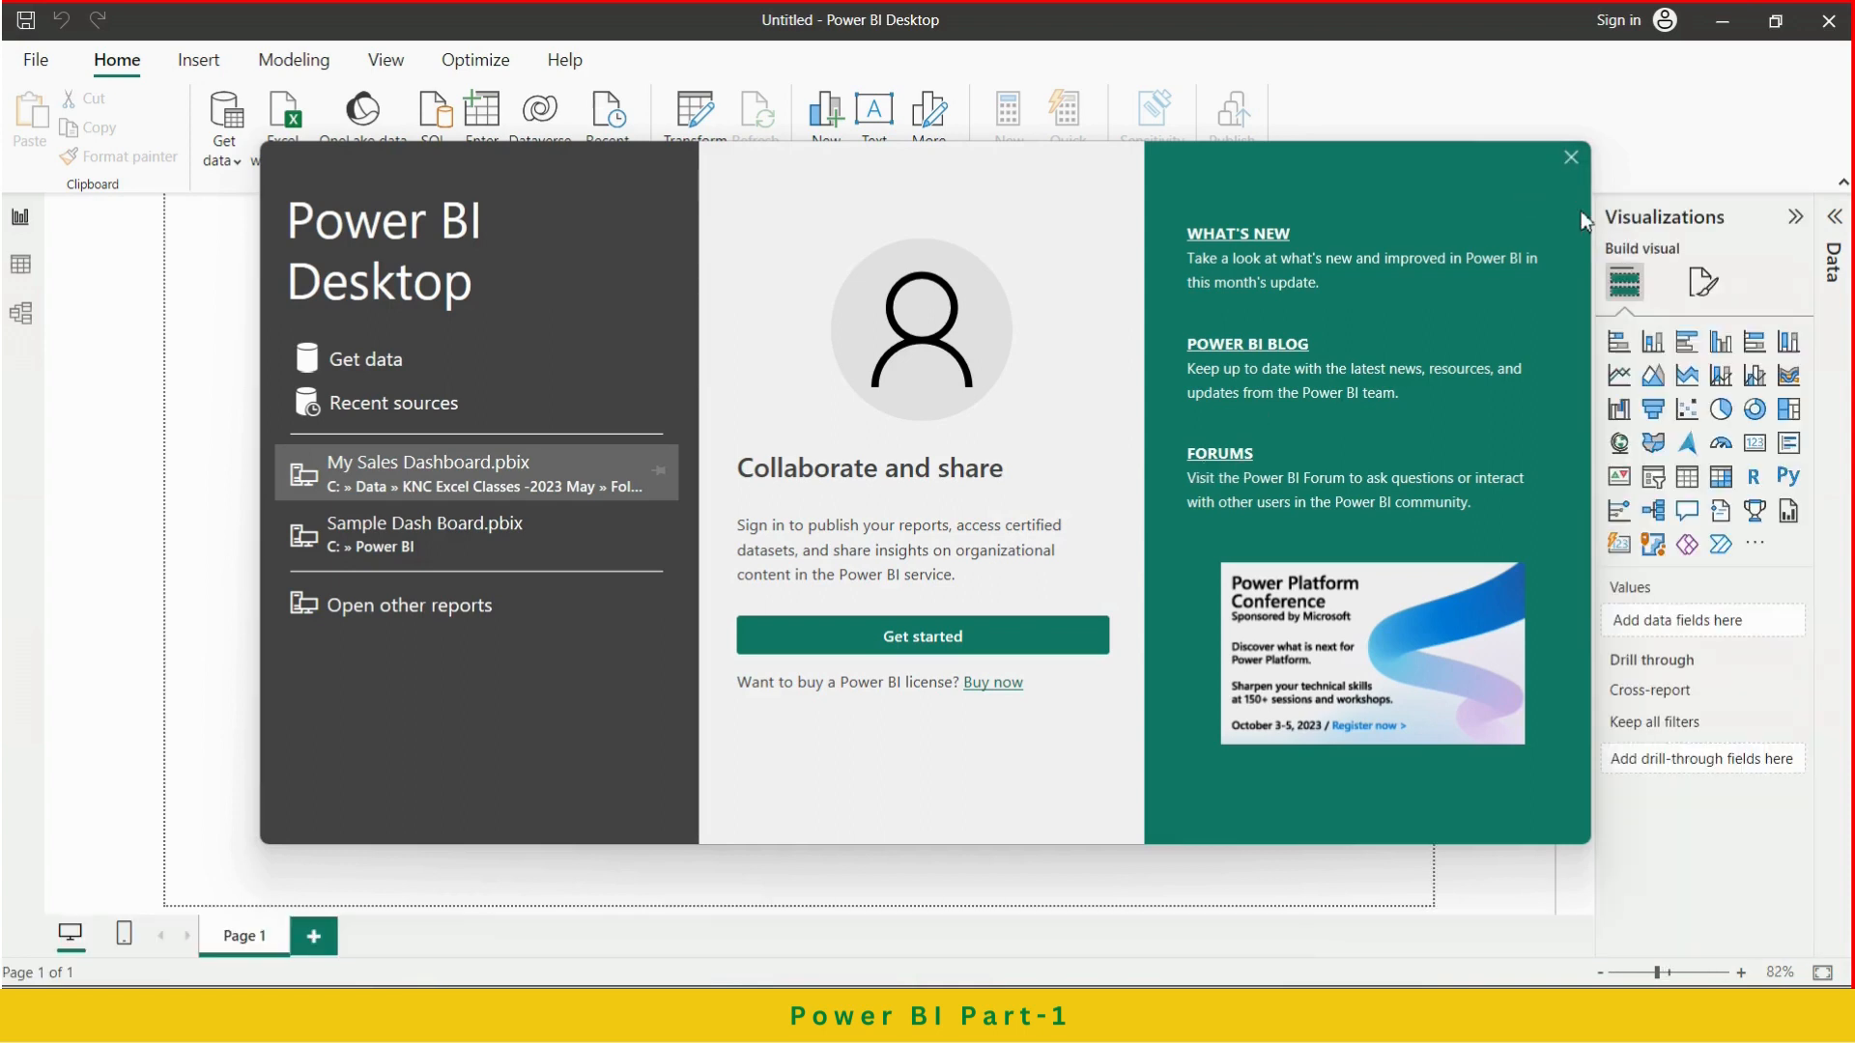
left_click(1573, 159)
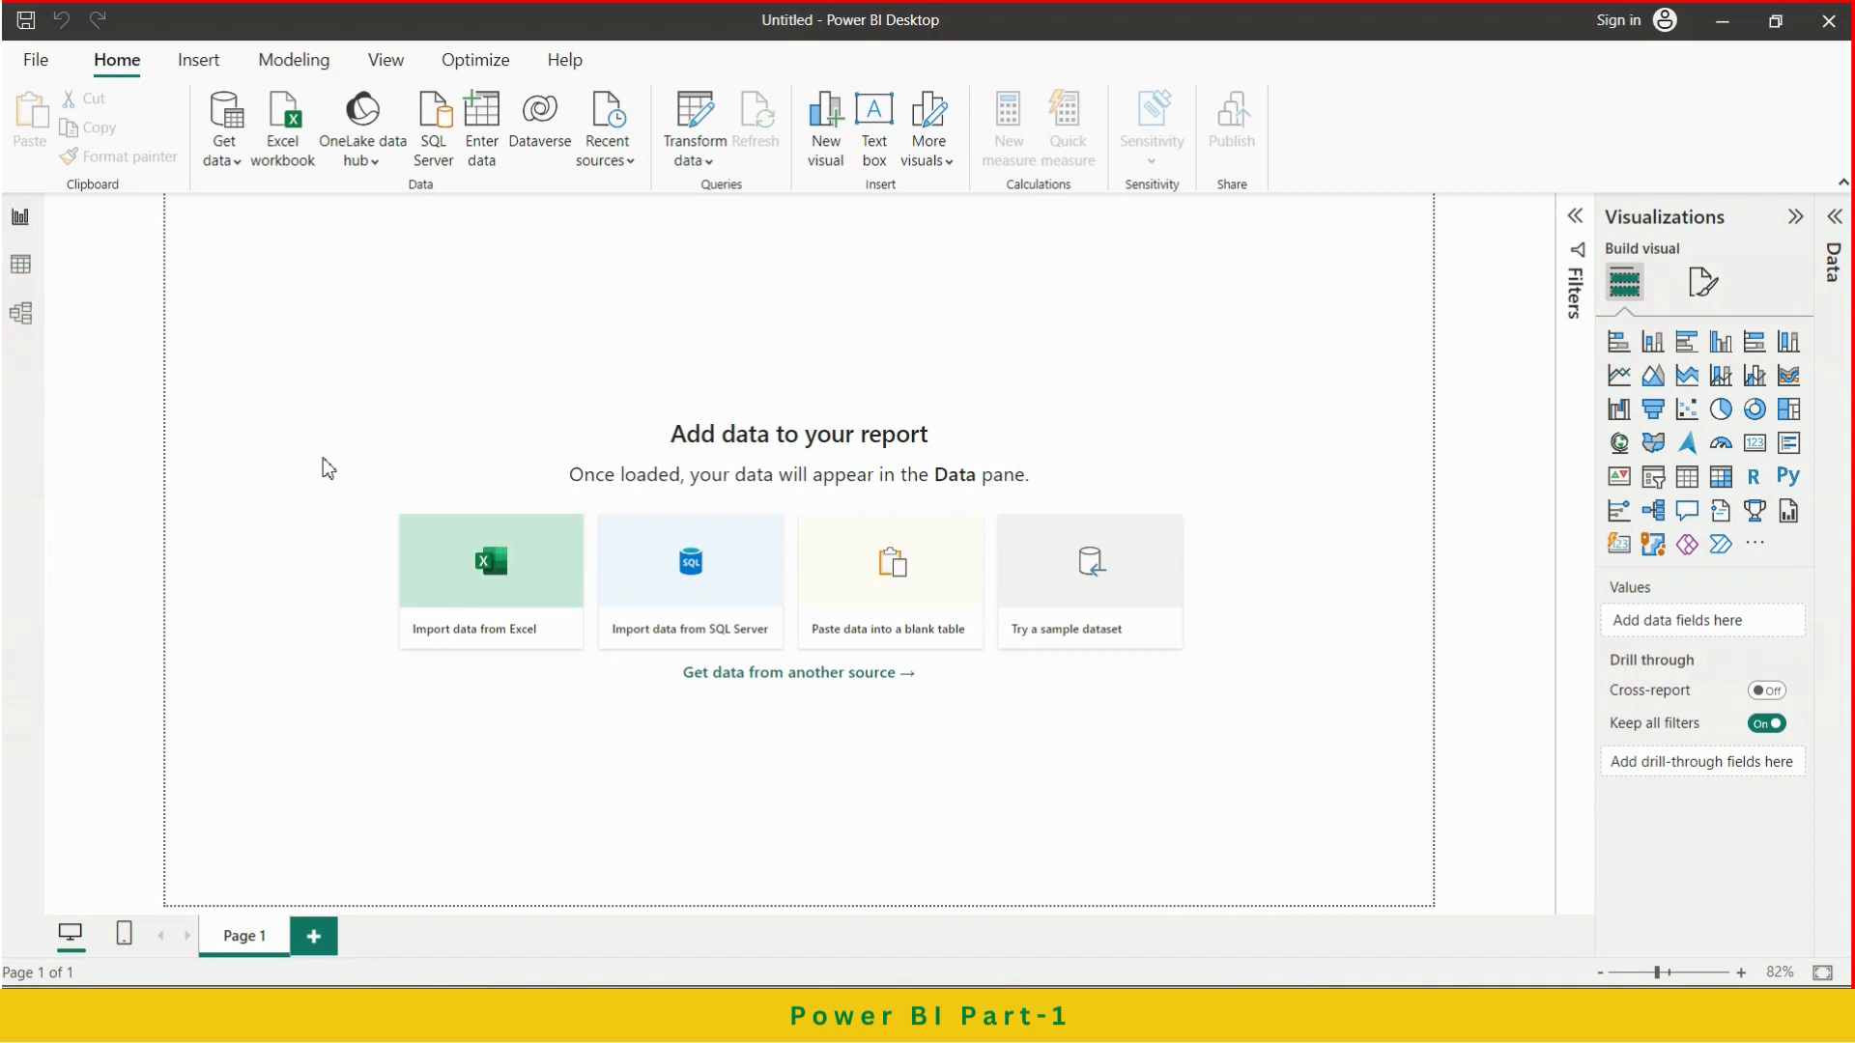
left_click(1795, 217)
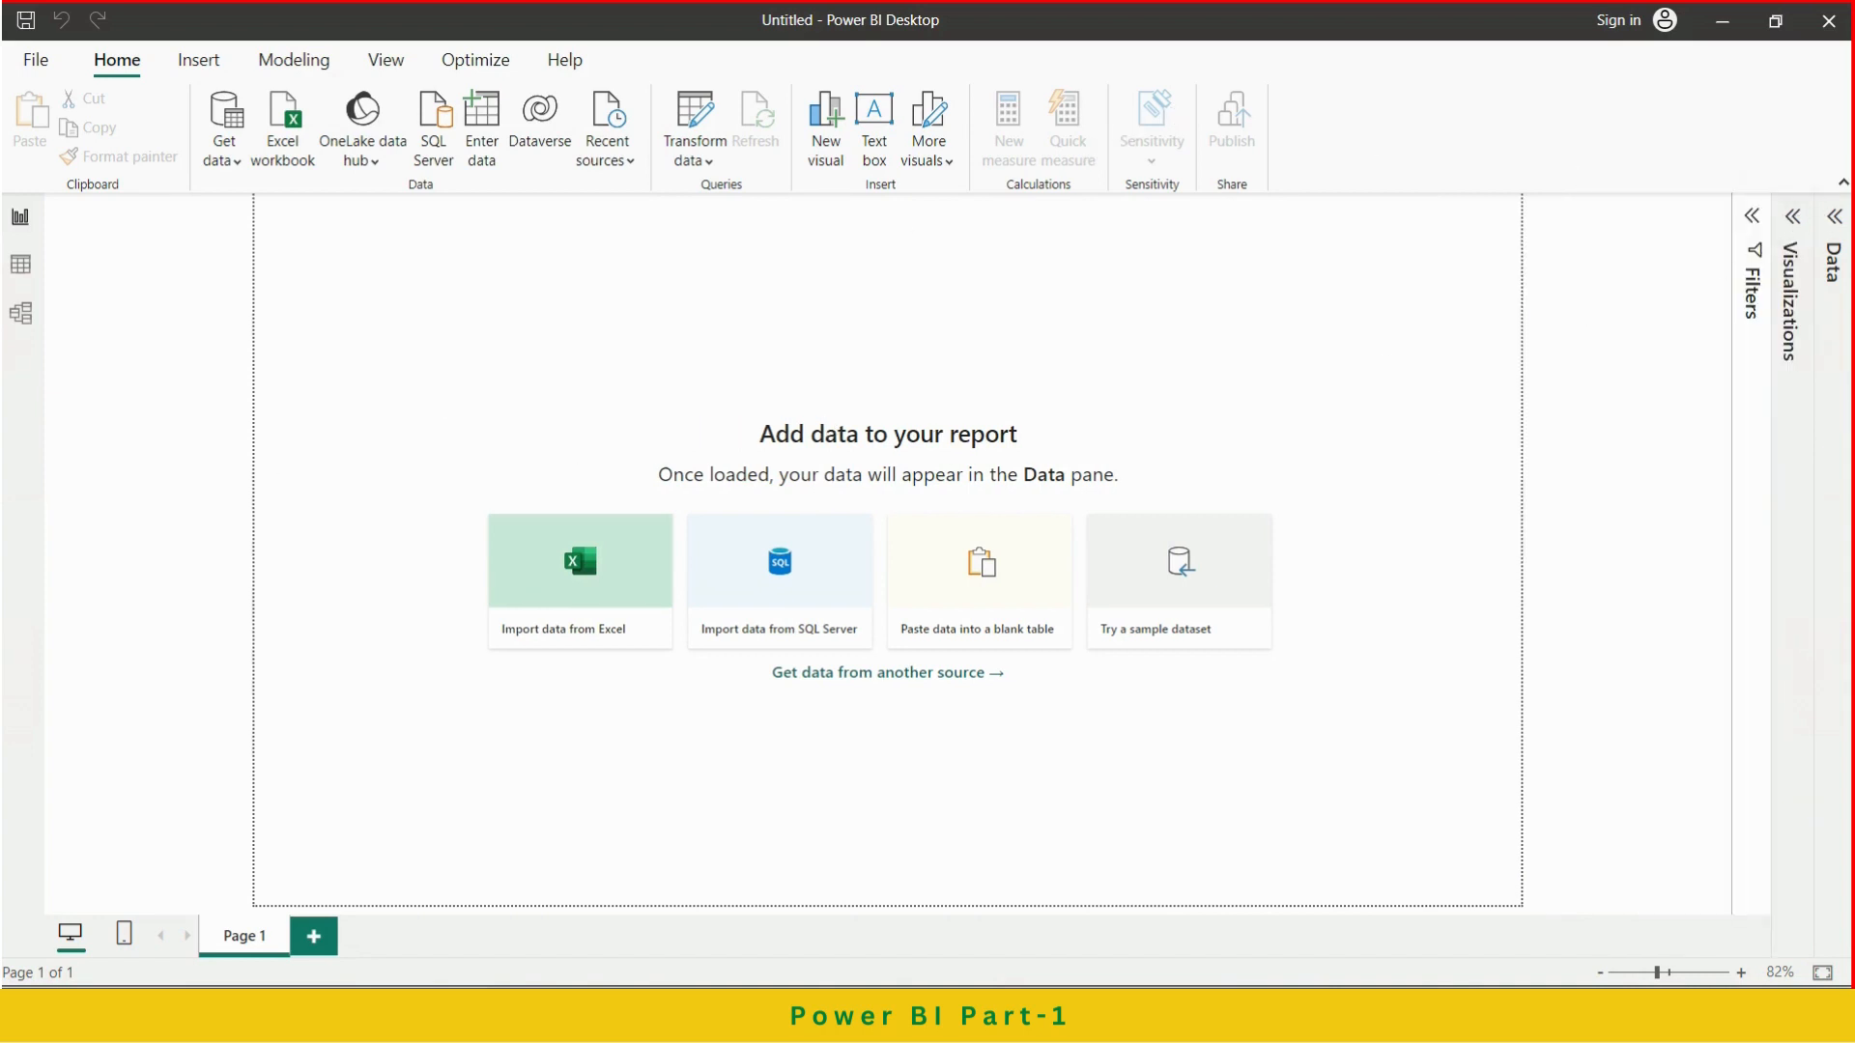
Examine the complete list of connectors in Get Data, from Excel Workbook through Blank Query, and close it without connecting
left_click(238, 170)
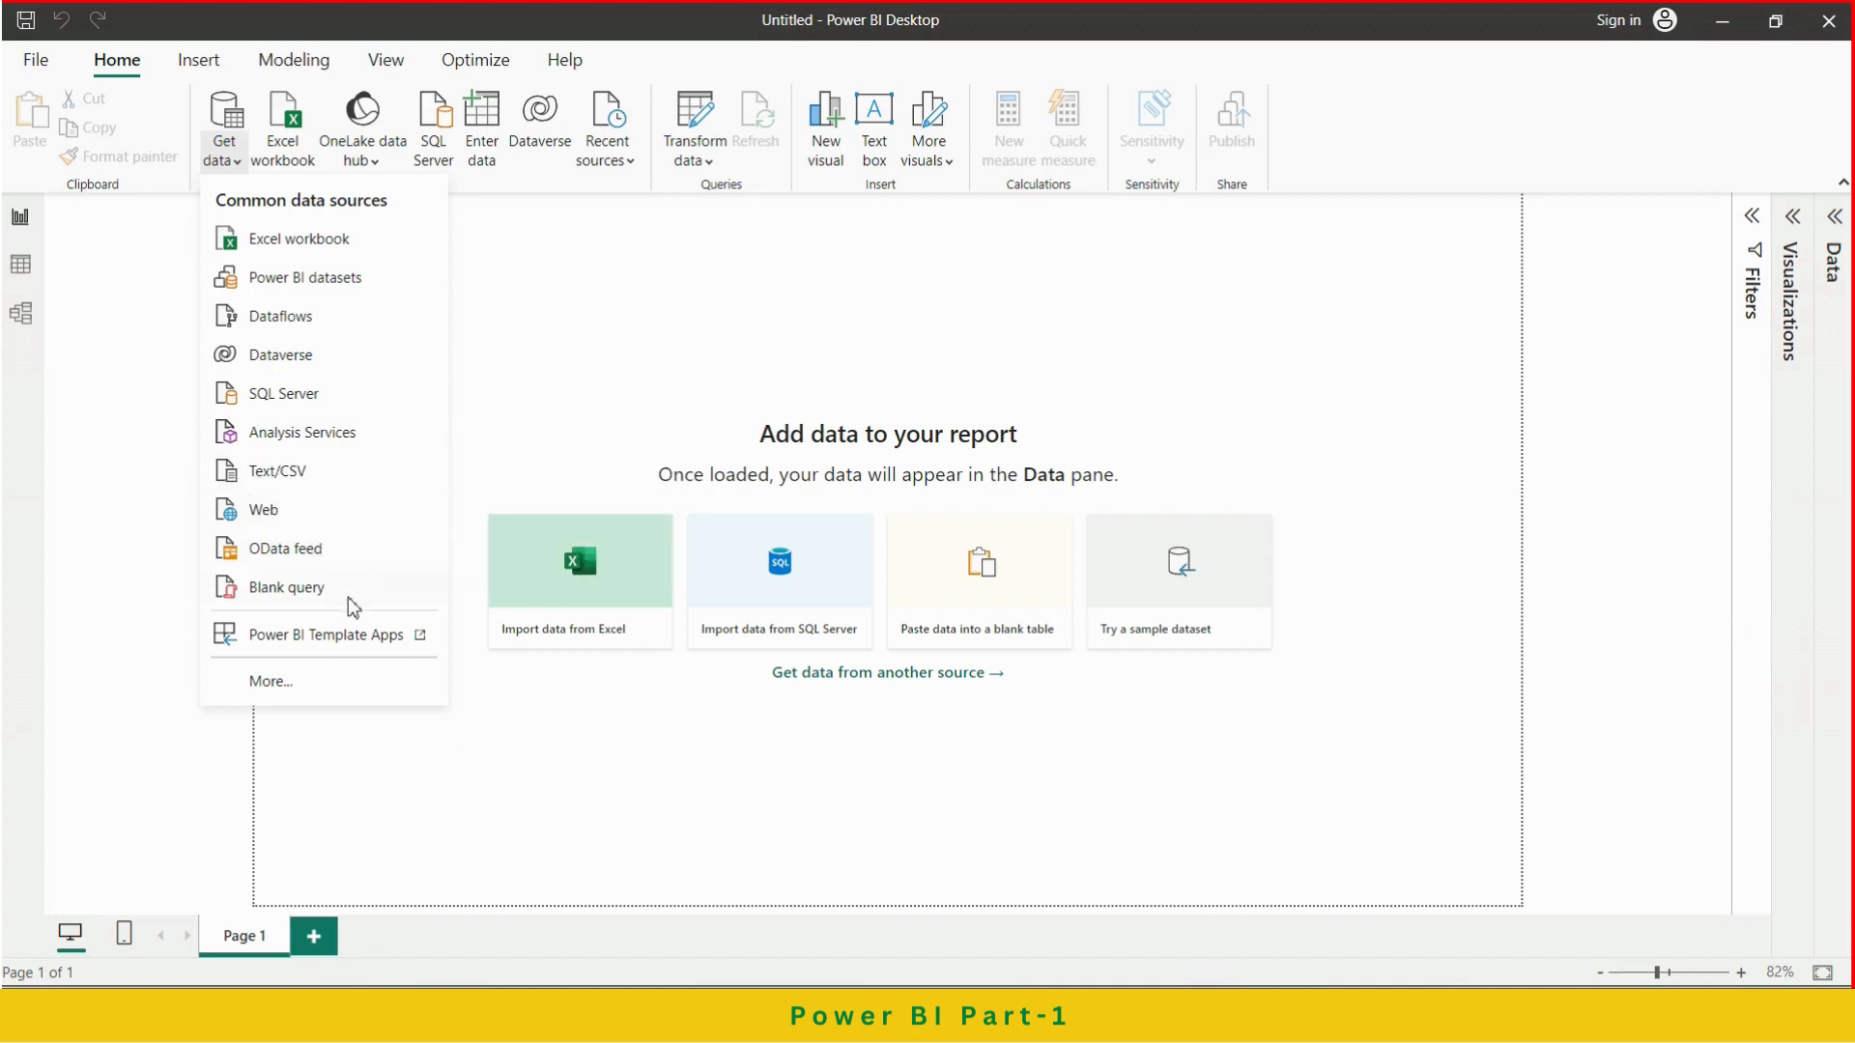
left_click(277, 680)
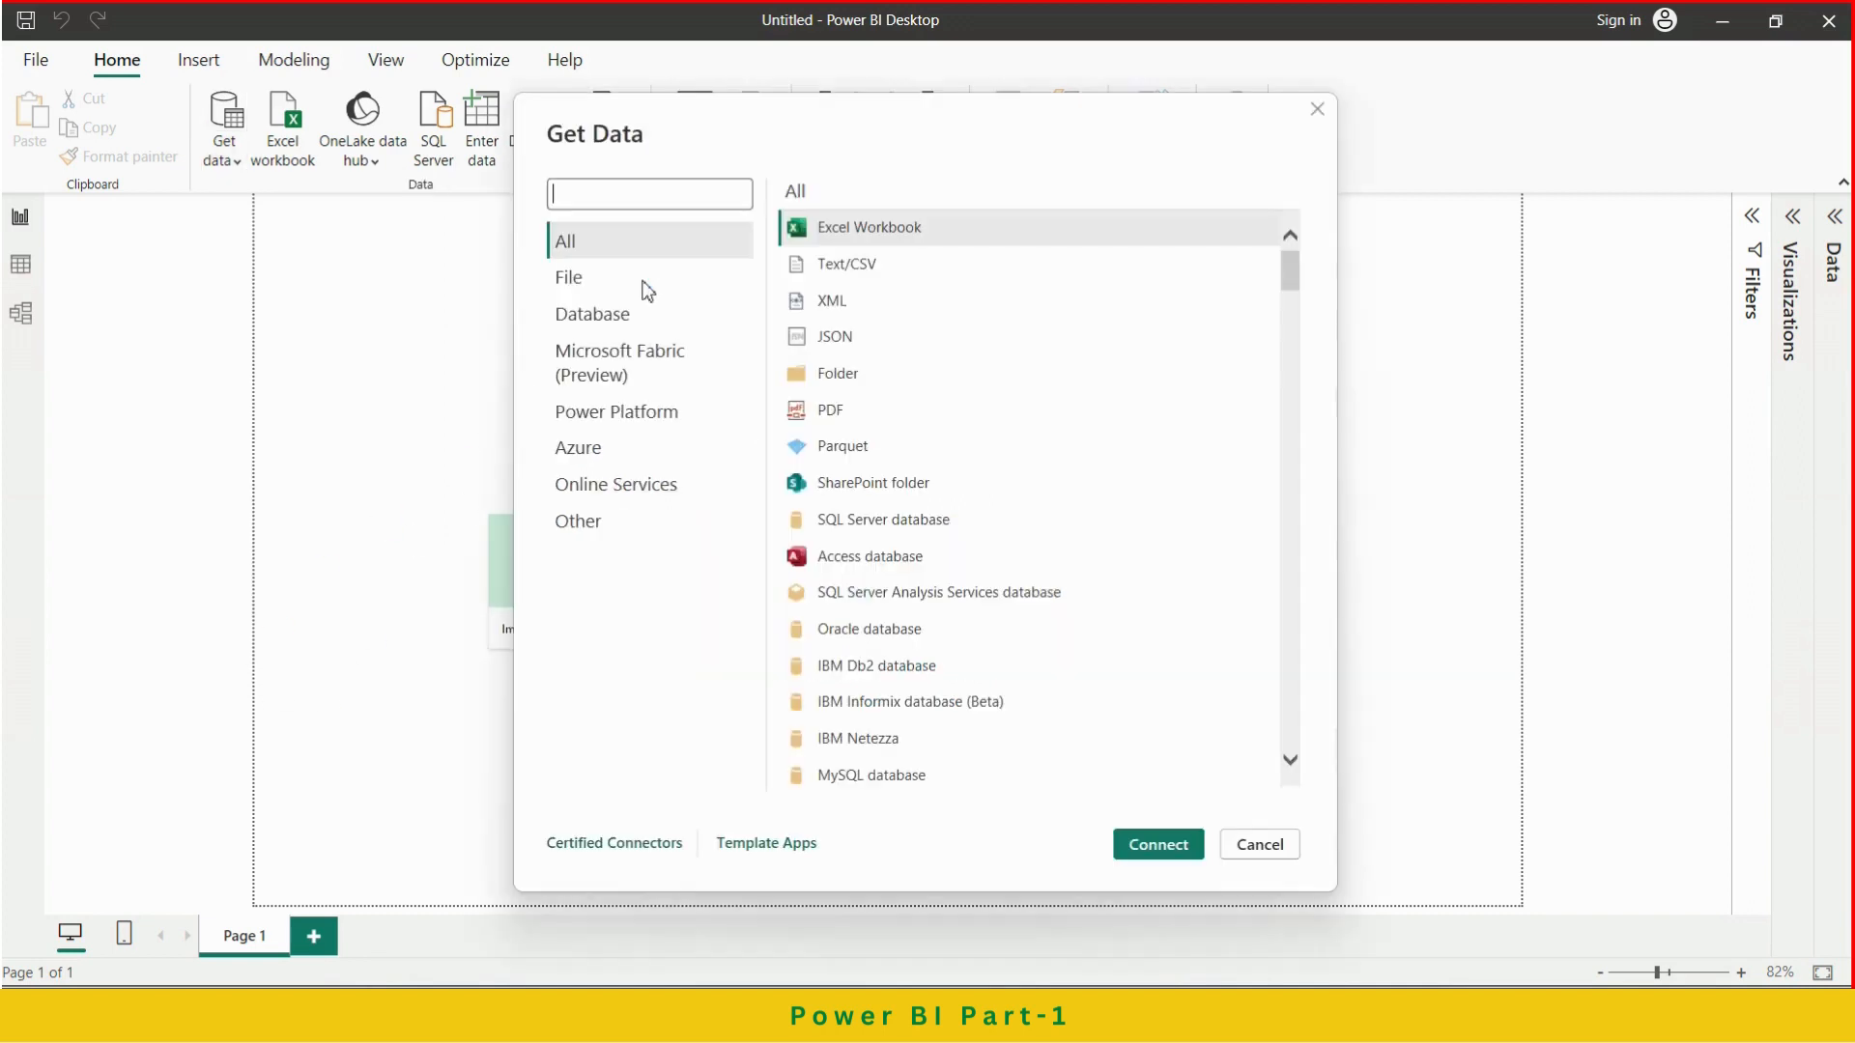
scroll(1018, 345, "down", 8)
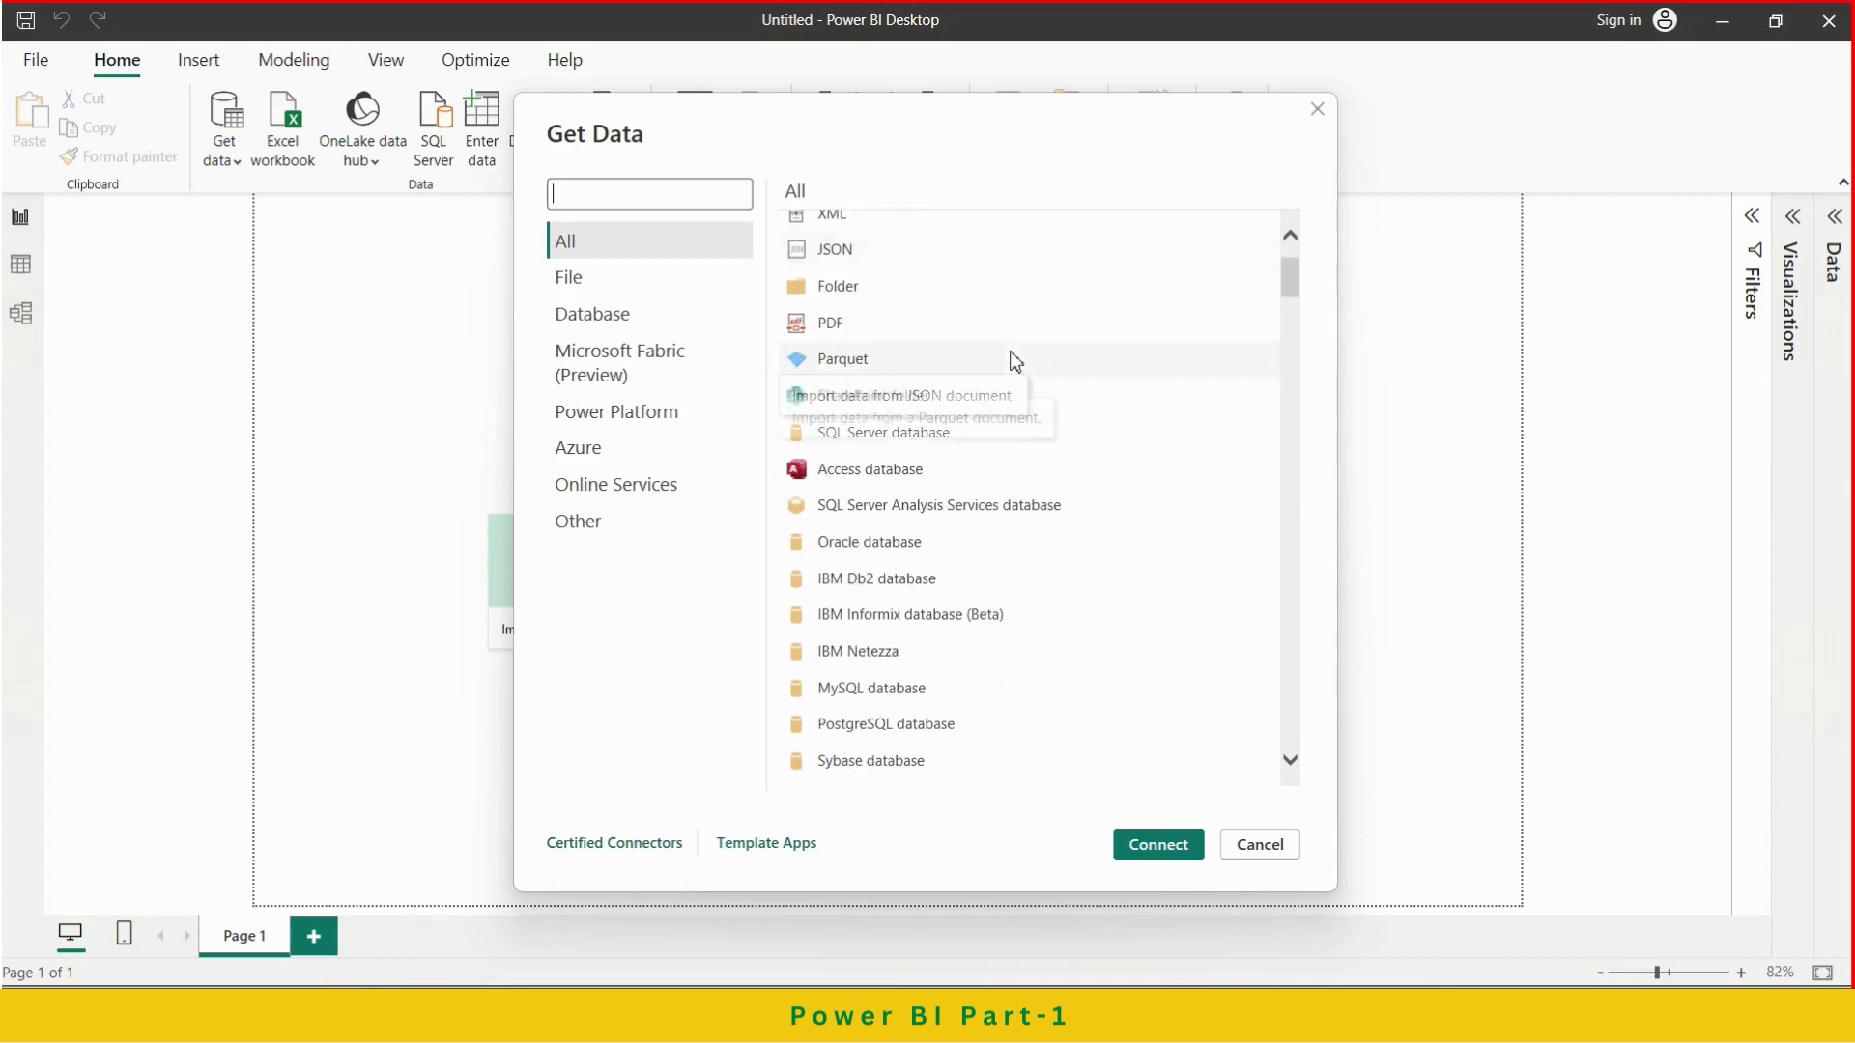
scroll(1010, 379, "down", 8)
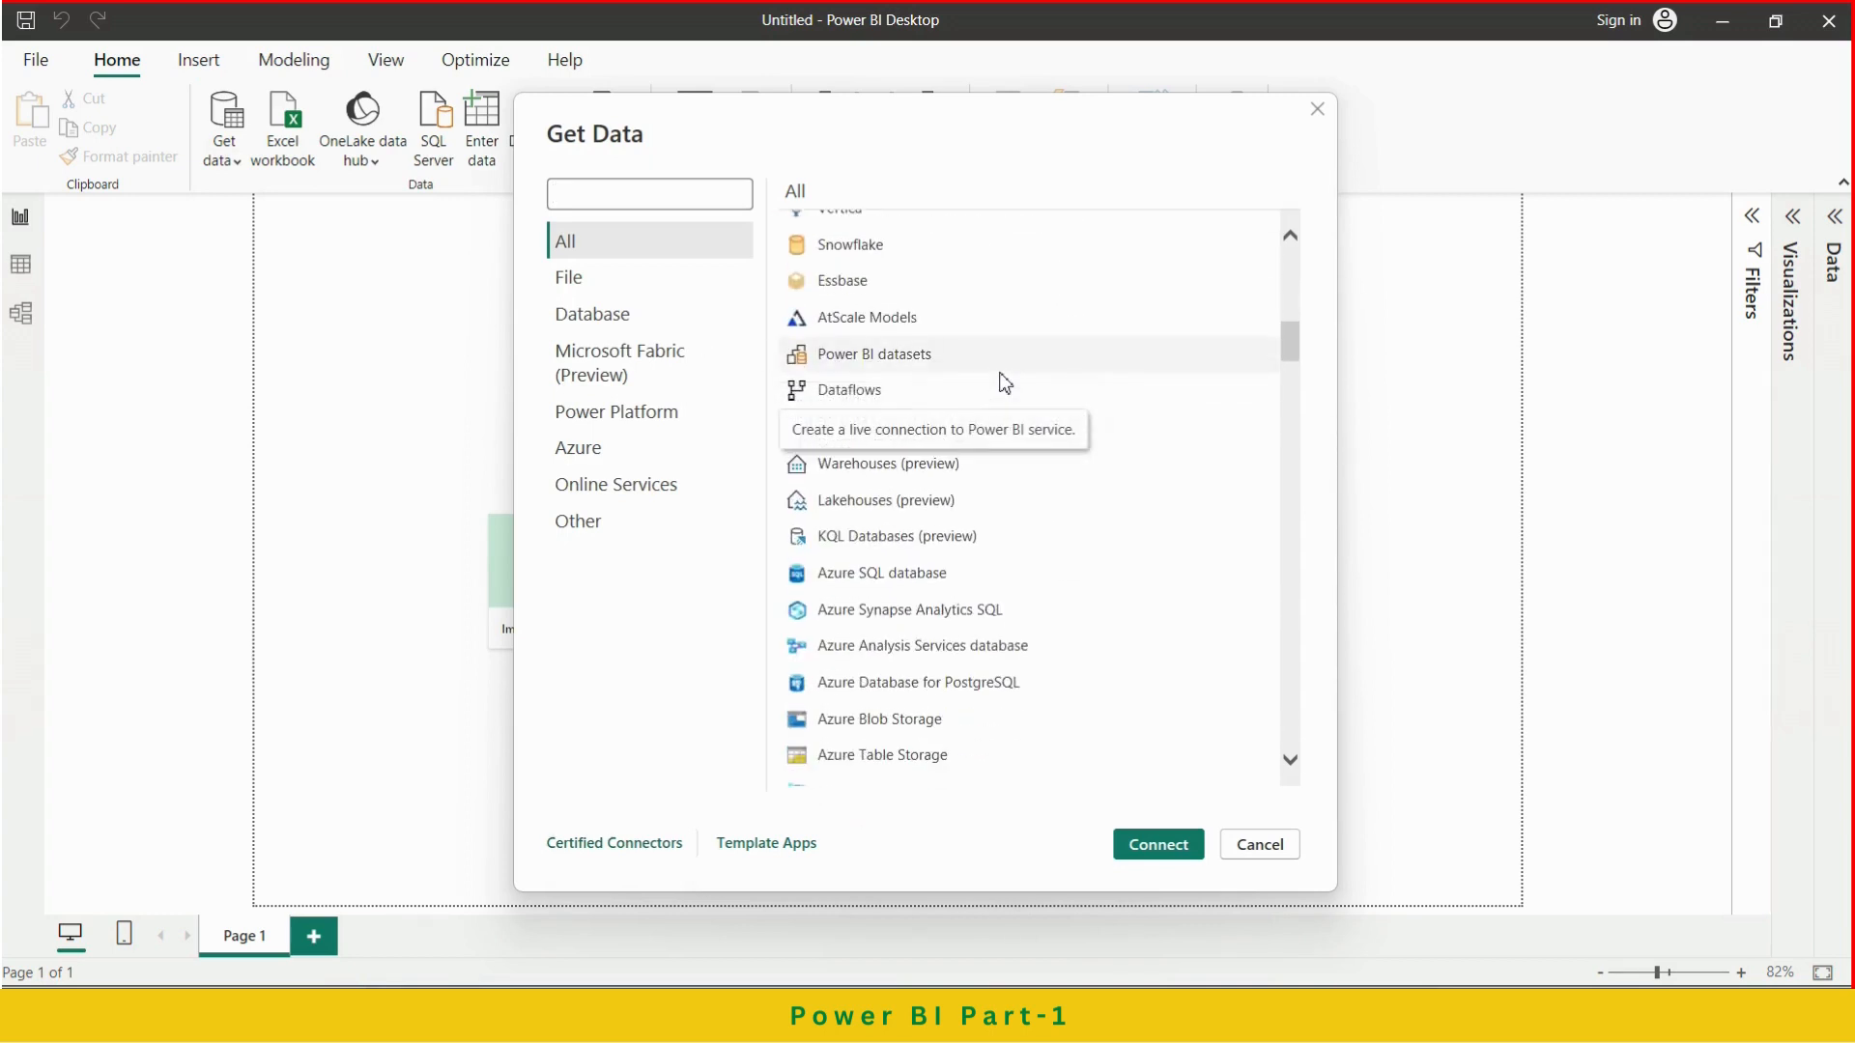
scroll(995, 377, "down", 10)
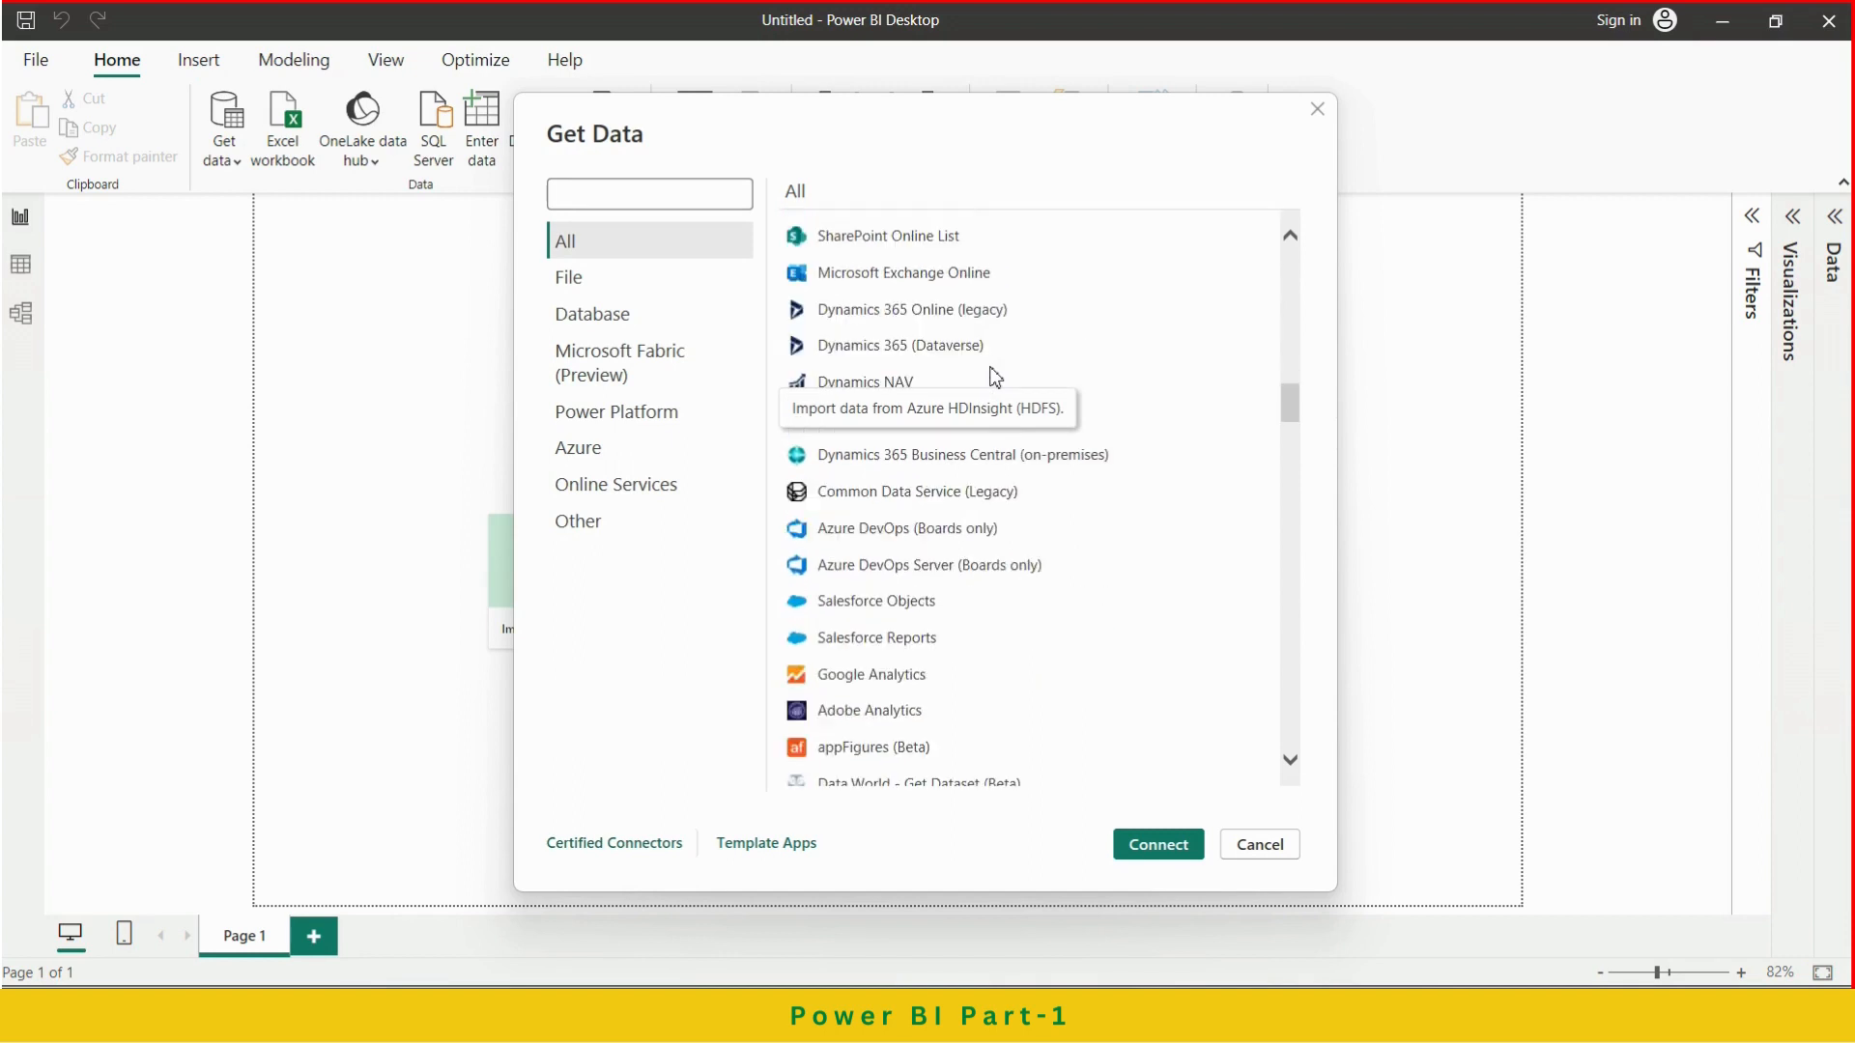
scroll(984, 367, "down", 1)
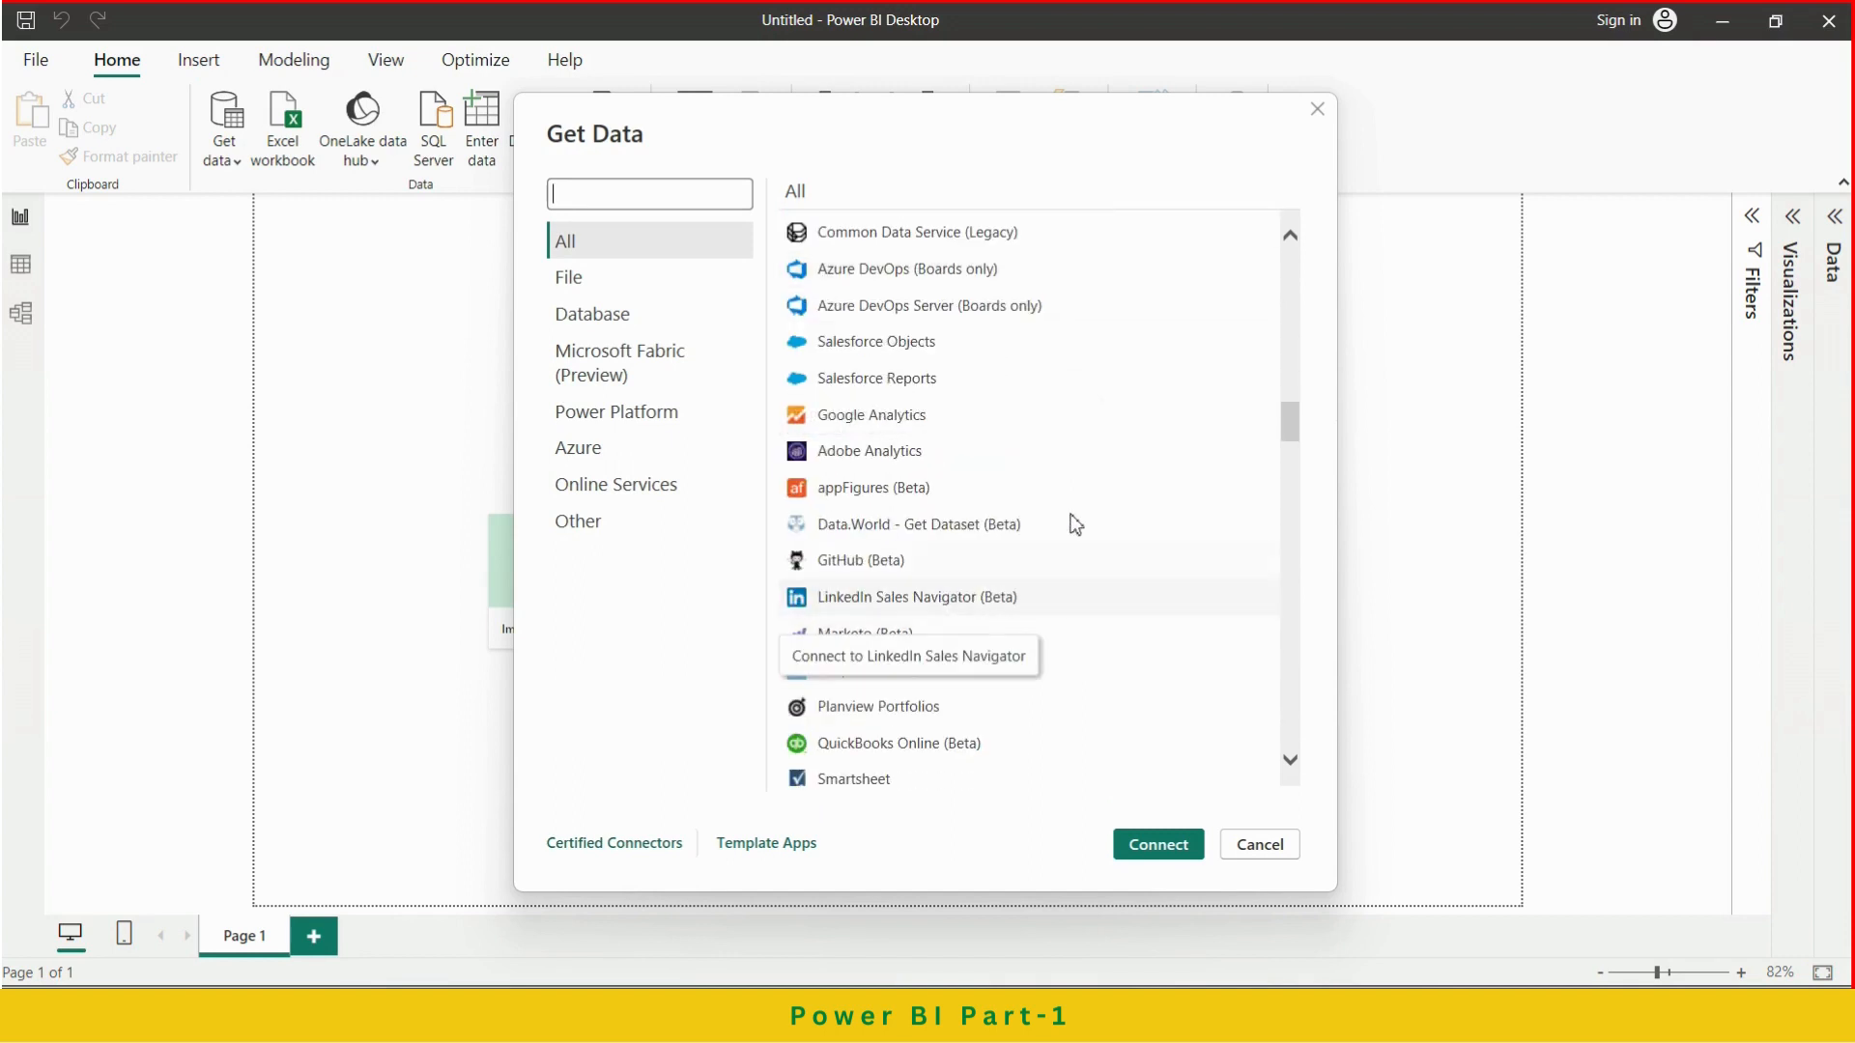
scroll(1062, 499, "down", 3)
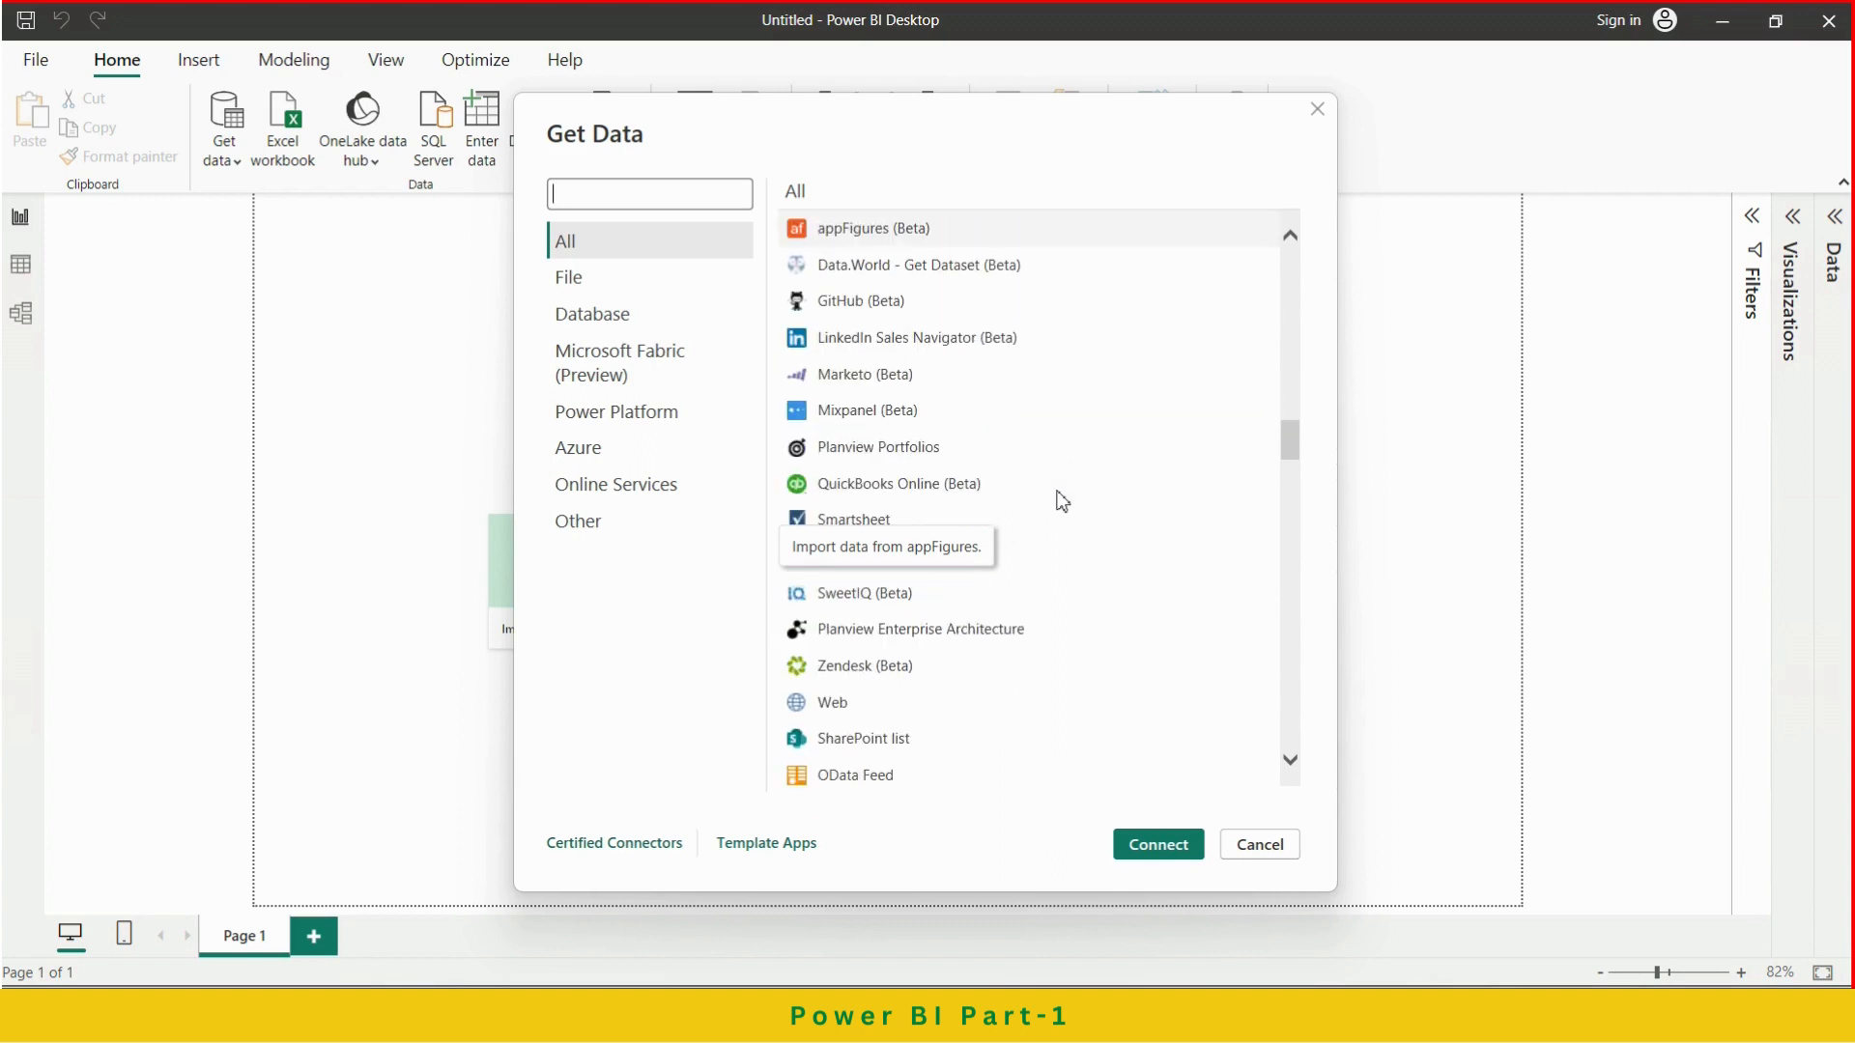
scroll(1062, 499, "down", 1)
scroll(1061, 499, "down", 2)
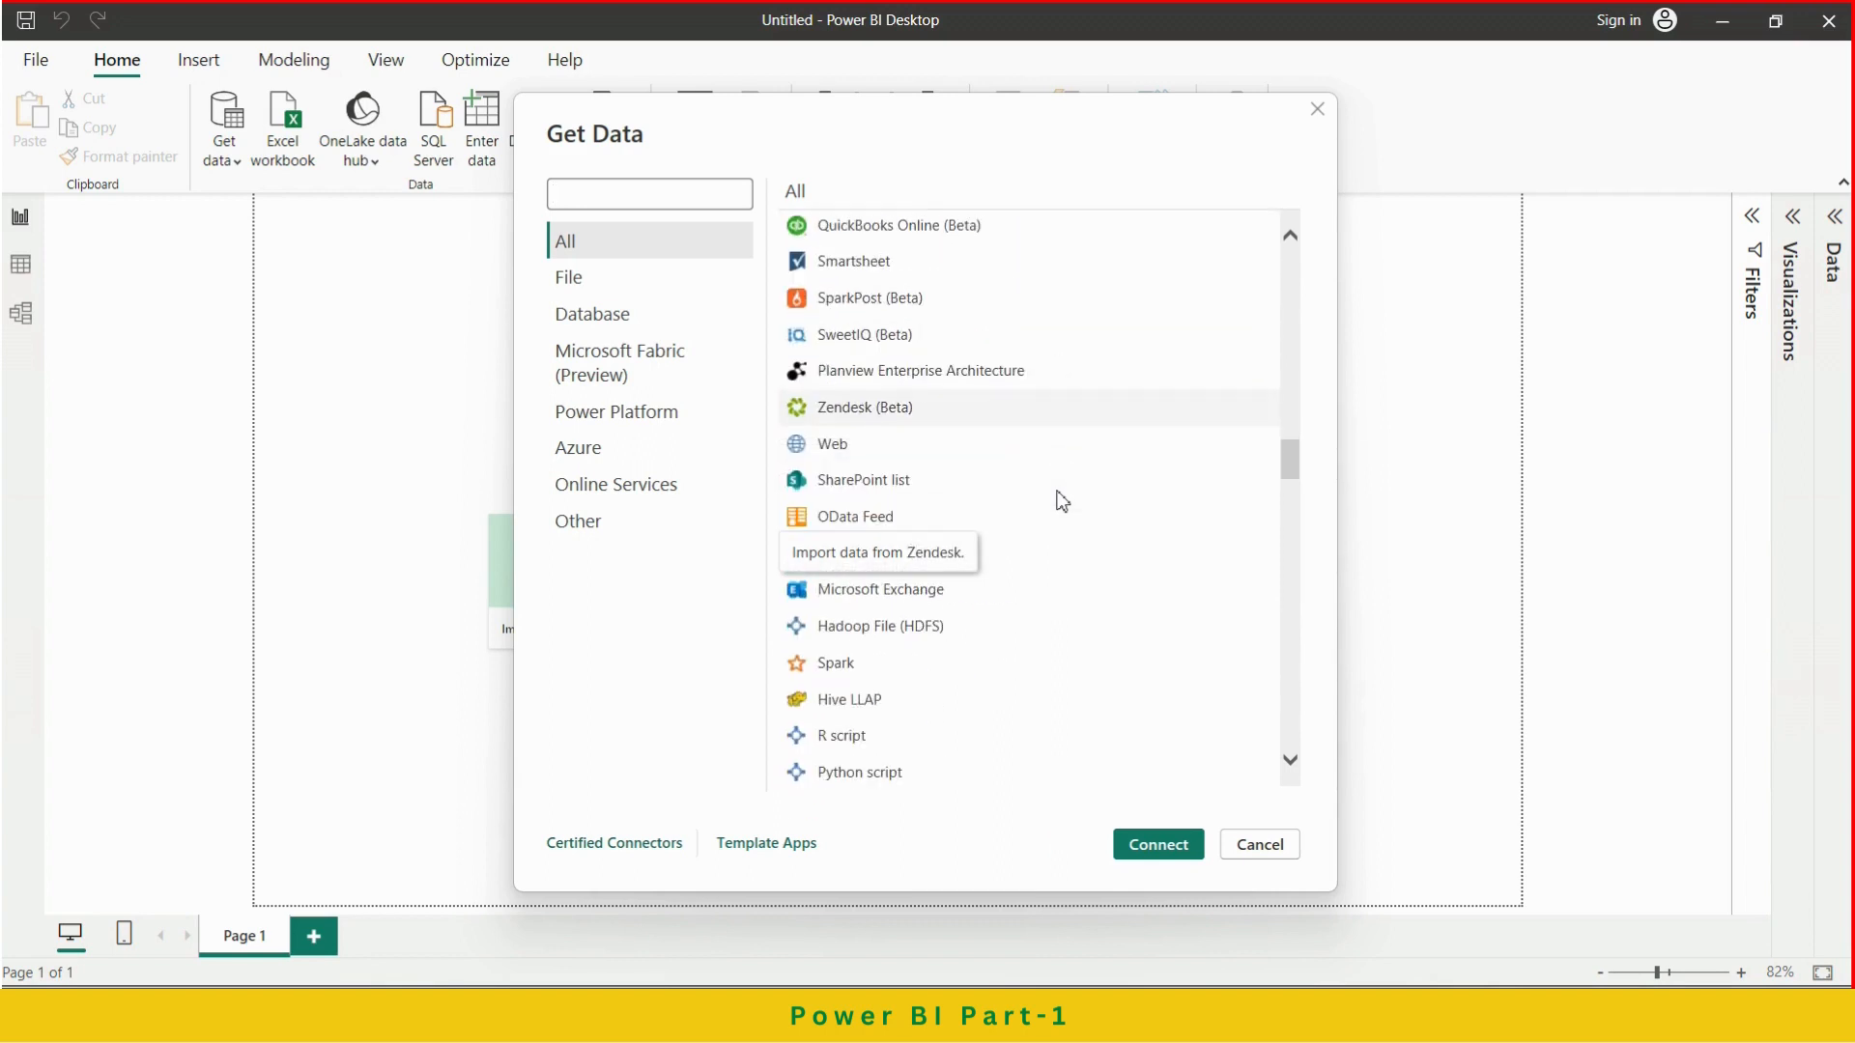
scroll(1062, 500, "down", 6)
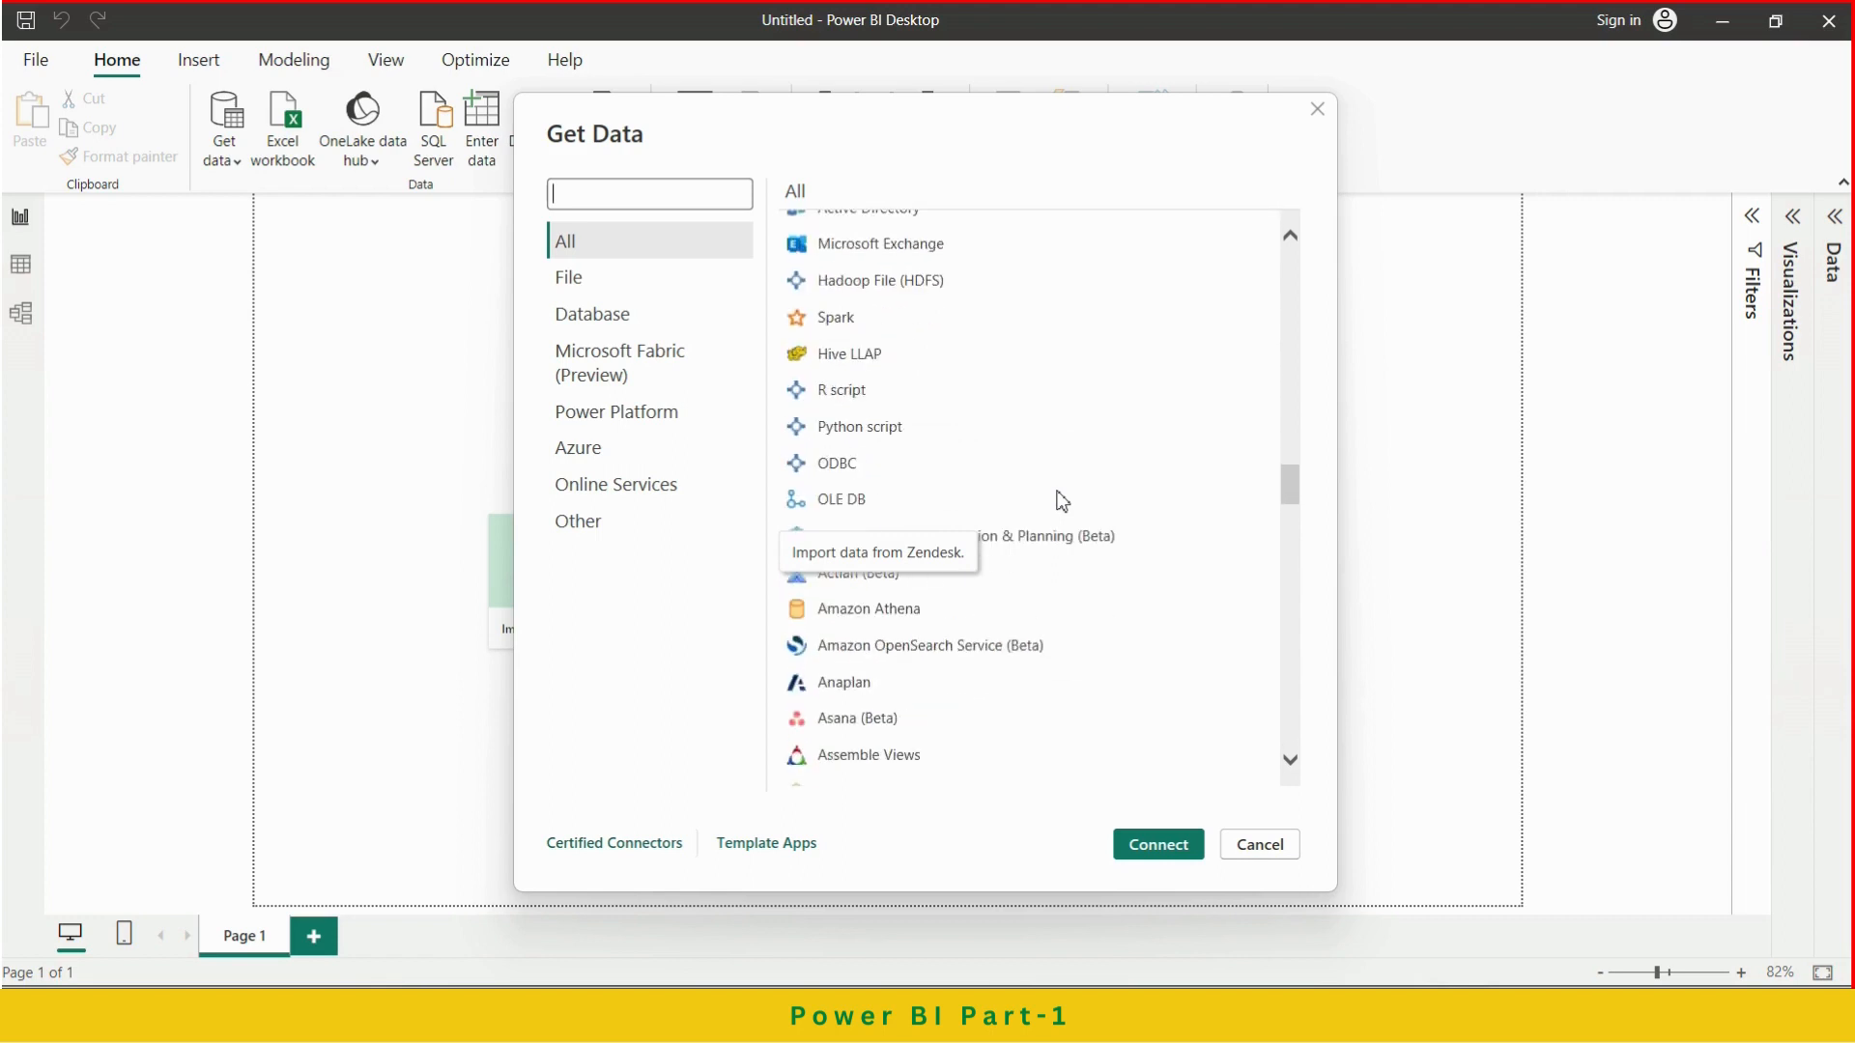
scroll(1062, 499, "down", 2)
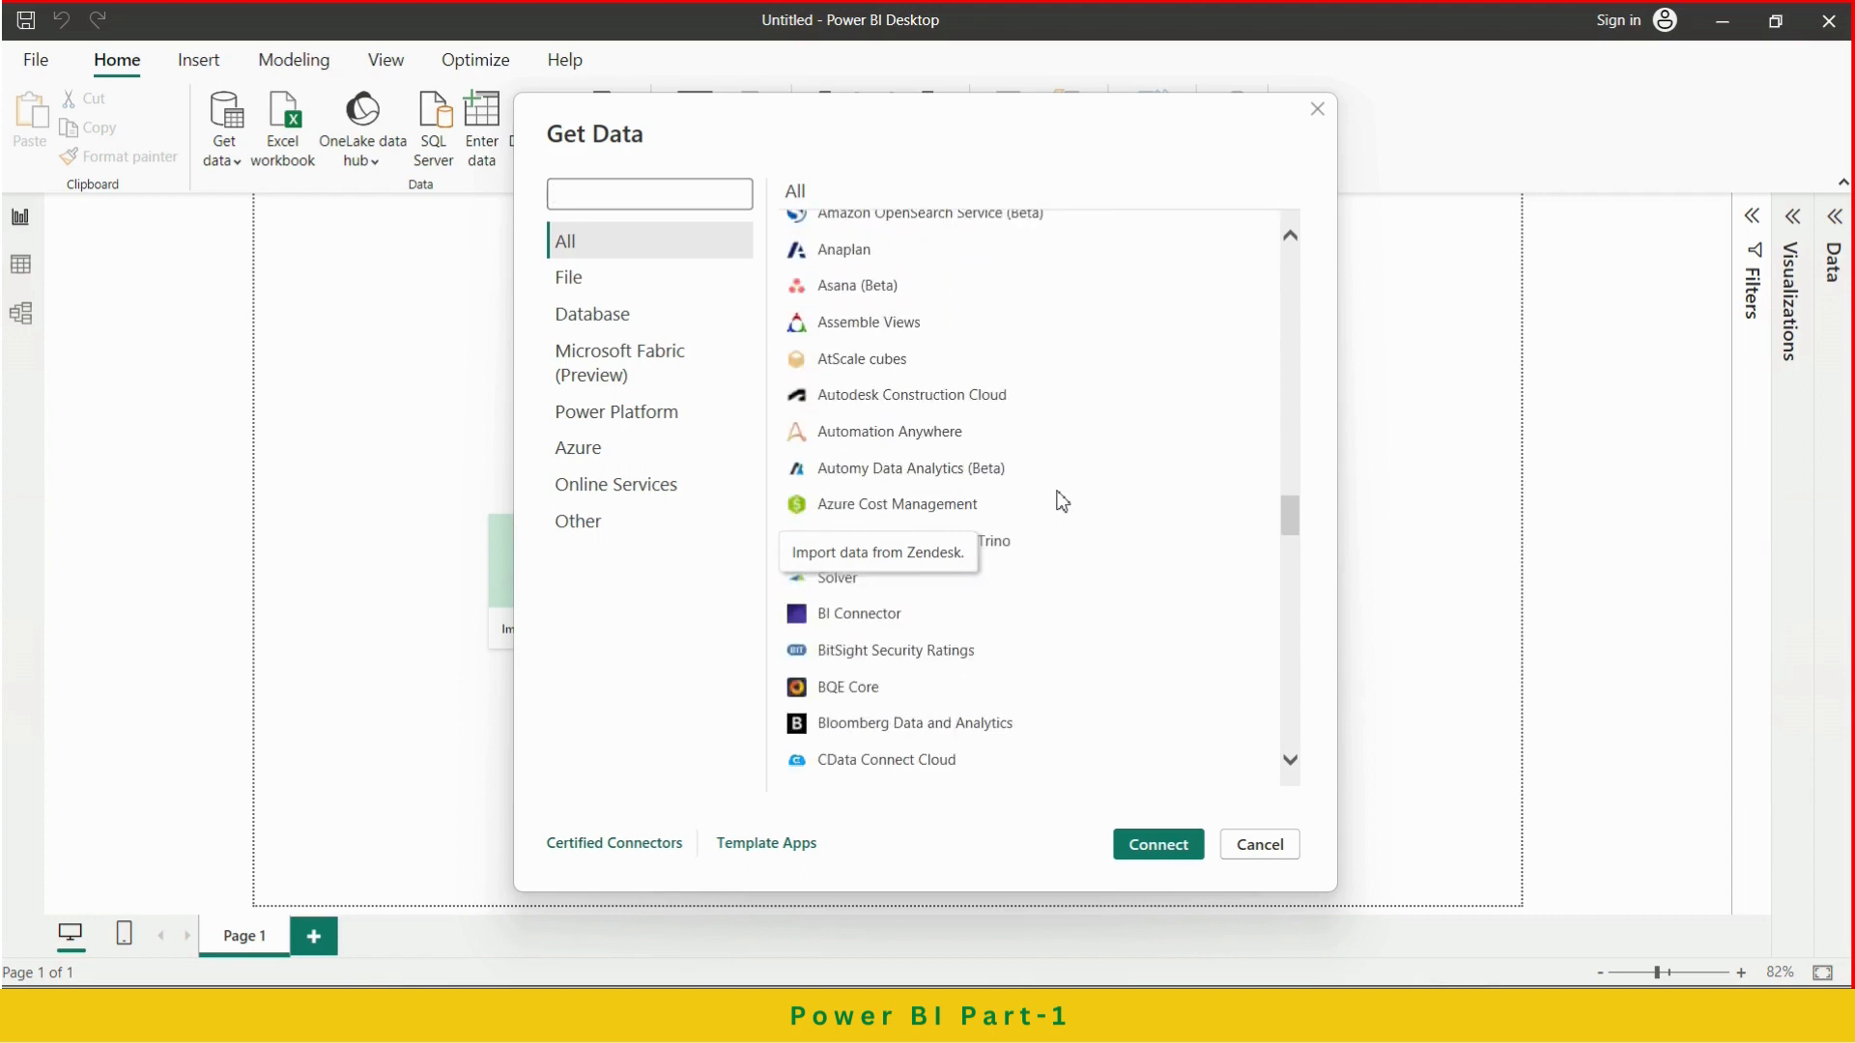
scroll(1062, 500, "down", 4)
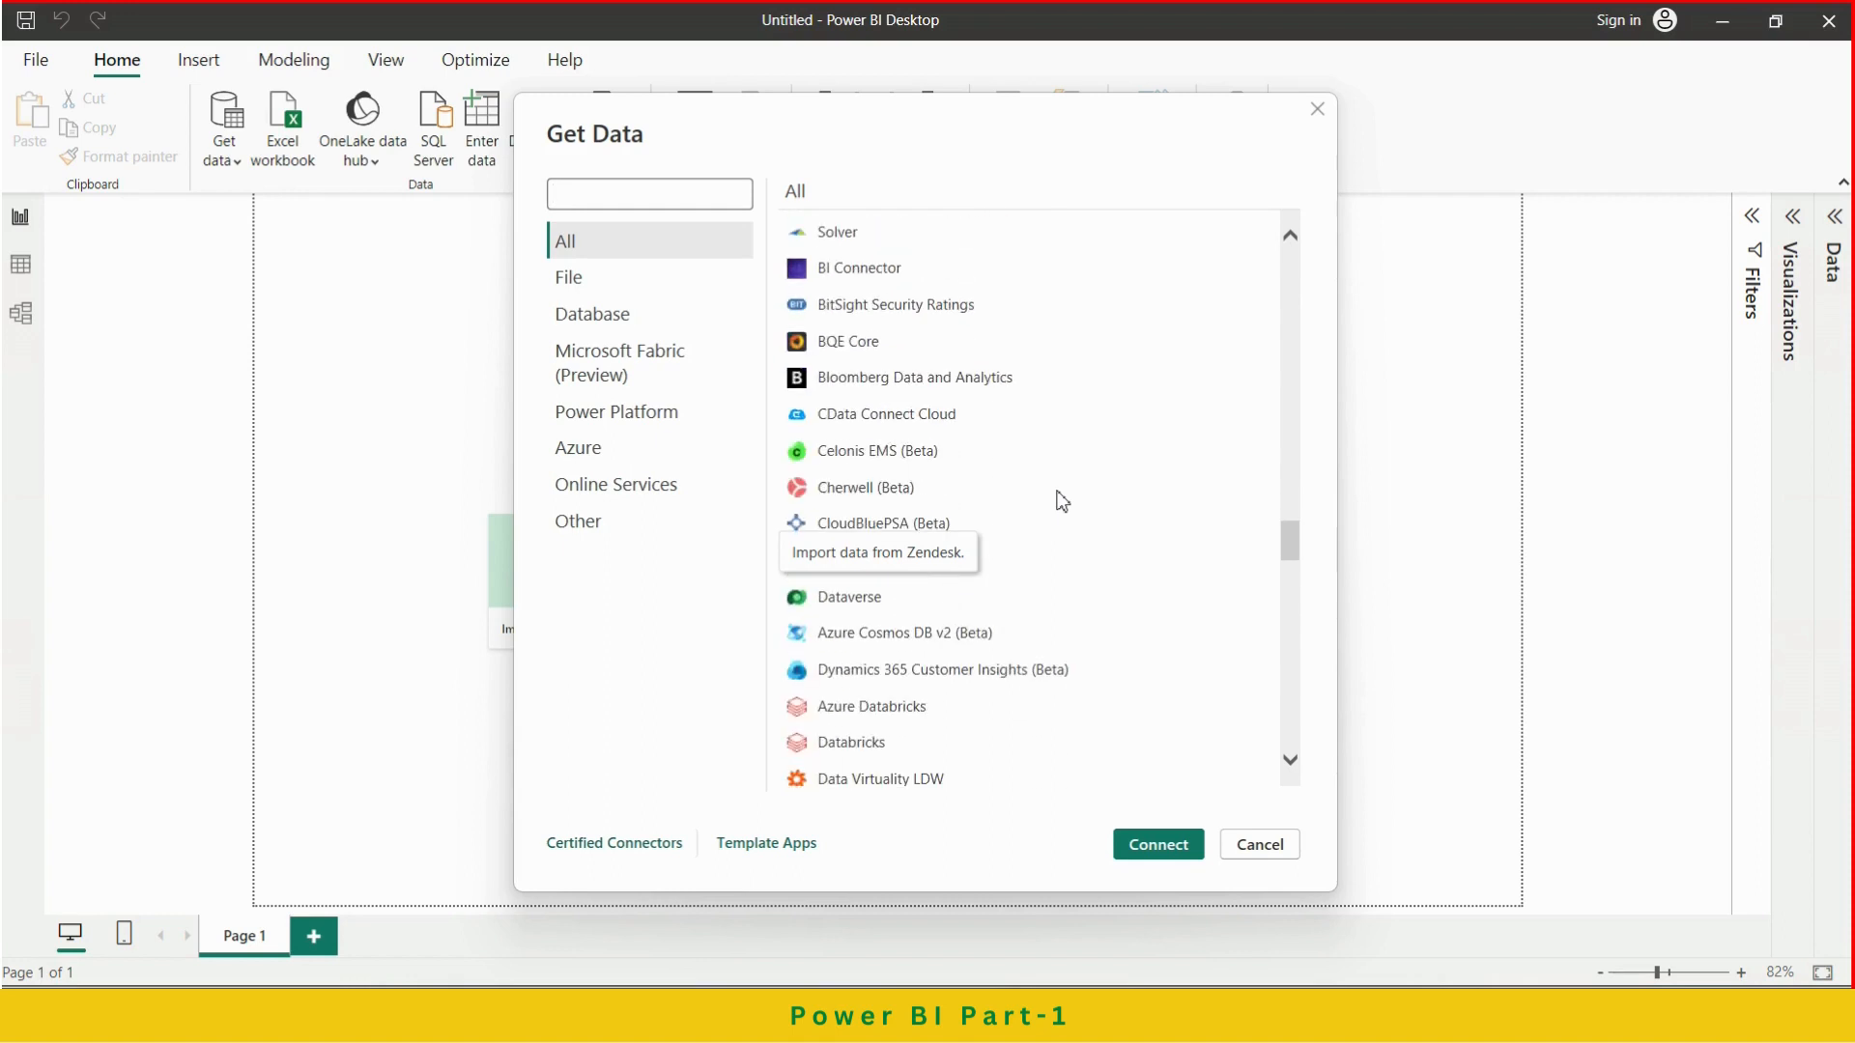
scroll(1062, 500, "down", 2)
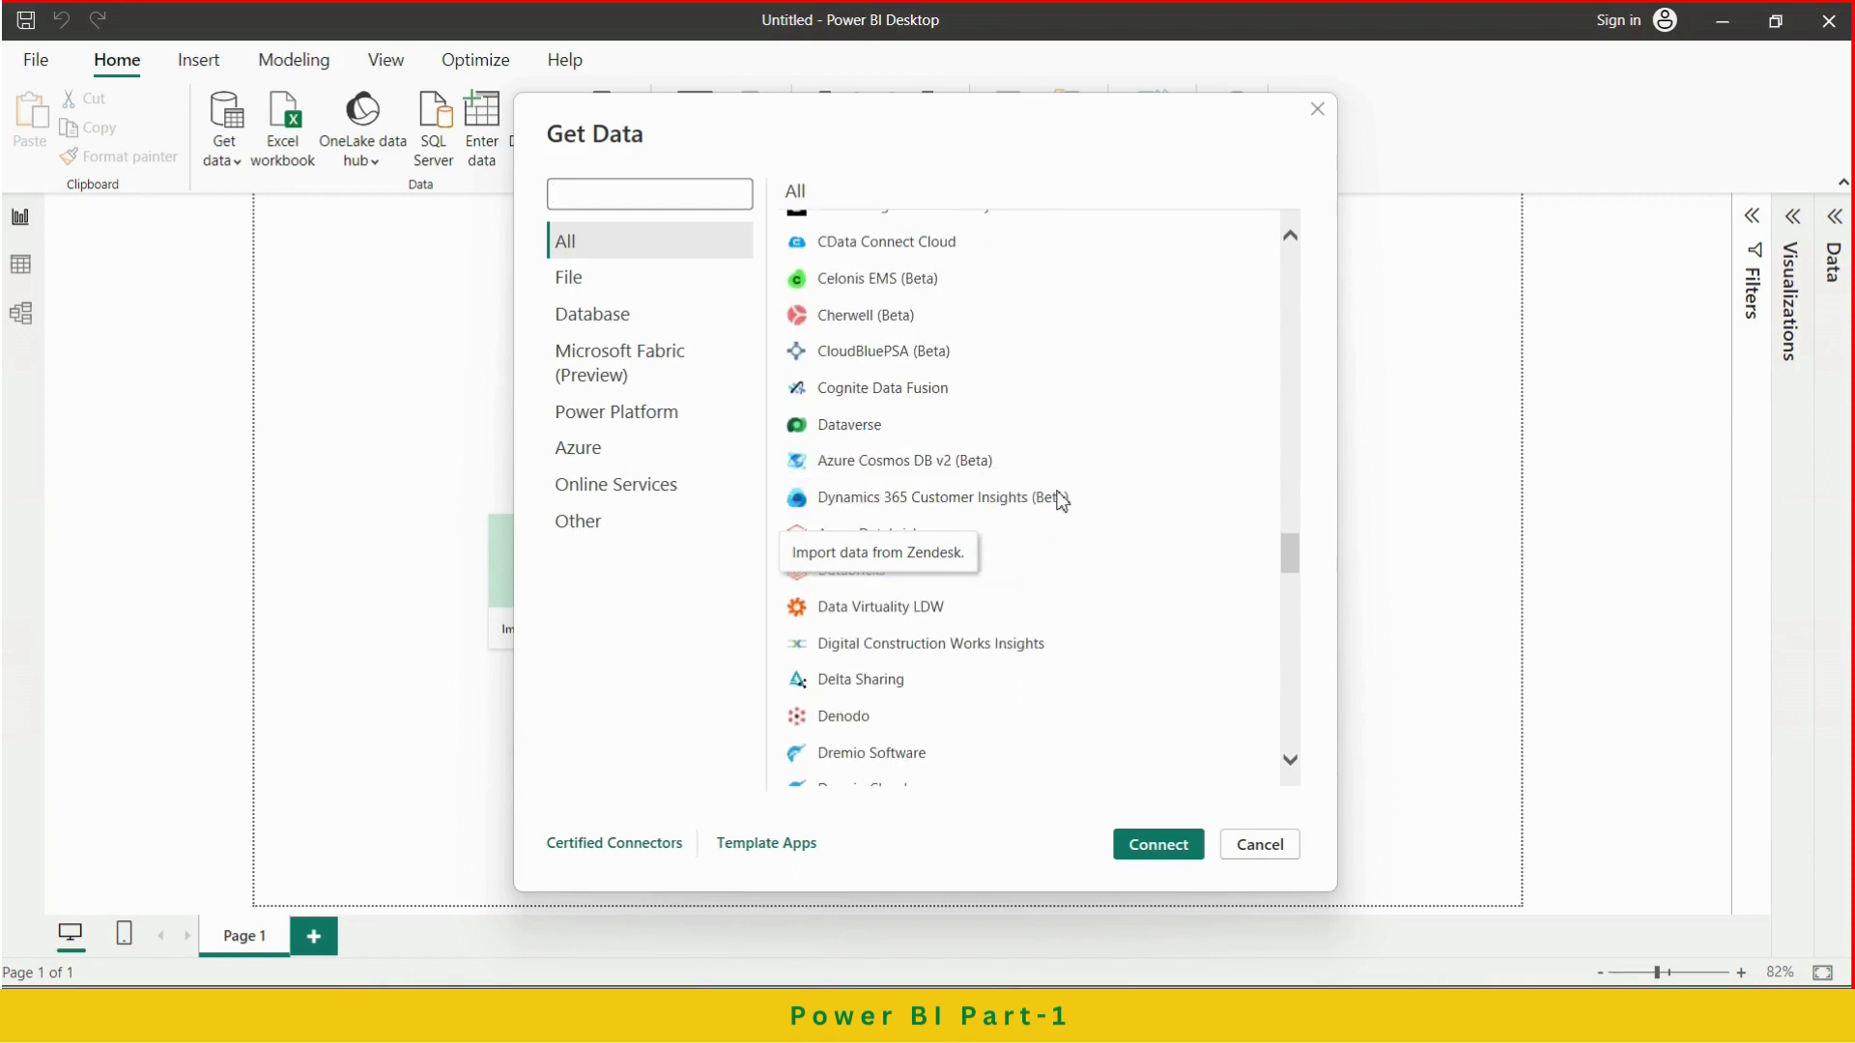
scroll(1062, 499, "down", 10)
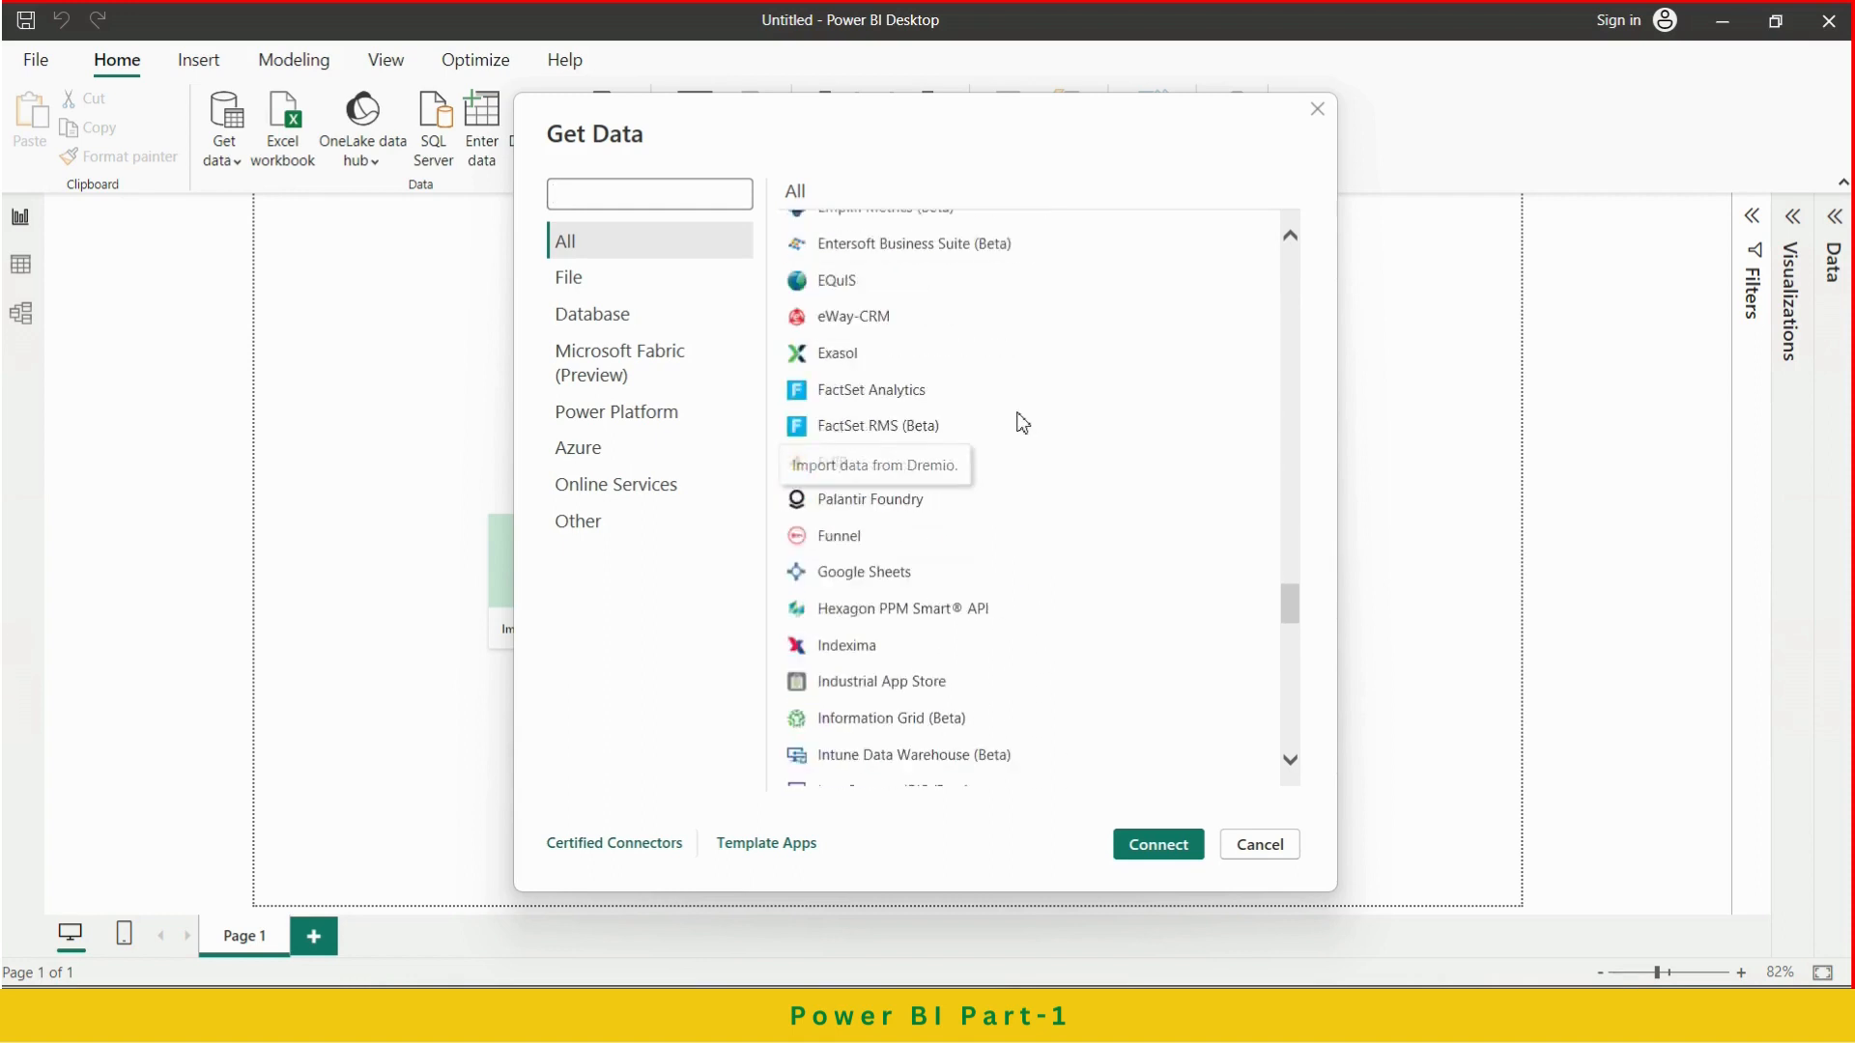
scroll(1023, 431, "down", 15)
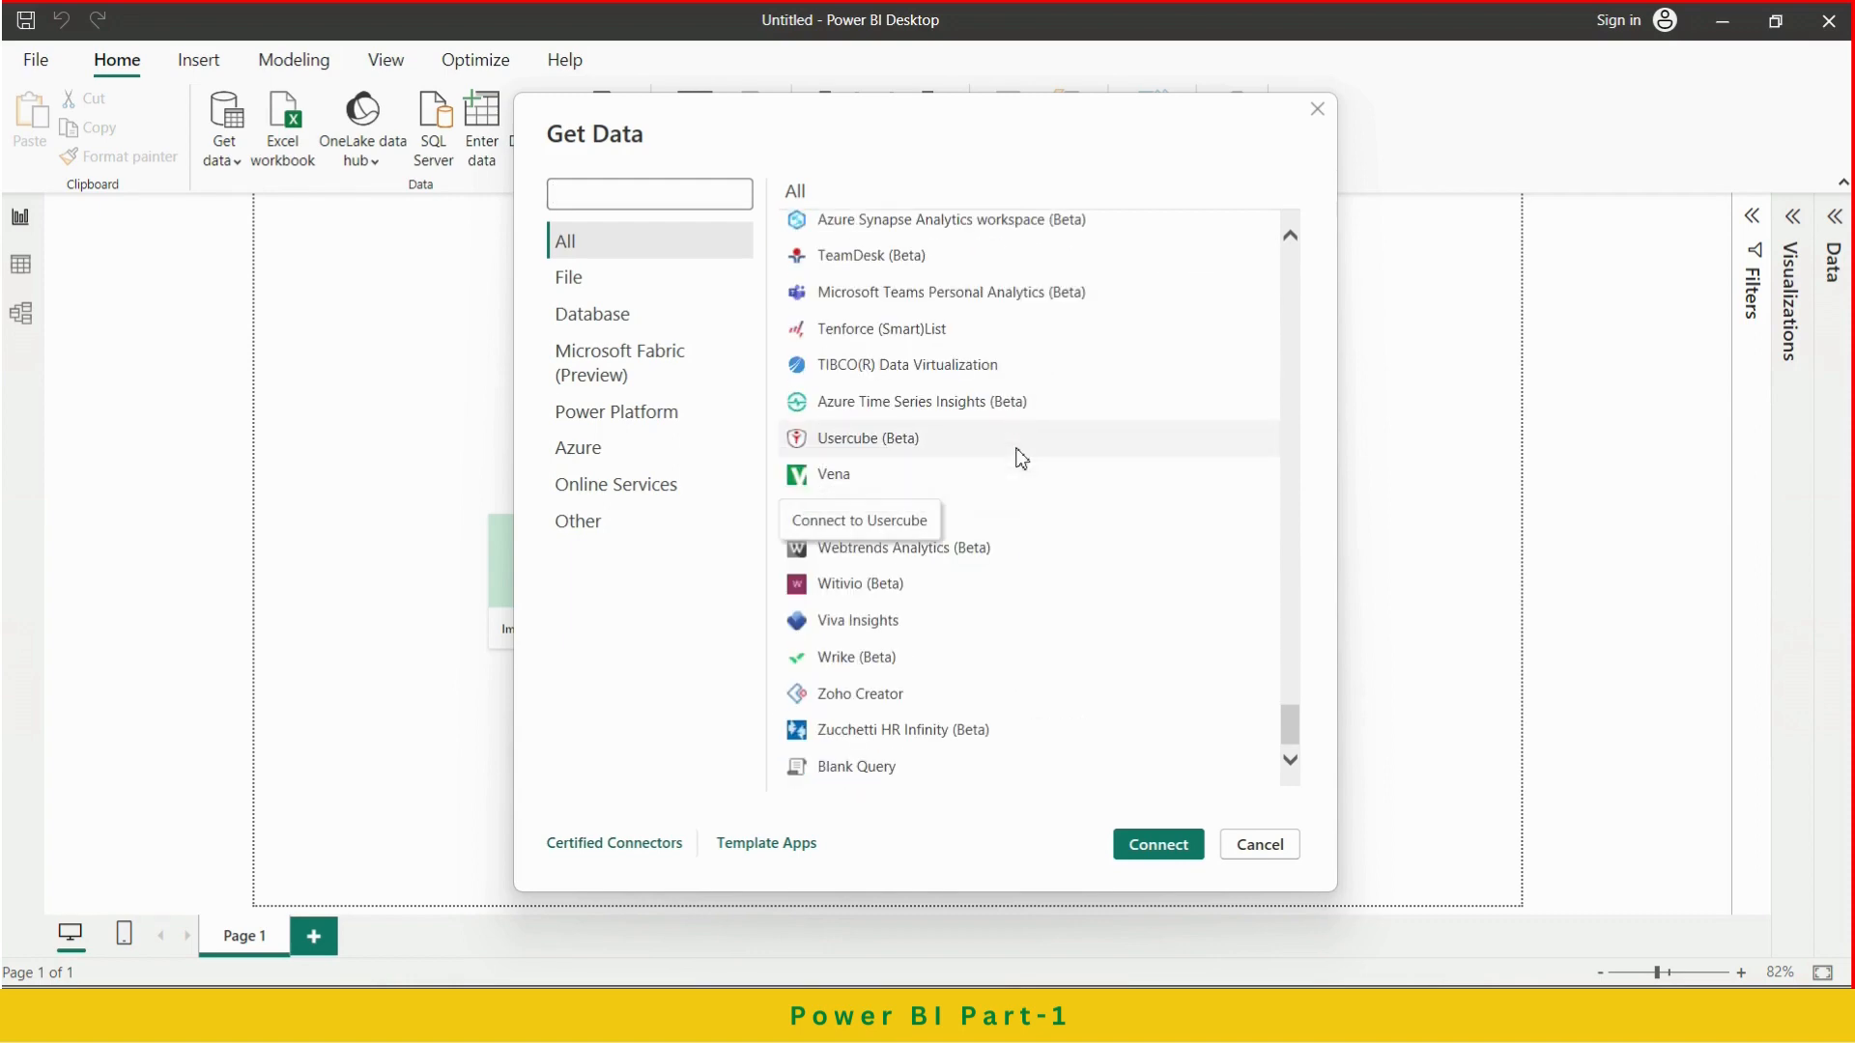
scroll(1022, 458, "up", 20)
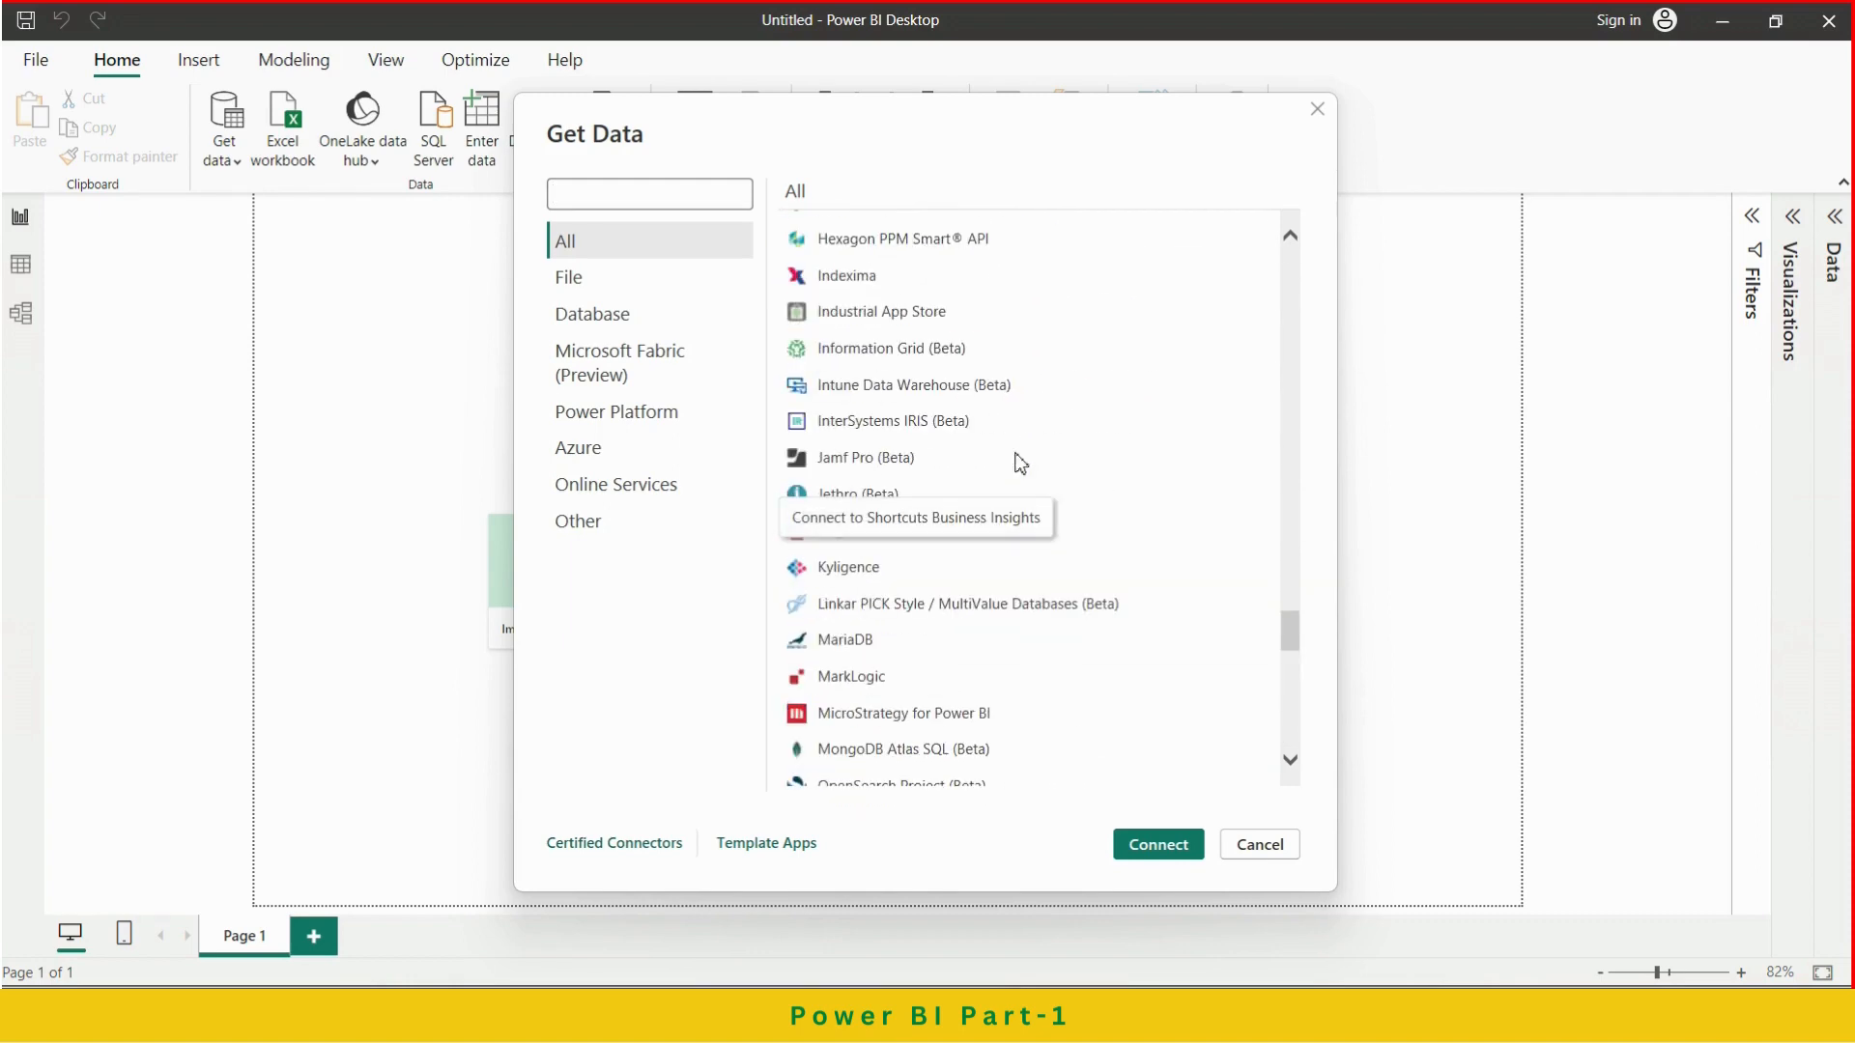
scroll(1020, 464, "up", 15)
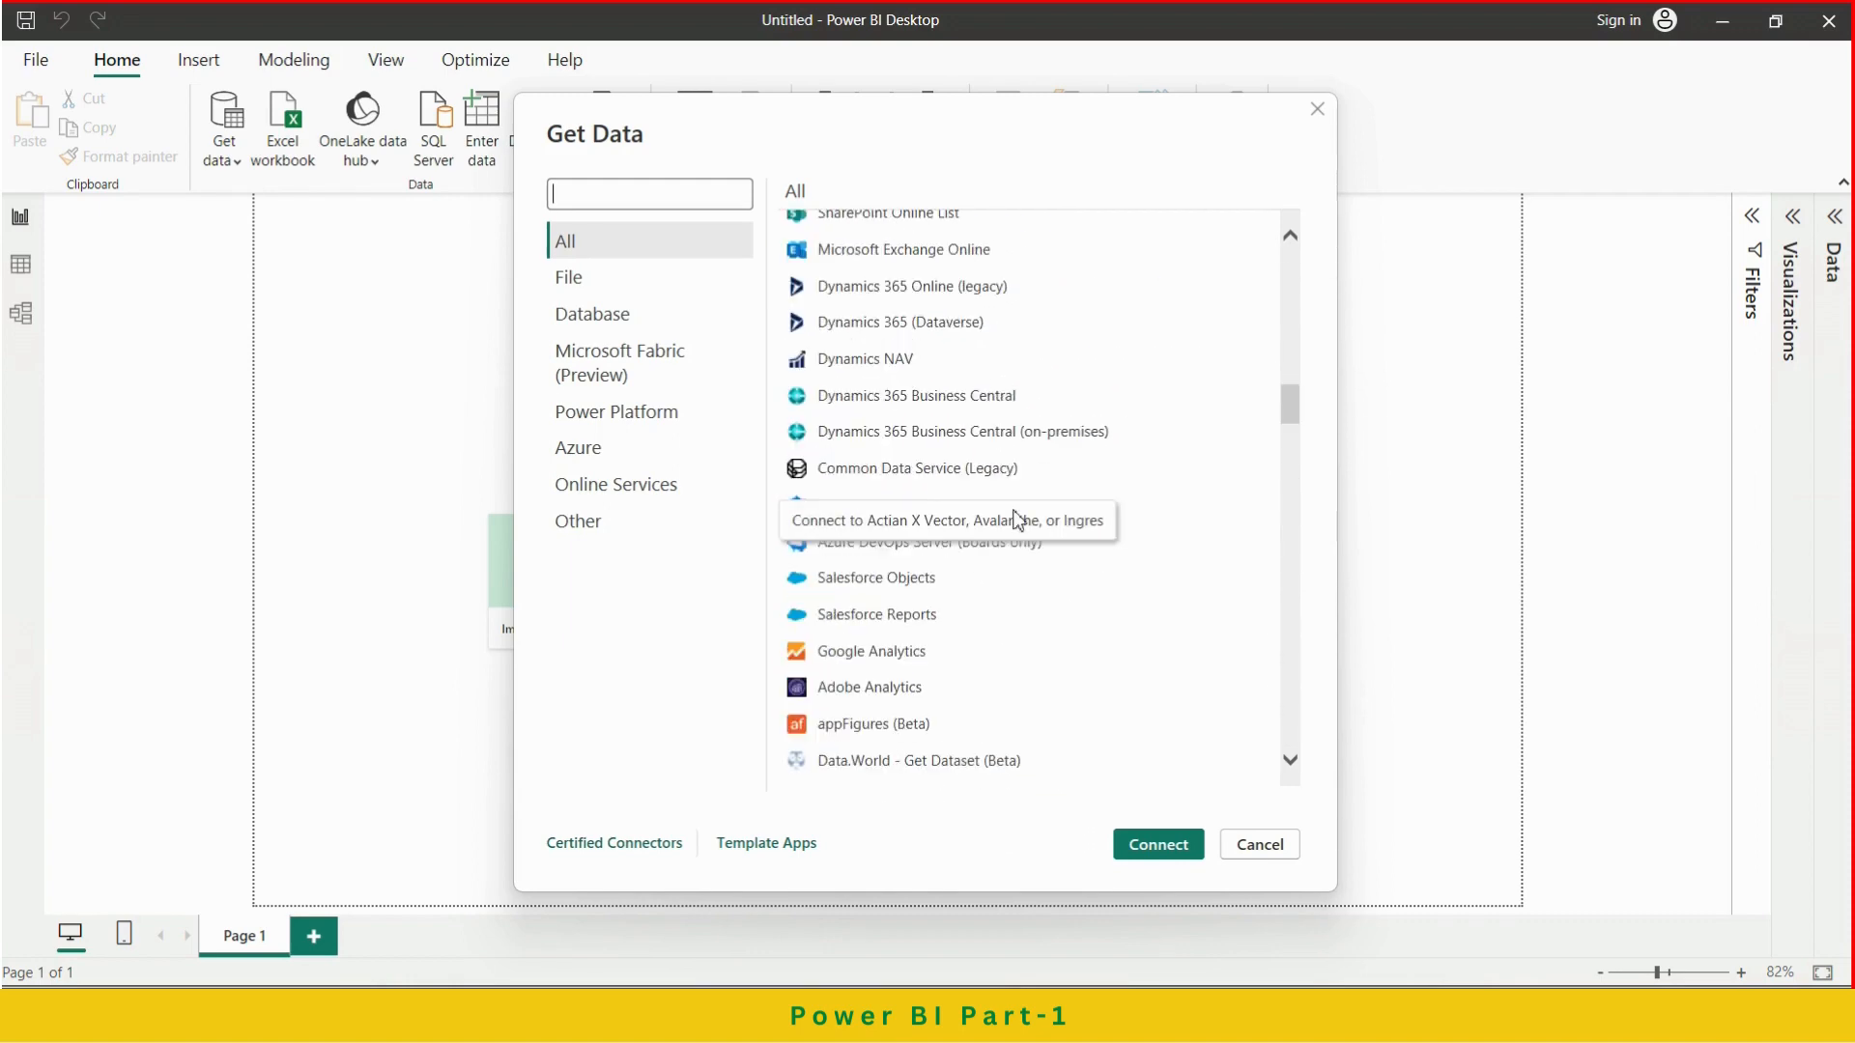
scroll(1016, 517, "up", 15)
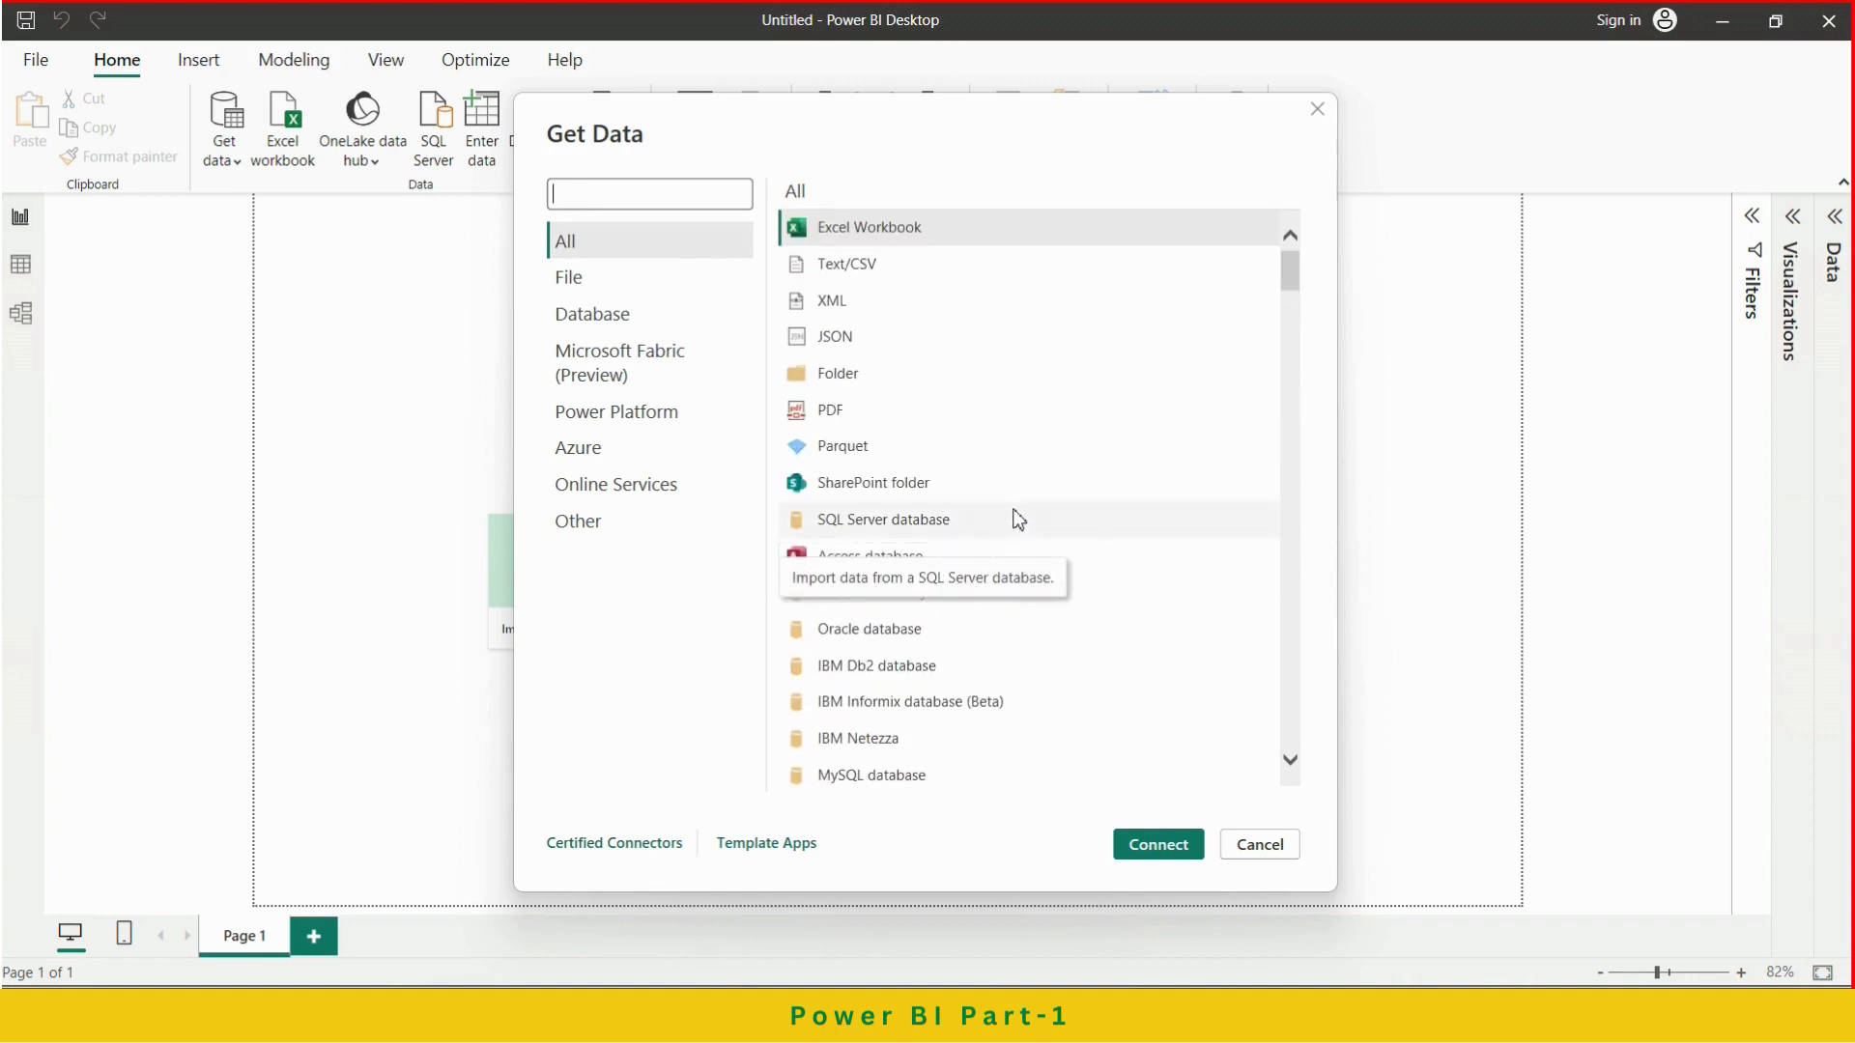
left_click(1319, 112)
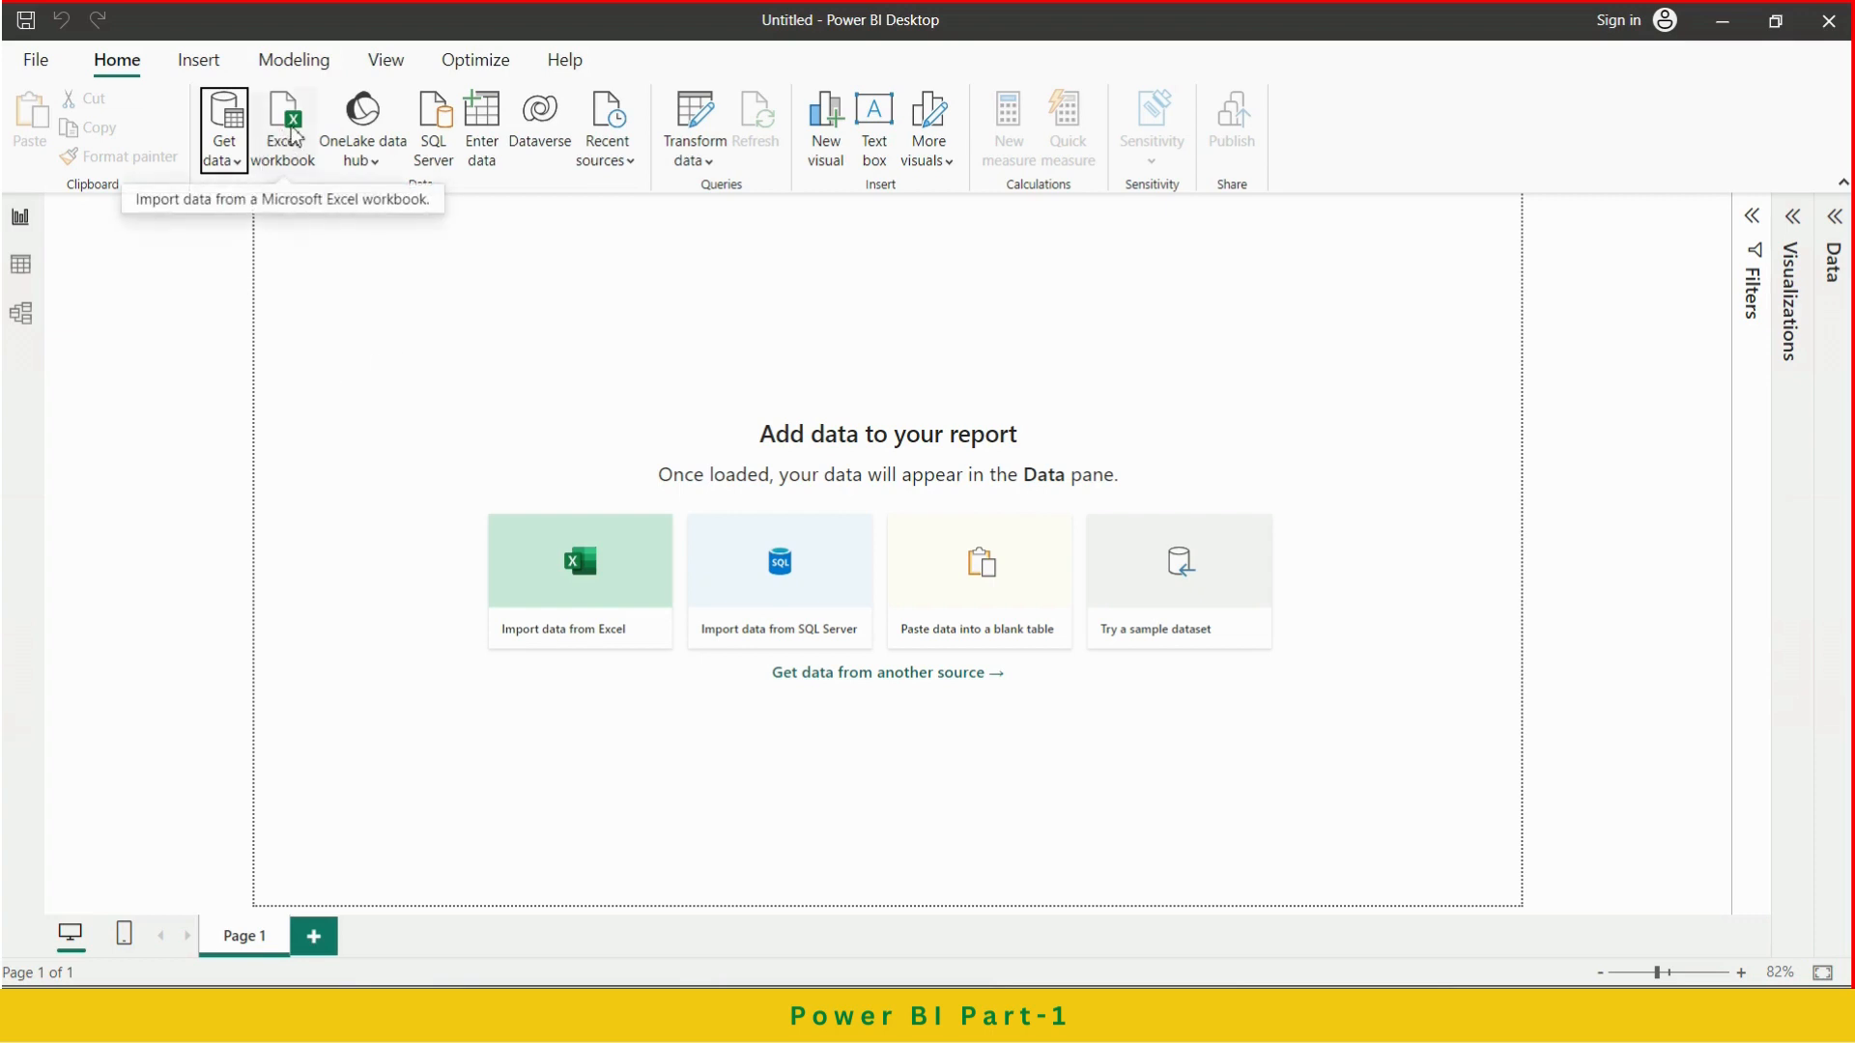
Connect to the Excel workbook Initial Challenge.xlsx on the Desktop and close its Navigator without loading any sheet
left_click(228, 161)
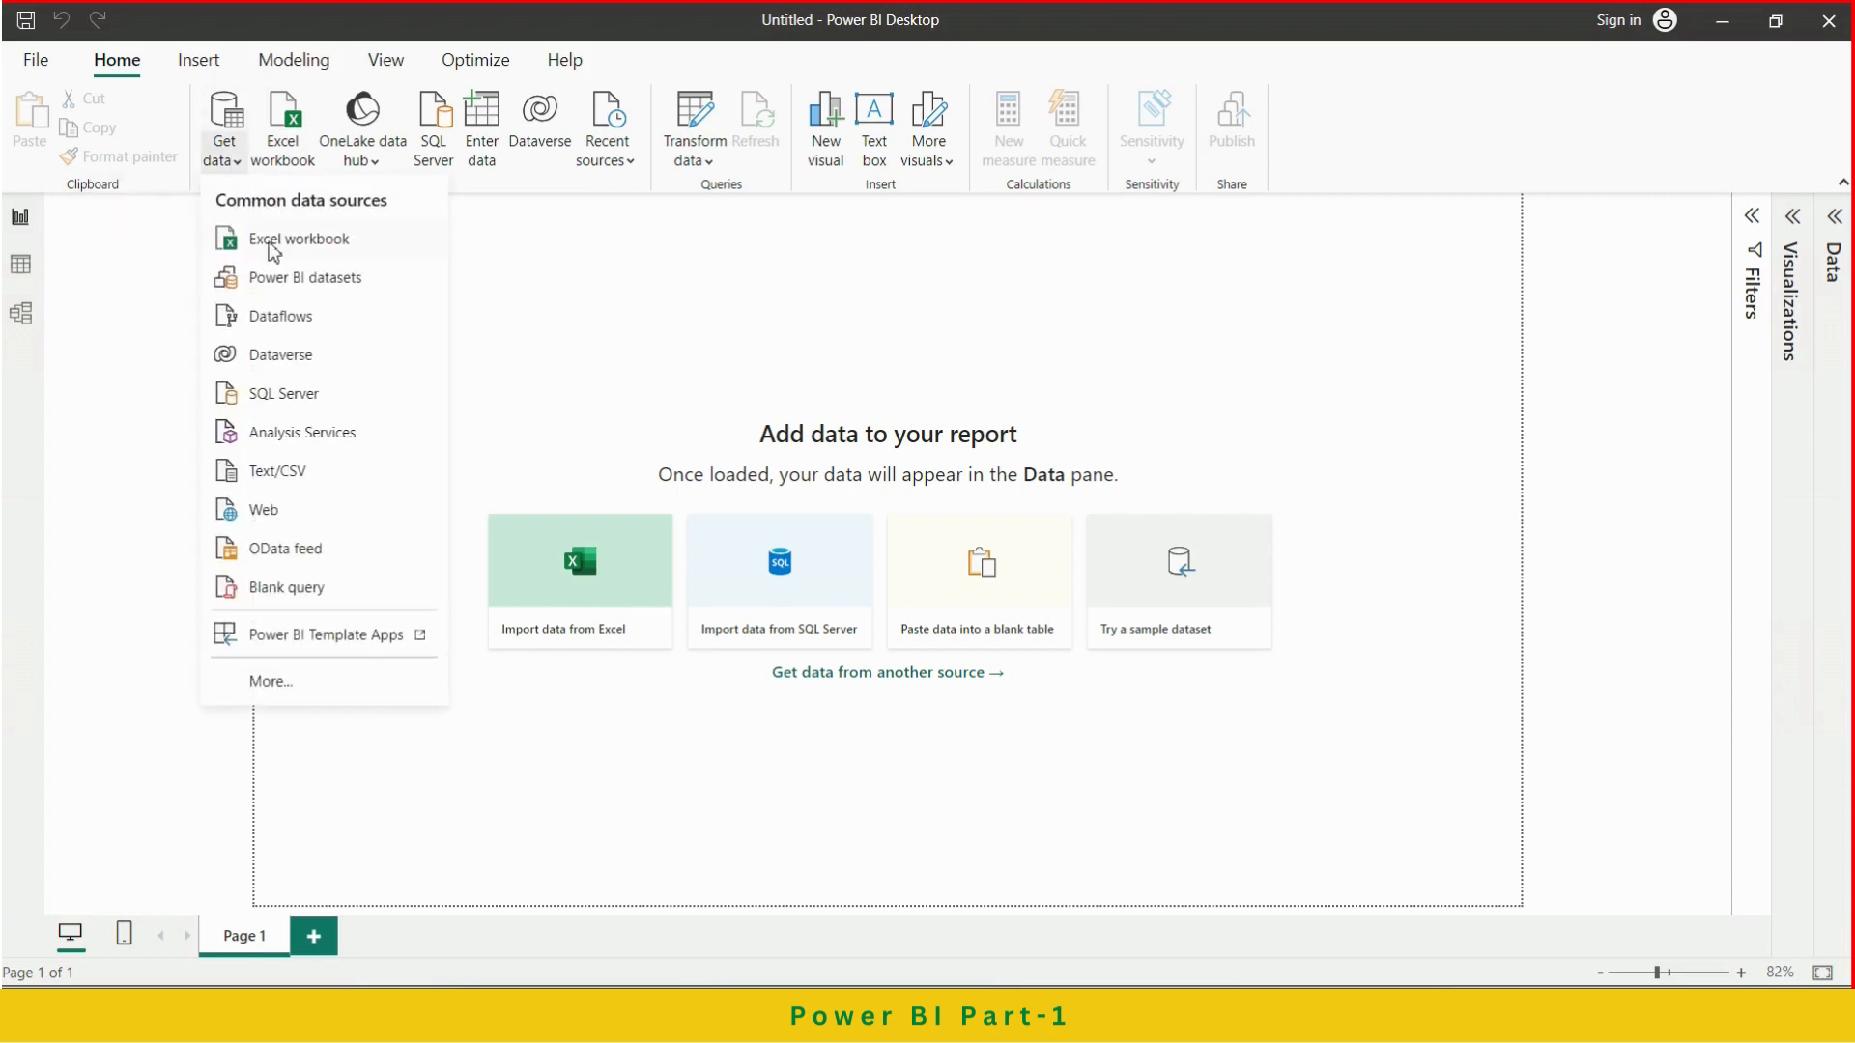
left_click(584, 431)
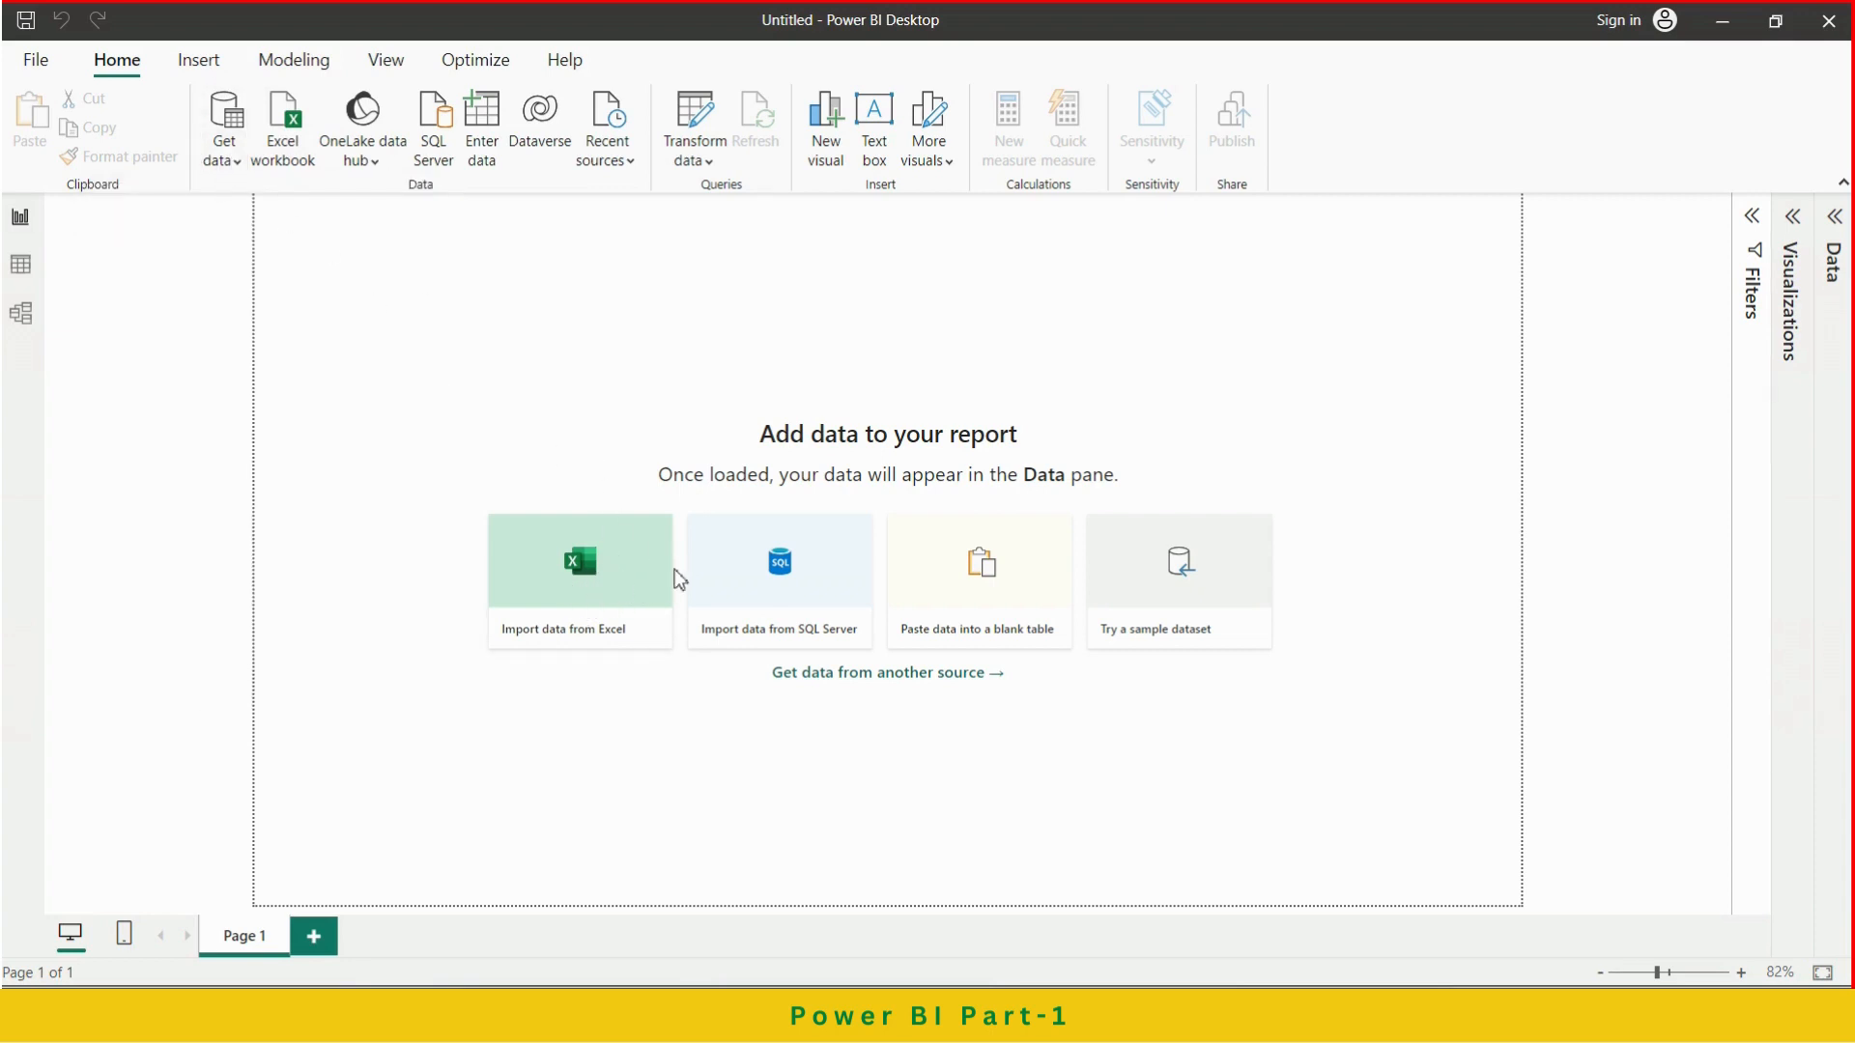
left_click(584, 572)
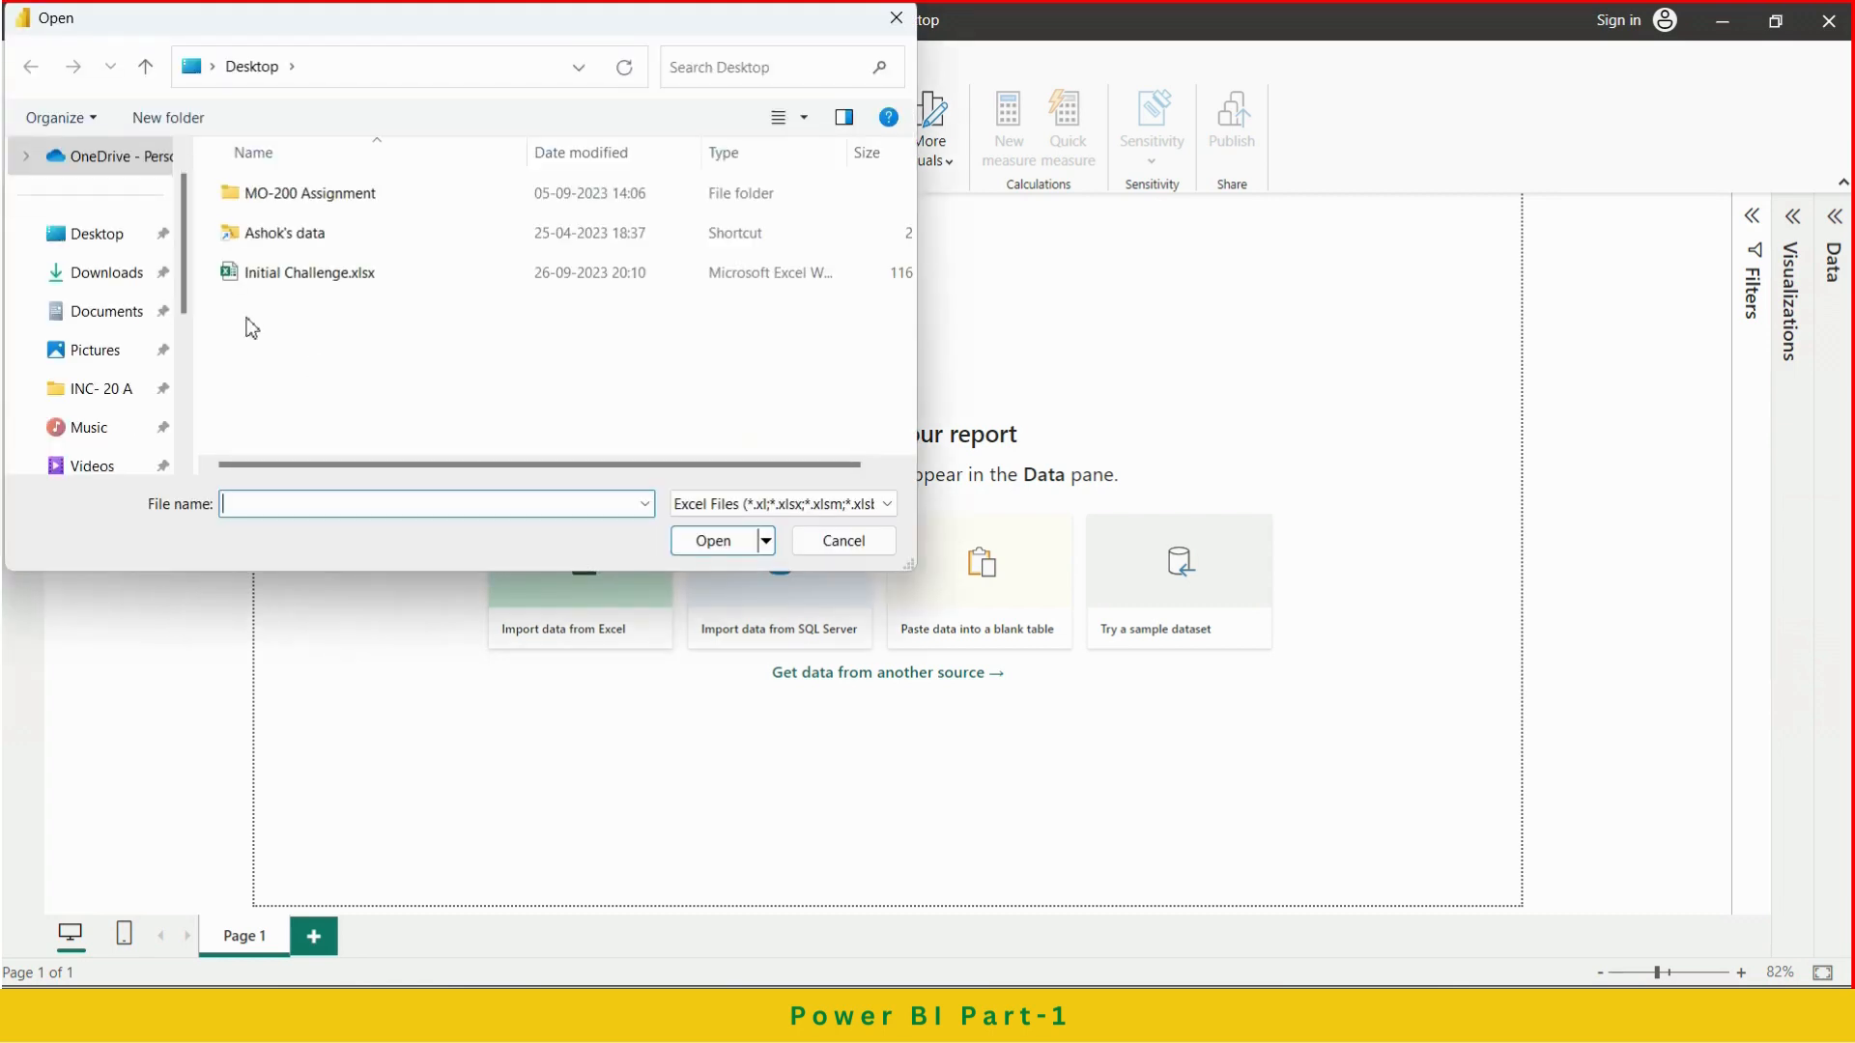
left_click(296, 286)
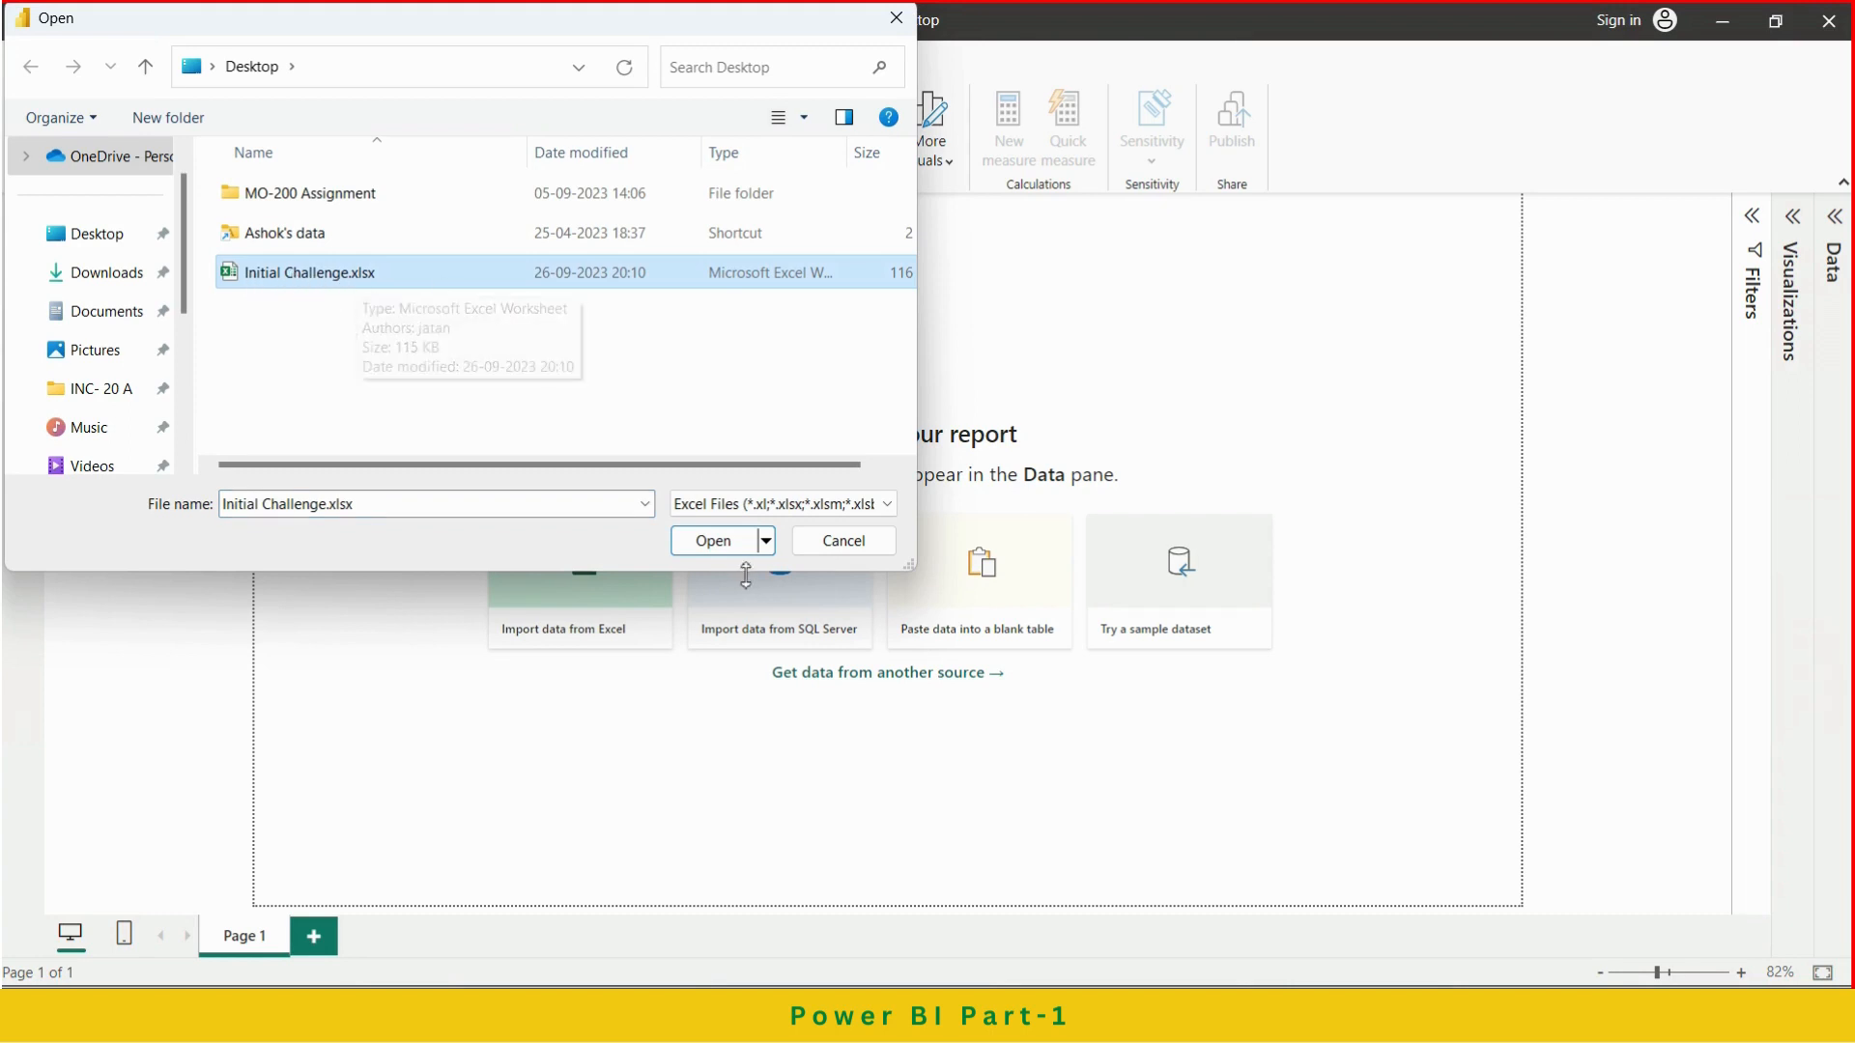
left_click(714, 540)
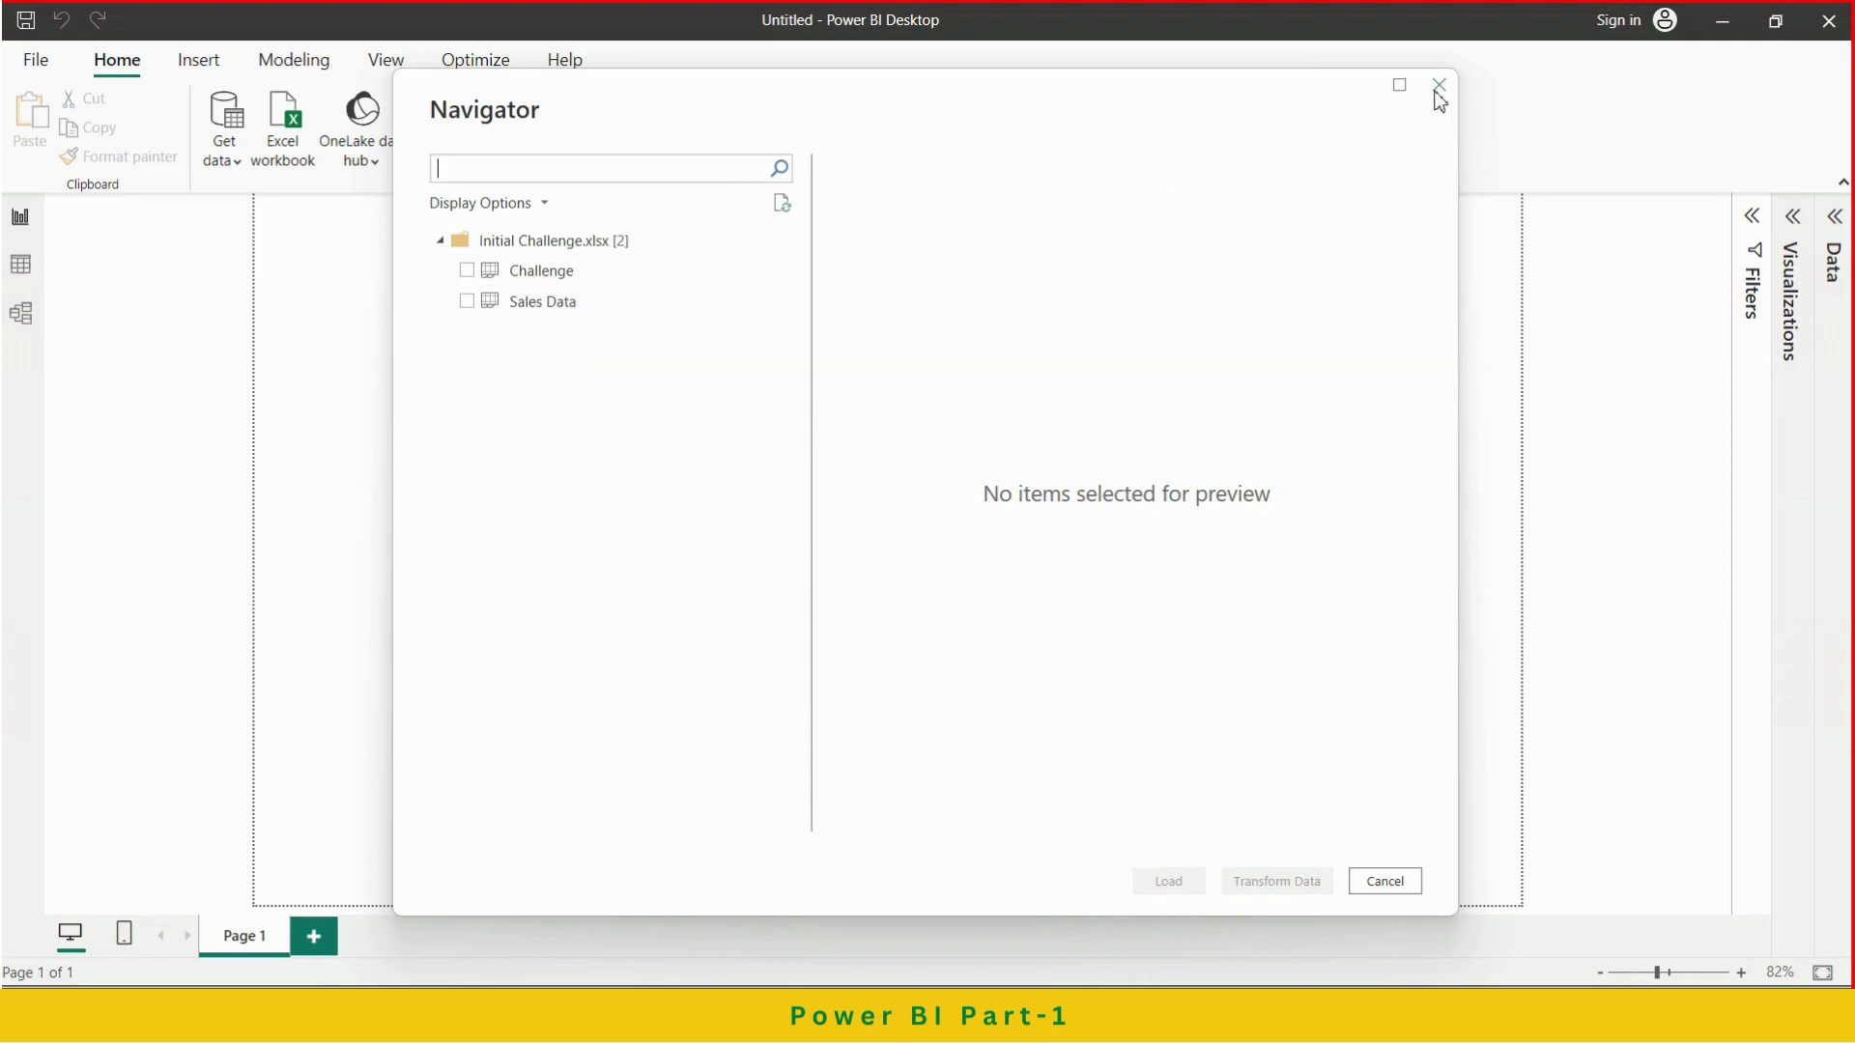
left_click(1441, 86)
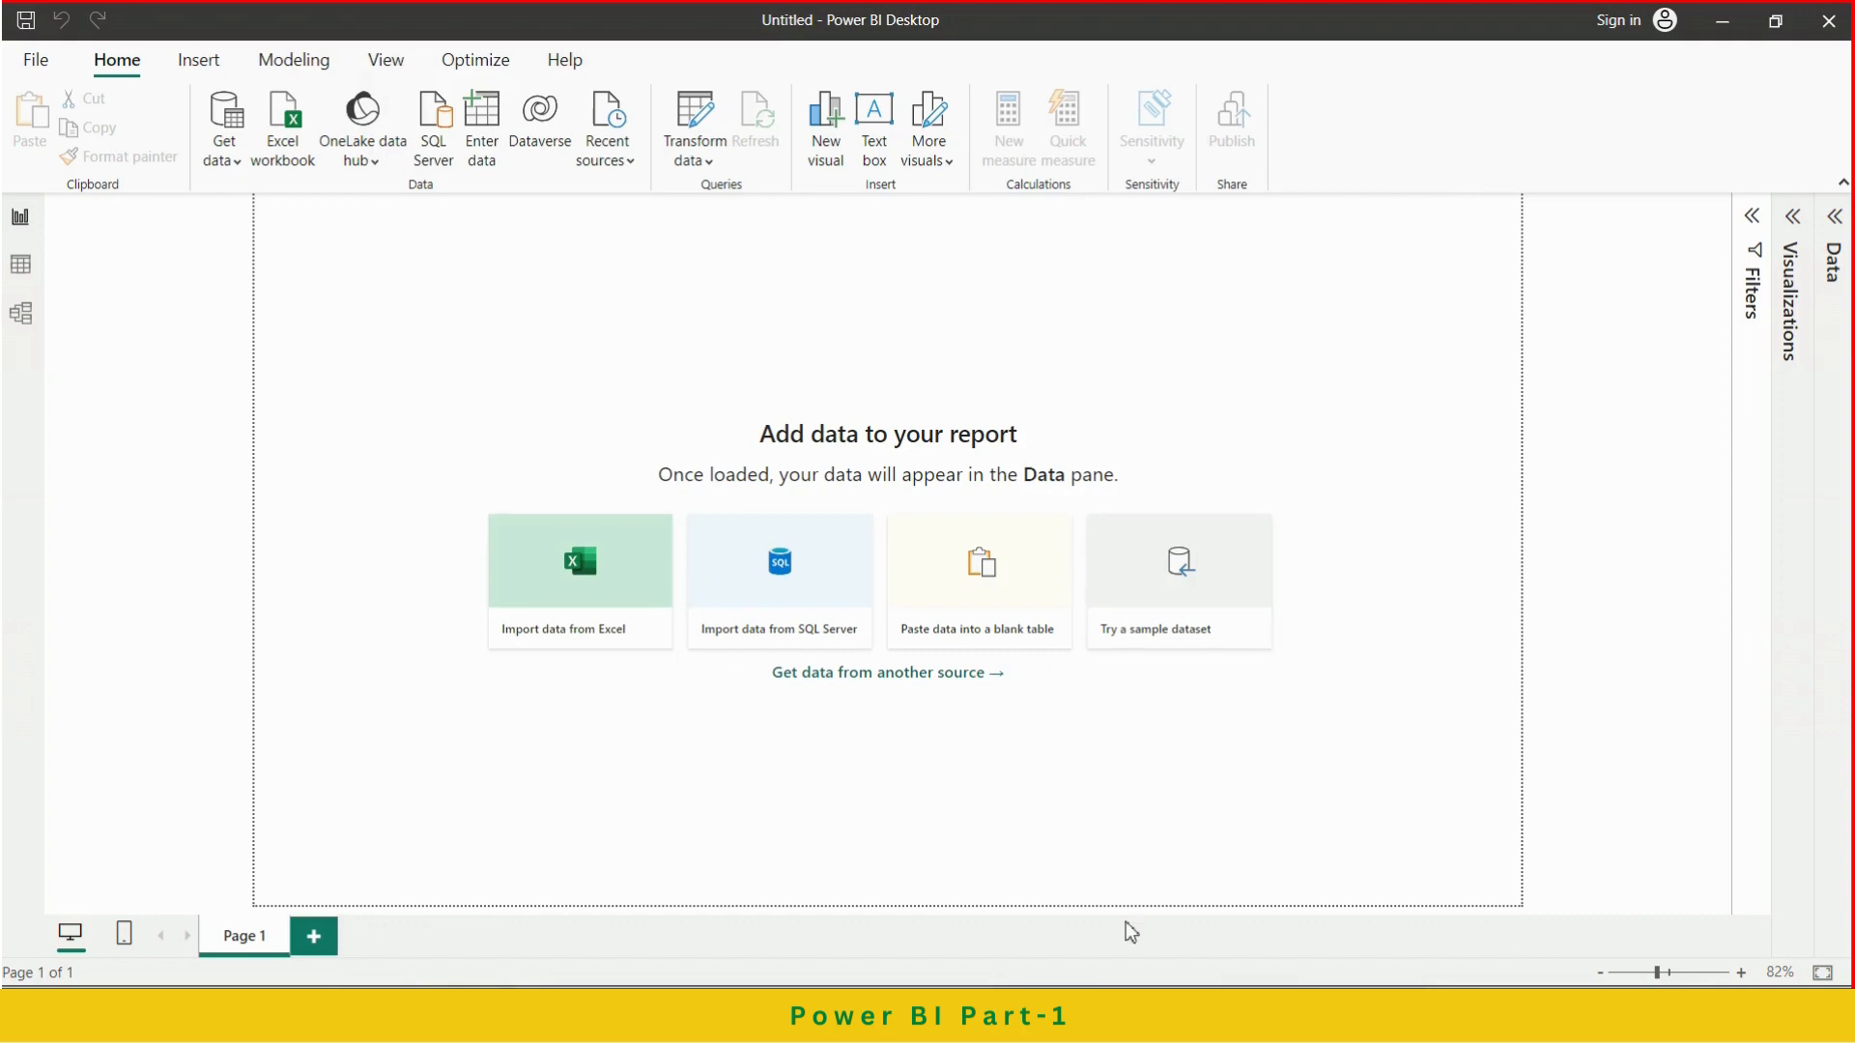
Switch to Initial Challenge.xlsx in Excel and review its Challenge and Sales Data sheets, ending on the Challenge sheet
left_click(1726, 32)
left_click(1790, 46)
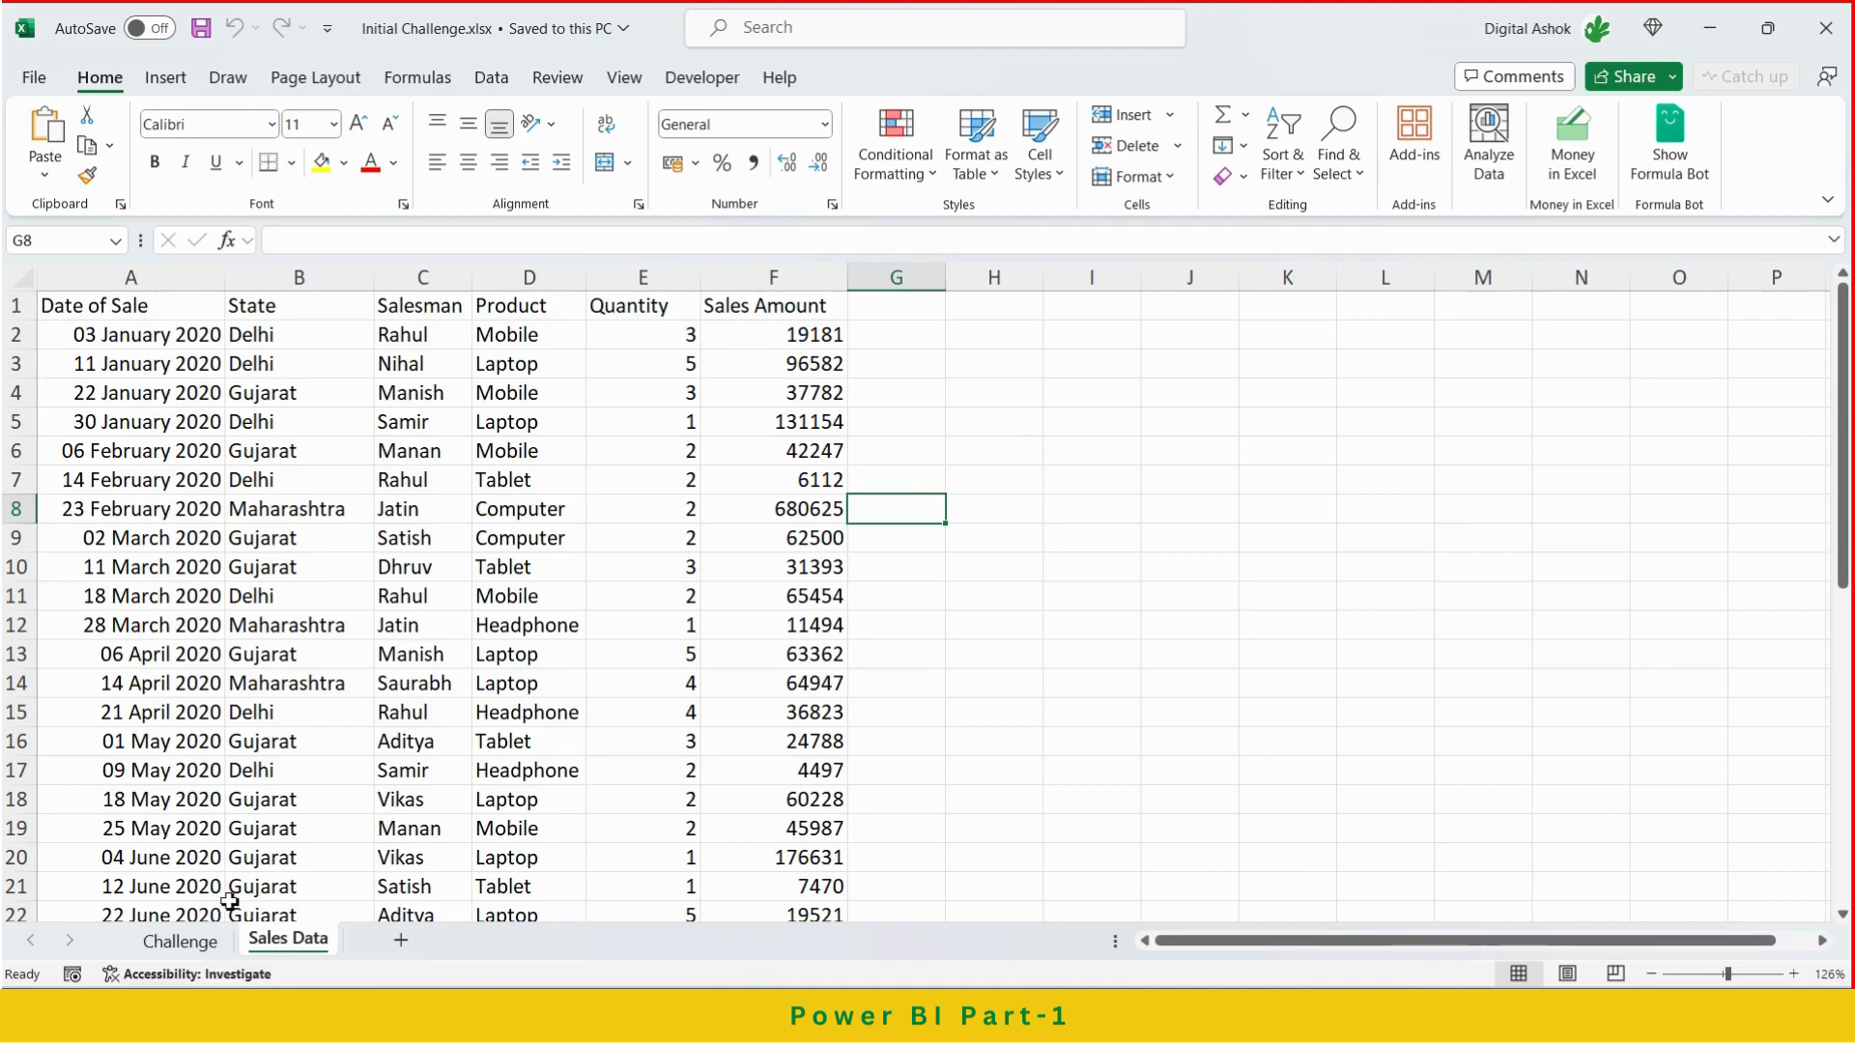
left_click(184, 943)
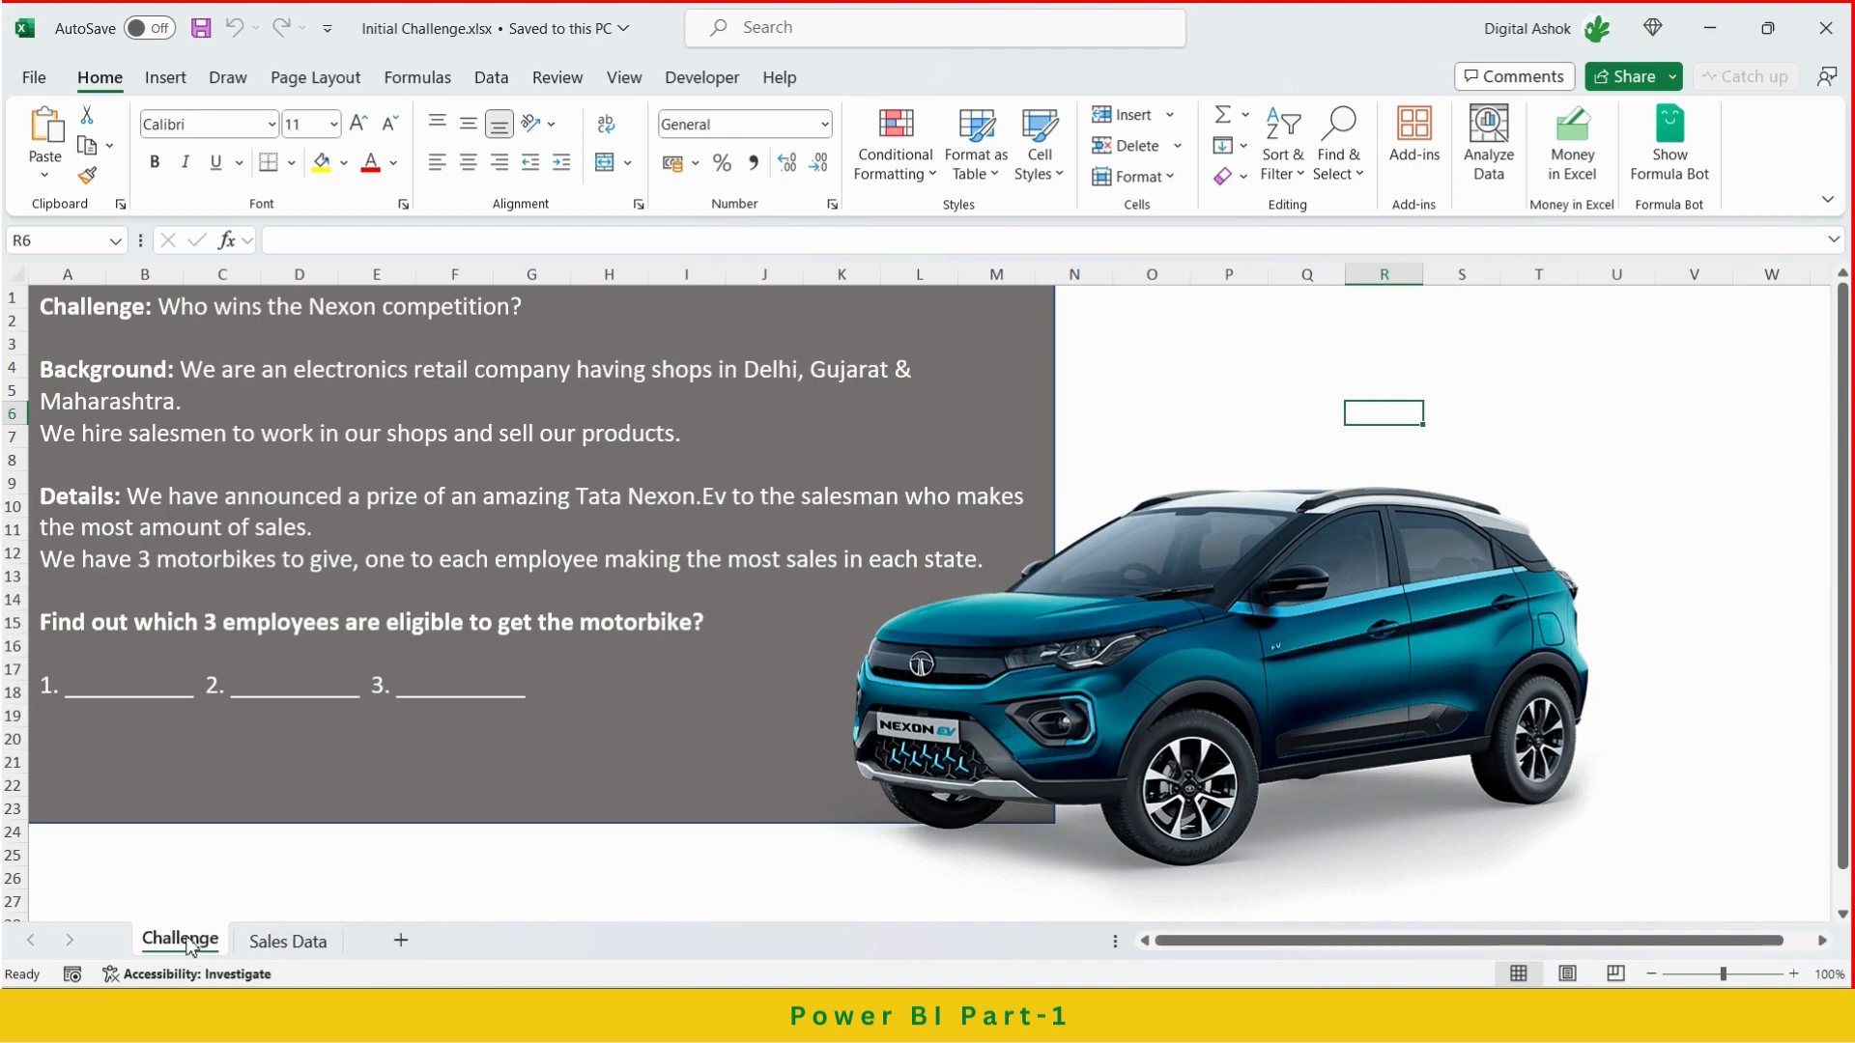
left_click(294, 945)
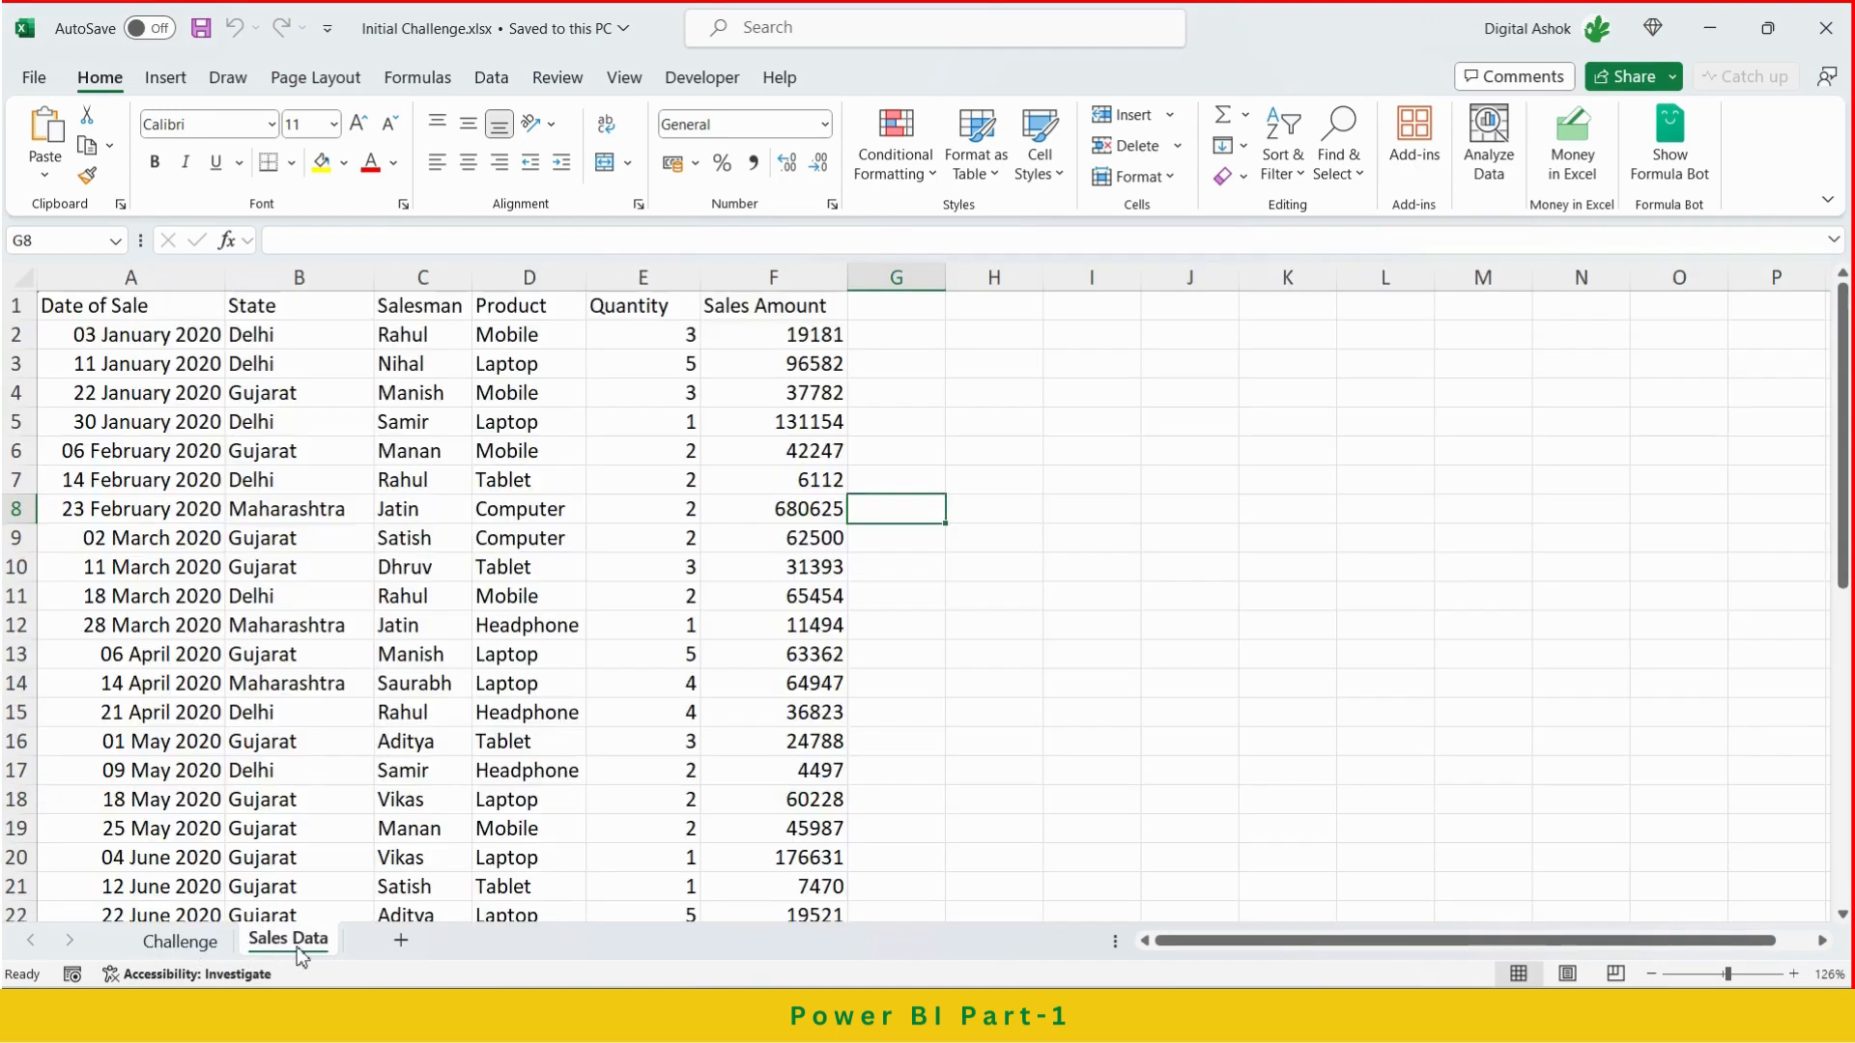
left_click(189, 945)
left_click(1272, 366)
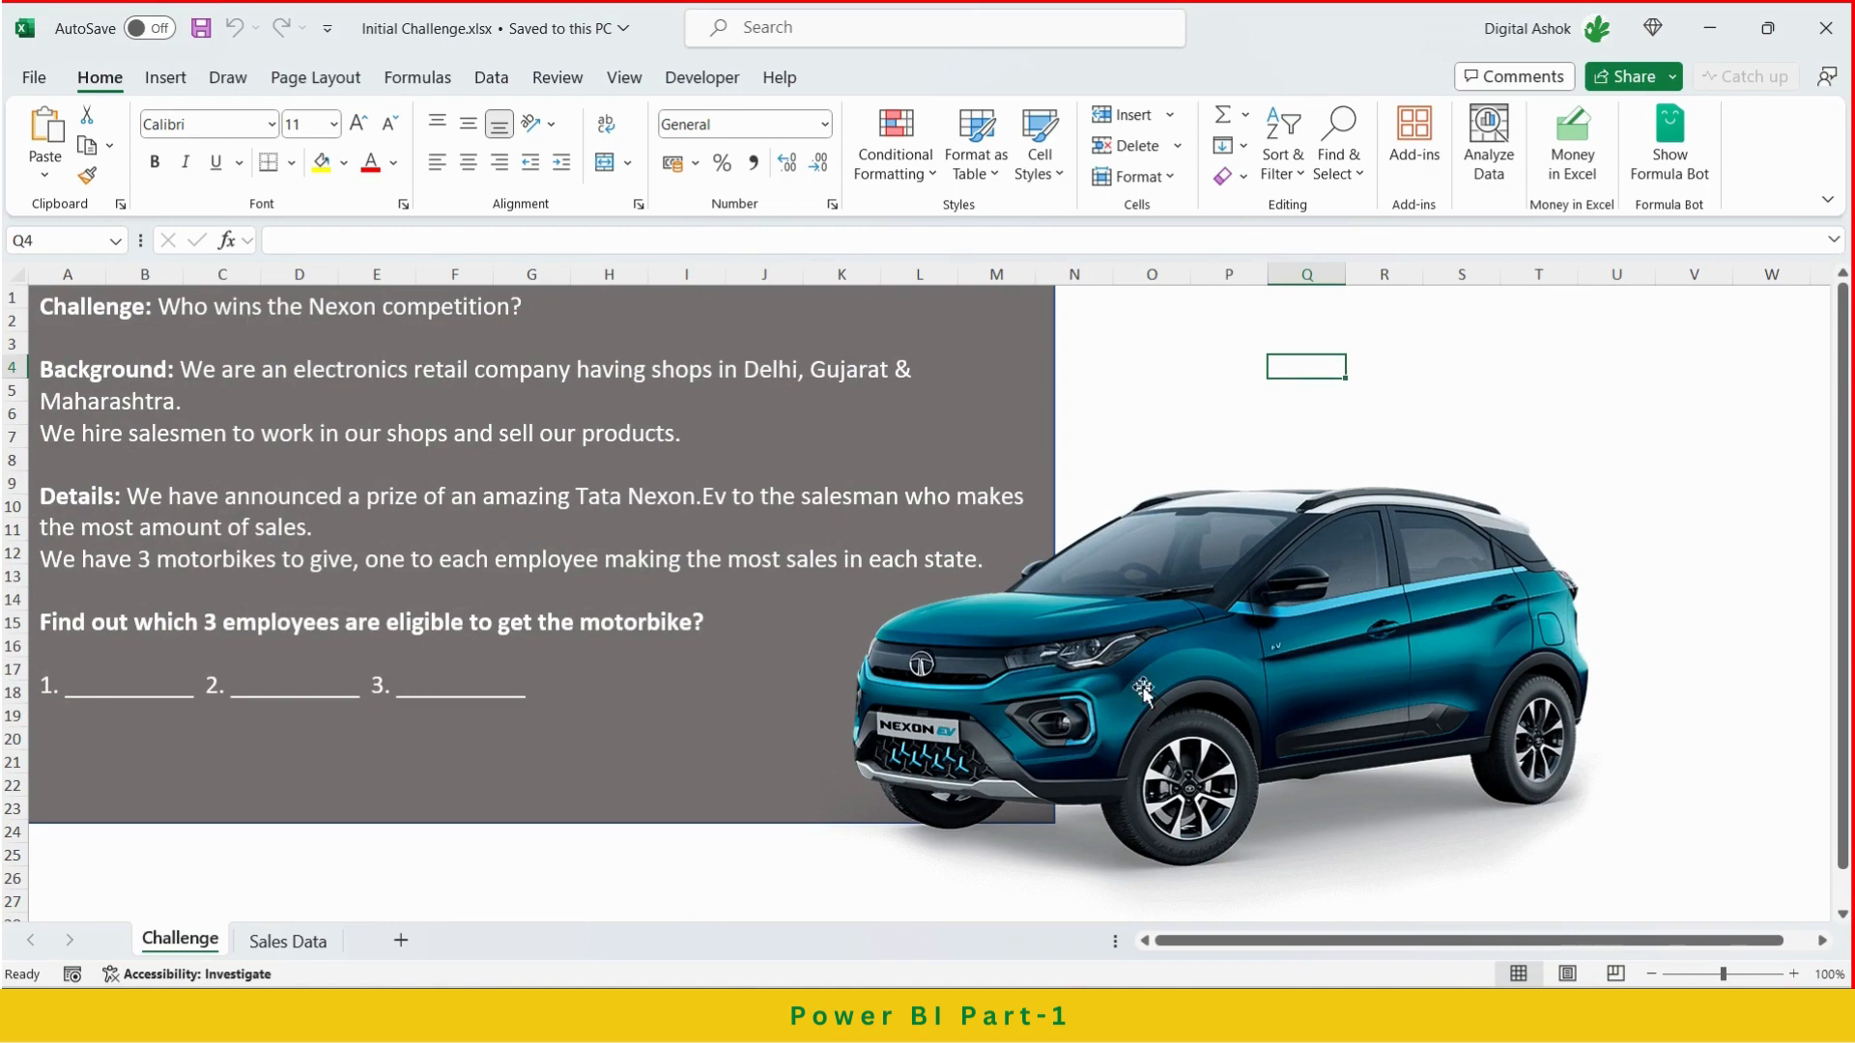
left_click(1192, 641)
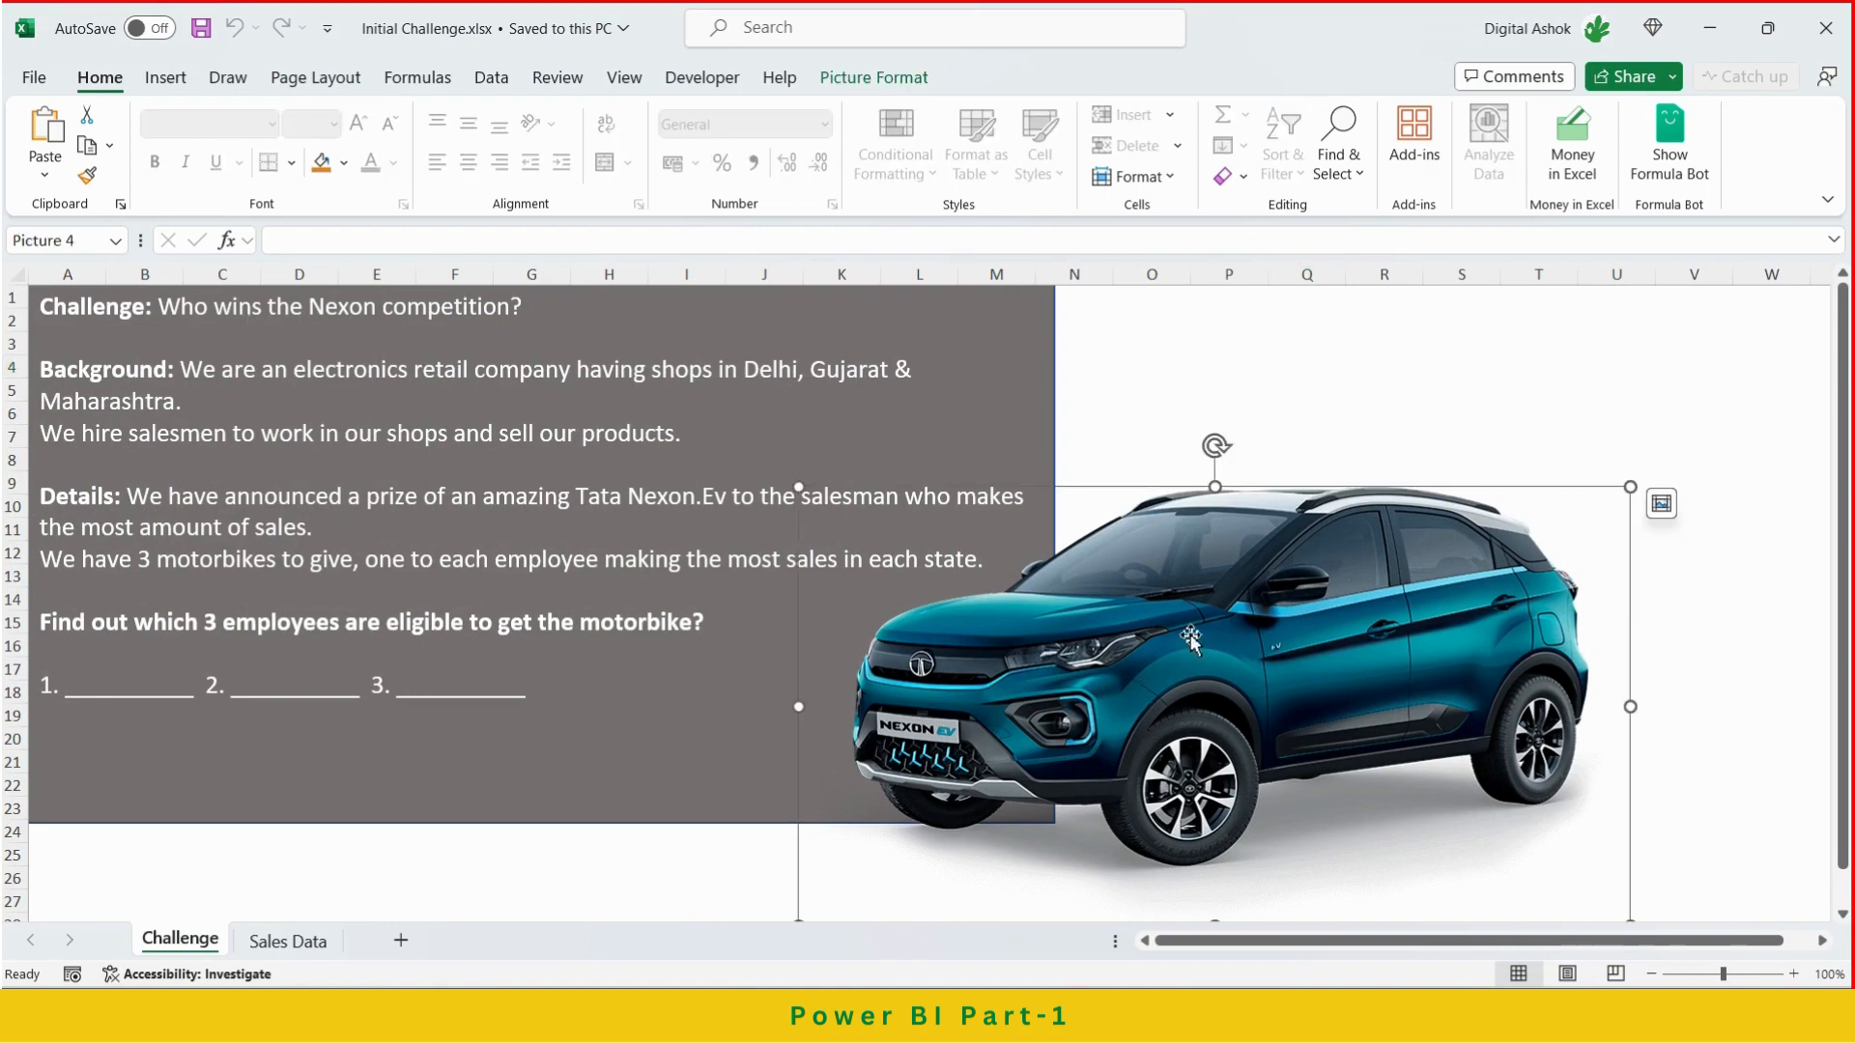
left_click(1367, 372)
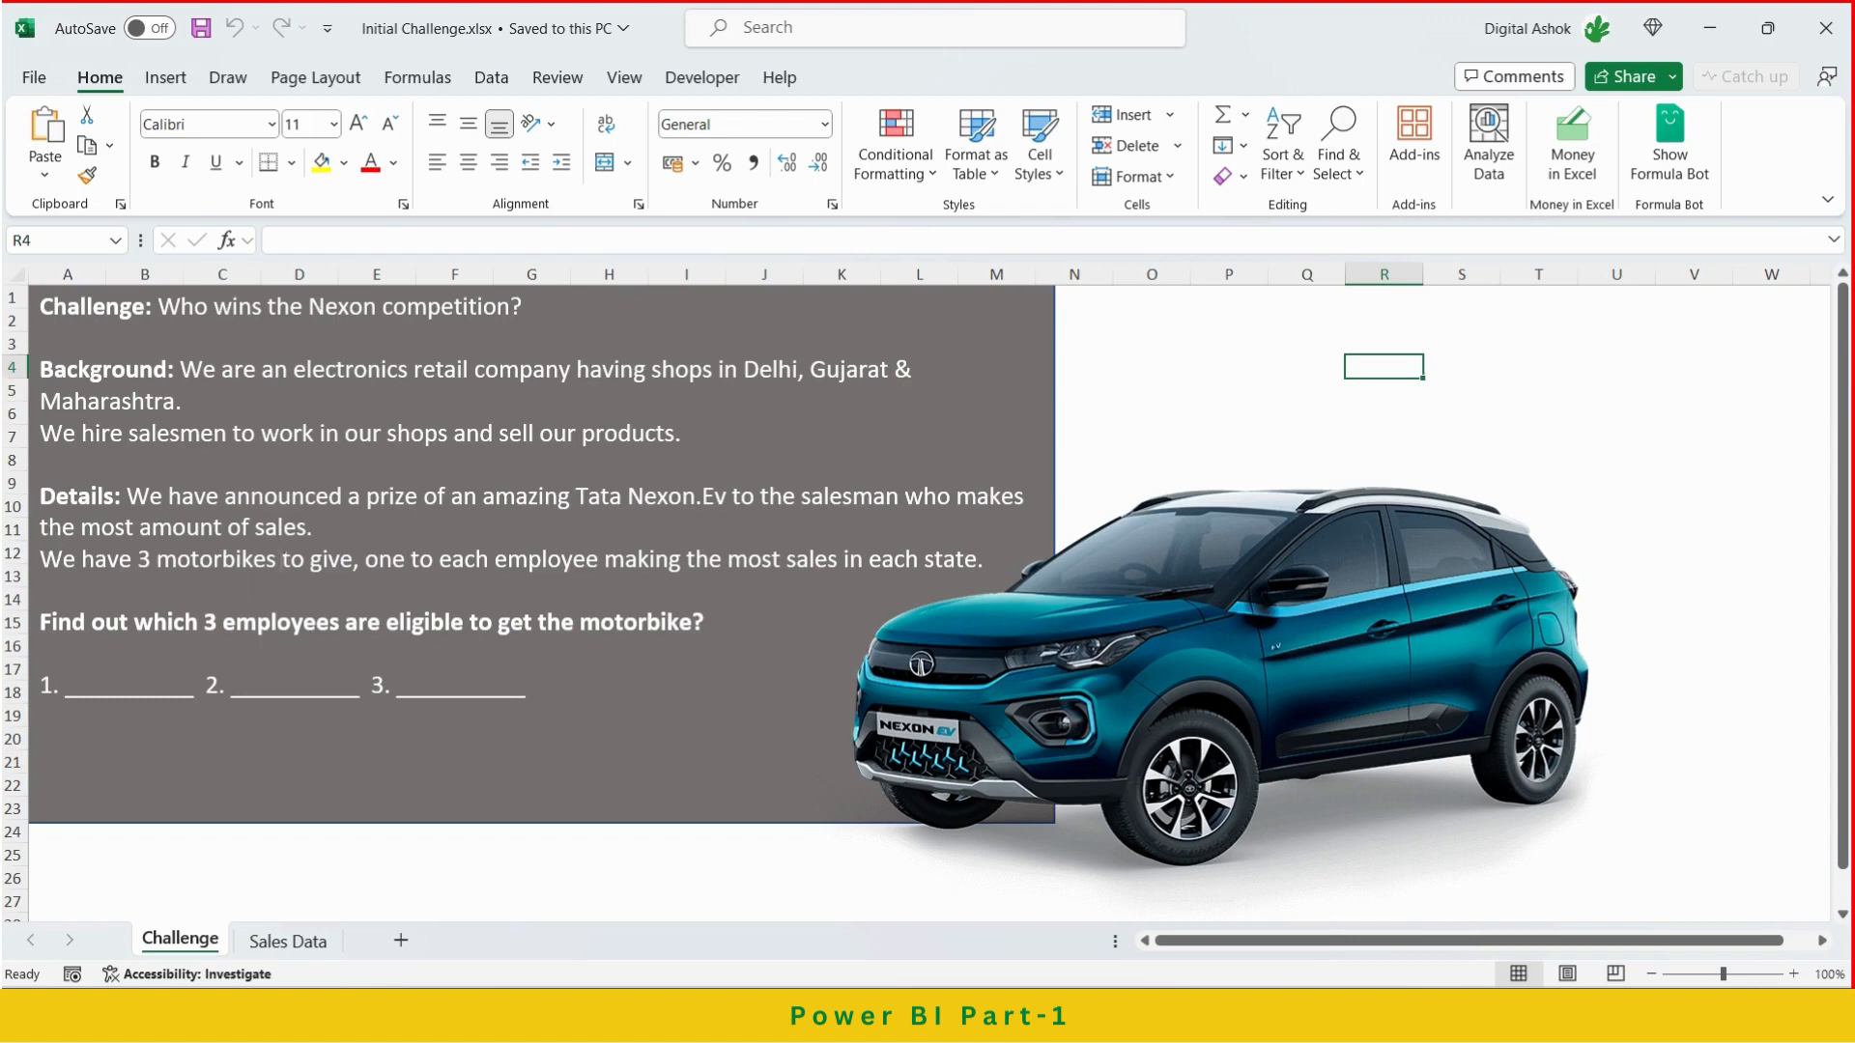
Replace the word "motorbikes" with "Nexon.Evs" in the Details text on the Challenge sheet
left_click(277, 558)
key("BackSpace")
key("BackSpace")
key("BackSpace")
key("BackSpace")
key("BackSpace")
key("BackSpace")
key("BackSpace")
key("BackSpace")
key("BackSpace")
key("BackSpace")
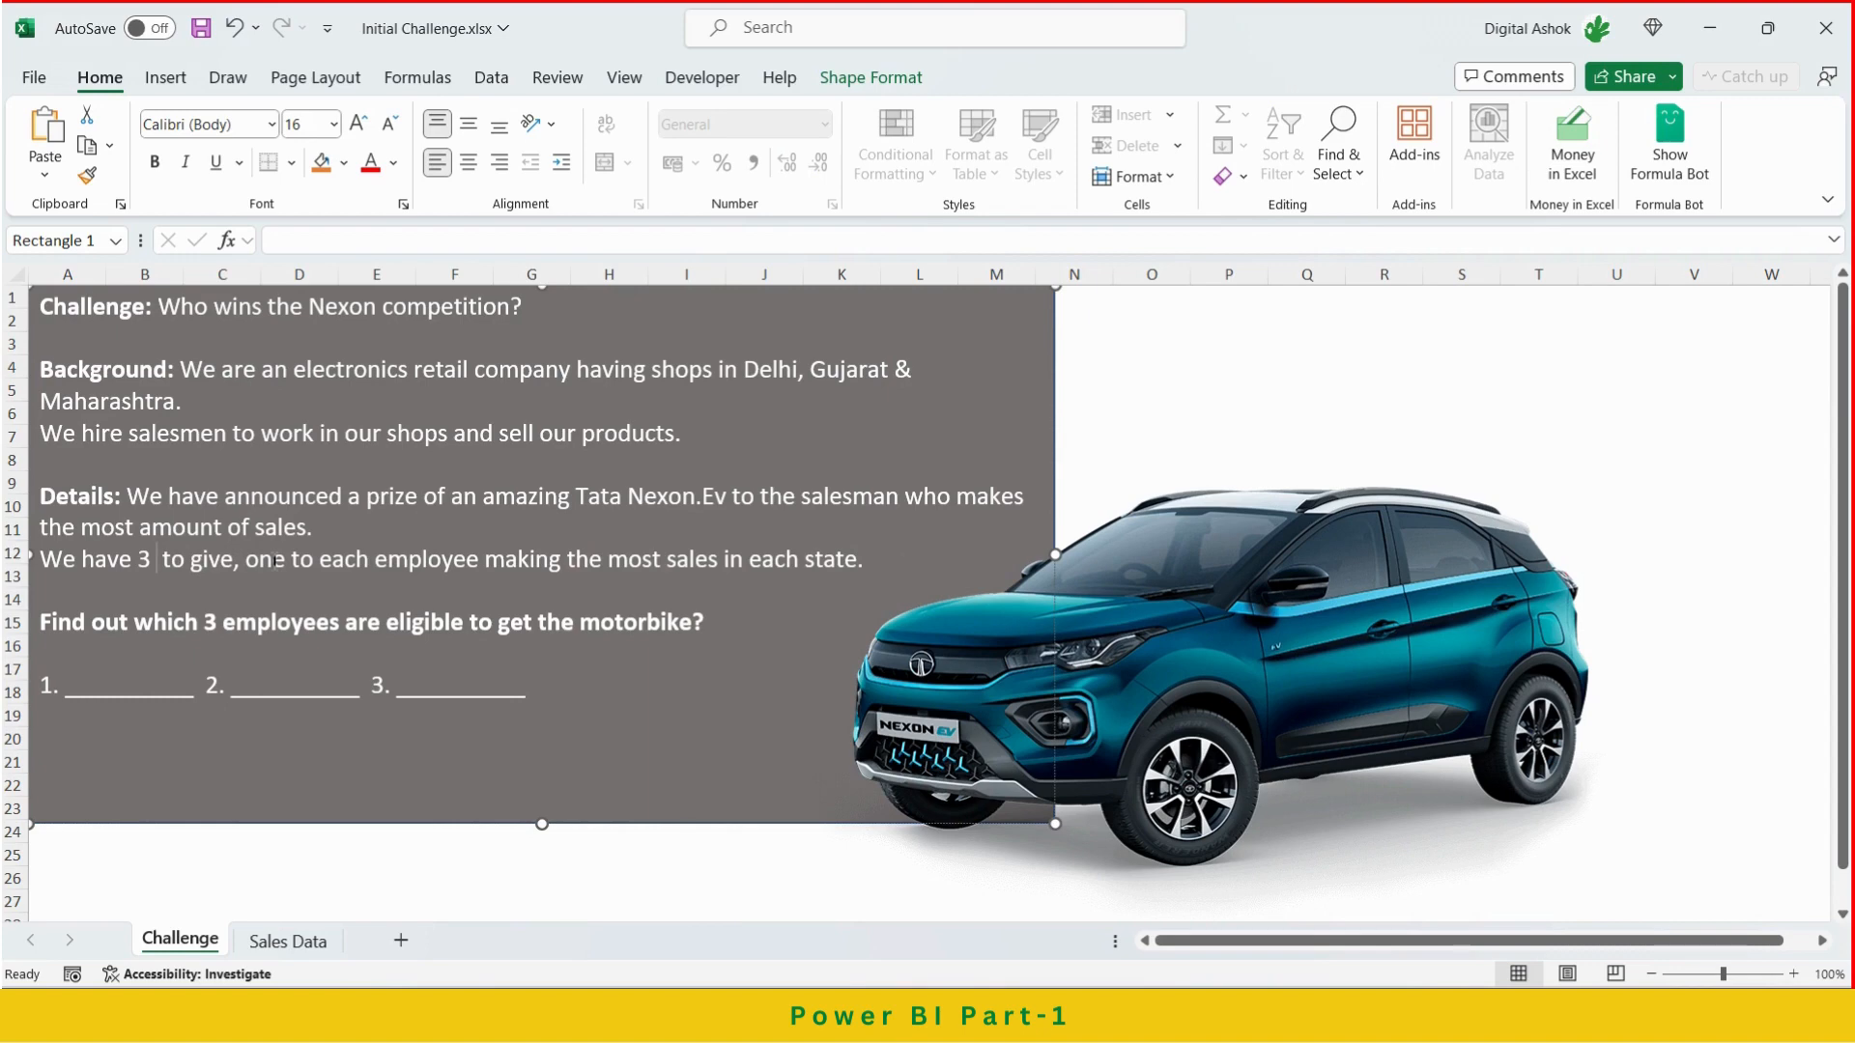
type("Nexon")
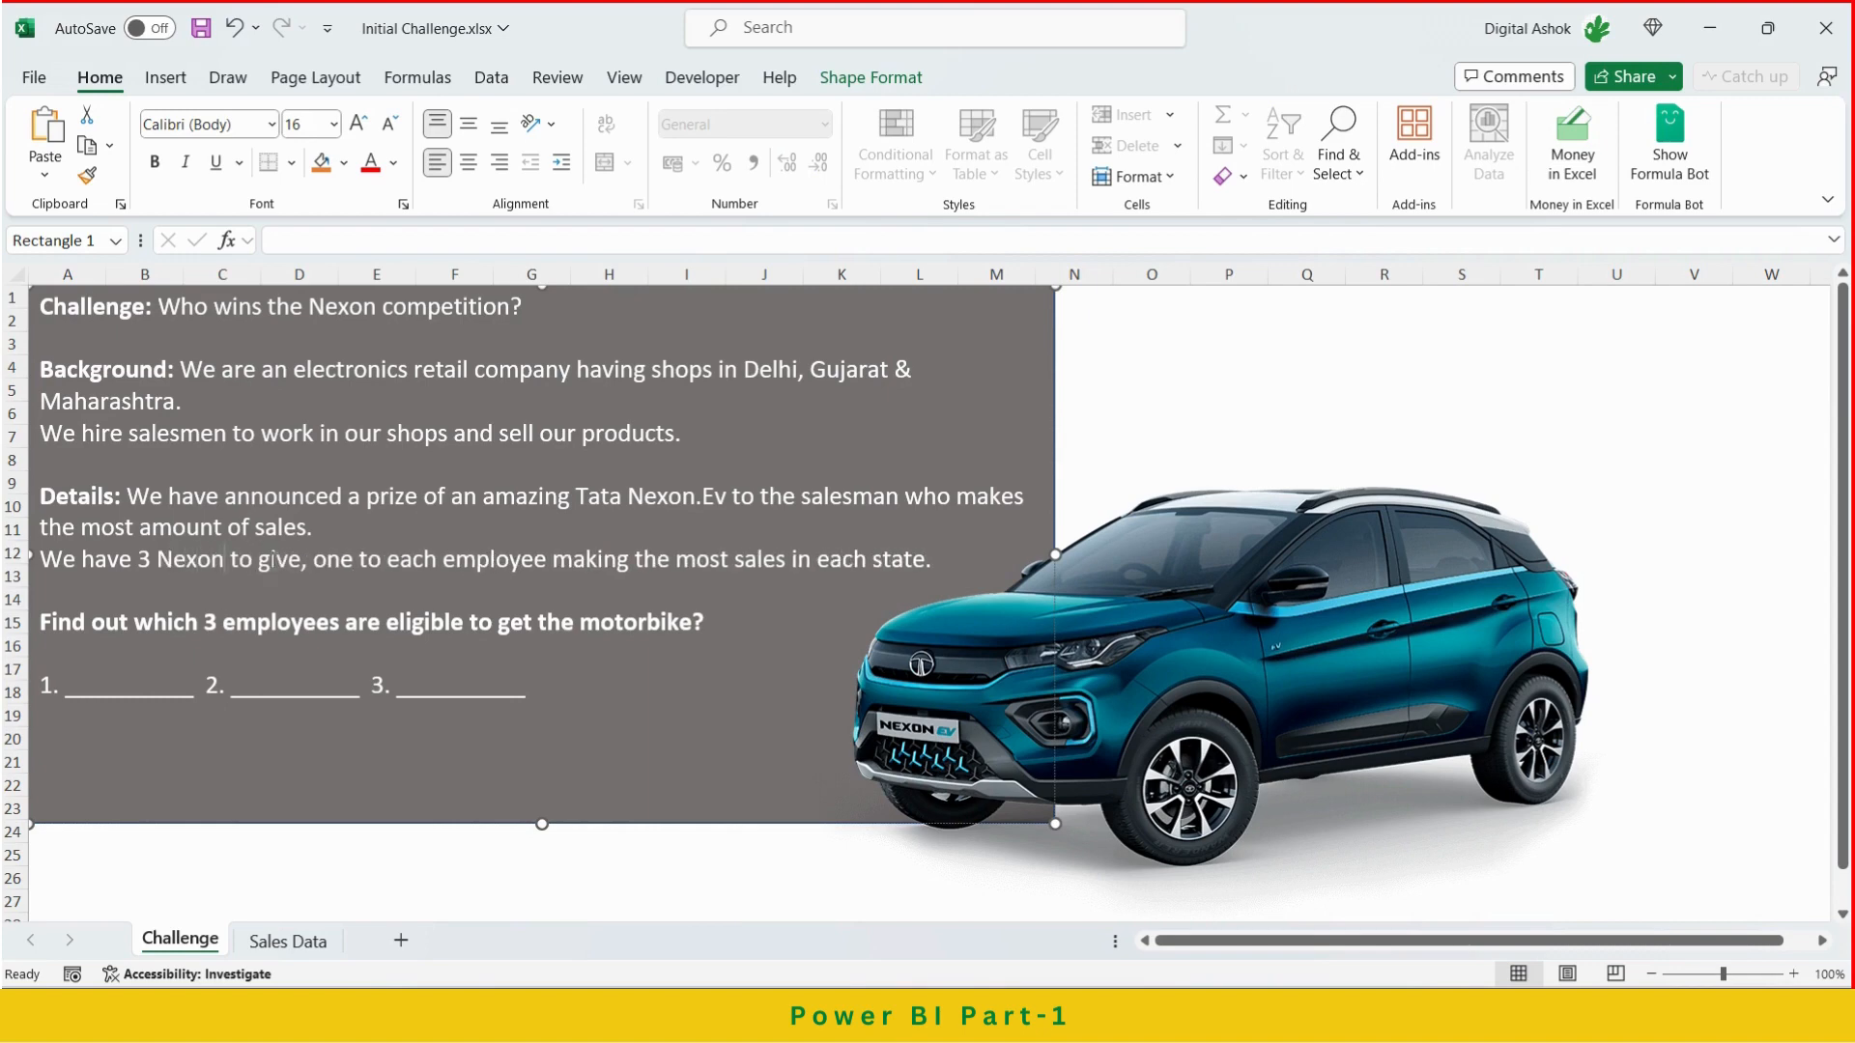
type(".Evs")
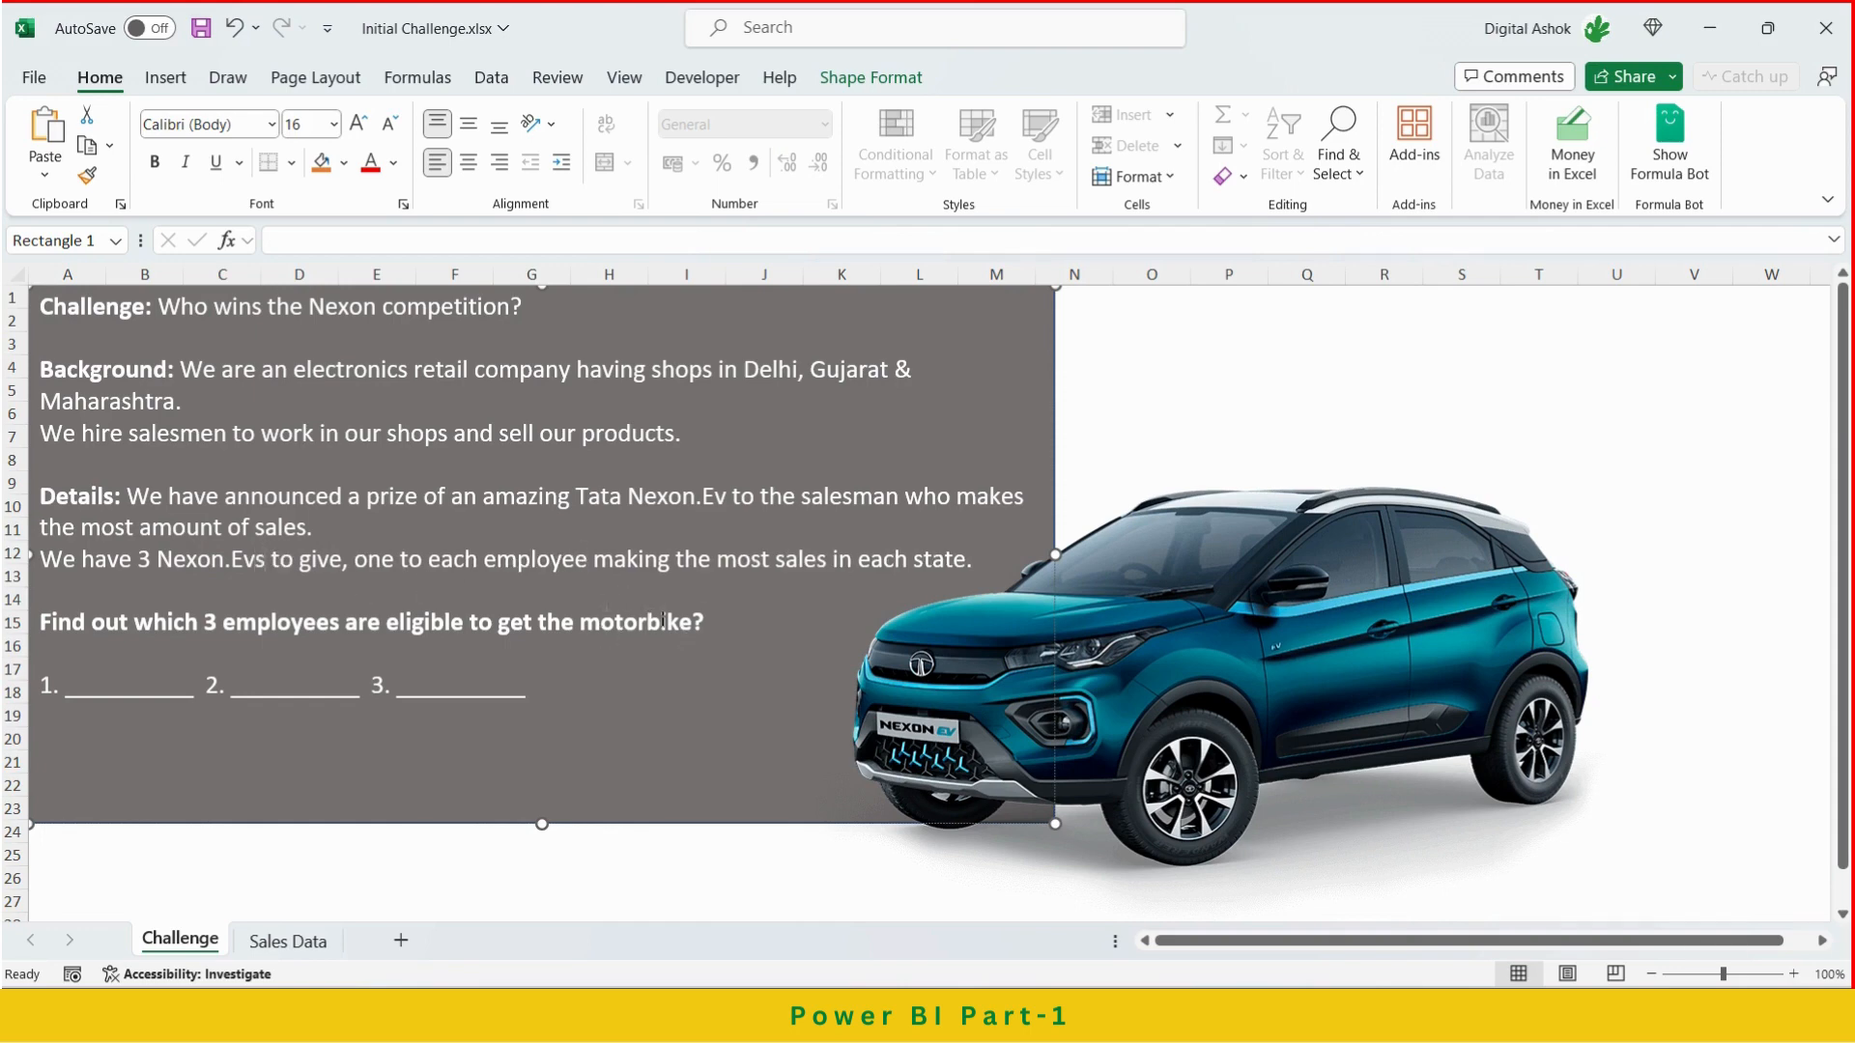
left_click(735, 637)
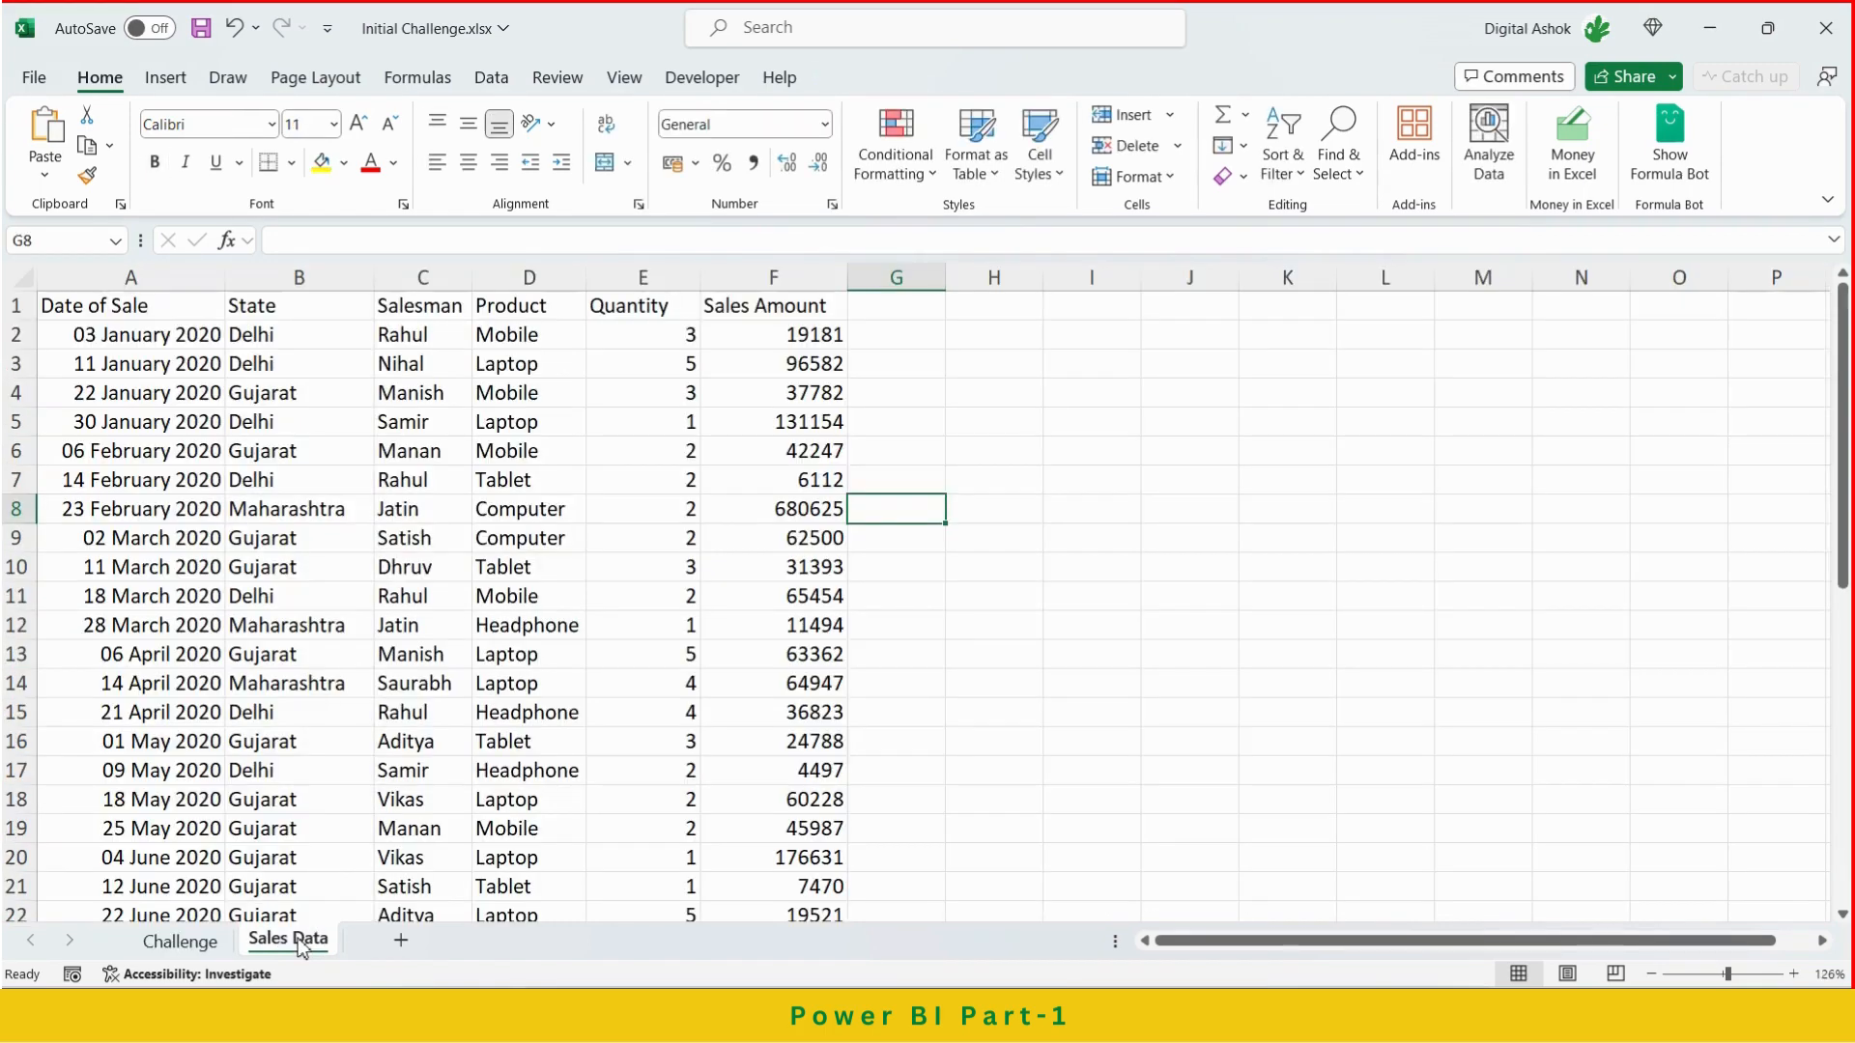
Look through the sales records on the Sales Data sheet and return to its first rows
left_click(290, 941)
scroll(206, 483, "down", 11)
scroll(206, 512, "up", 11)
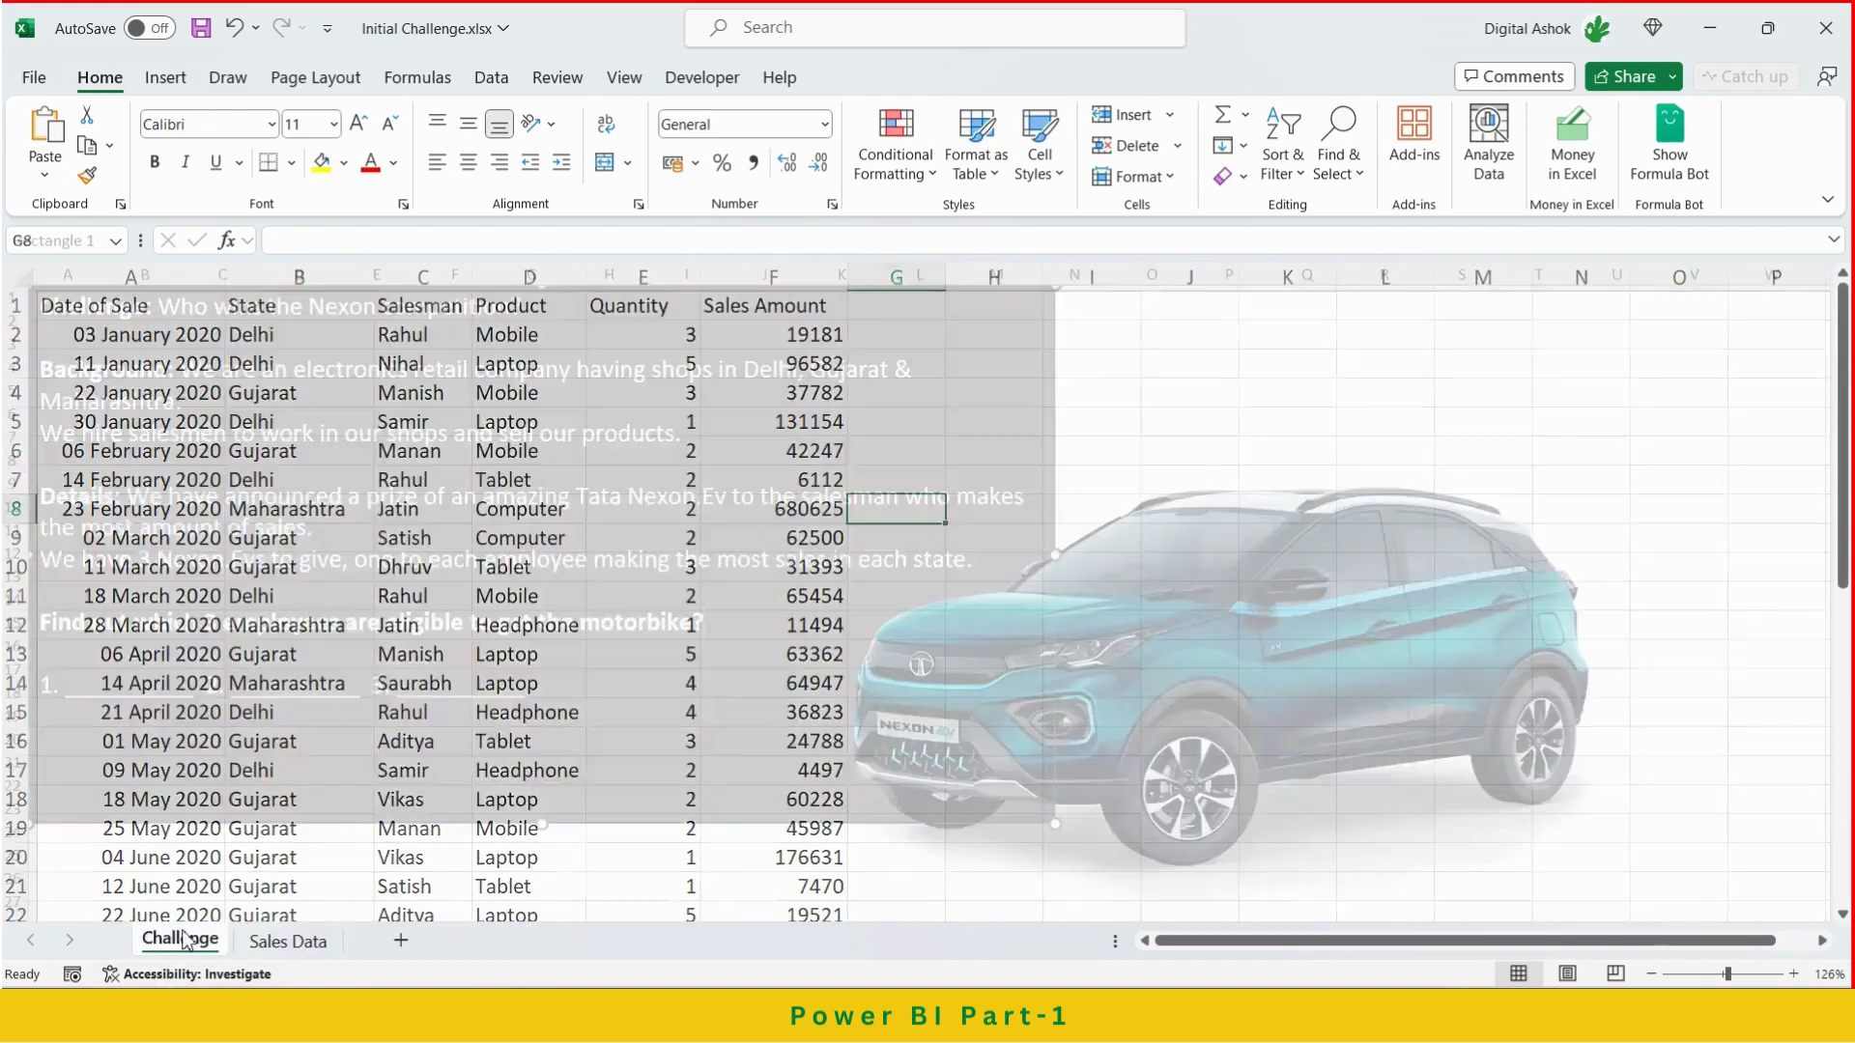
Review the Nexon competition brief and the car picture on the Challenge sheet
left_click(181, 939)
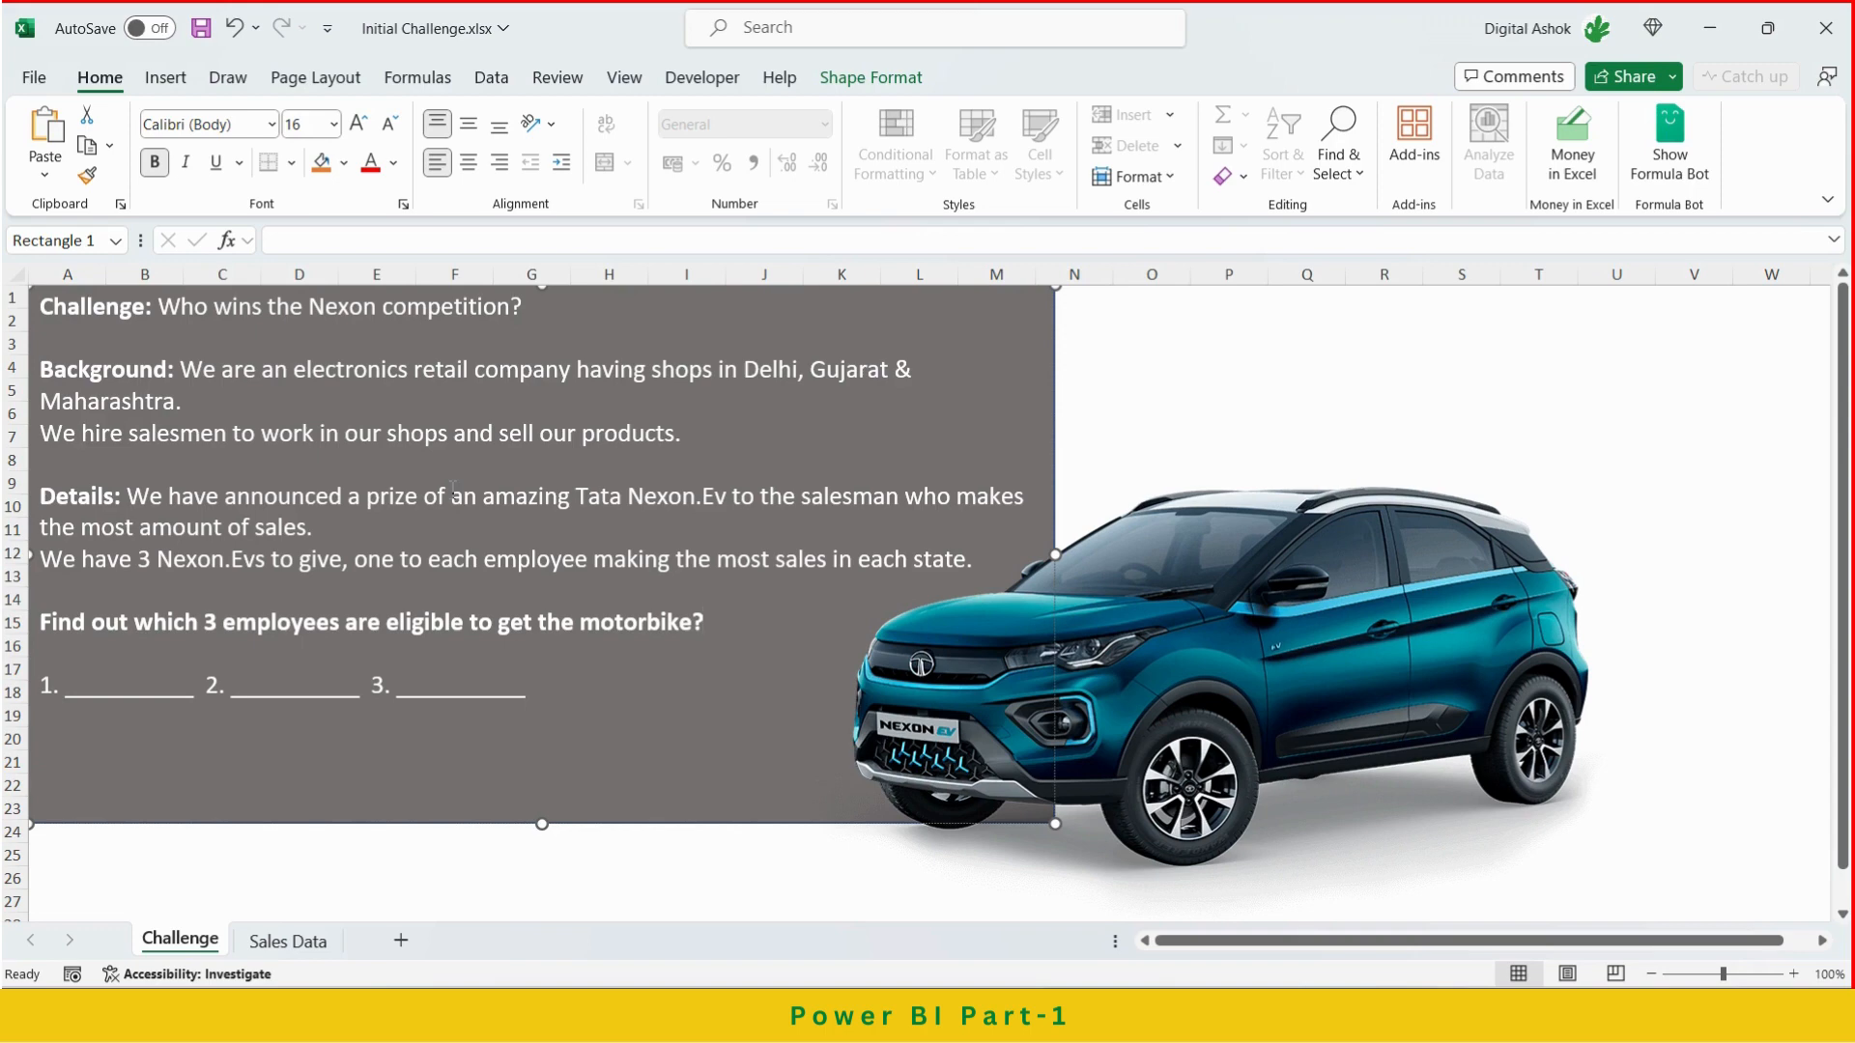
left_click(1246, 415)
left_click(1273, 557)
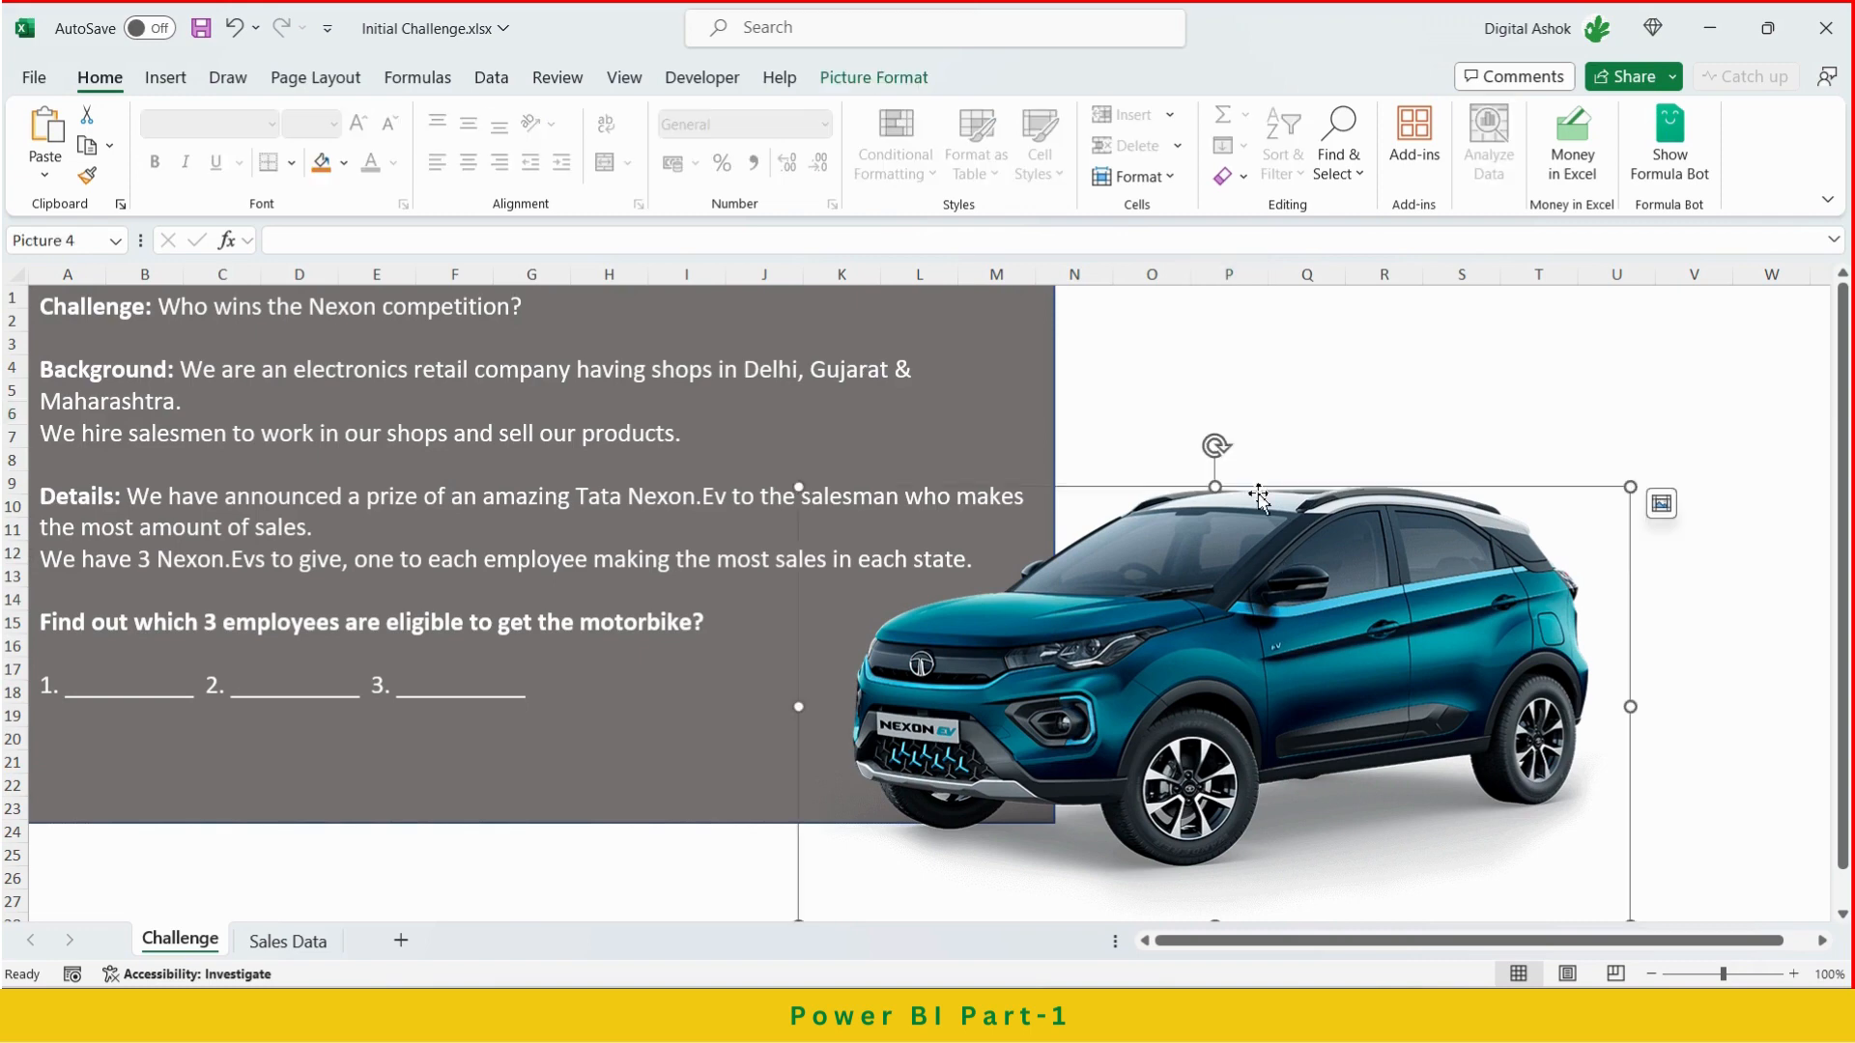
left_click(1292, 425)
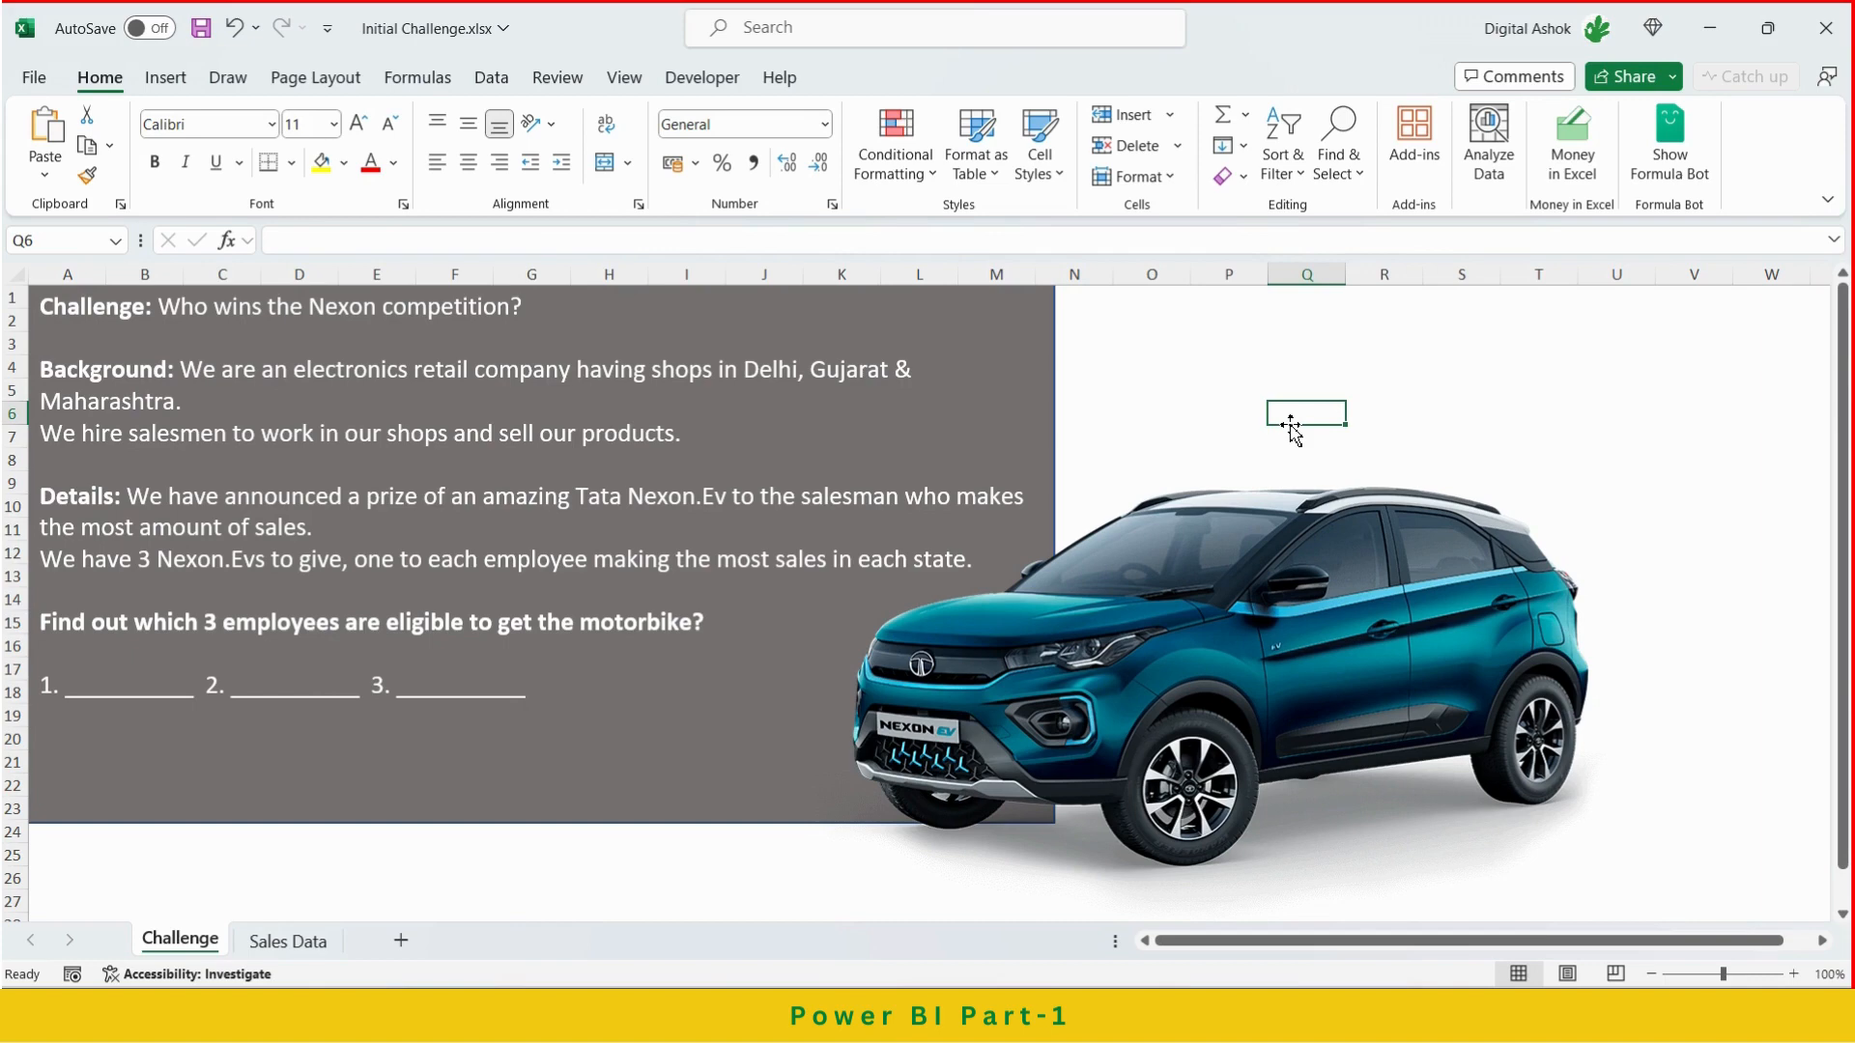
Examine the date, state, salesman and product of the first record on the Sales Data sheet
left_click(310, 954)
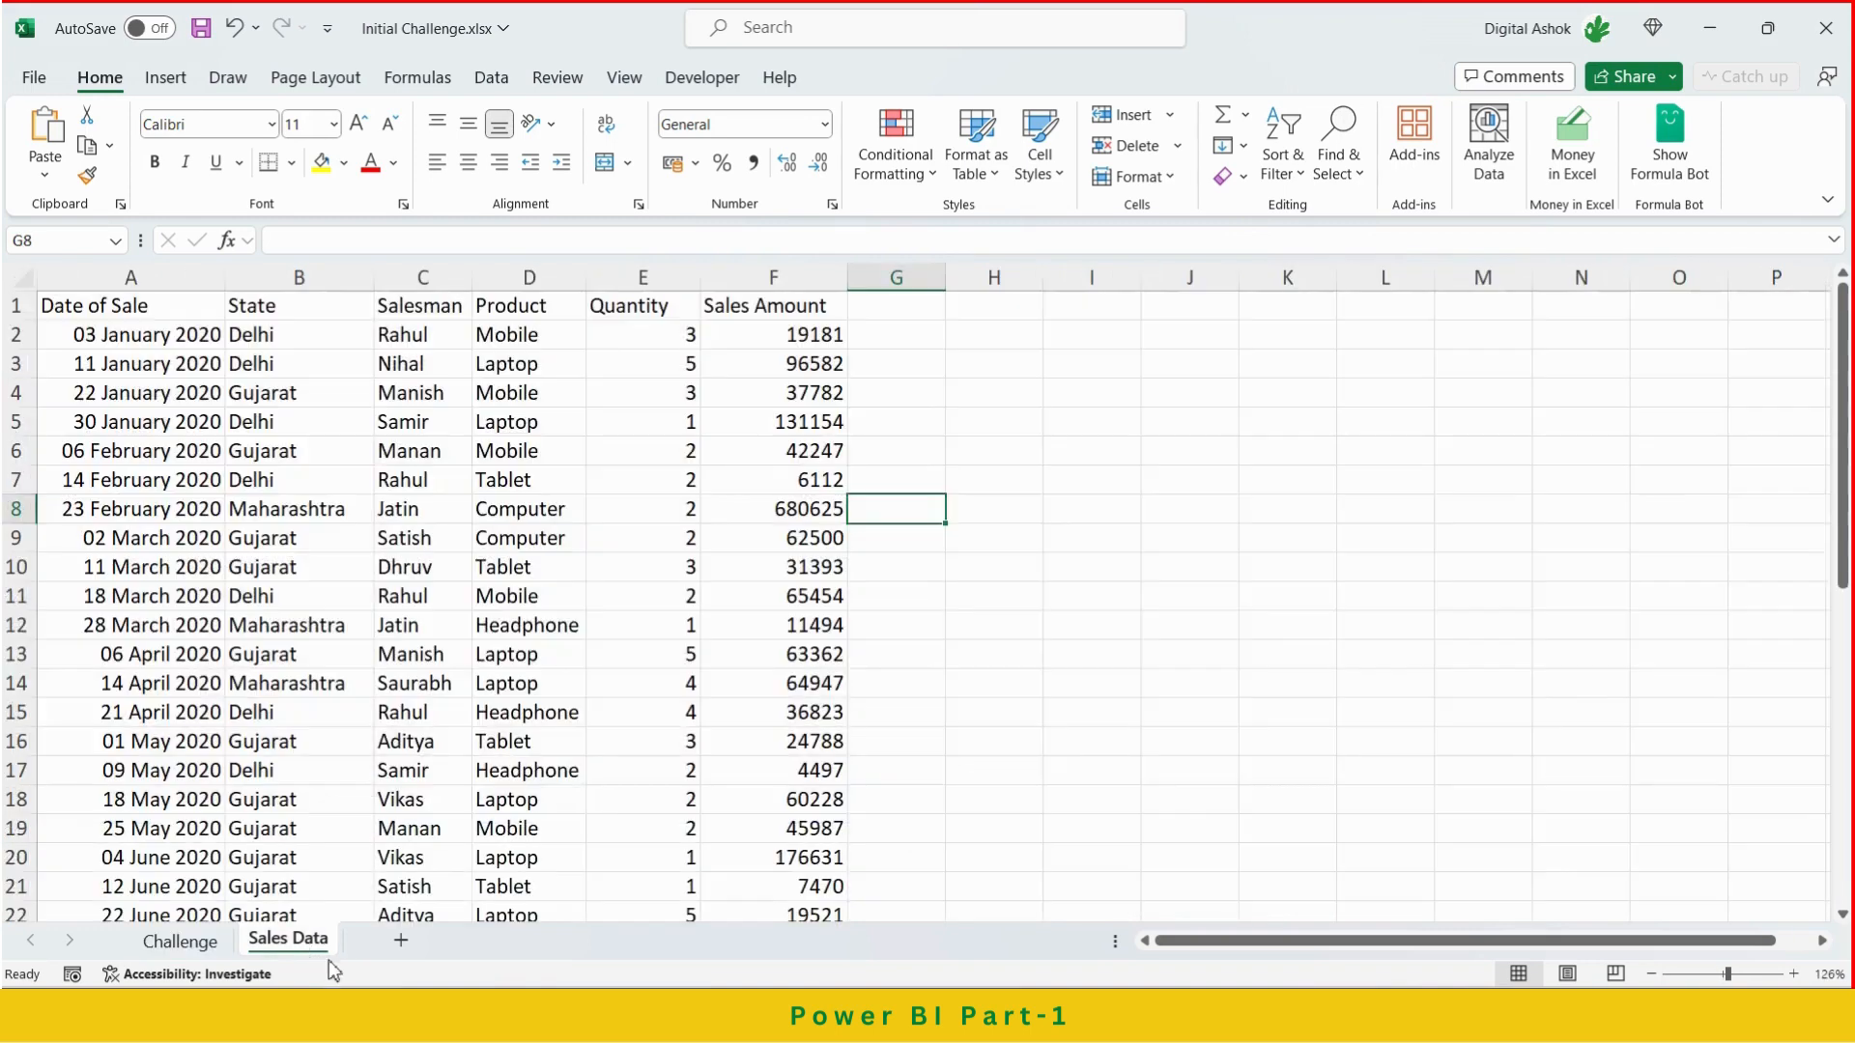
left_click(120, 333)
left_click(290, 331)
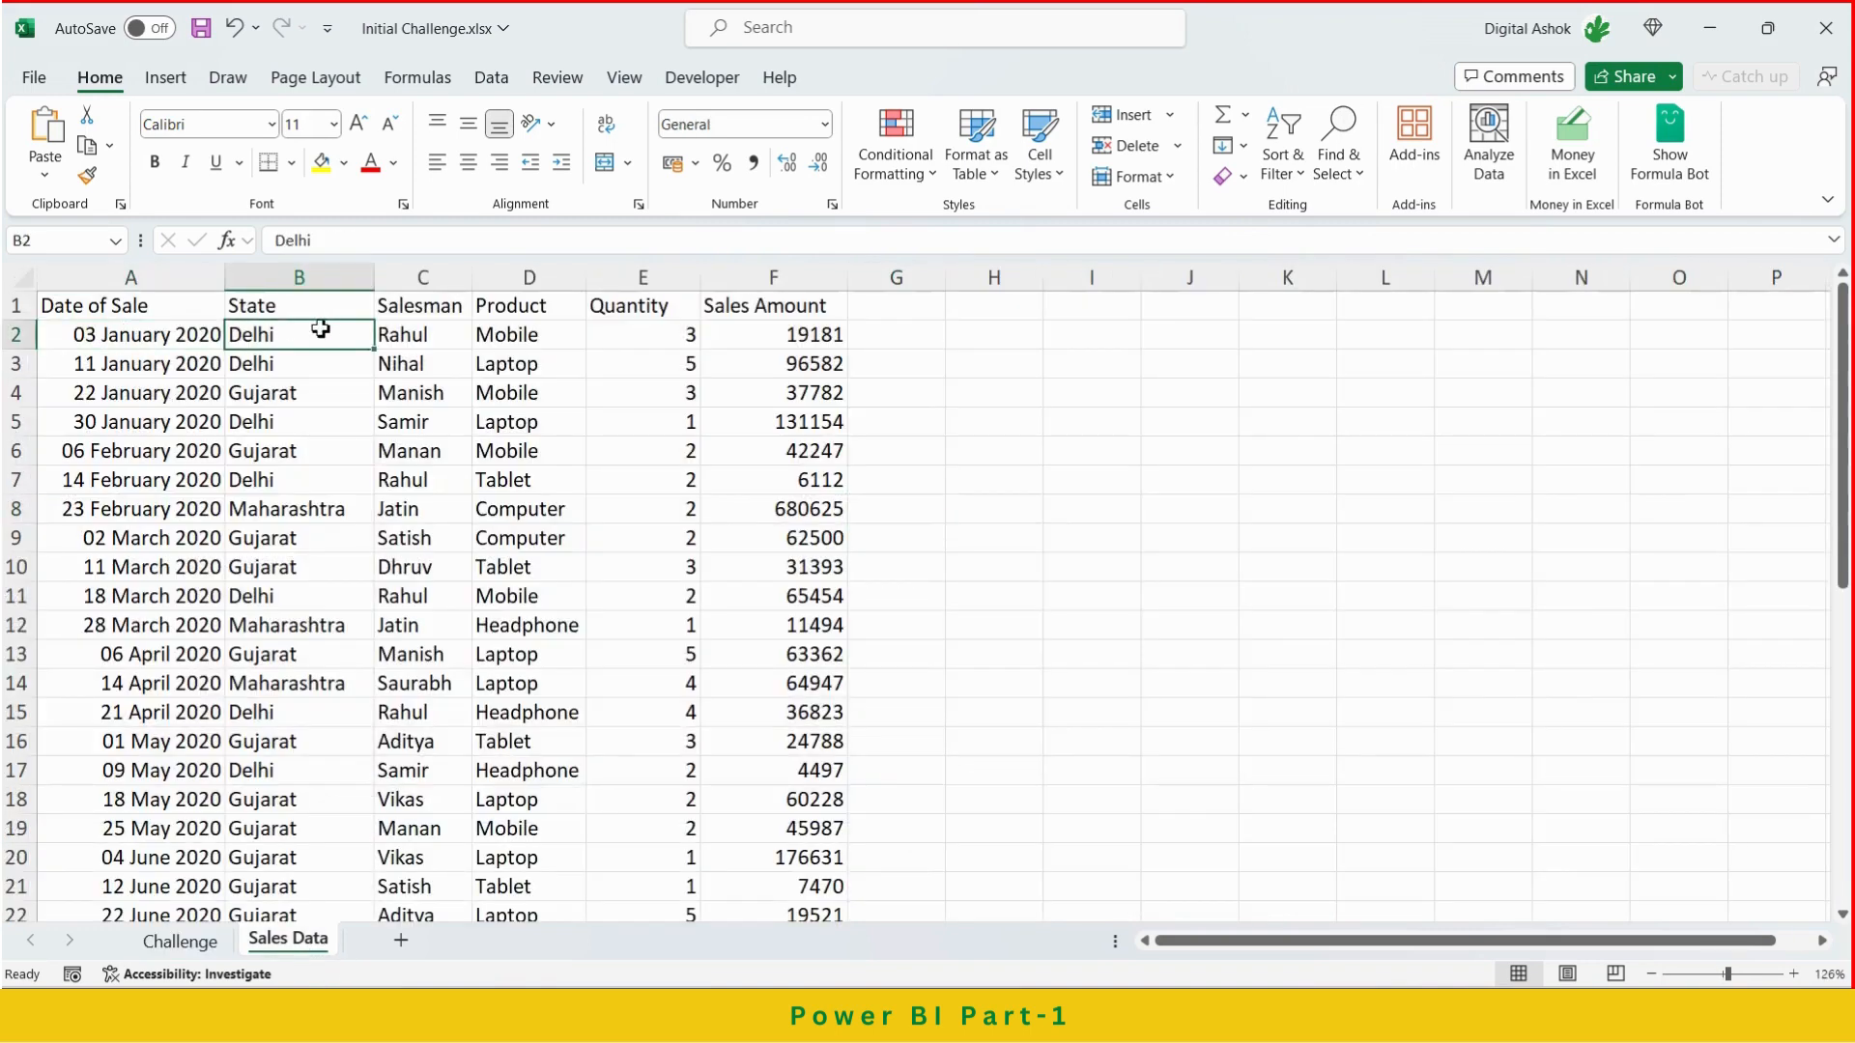
left_click(411, 329)
left_click(493, 333)
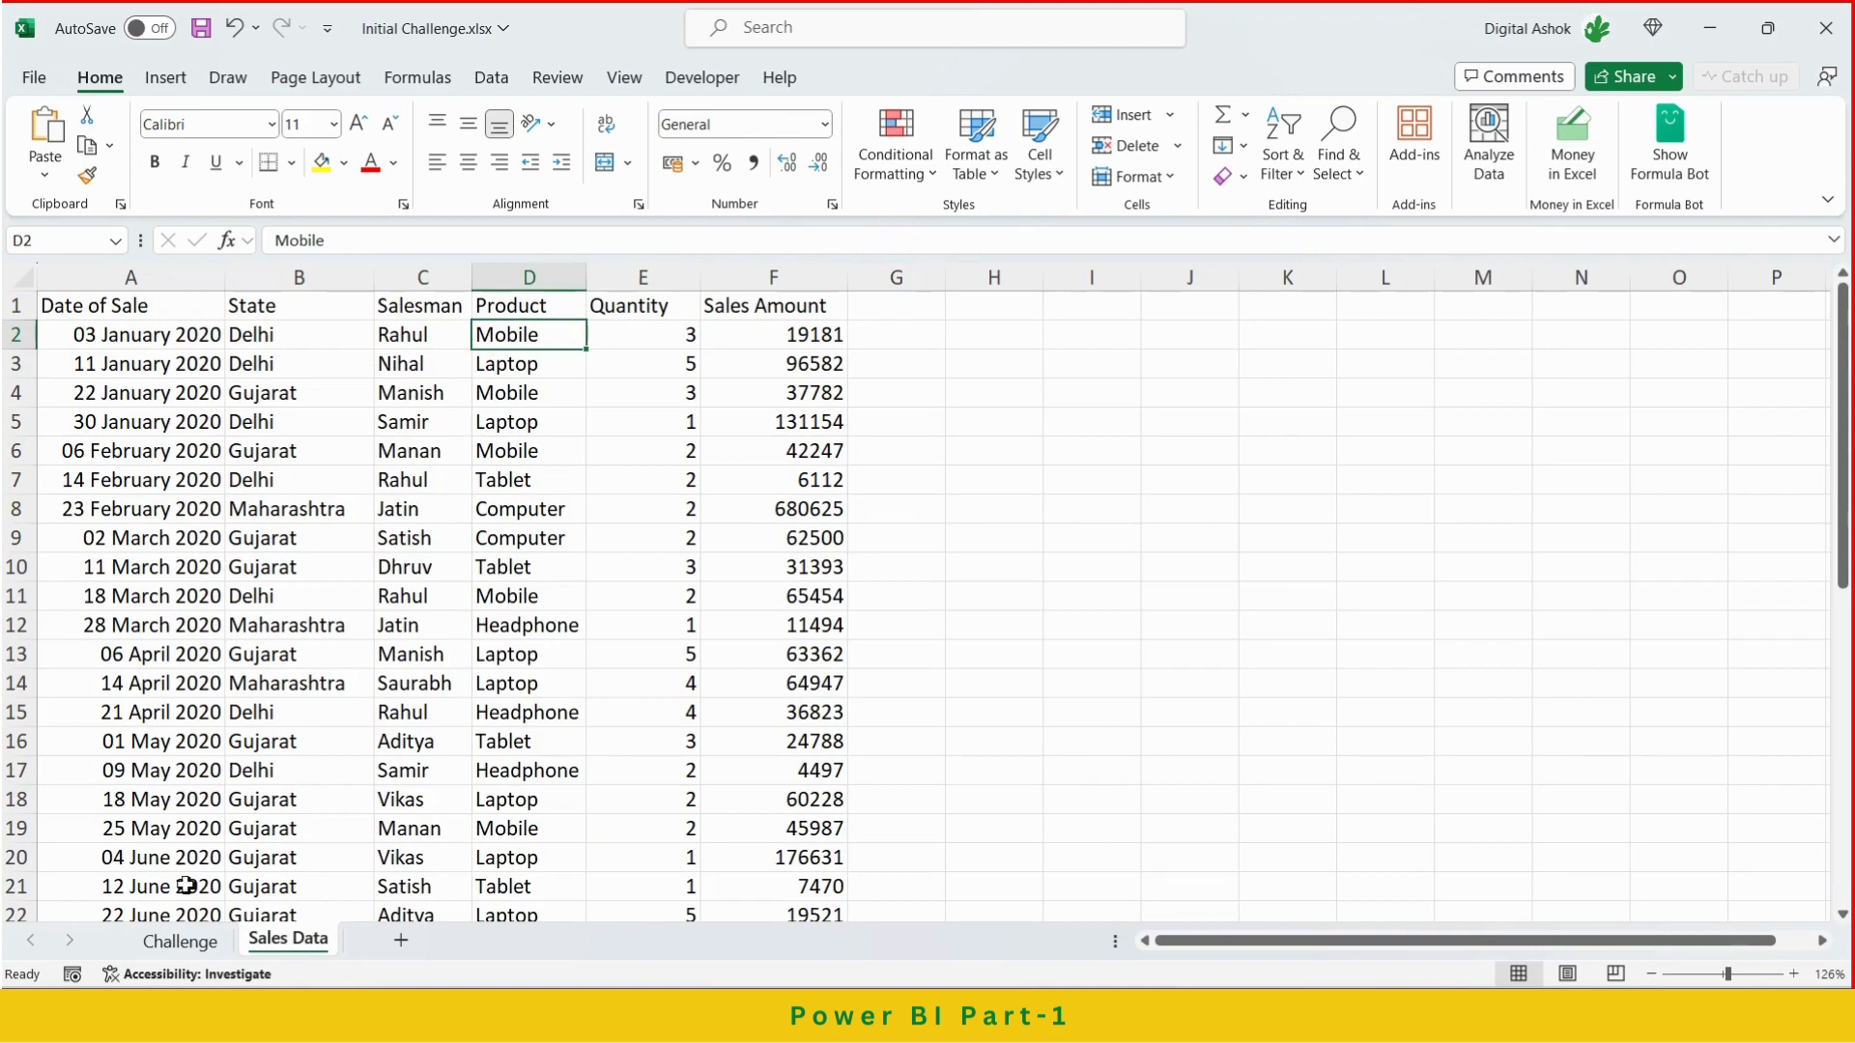
Recheck the Challenge sheet against the Sales Data records, including the first record's salesman, product, quantity and sales amount
left_click(180, 941)
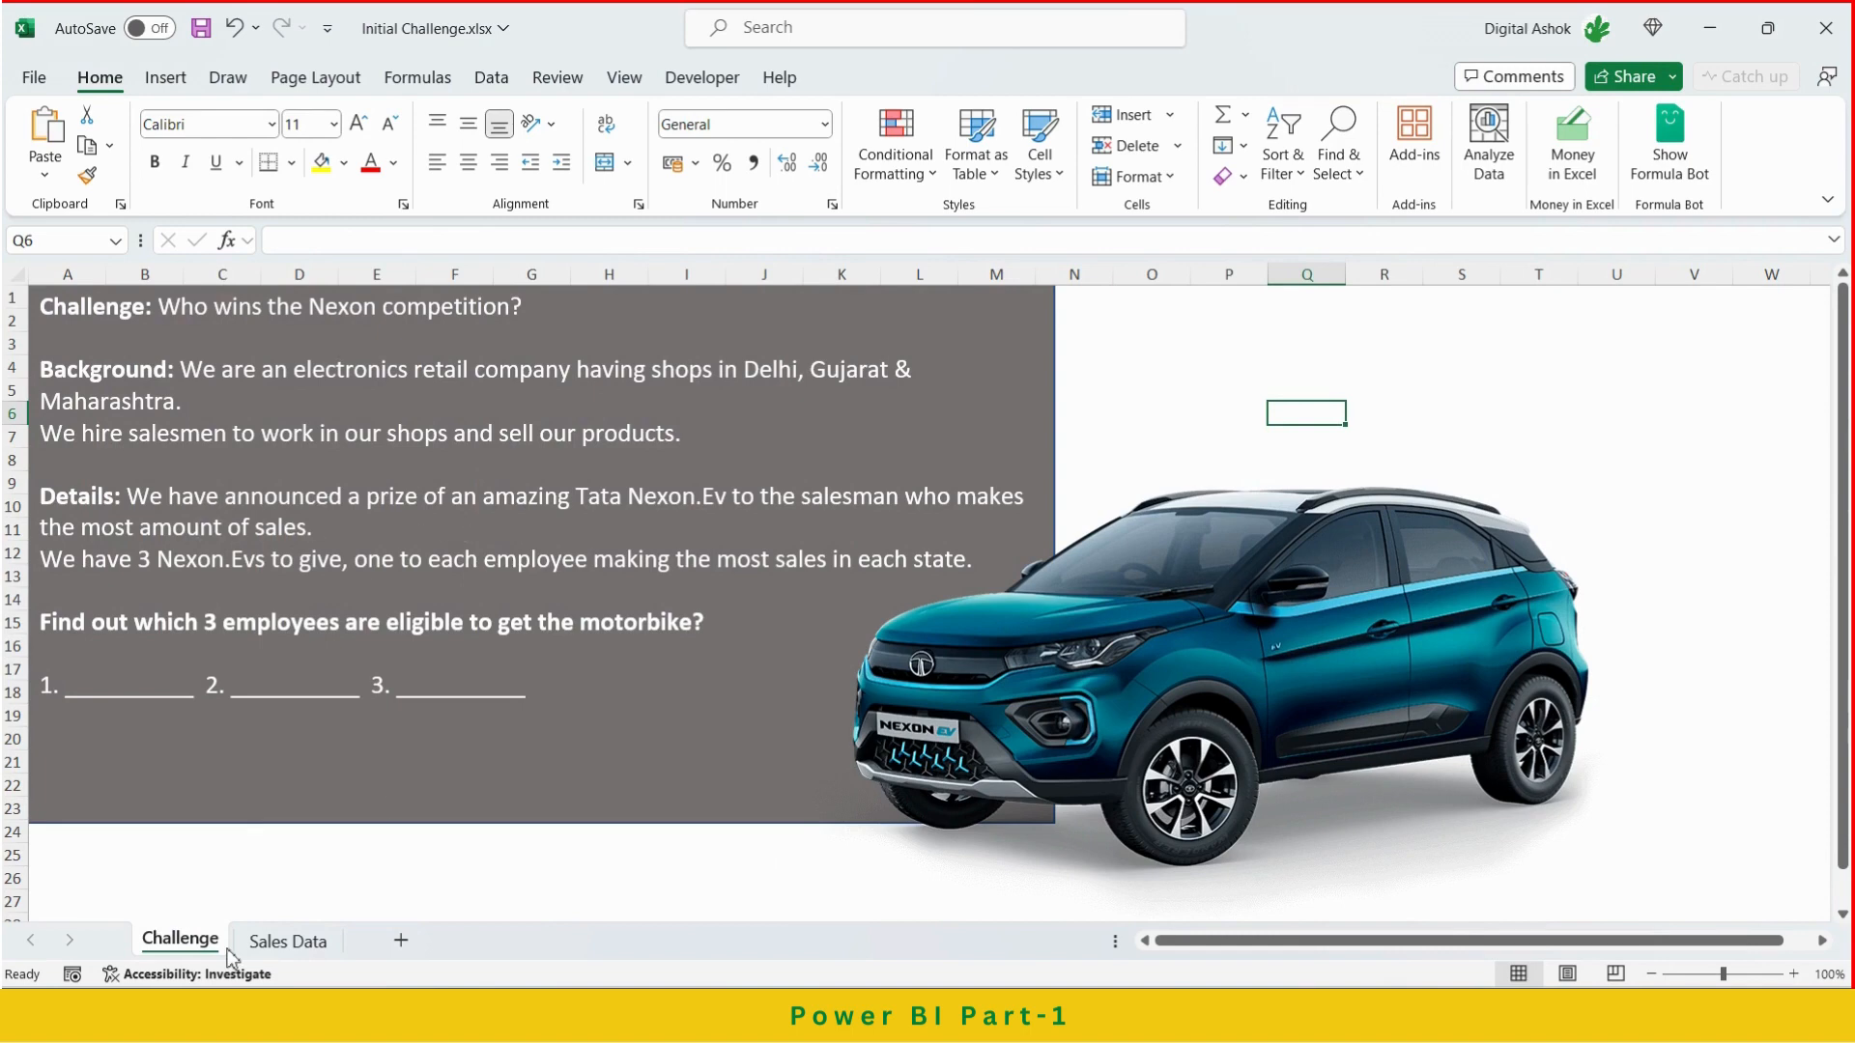
left_click(282, 941)
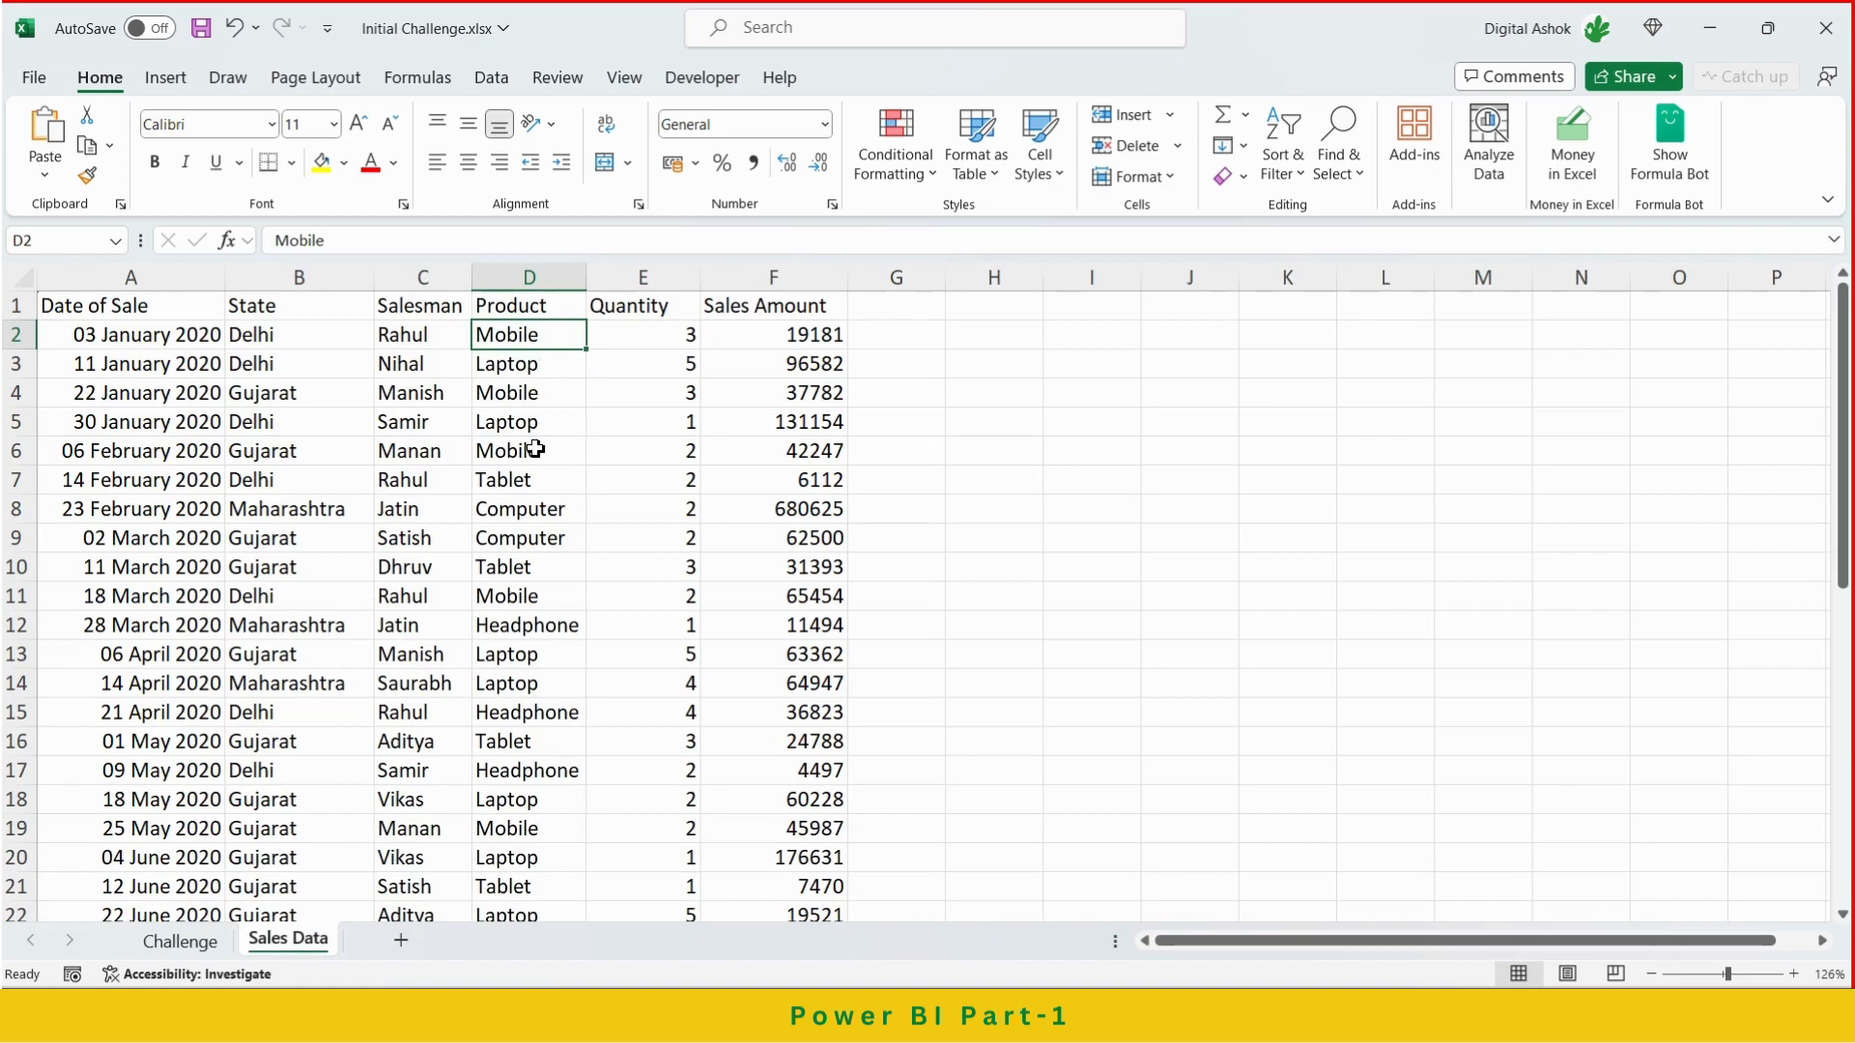
scroll(535, 450, "down", 4)
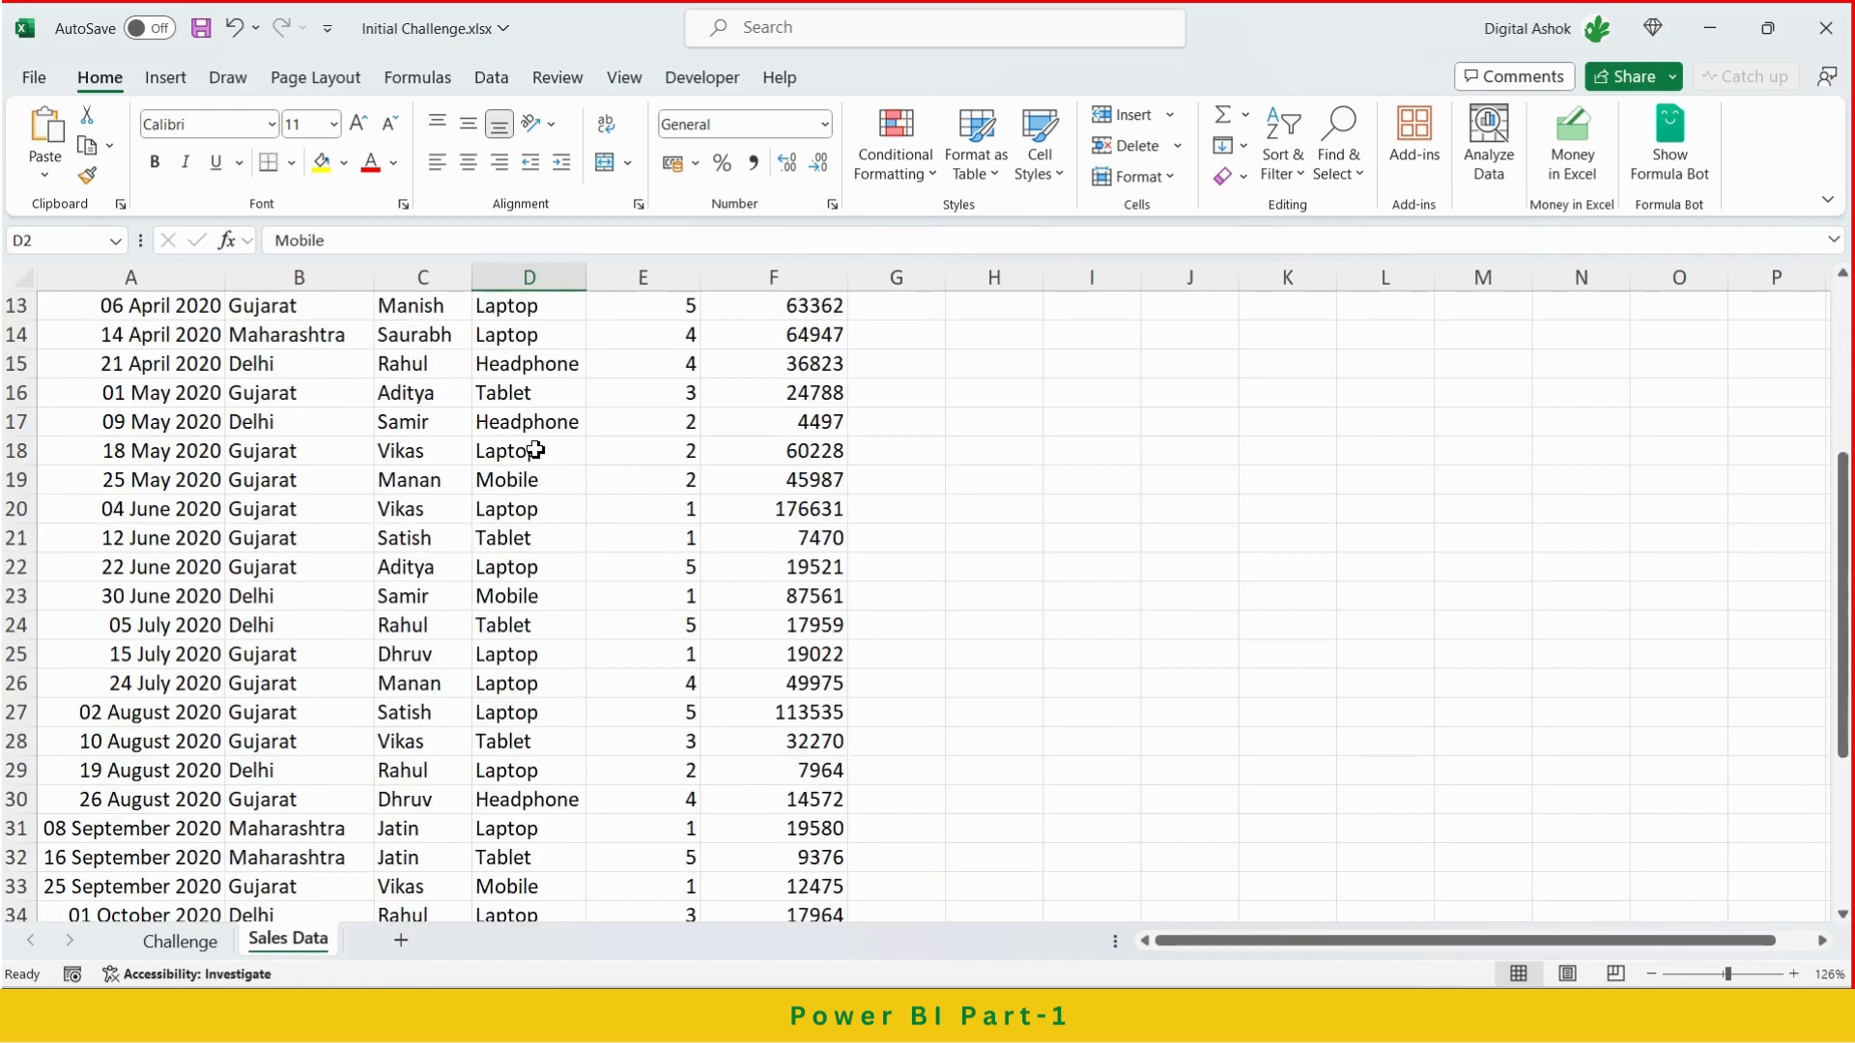
scroll(533, 449, "up", 3)
scroll(522, 454, "up", 1)
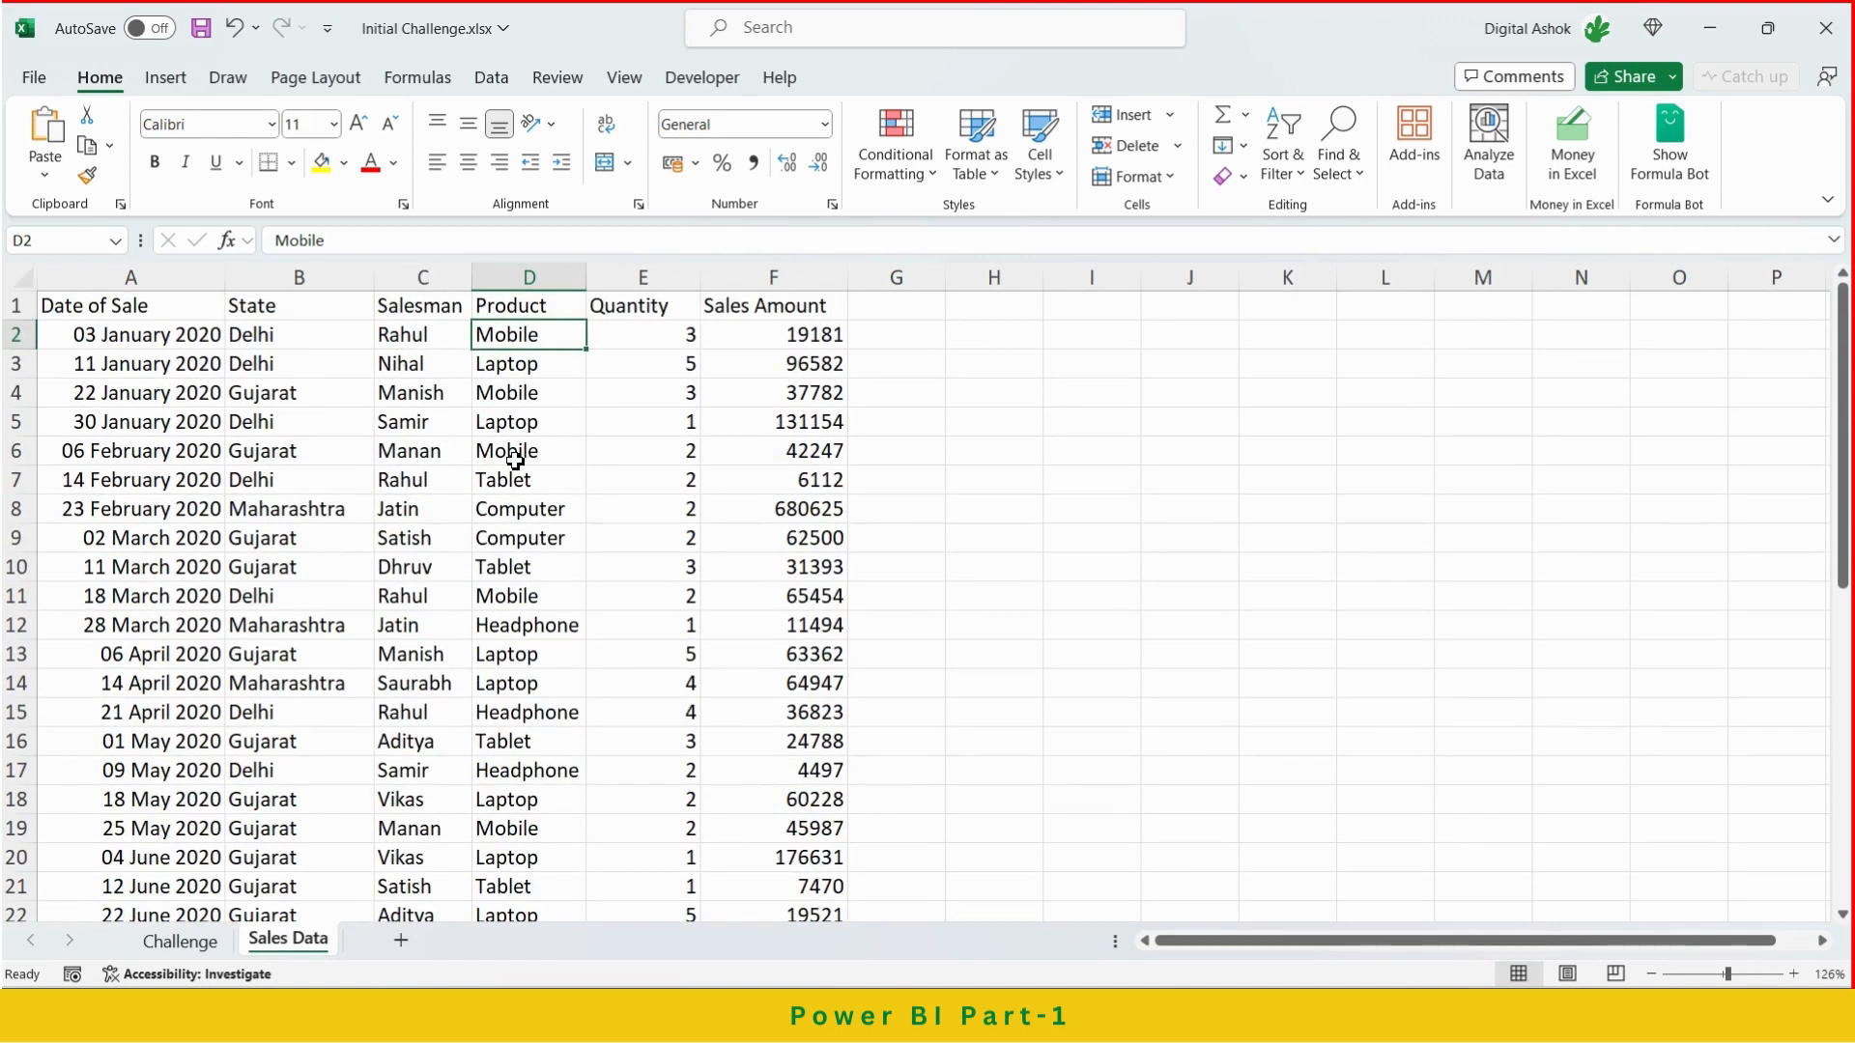
left_click(430, 345)
left_click(492, 338)
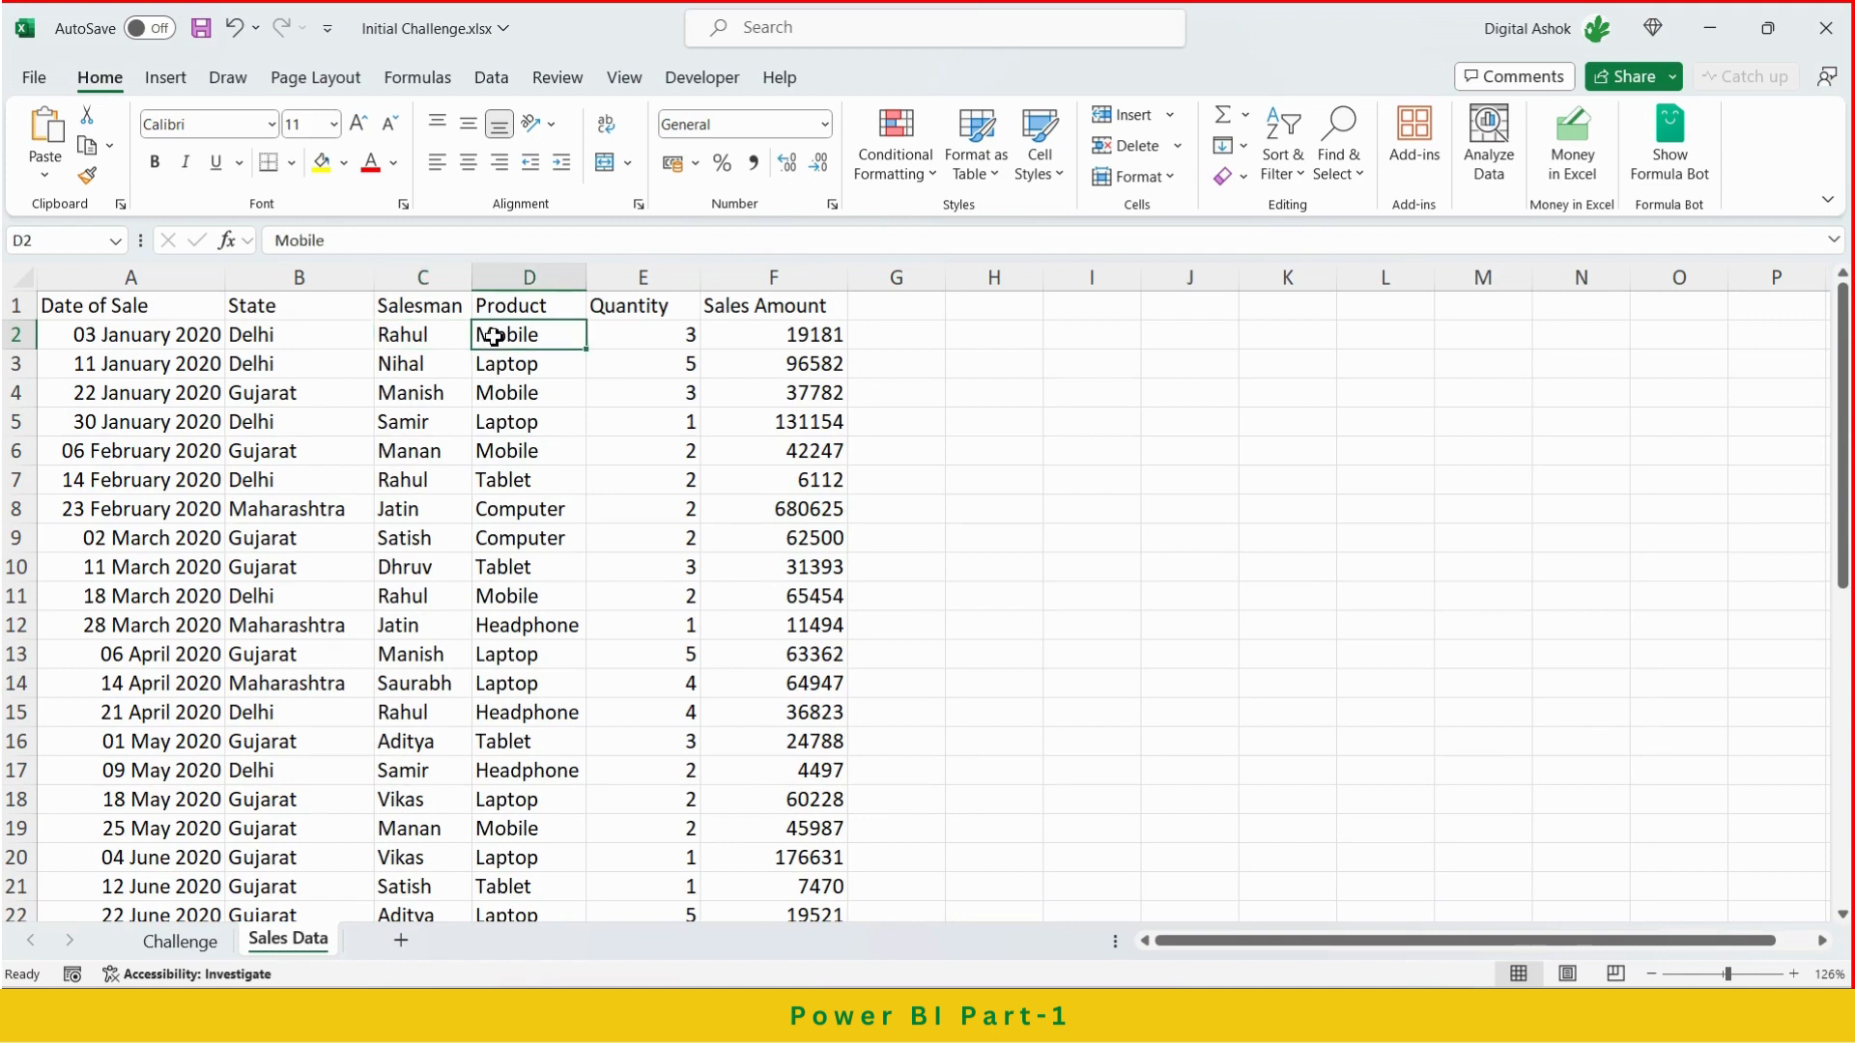
left_click(628, 336)
left_click(744, 336)
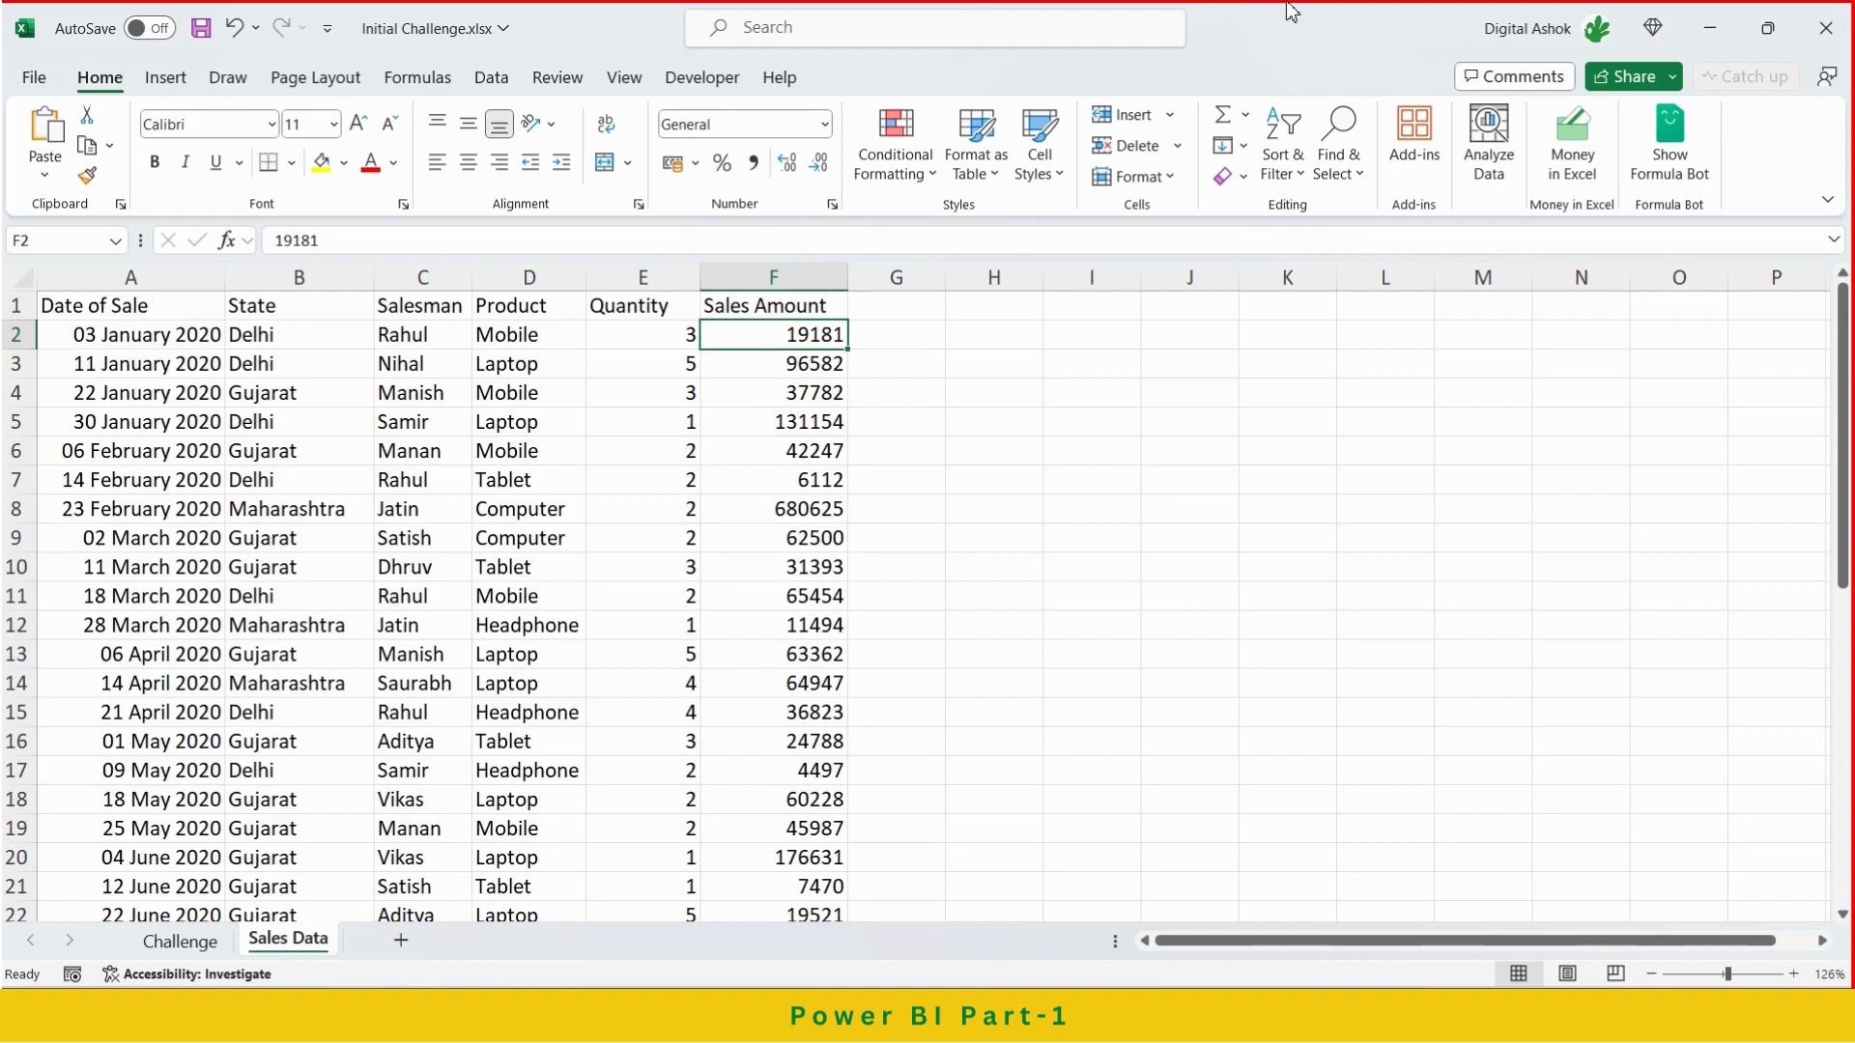
Switch to Power BI Desktop and connect to the Excel workbook Initial Challenge.xlsx on the Desktop
left_click(1710, 27)
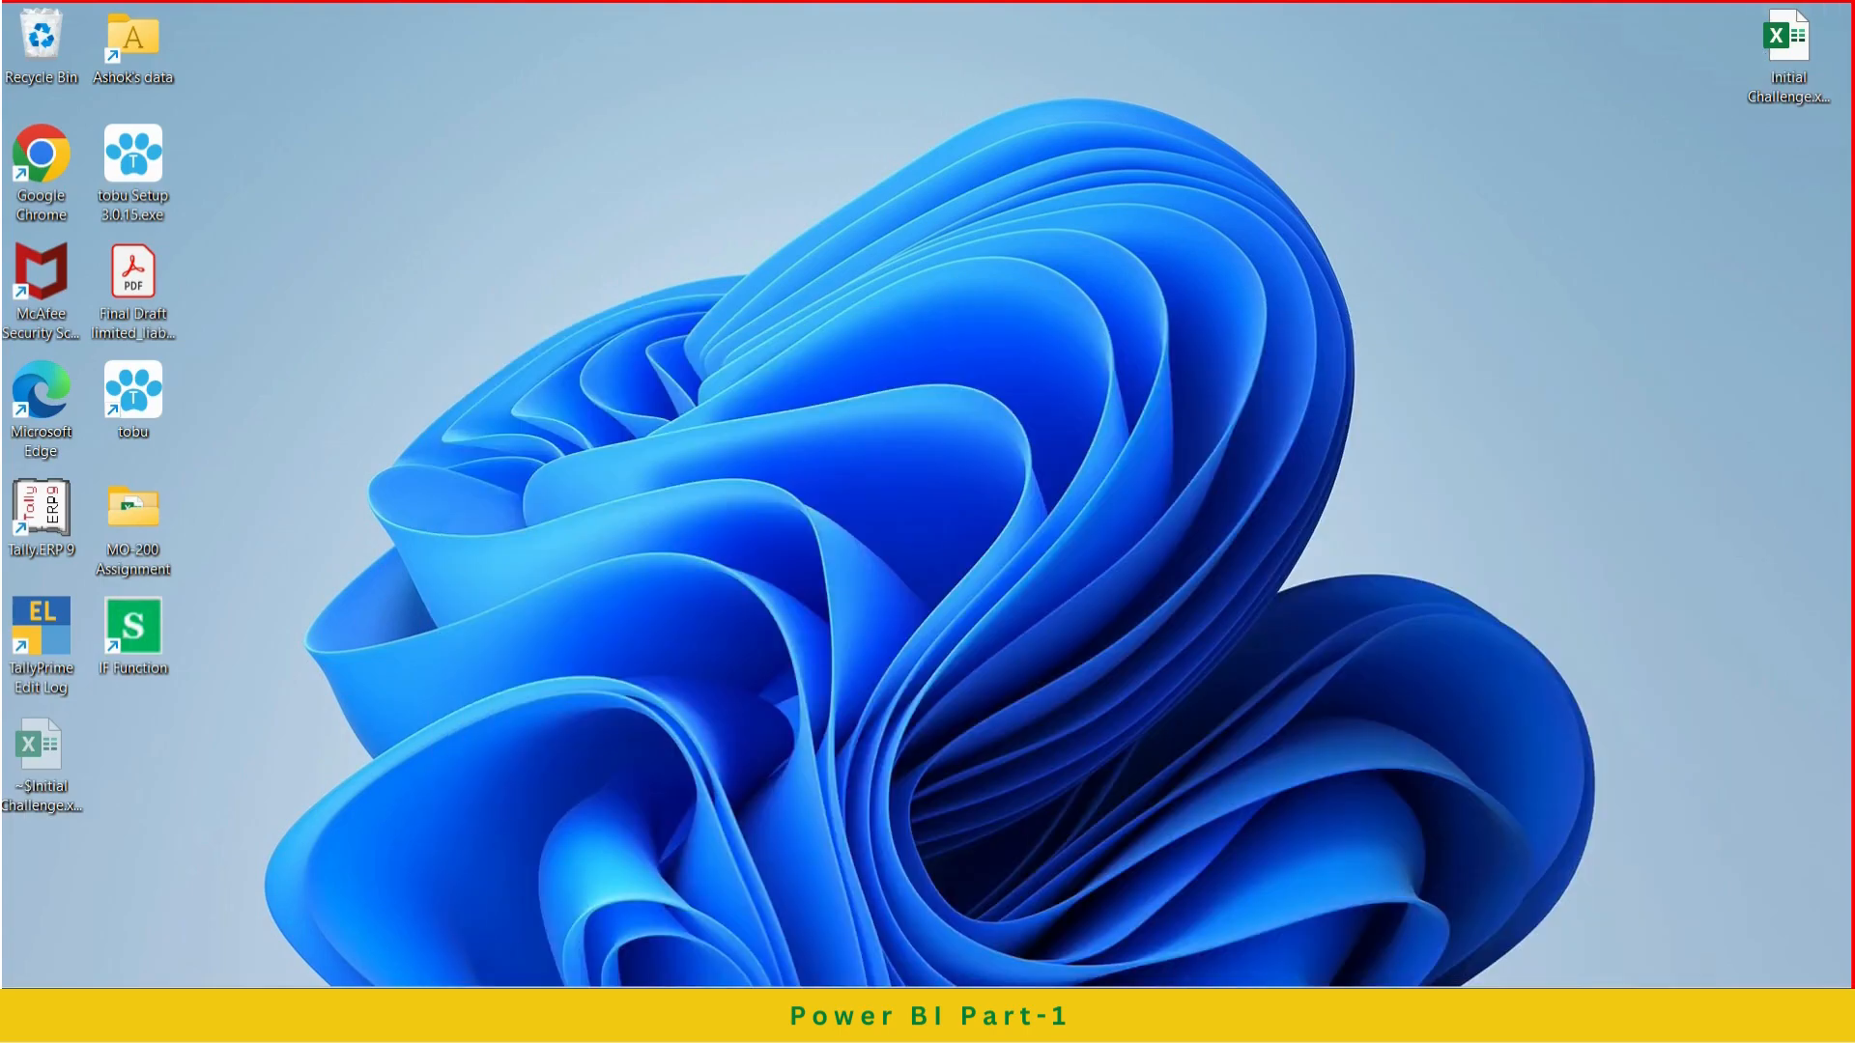
left_click(1302, 1015)
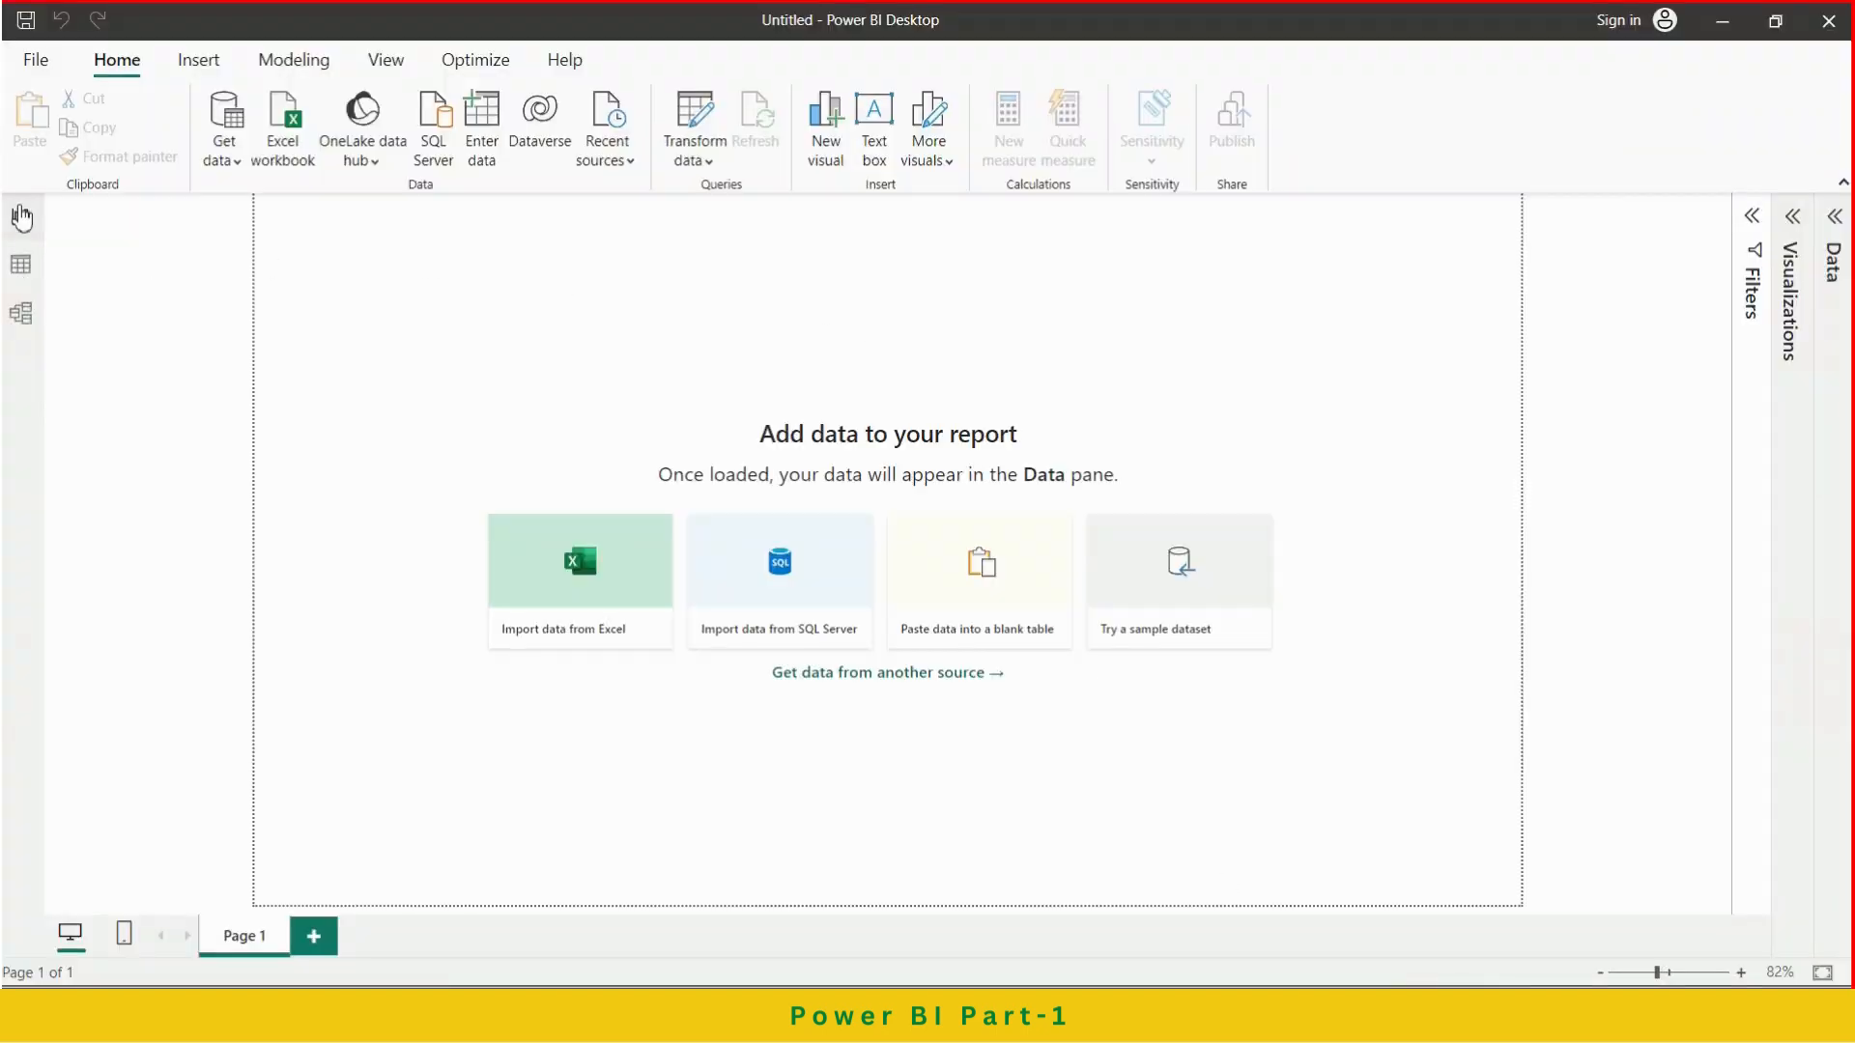
left_click(592, 584)
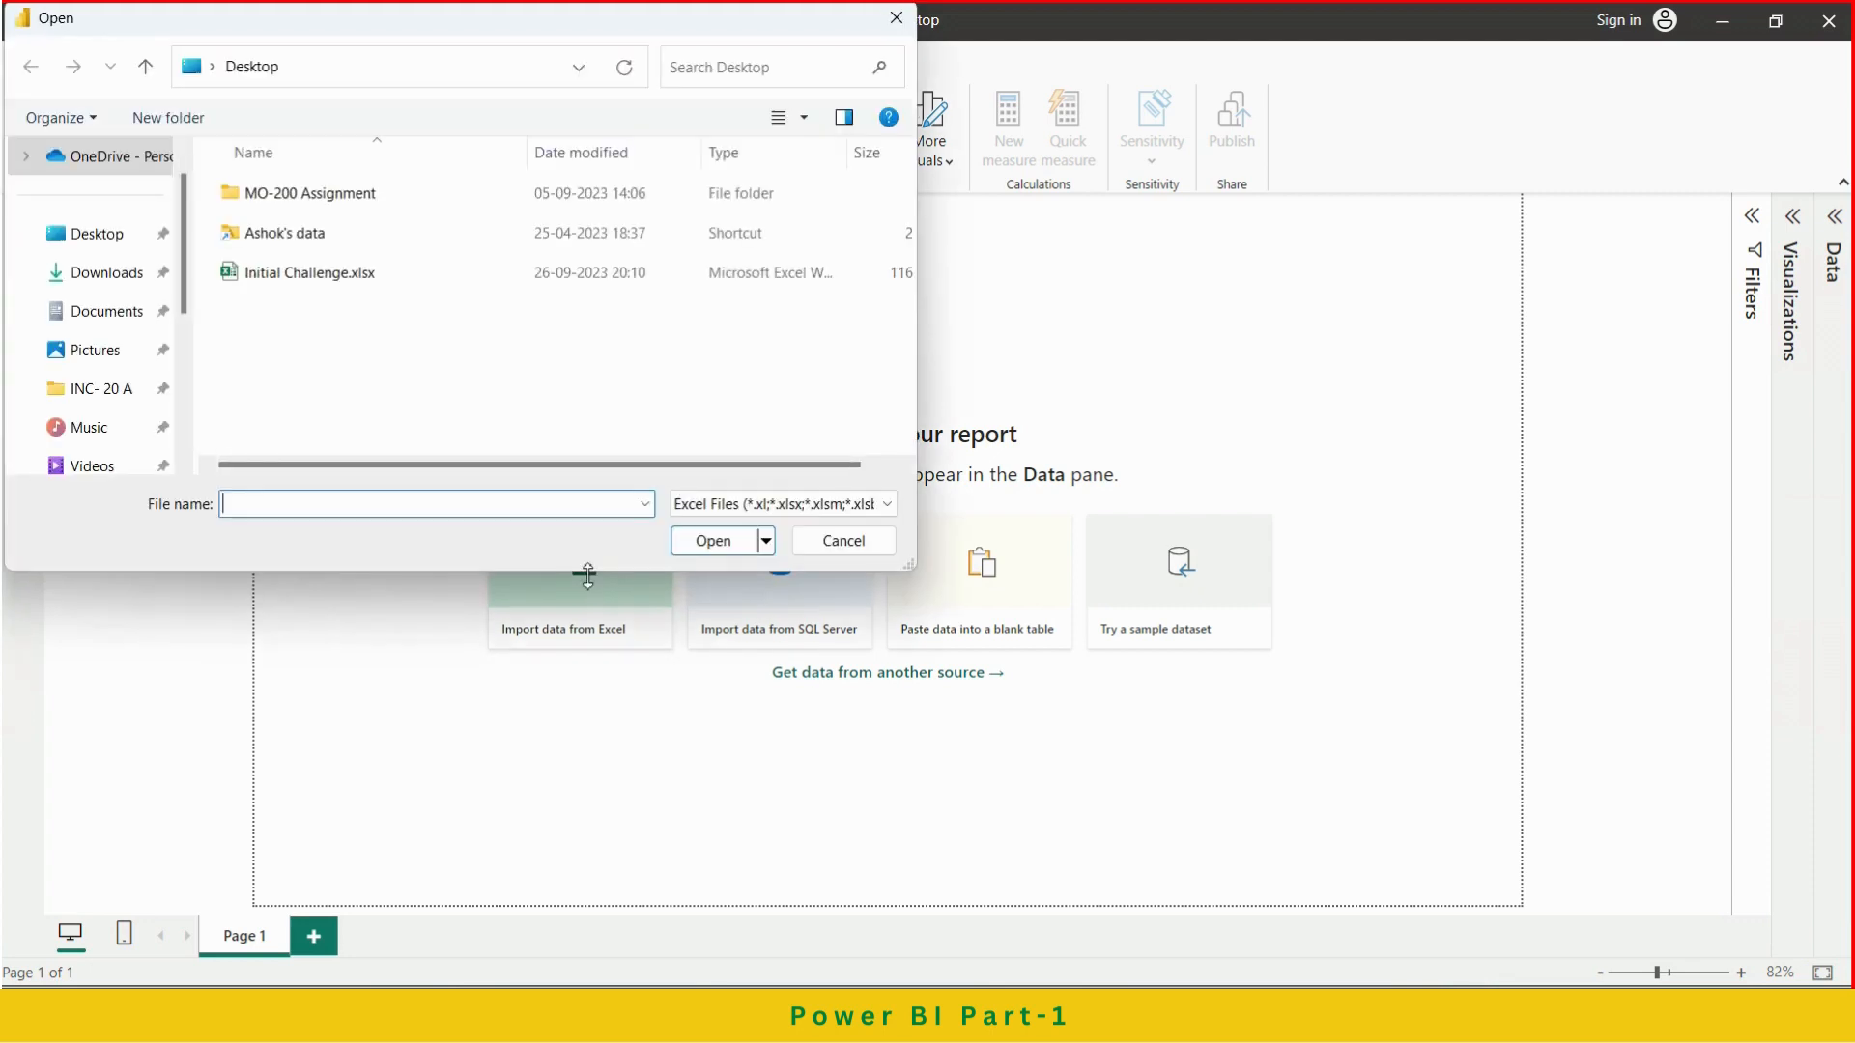
left_click(310, 273)
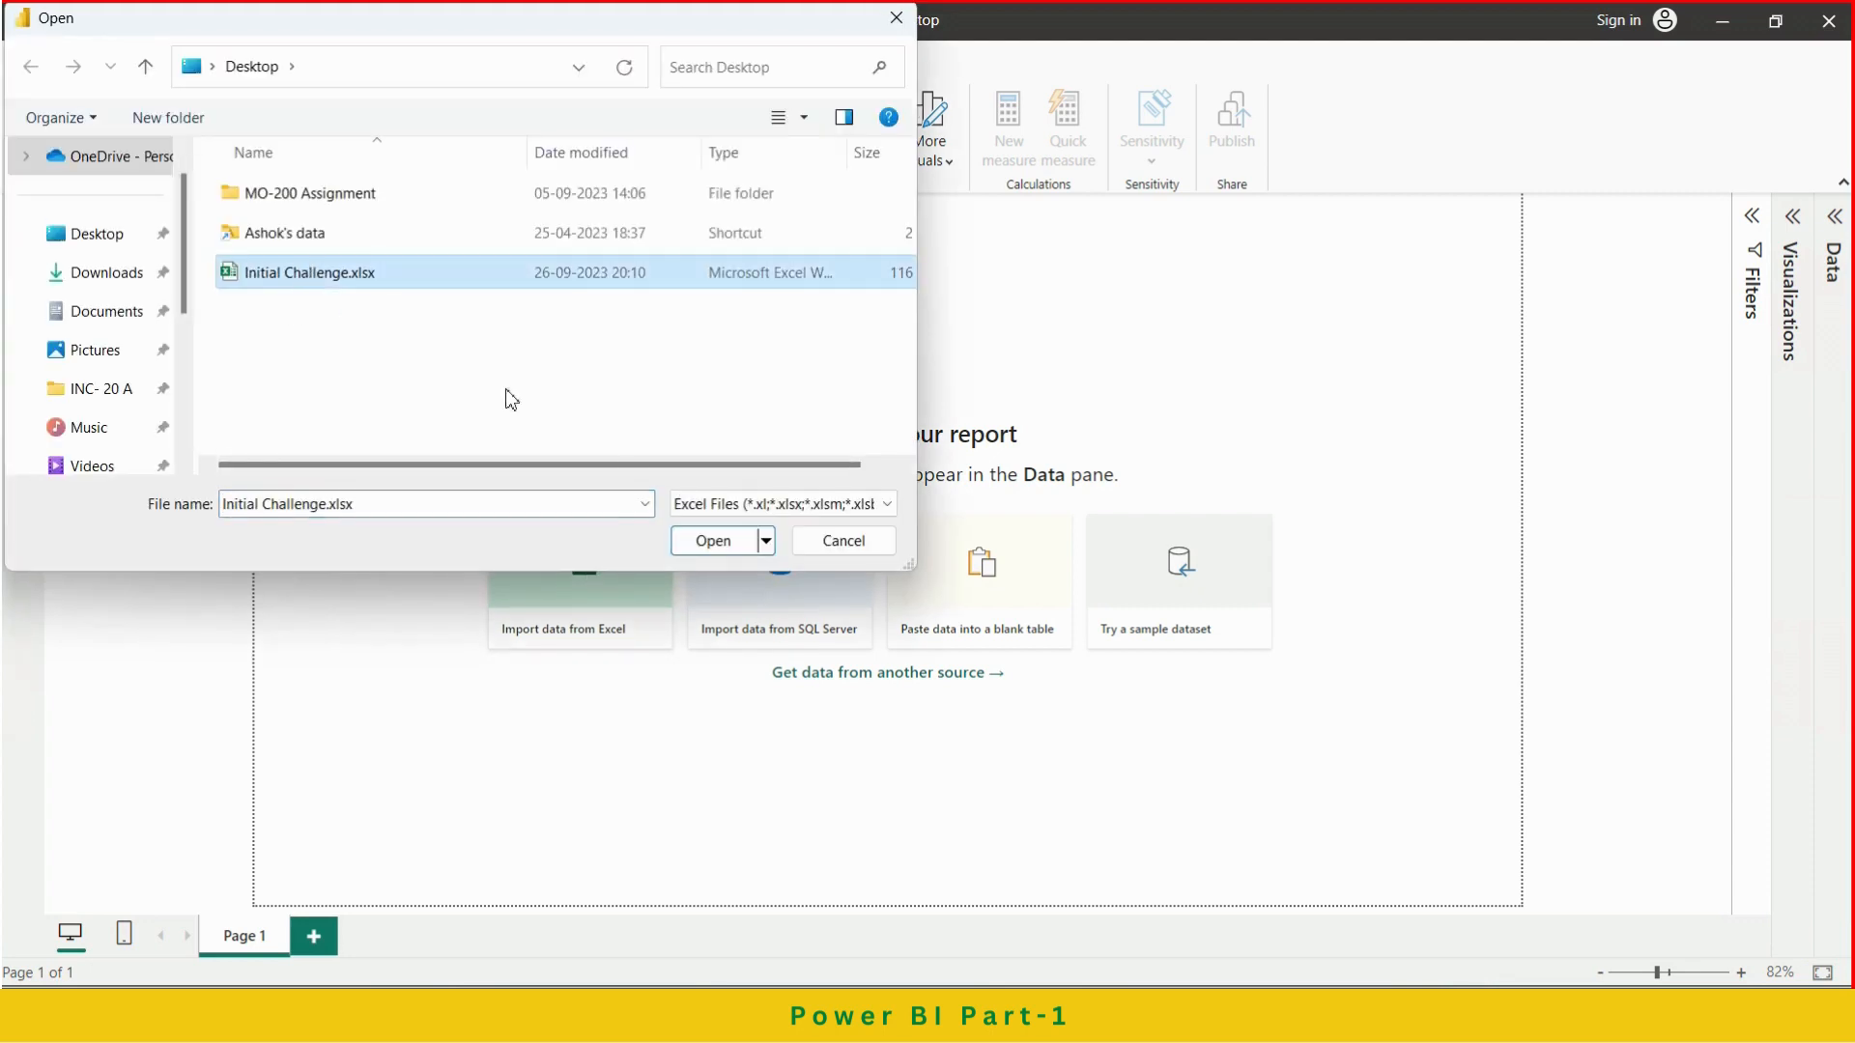
left_click(713, 541)
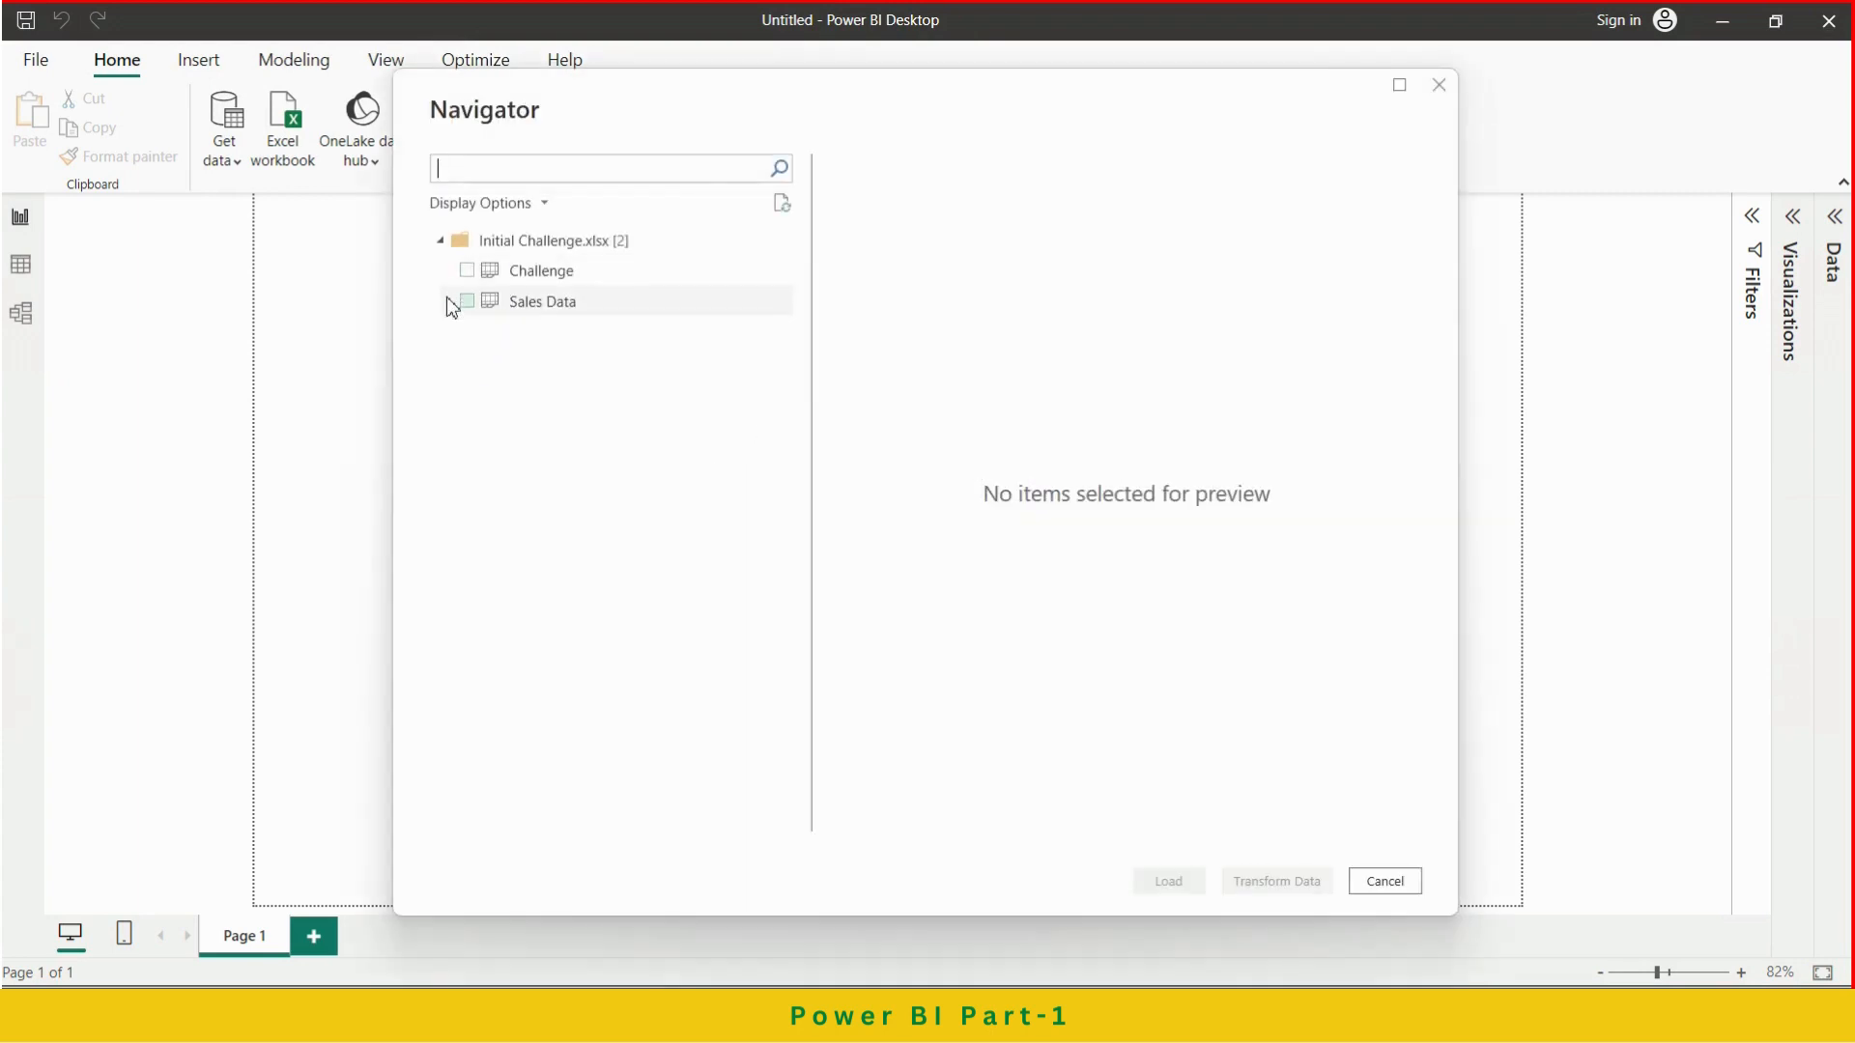
Preview and load the Sales Data sheet into the report, and expand the loaded table to list its fields
left_click(488, 306)
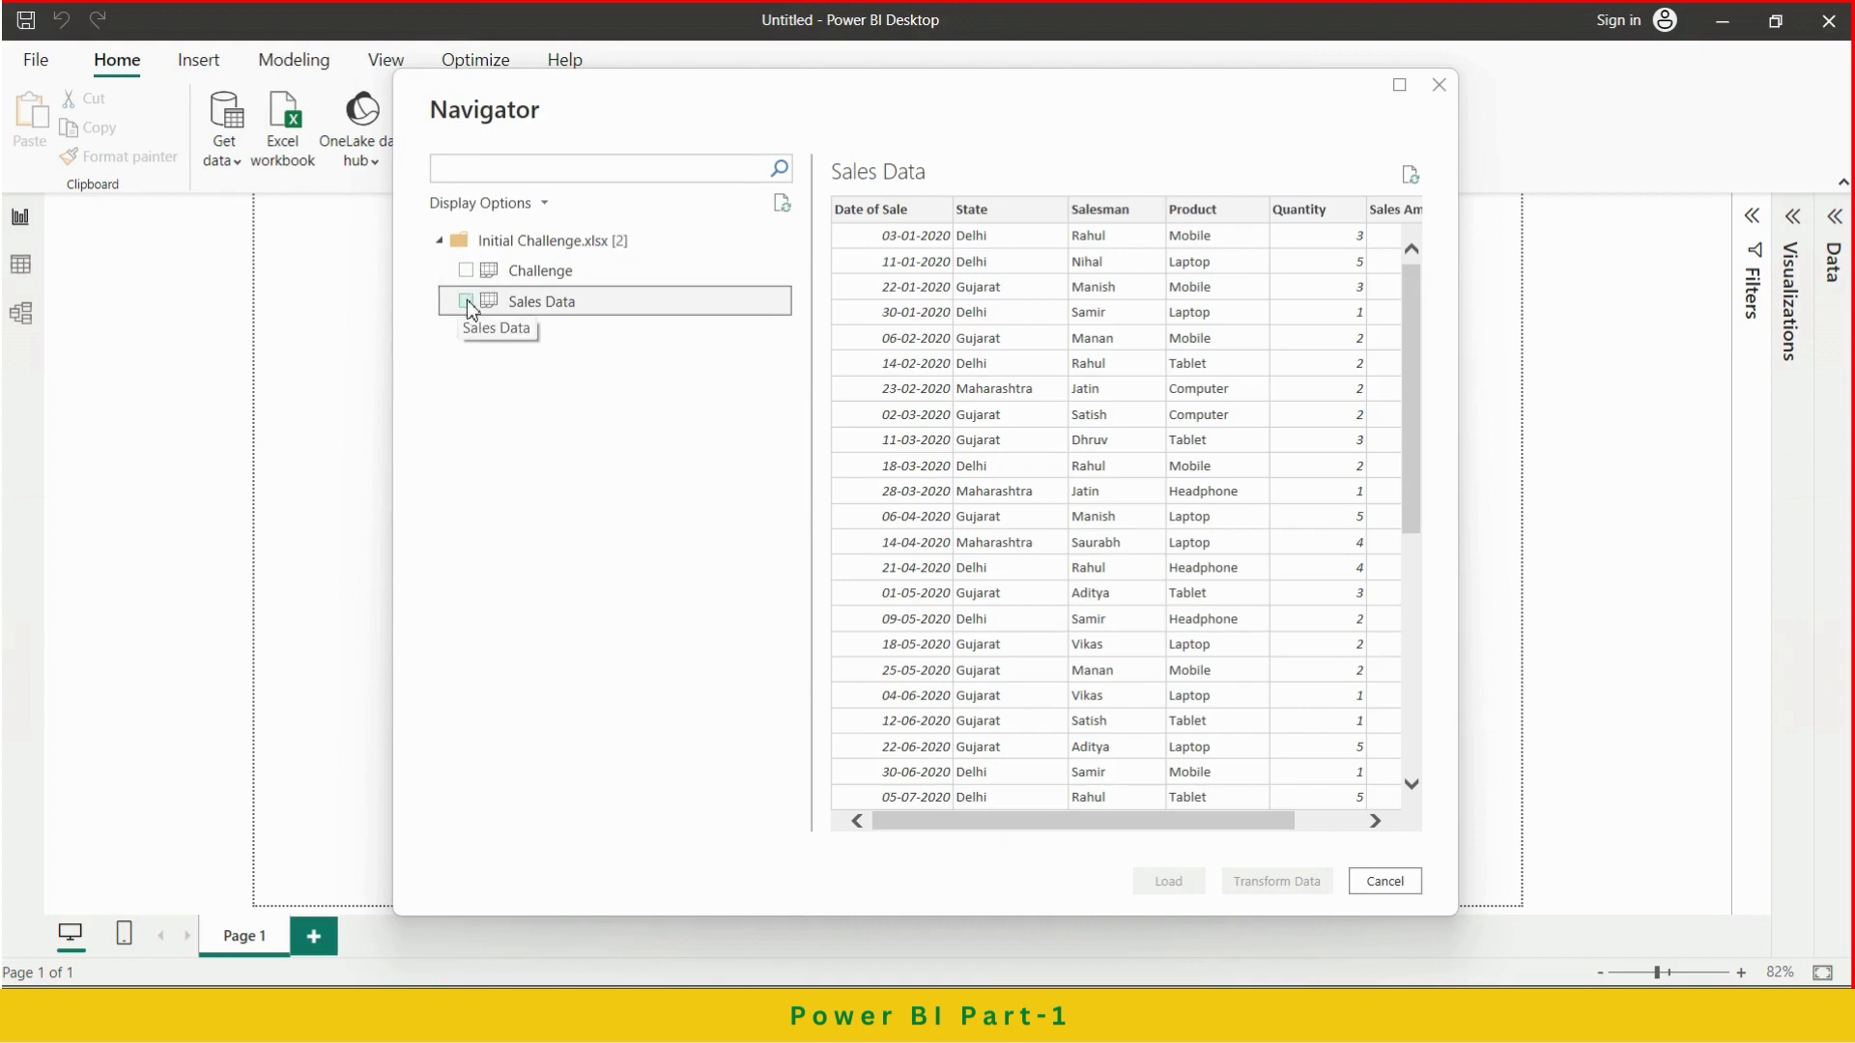
left_click(467, 302)
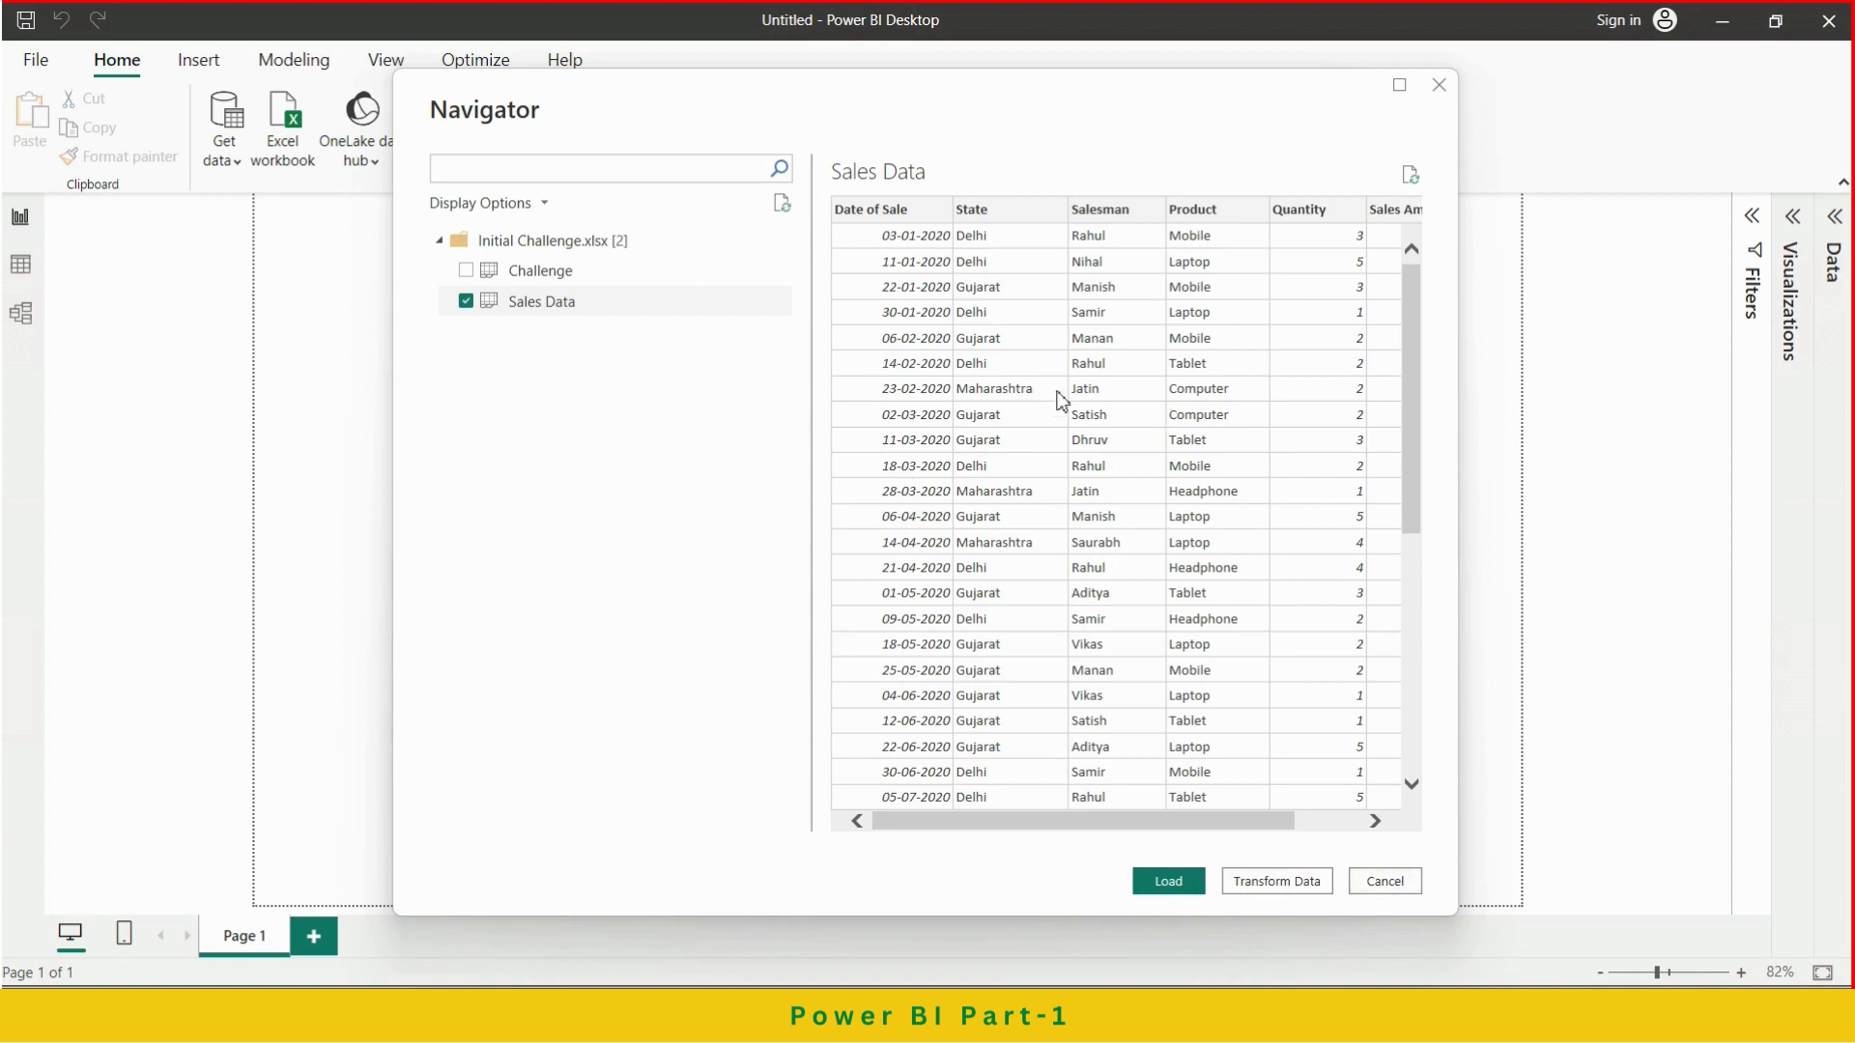
scroll(1085, 439, "down", 10)
scroll(1079, 515, "up", 10)
left_click(1170, 884)
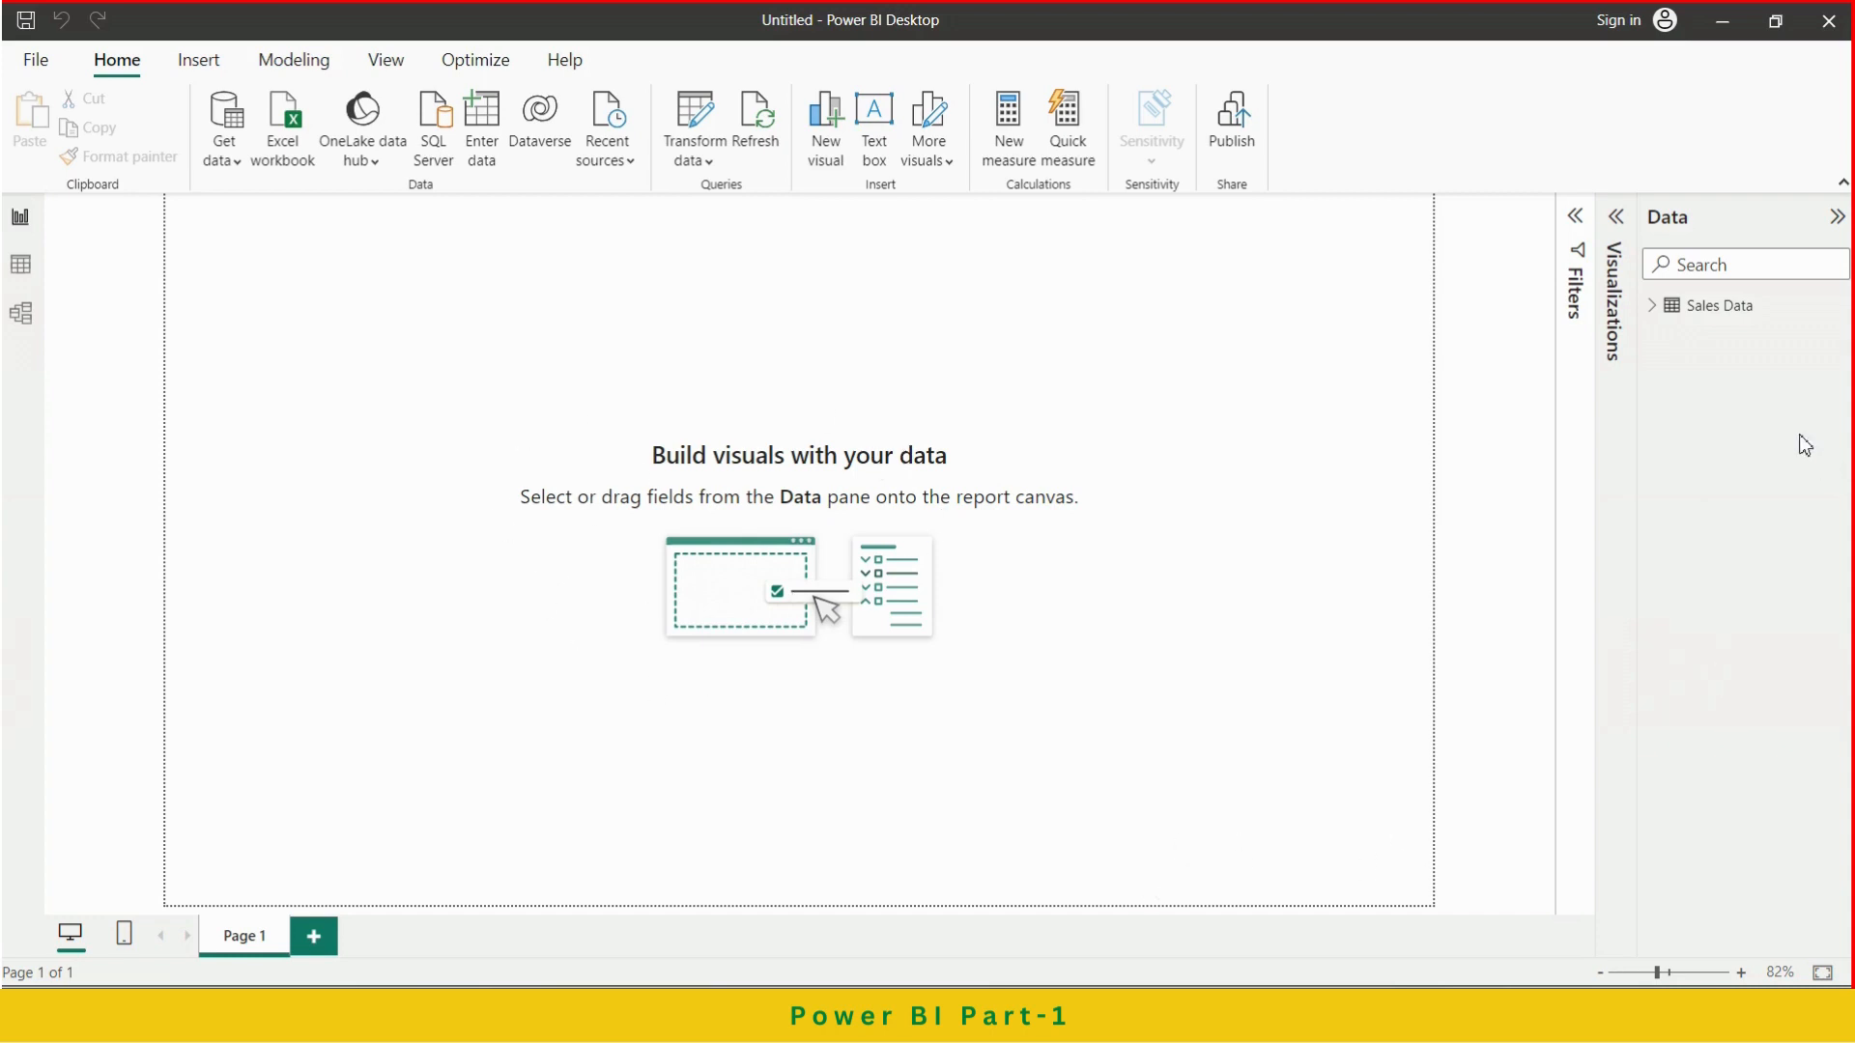
left_click(1711, 317)
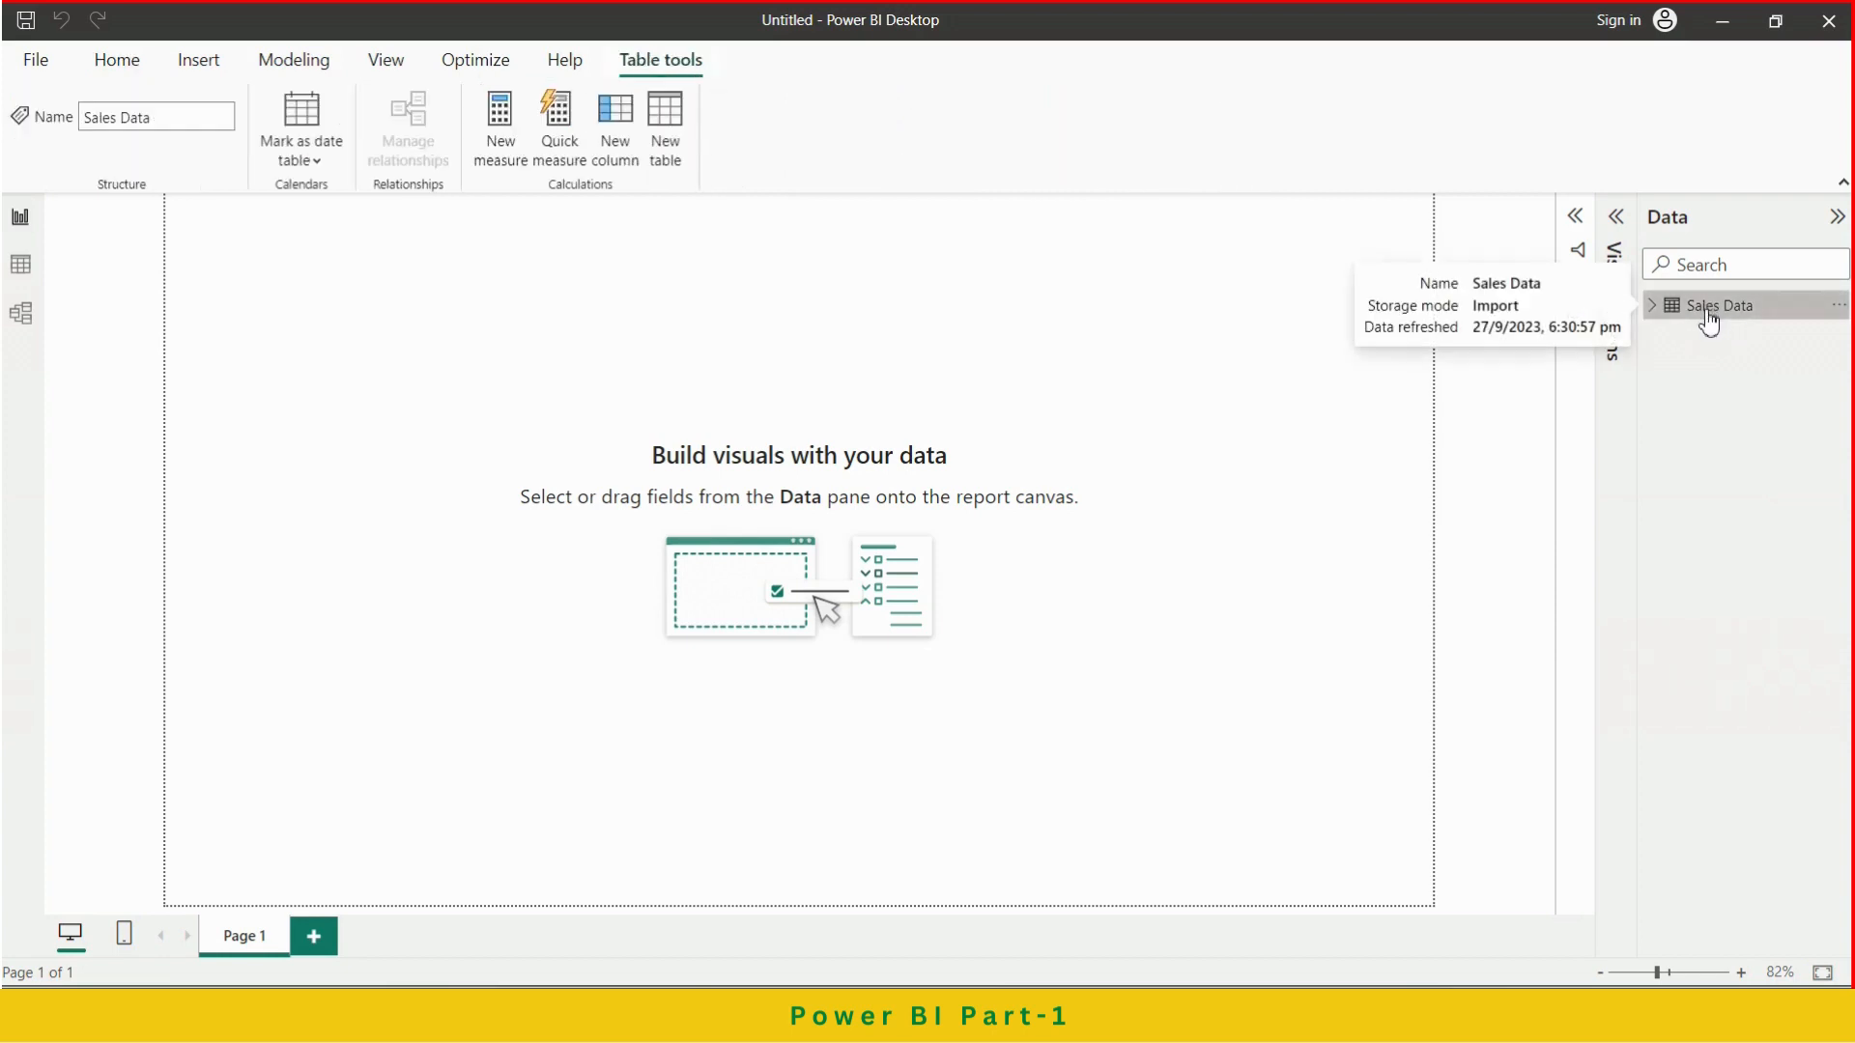
left_click(1654, 308)
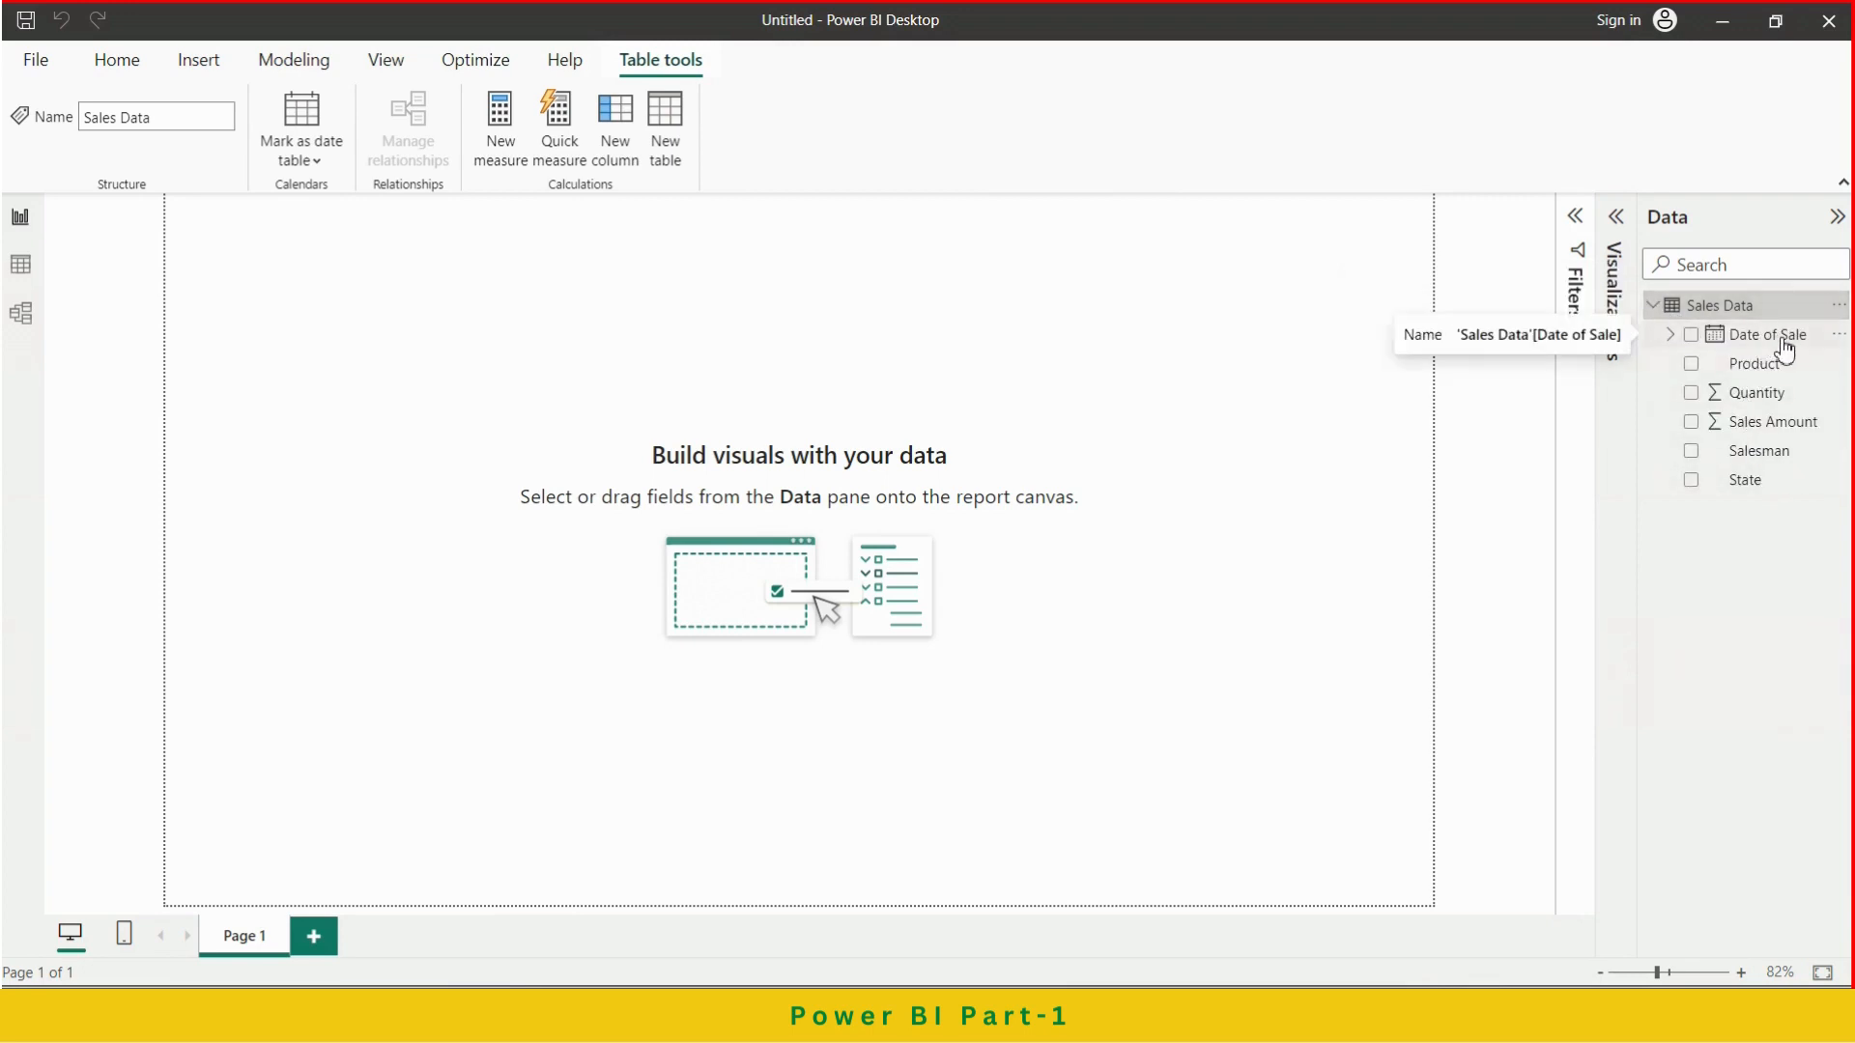
Switch to the Power BI Training meeting in Microsoft Teams, mute all attendees and return to Power BI Desktop
key("alt+Tab")
key("alt+Tab")
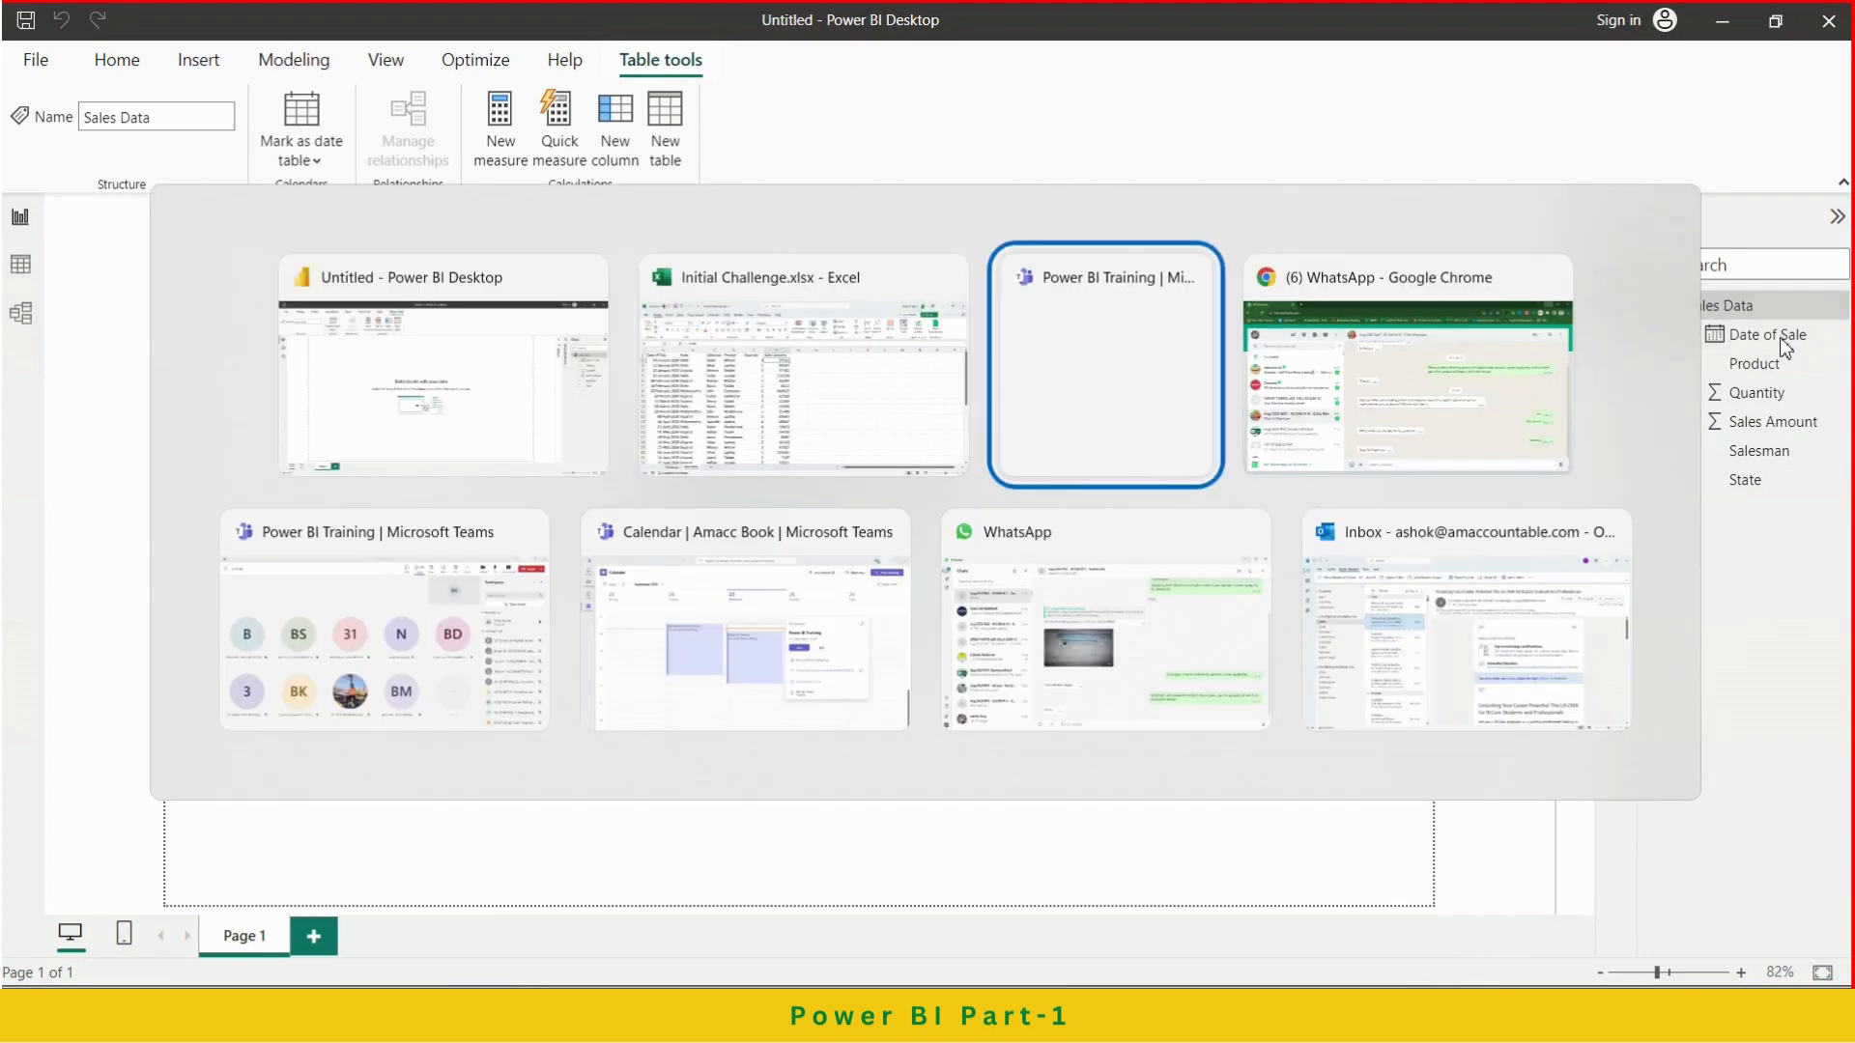
key("alt+Tab")
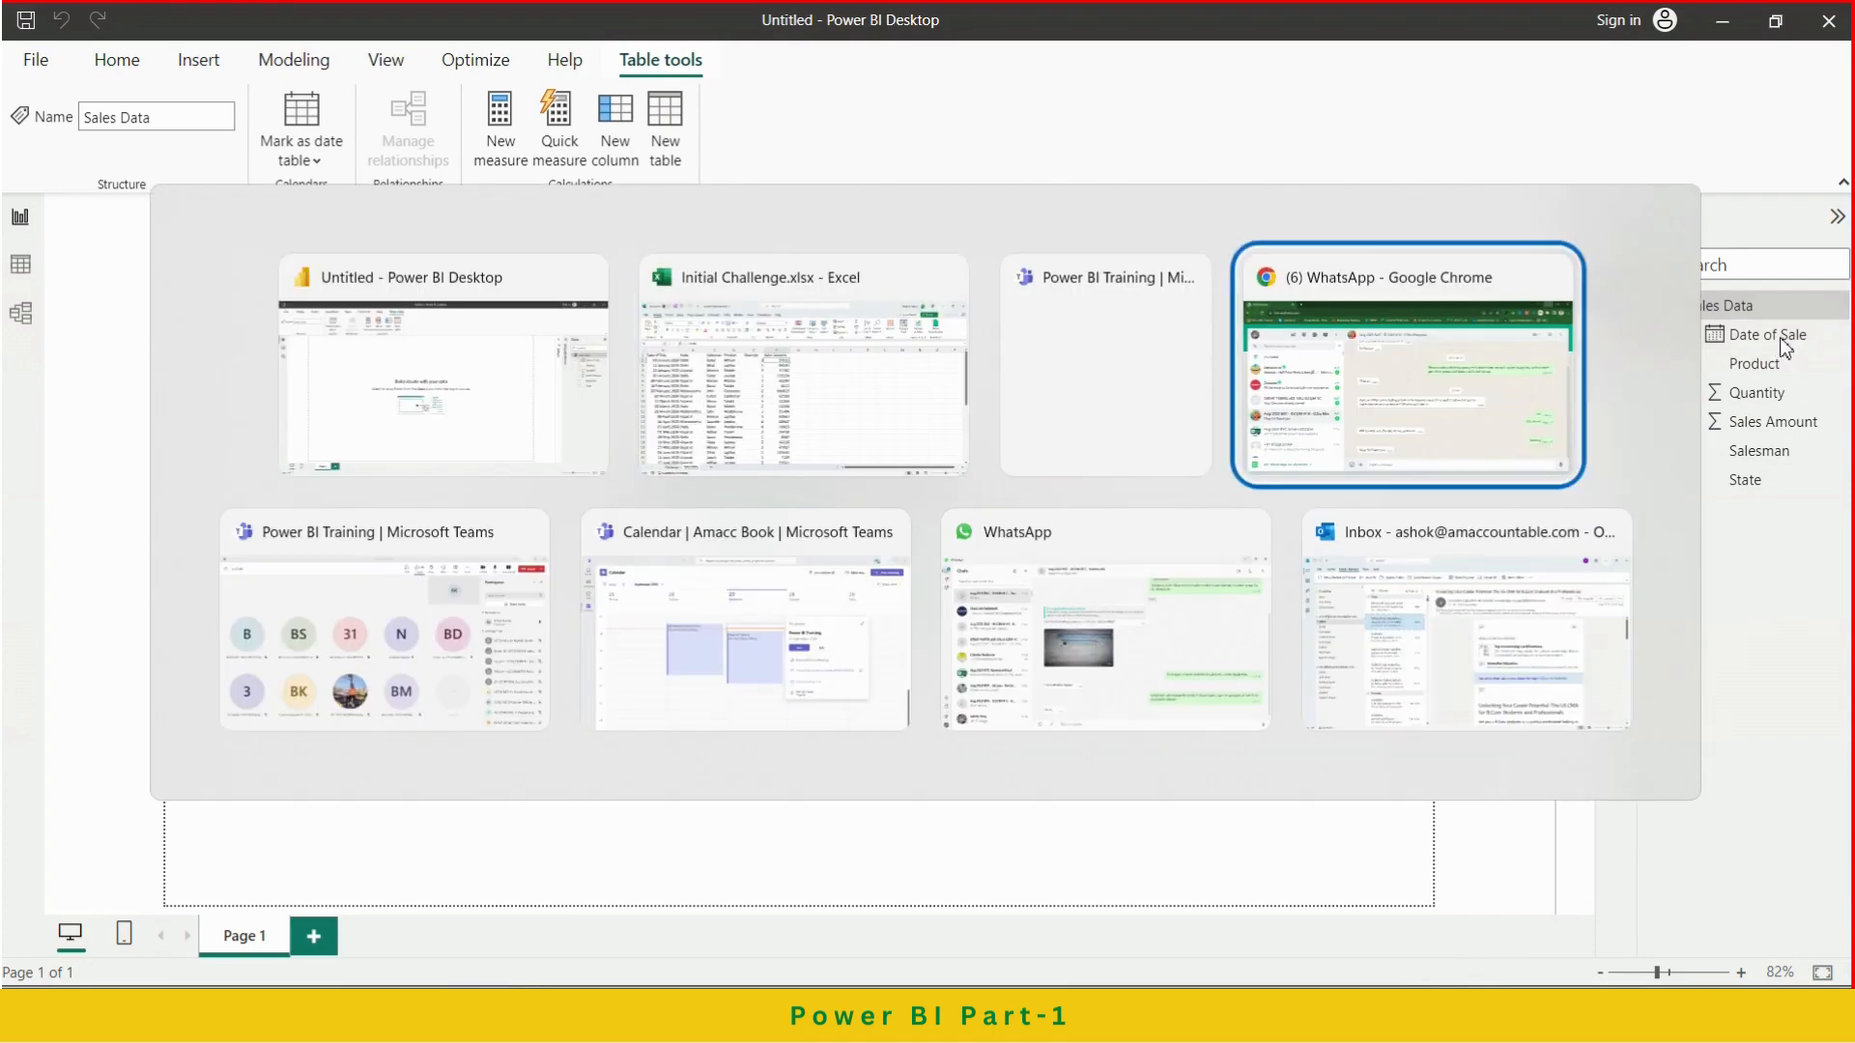
key("alt+Tab")
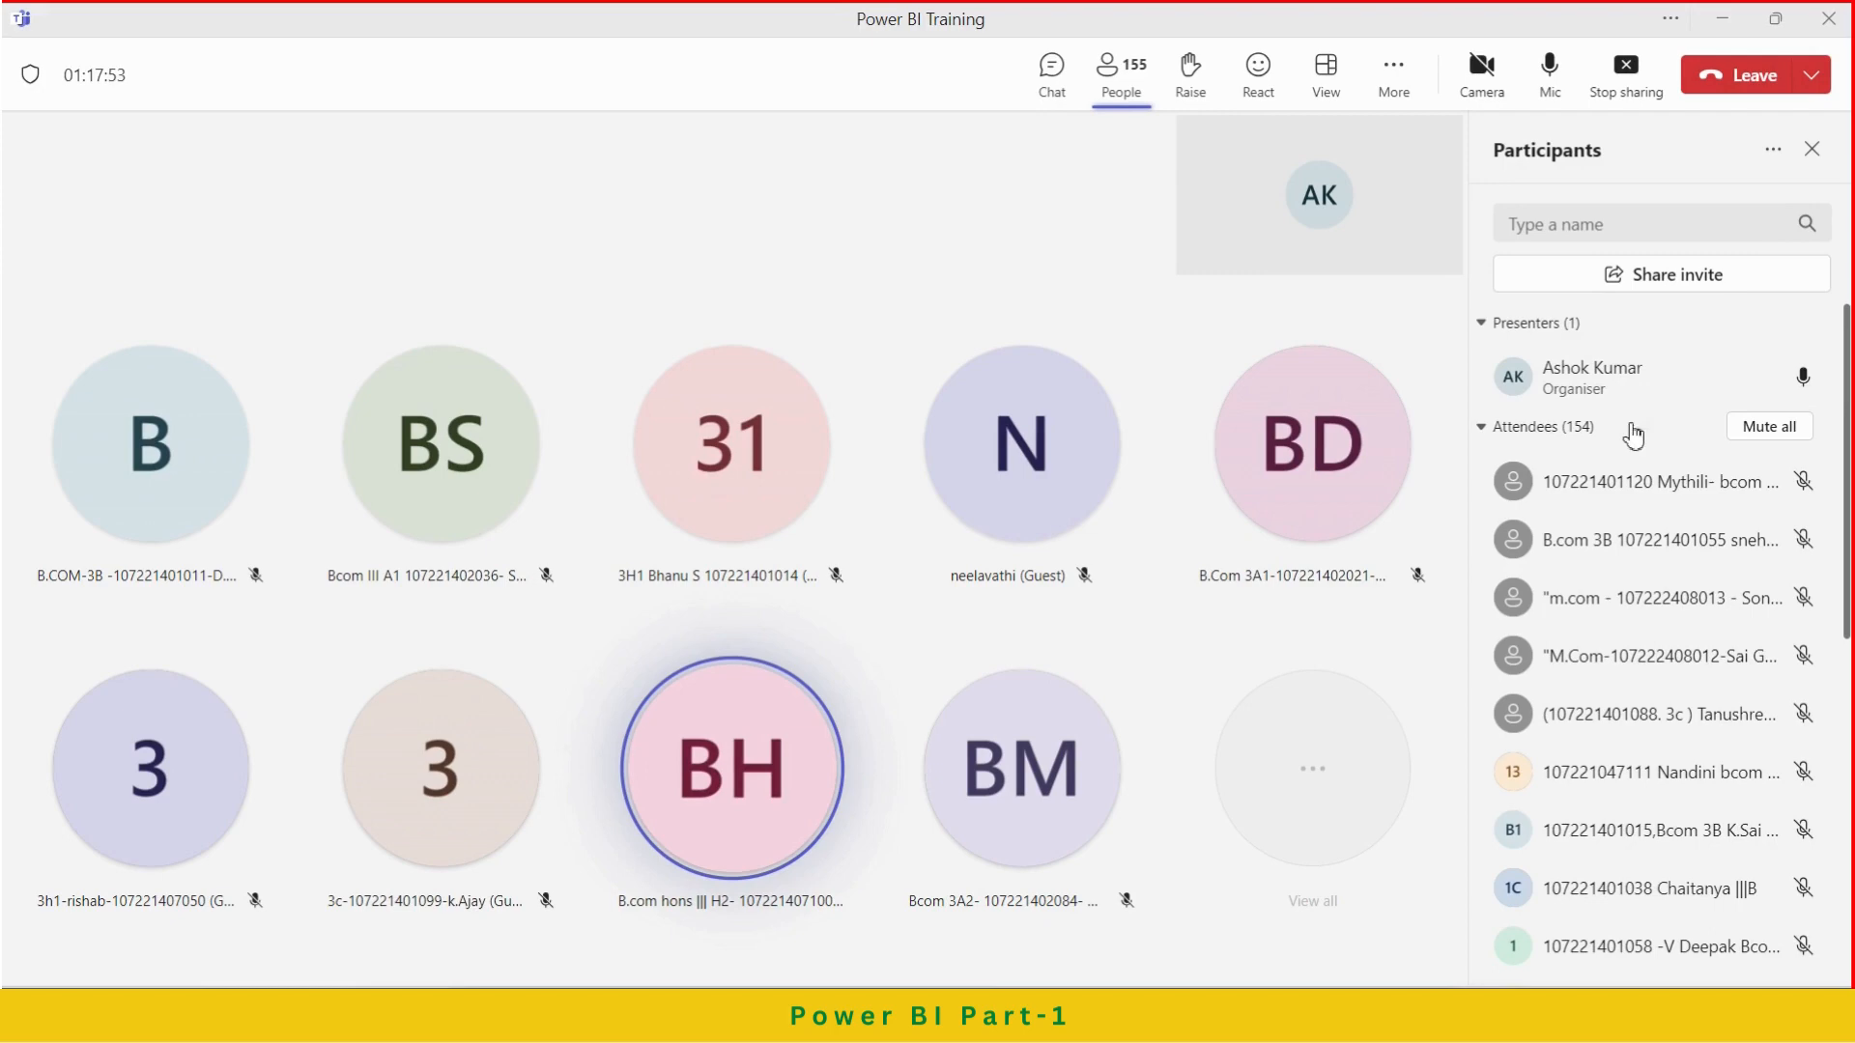
left_click(1782, 423)
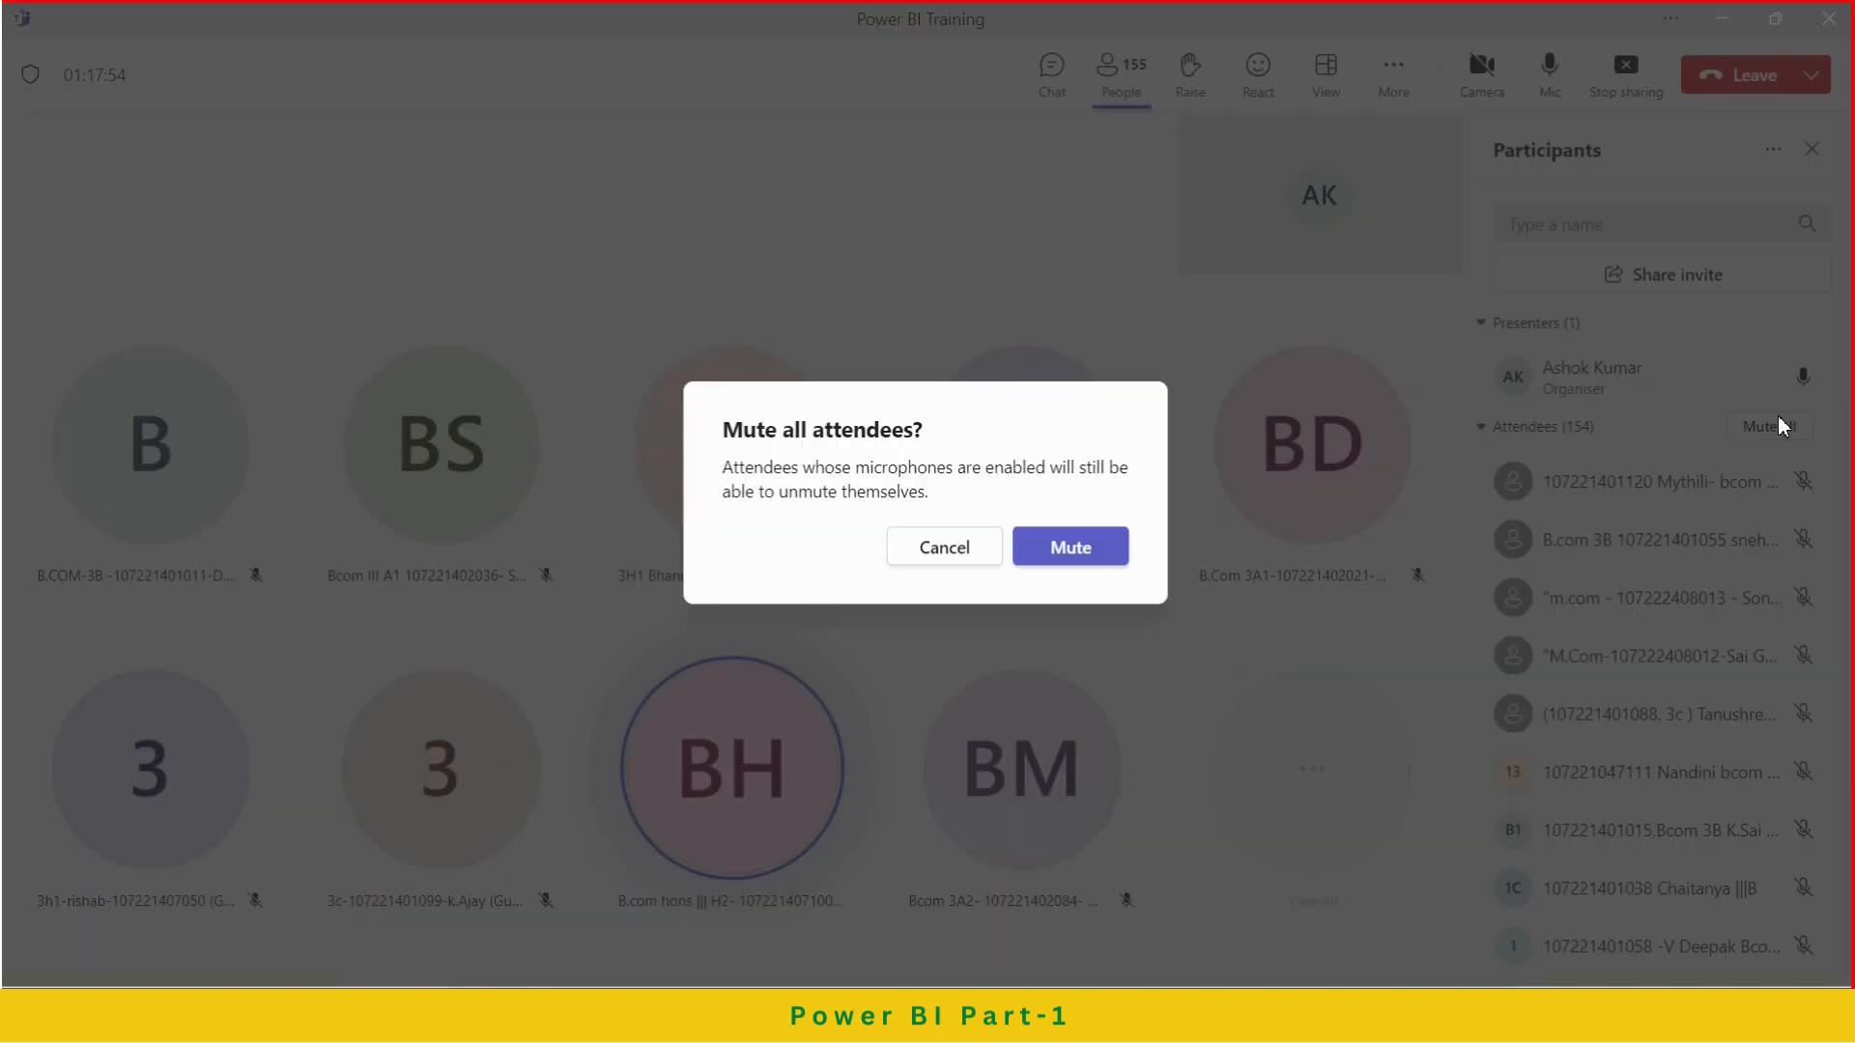
left_click(1098, 548)
key("alt+Tab")
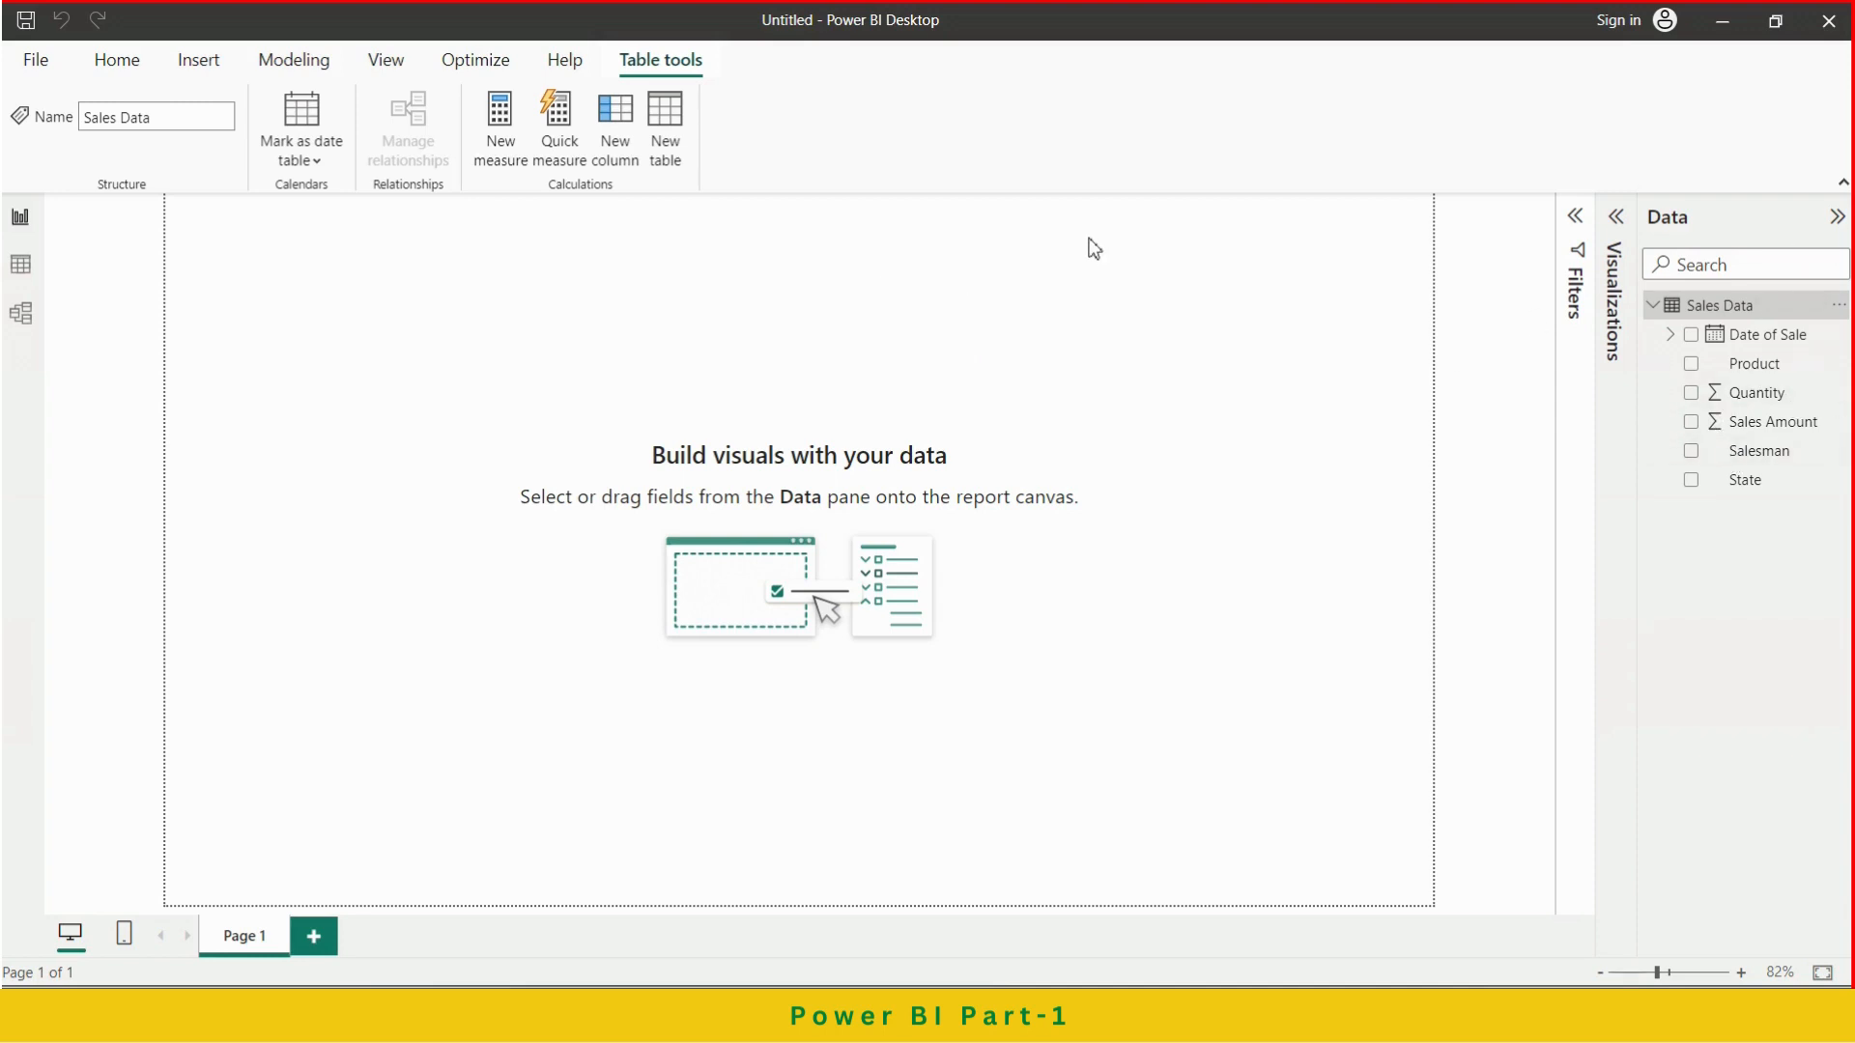
Show the available visualizations and place the Sales Amount field on the empty report canvas as a column chart
left_click(1617, 219)
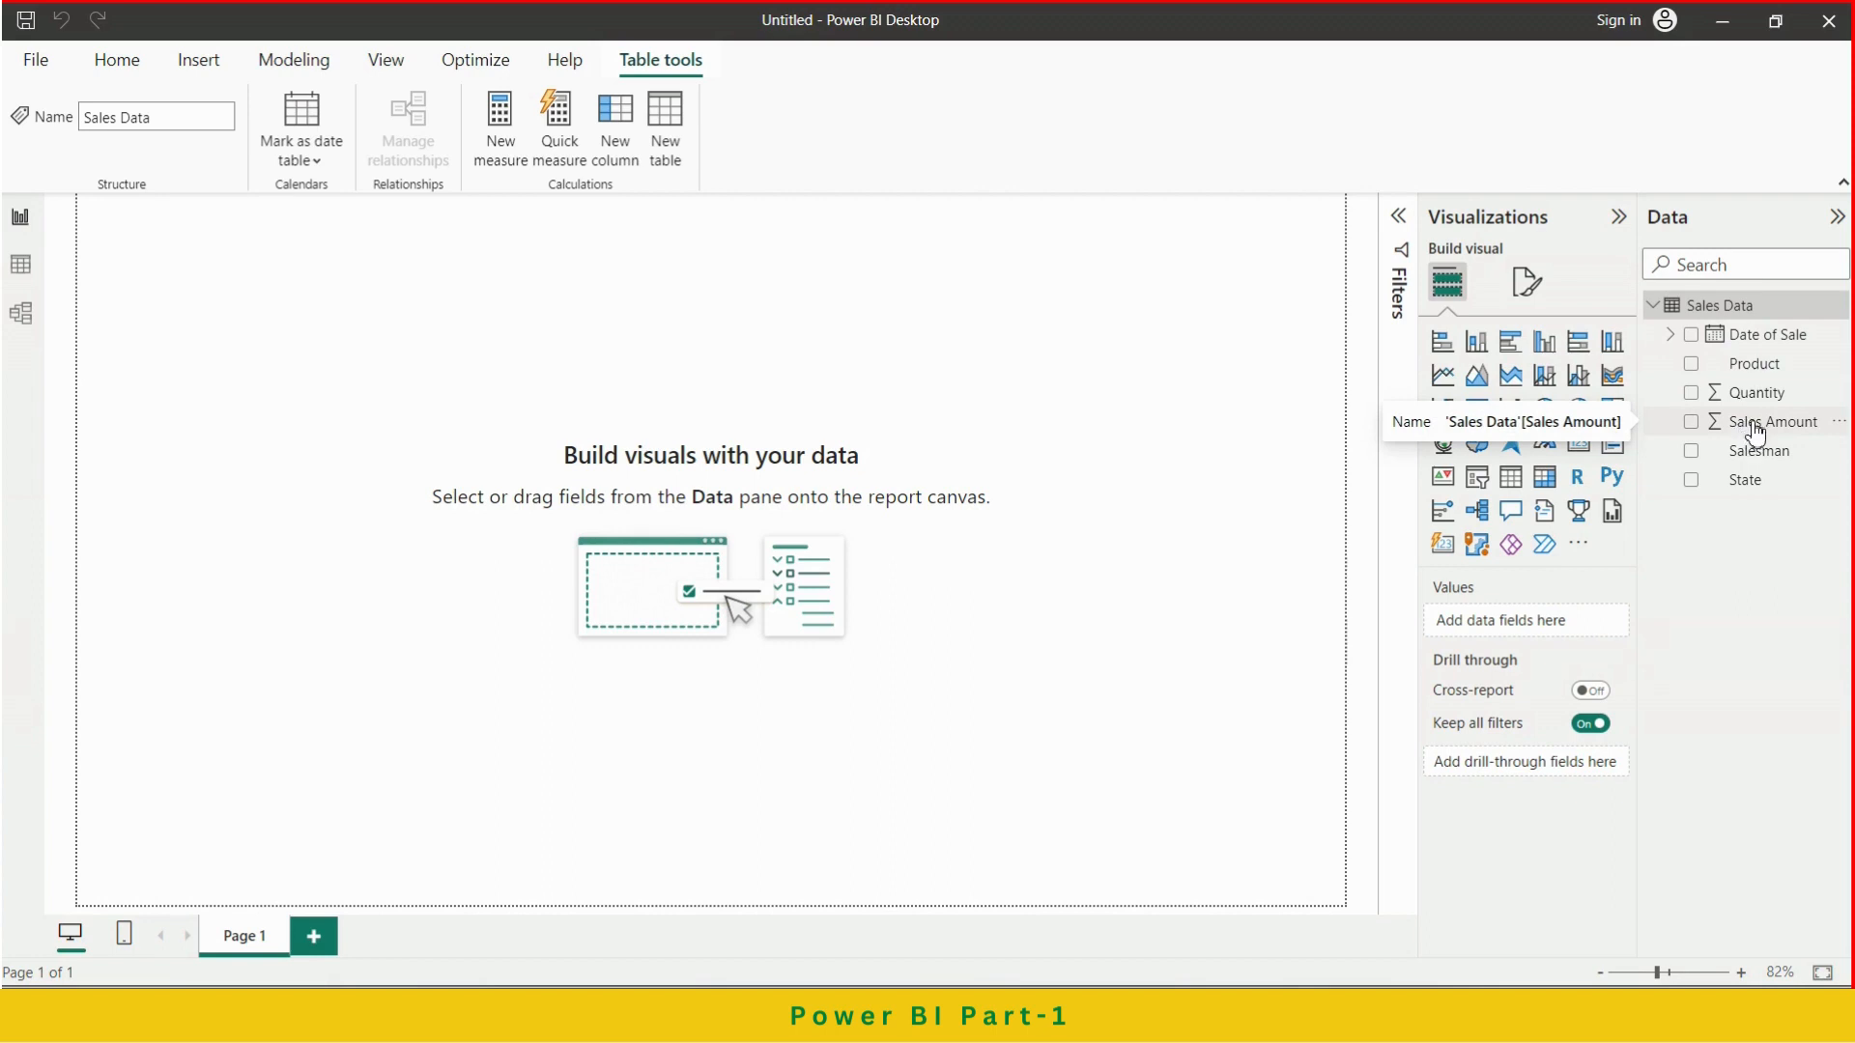
left_click(1669, 435)
left_click_drag(1668, 435, 858, 416)
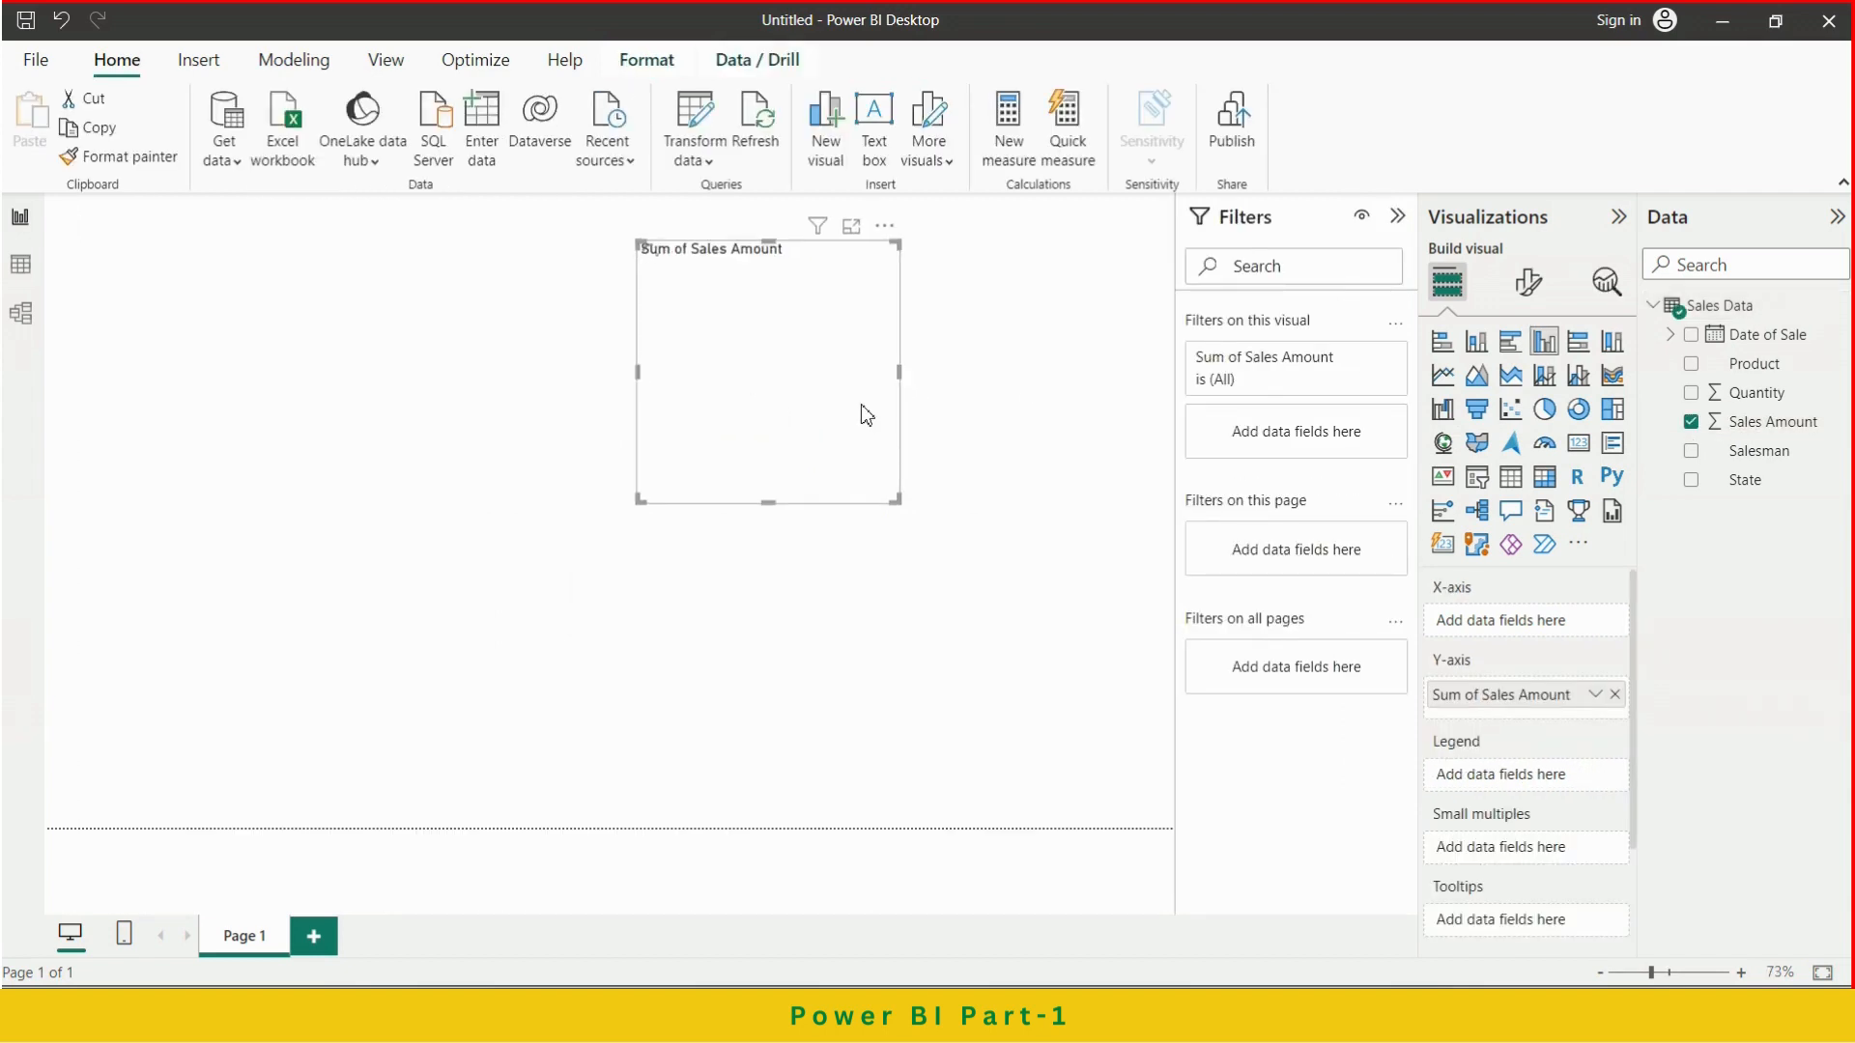
left_click(1398, 217)
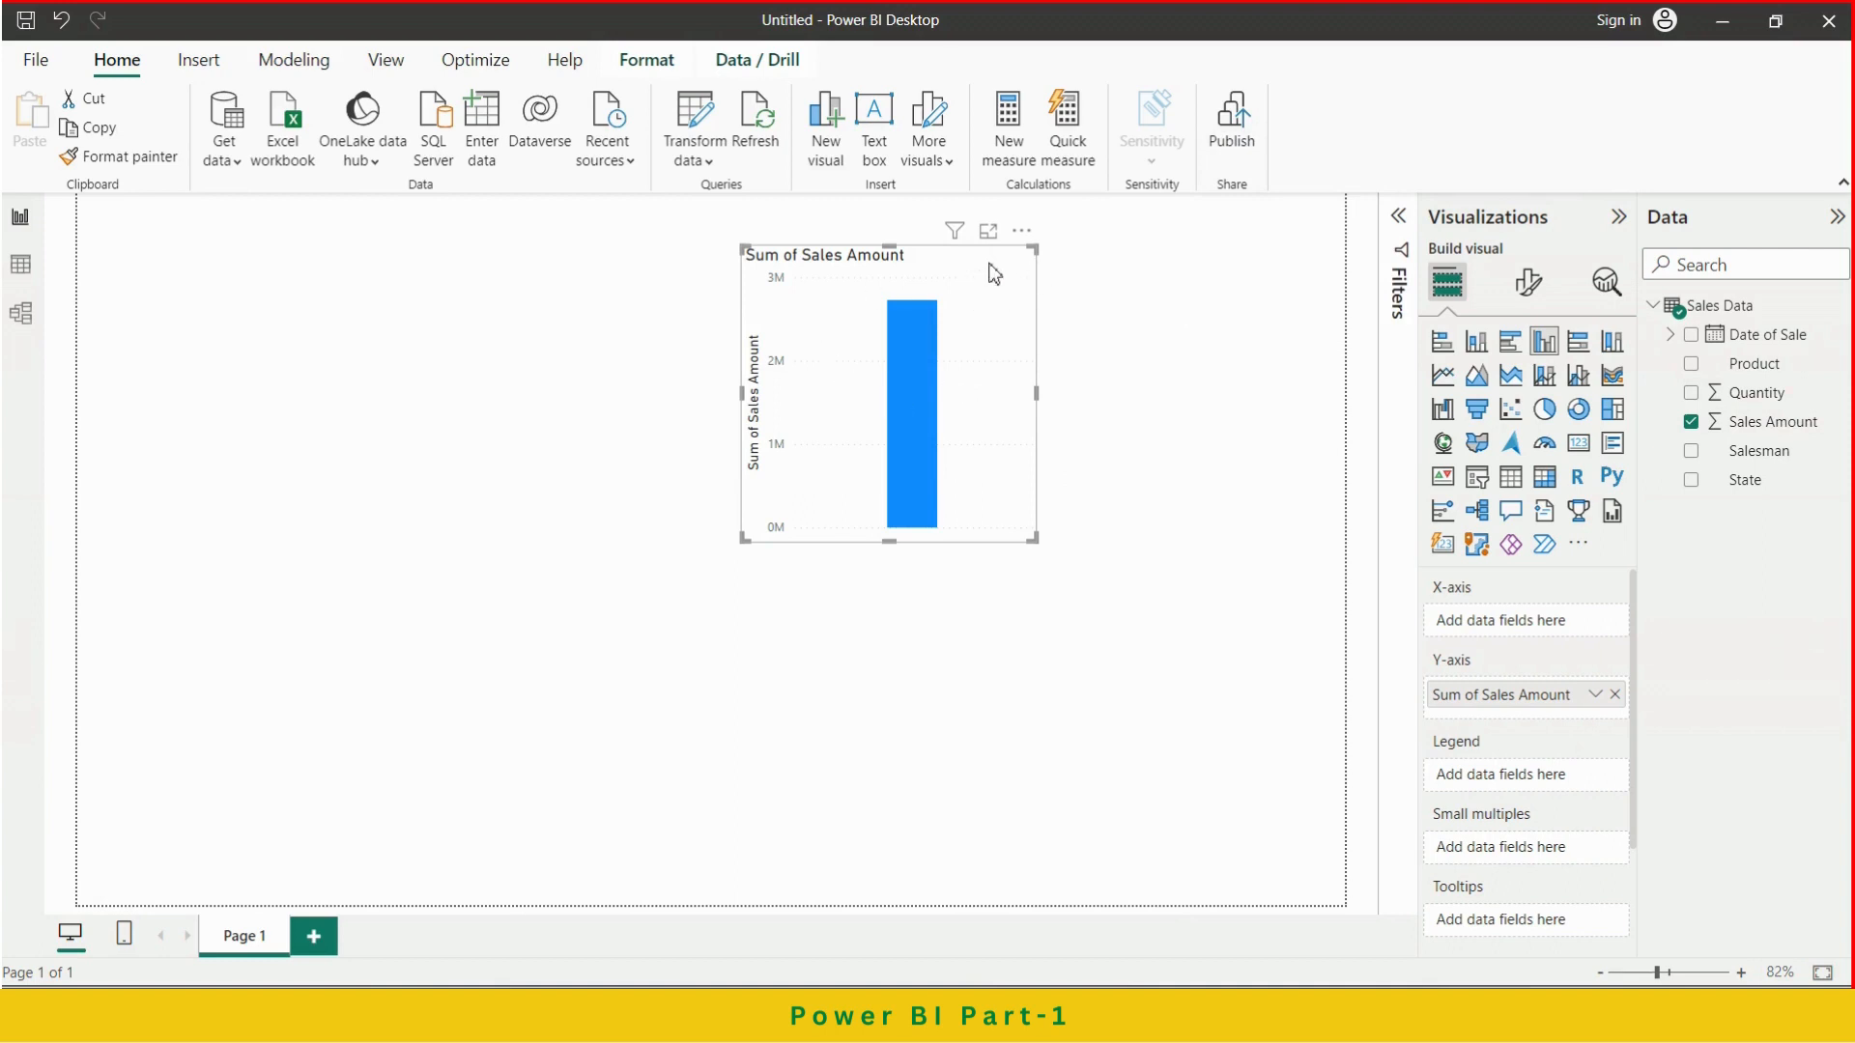
Make the Sum of Sales Amount chart slightly shorter and reposition it in the right half of the report page
left_click_drag(989, 269, 956, 301)
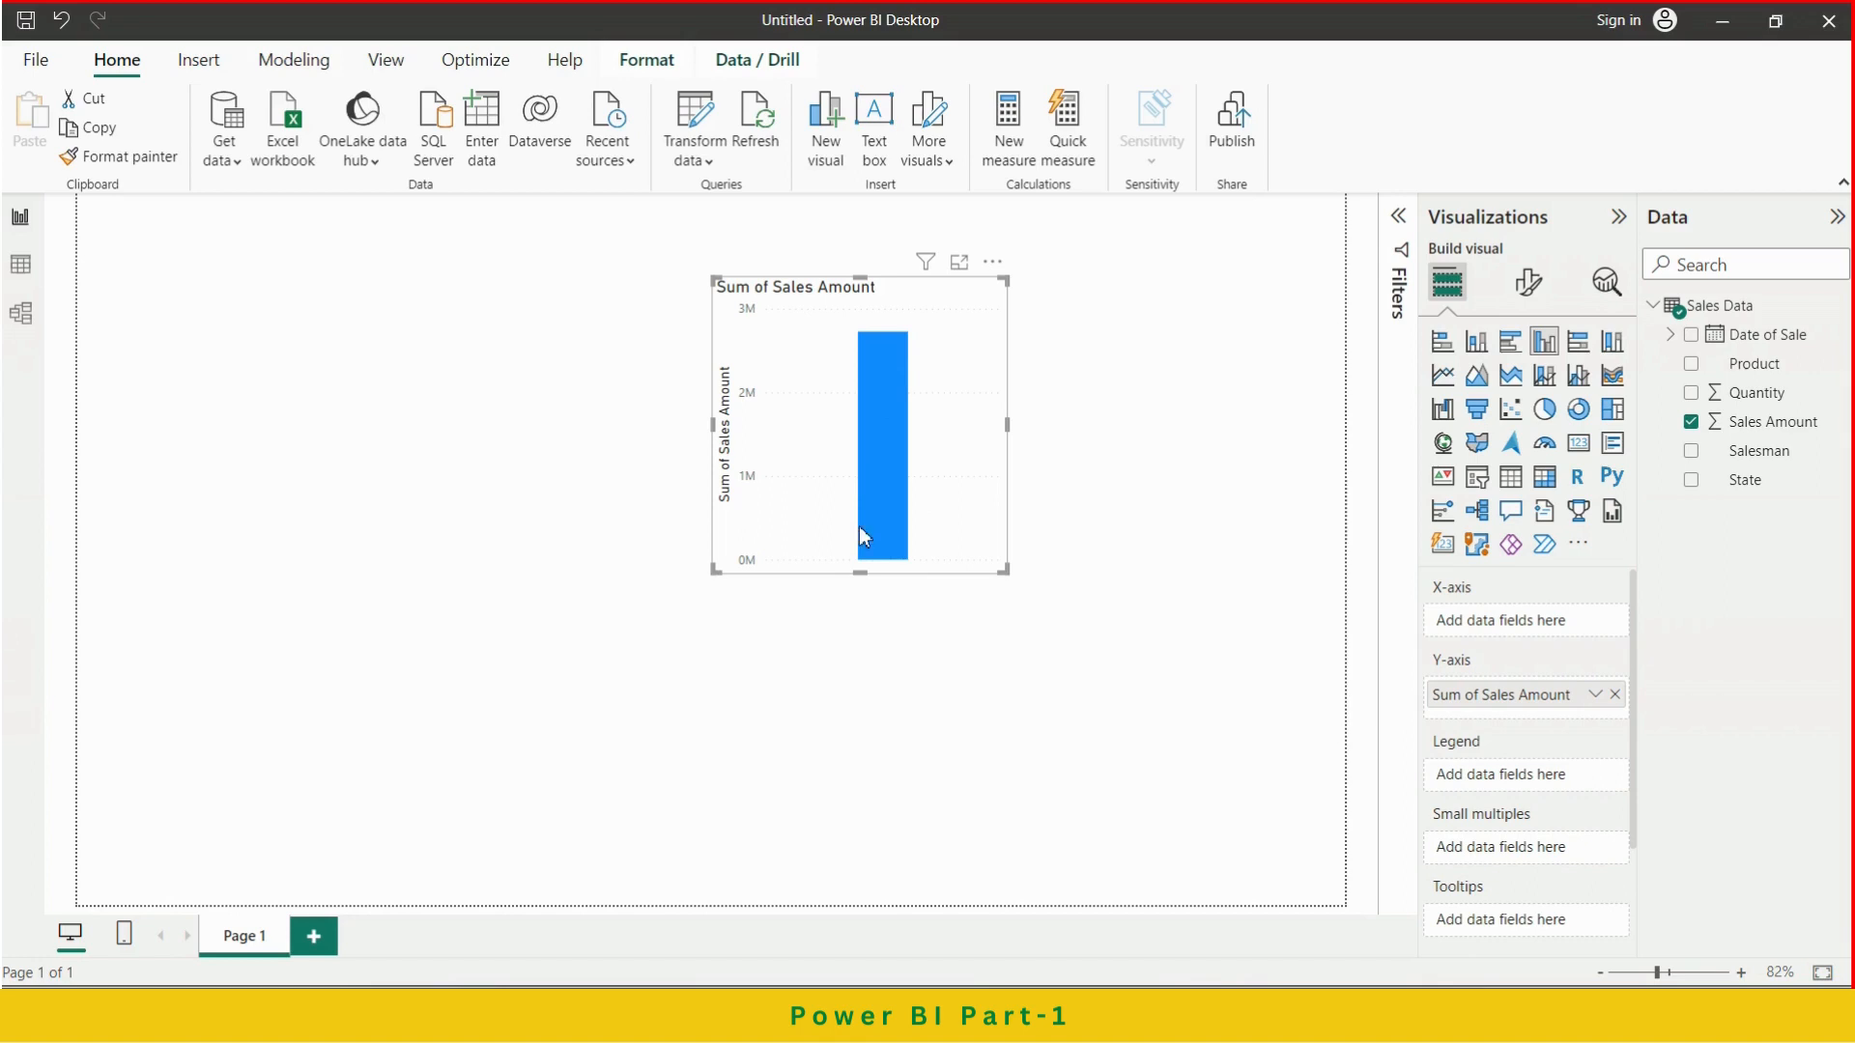
mouse_move(865, 537)
mouse_move(1005, 571)
left_mouse_down()
mouse_move(1084, 675)
mouse_move(1005, 548)
left_mouse_up()
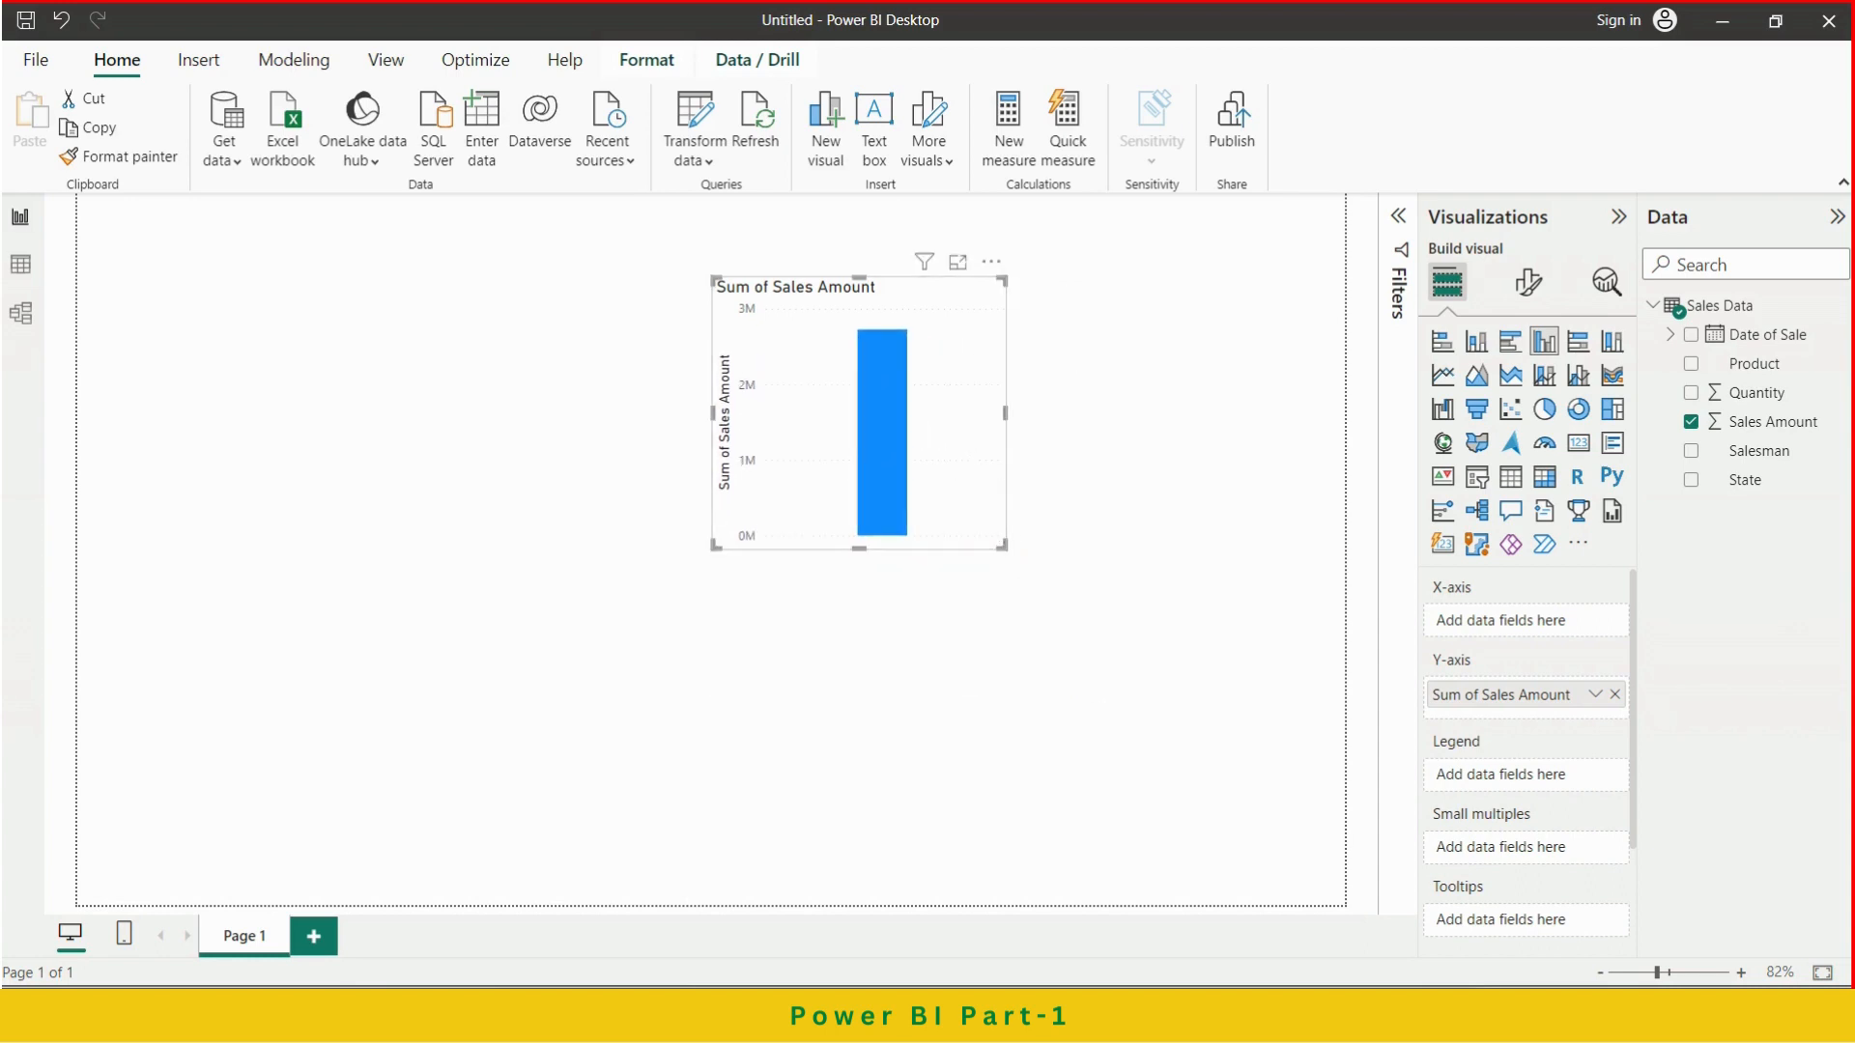
left_click_drag(932, 385, 1059, 406)
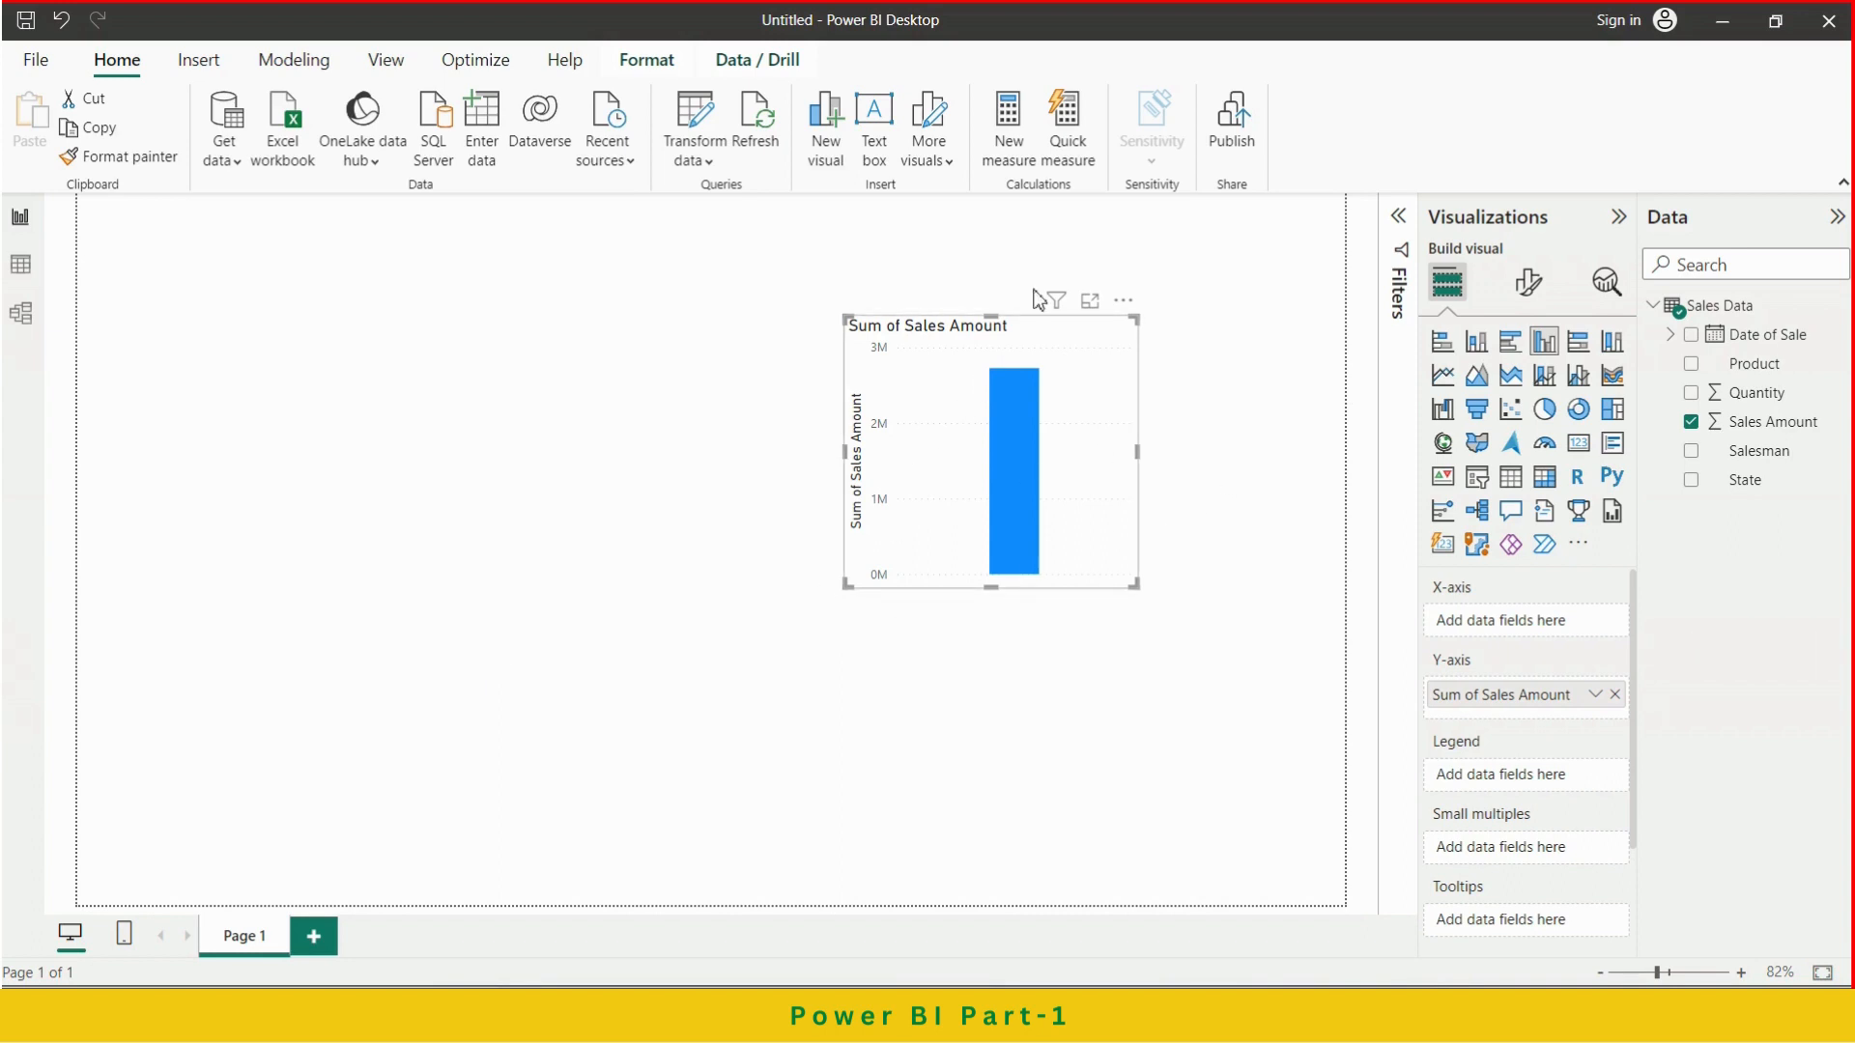
Place the State field on the empty canvas area beside the sales chart as a separate map visual
mouse_move(1011, 489)
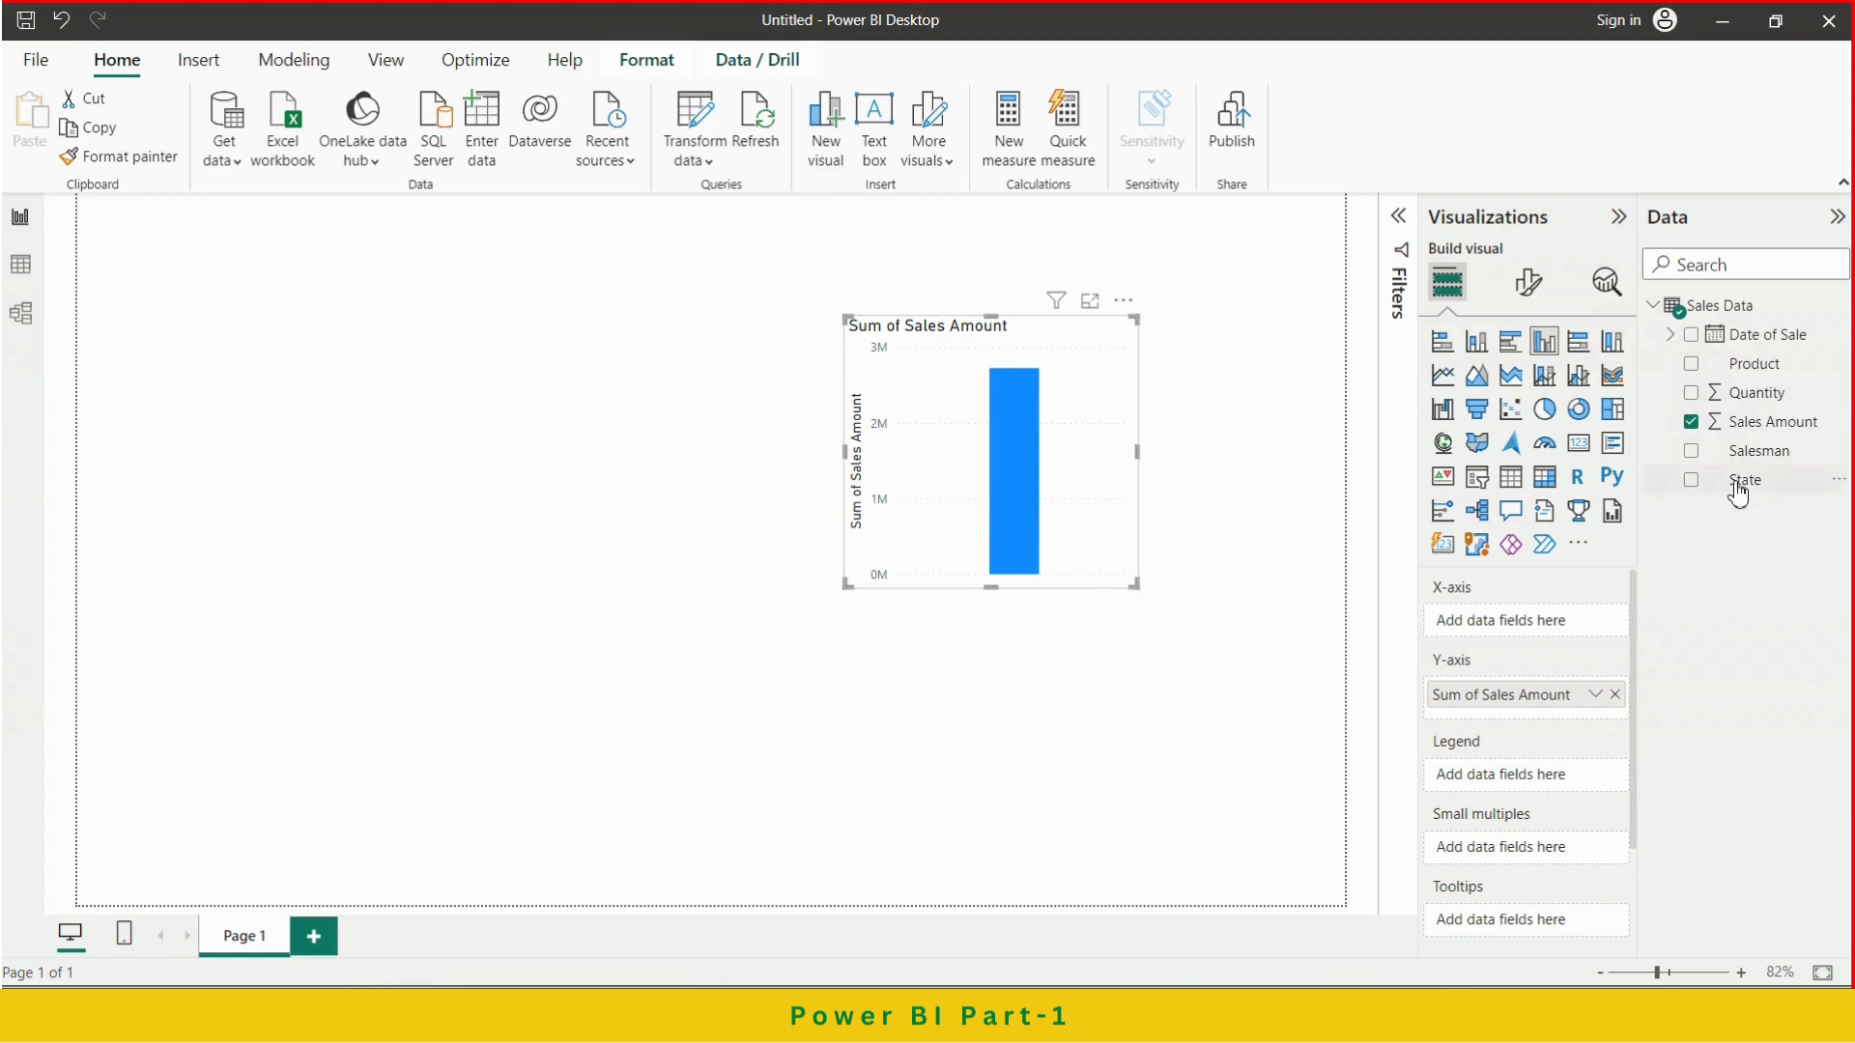
left_click_drag(1739, 488, 641, 534)
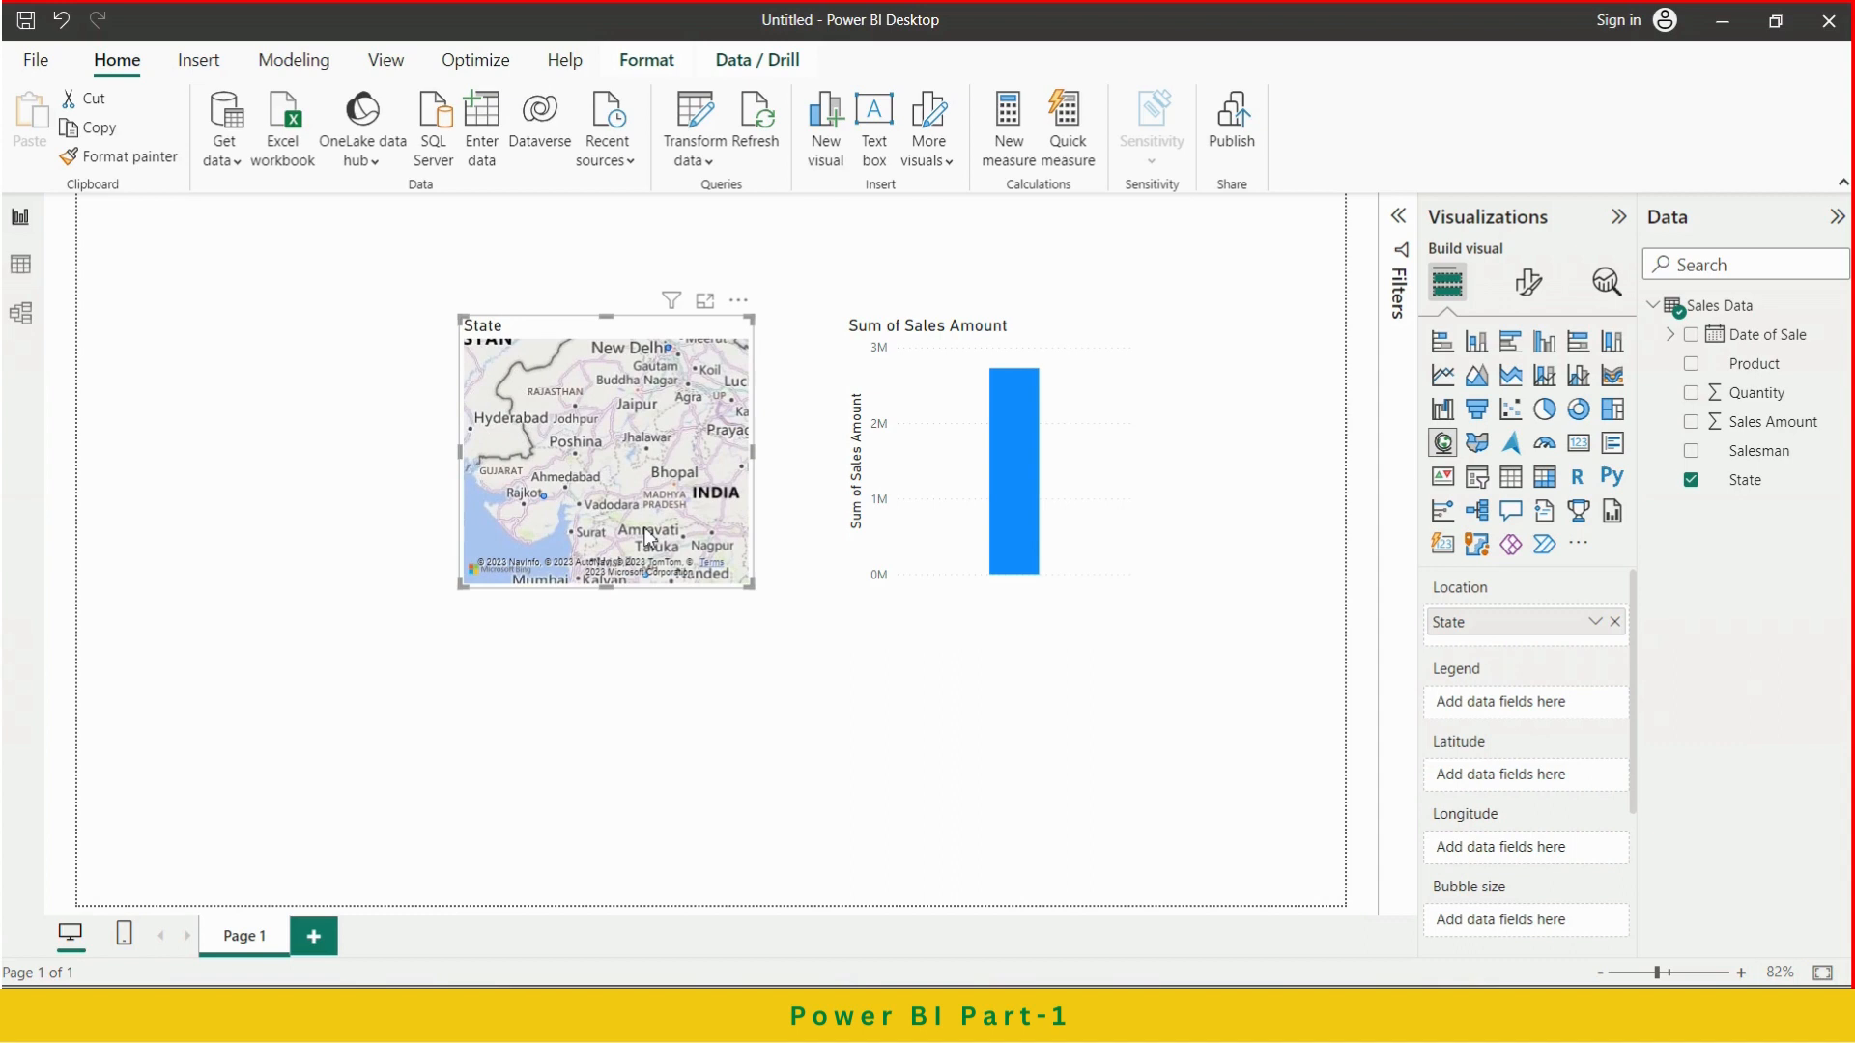
Delete the State map visual and select the Sum of Sales Amount chart
key("Delete")
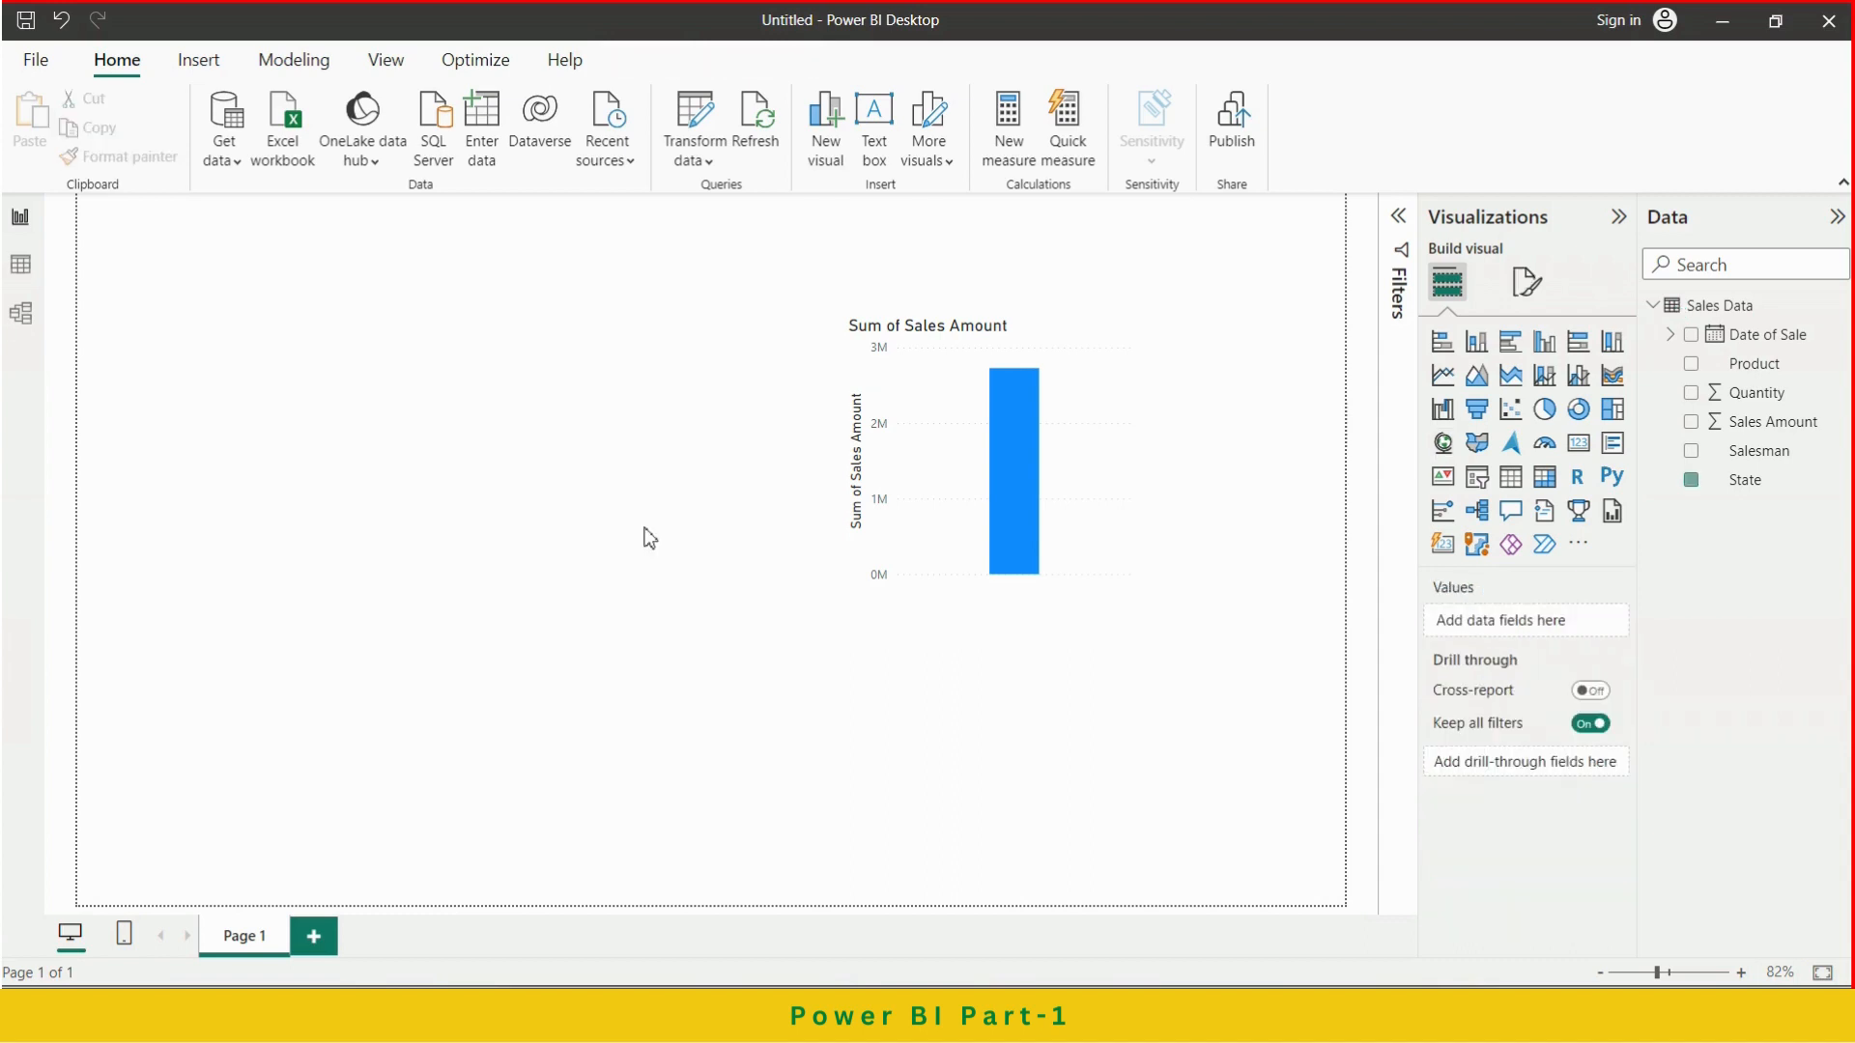
left_click(1092, 428)
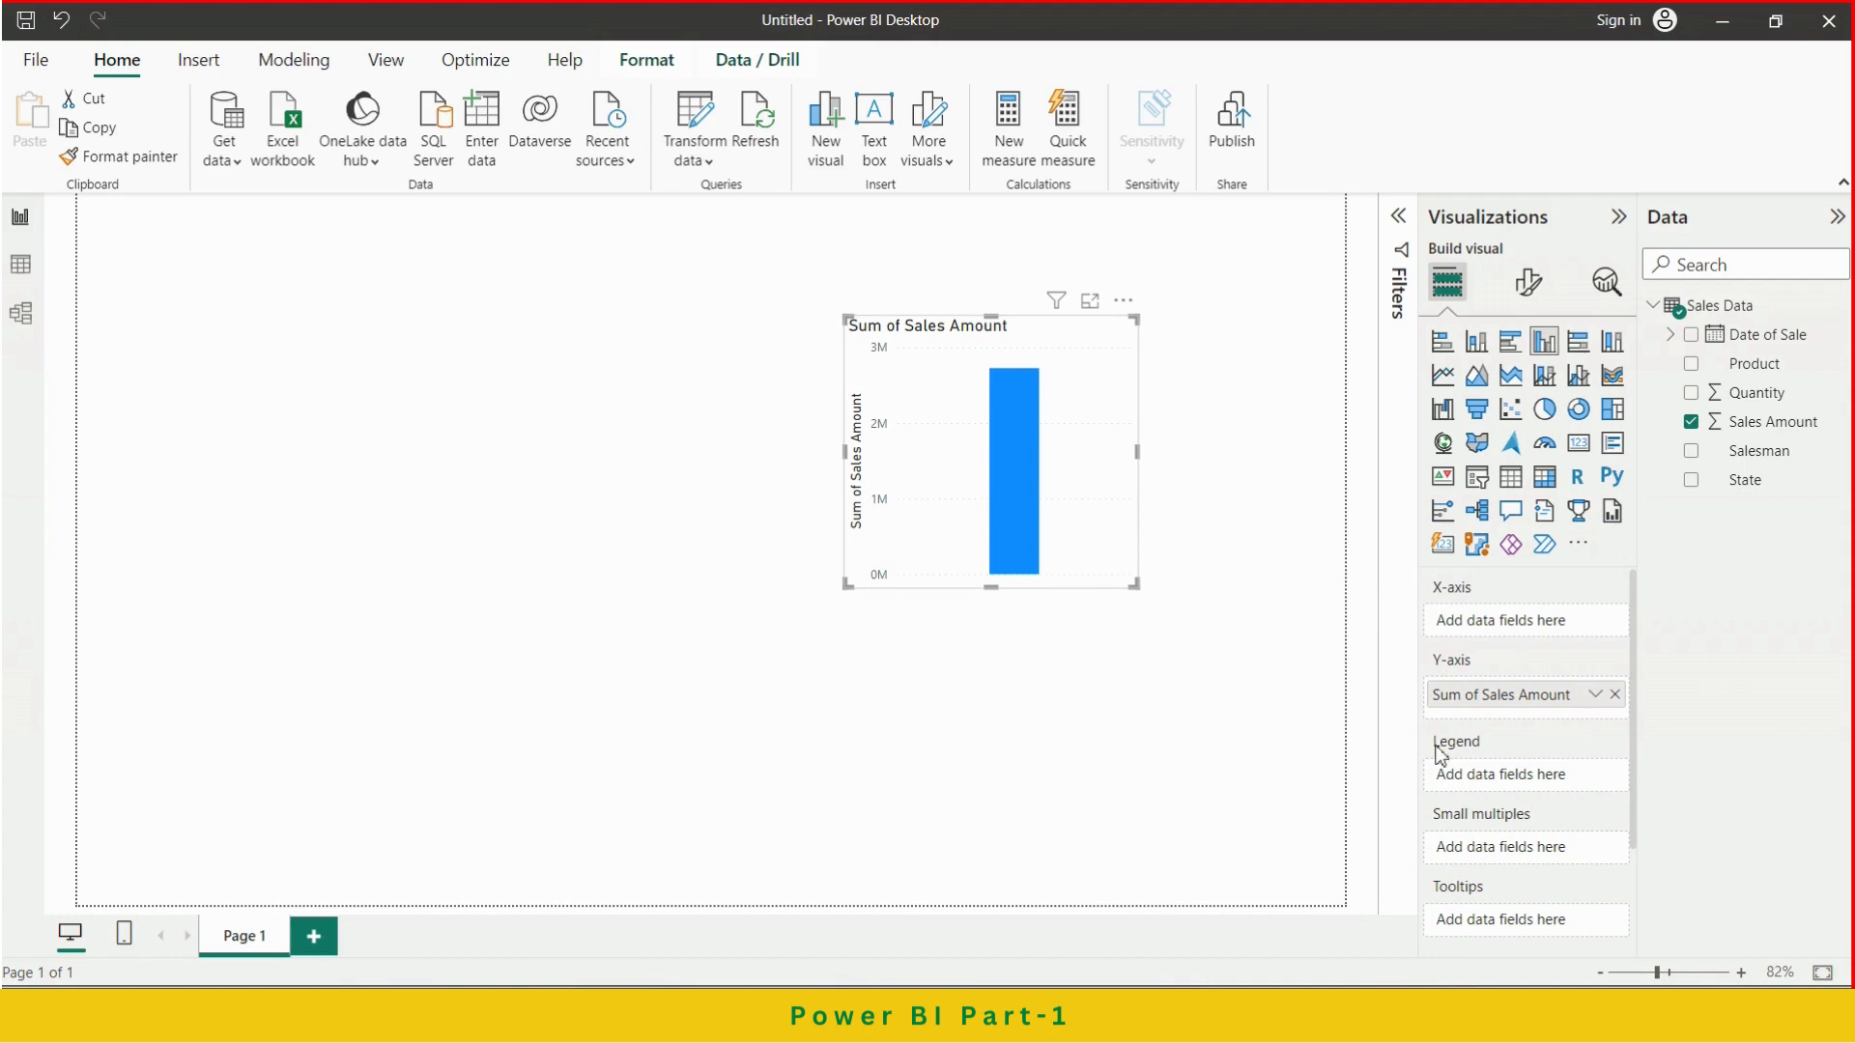
Examine the selected chart's field wells from X-axis to Drill through, along with its formatting and analytics options
scroll(1489, 759, "down", 1)
scroll(1489, 759, "down", 1)
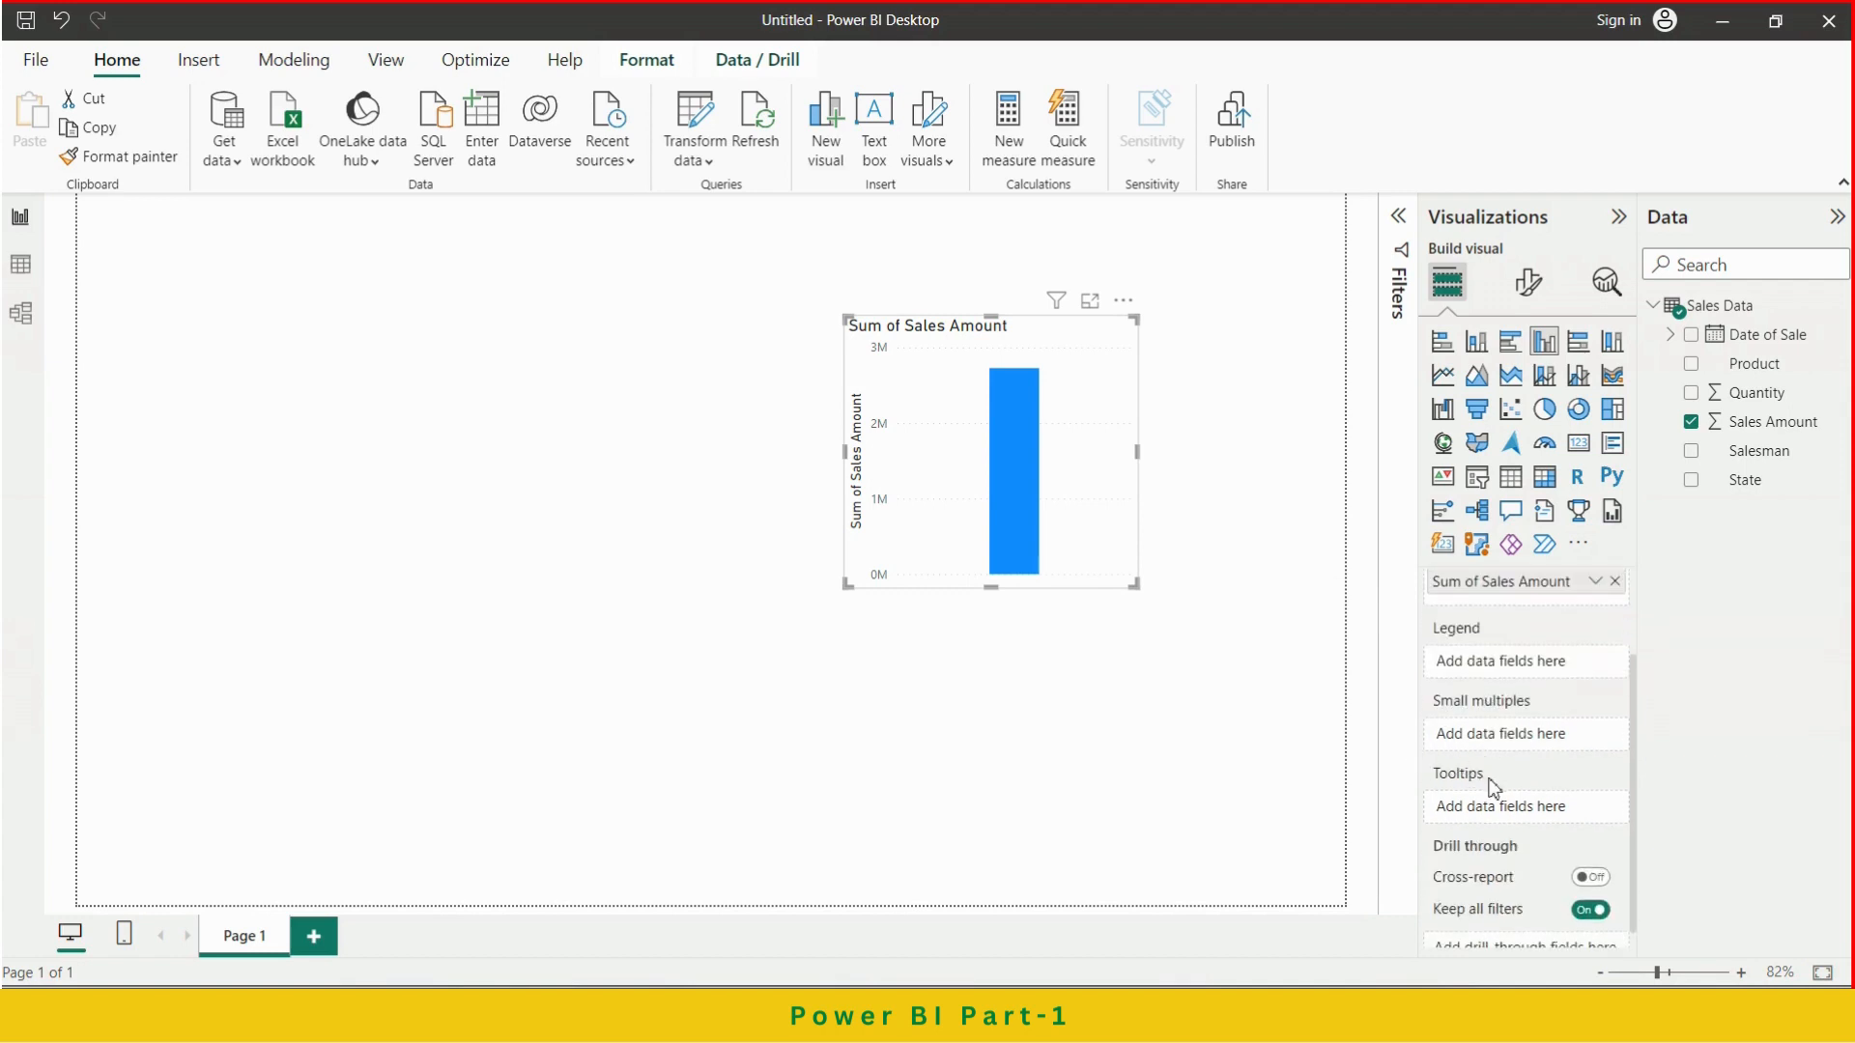
scroll(1517, 797, "down", 1)
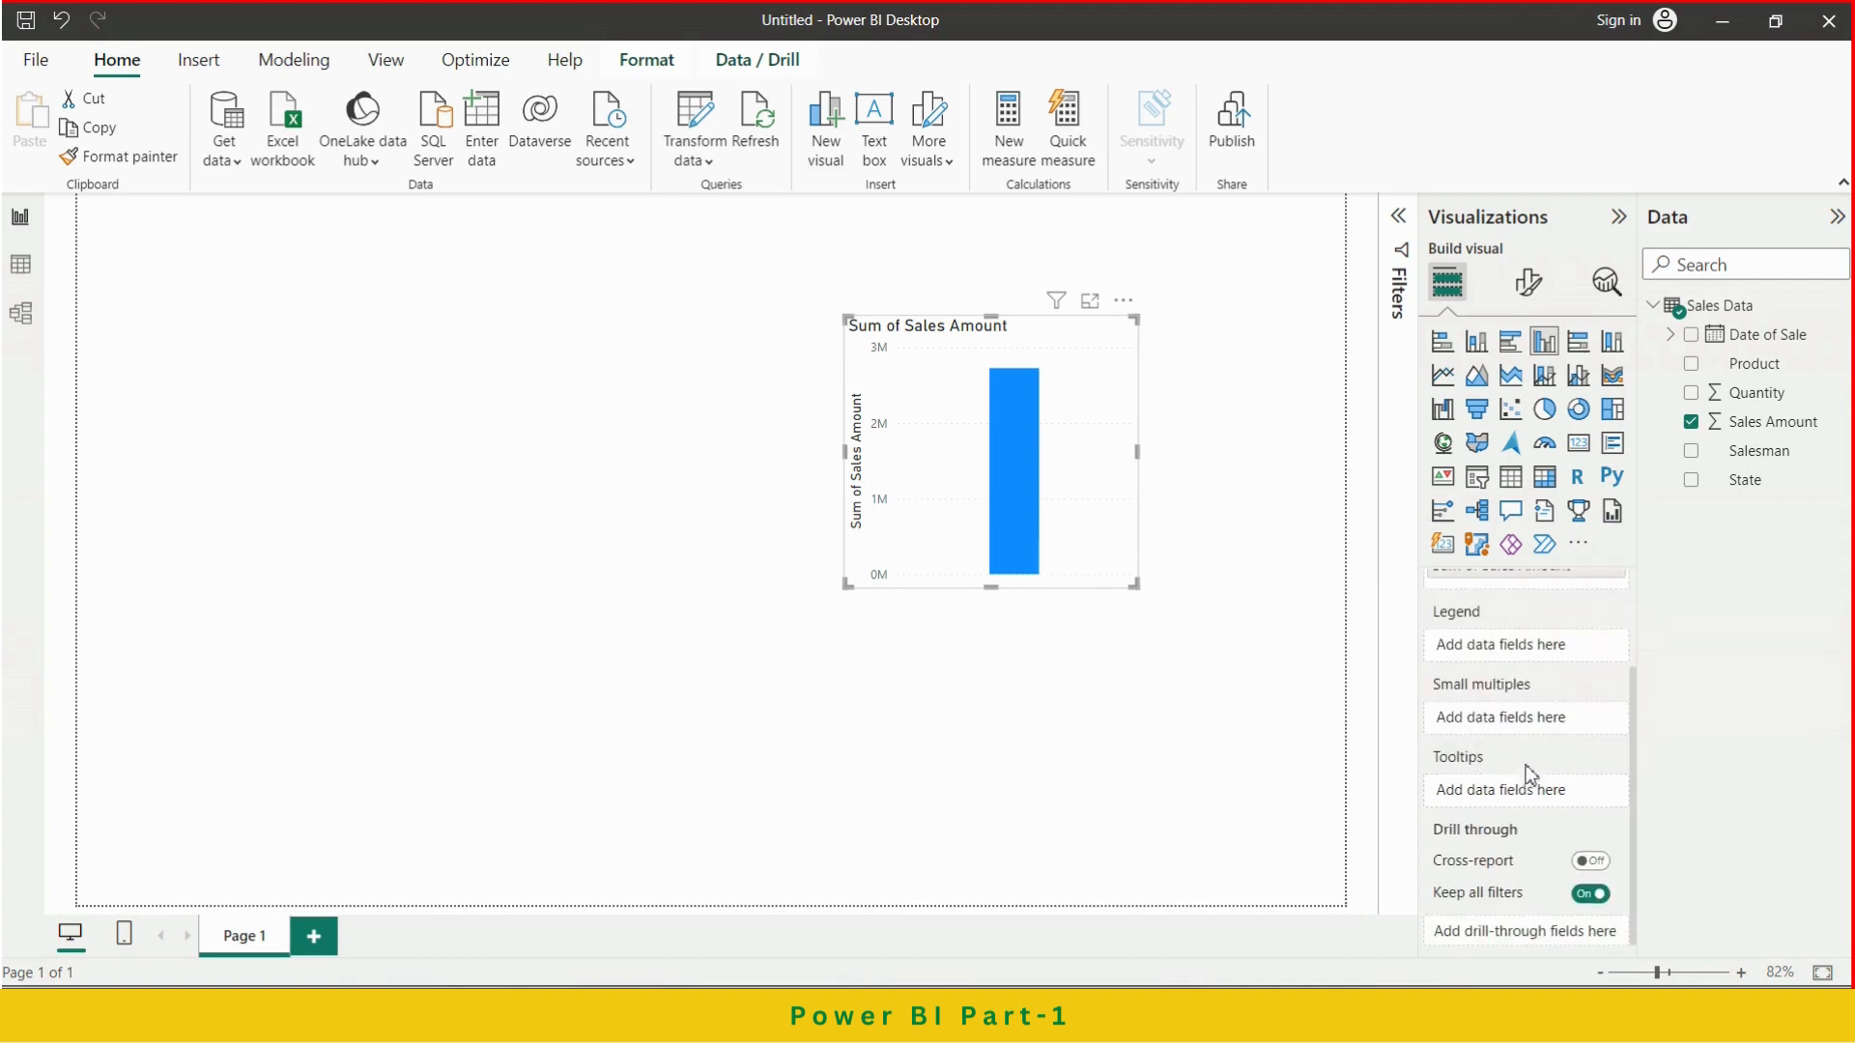
scroll(1505, 802, "up", 3)
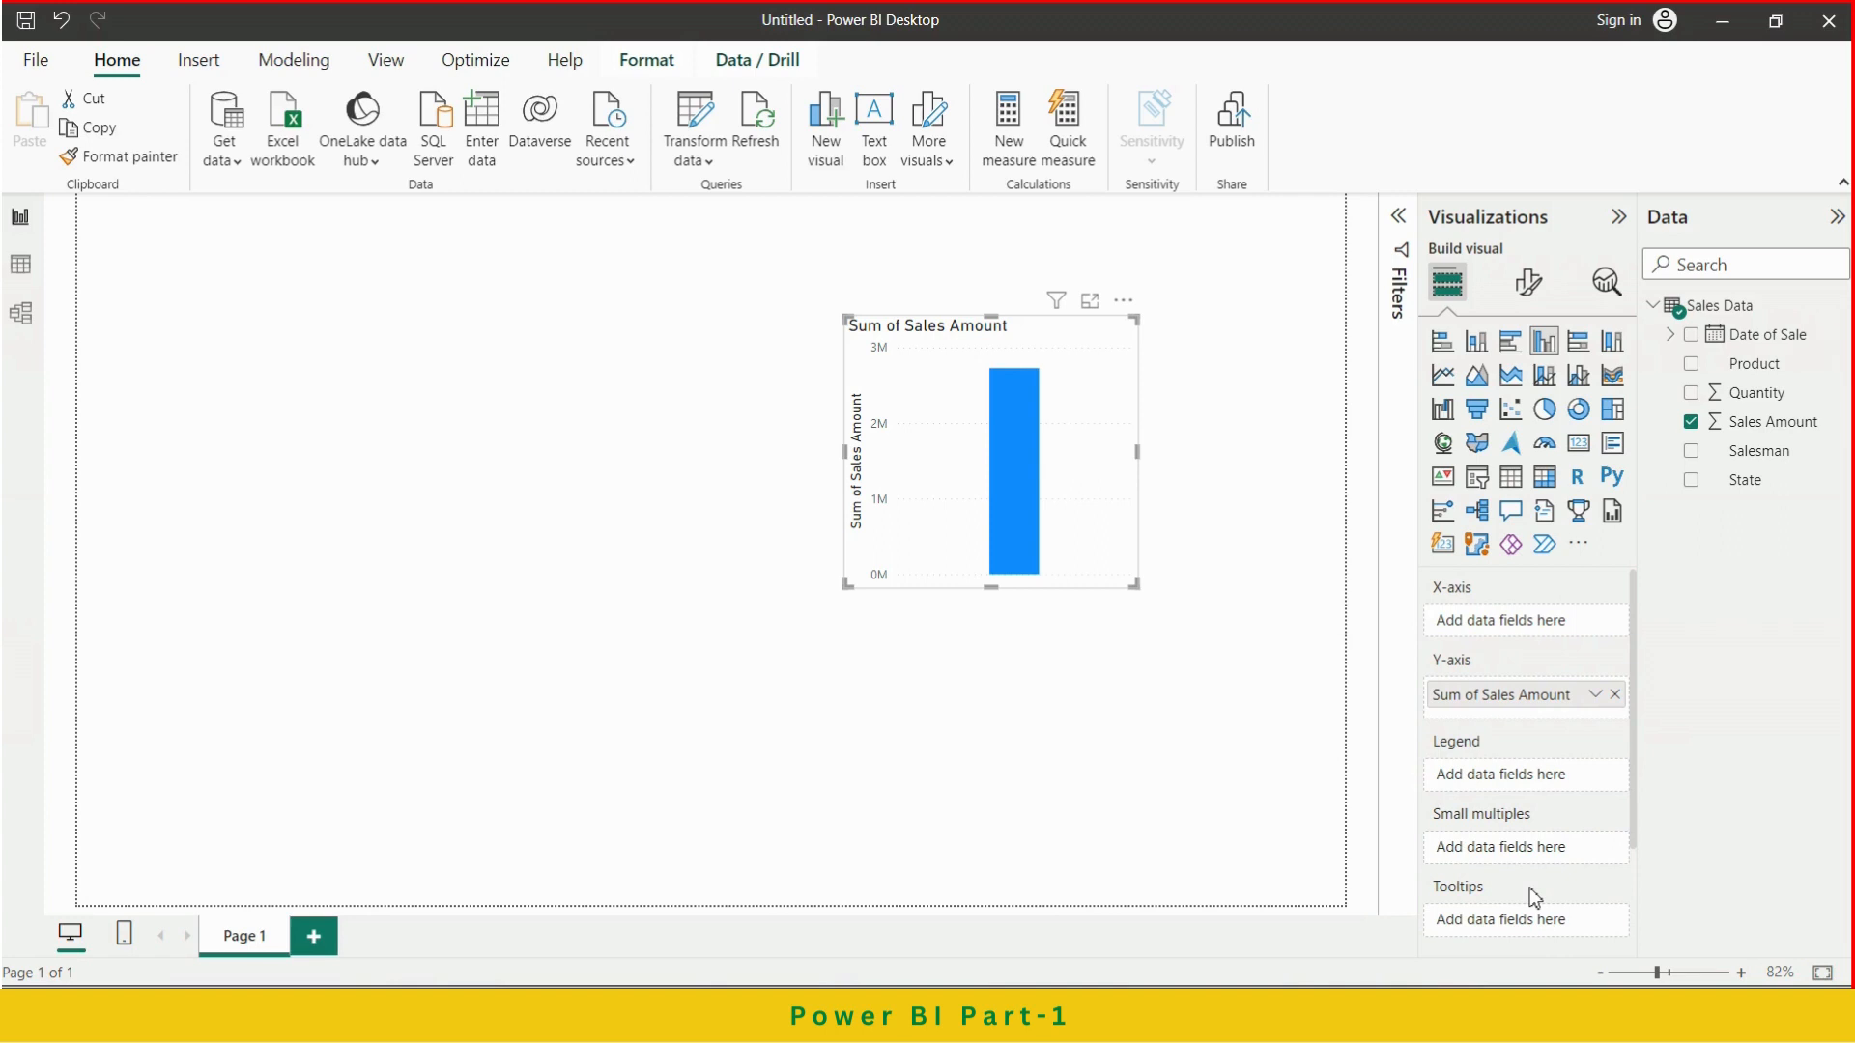
scroll(1515, 848, "down", 3)
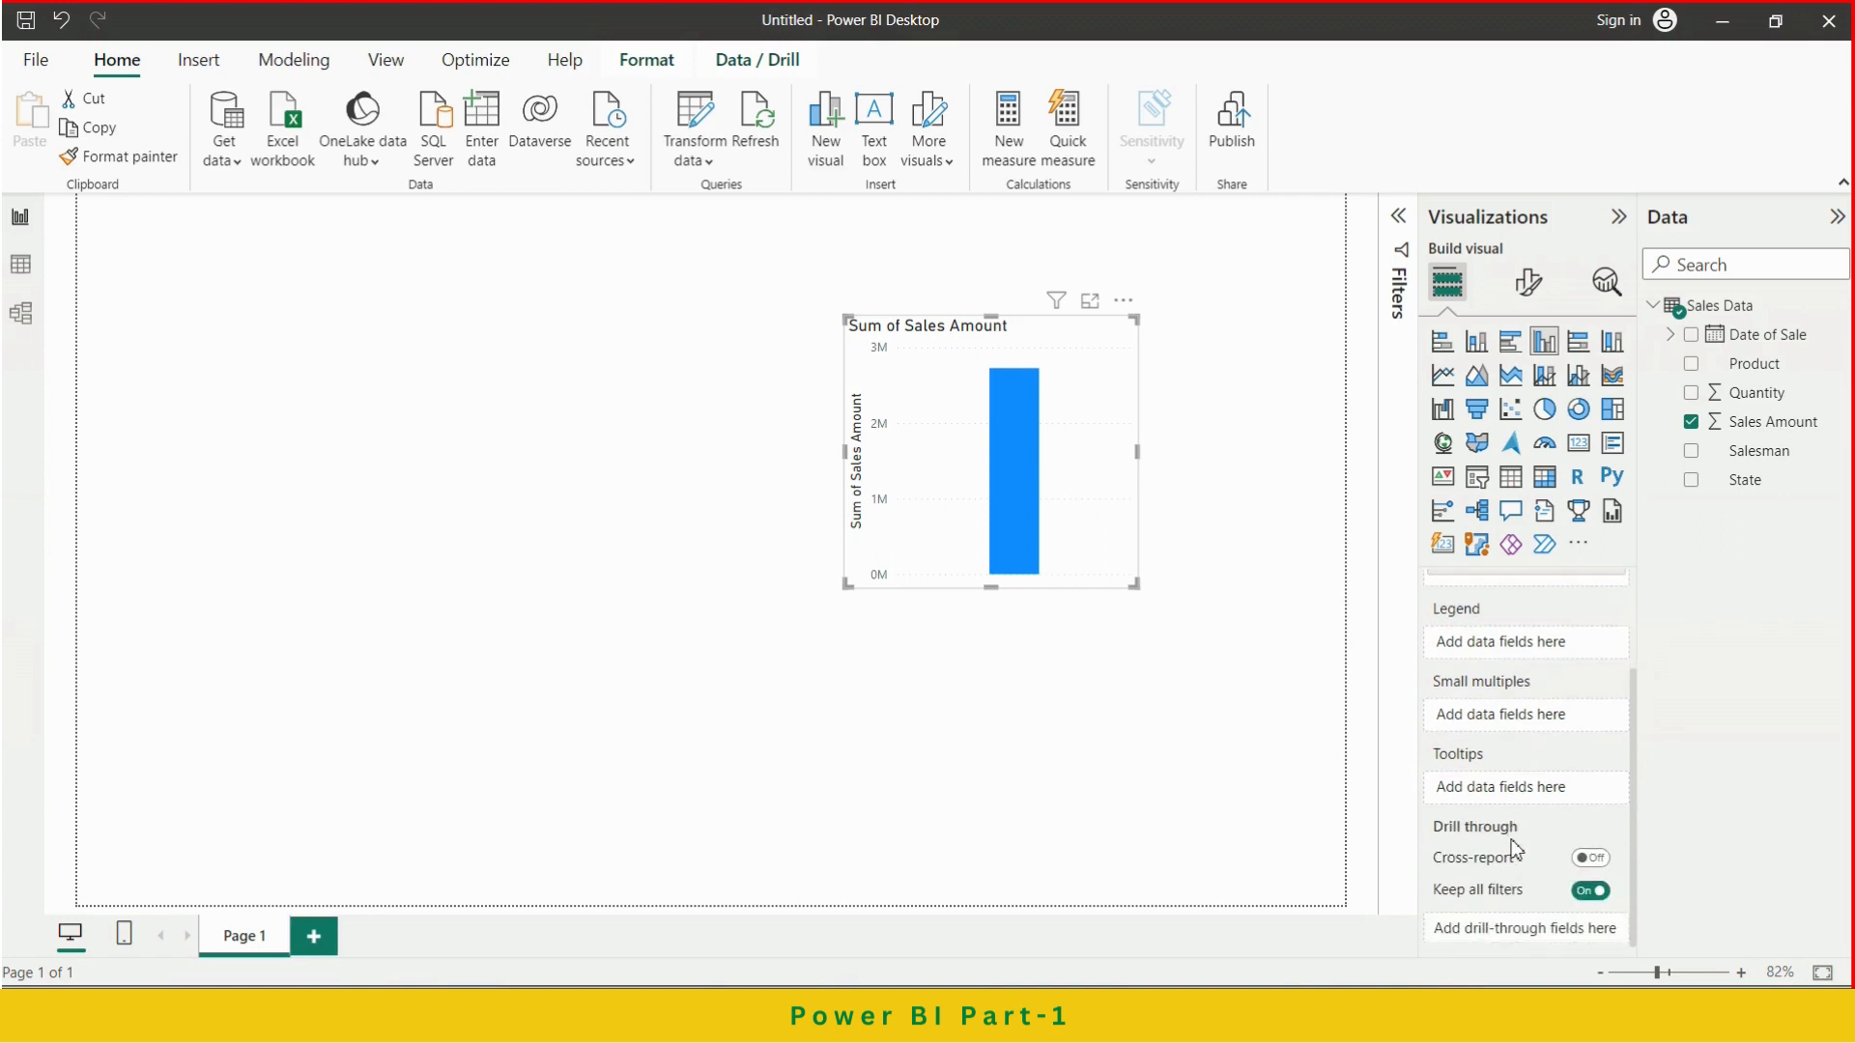
scroll(1515, 848, "up", 3)
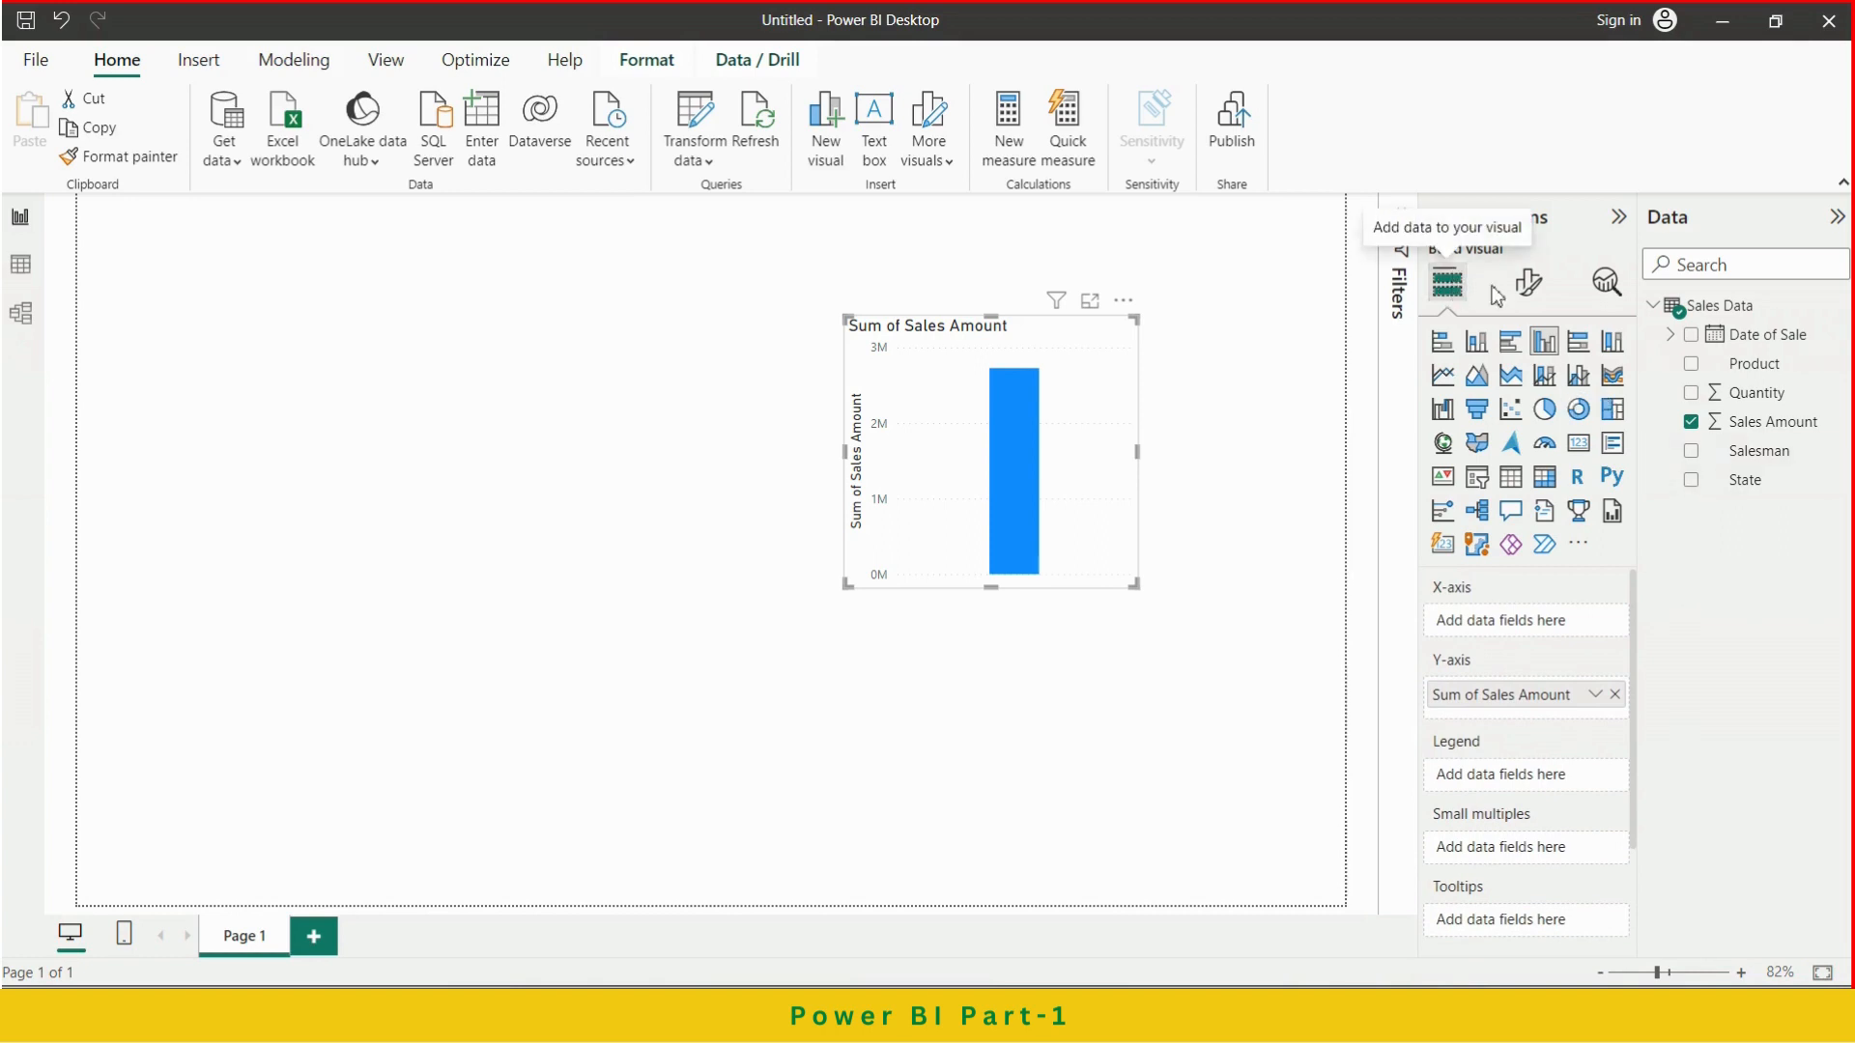
left_click(1528, 285)
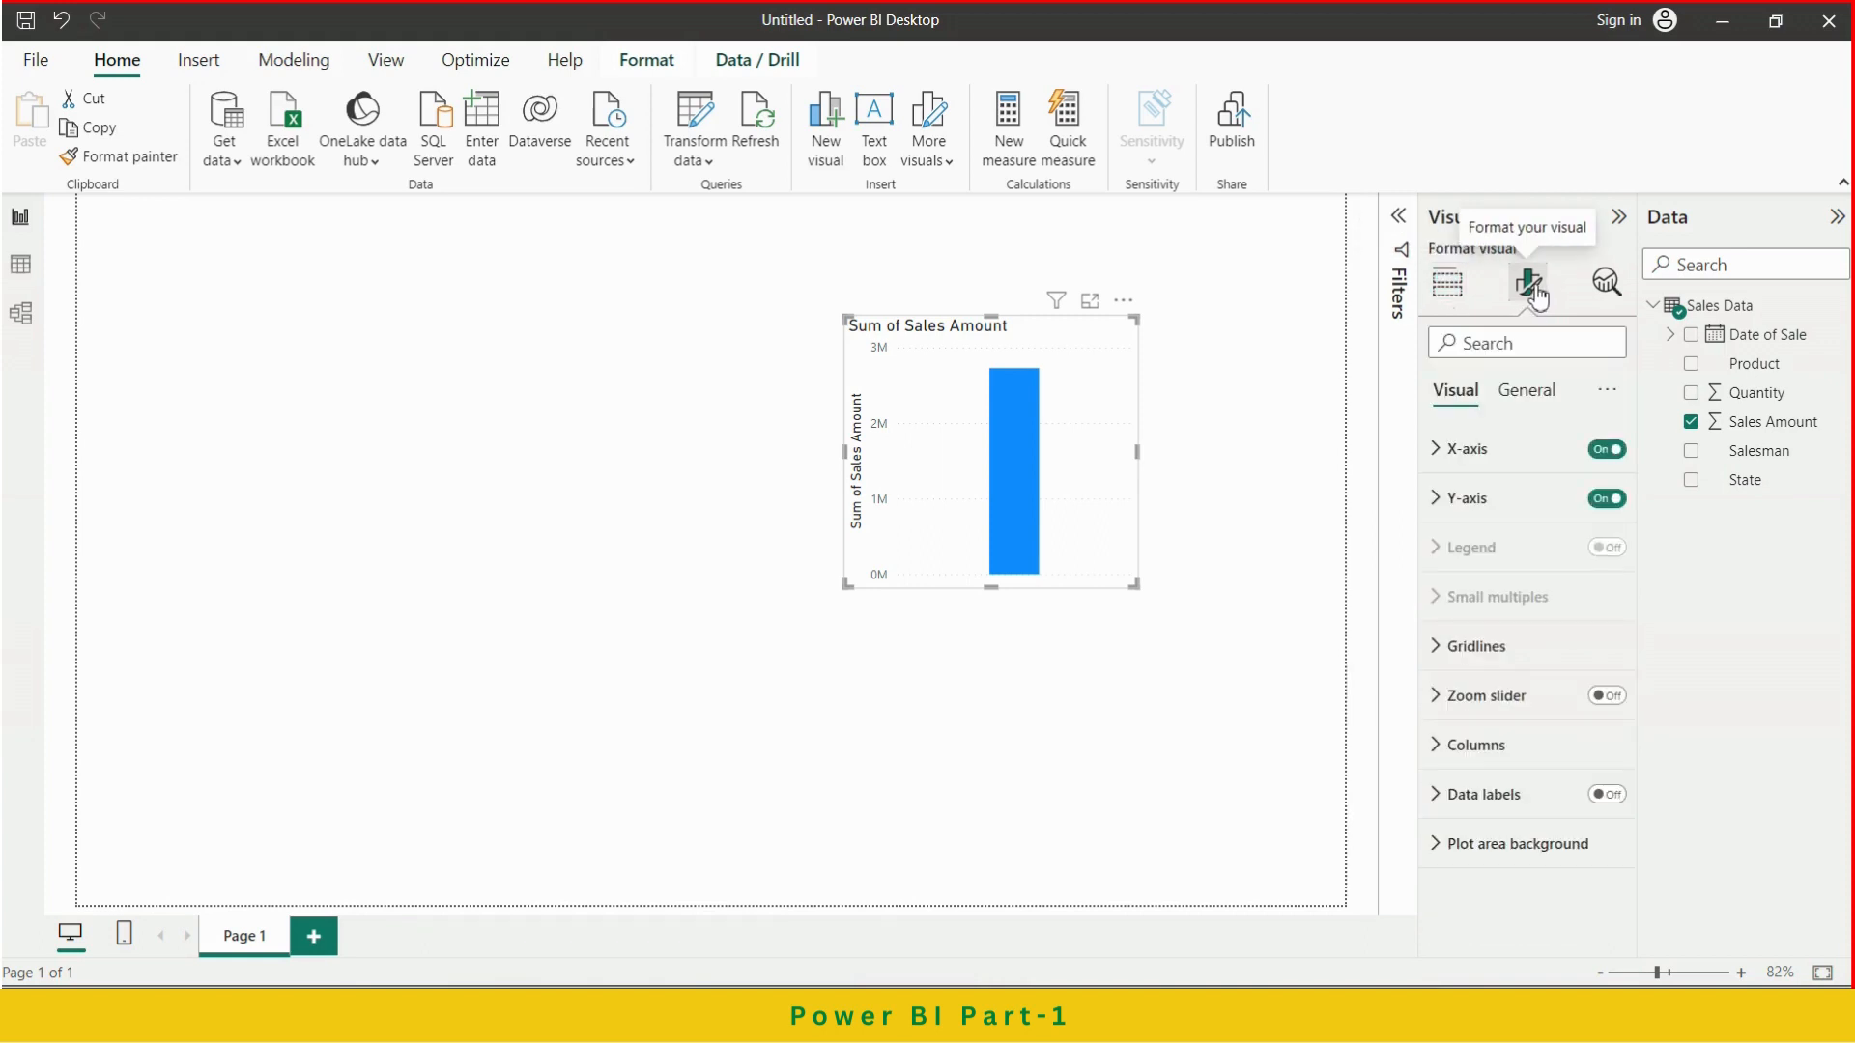
left_click(1611, 290)
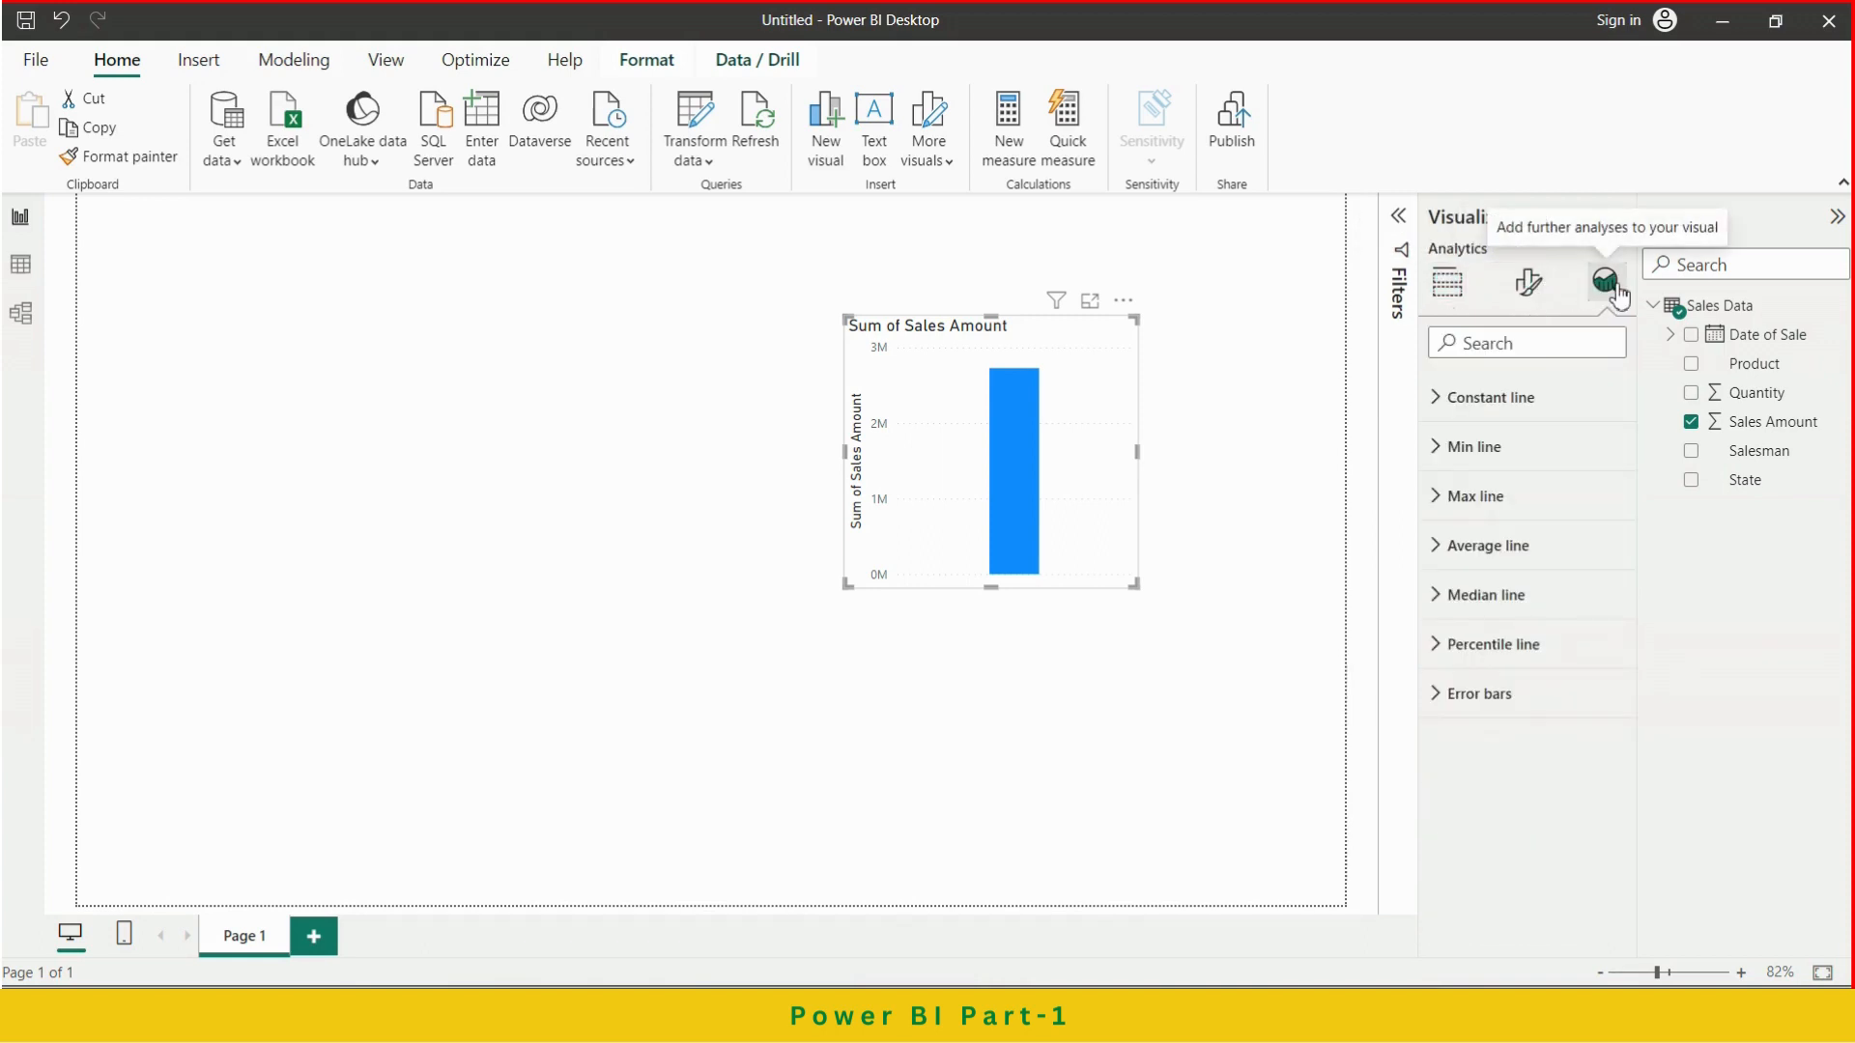
left_click(1447, 282)
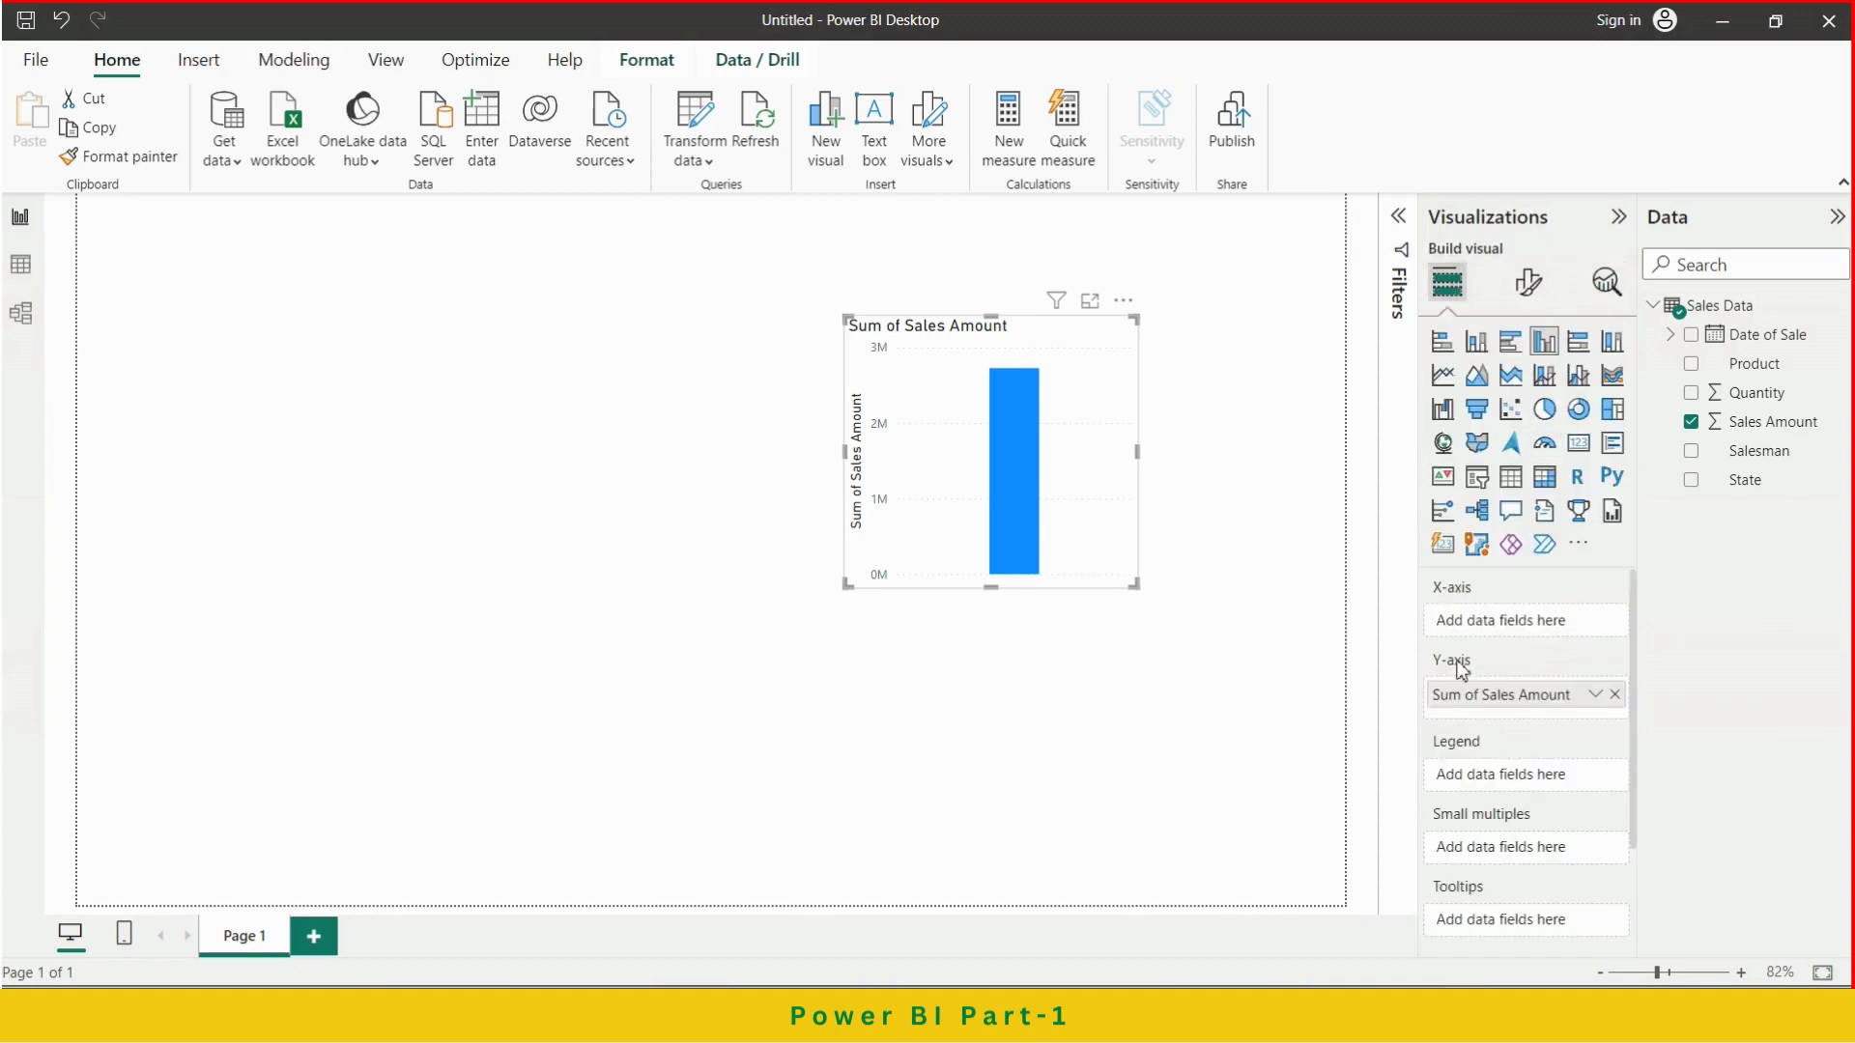
scroll(1507, 696, "down", 1)
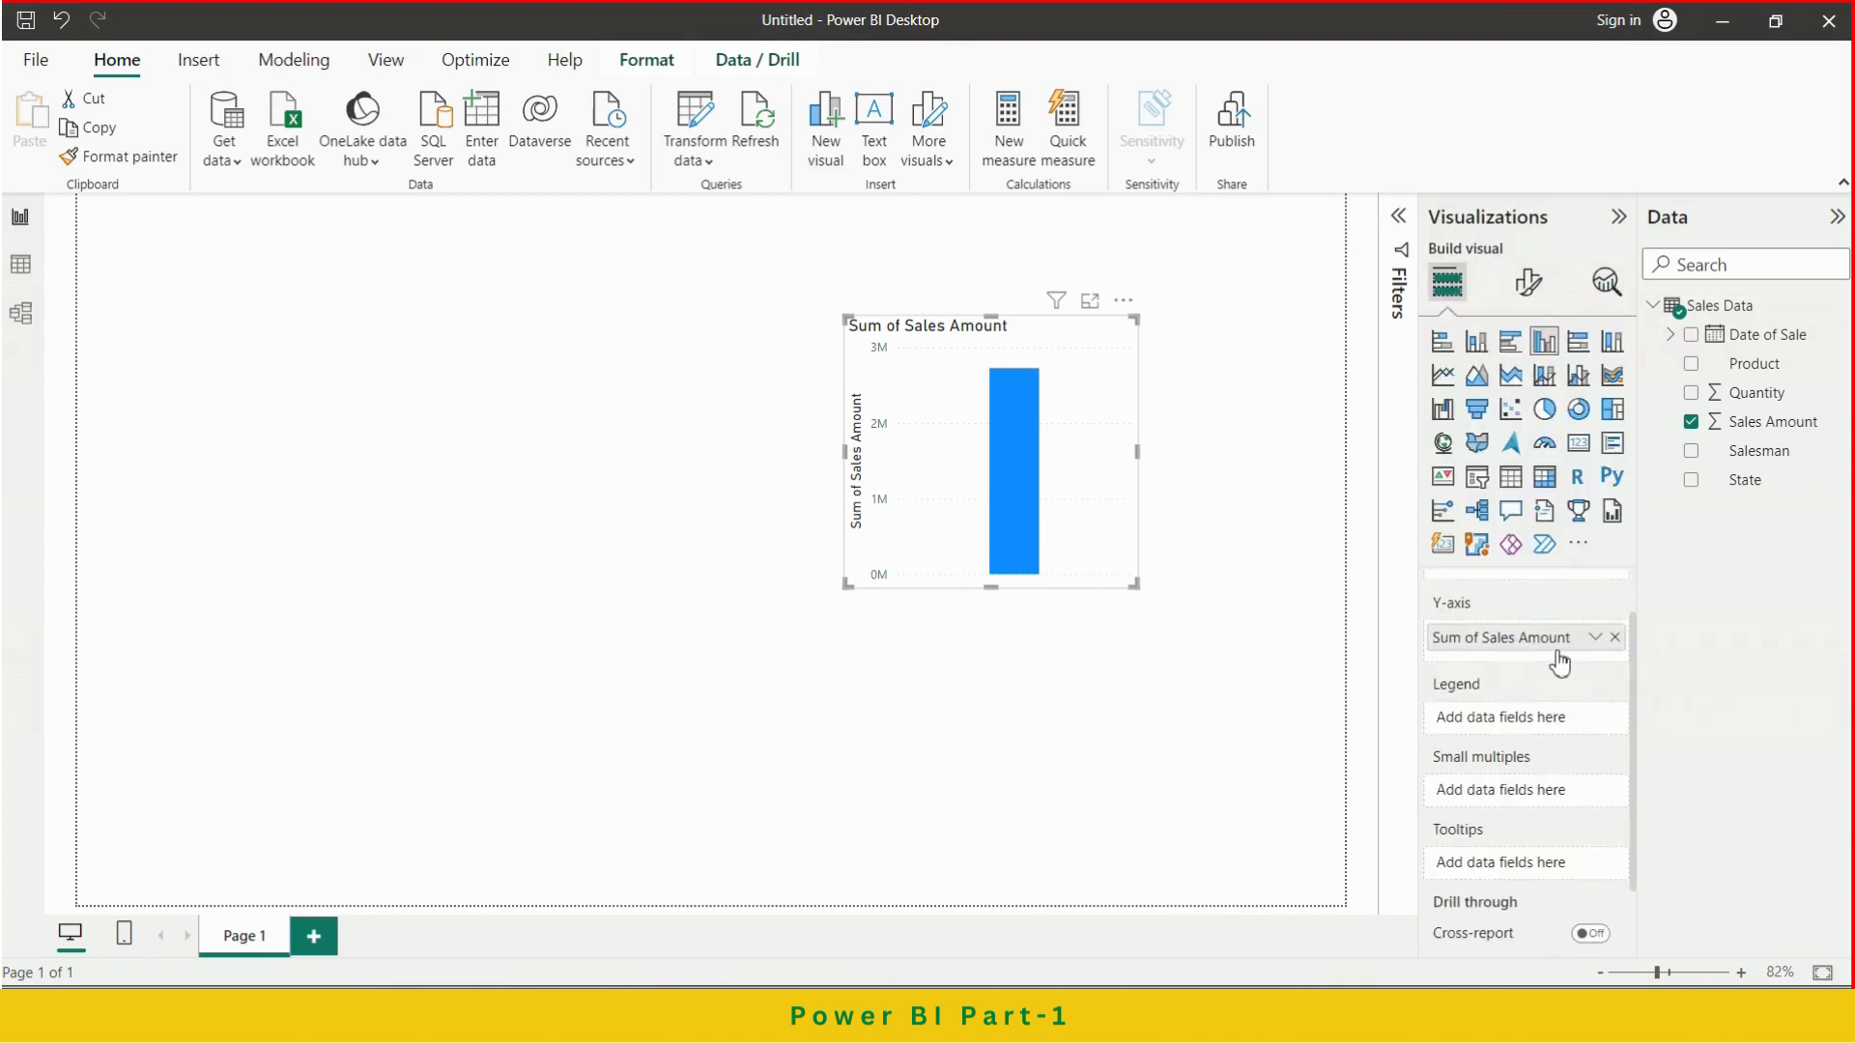
scroll(1558, 653, "up", 1)
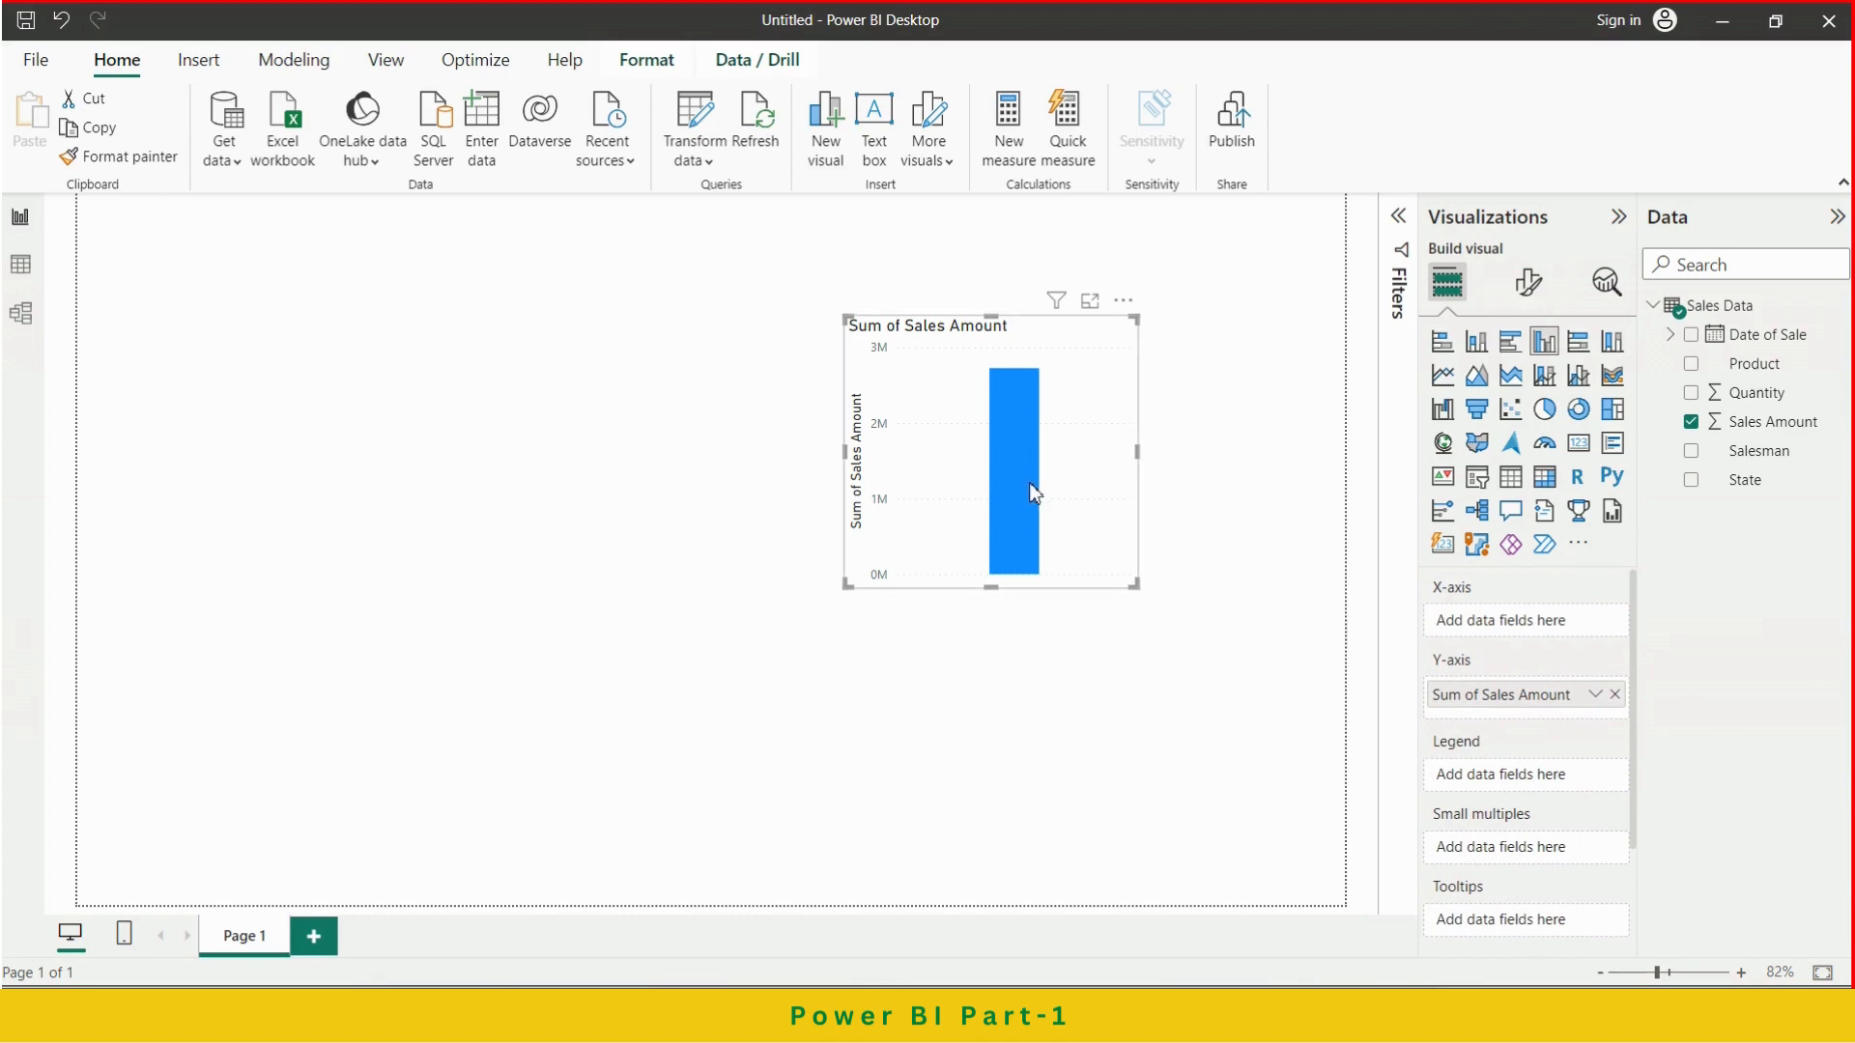
Place State on the Sales Amount chart's X-axis and replace it with the Salesman field
mouse_move(1034, 493)
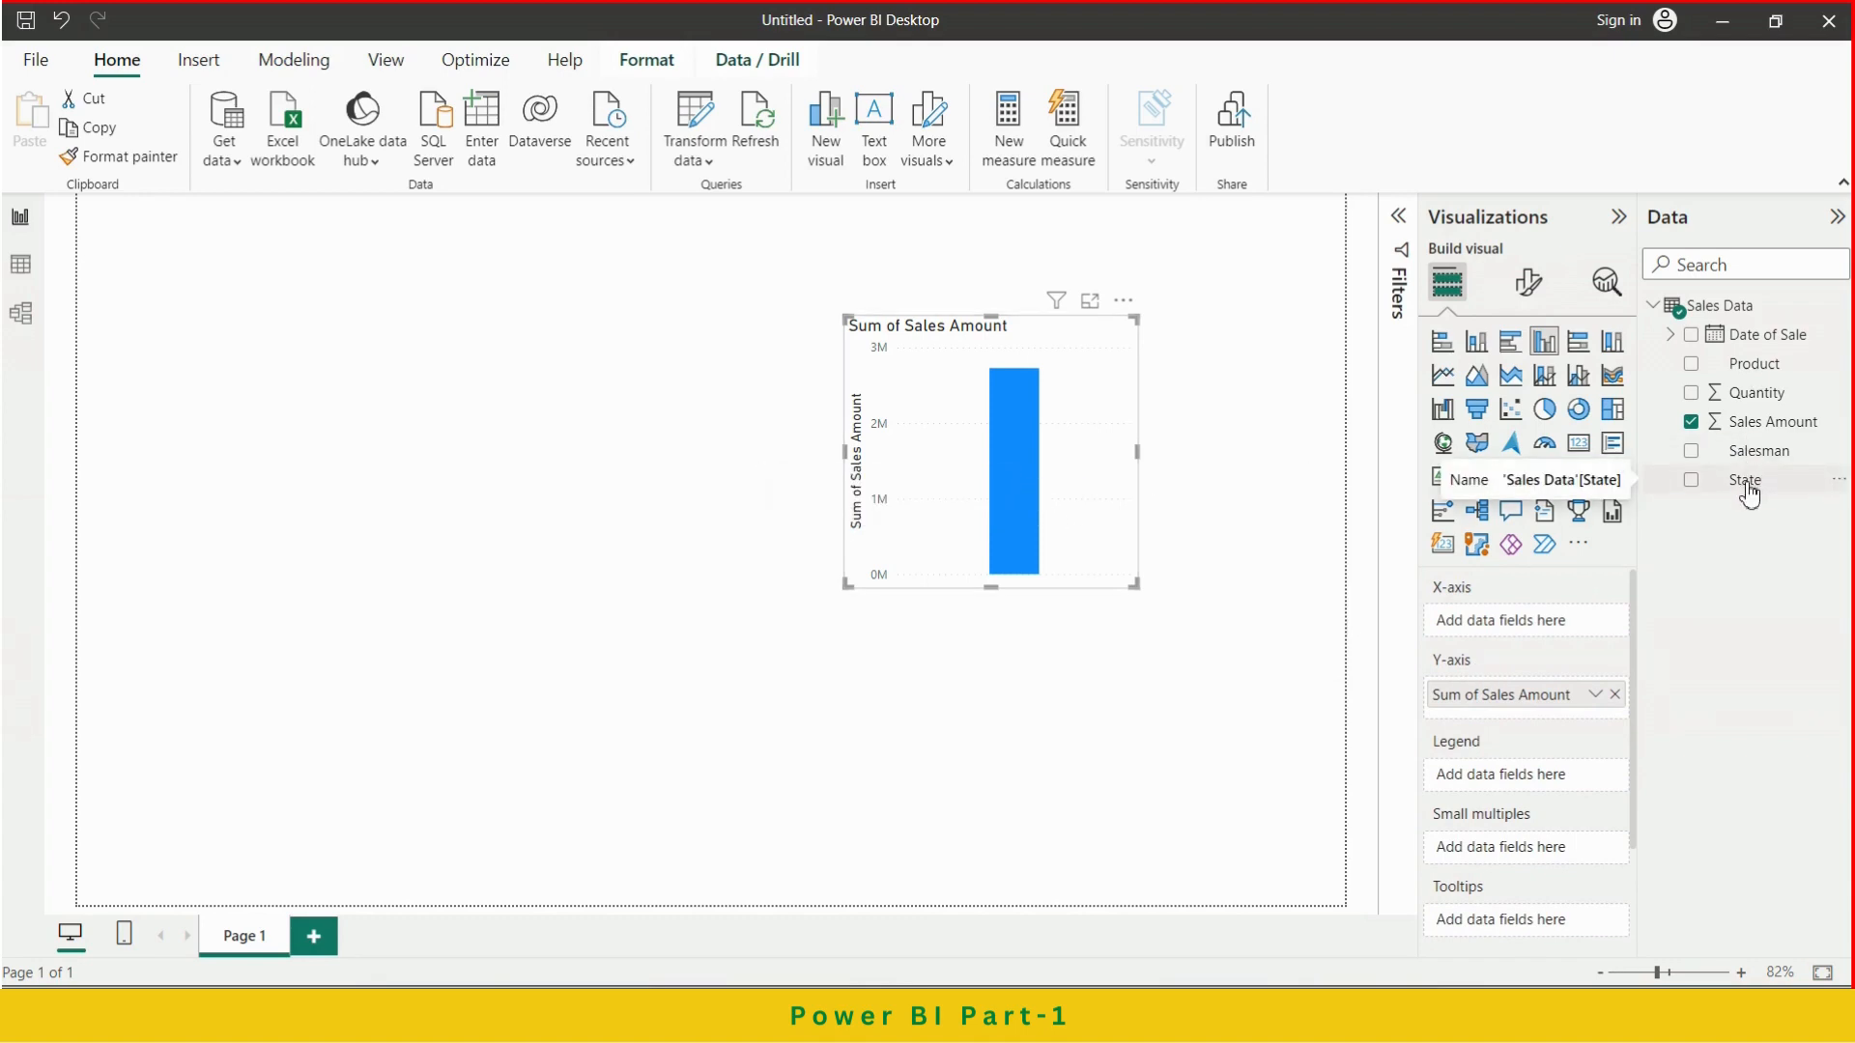
left_click_drag(1750, 494, 1529, 634)
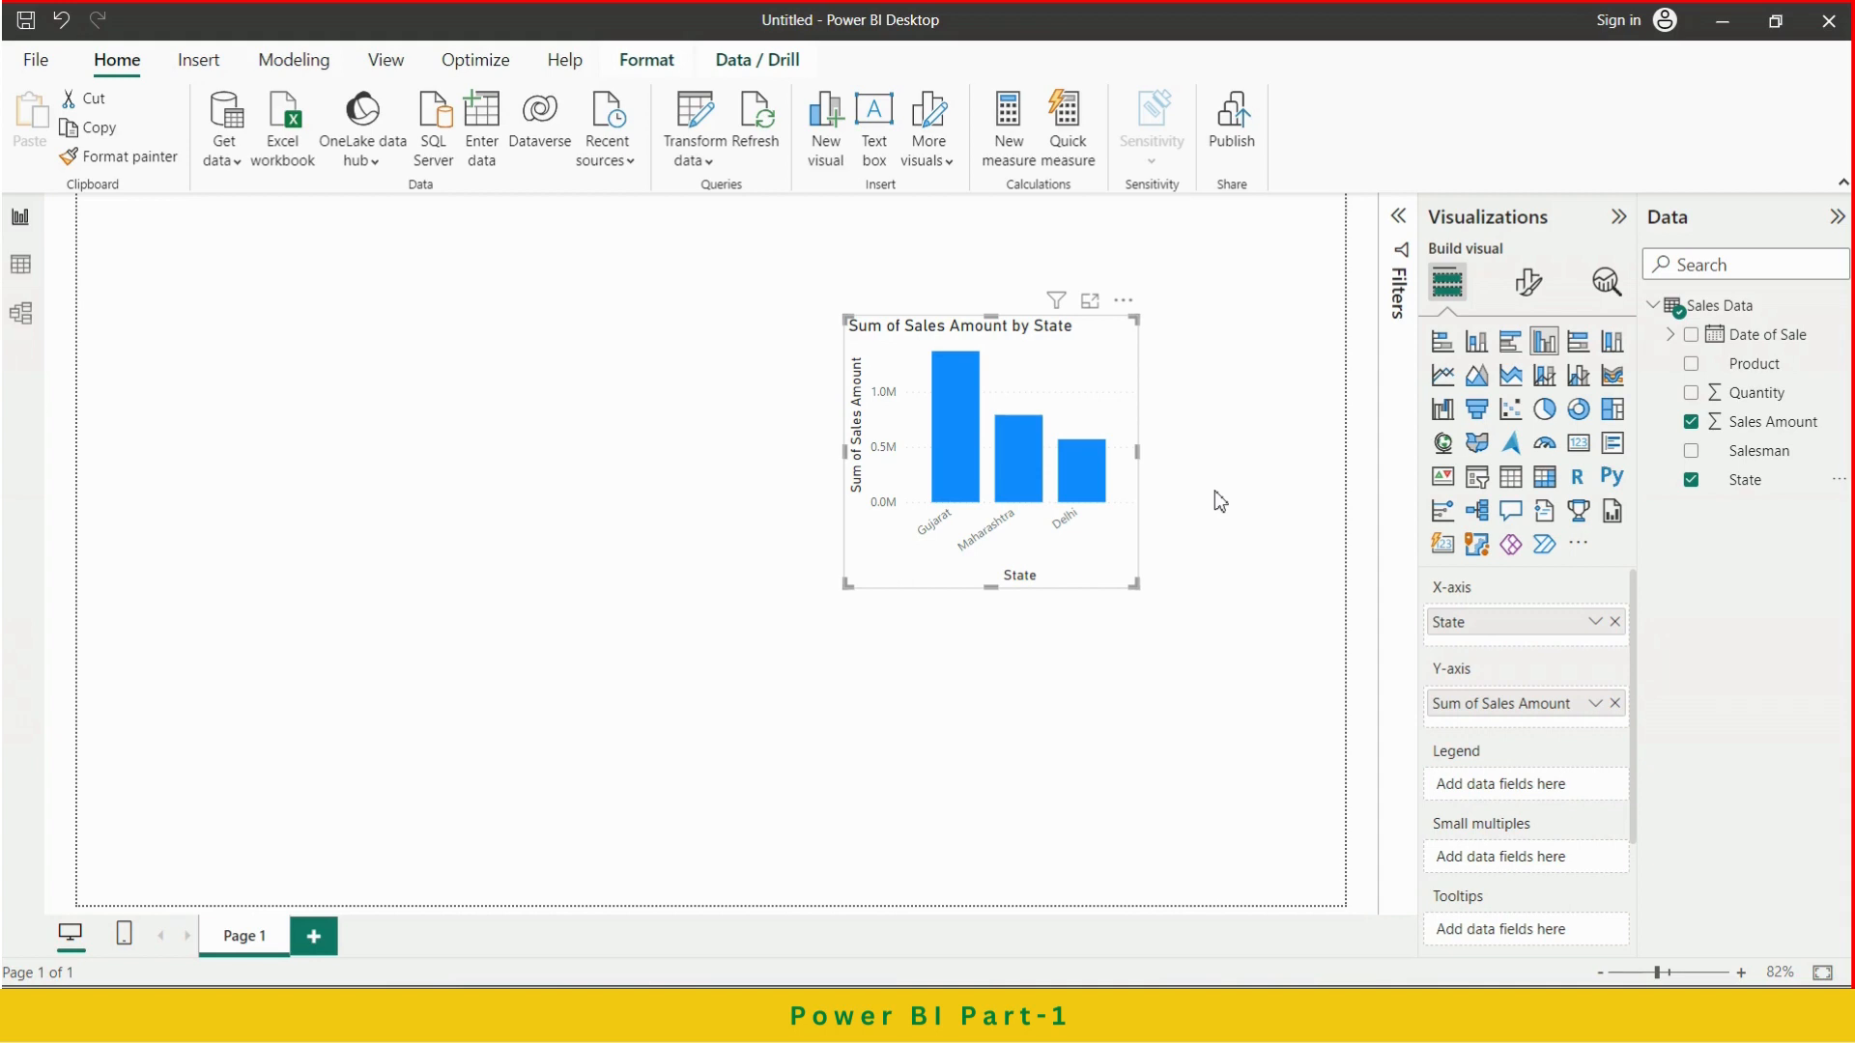
left_click(1615, 623)
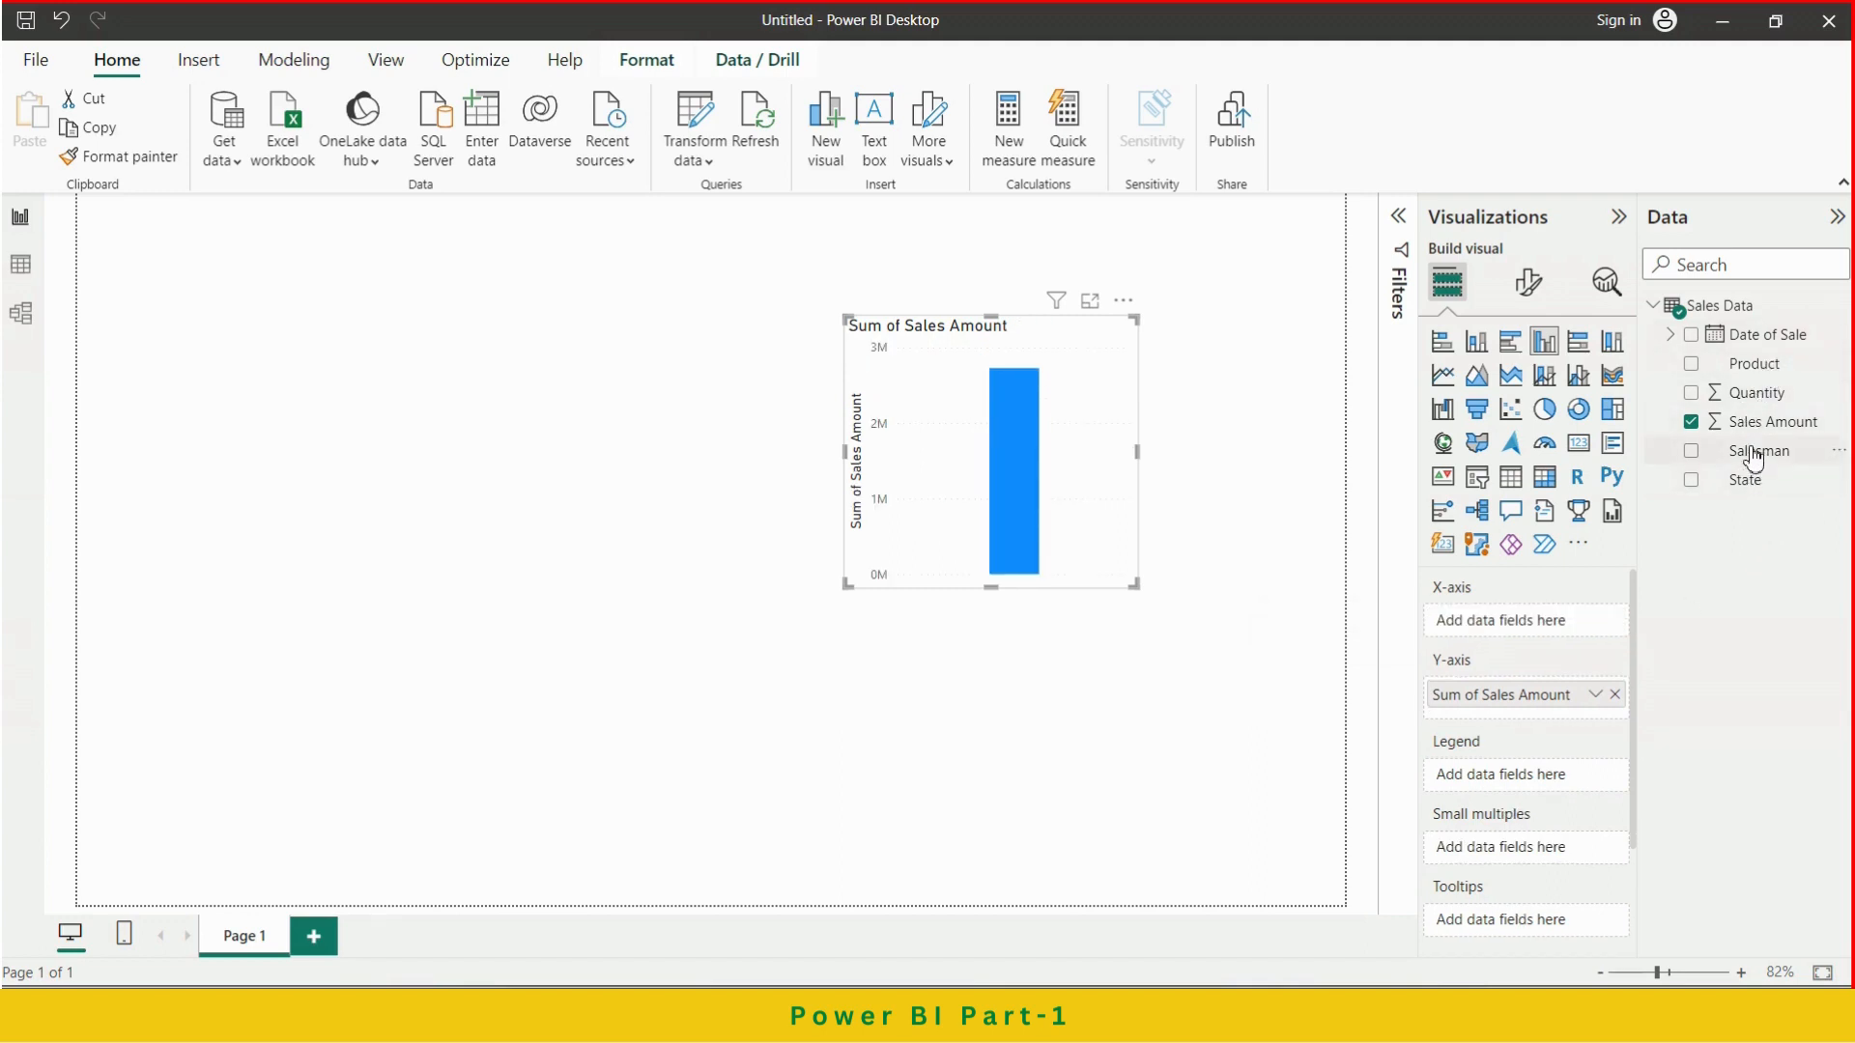
left_click_drag(1741, 466, 1530, 623)
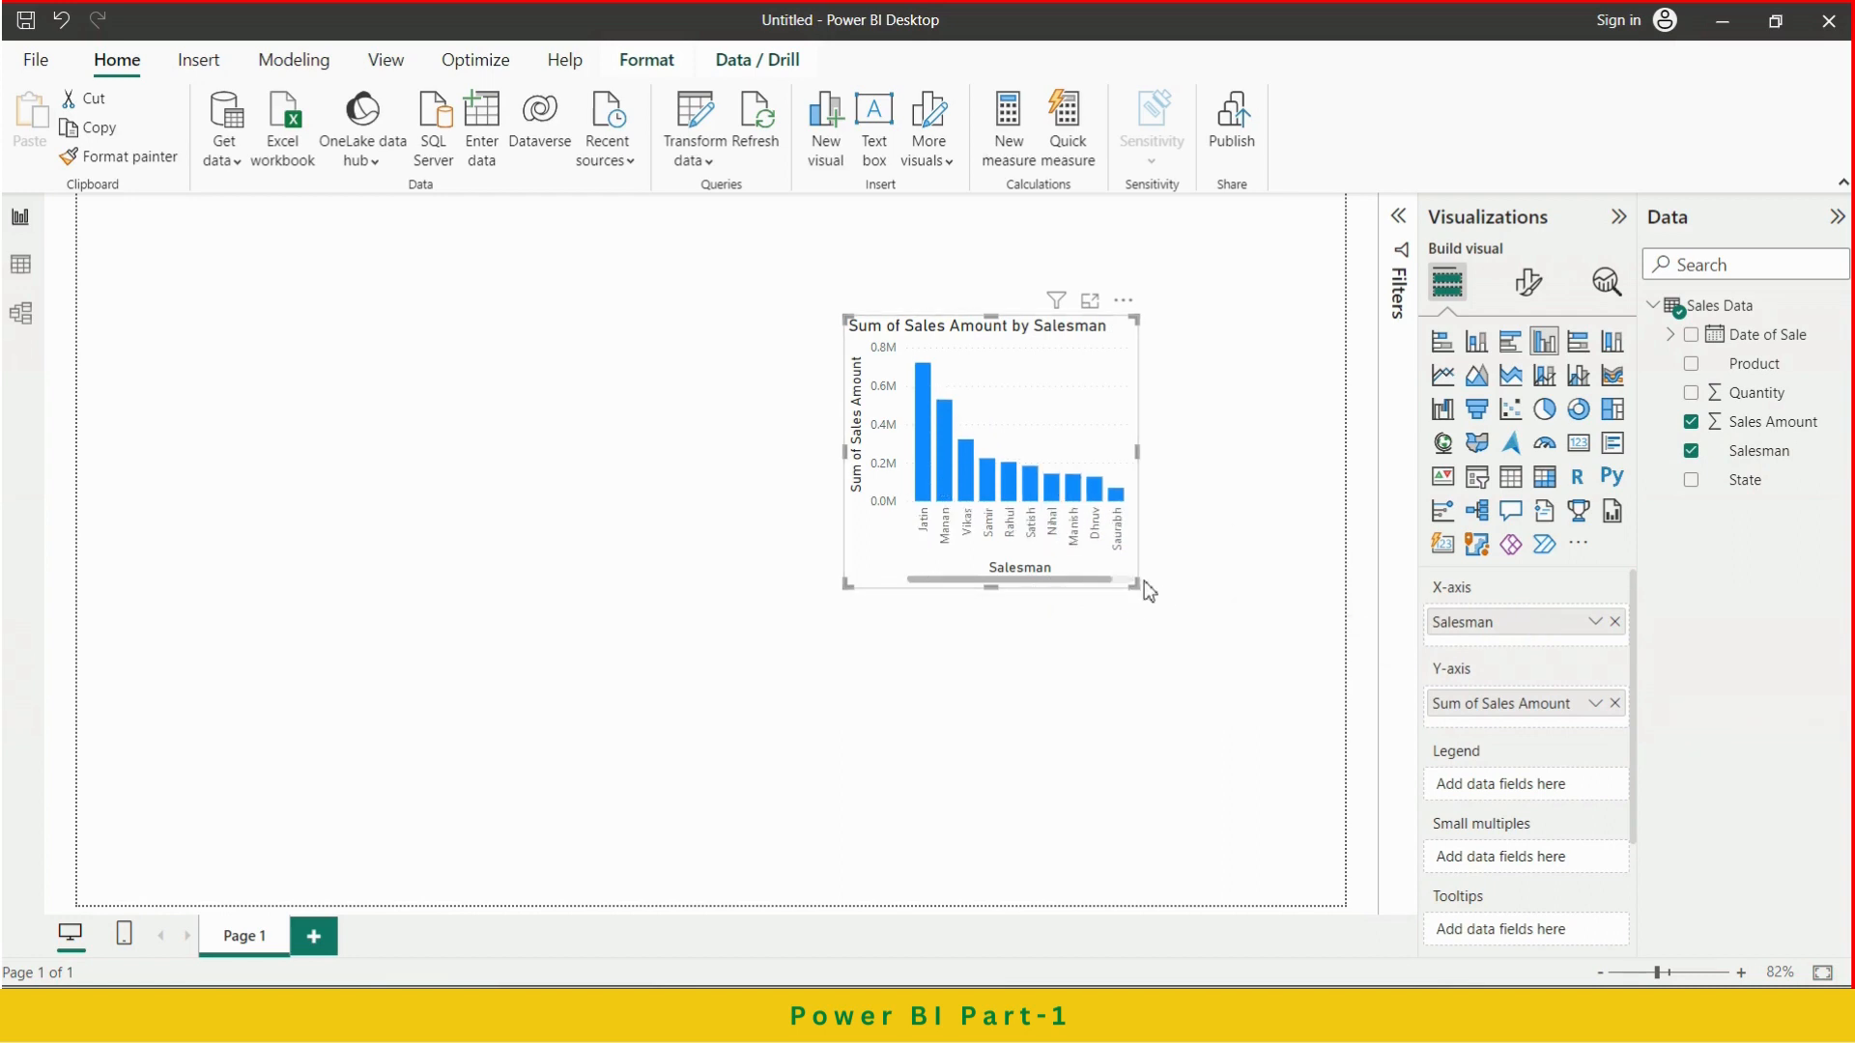
Enlarge the sales by Salesman chart and move it toward the middle of the report page
left_click_drag(1142, 581, 1234, 708)
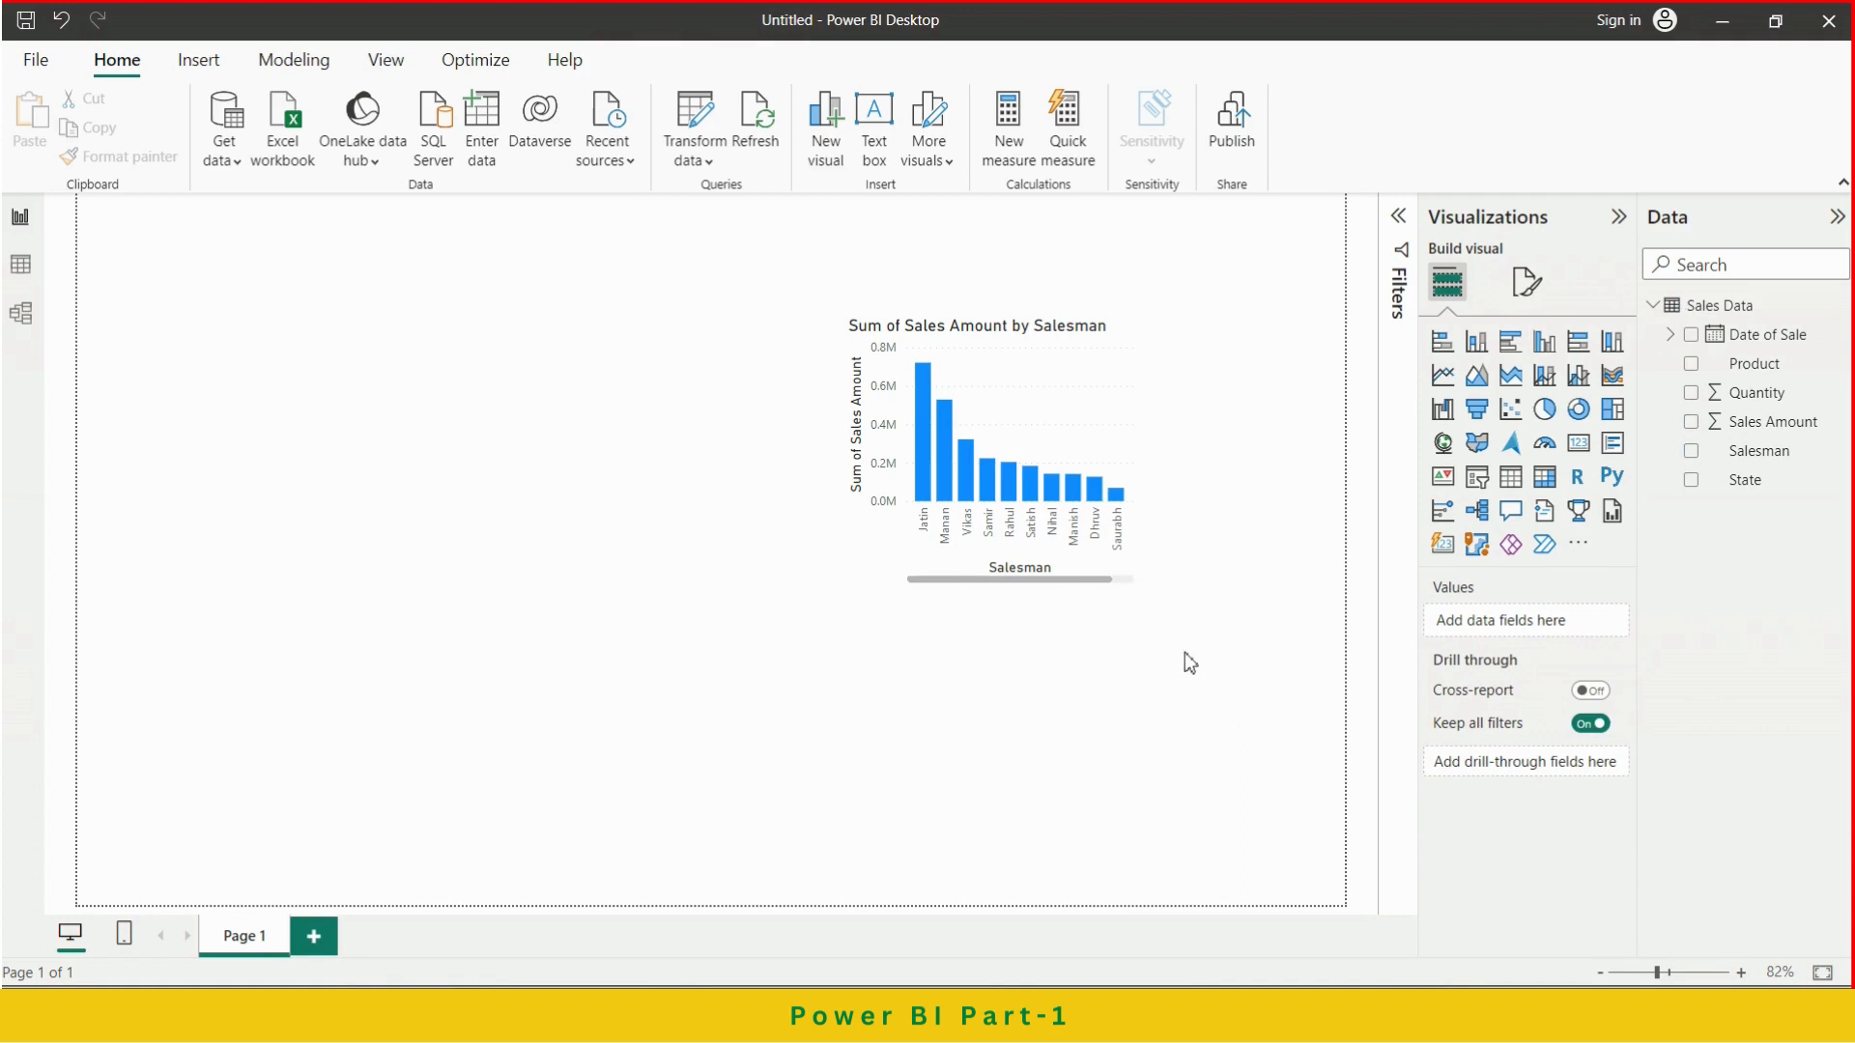
left_click(1072, 428)
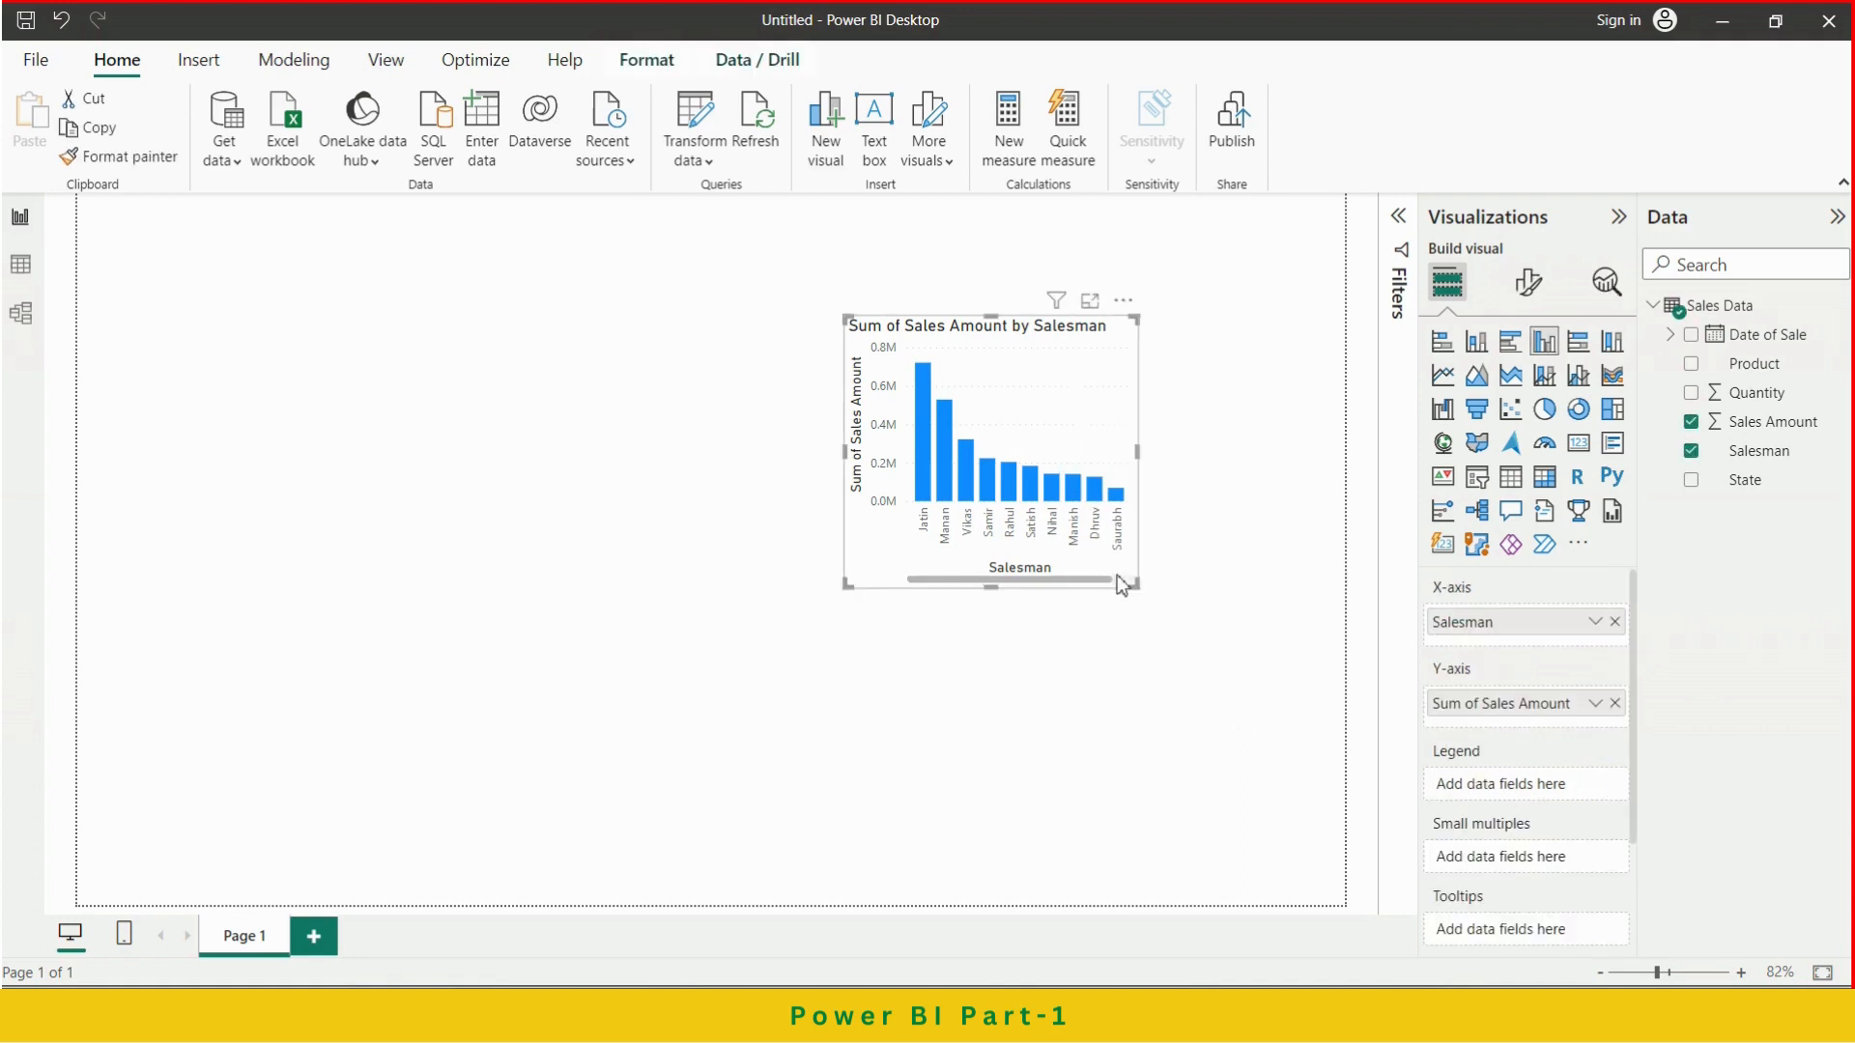
left_click_drag(1137, 582, 1266, 739)
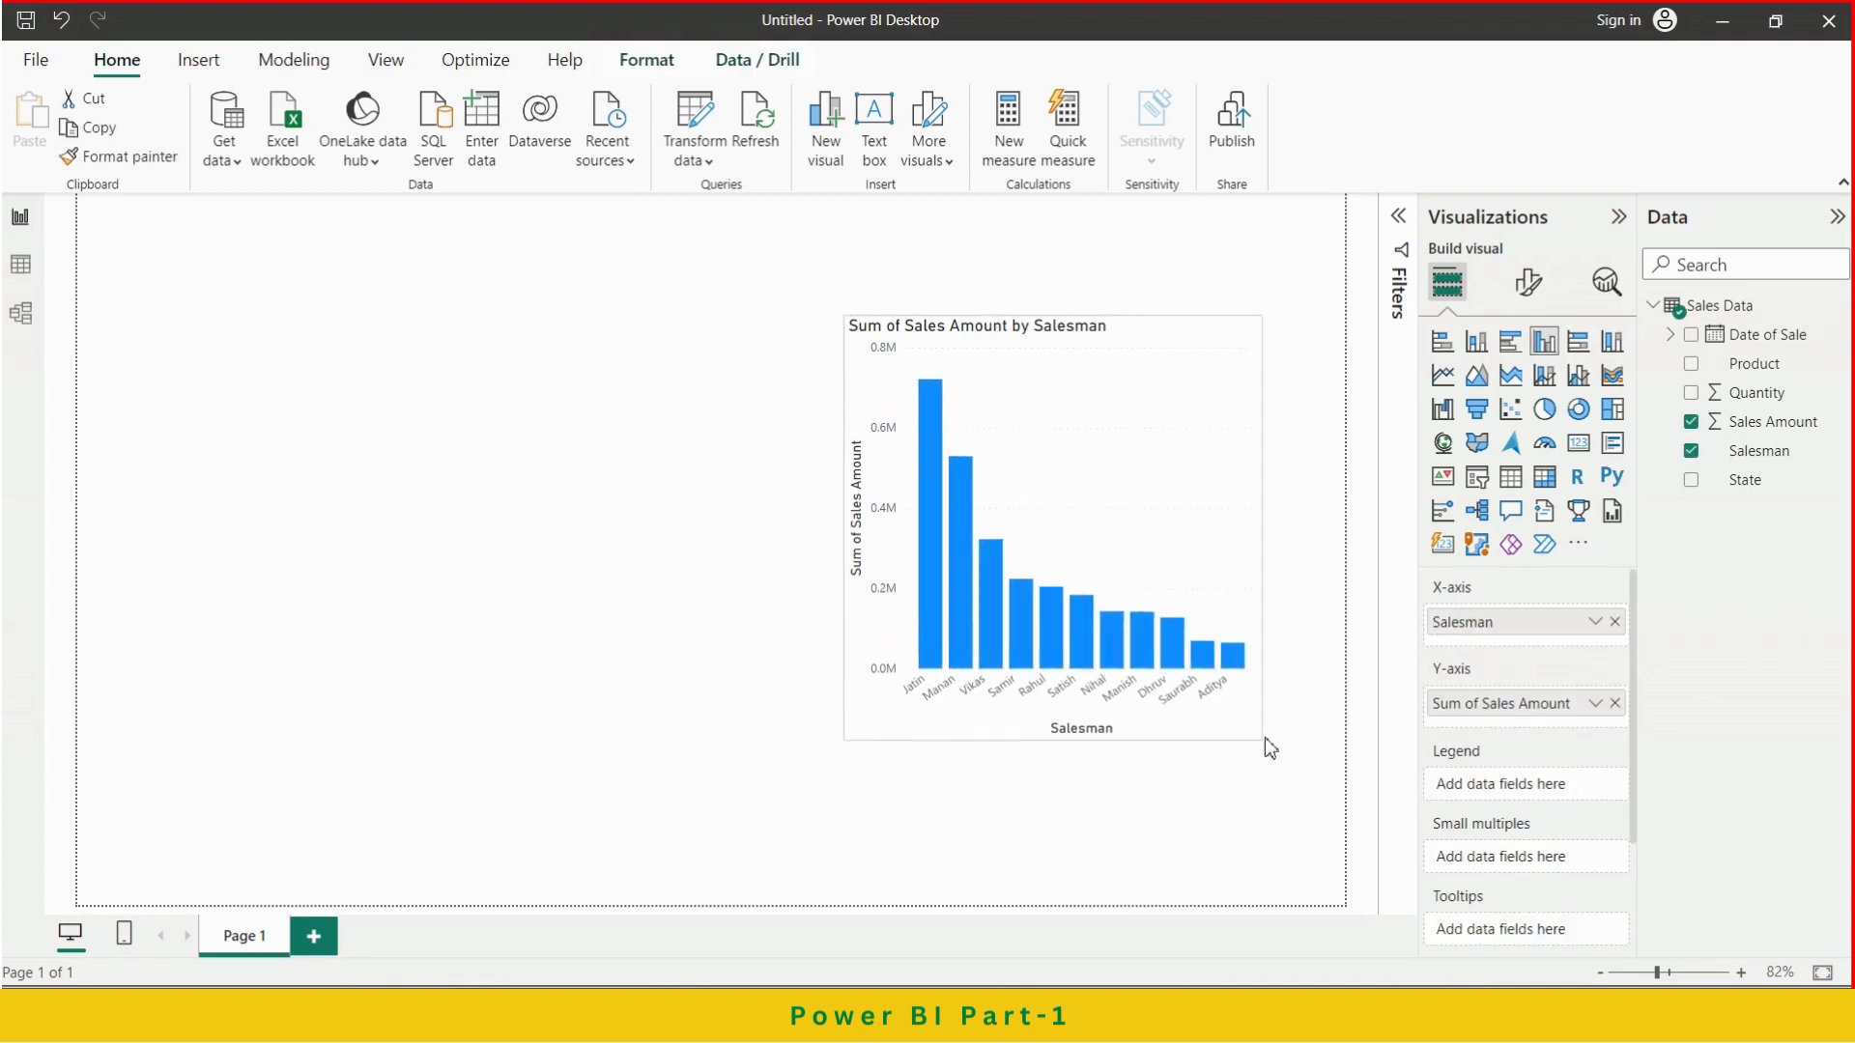
left_click_drag(1143, 390, 1012, 357)
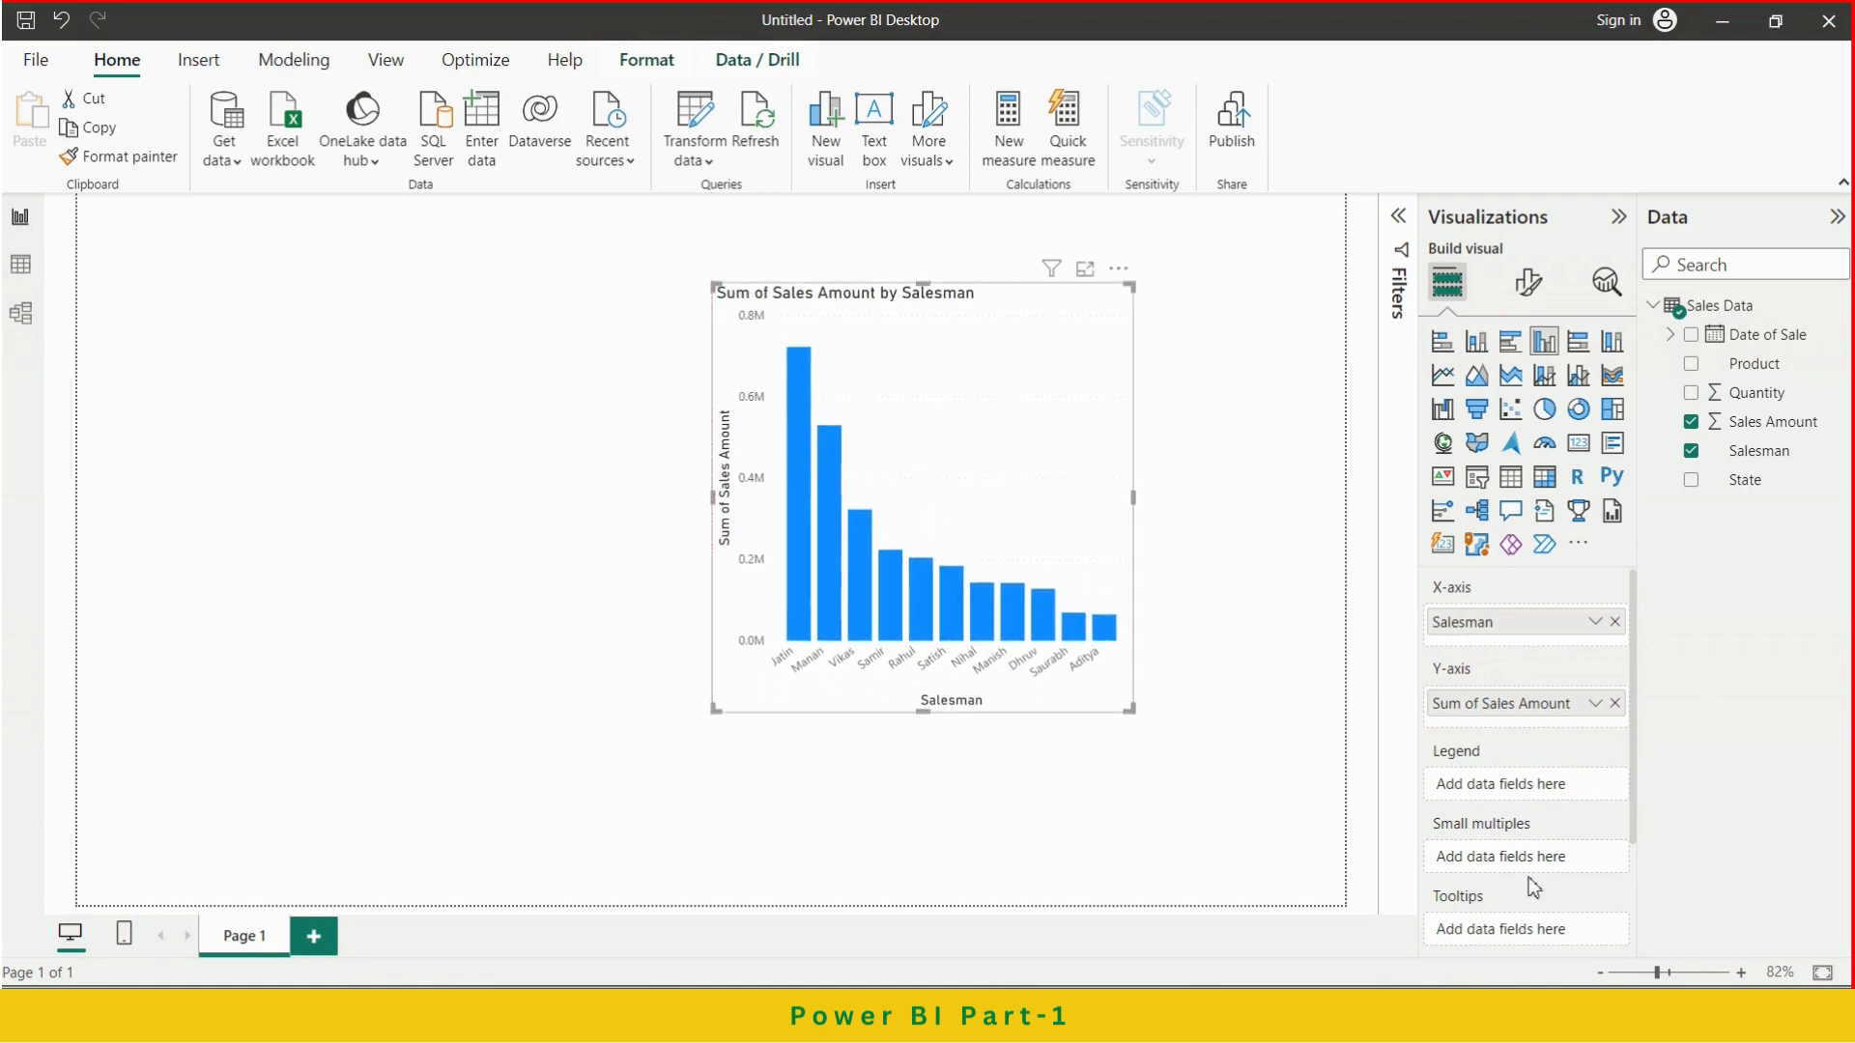
Replace Salesman with the Product field on the chart's X-axis
left_click(1615, 622)
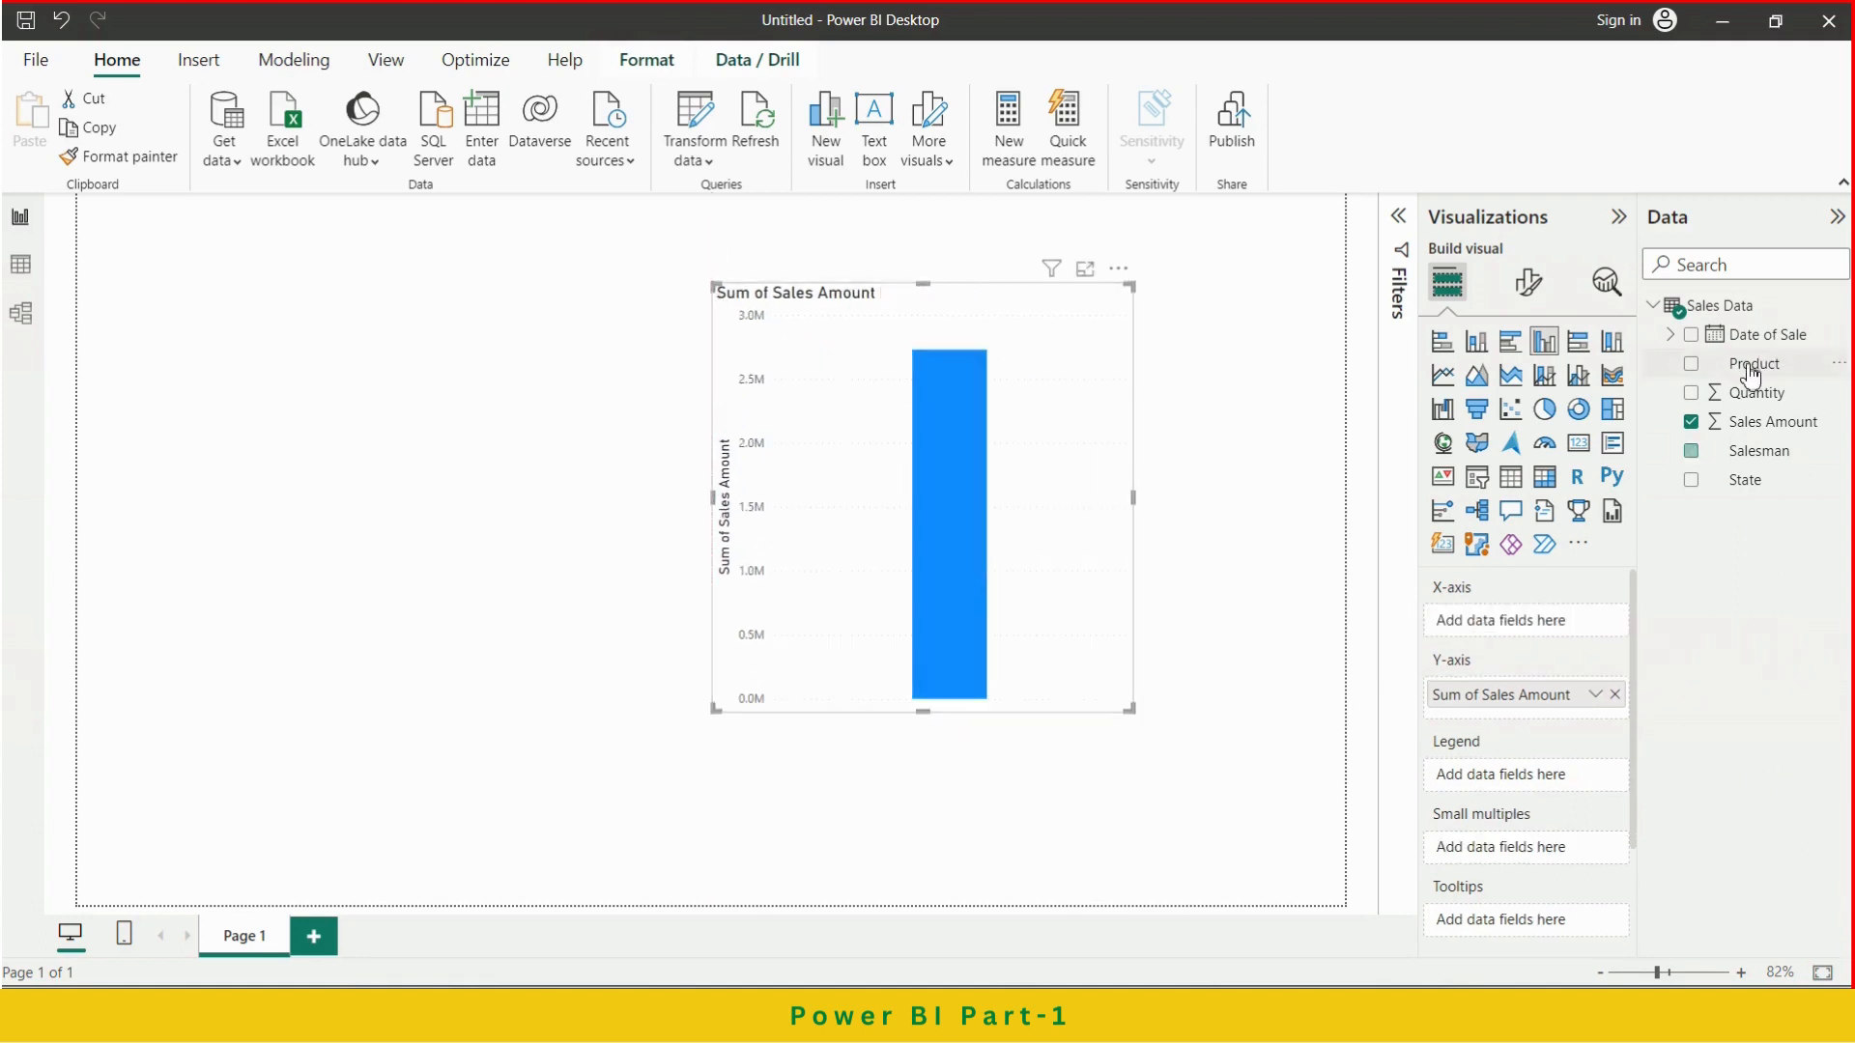
left_click_drag(1752, 374, 1531, 631)
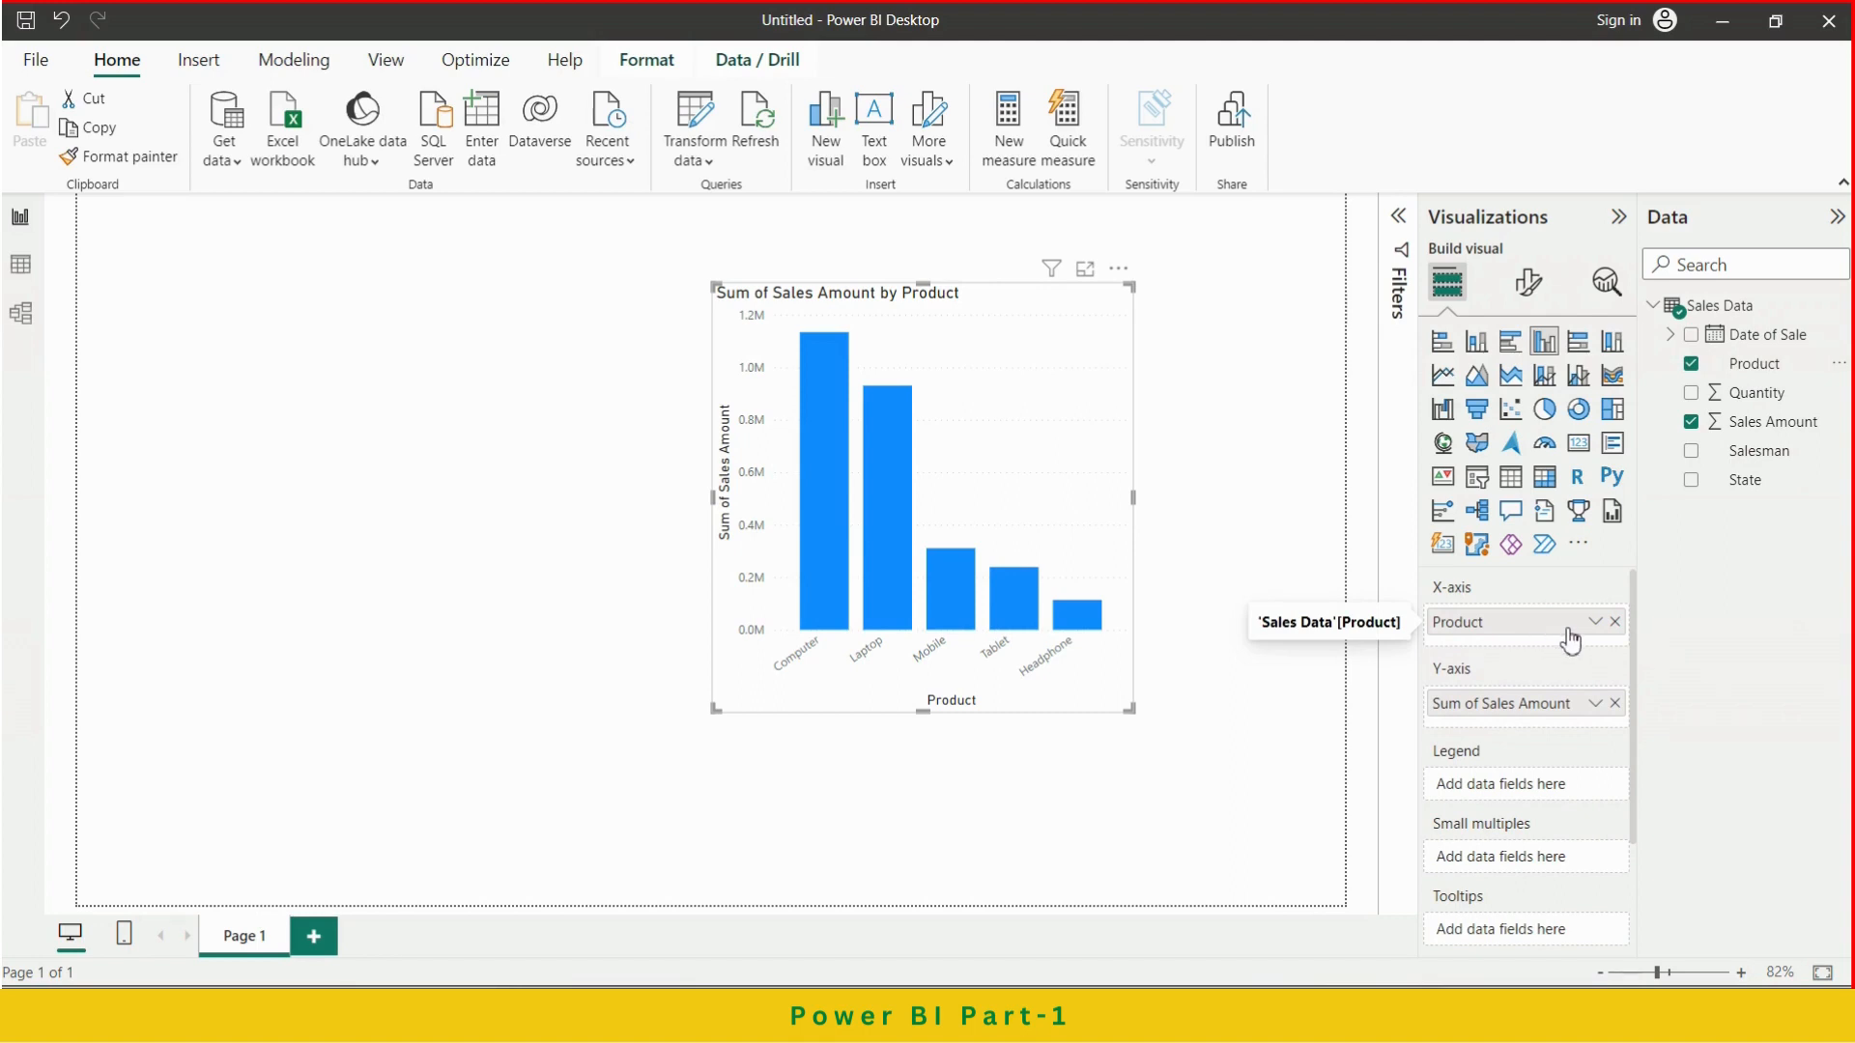
Replace Product with State on the X-axis and add Salesman below it as a second level
left_click(1614, 622)
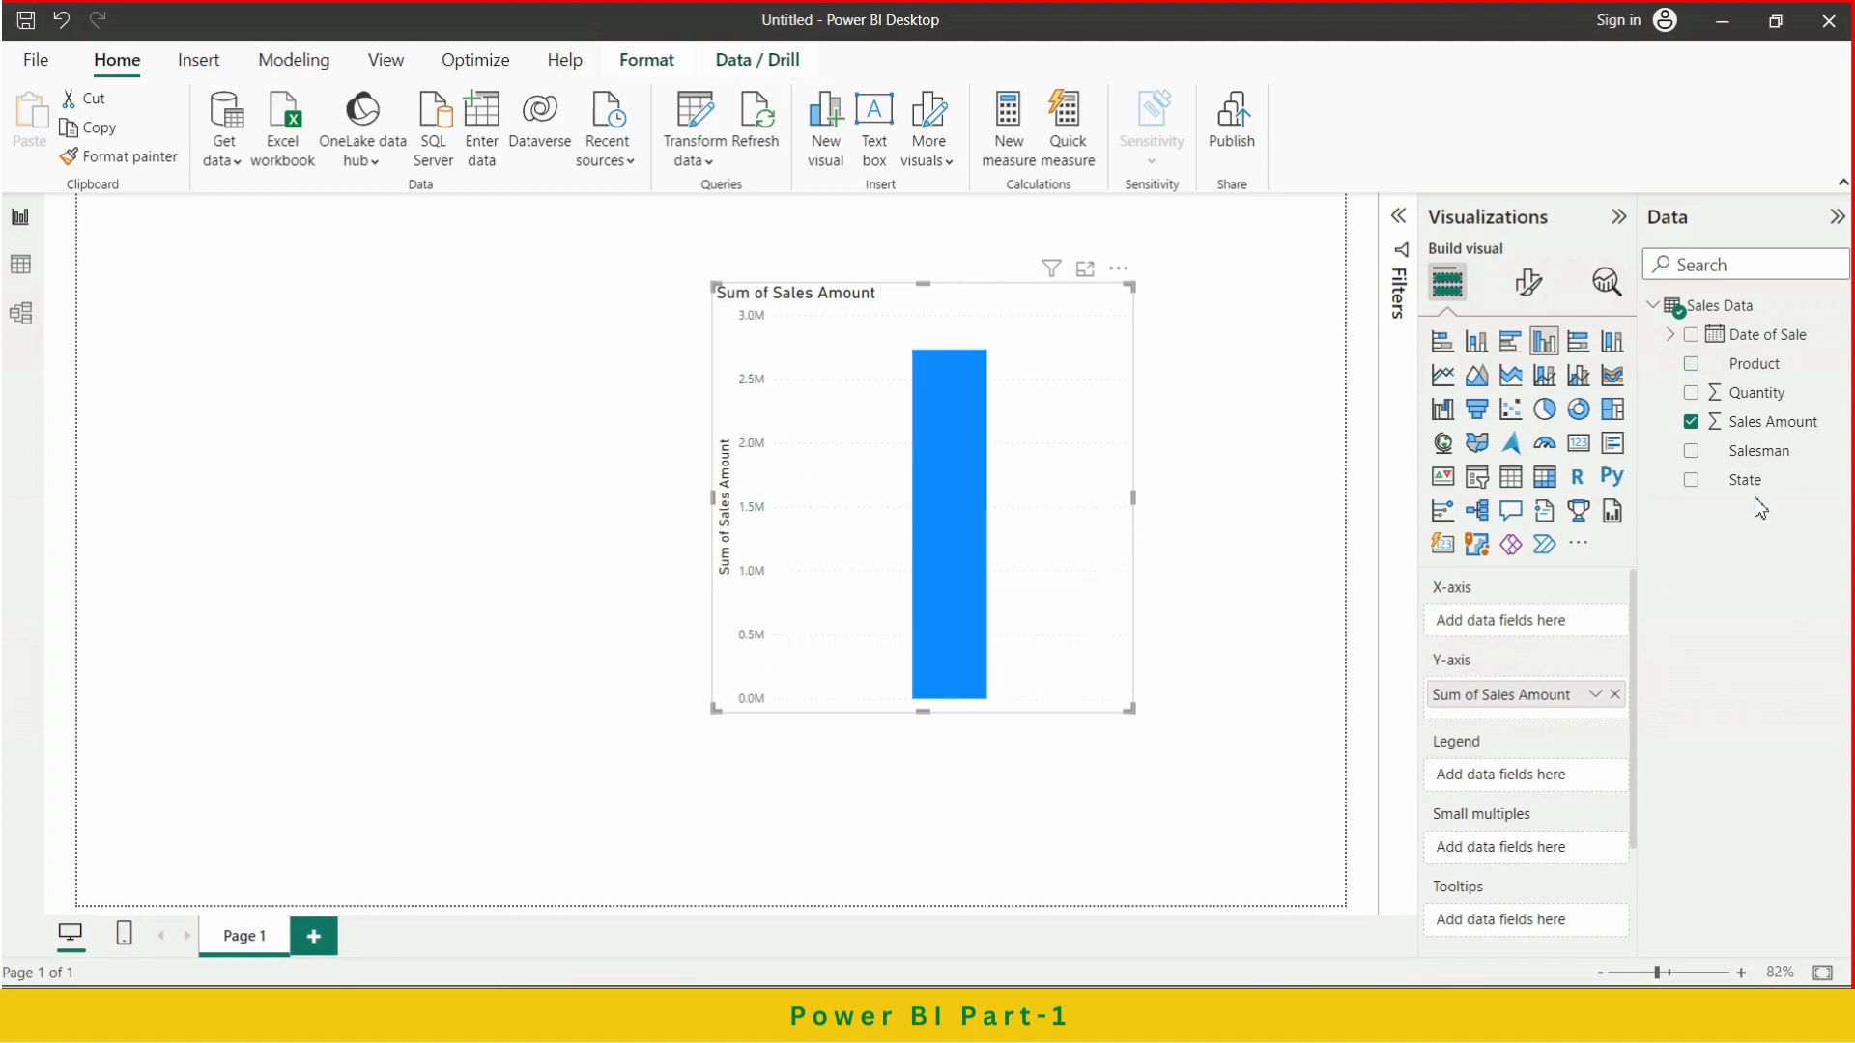
left_click_drag(1745, 483, 1529, 630)
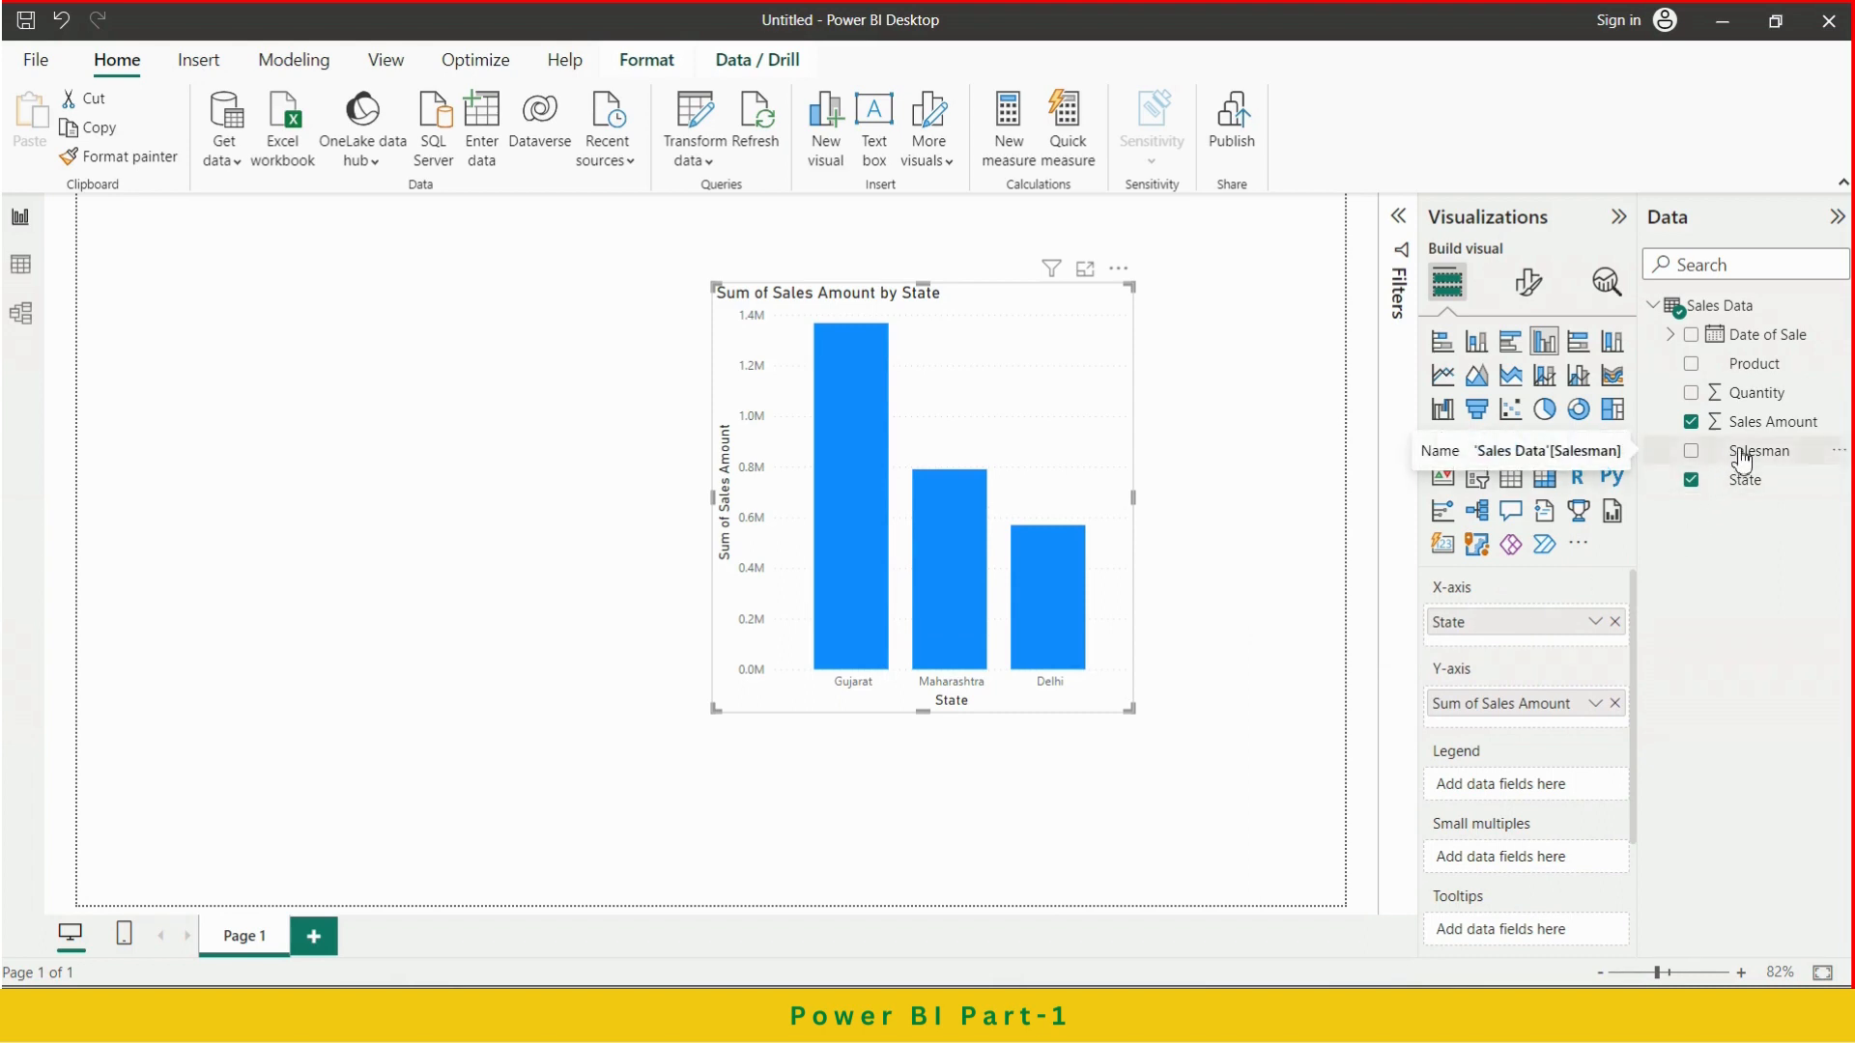
left_click_drag(1742, 459, 1507, 641)
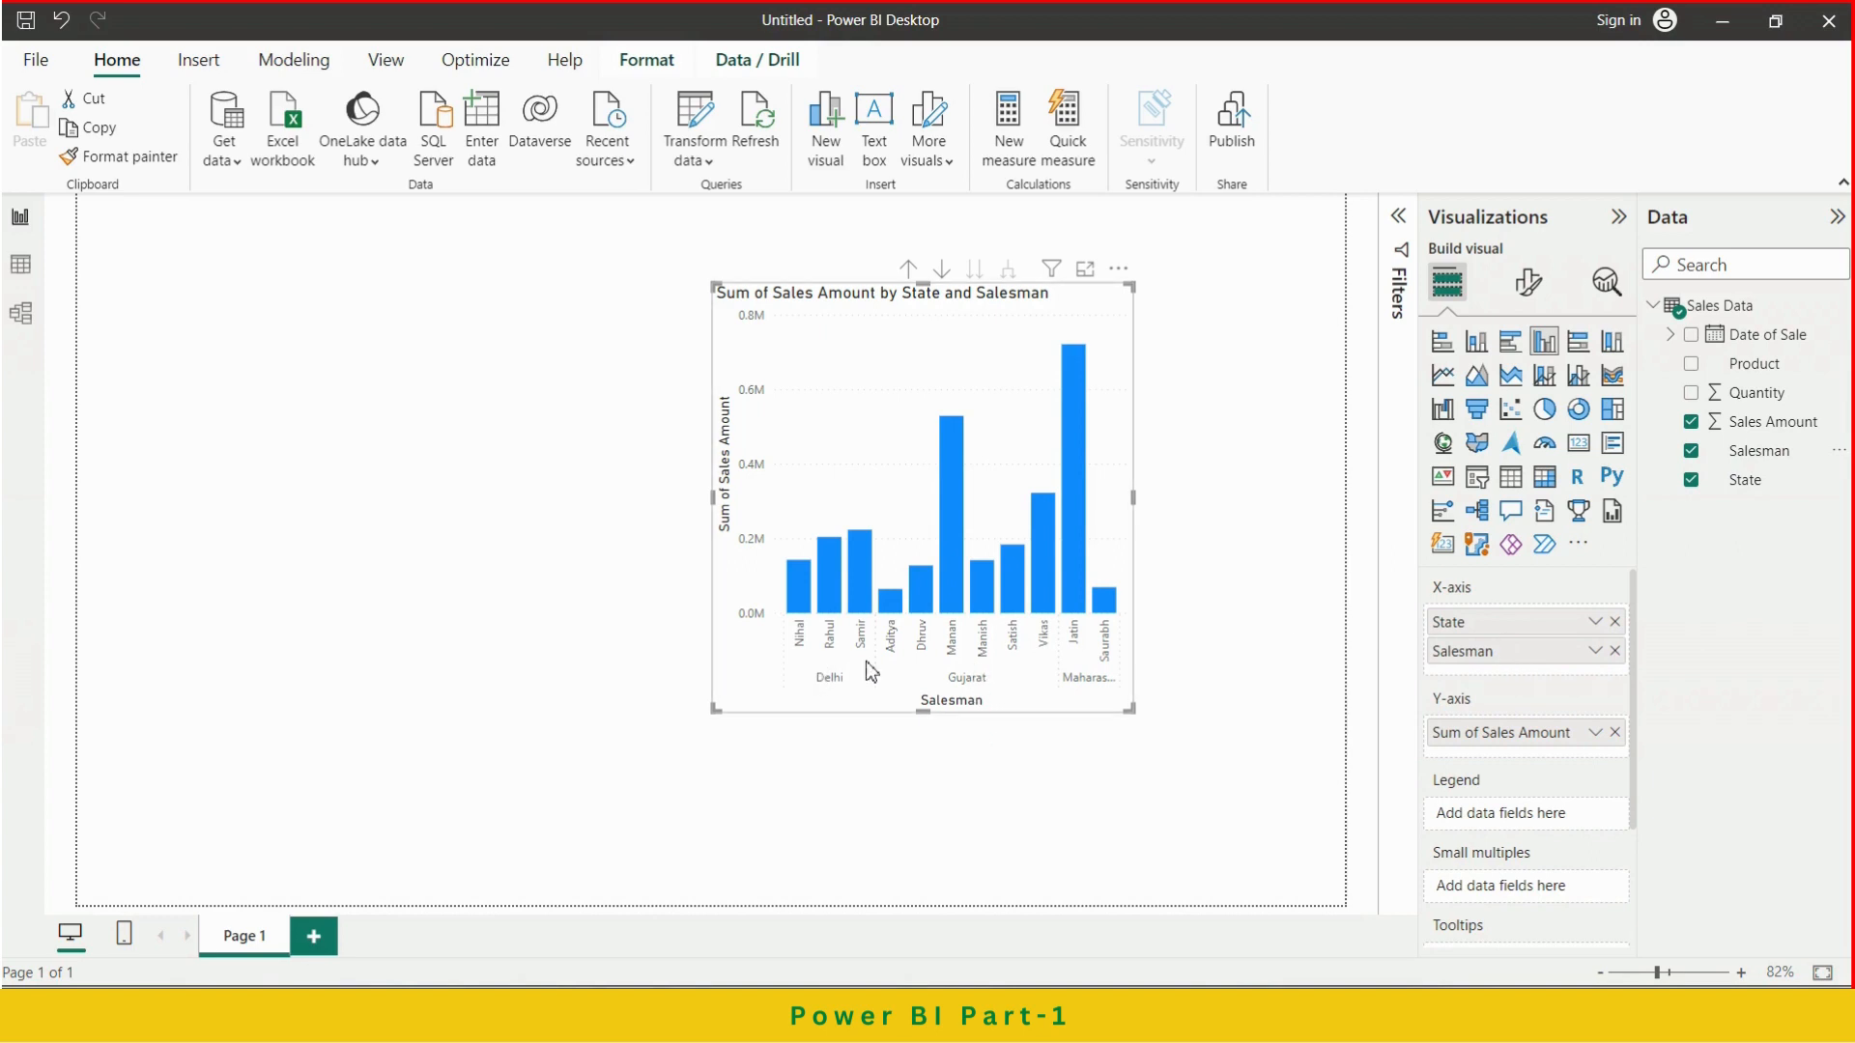
Remove Salesman from the chart and try State as the legend before returning it to the X-axis
left_click(1615, 650)
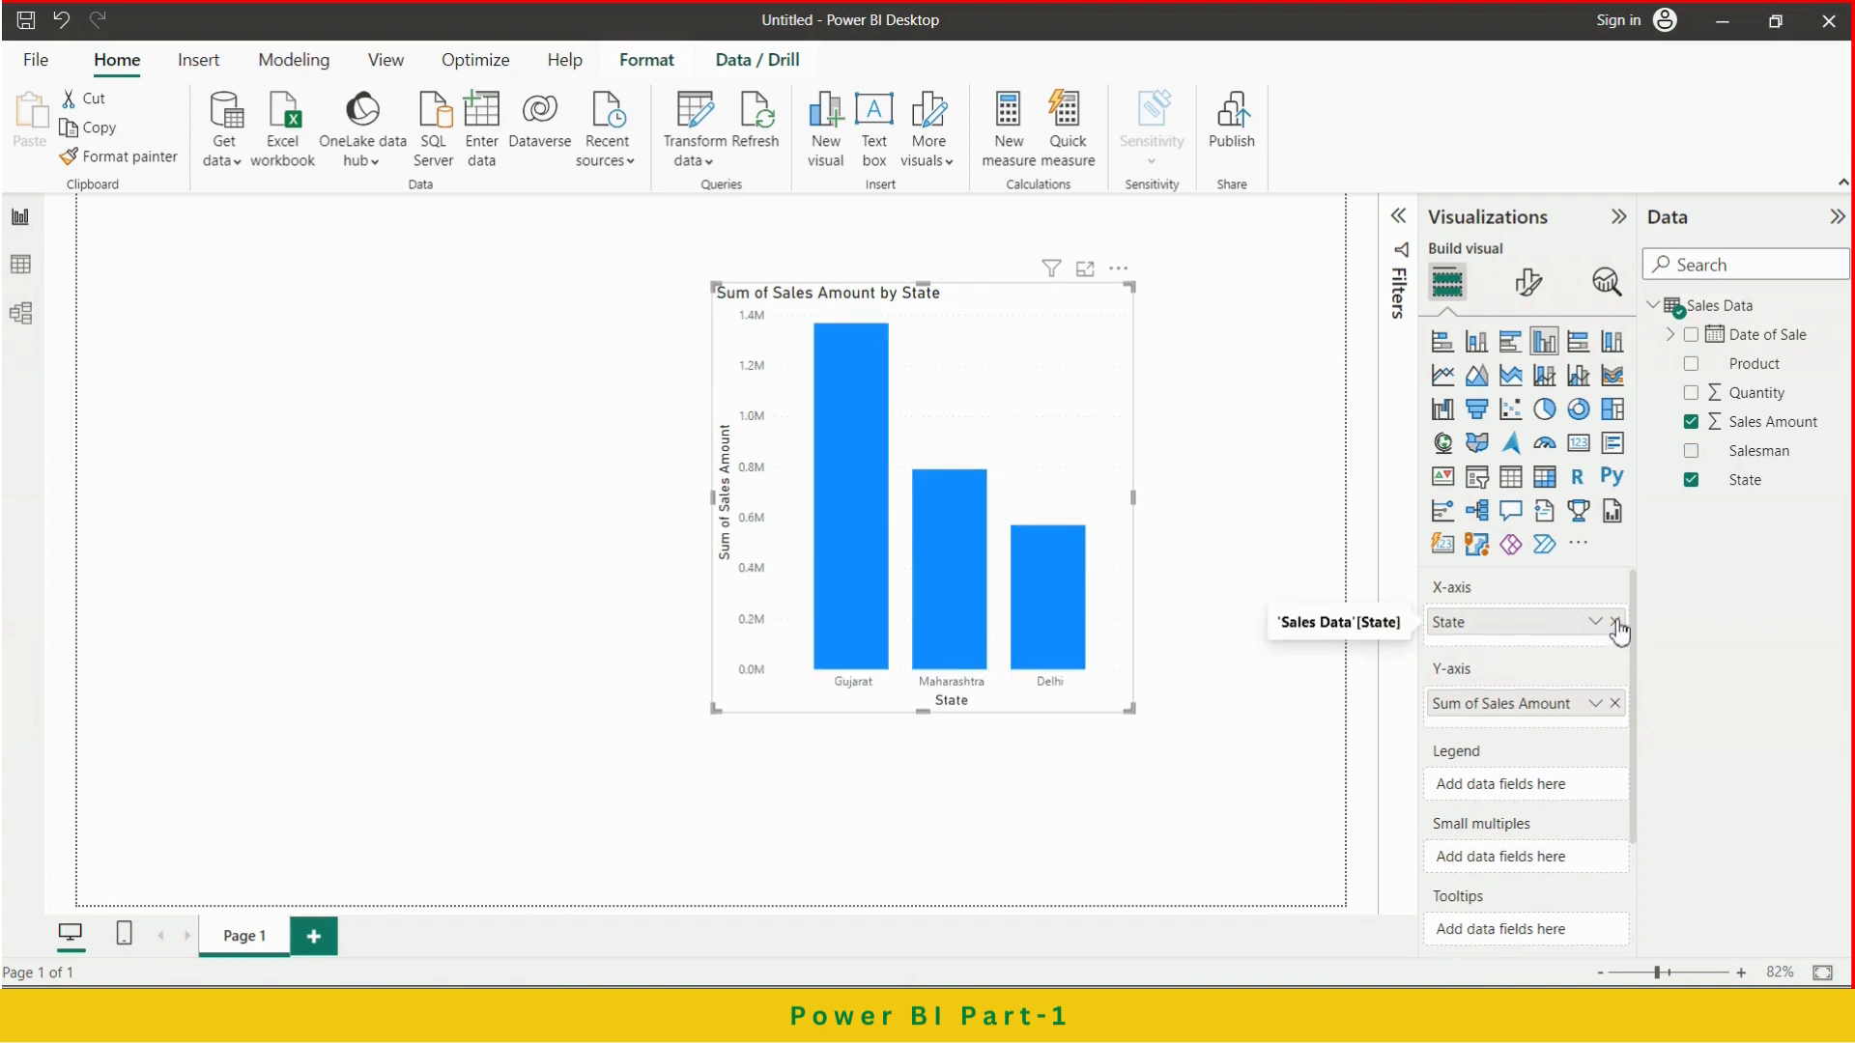
left_click(1615, 622)
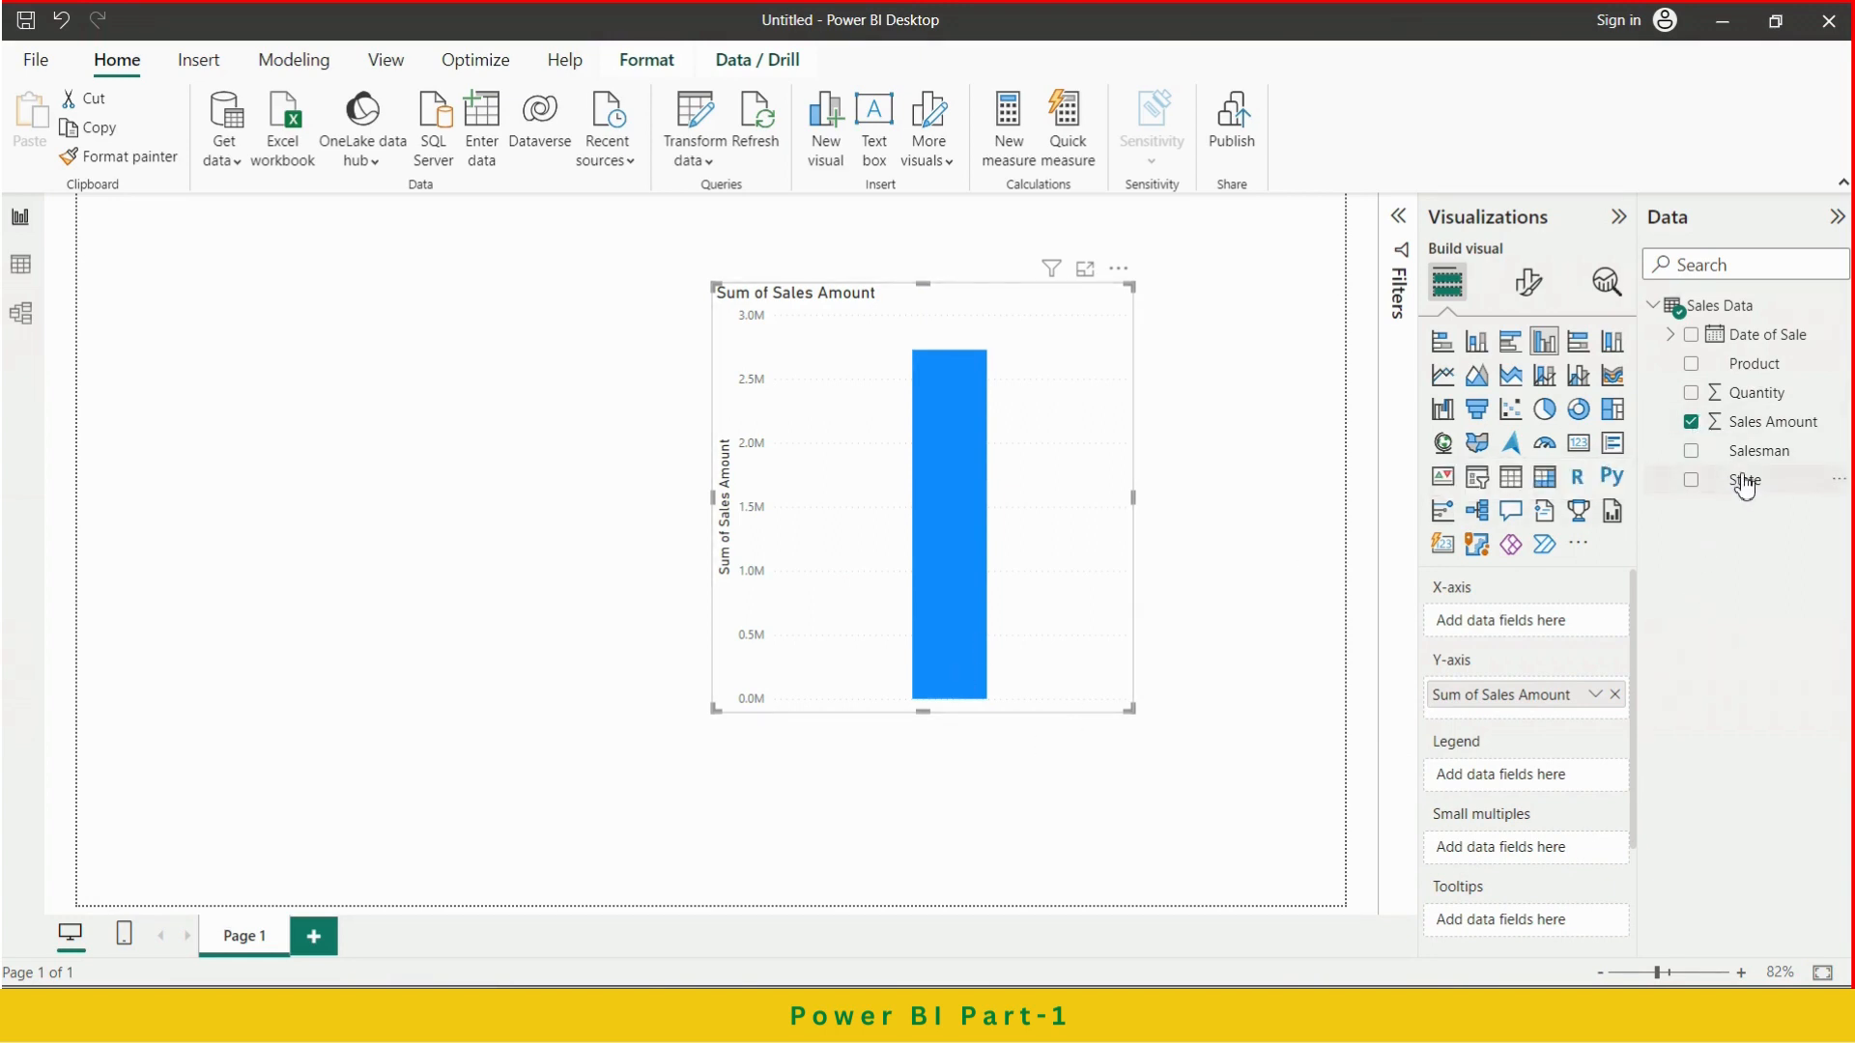
left_click_drag(1745, 490, 1517, 781)
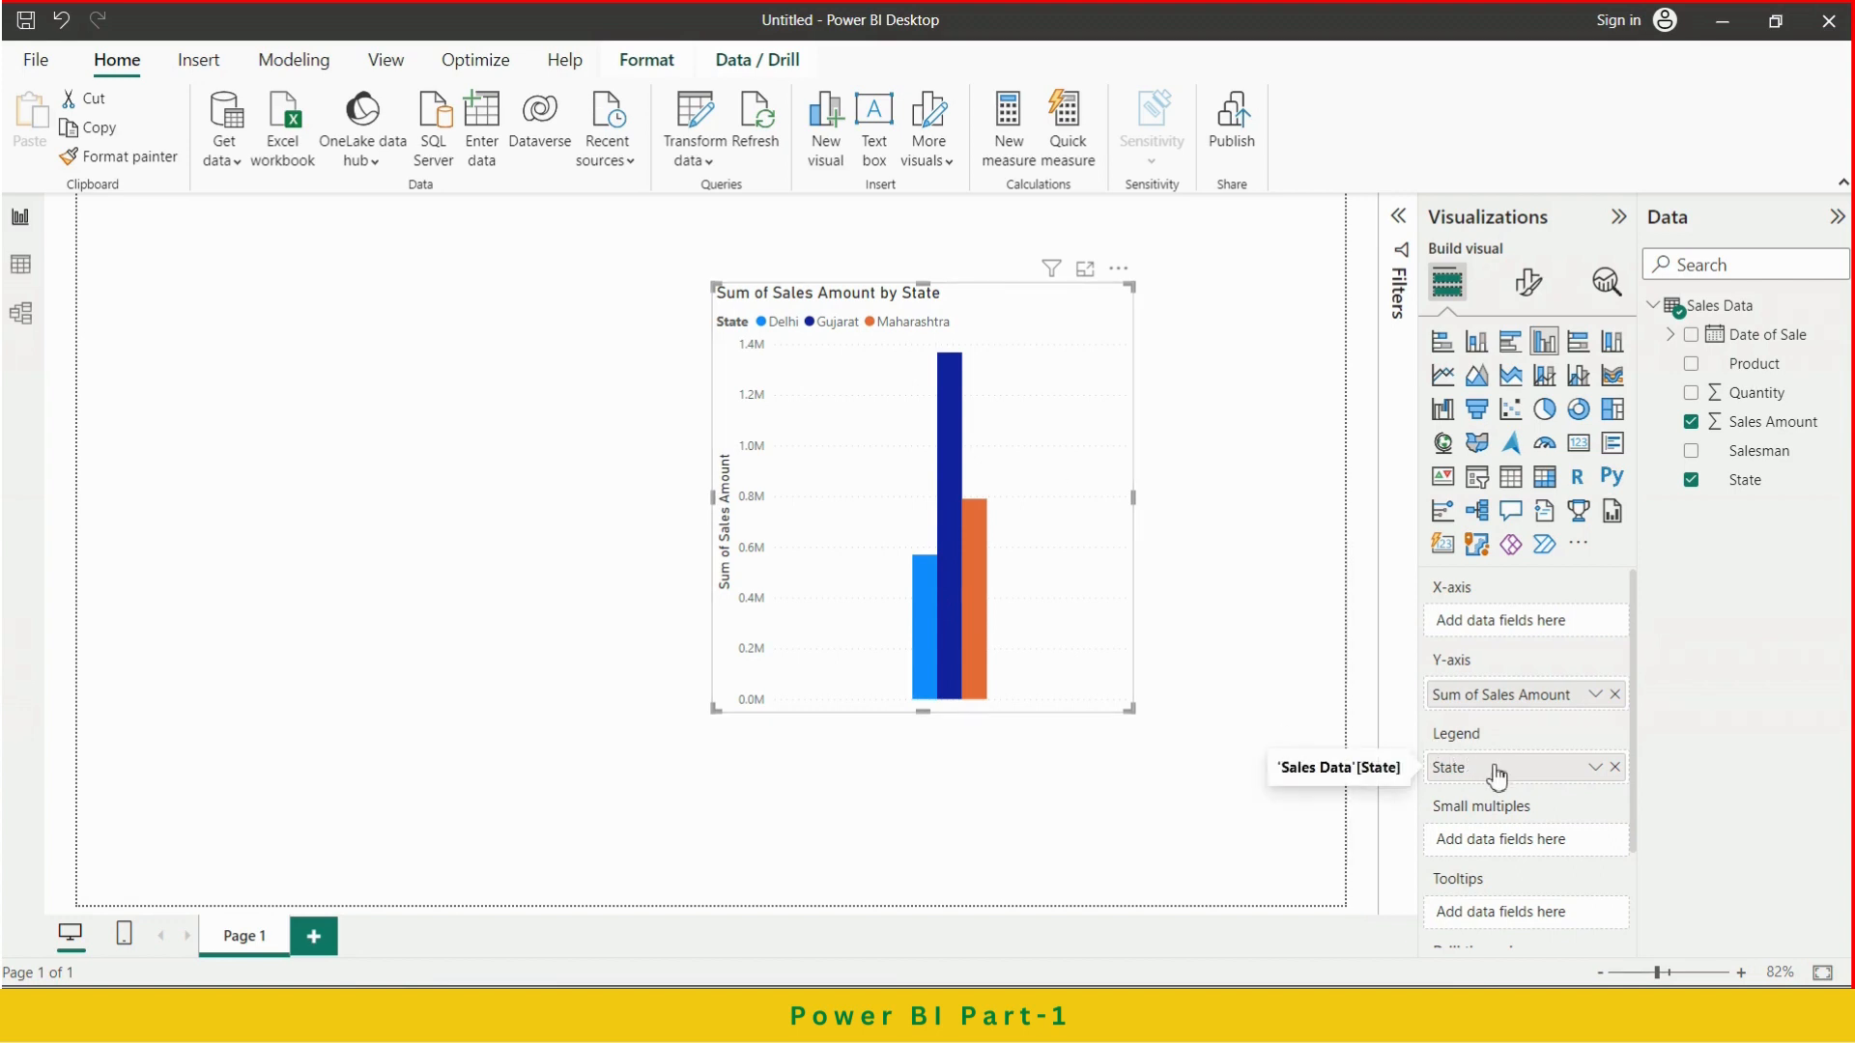
left_click_drag(1497, 773, 1499, 628)
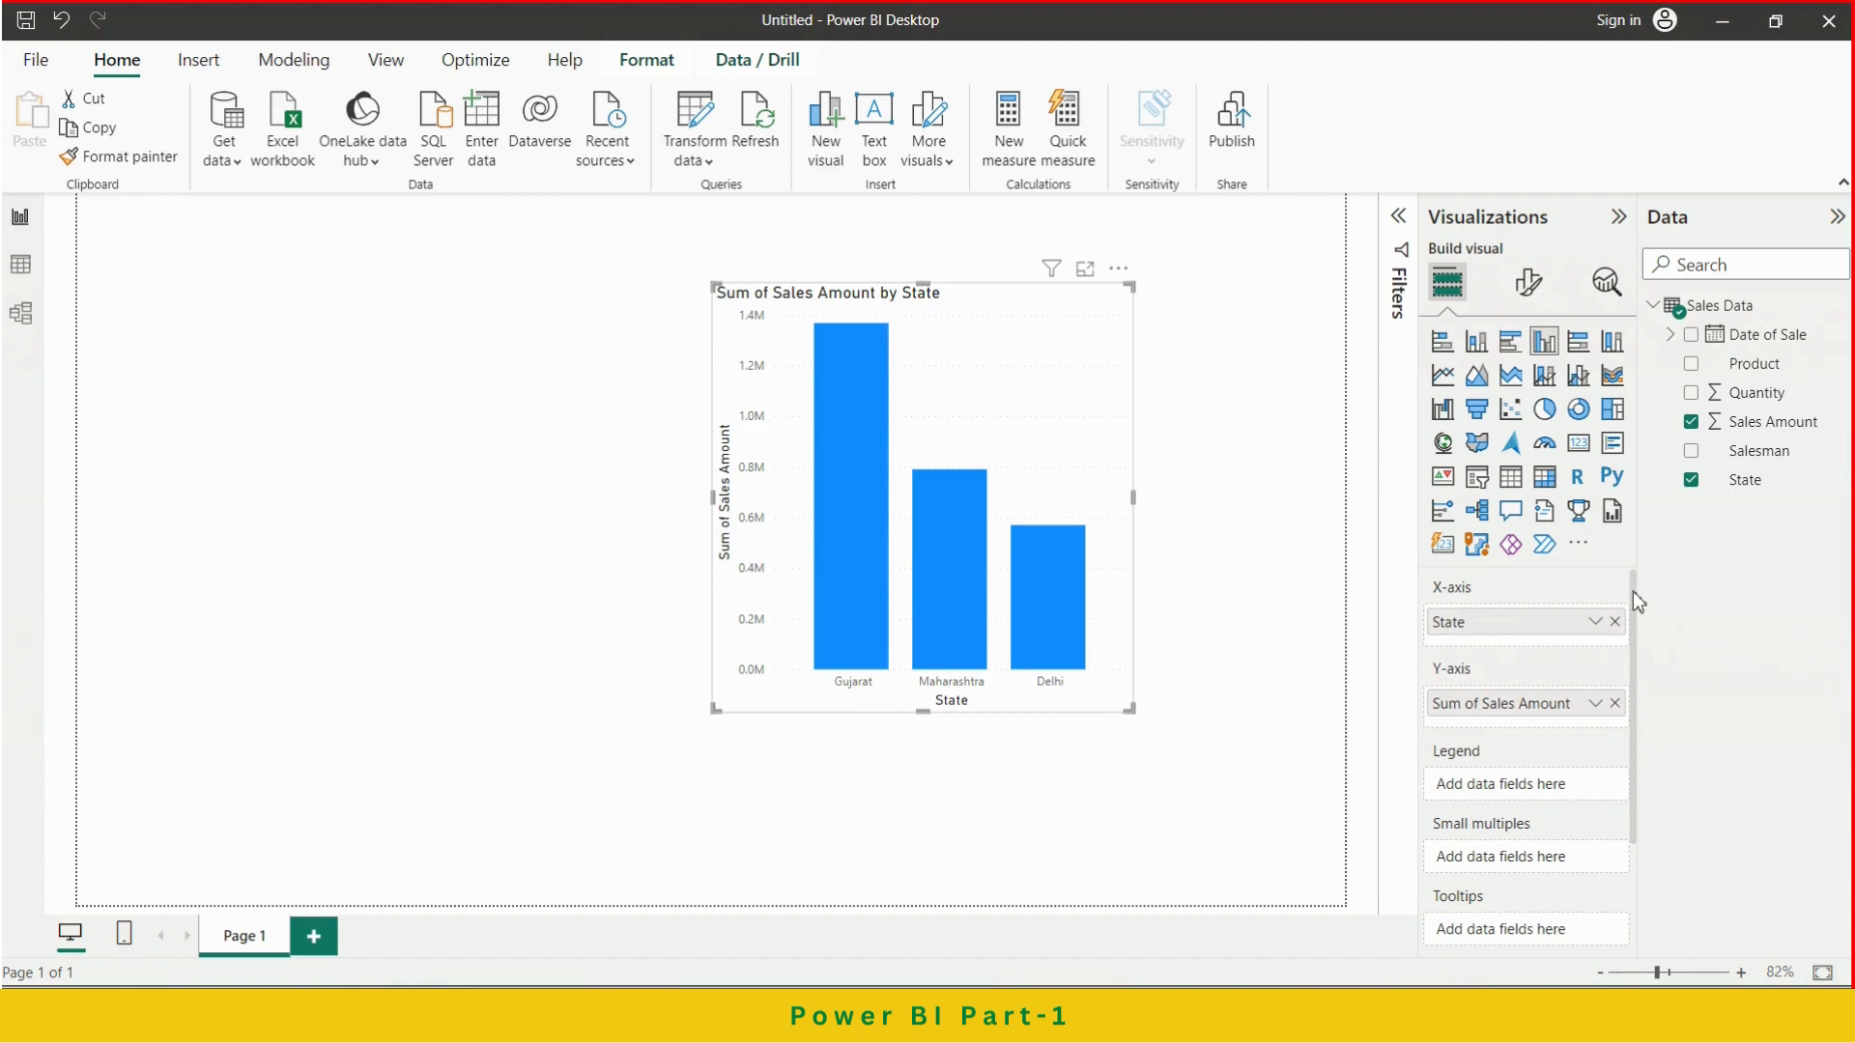
mouse_move(1637, 588)
left_mouse_down()
mouse_move(1645, 702)
mouse_move(1625, 659)
mouse_move(1642, 575)
left_mouse_up()
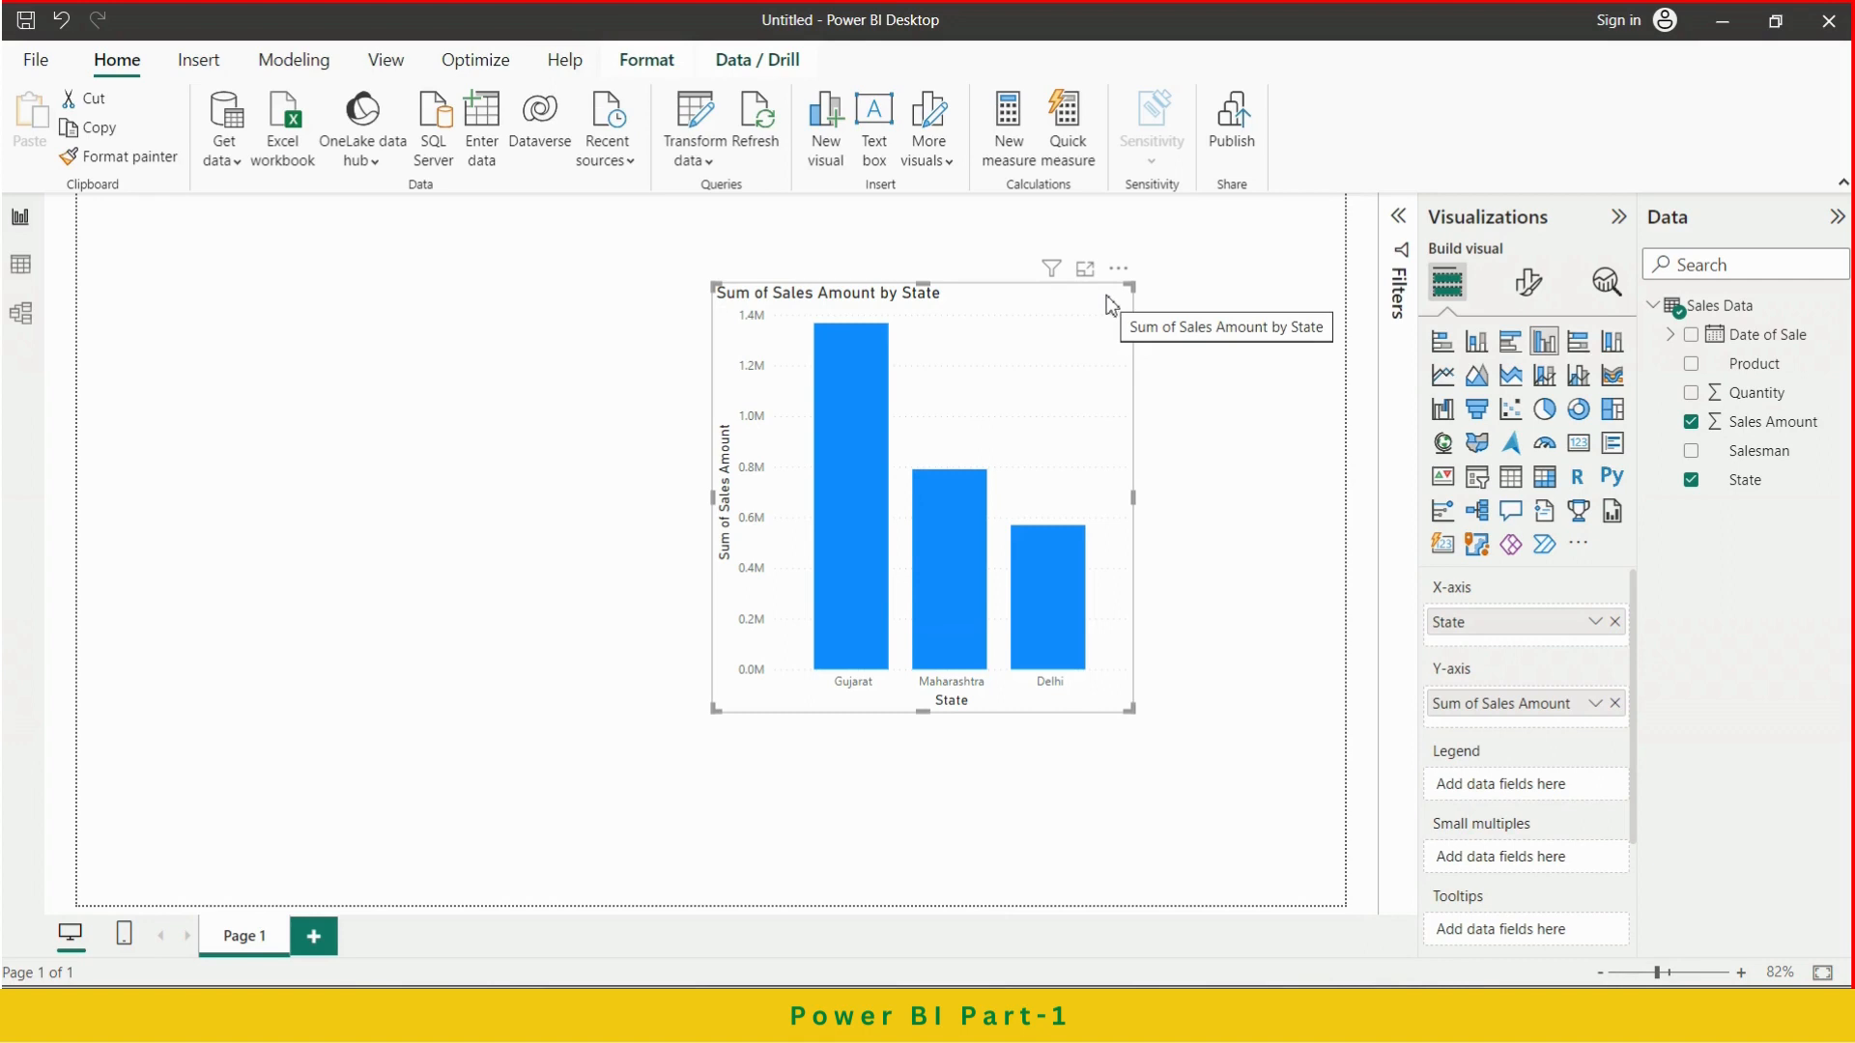
Replace the Sales Amount by State chart with an empty, enlarged clustered column chart left of the page's centre
key("Delete")
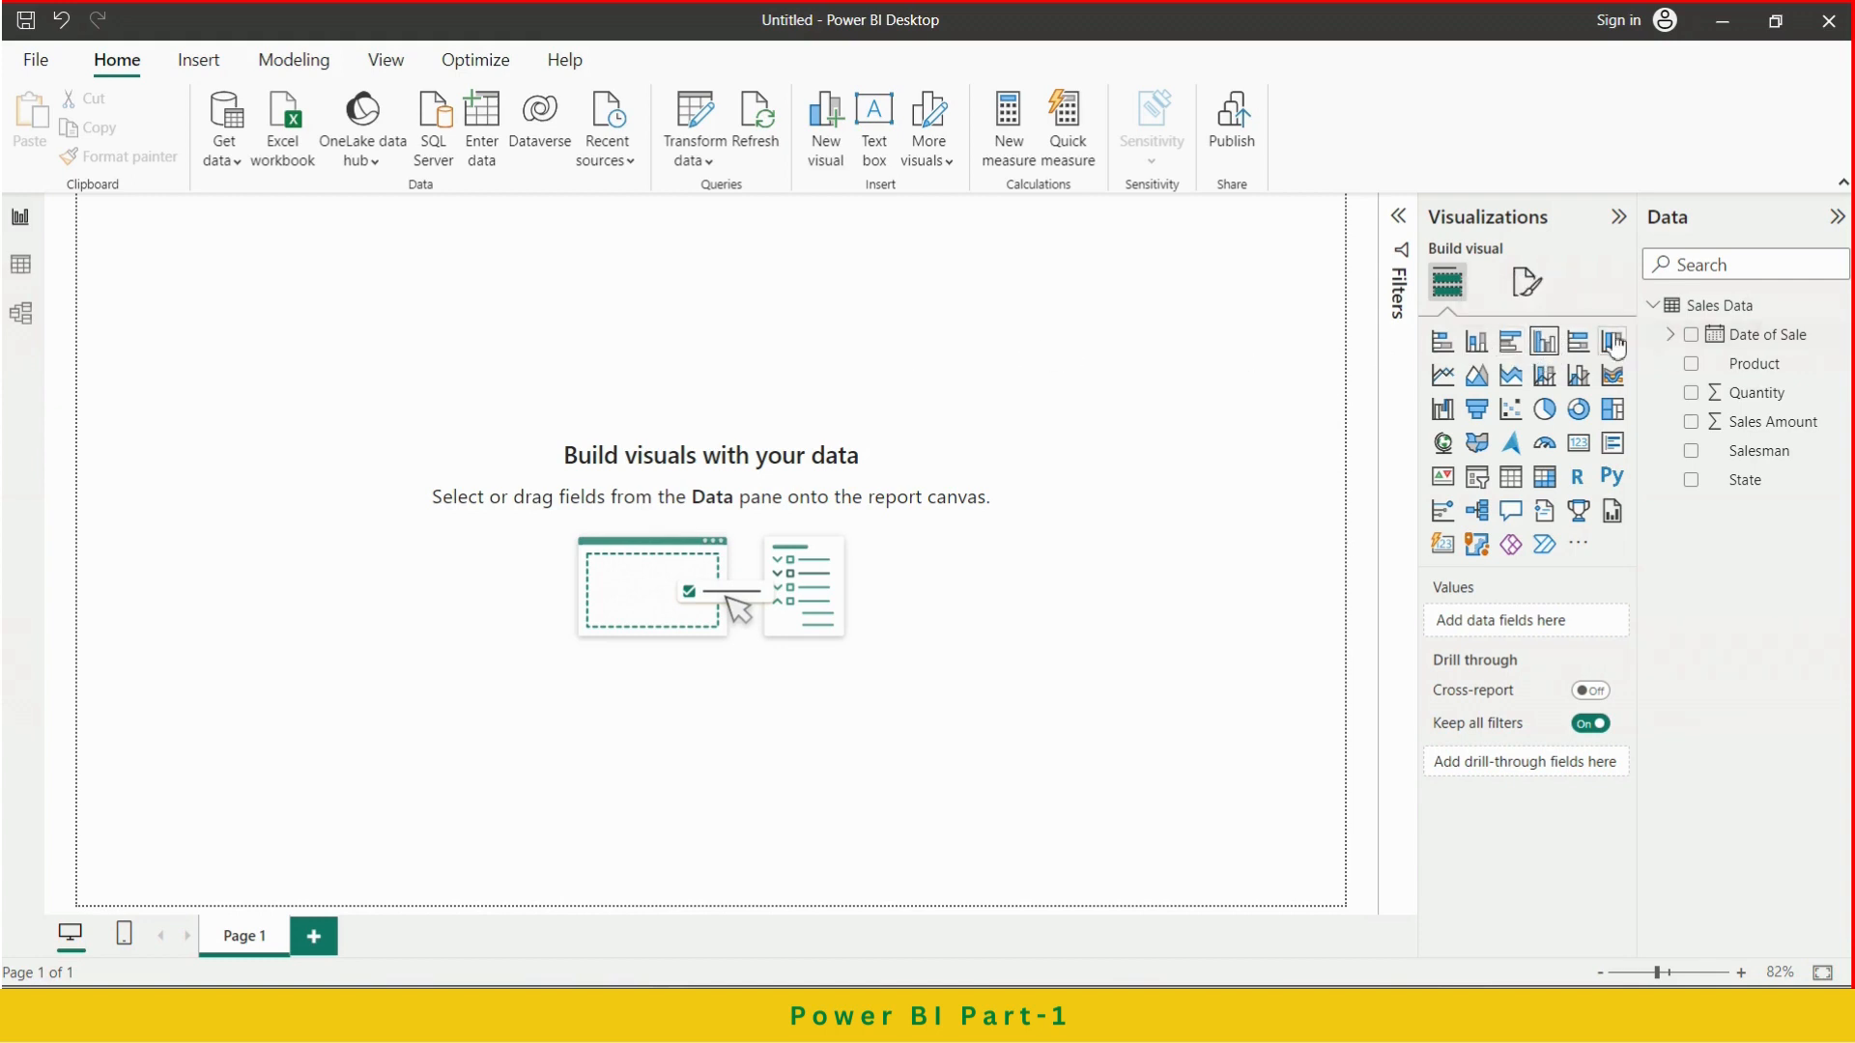
left_click(1544, 343)
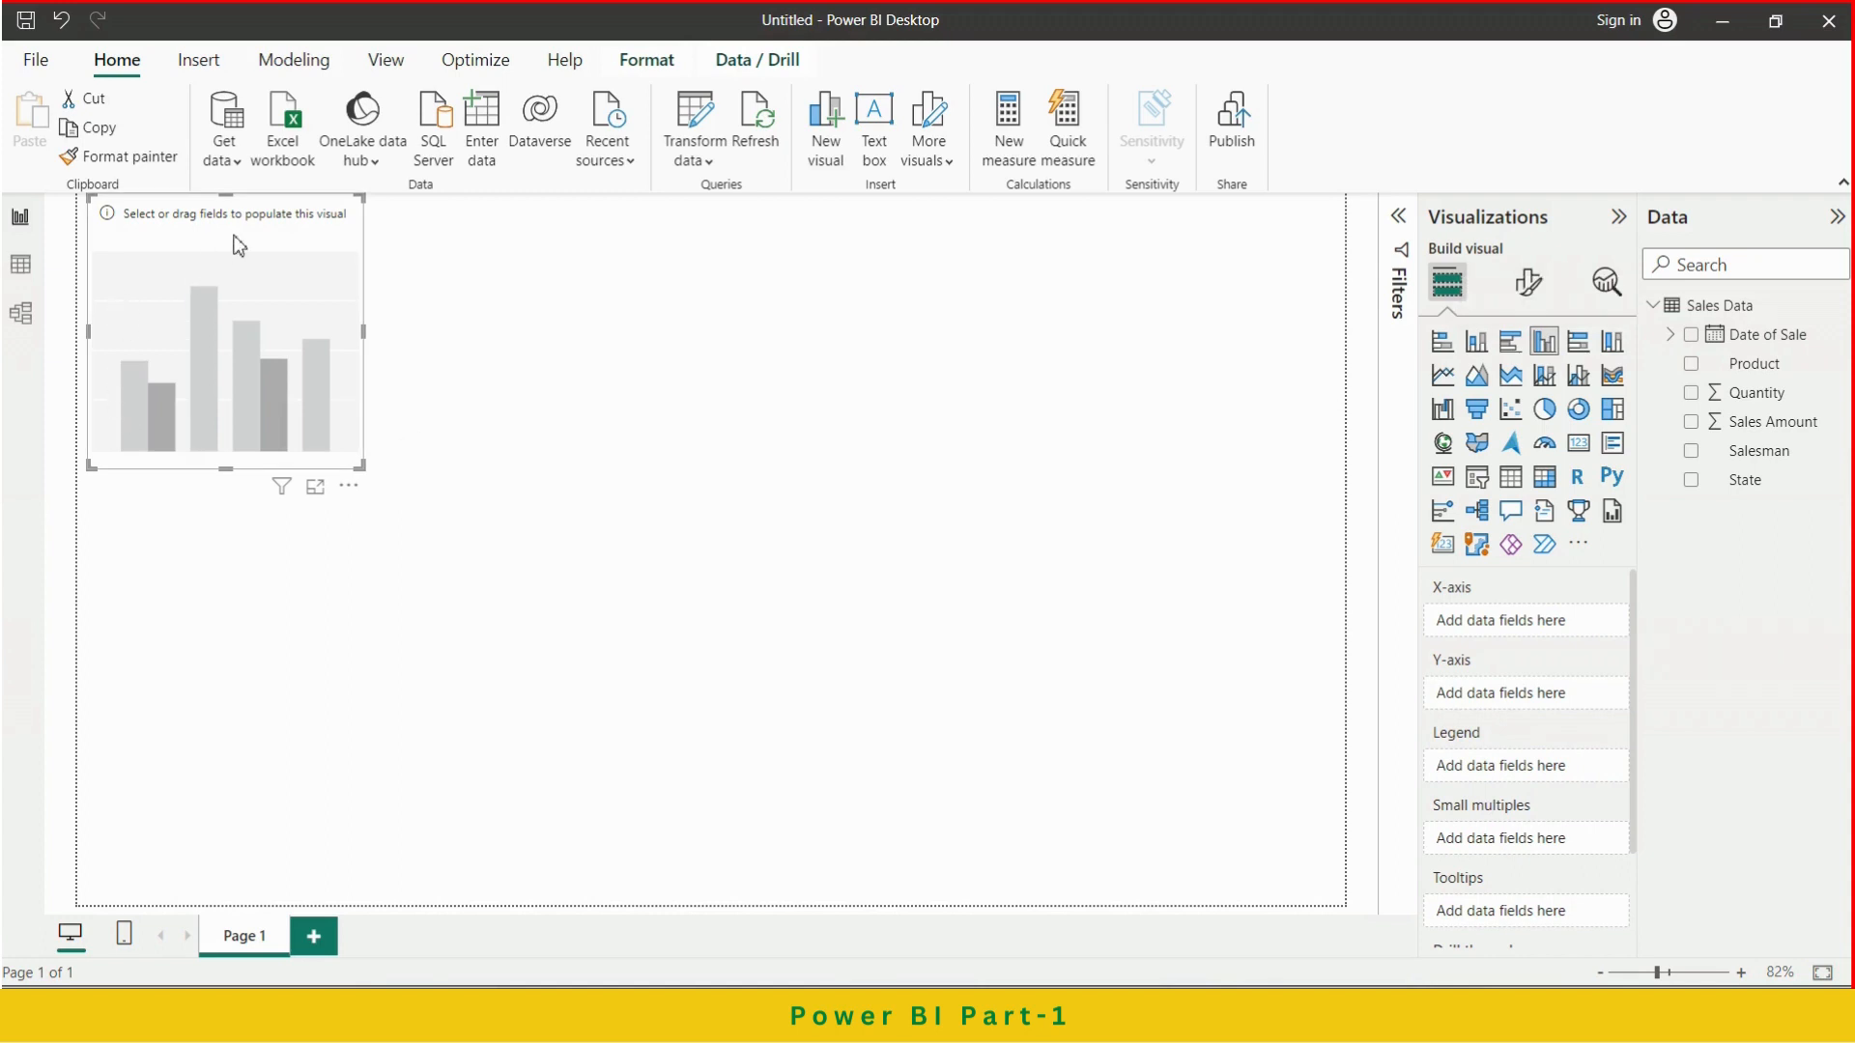
left_click_drag(238, 240, 506, 344)
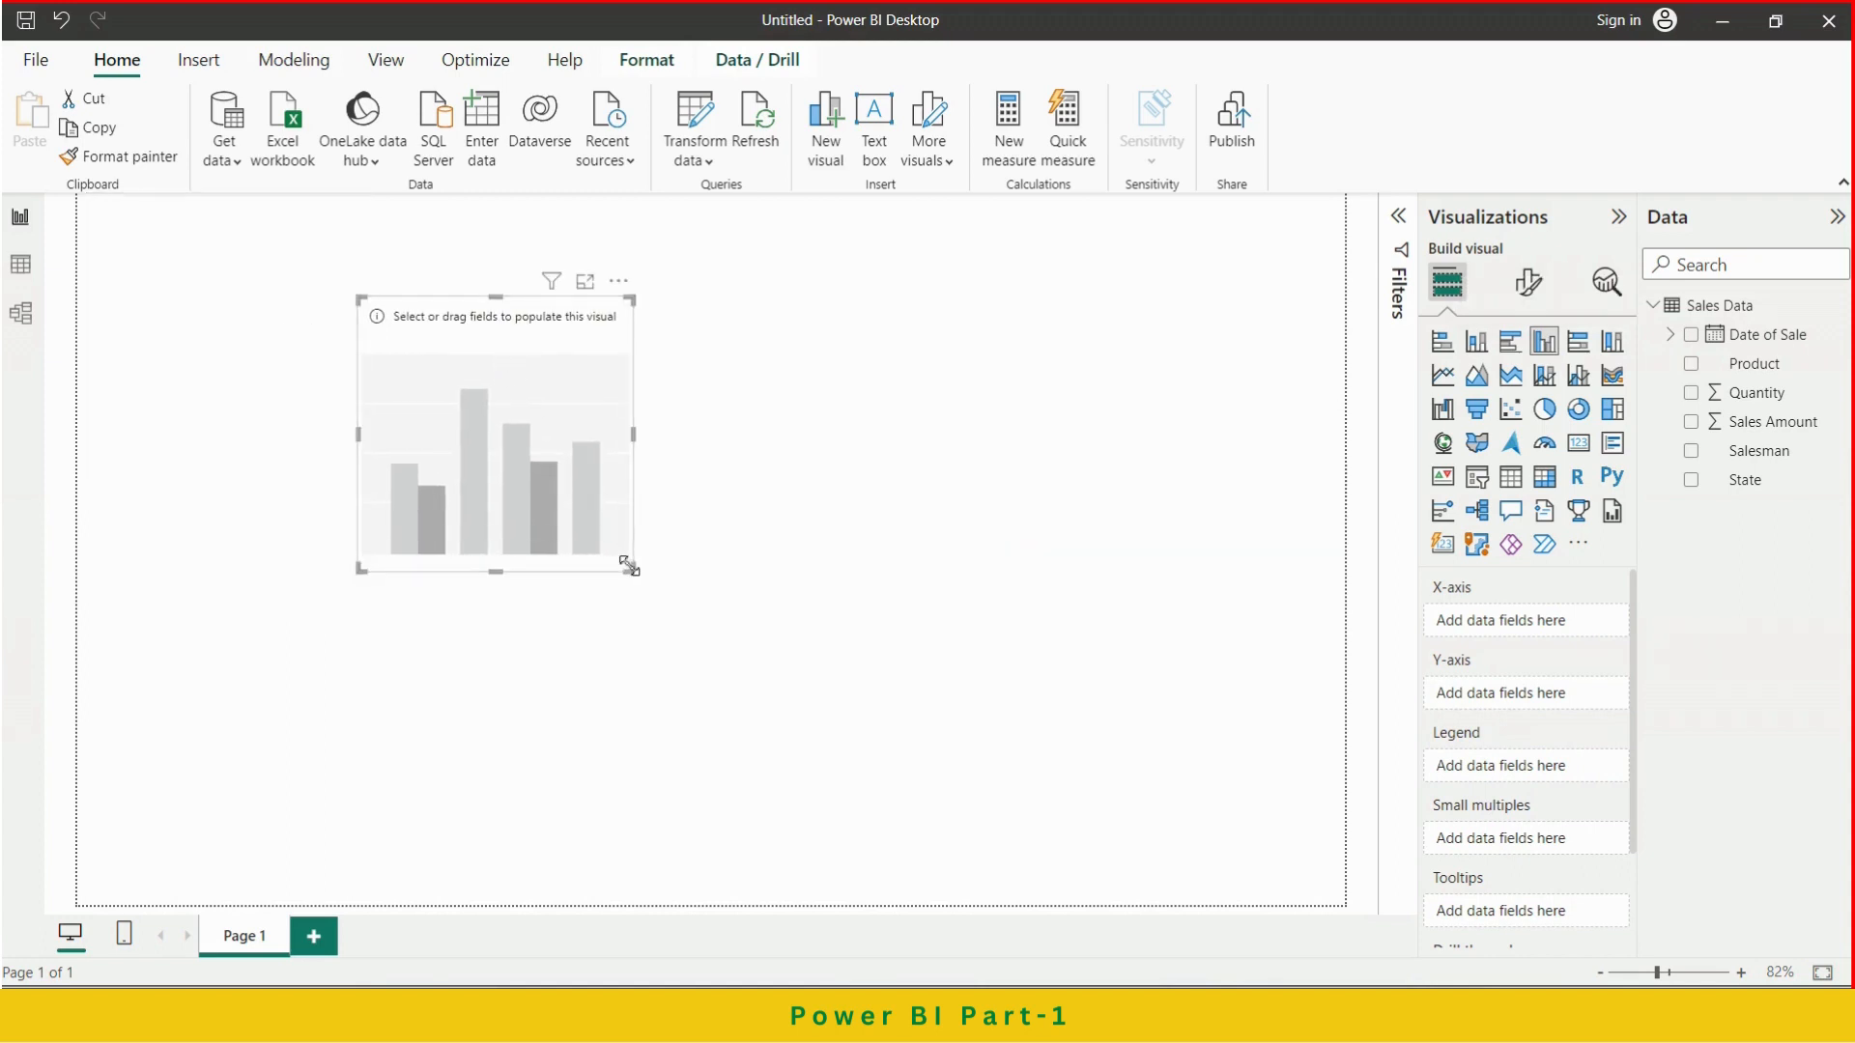
left_click_drag(632, 570, 821, 686)
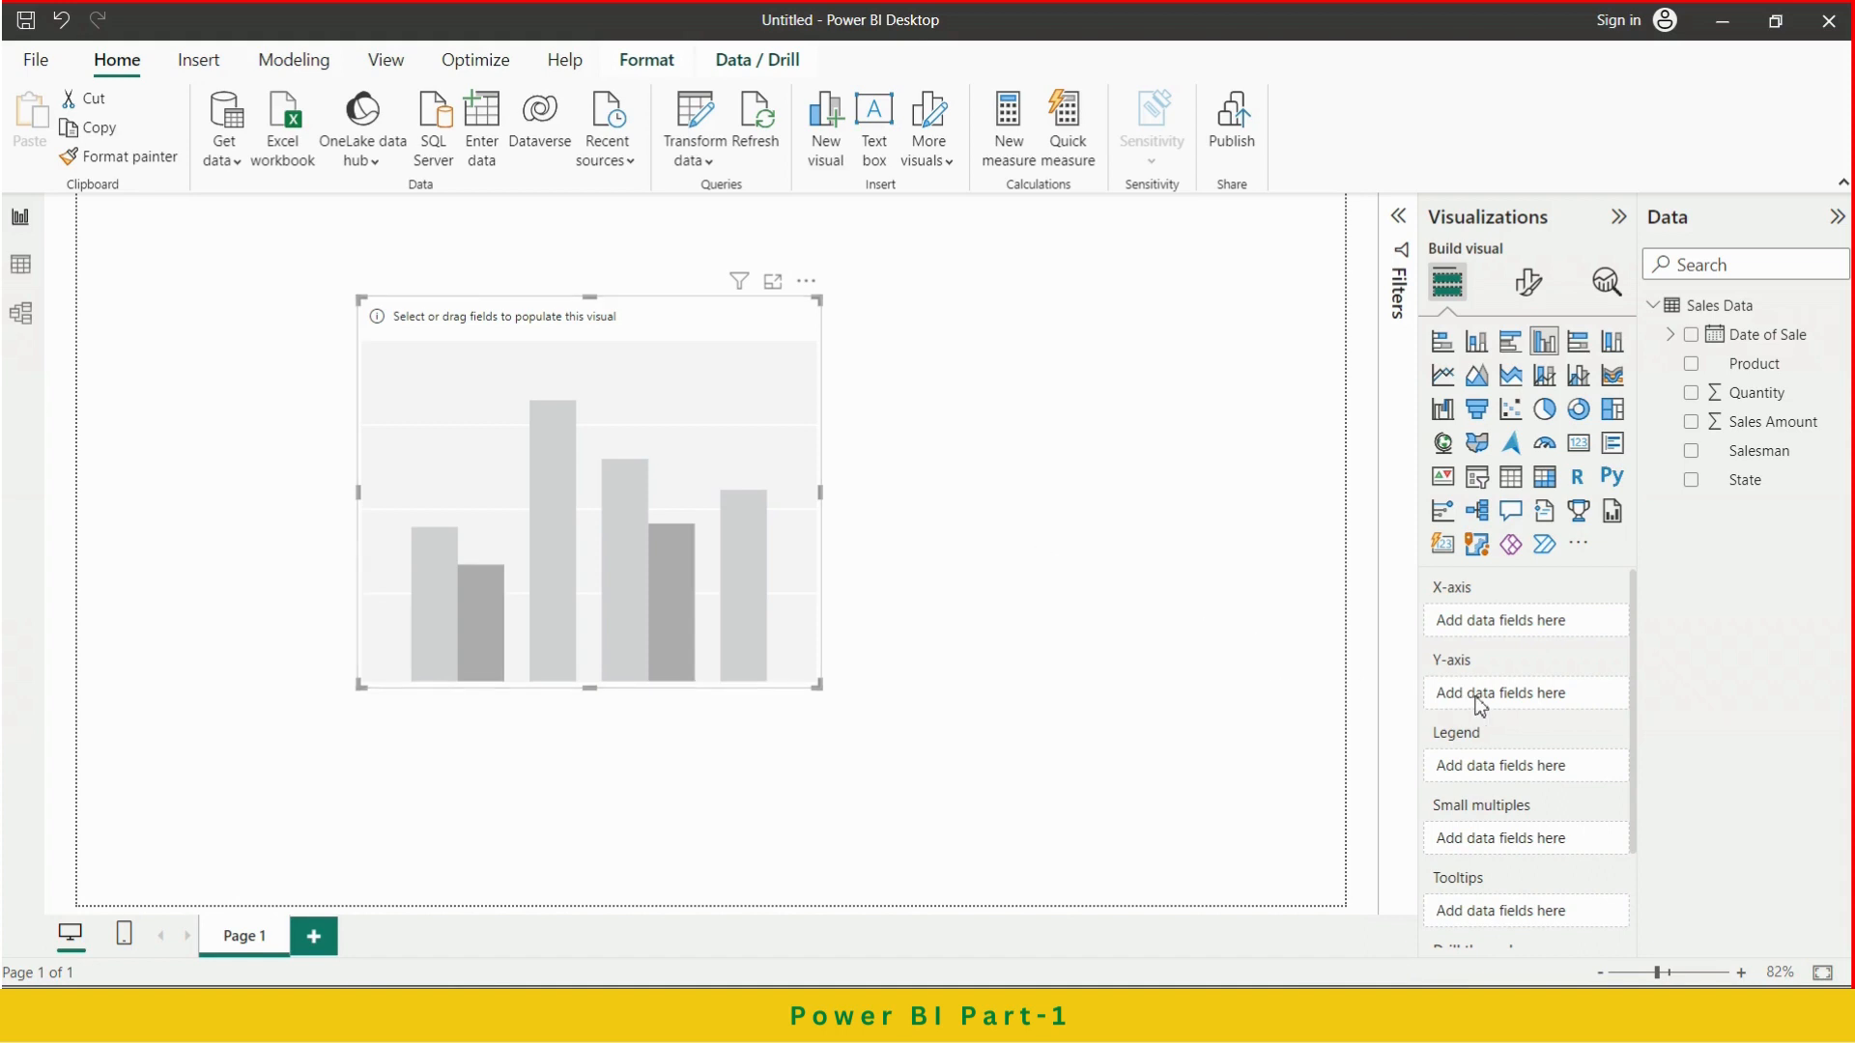
scroll(1478, 705, "down", 2)
scroll(1517, 715, "up", 2)
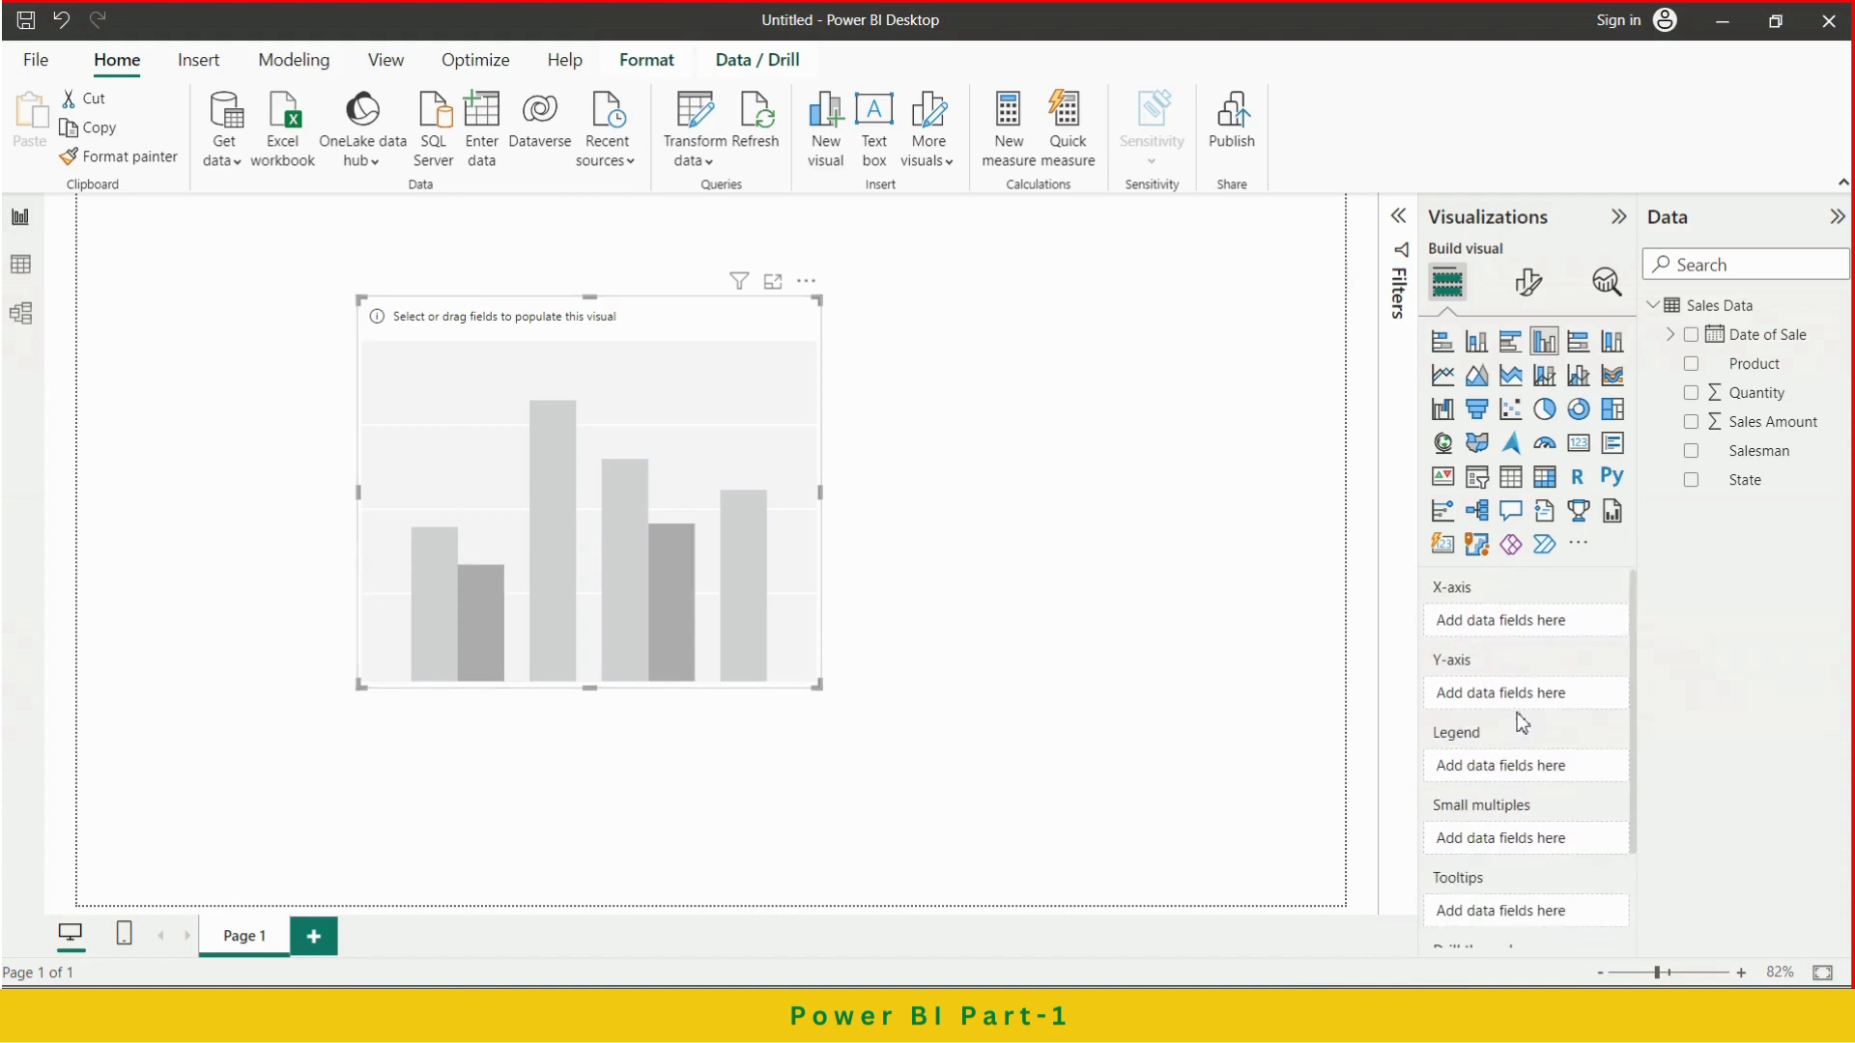
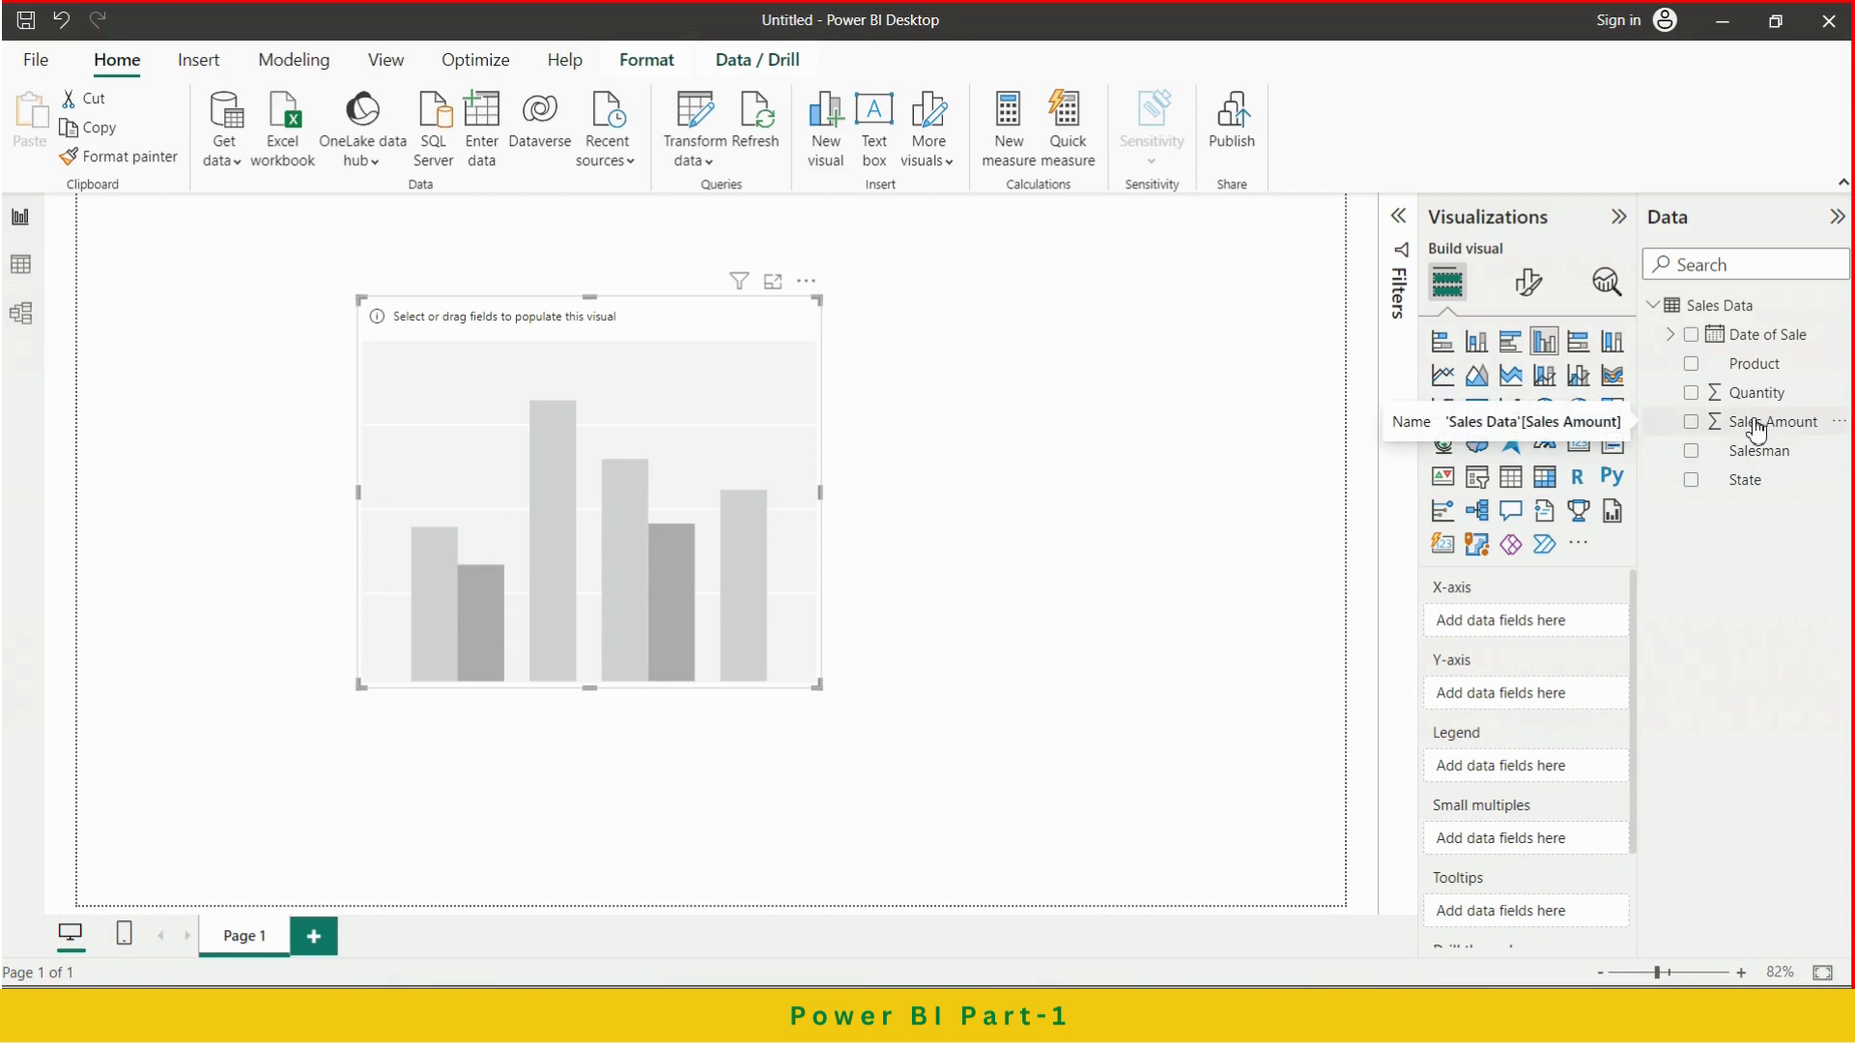
Put Sales Amount on the empty chart's Y-axis and try Salesman first on the X-axis, then as the legend
left_click_drag(1756, 432, 1538, 697)
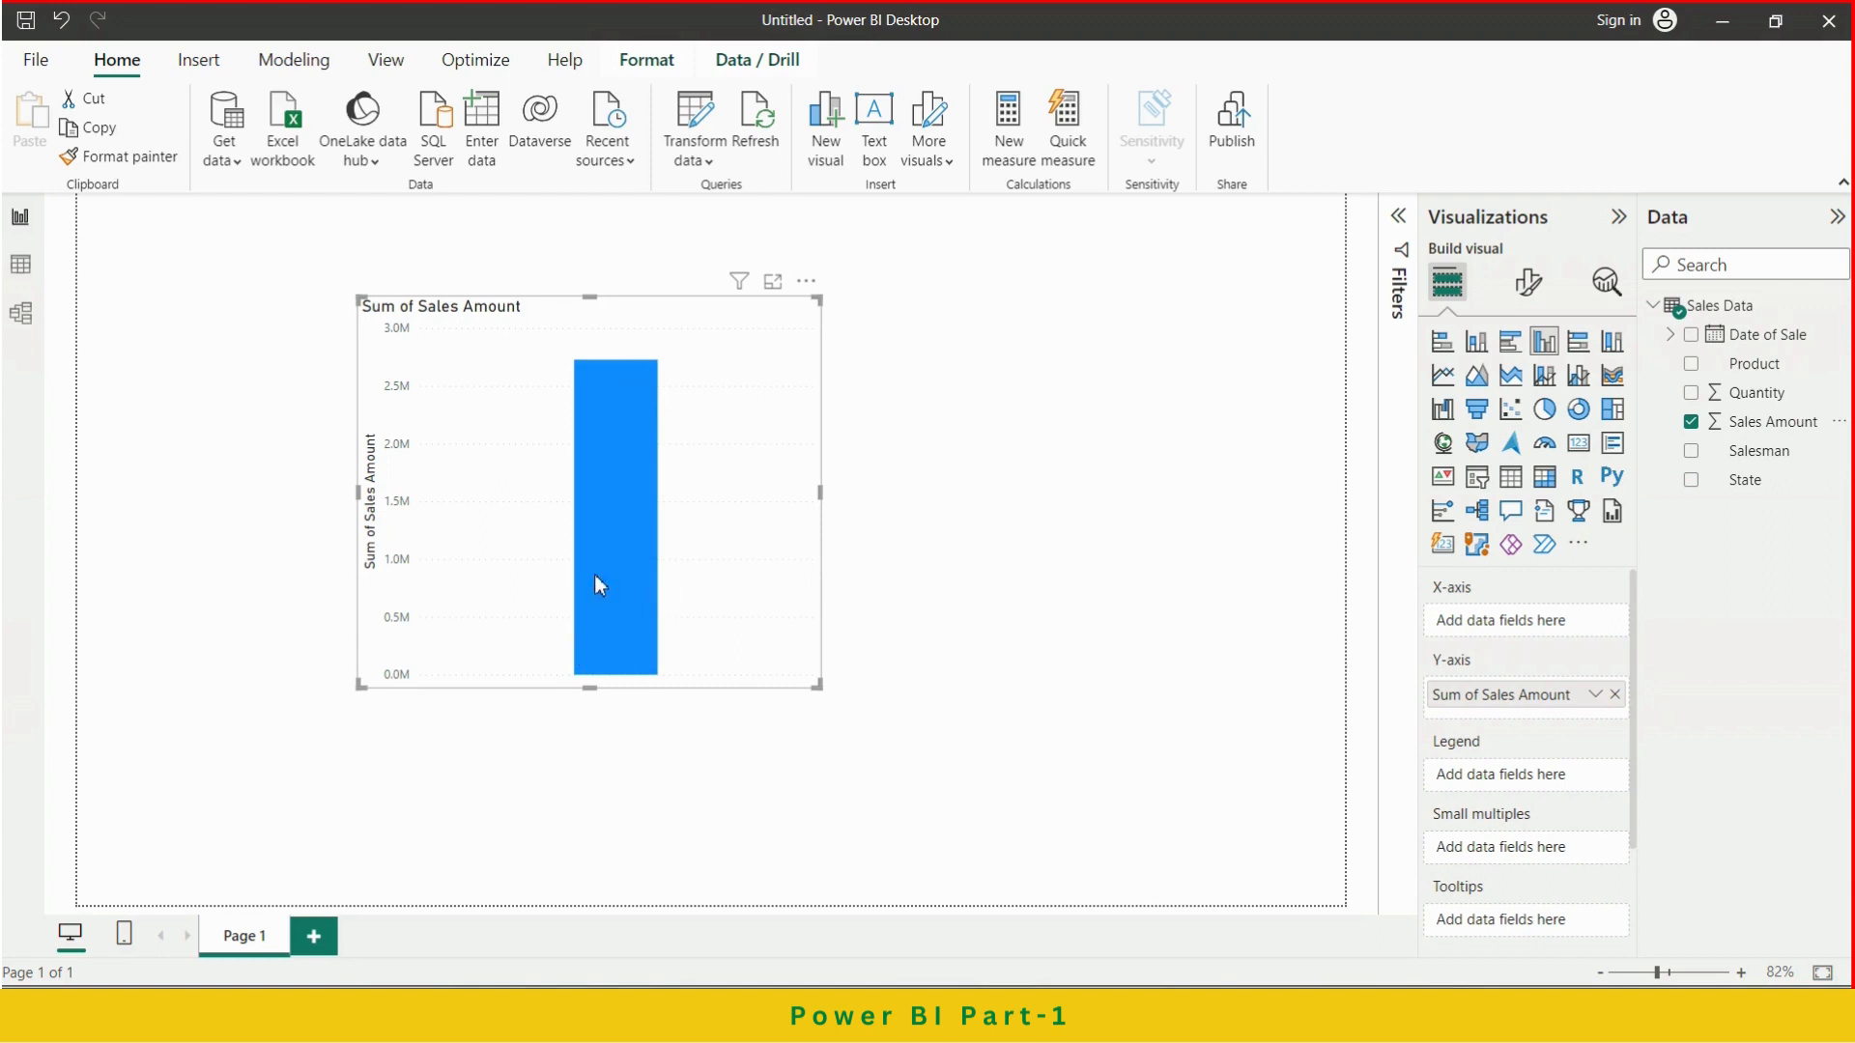
mouse_move(584, 646)
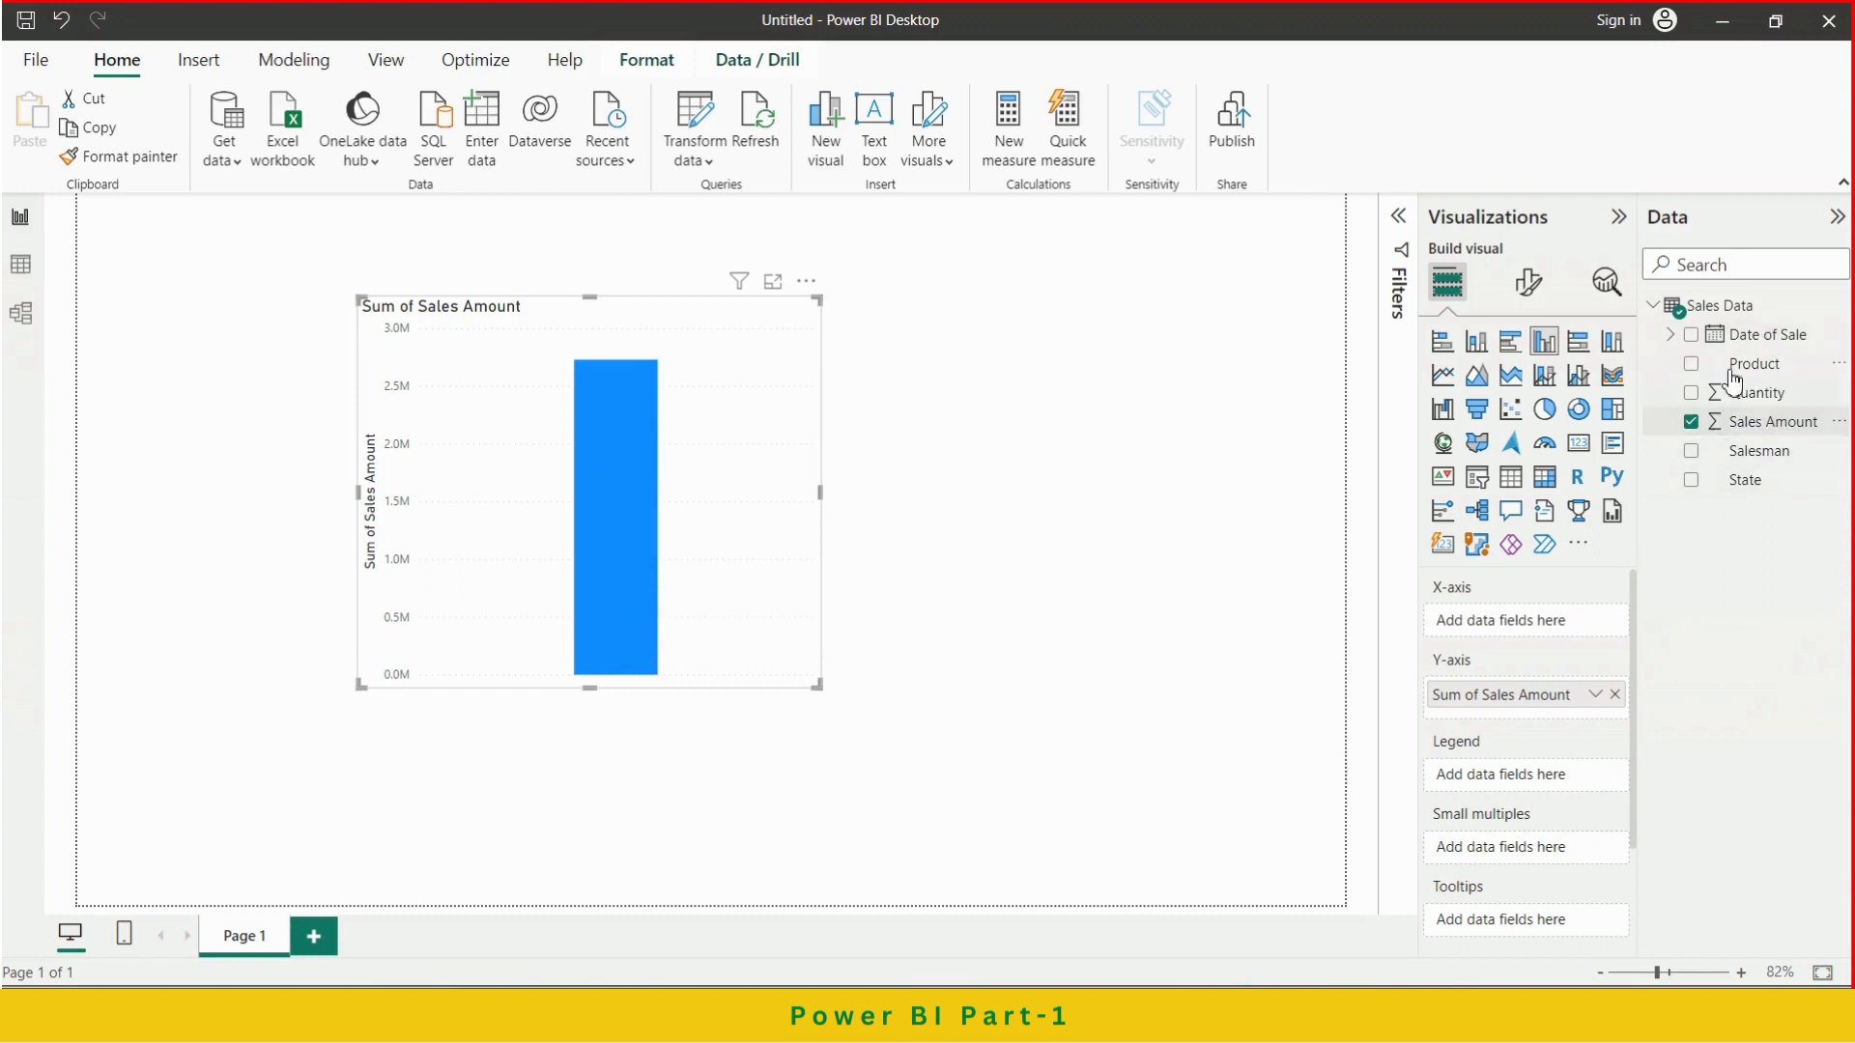
left_click_drag(1745, 462, 1522, 626)
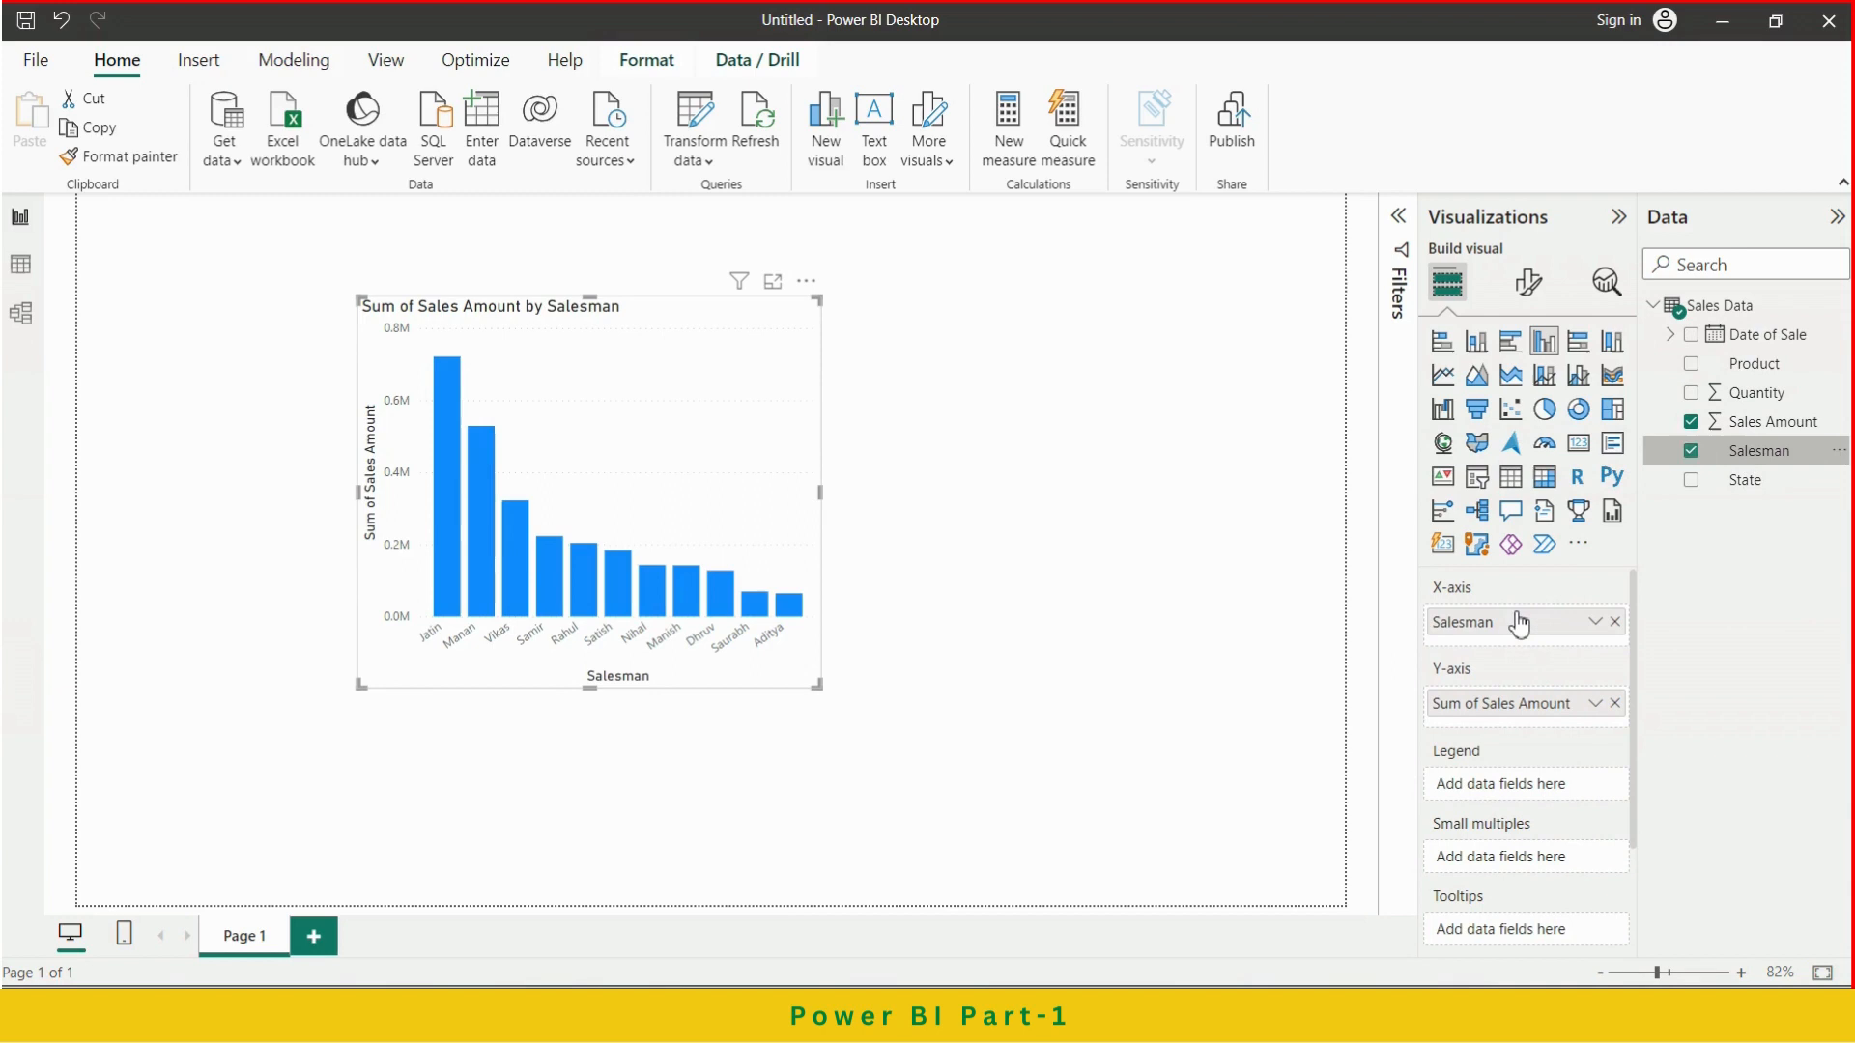
left_click(1614, 622)
left_click_drag(1783, 447, 1555, 789)
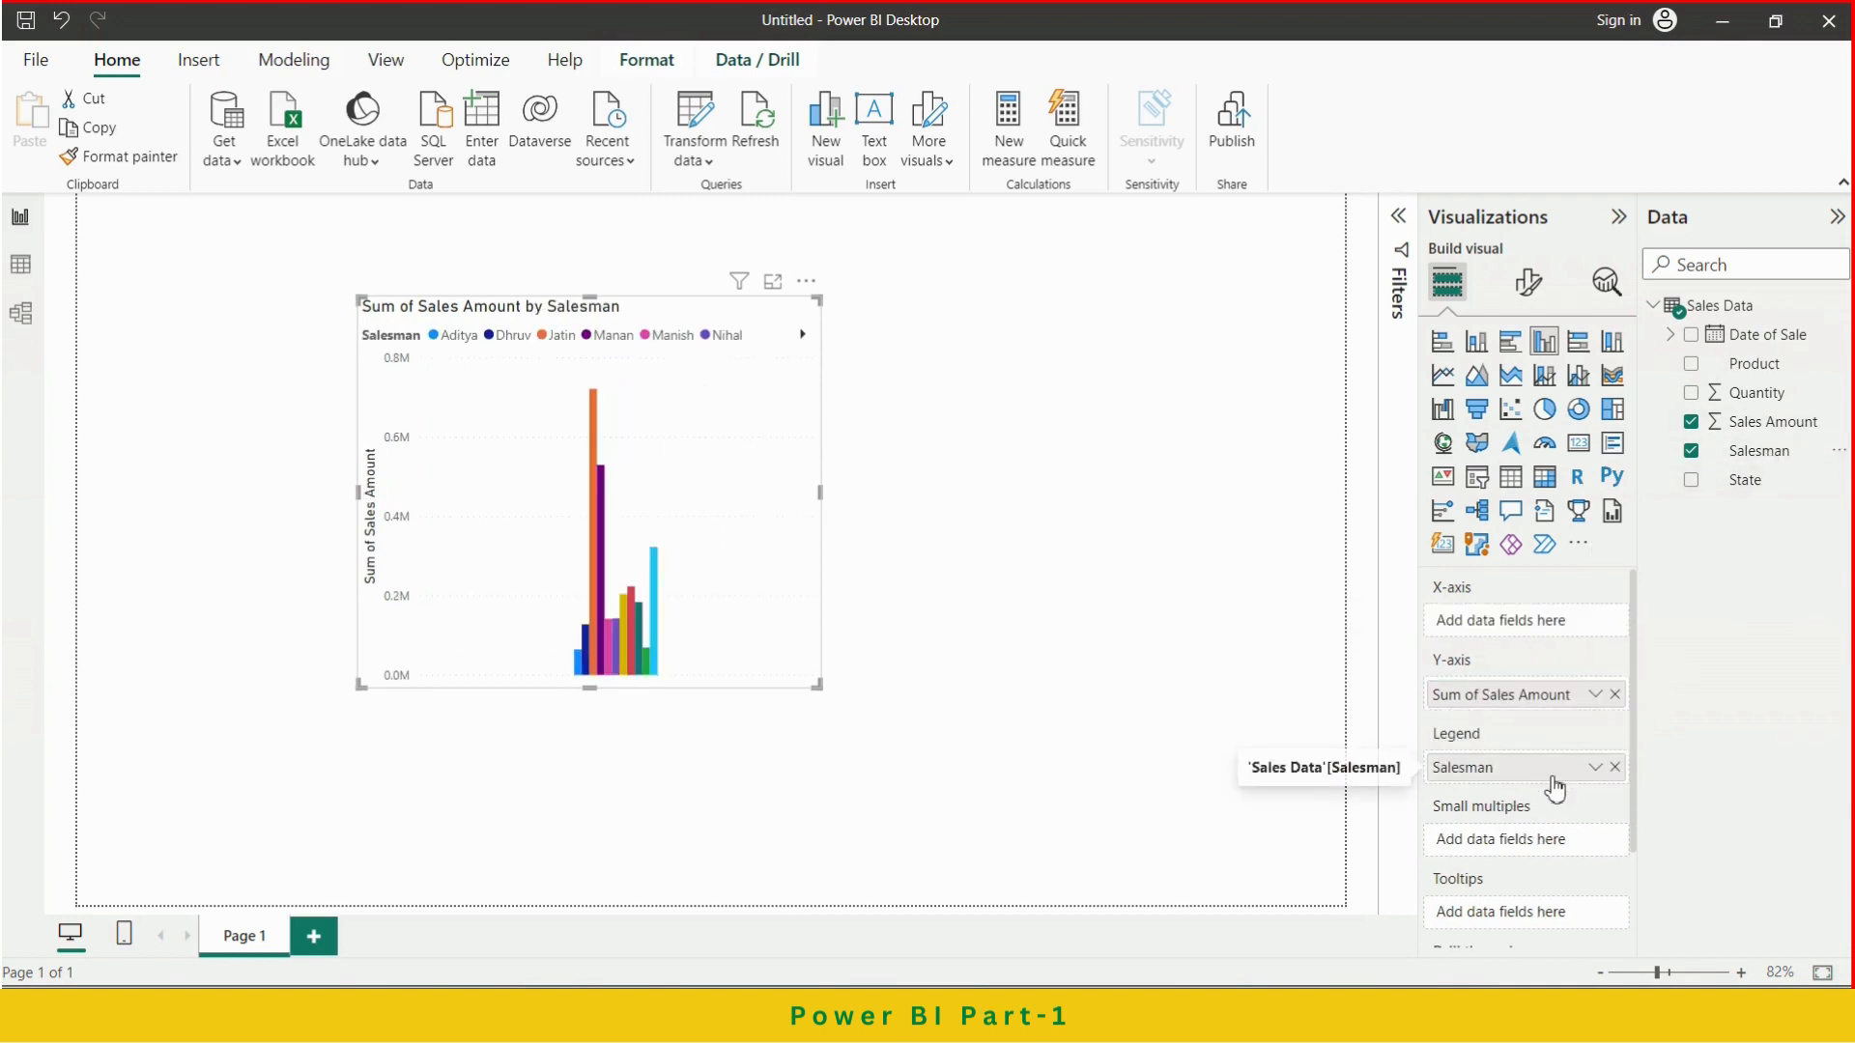
Remove Salesman from the chart, try Product on the X-axis and replace it with State
left_click(1691, 450)
left_click_drag(1756, 367, 1547, 623)
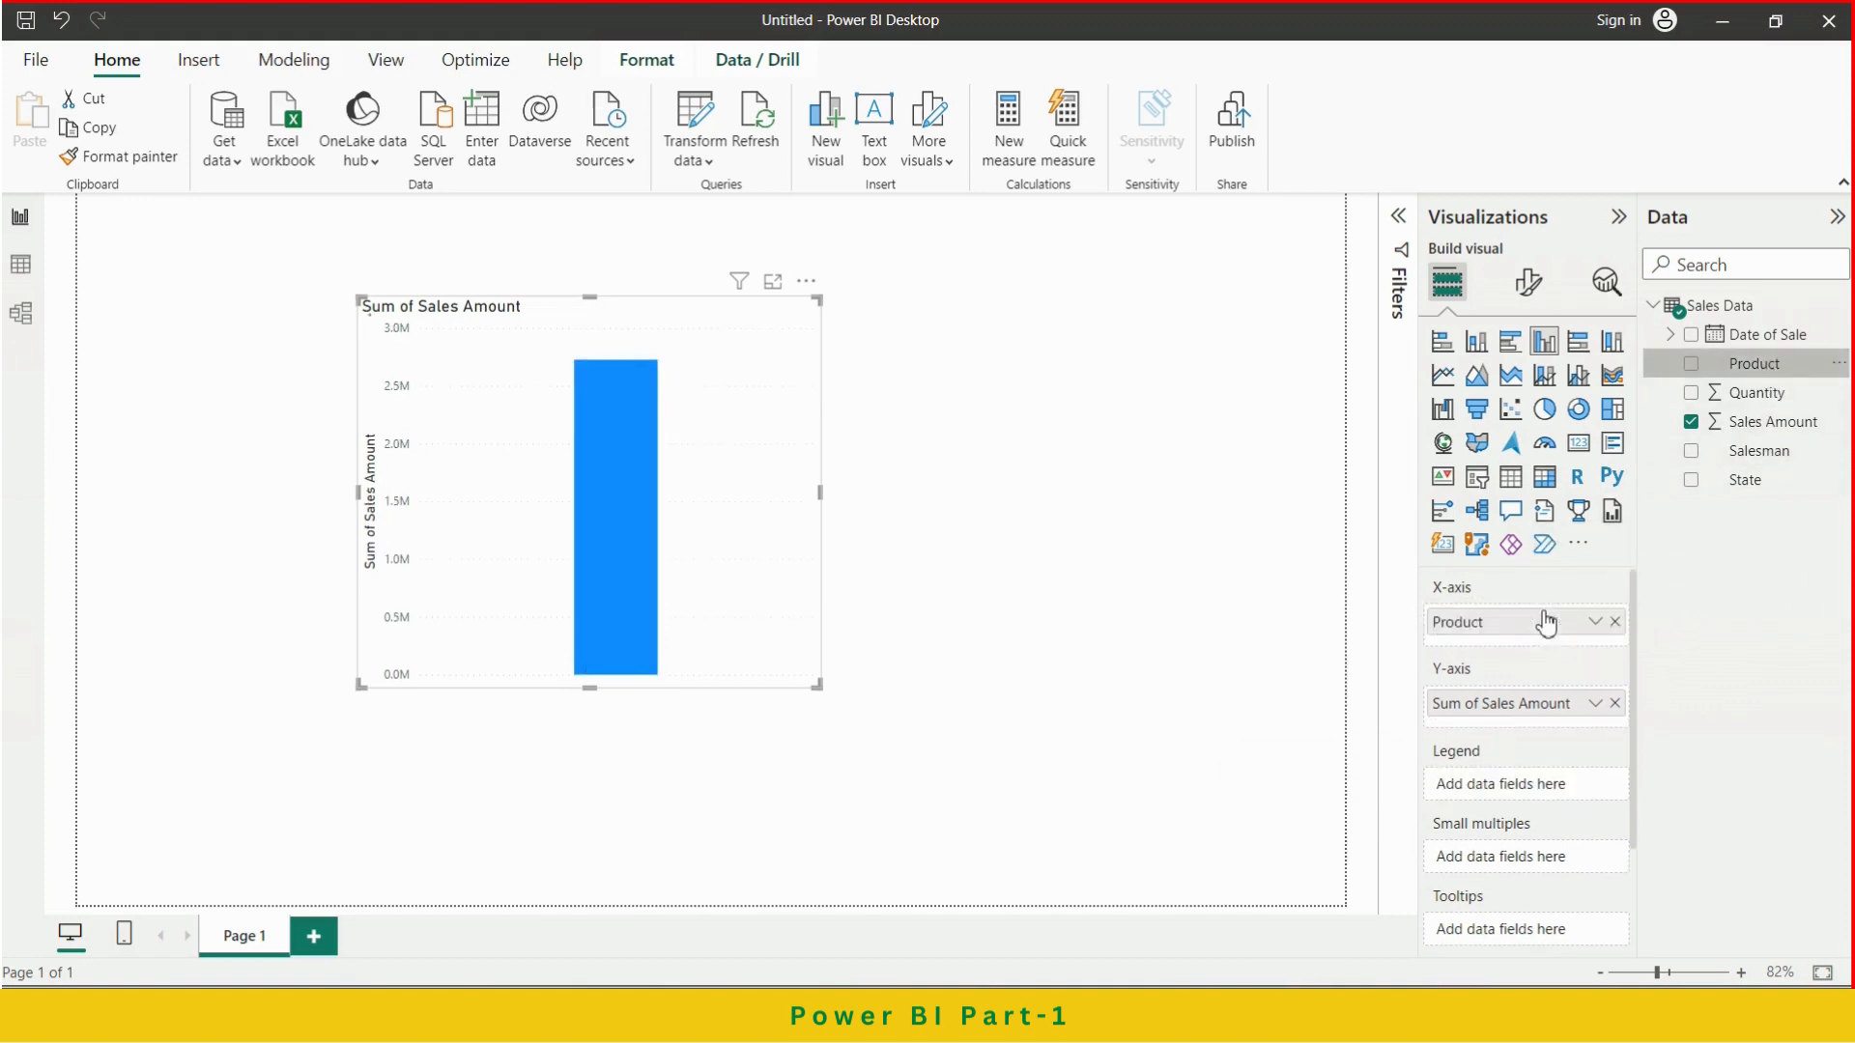
left_click(1615, 622)
left_click_drag(1742, 480, 1525, 623)
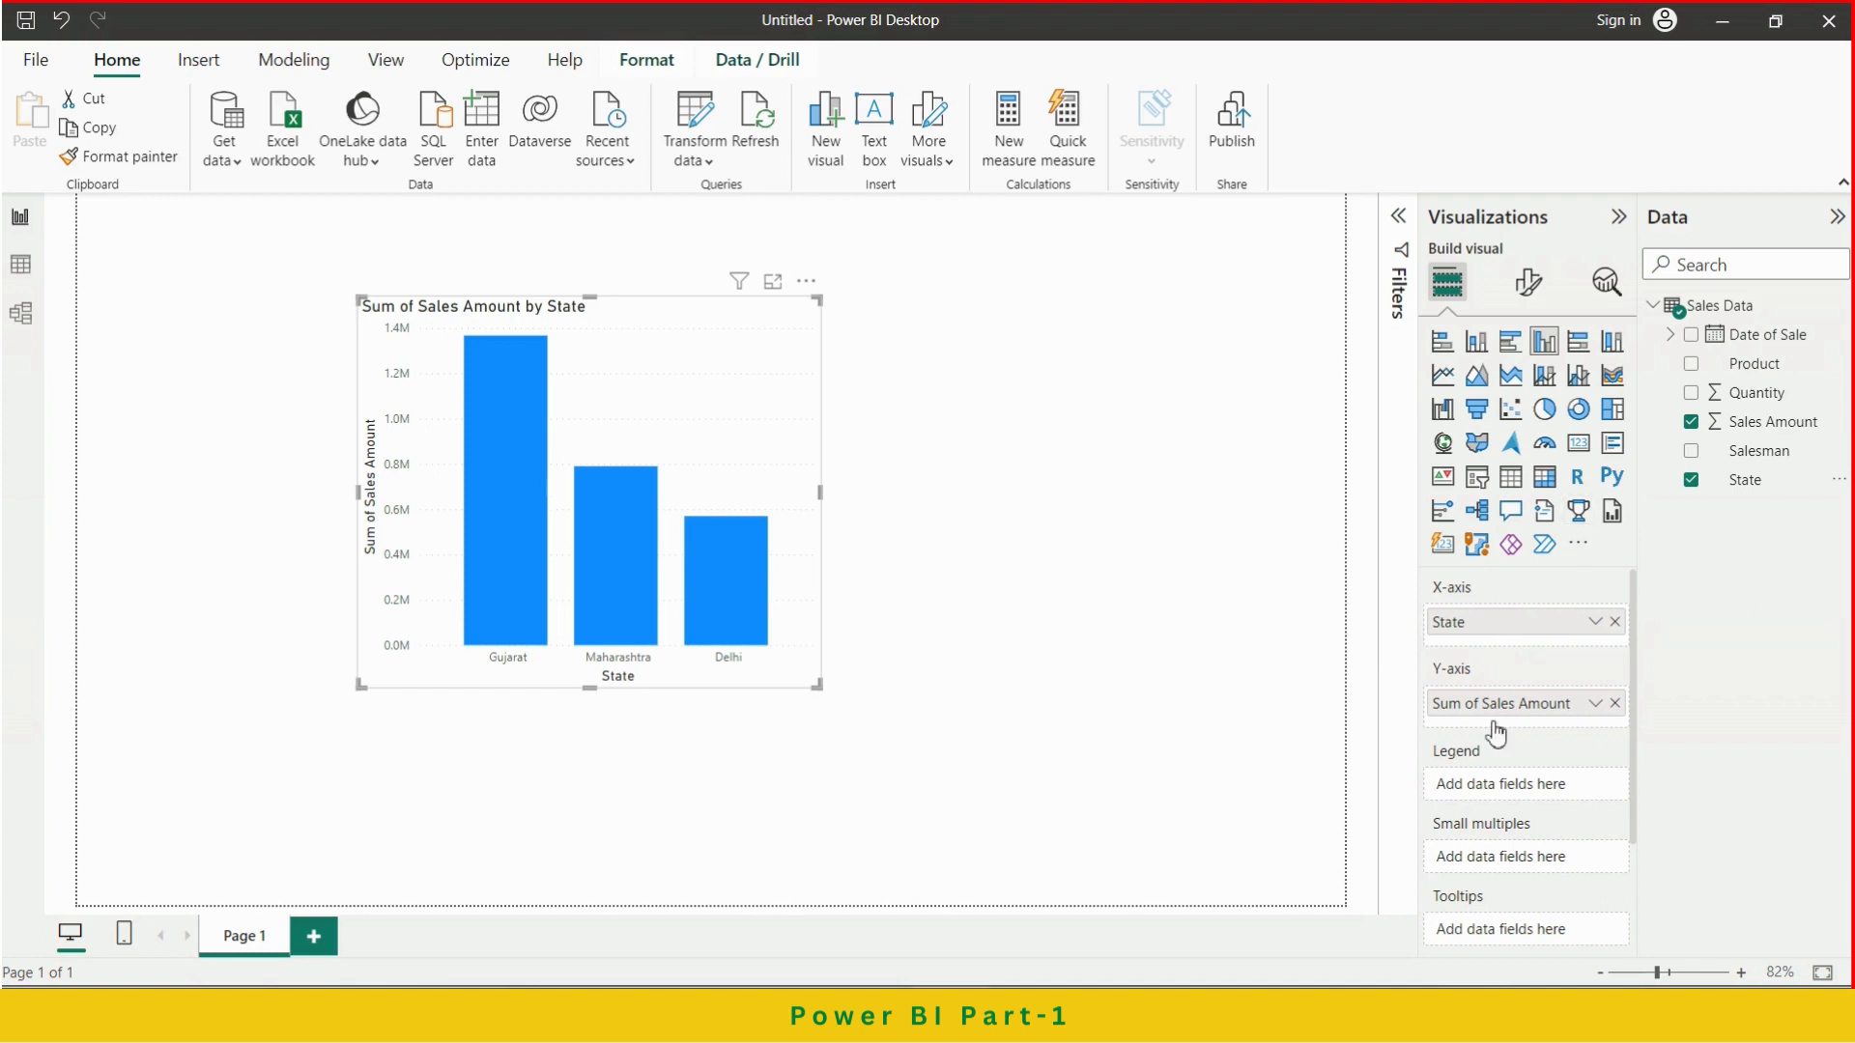
scroll(1499, 715, "down", 2)
scroll(1499, 715, "up", 2)
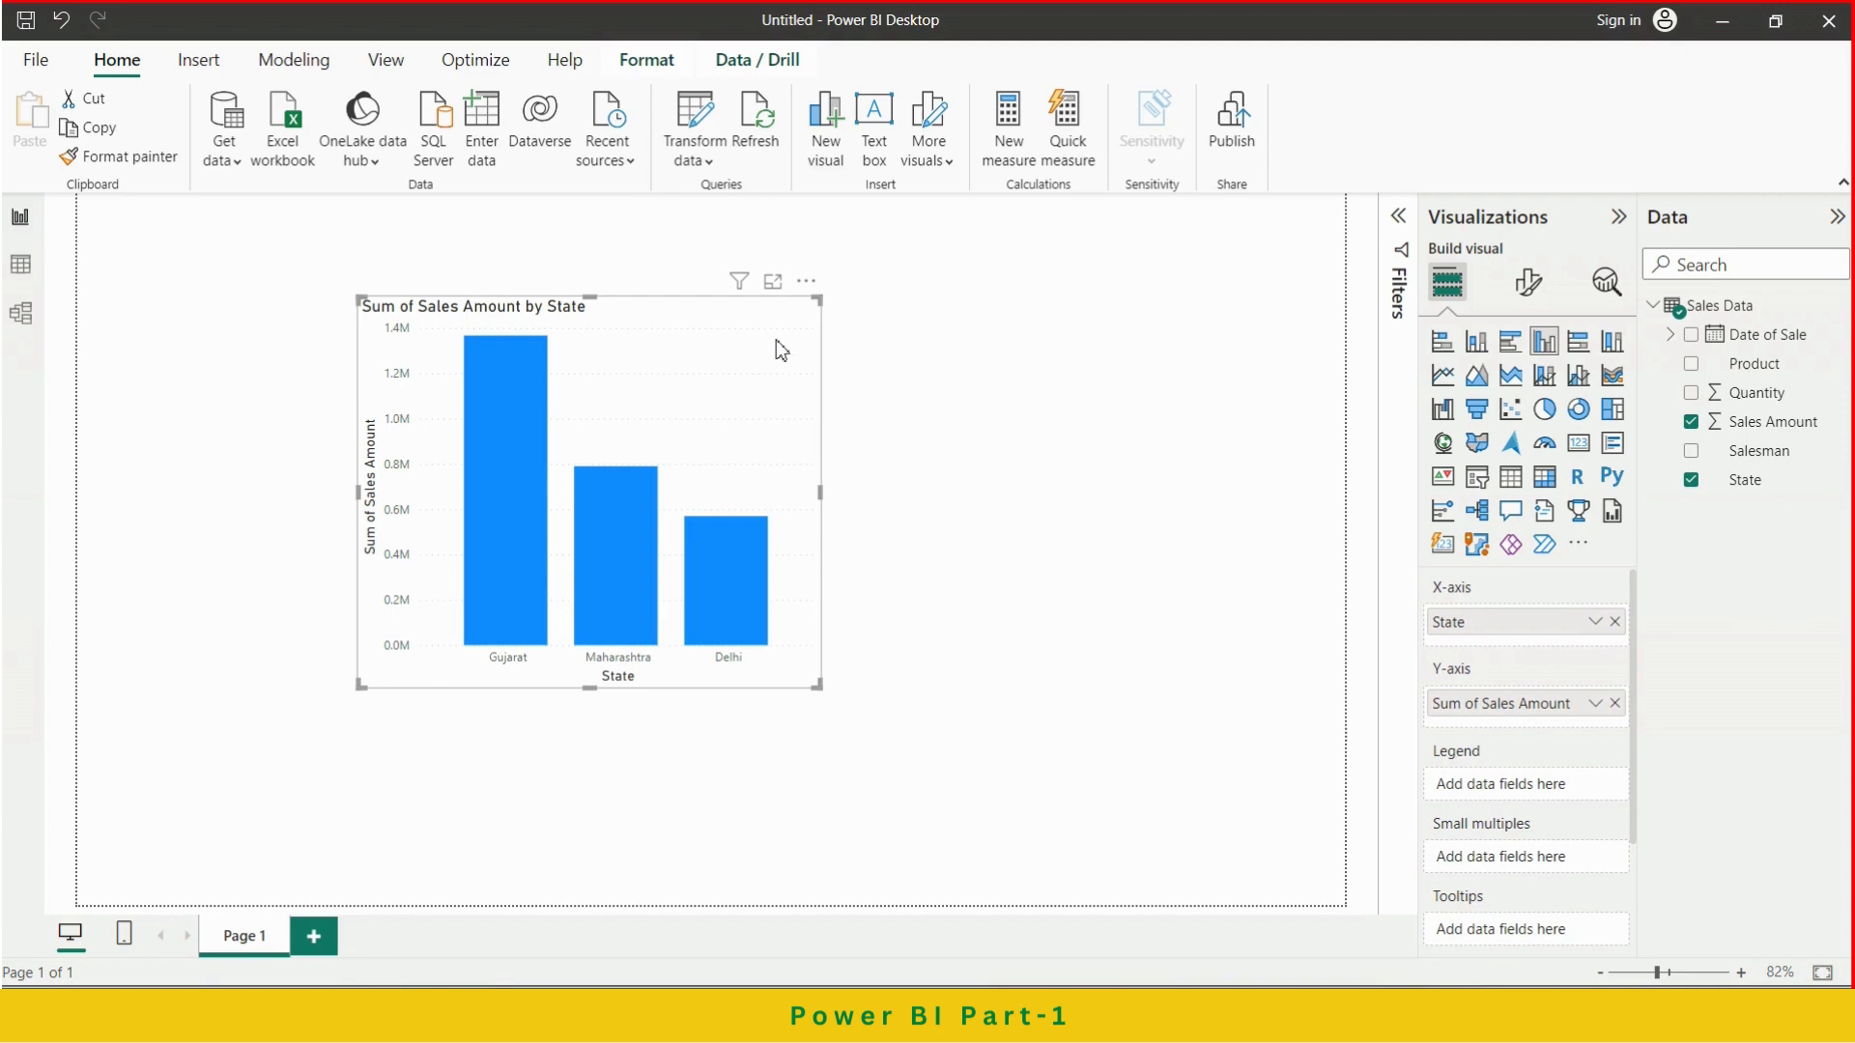
Replace the Sales Amount by State chart with a new column chart of Sales Amount alone, near the page's upper centre
key("Delete")
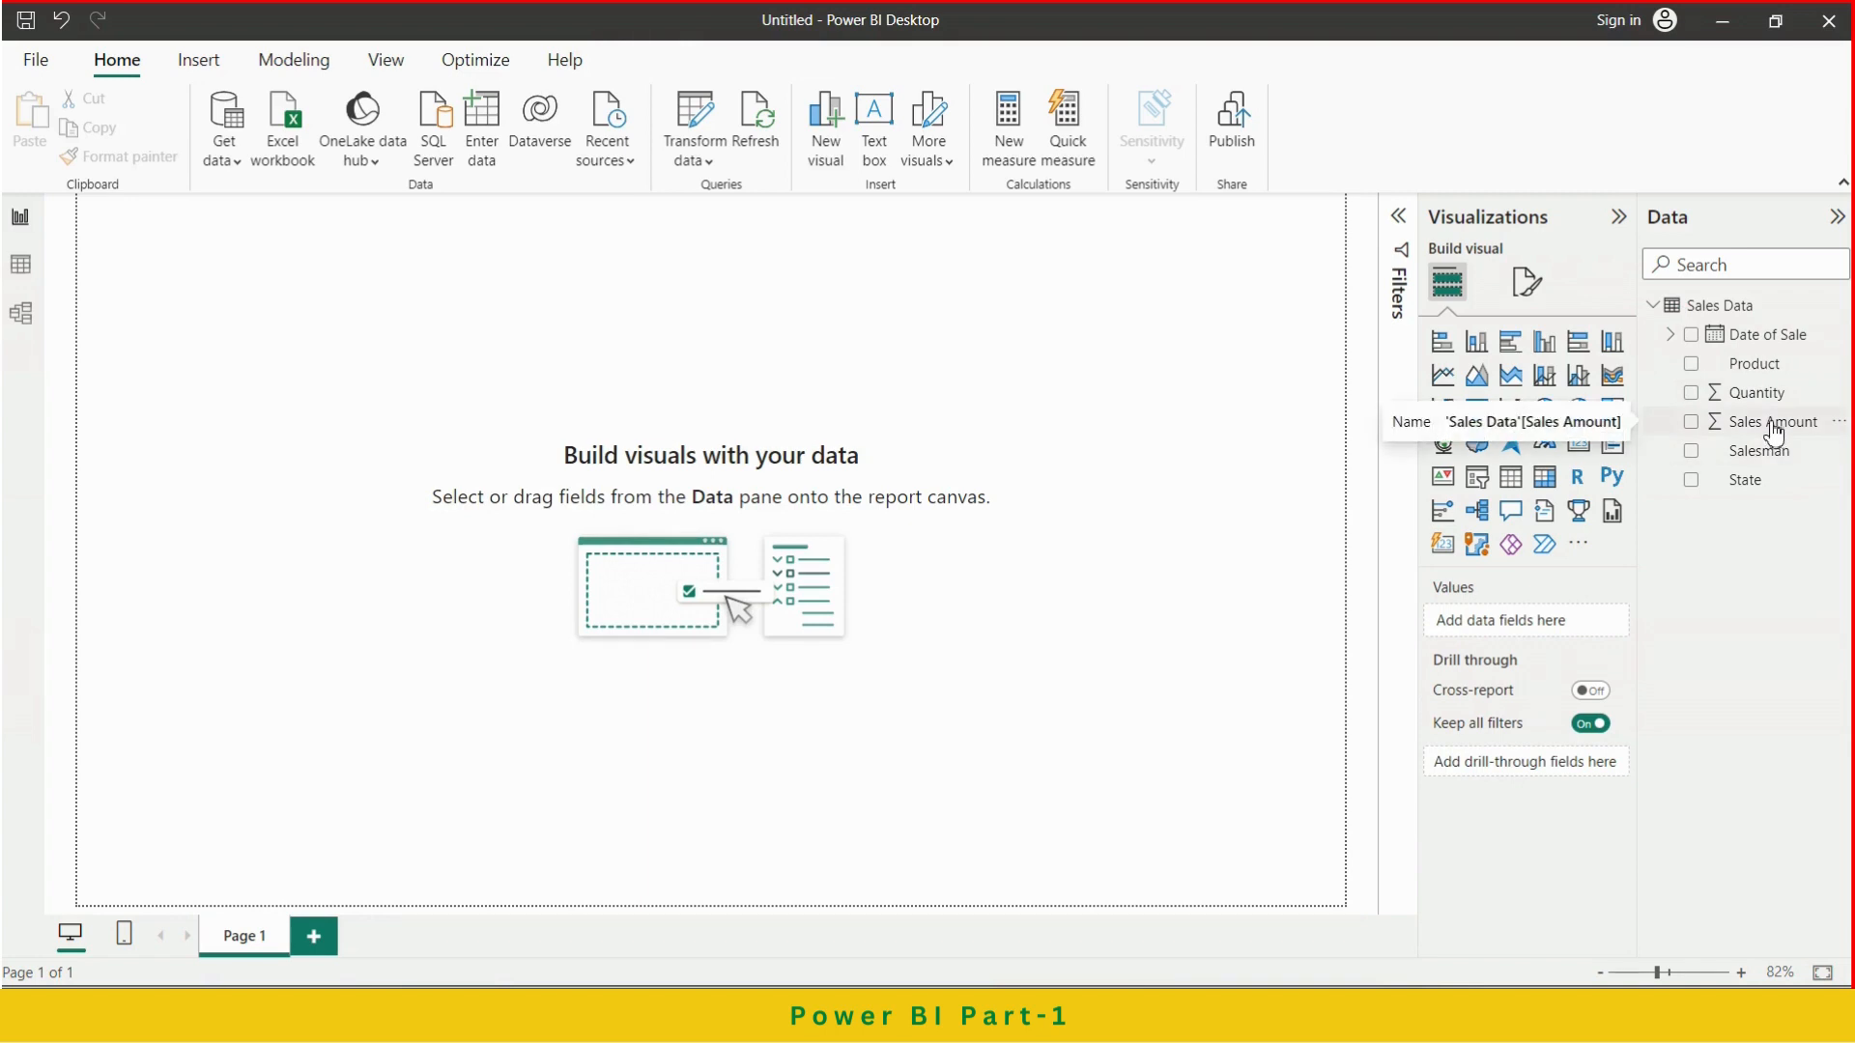
left_click_drag(1774, 434, 919, 394)
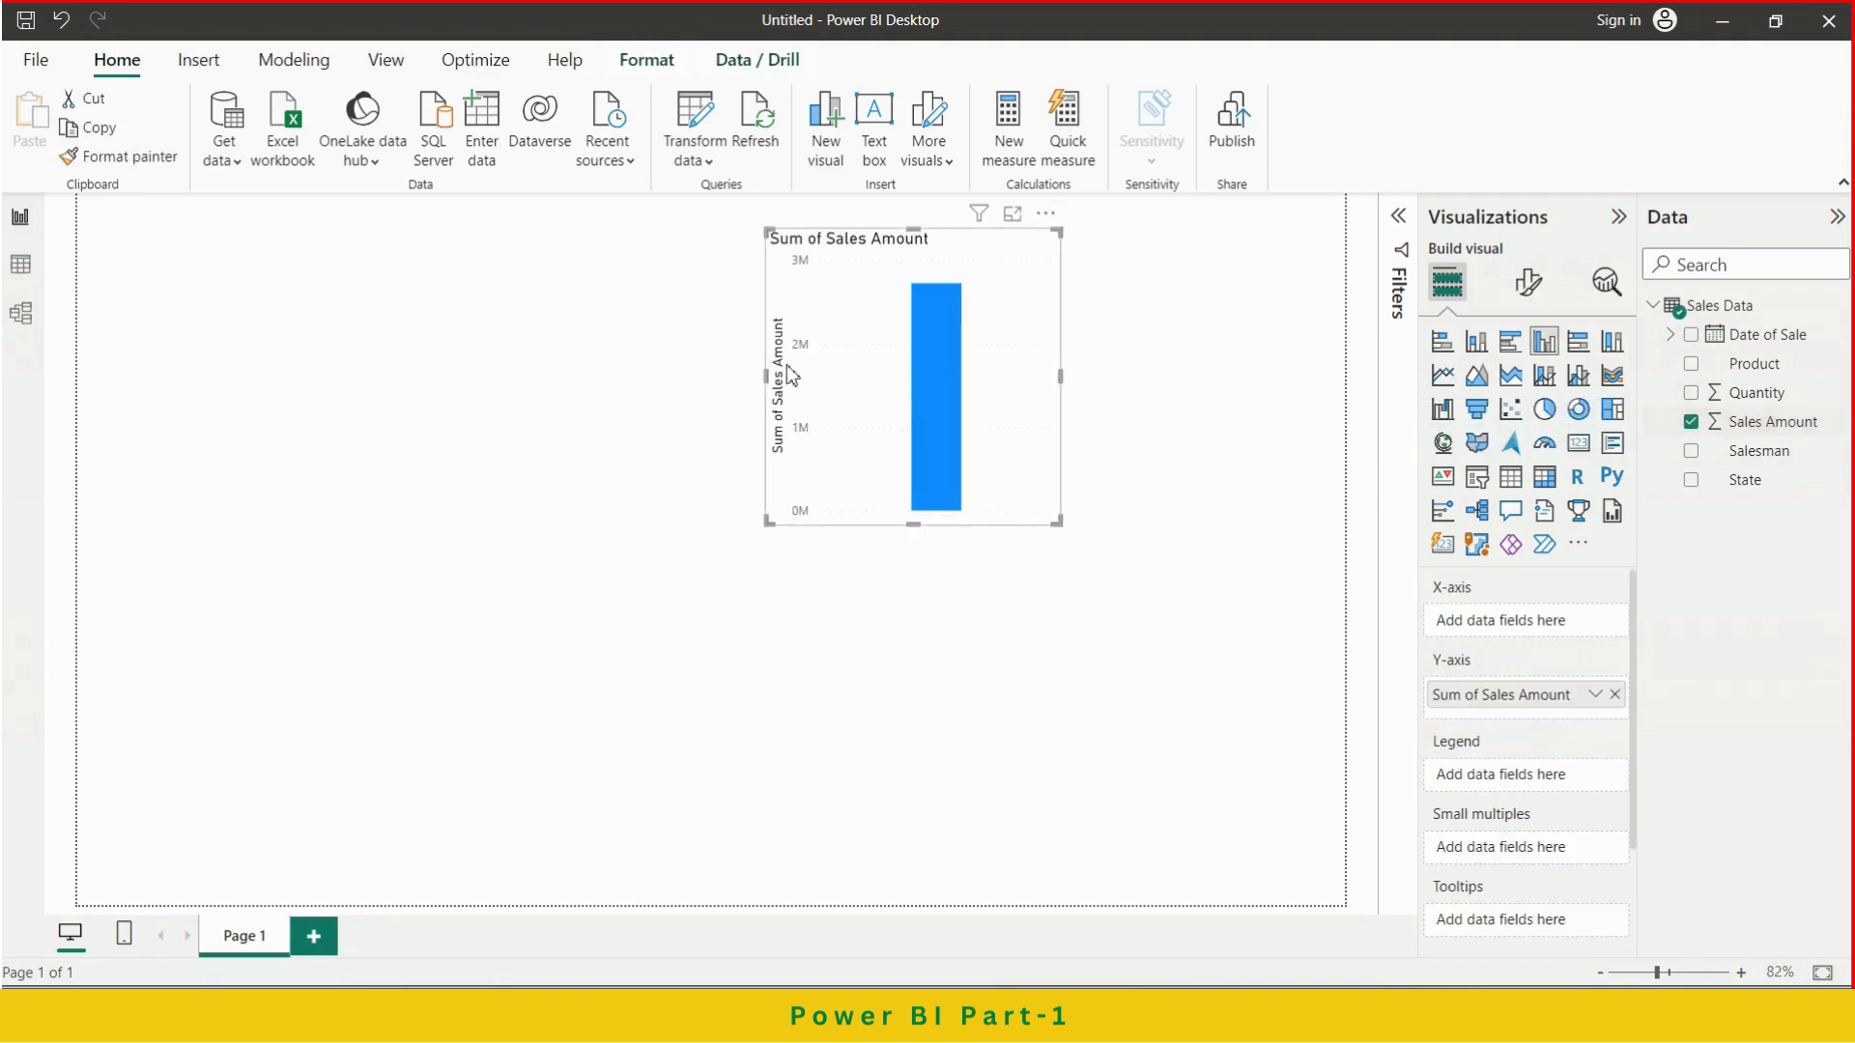
left_click_drag(1002, 254, 961, 315)
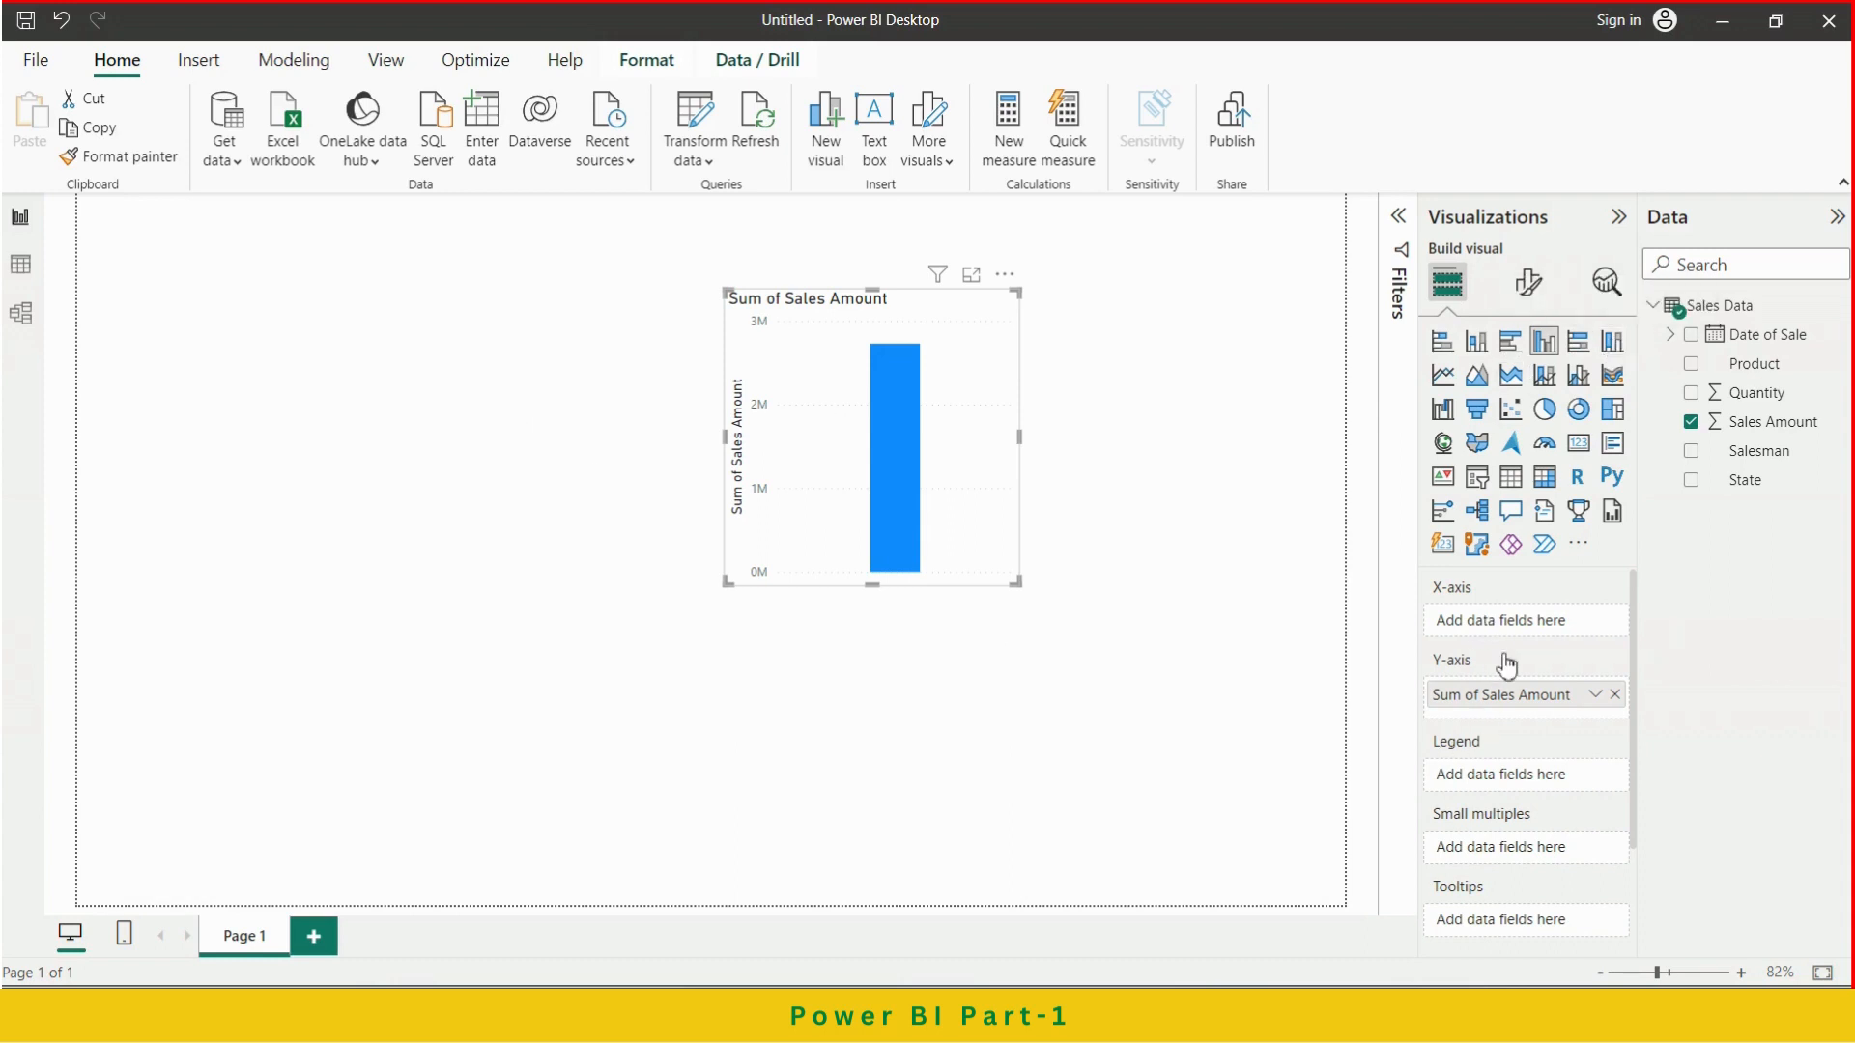
Put State on the new chart's X-axis and add Product as its legend
scroll(1506, 677, "down", 2)
scroll(1503, 720, "up", 2)
scroll(1499, 605, "down", 3)
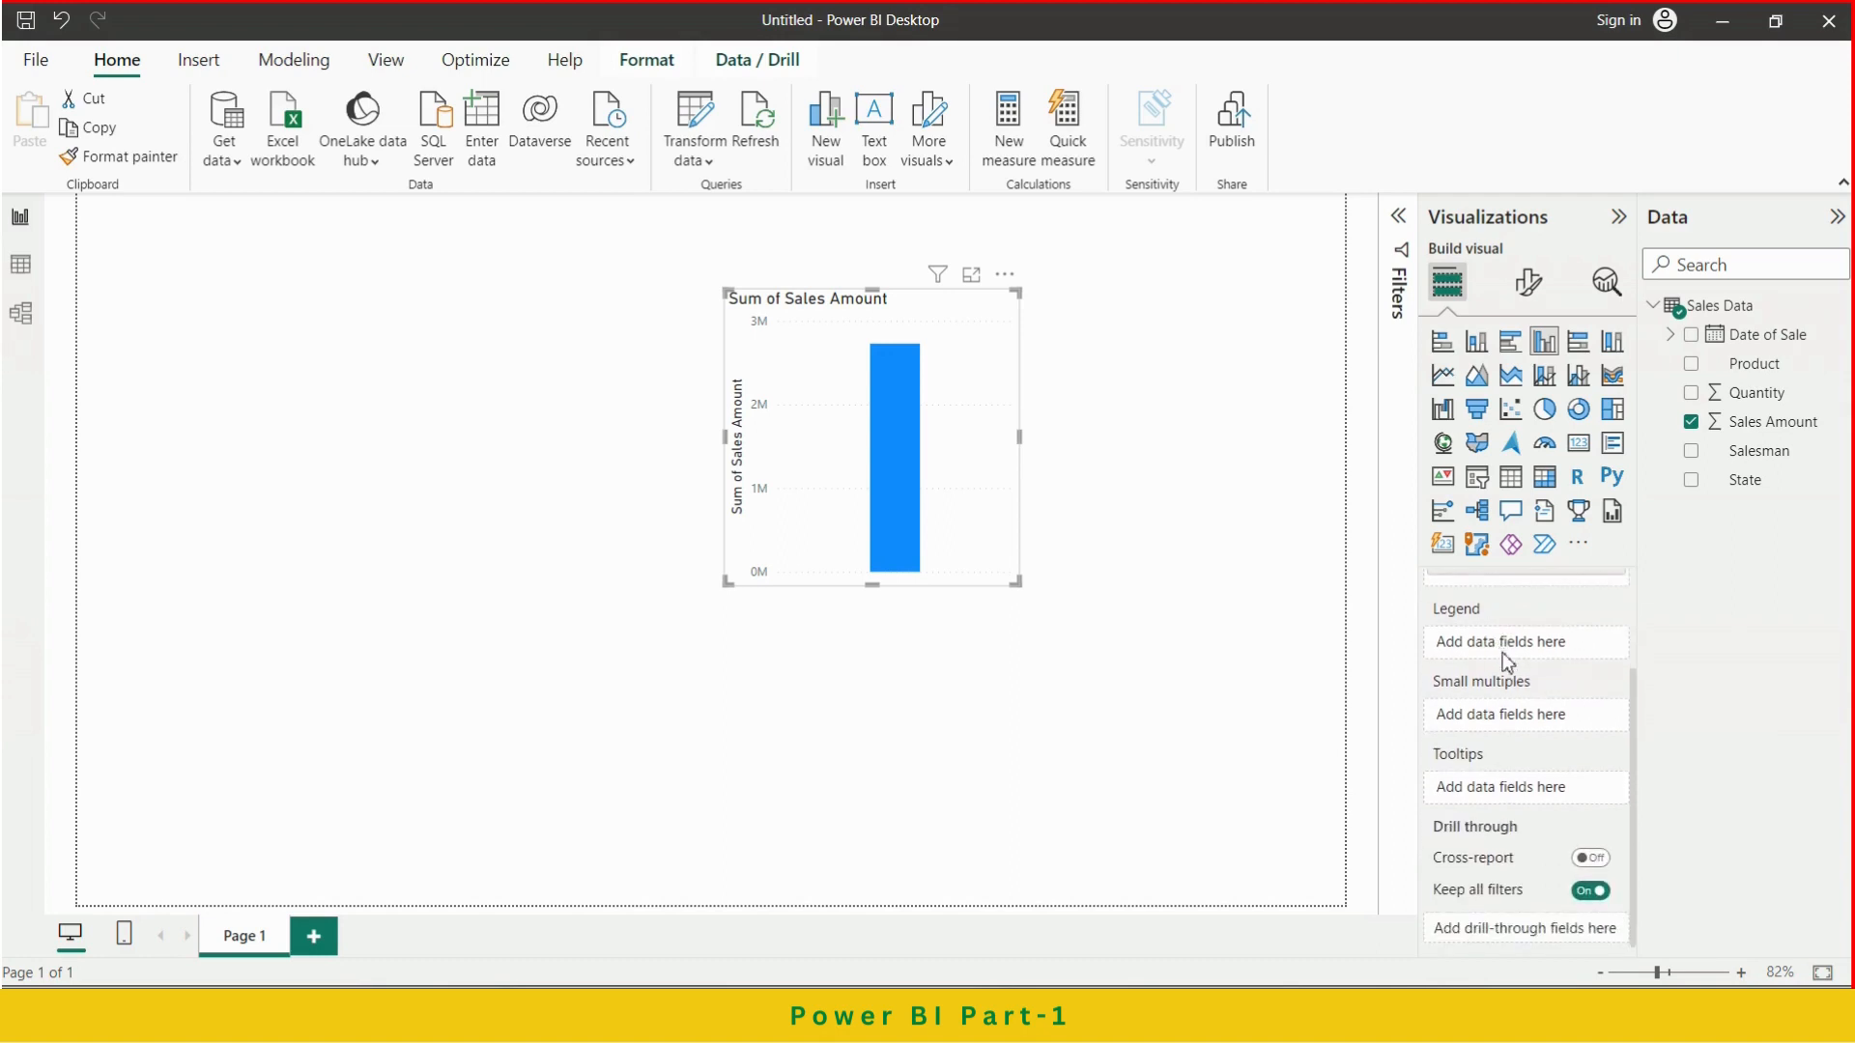
scroll(1515, 715, "up", 2)
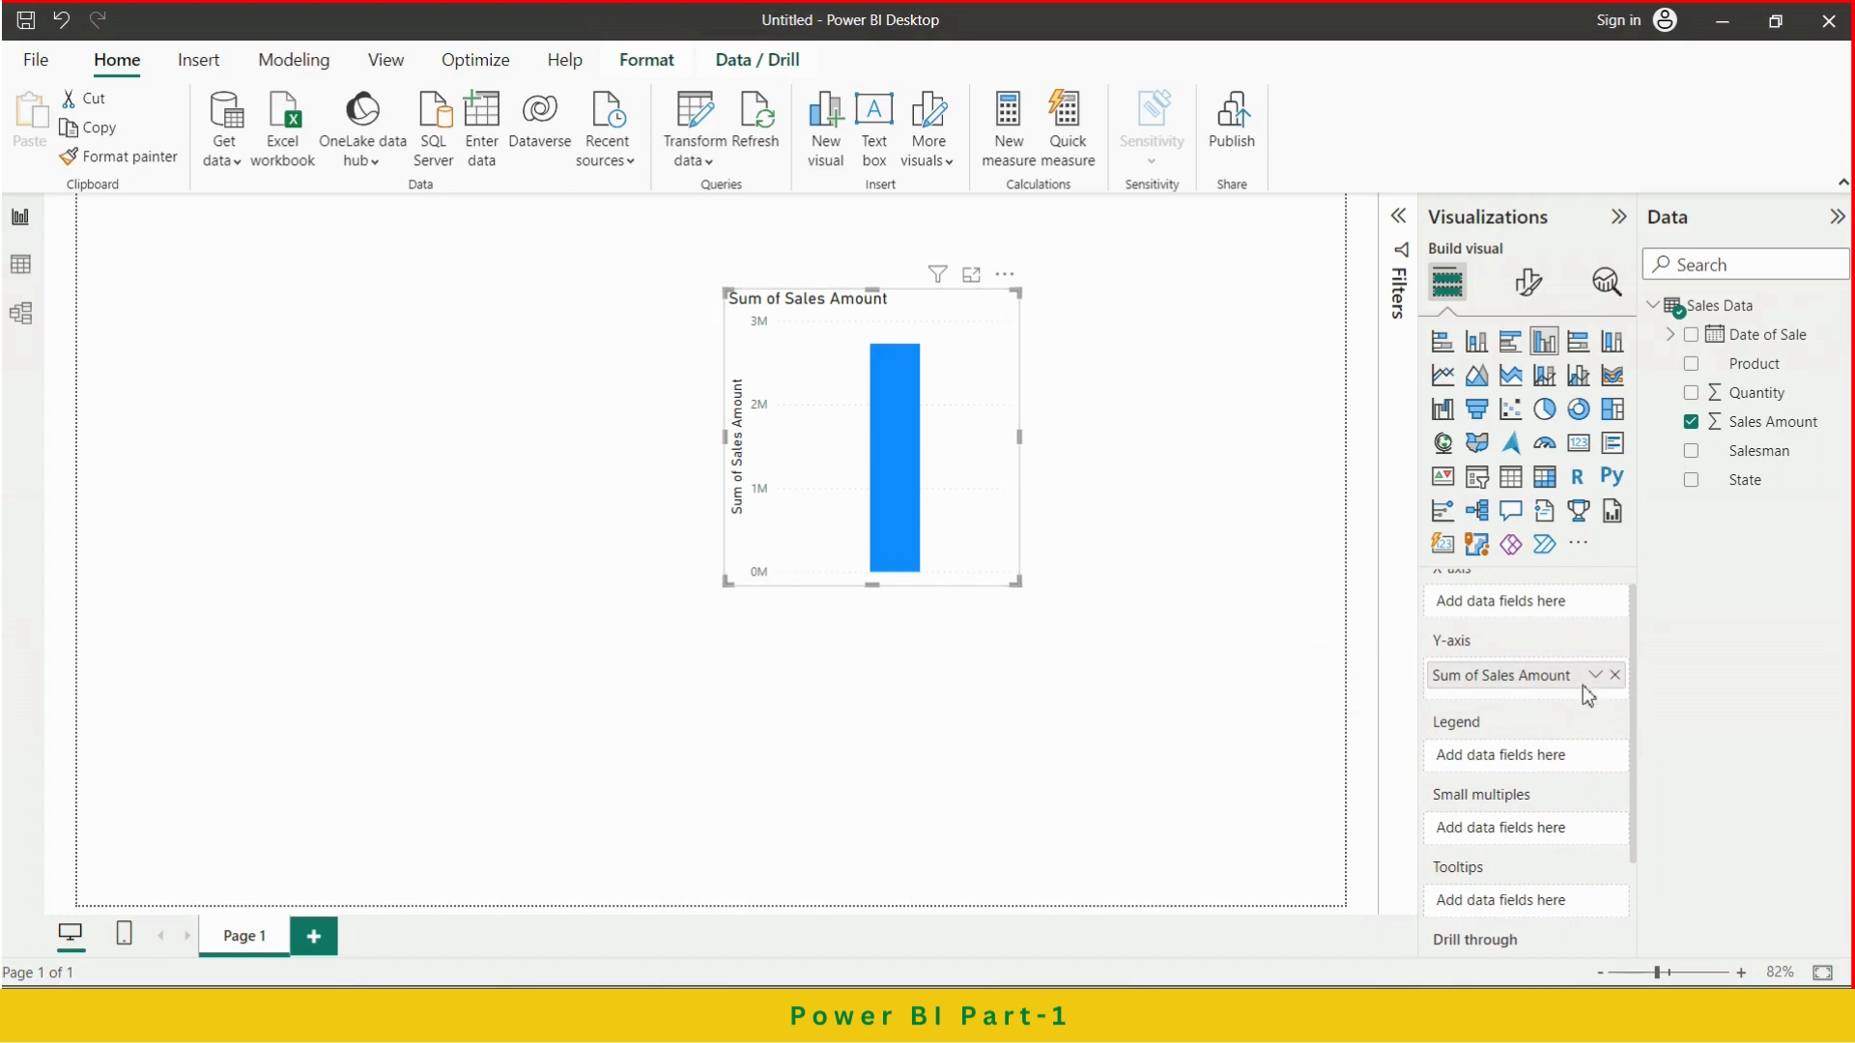
scroll(1574, 676, "up", 1)
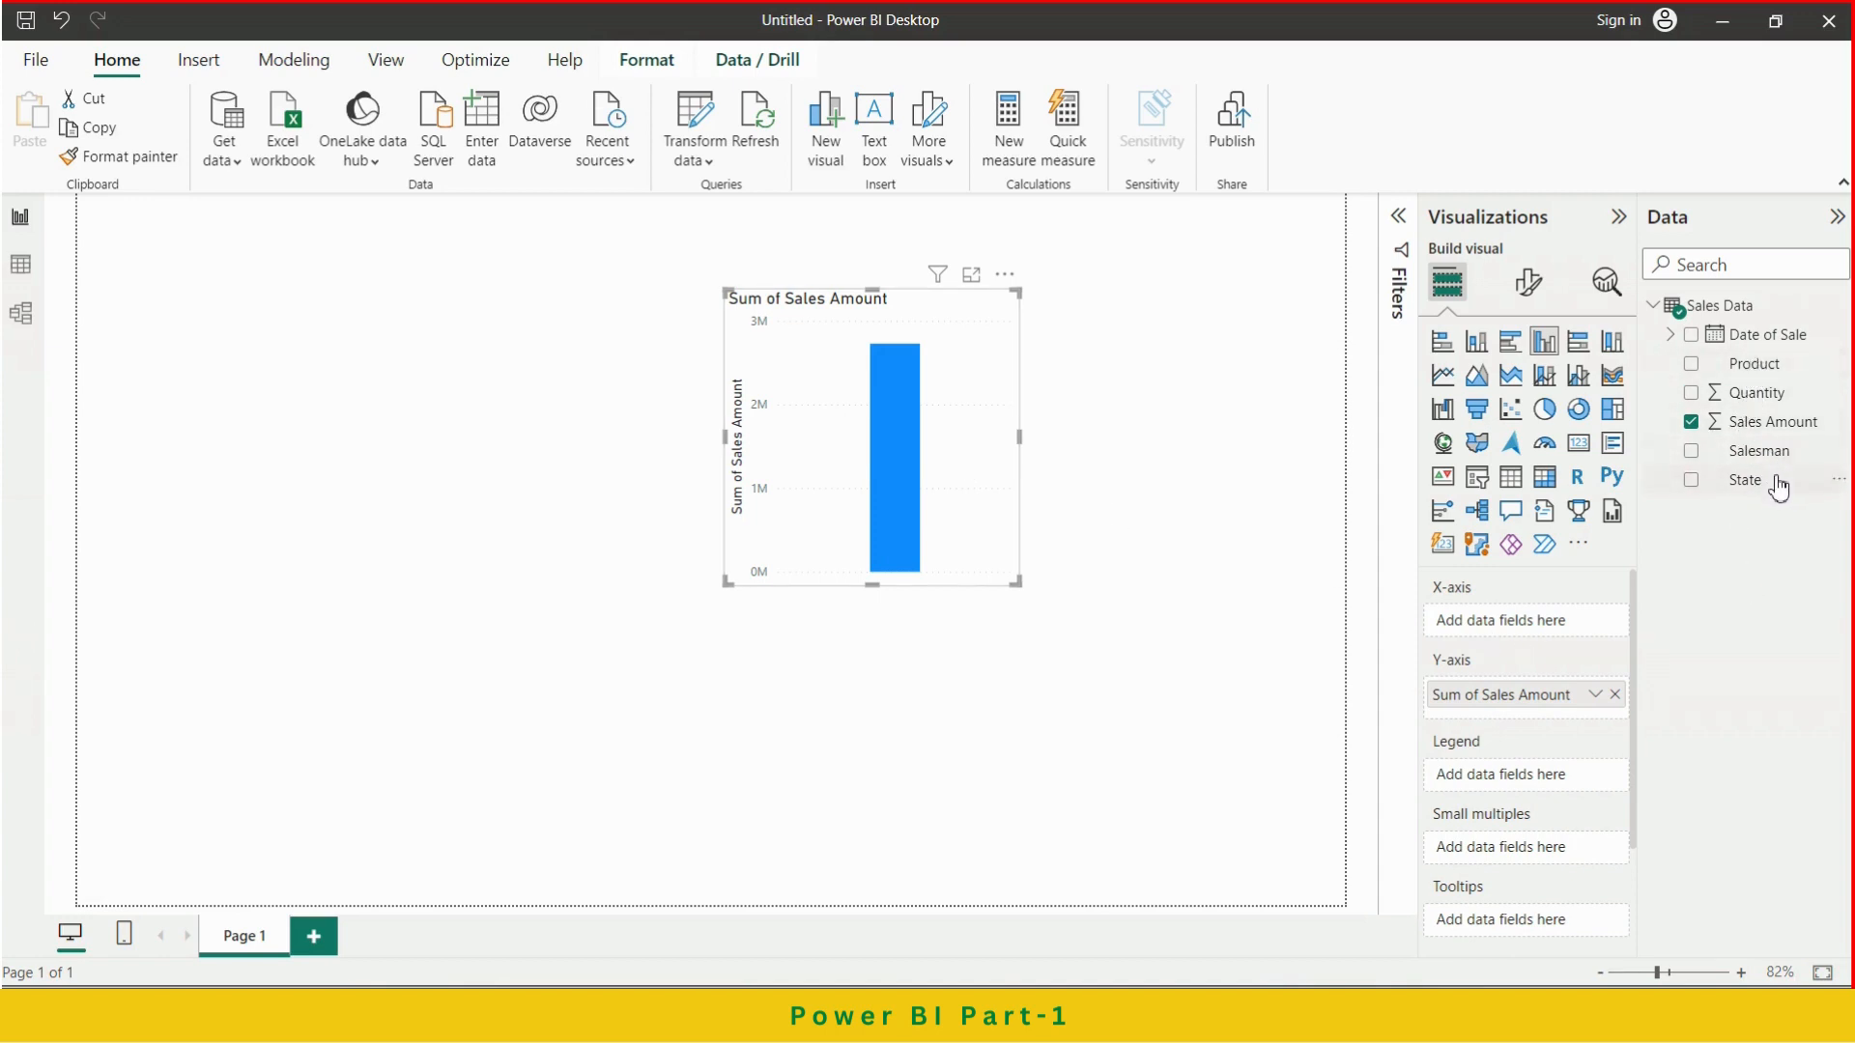
left_click_drag(1781, 483, 1549, 630)
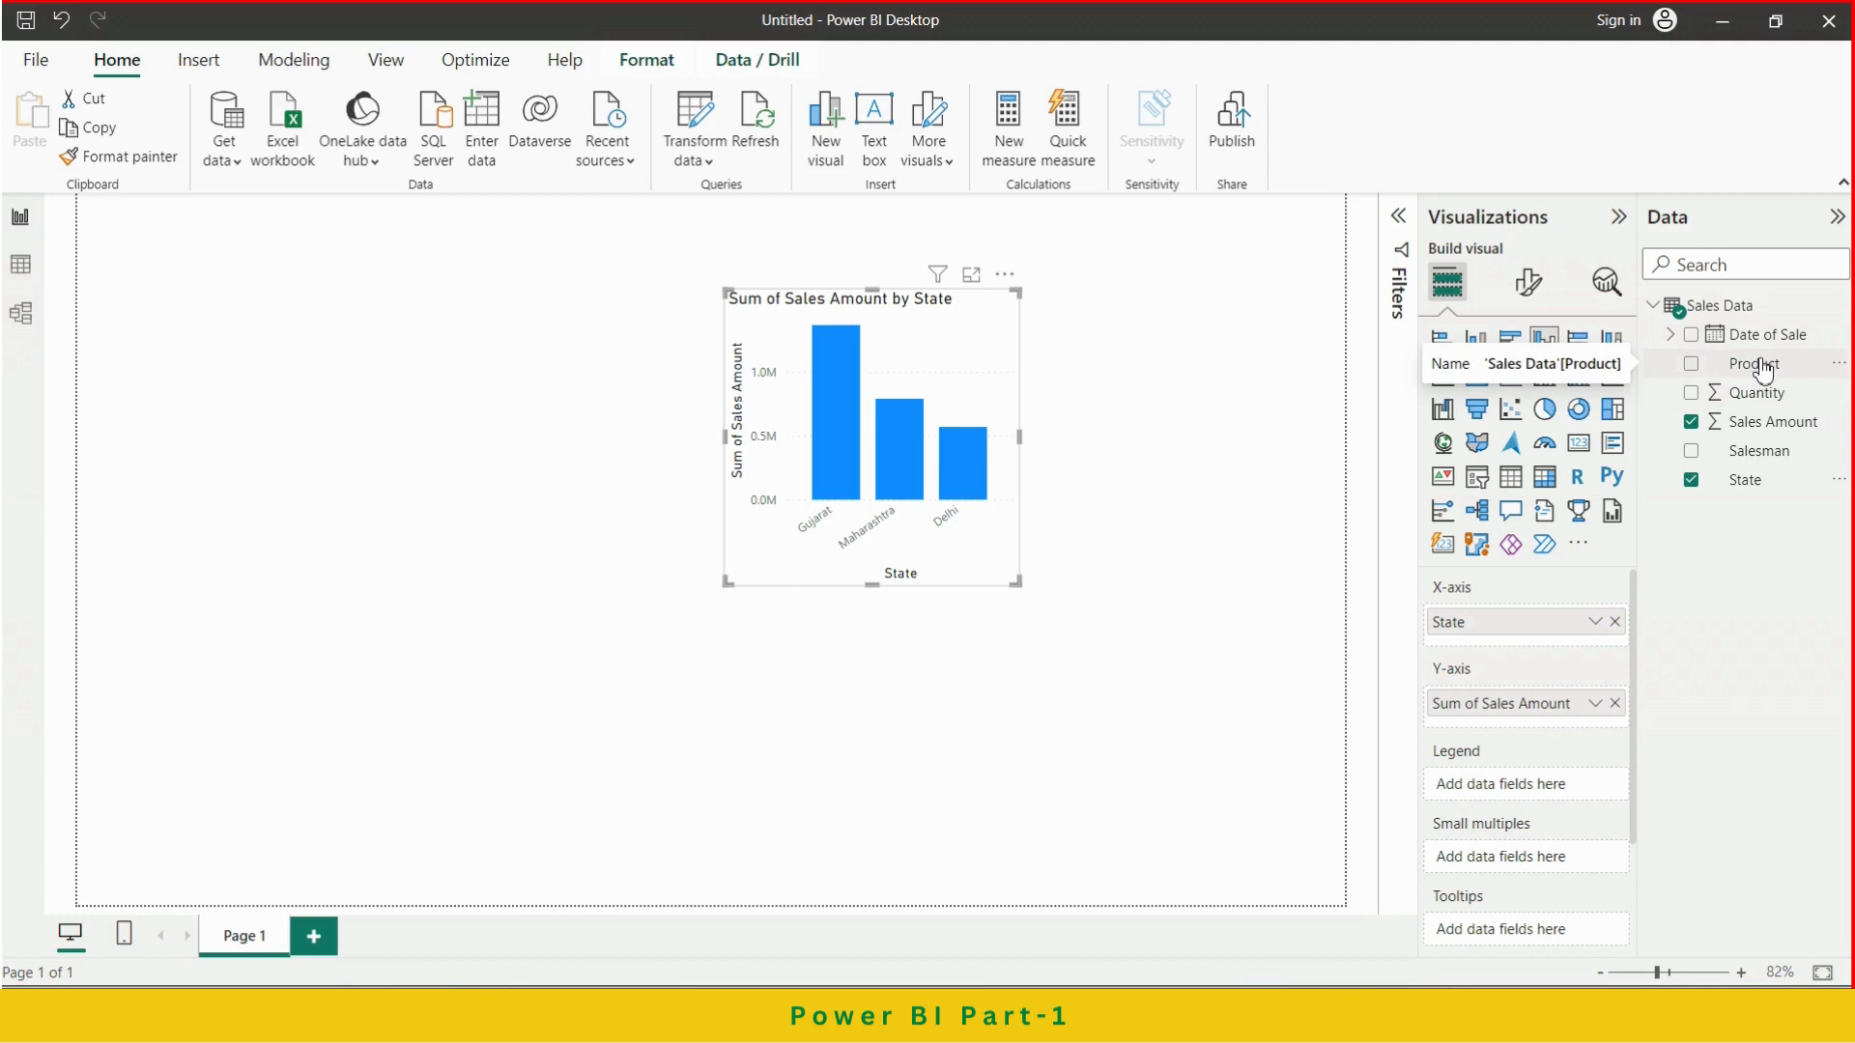
left_click_drag(1763, 370, 1536, 790)
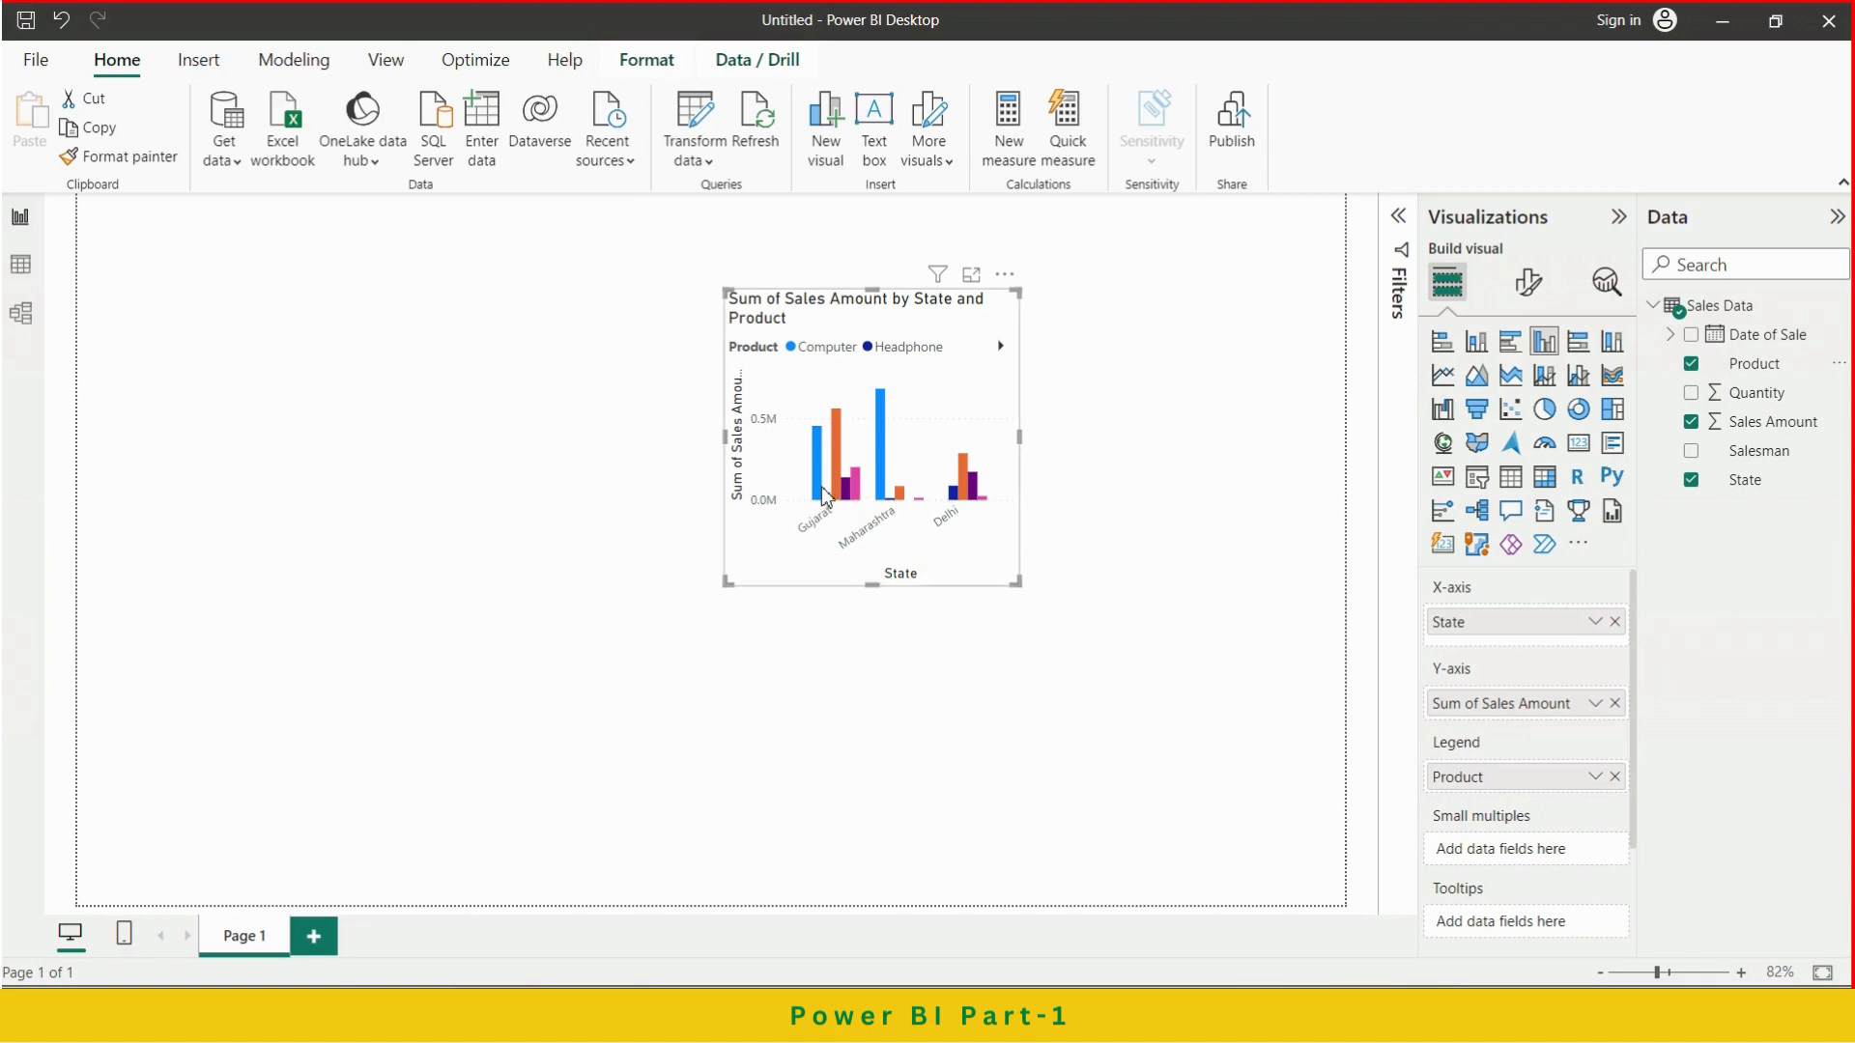
mouse_move(823, 494)
left_click(1141, 390)
left_click(978, 390)
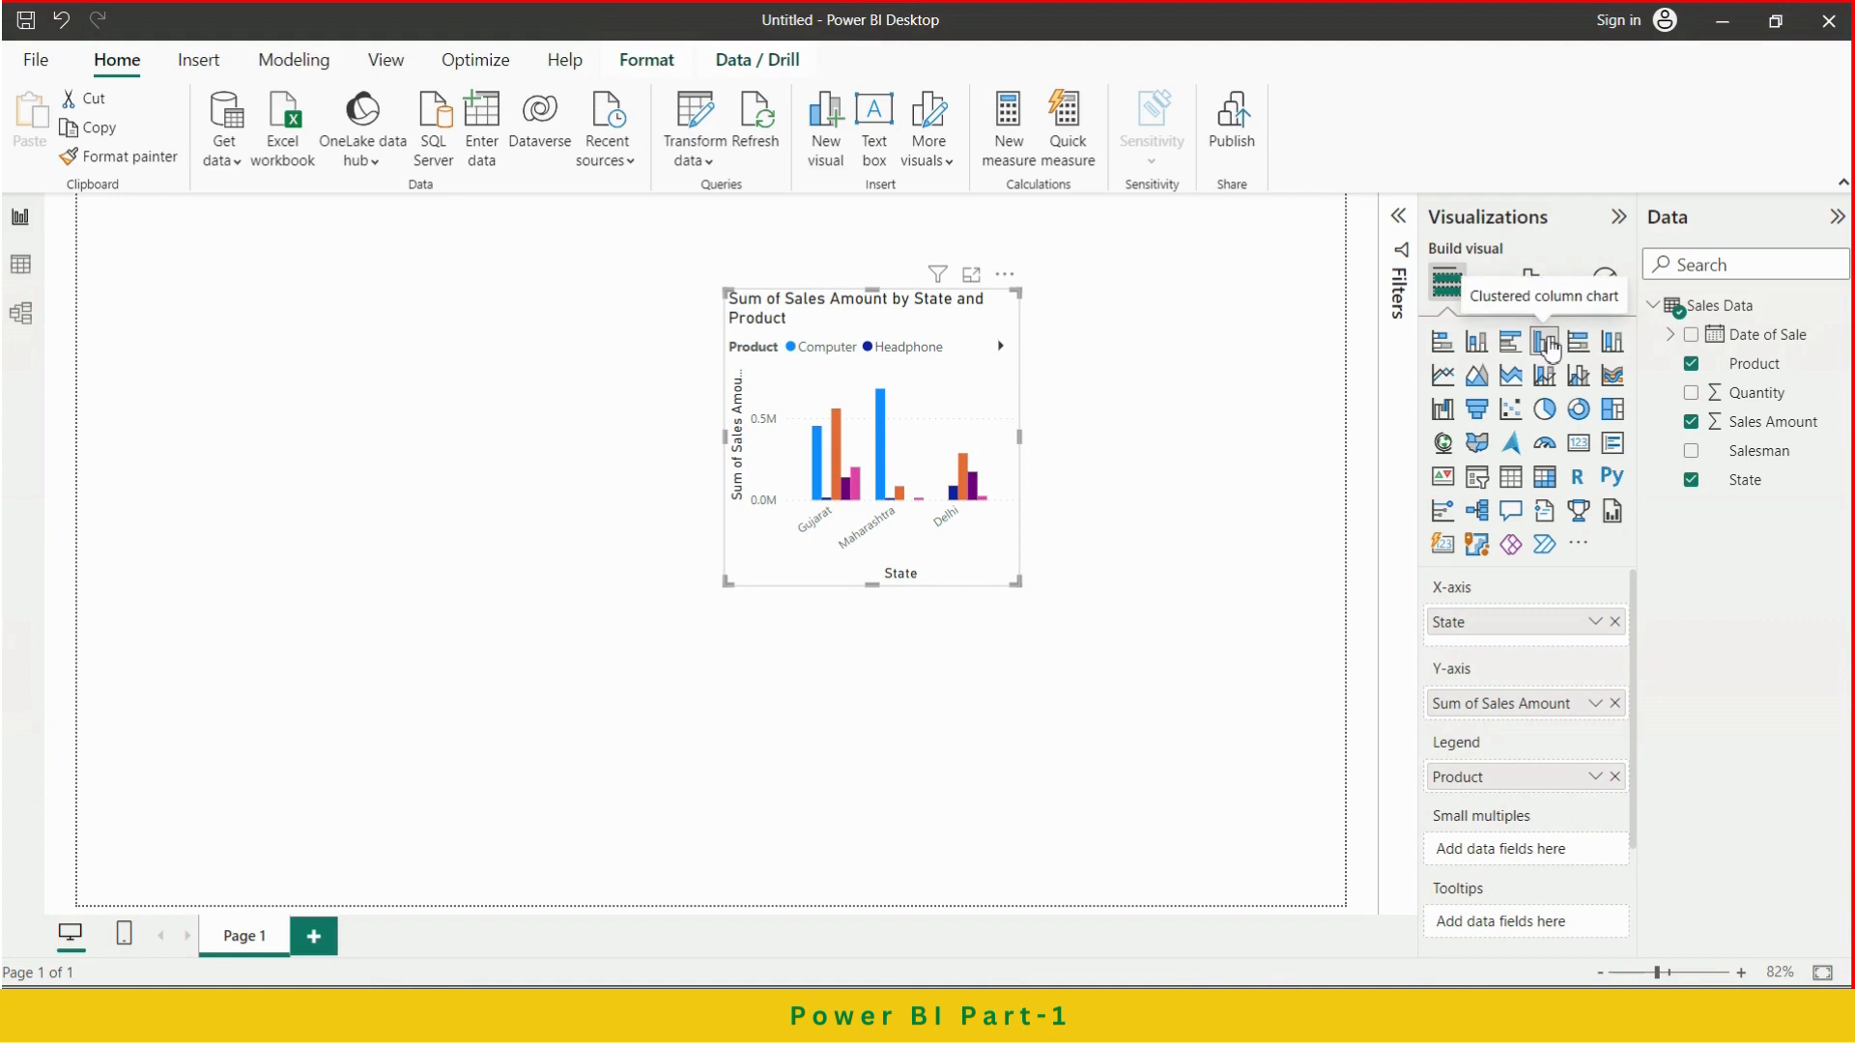
Change the chart to a stacked column chart and examine the product segments in the Gujarat, Maharashtra and Delhi columns
left_click(1478, 348)
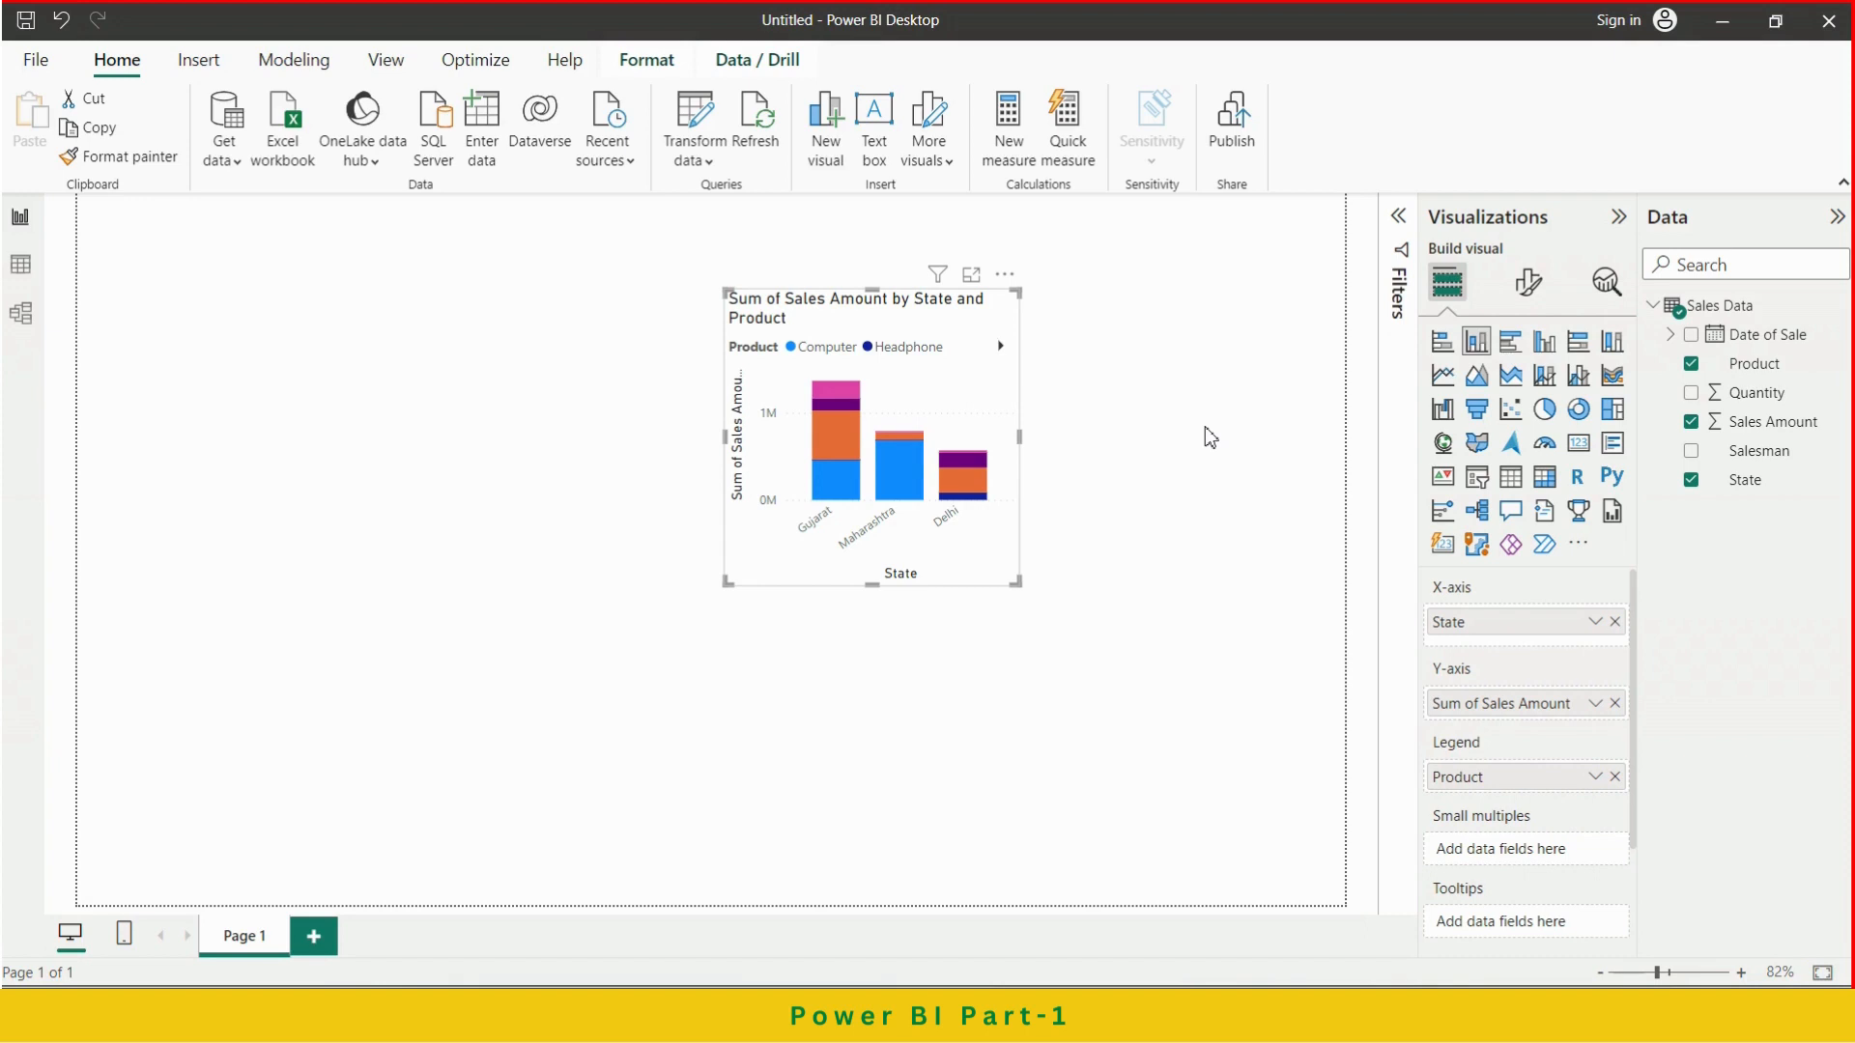
scroll(1523, 637, "down", 2)
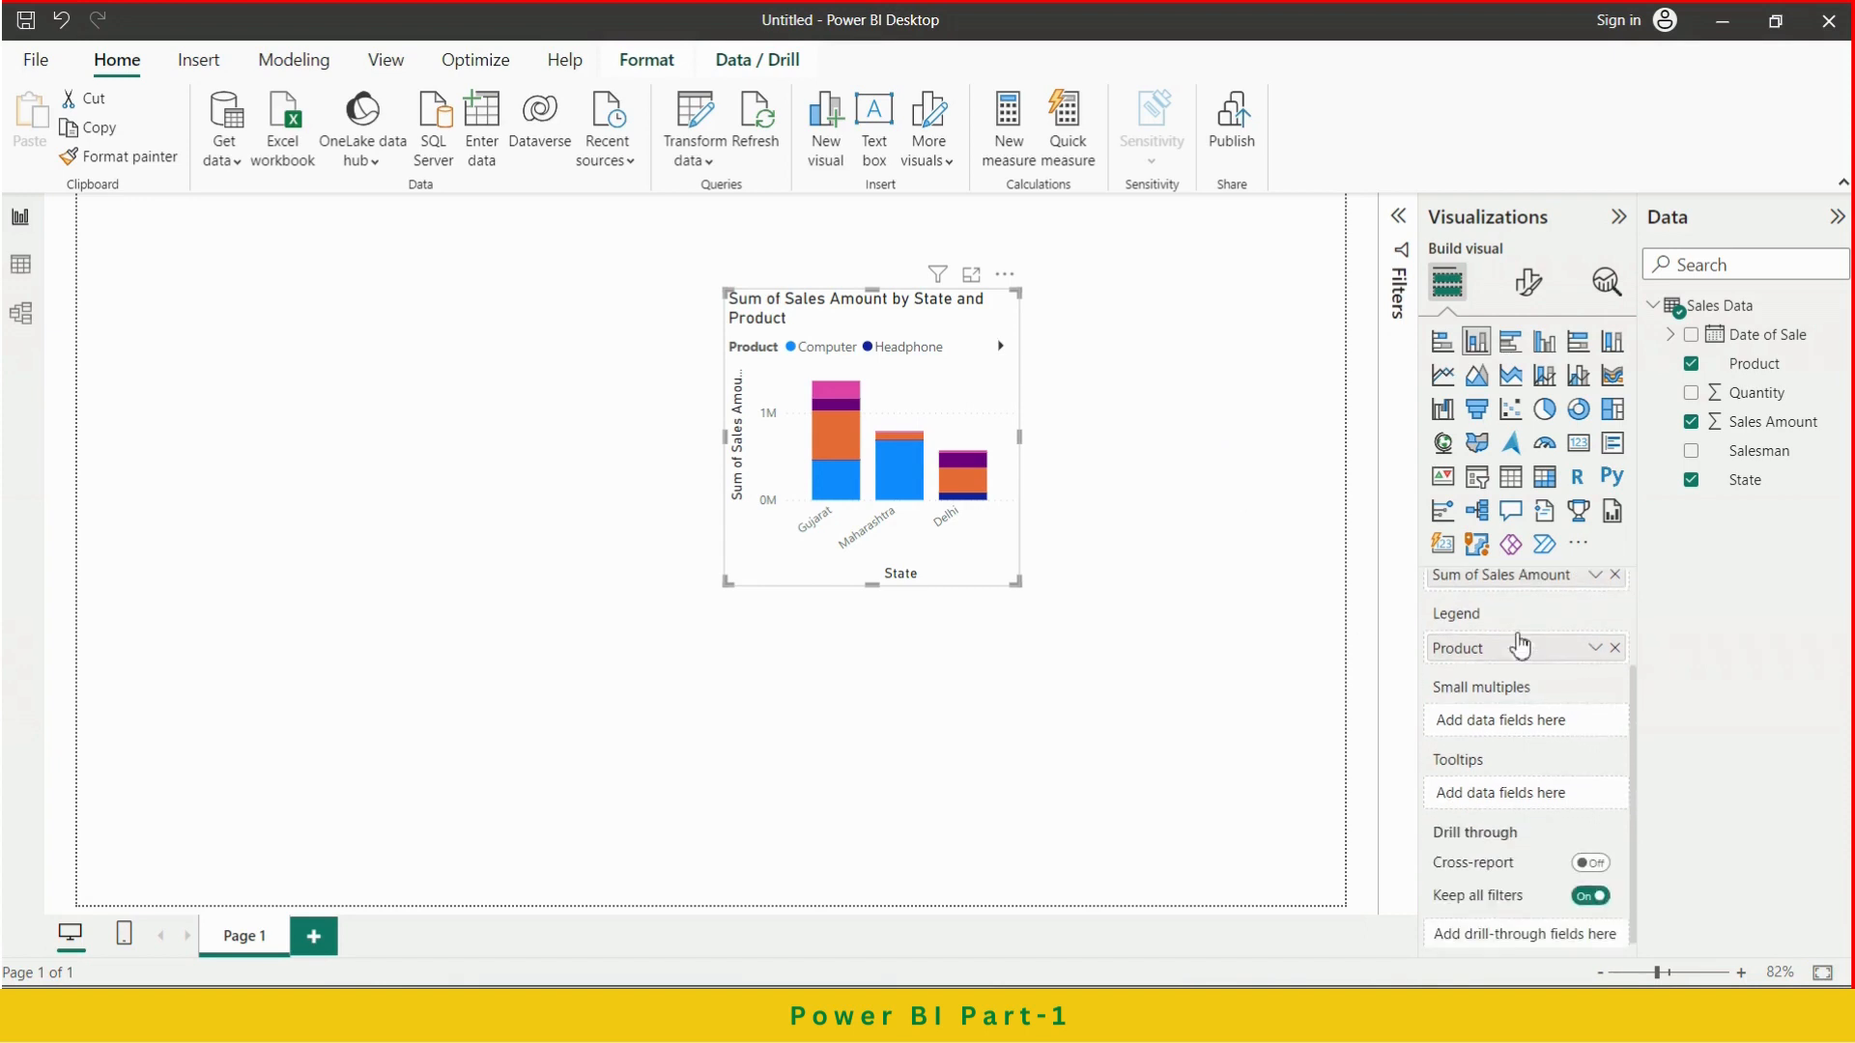
scroll(1476, 778, "up", 2)
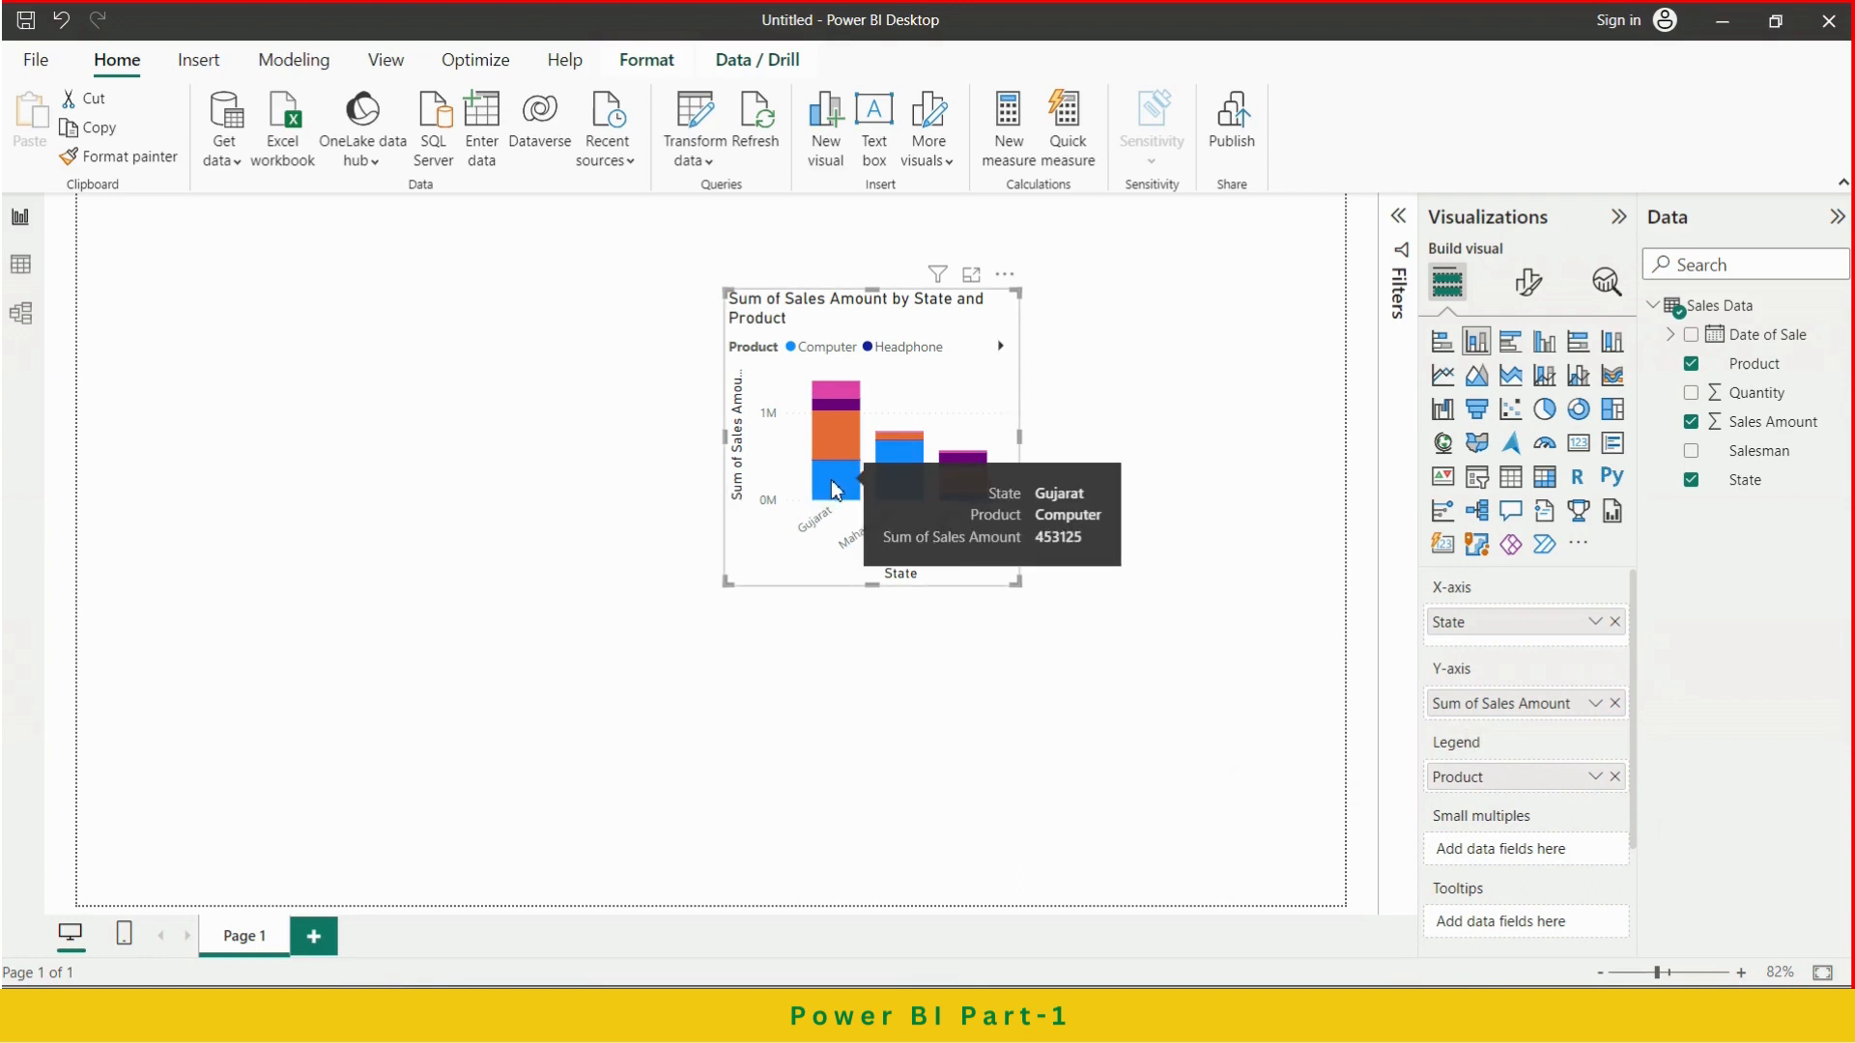
mouse_move(836, 455)
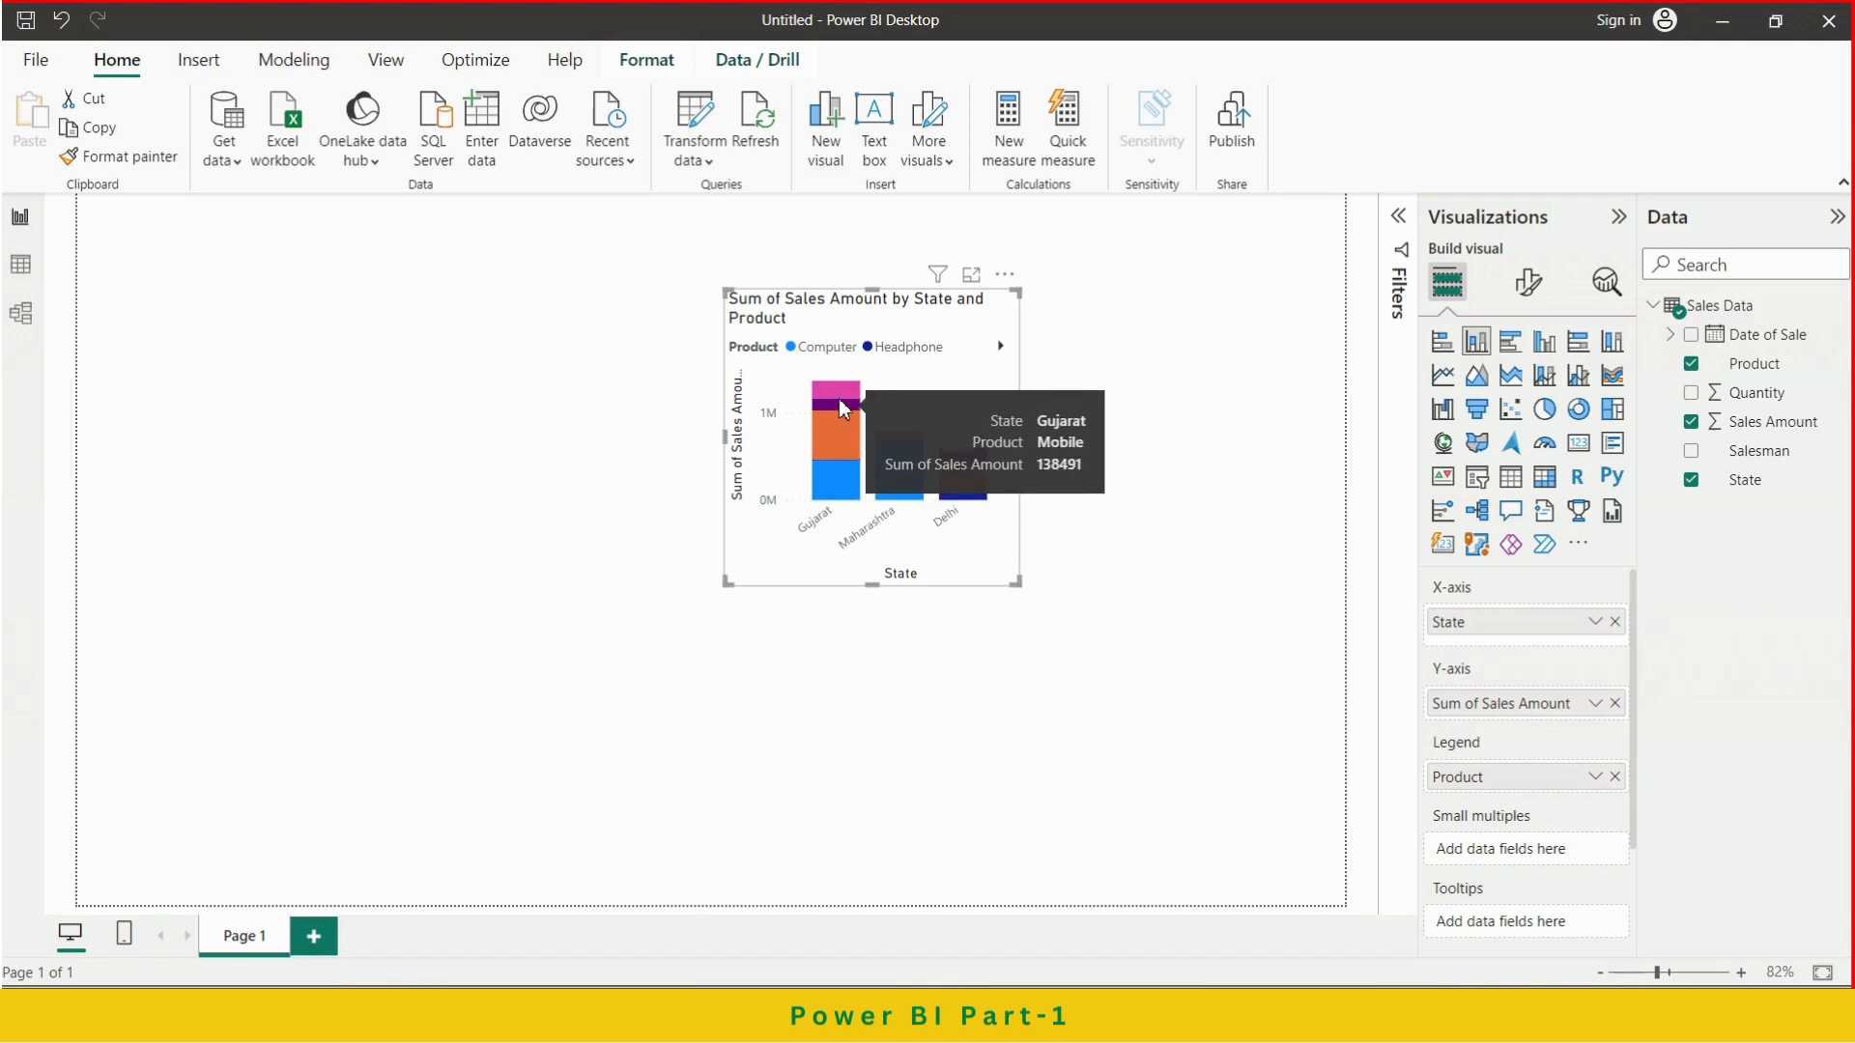
mouse_move(839, 399)
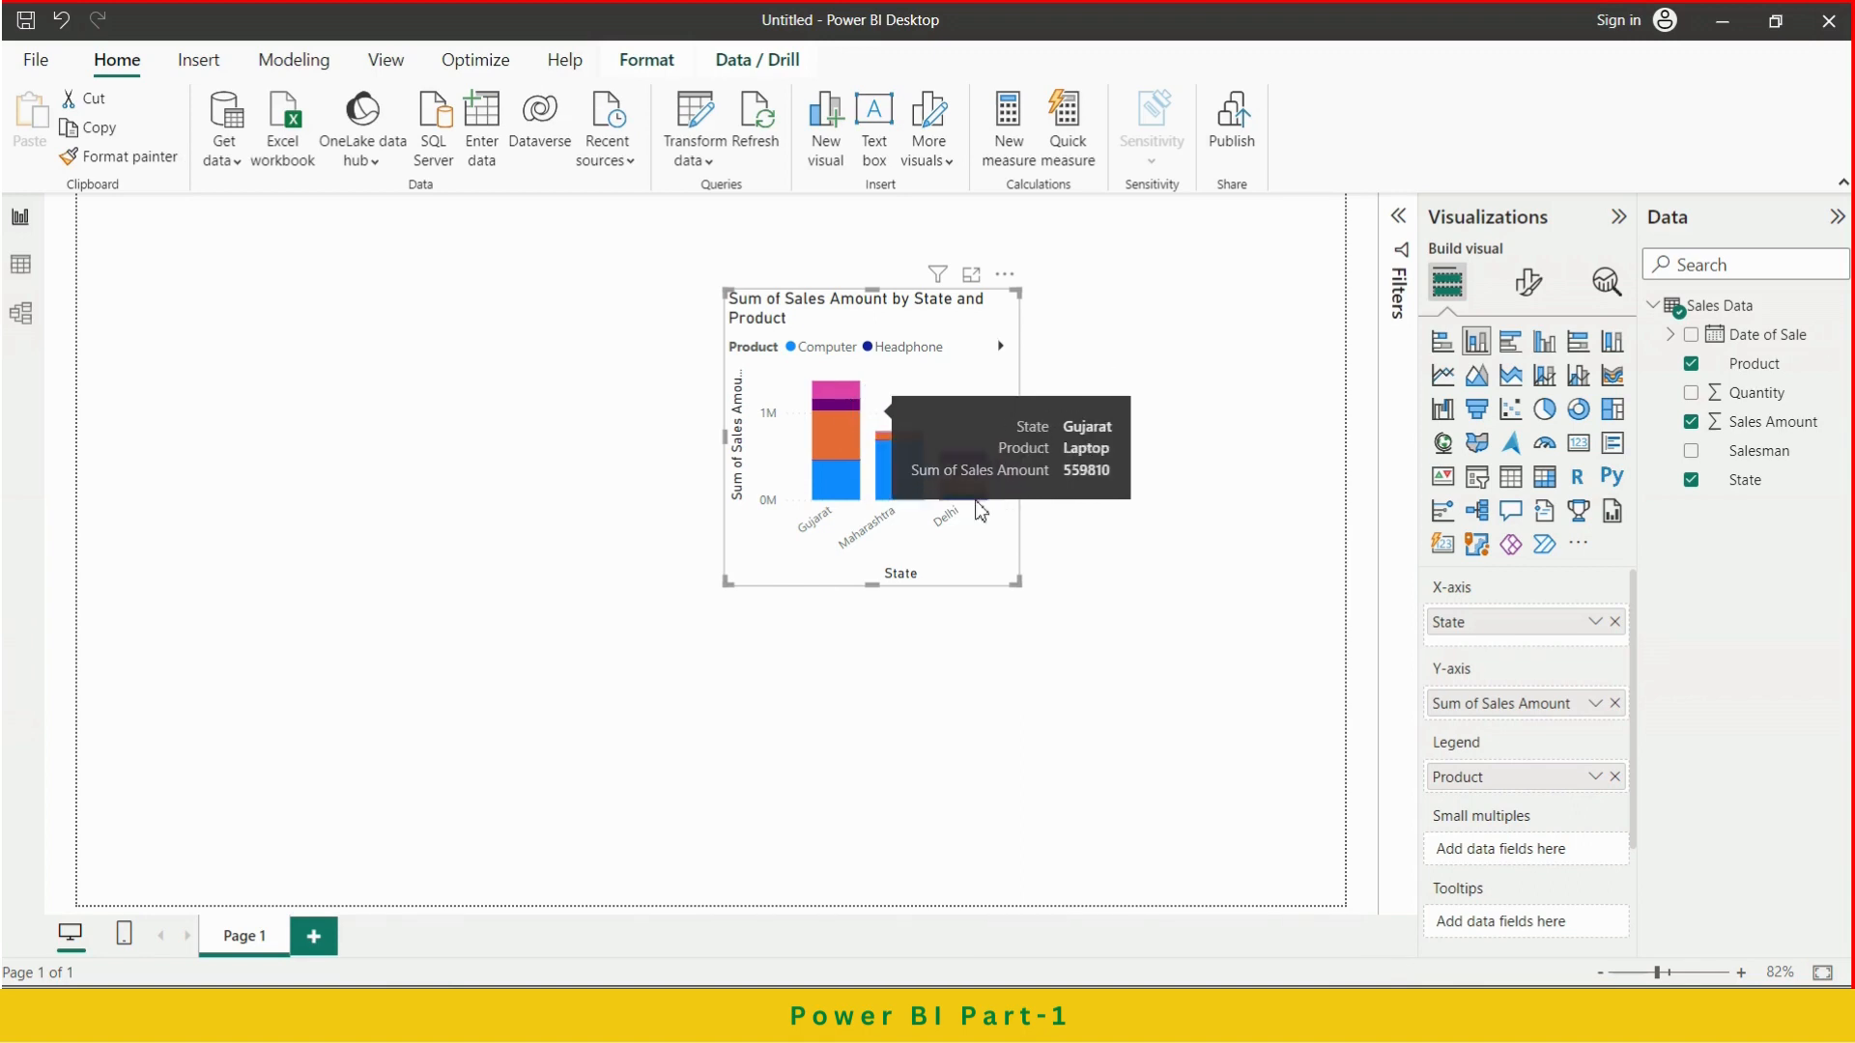
mouse_move(899, 486)
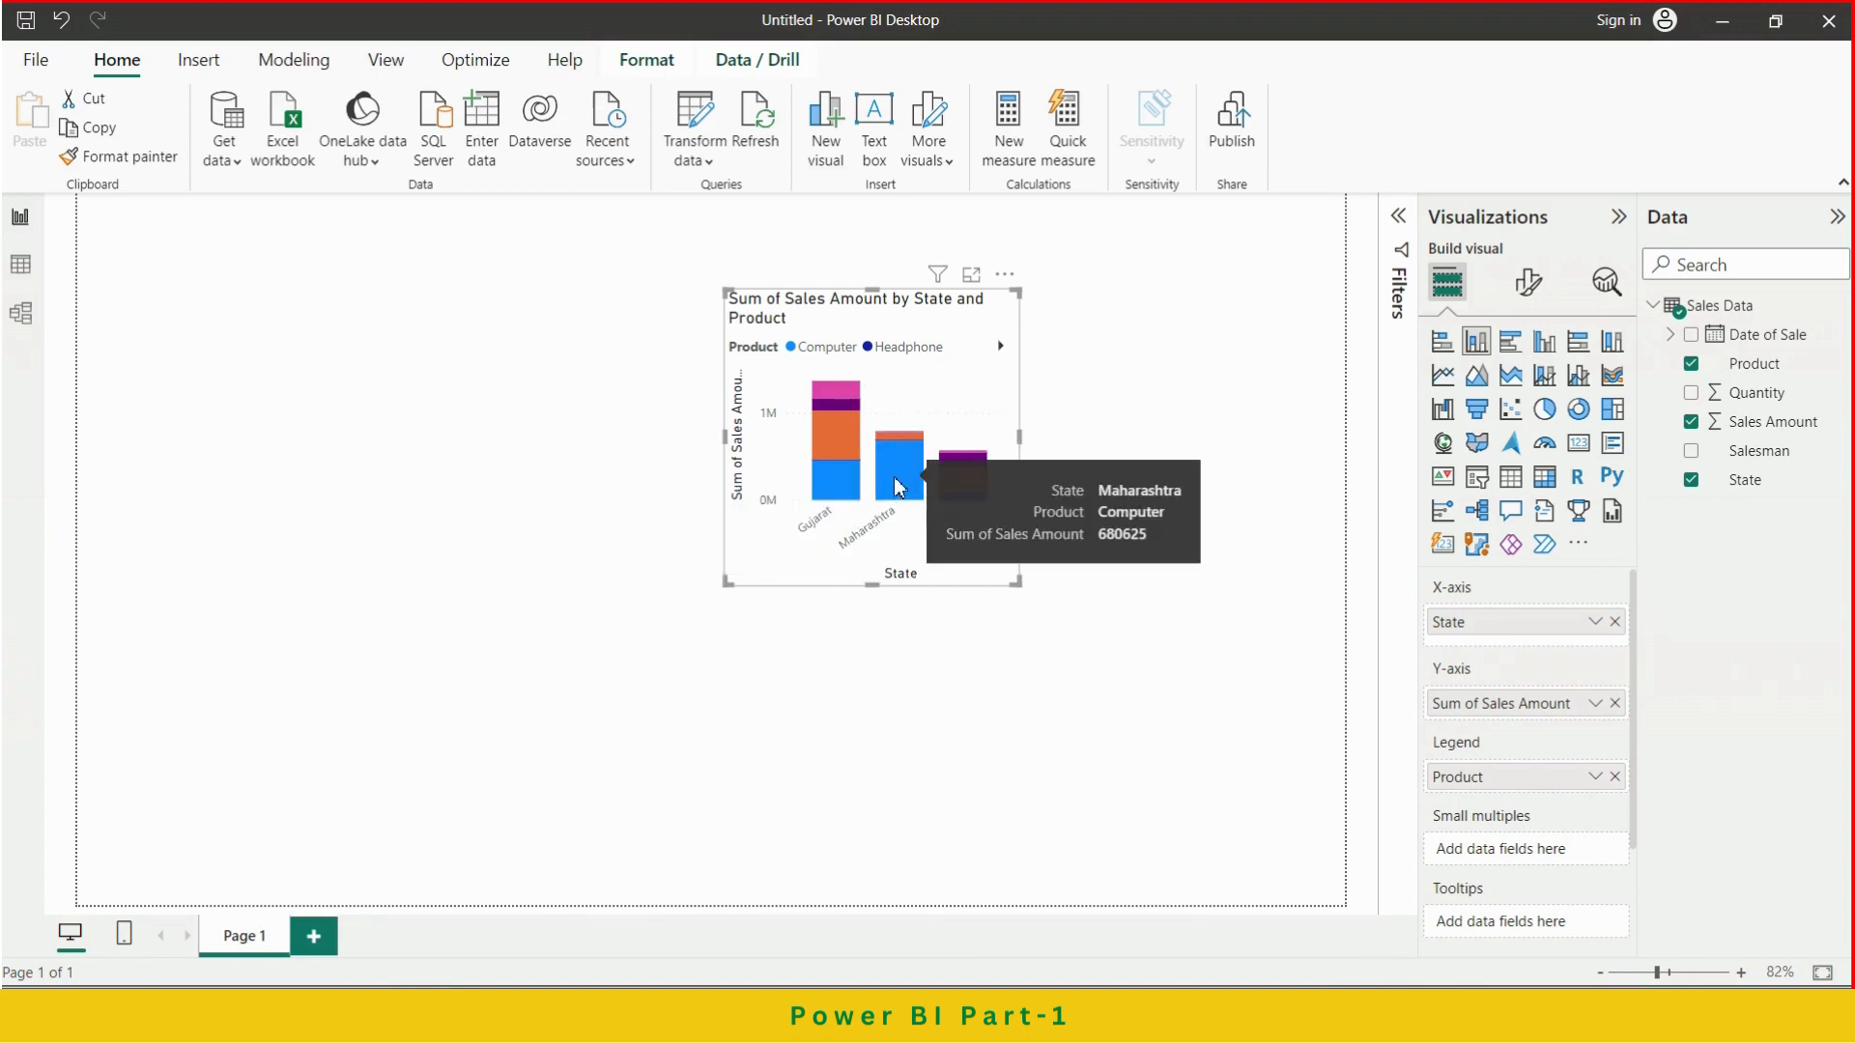
mouse_move(913, 438)
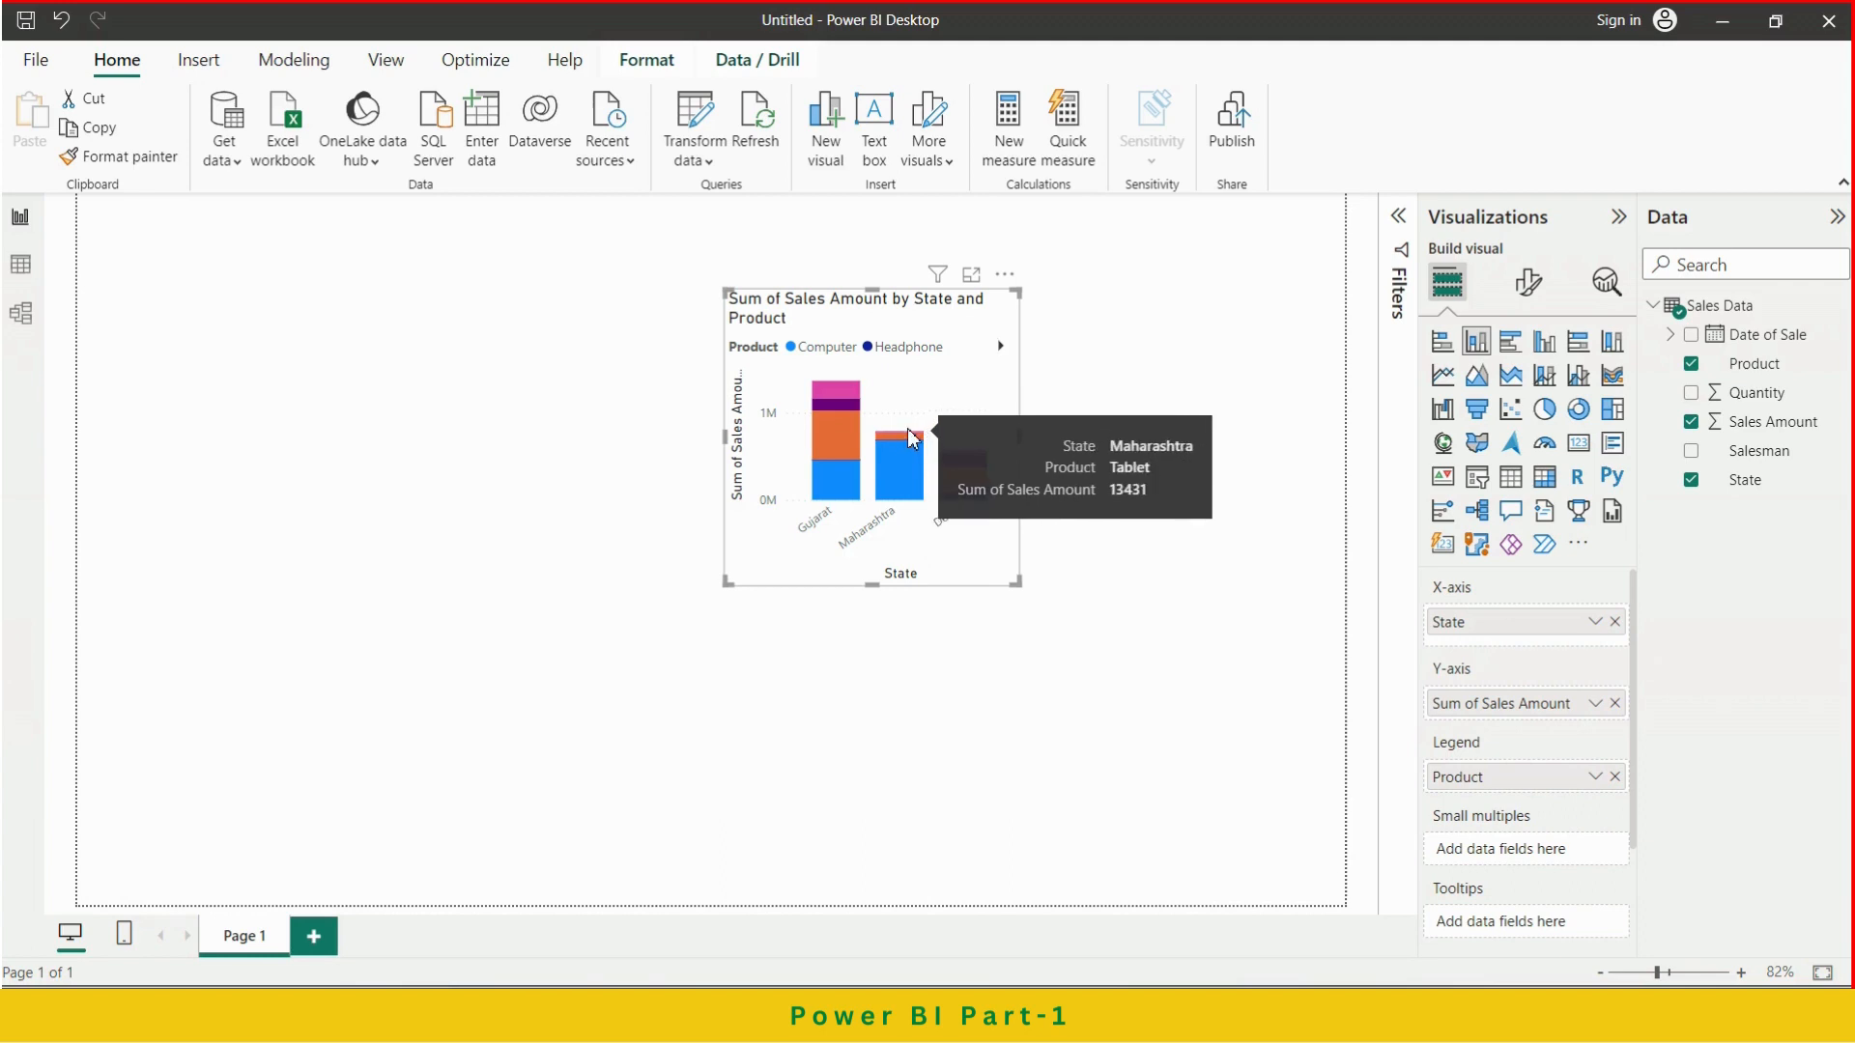
mouse_move(981, 502)
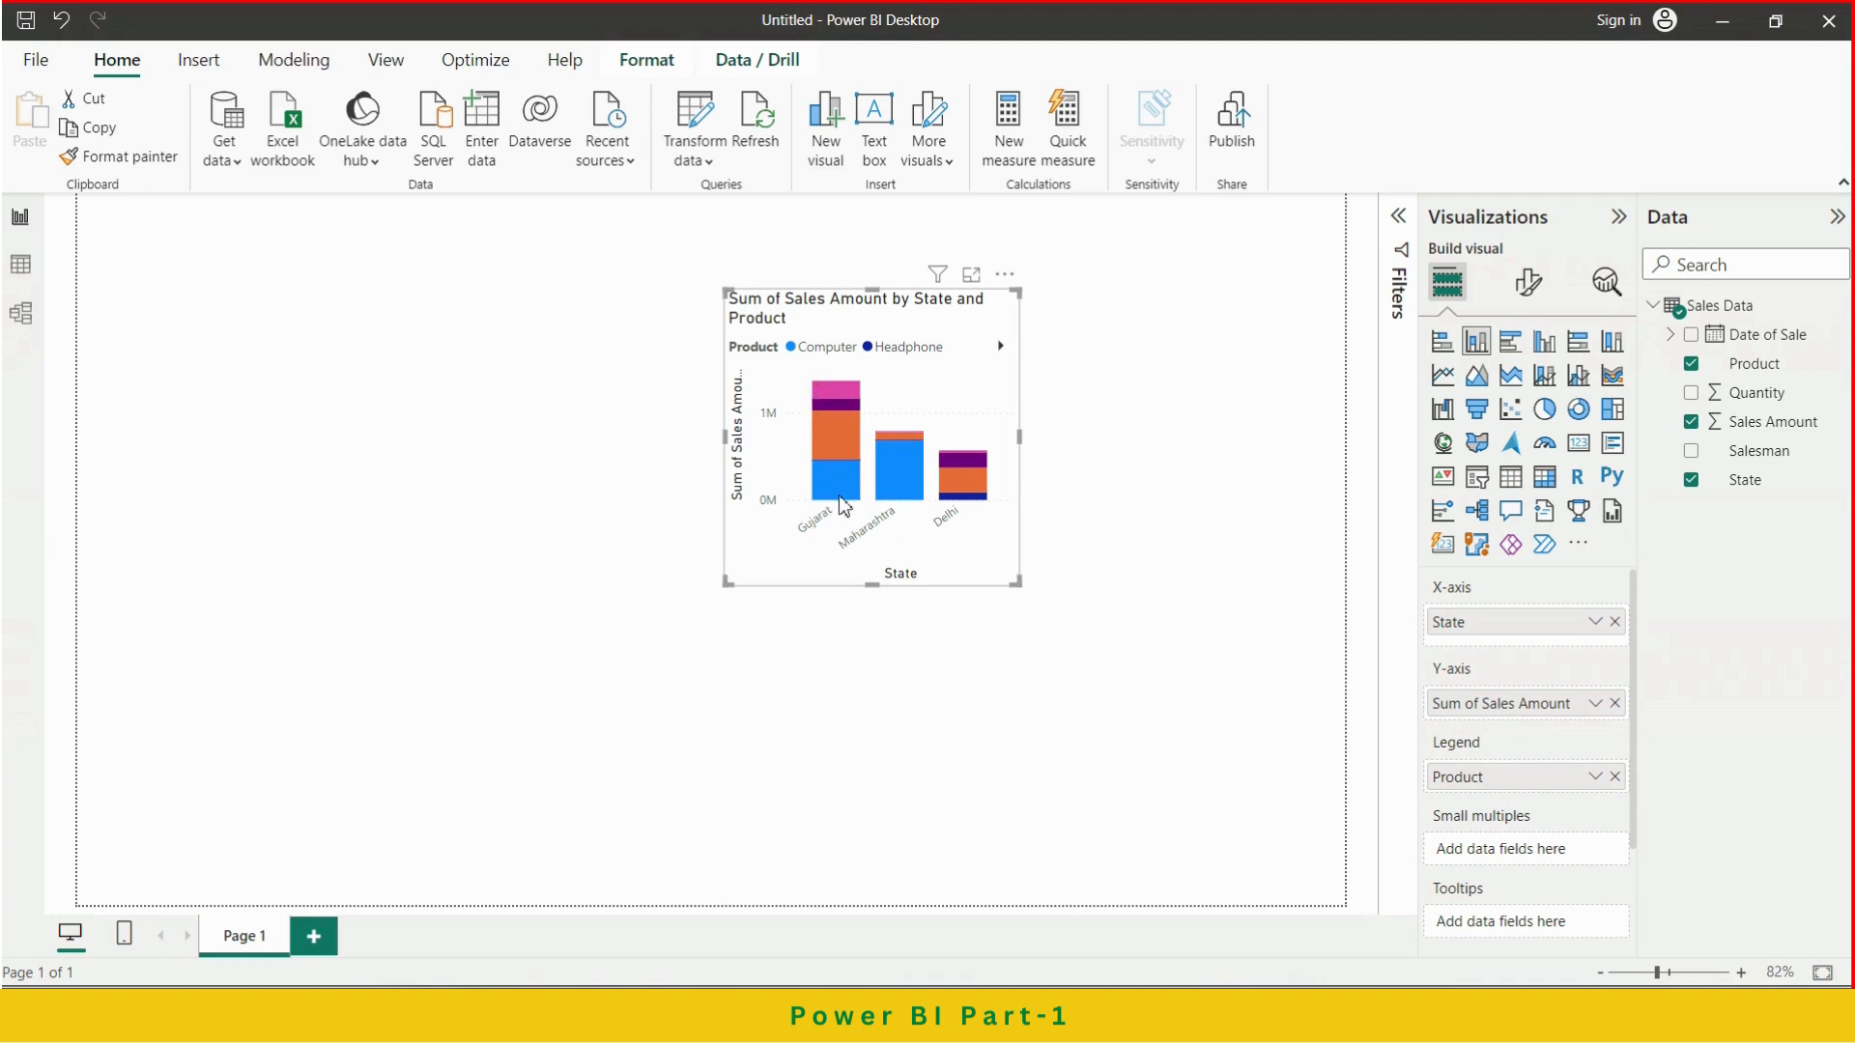
Compare the chart as clustered and stacked column, stacked, clustered and 100% stacked bar, ending with clustered column
left_click(1546, 344)
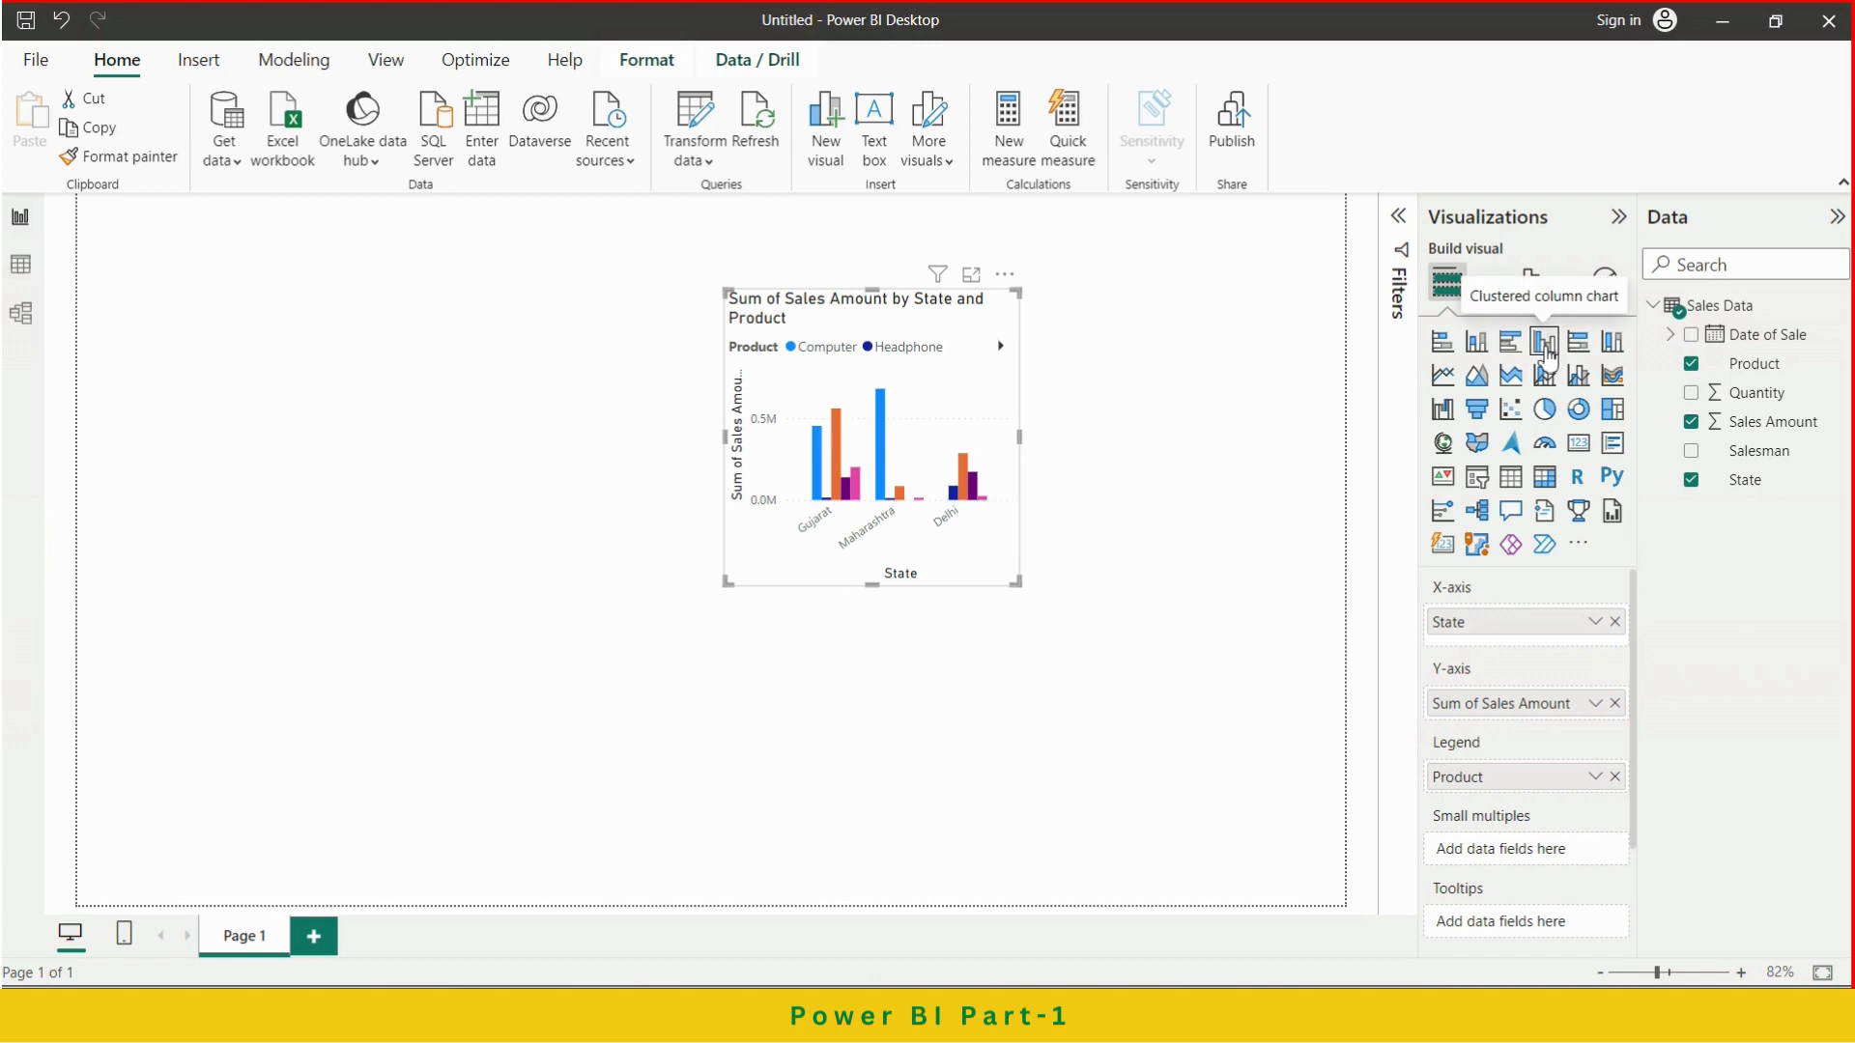
left_click(1476, 343)
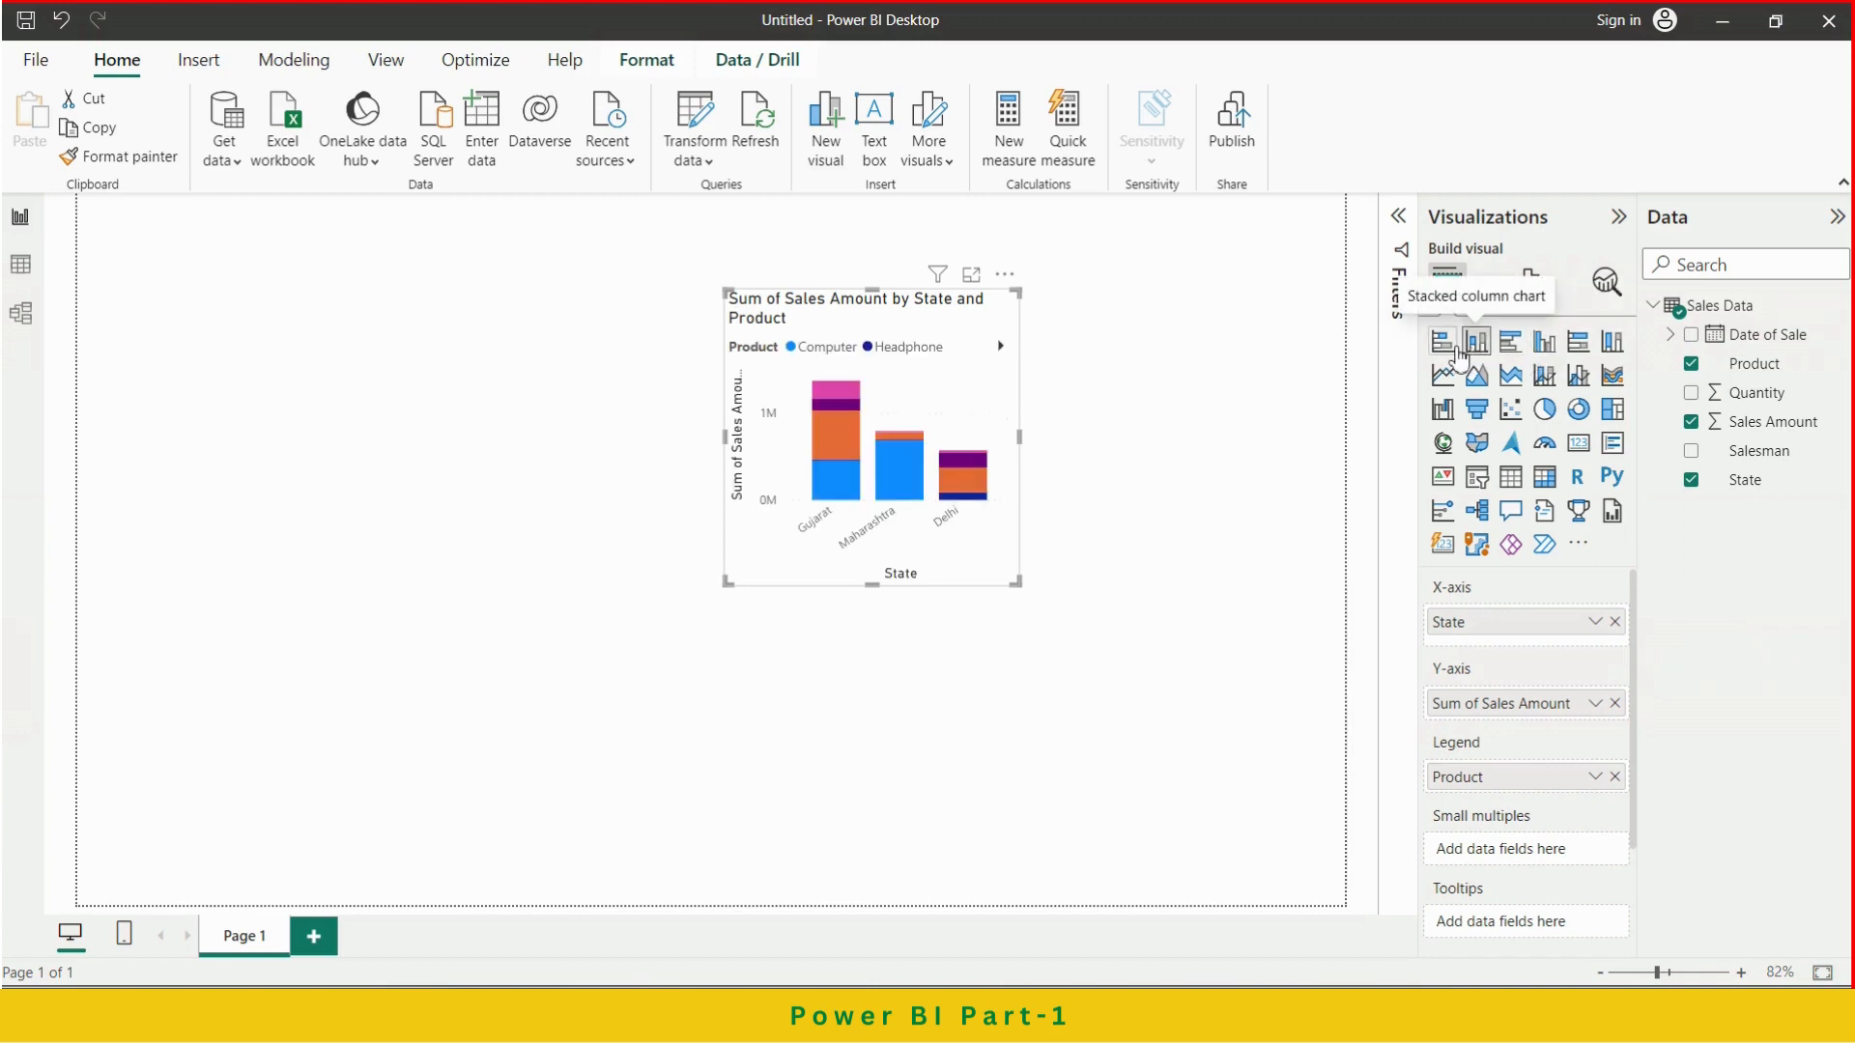
left_click(1444, 344)
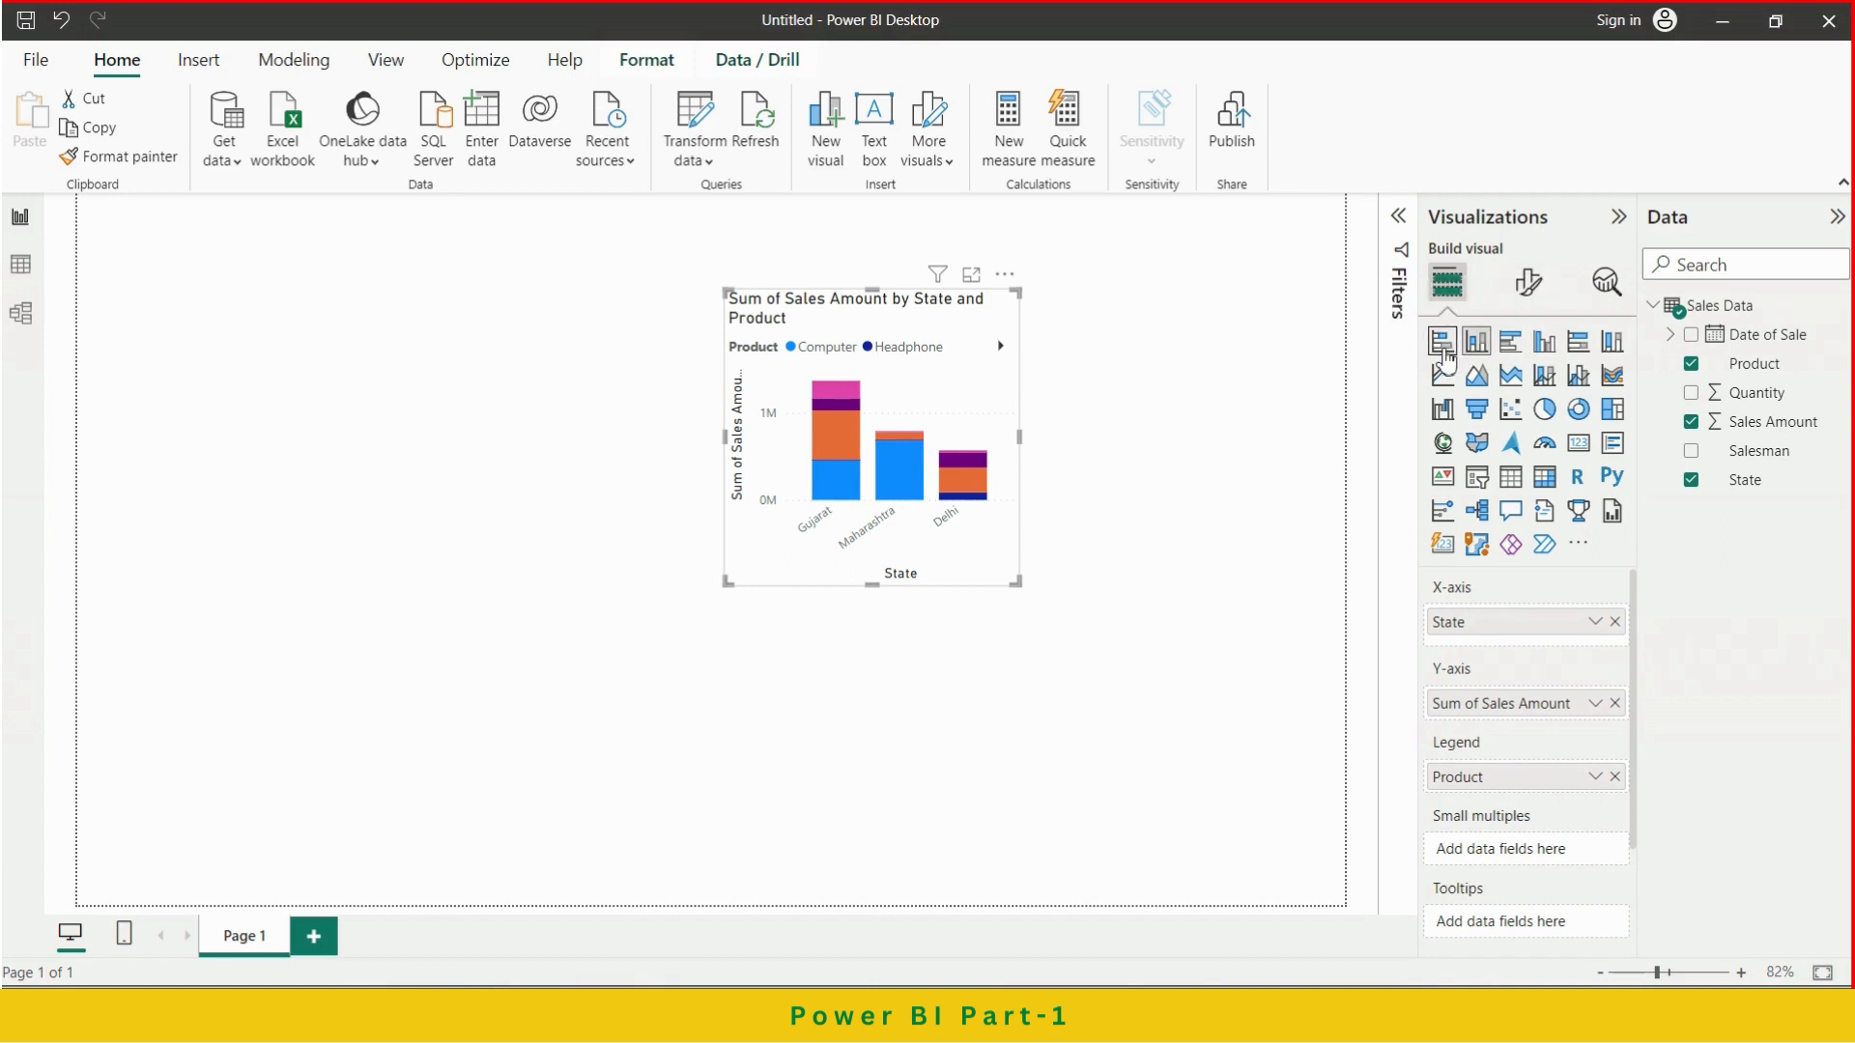
left_click(1514, 344)
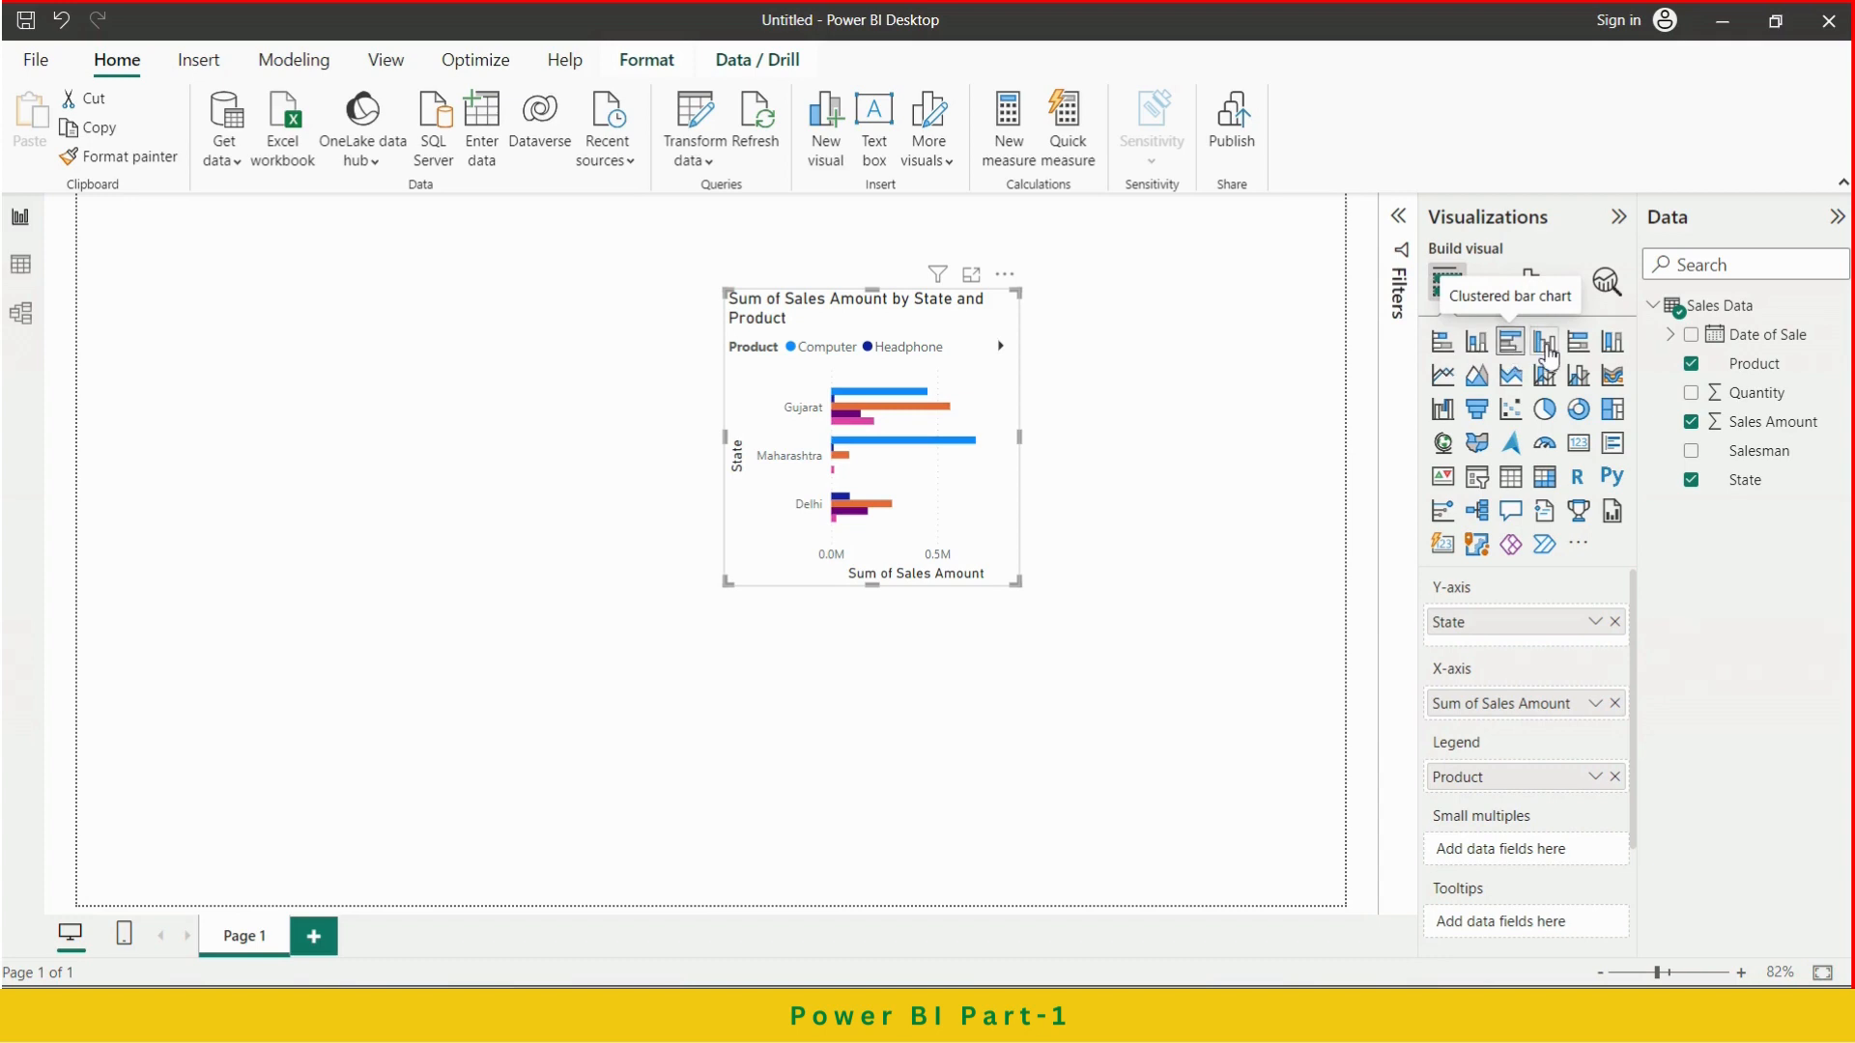
left_click(1546, 348)
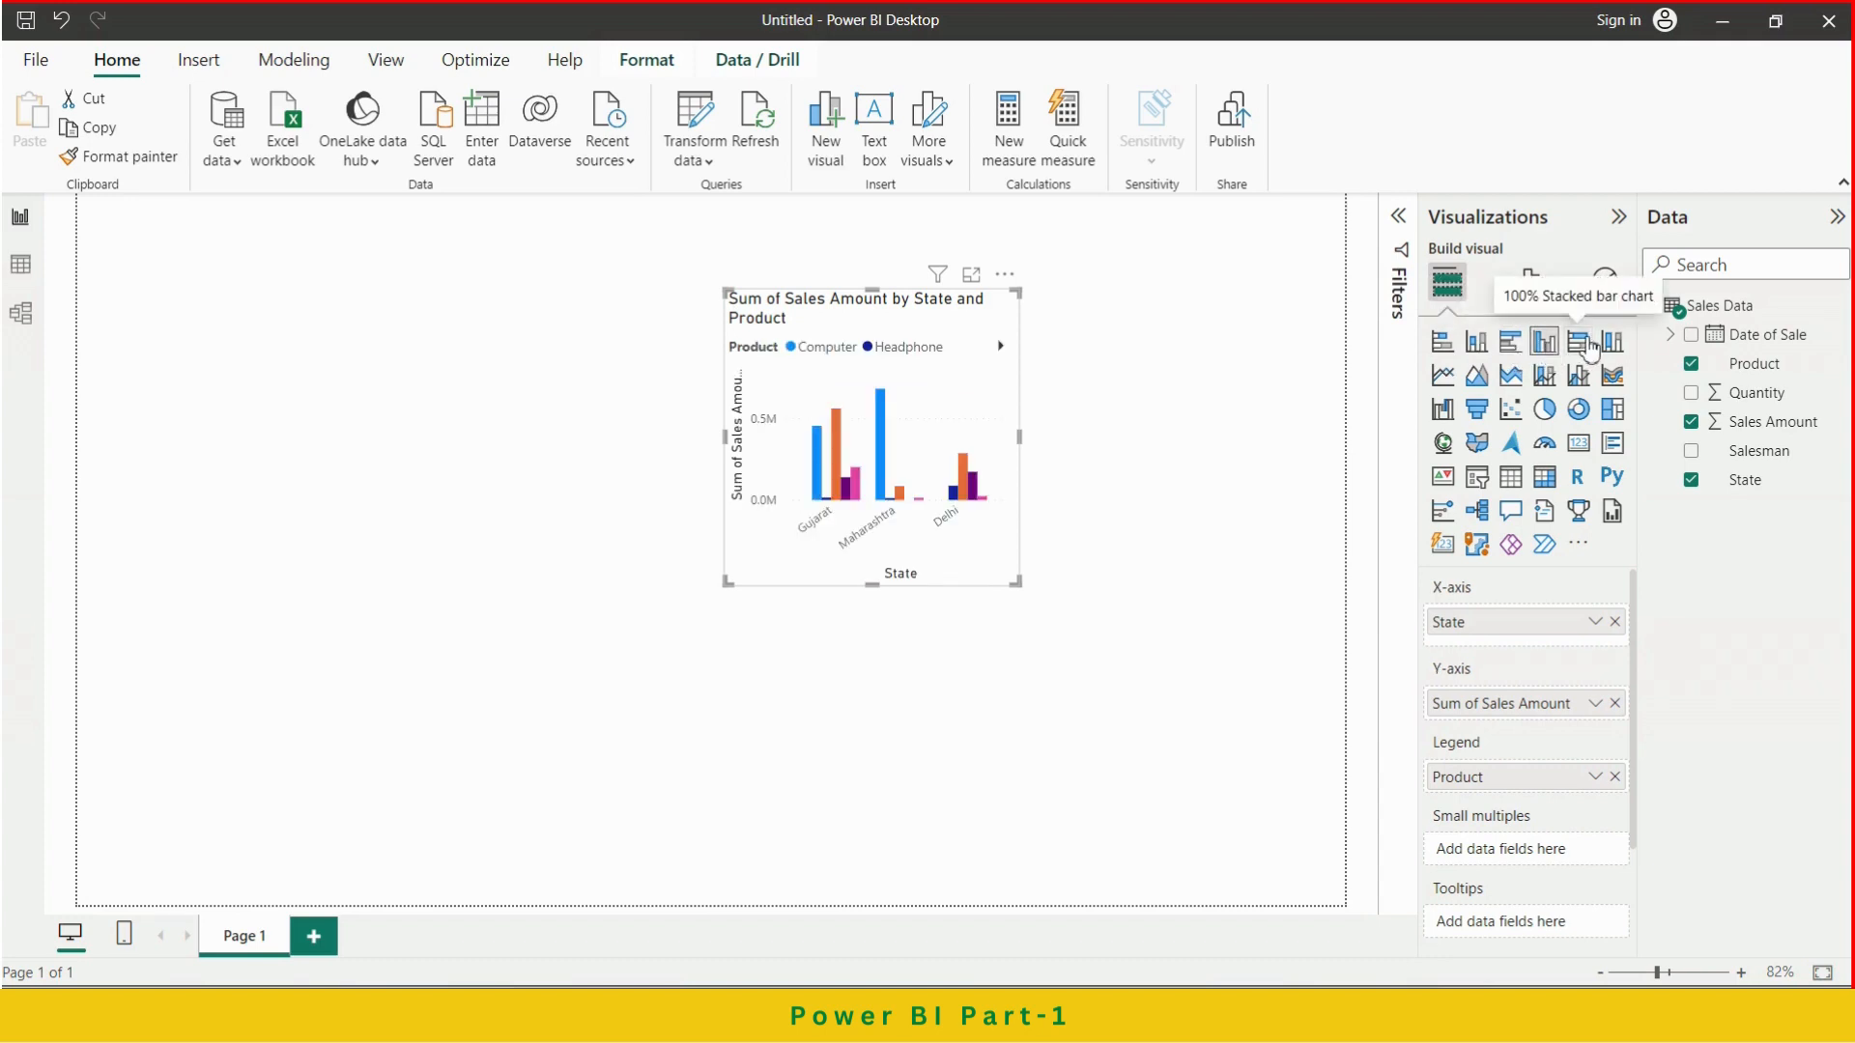
left_click(1588, 346)
left_click(1544, 342)
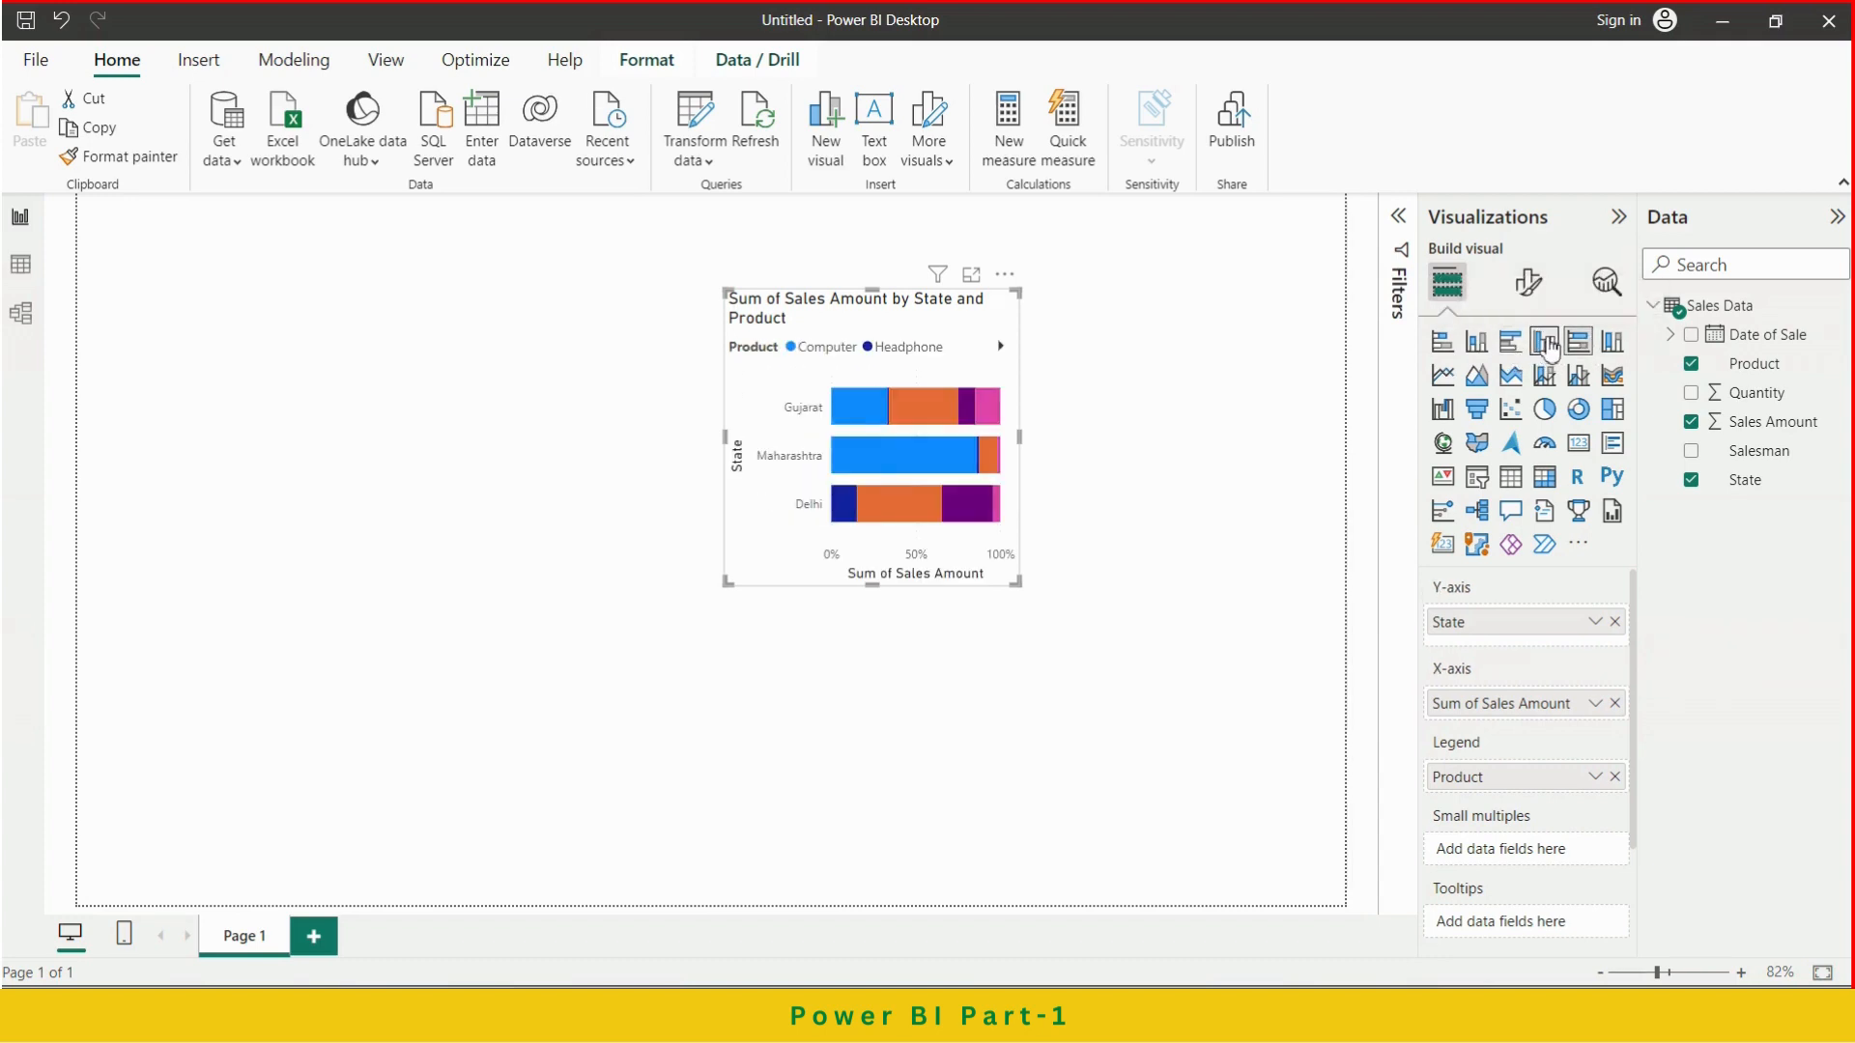
Try the chart as a 100% stacked column chart, ending with a stacked bar chart
scroll(1505, 609, "down", 3)
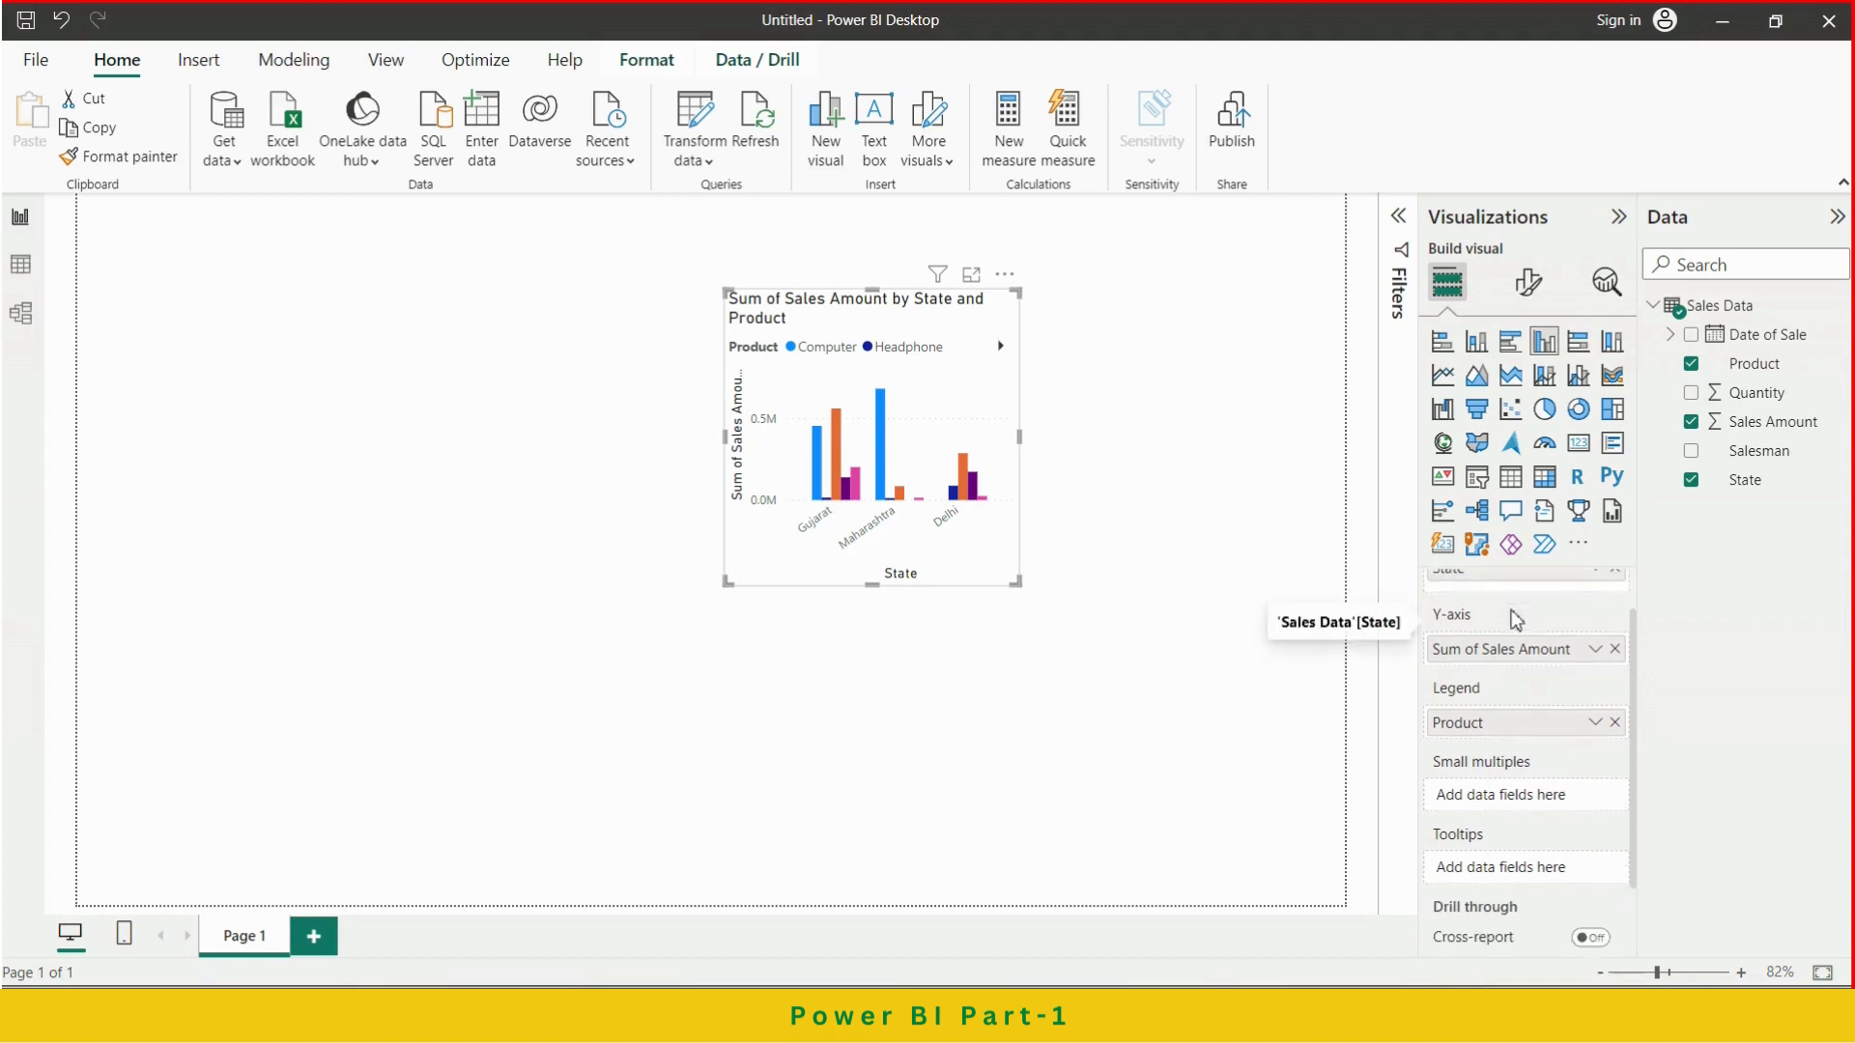
scroll(1495, 679, "up", 2)
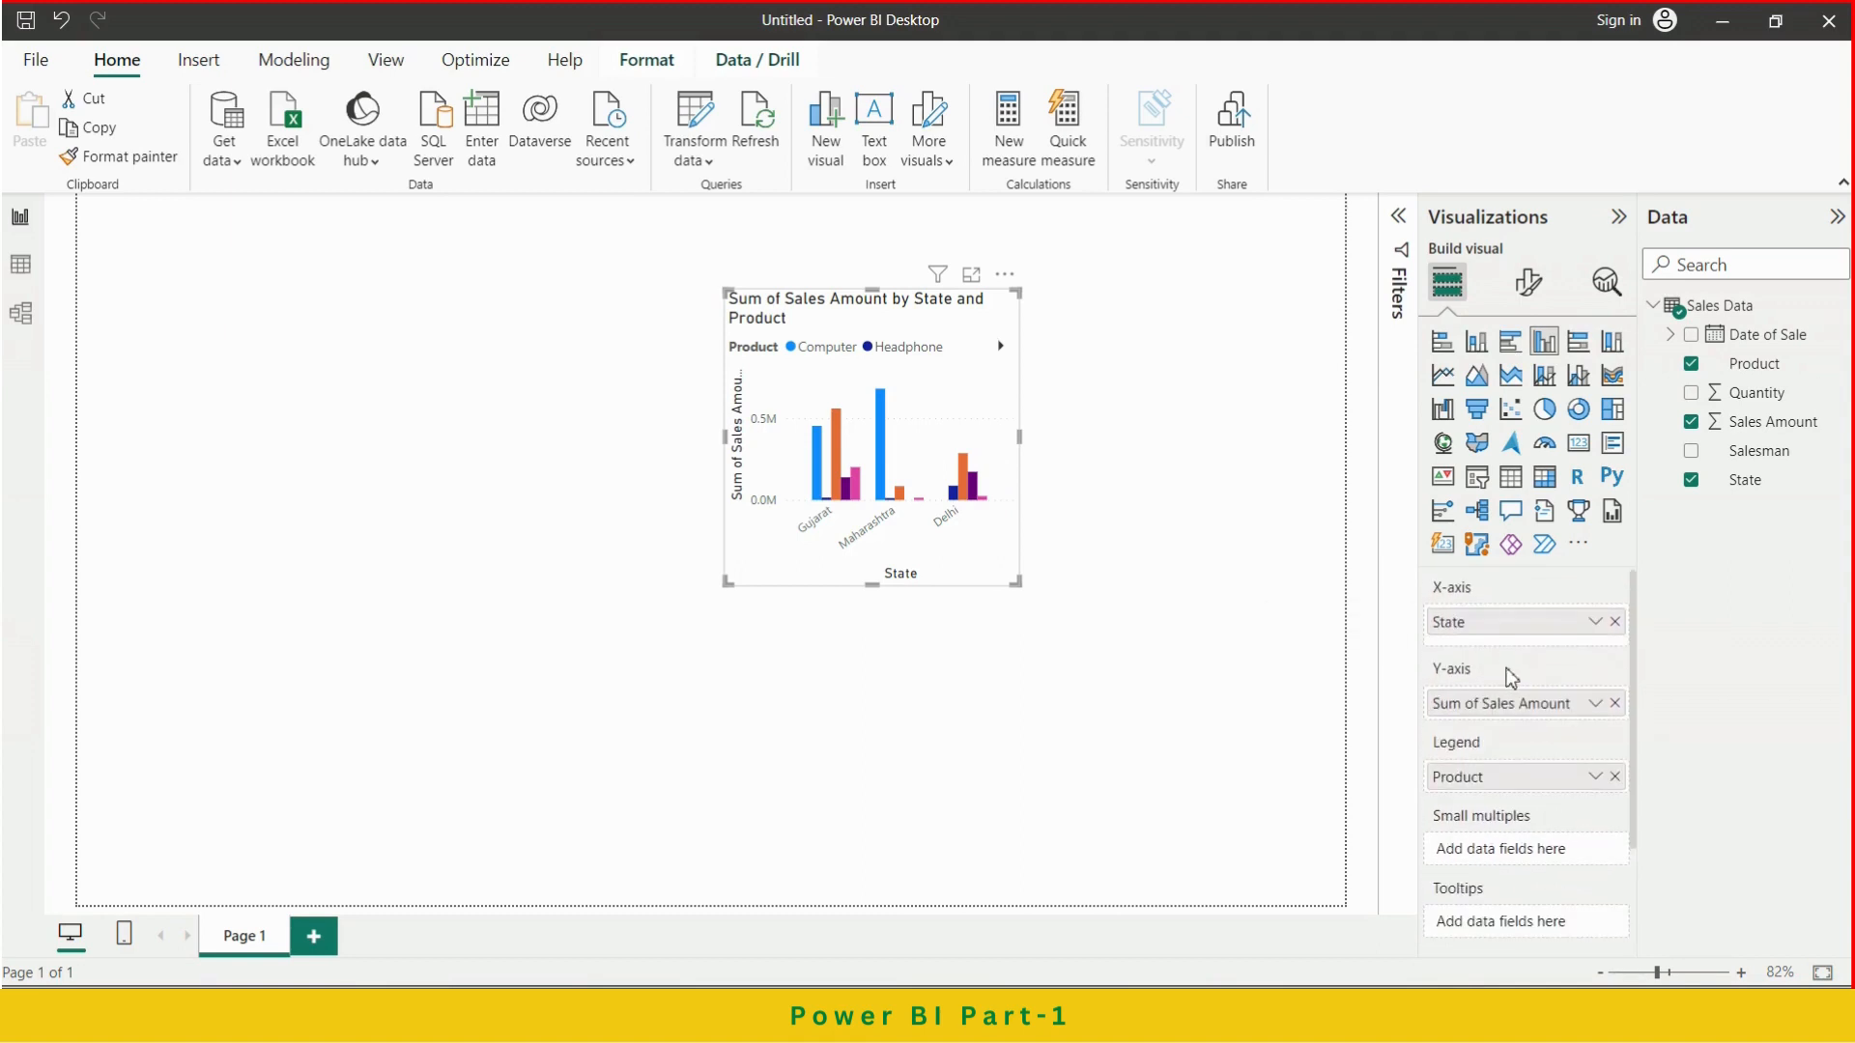
left_click(1613, 343)
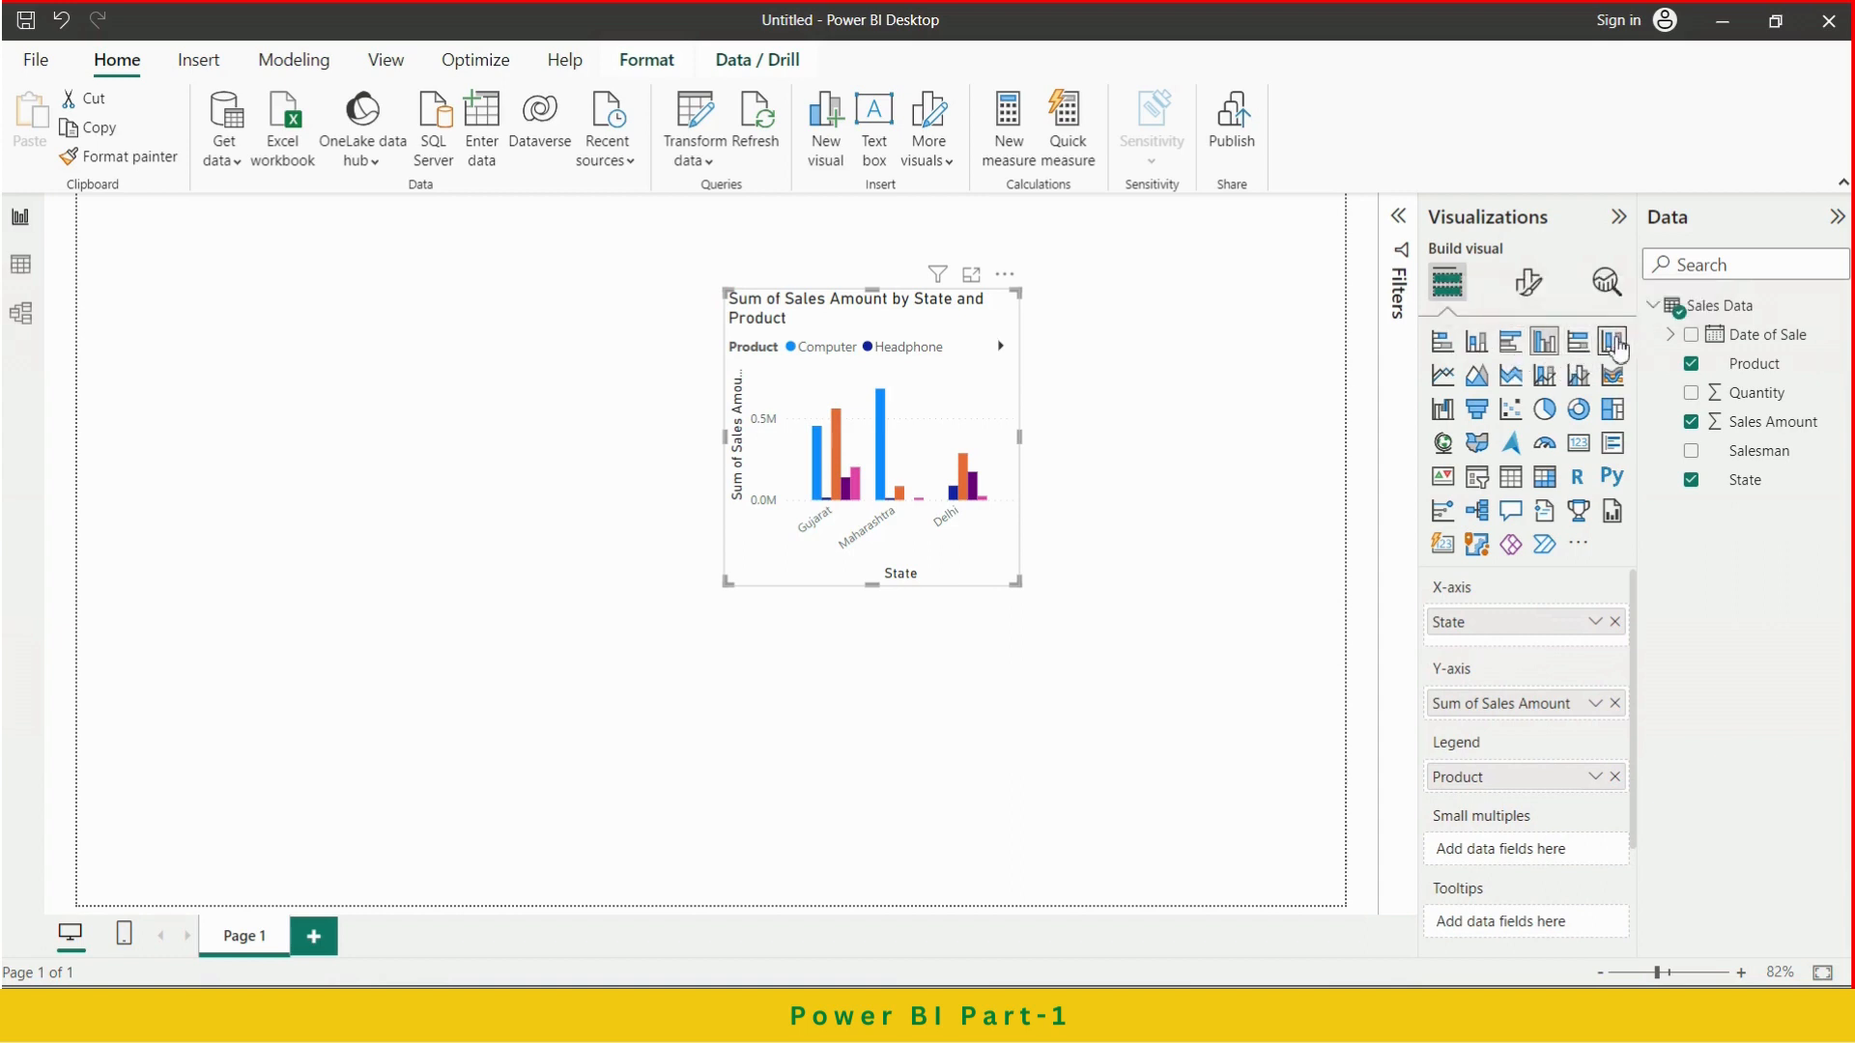
left_click(1443, 342)
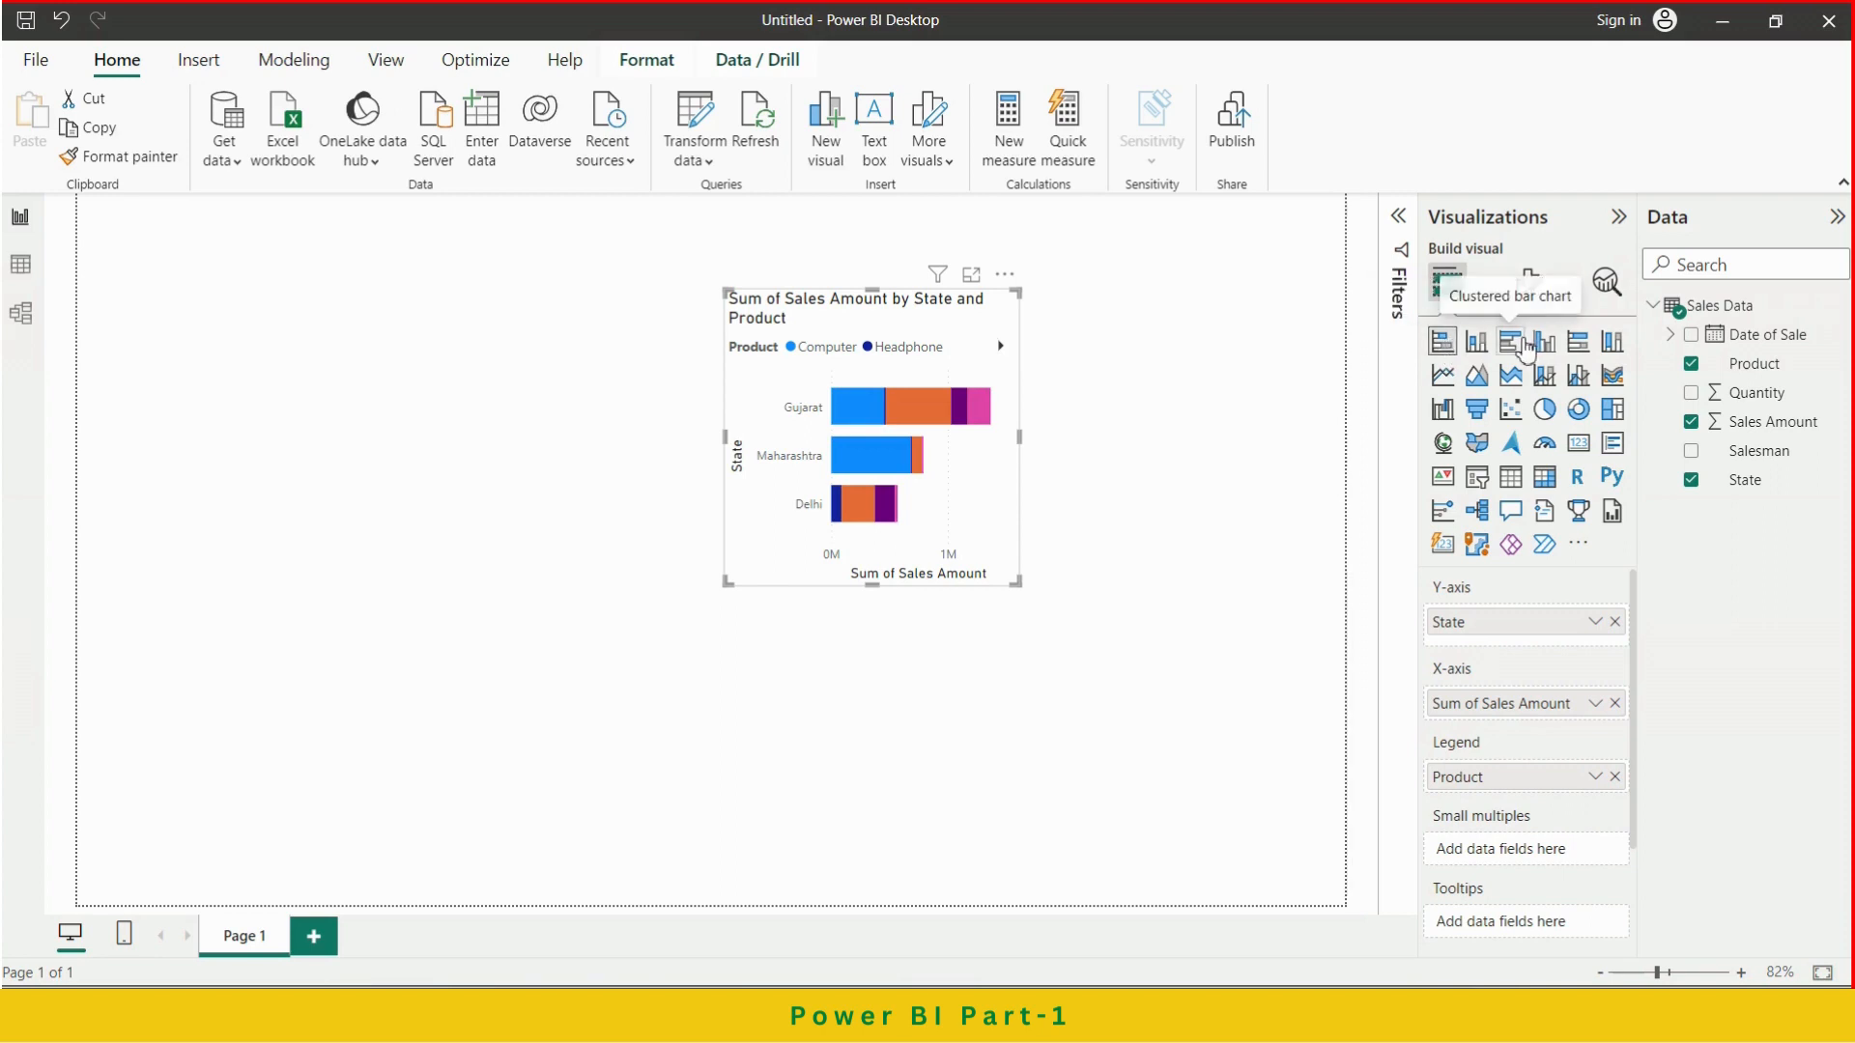
Replace Product with Salesman as the chart's legend and compare the chart as stacked column and clustered column
left_click(1481, 352)
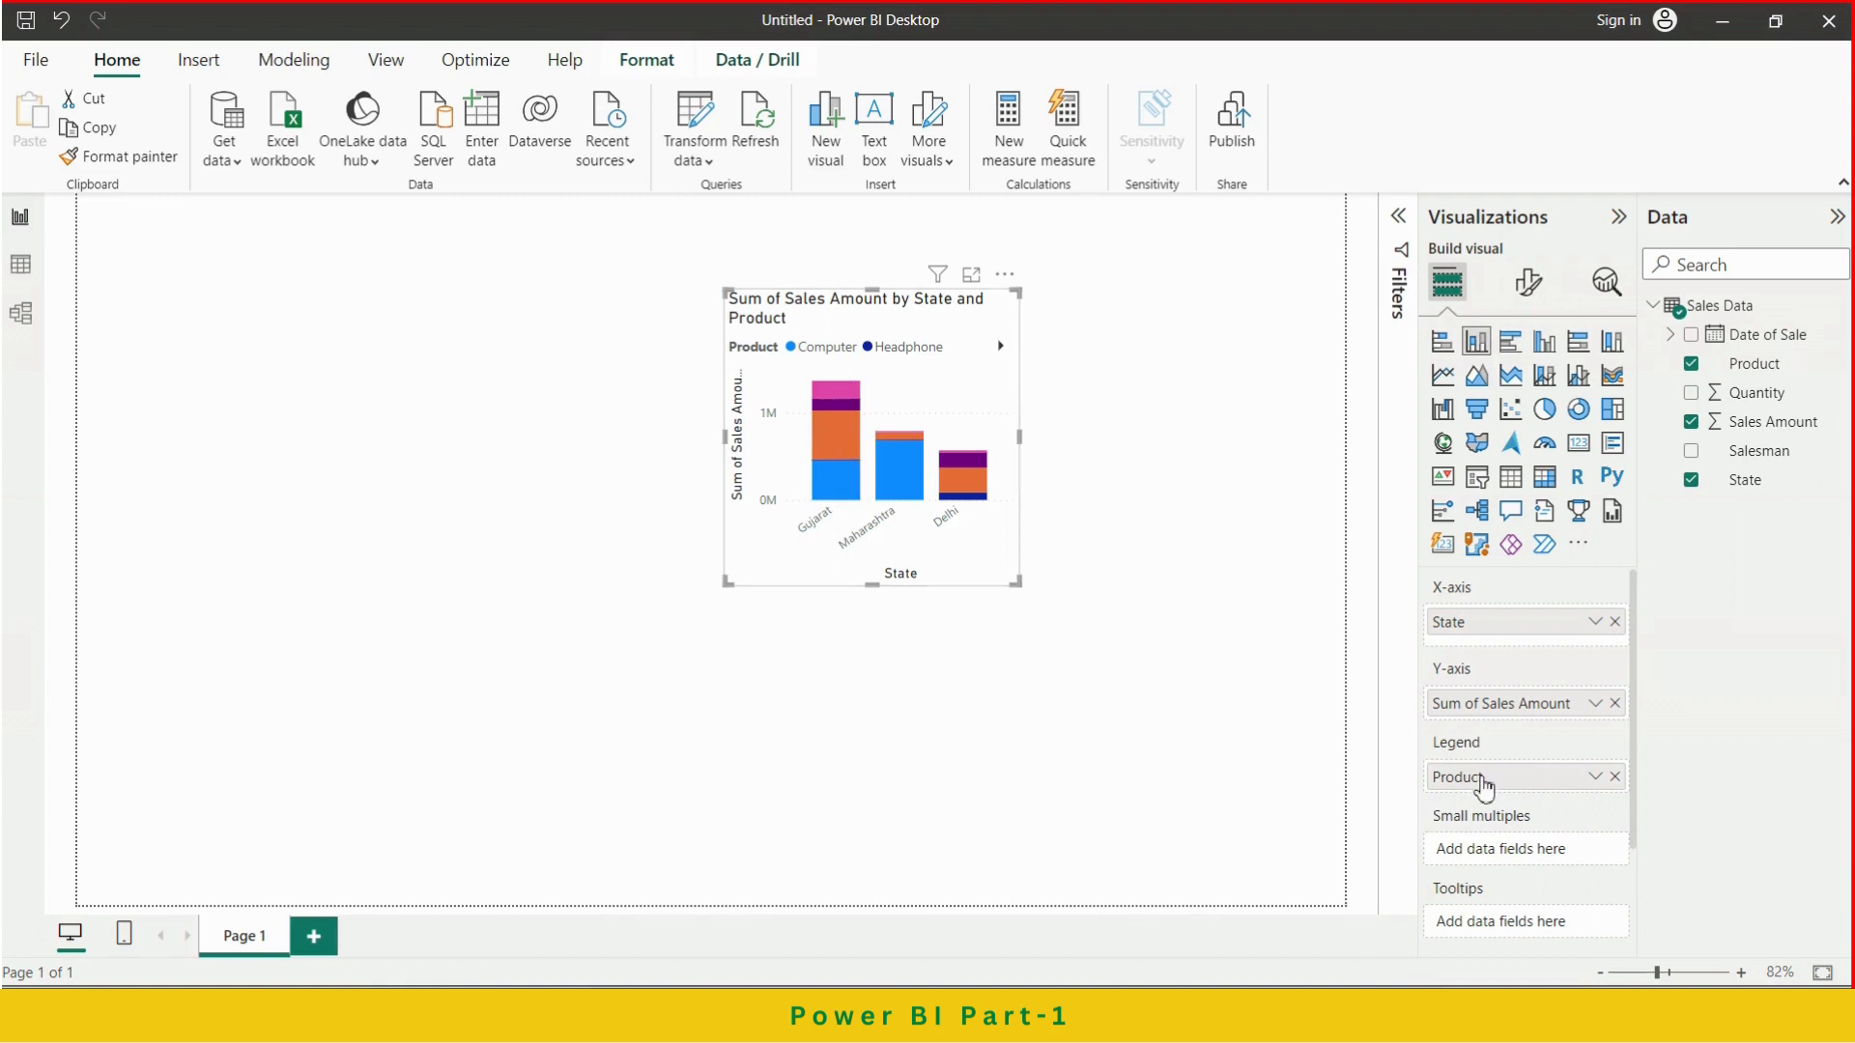
left_click(1616, 778)
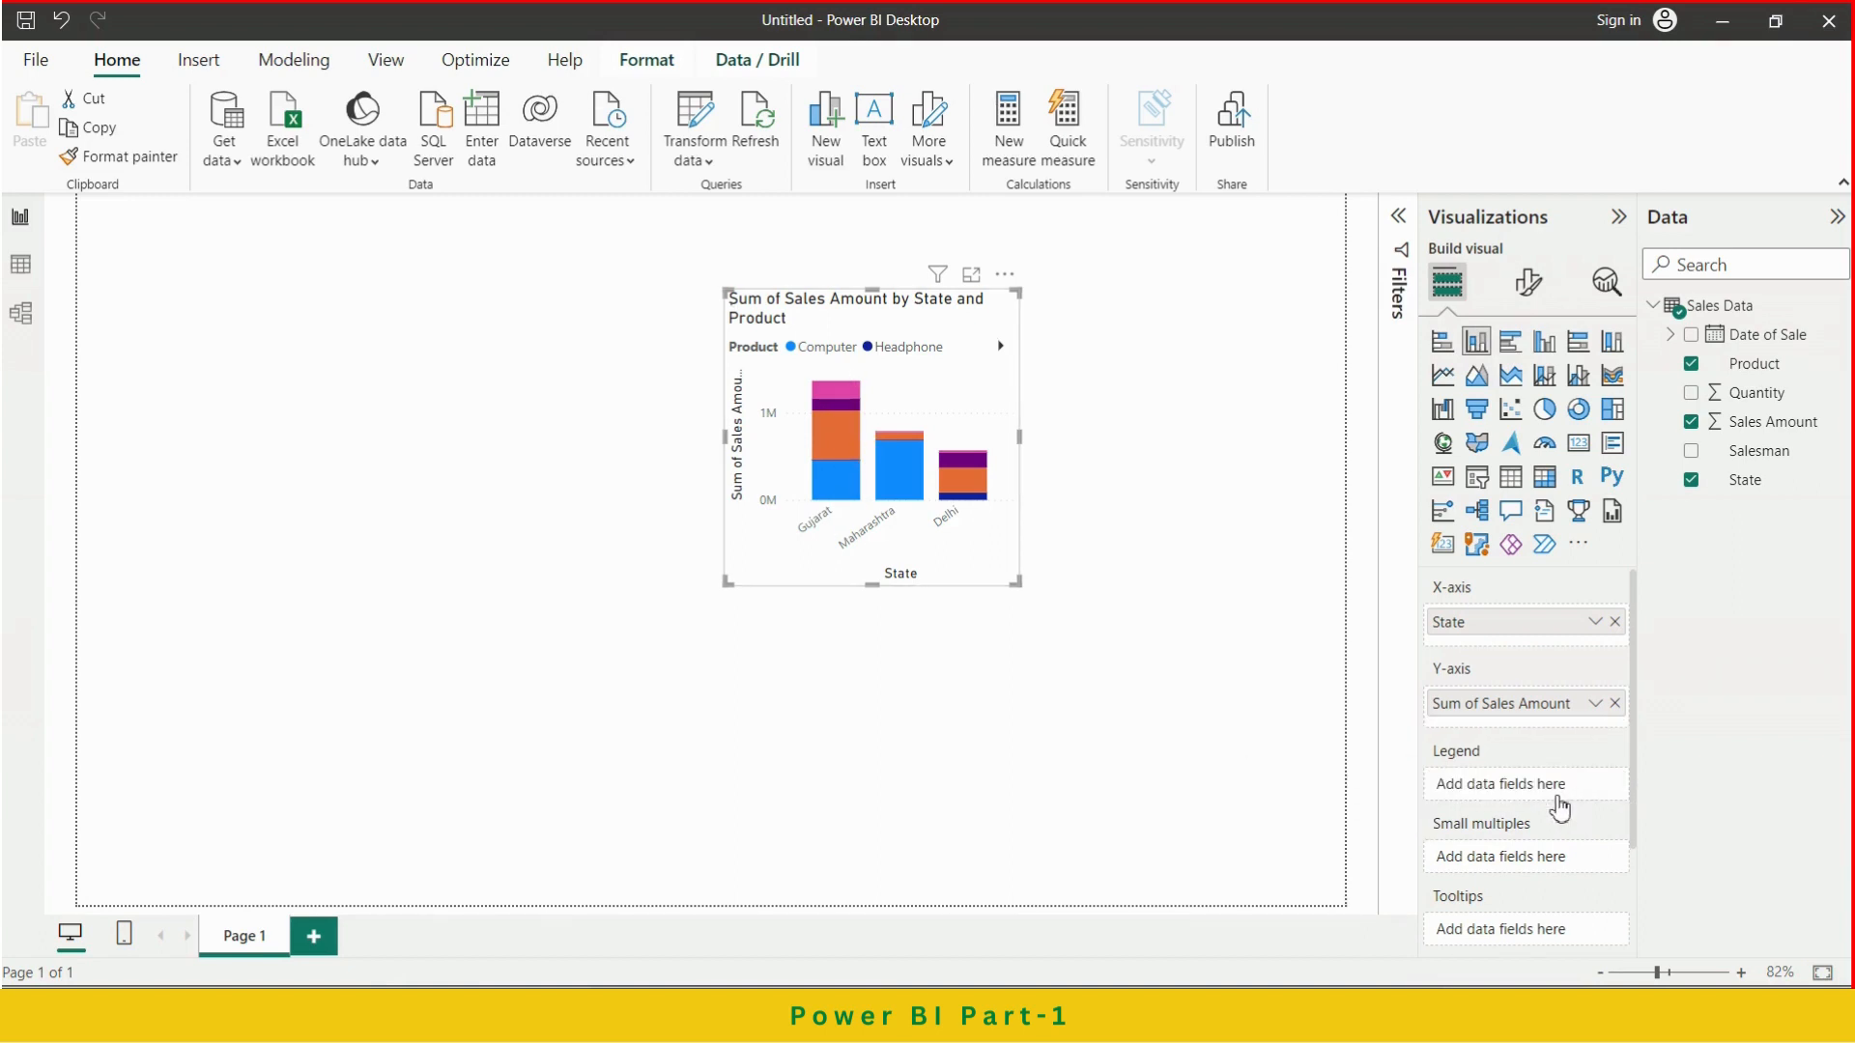
left_click_drag(1764, 460, 1529, 794)
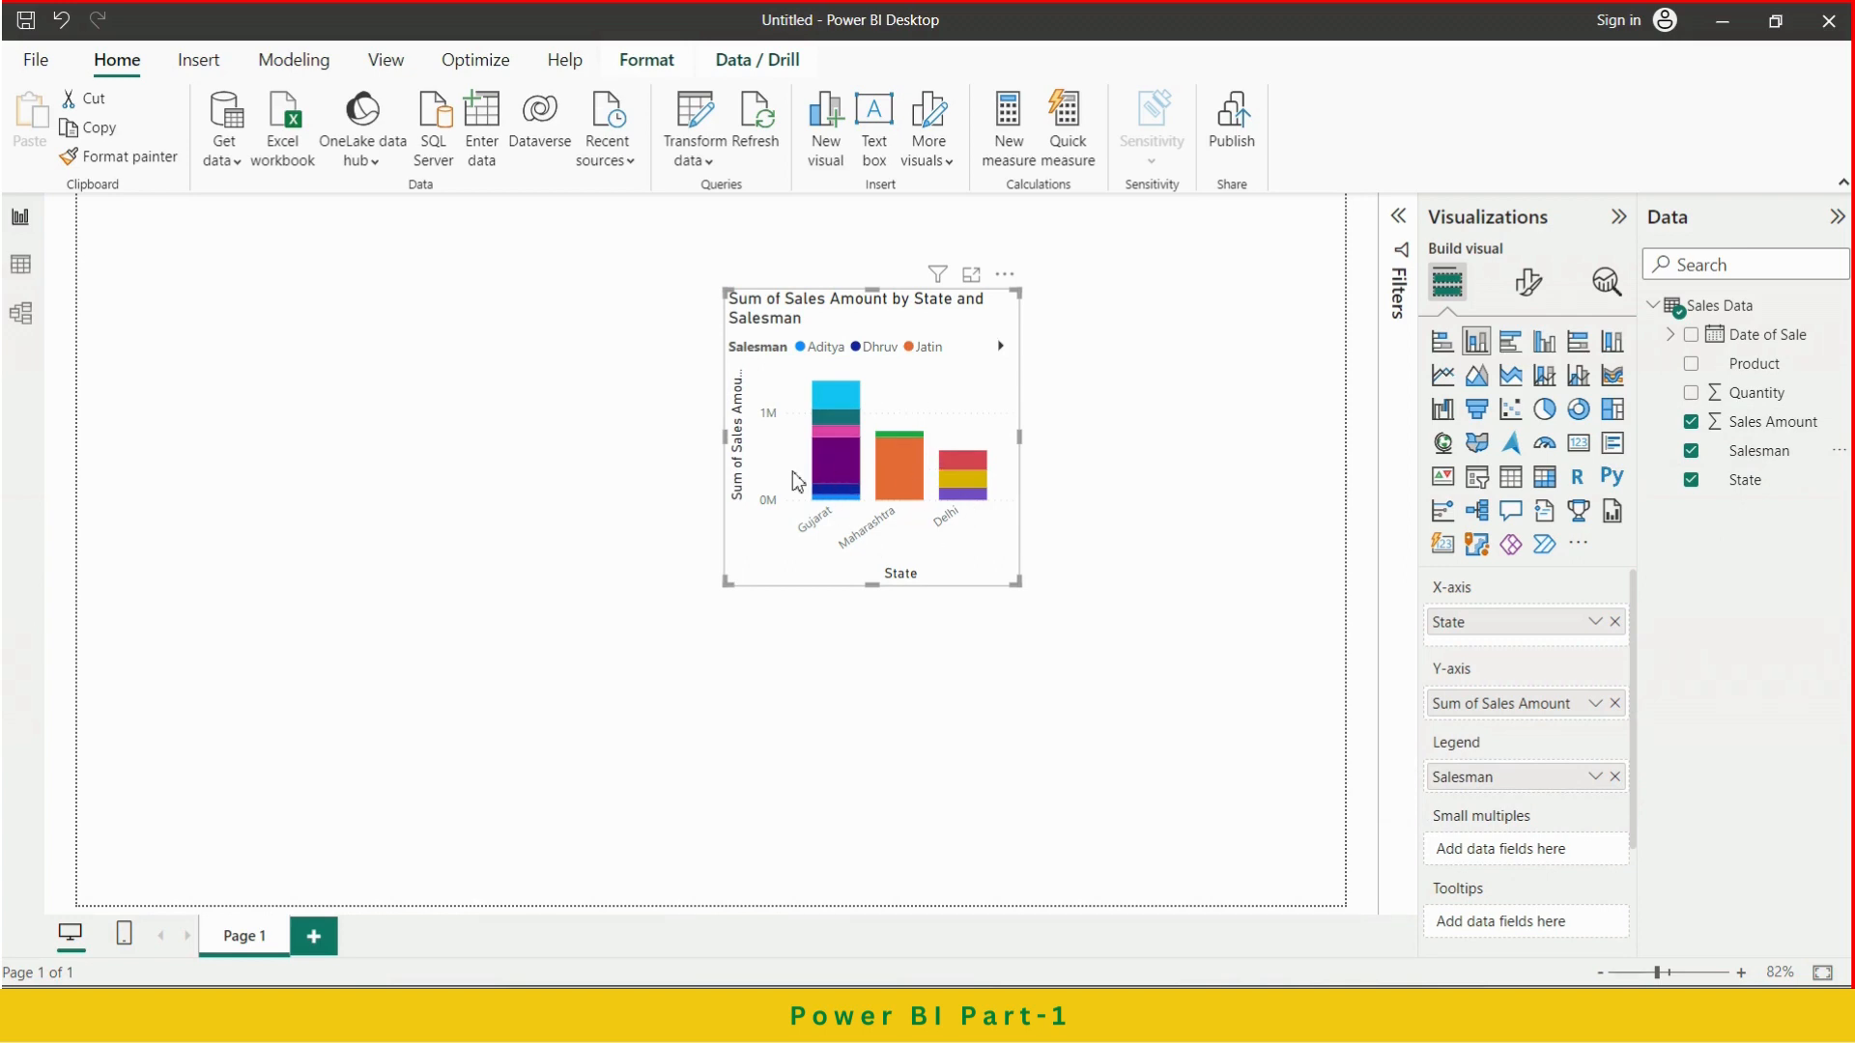
left_click(1547, 346)
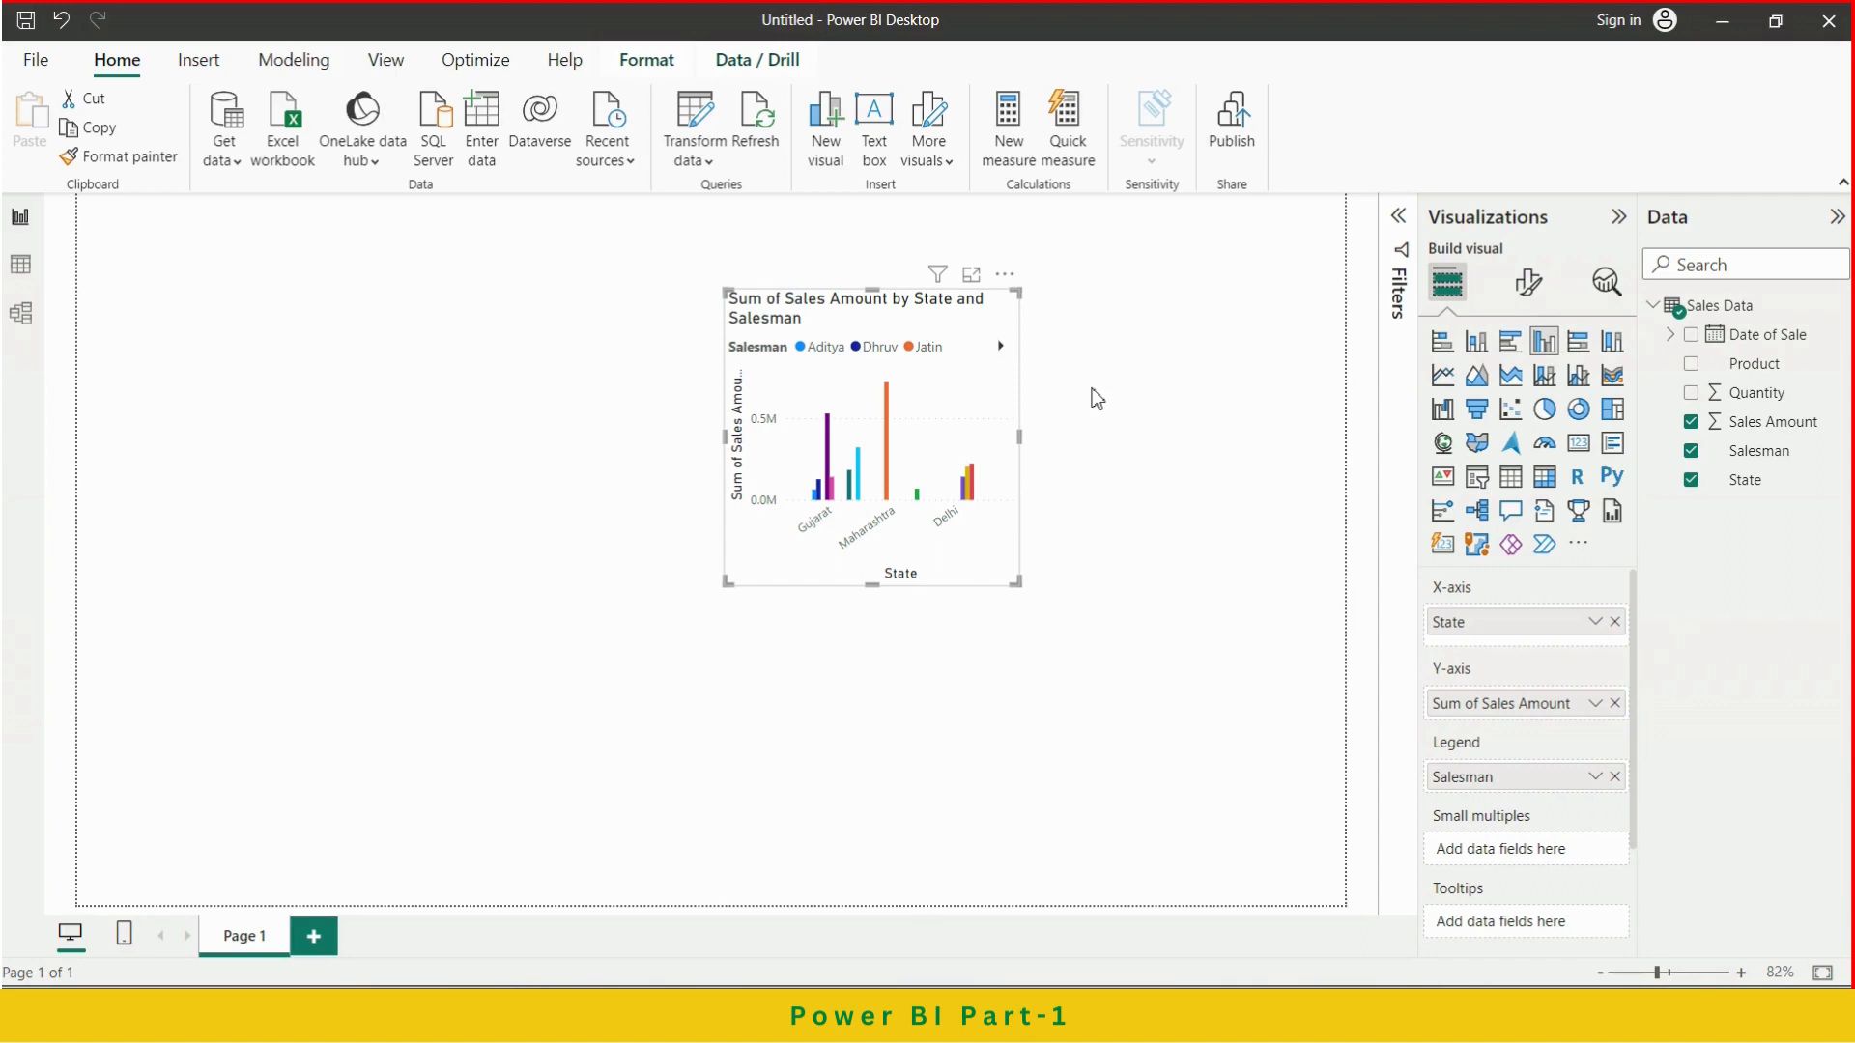
scroll(1488, 626, "down", 2)
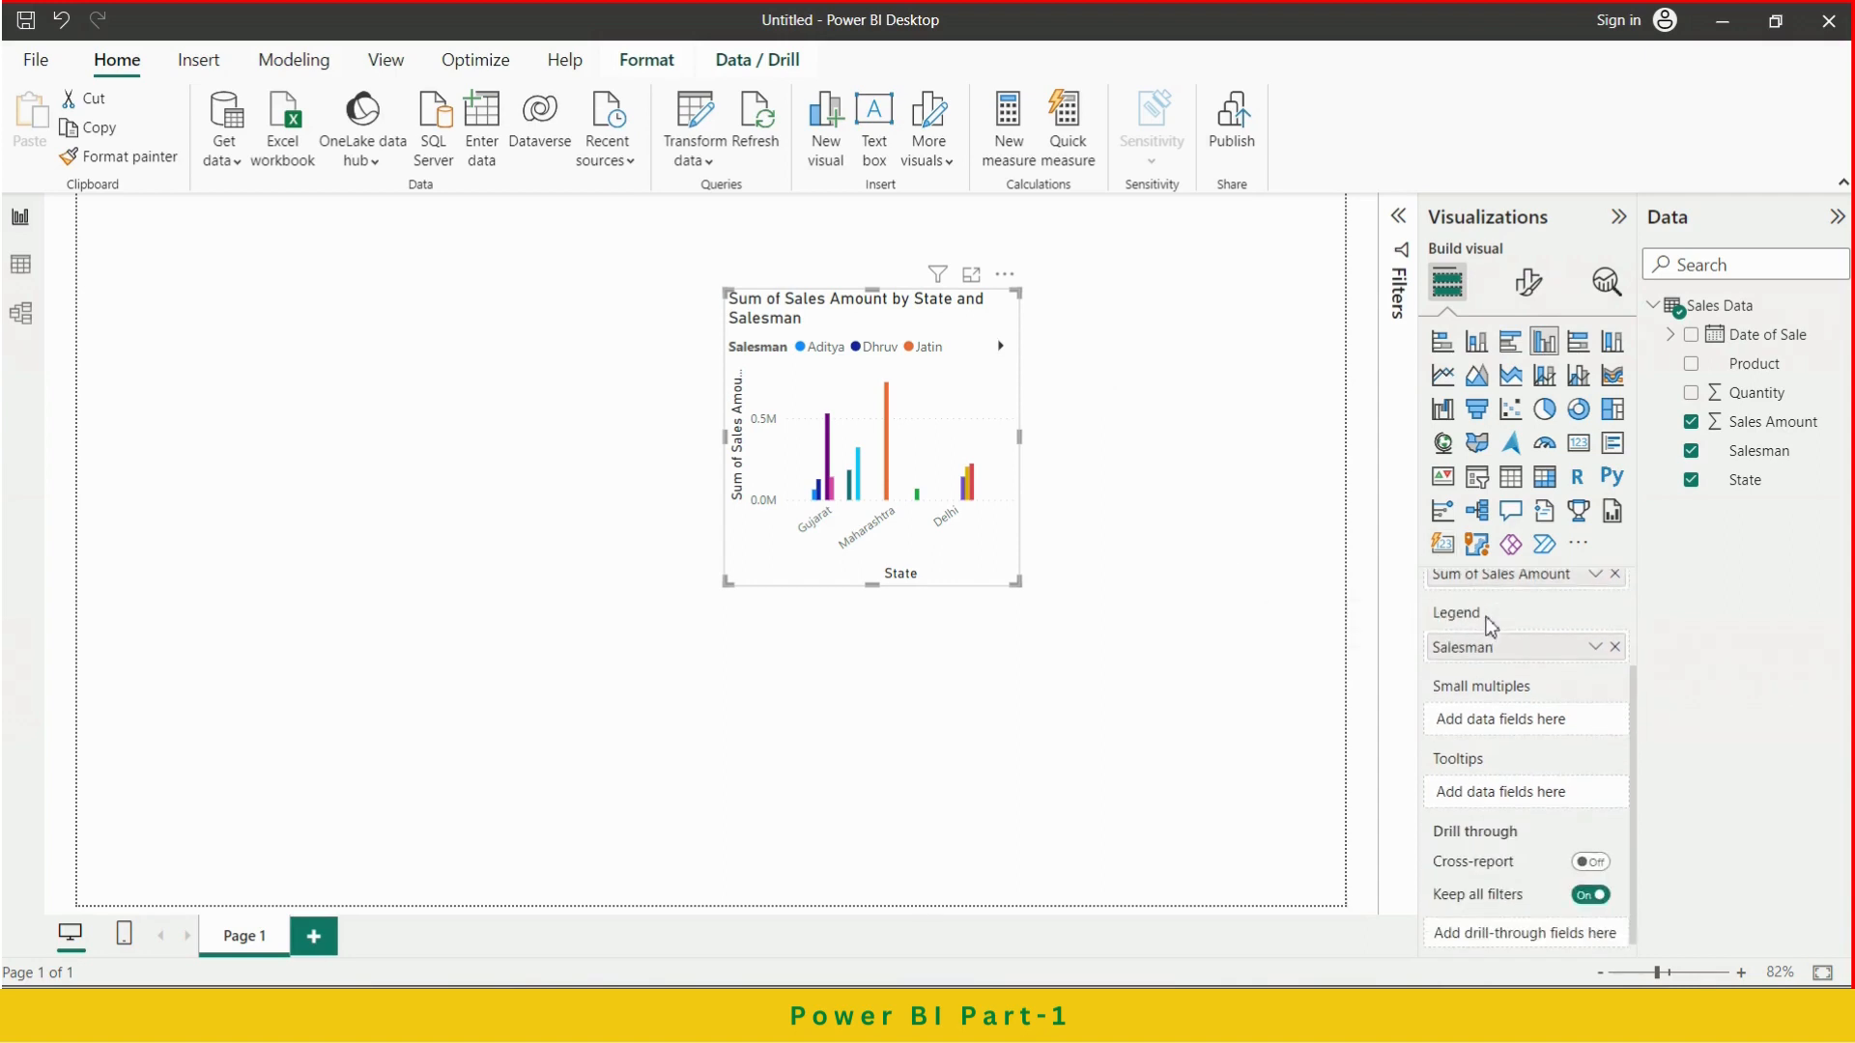
scroll(1492, 626, "up", 2)
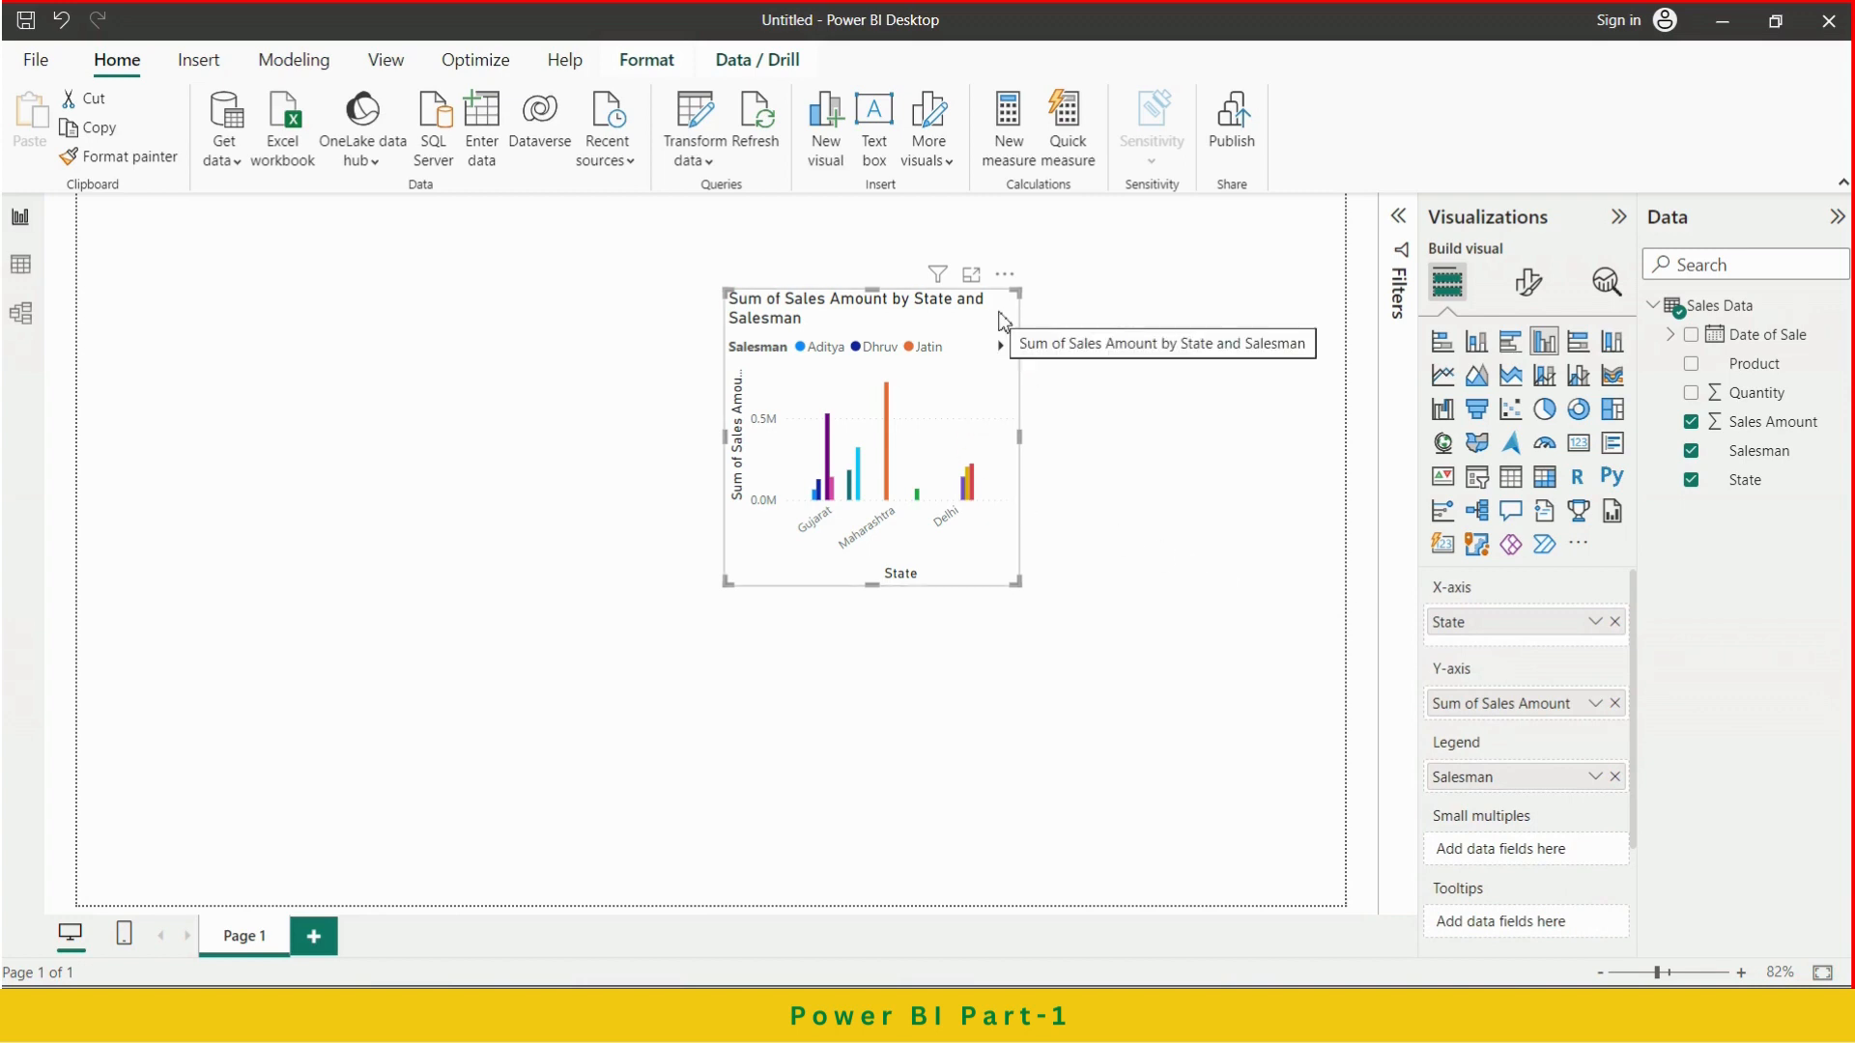
Delete the chart and build a new stacked column chart of Sales Amount, enlarged and placed near the middle of the page
key("Delete")
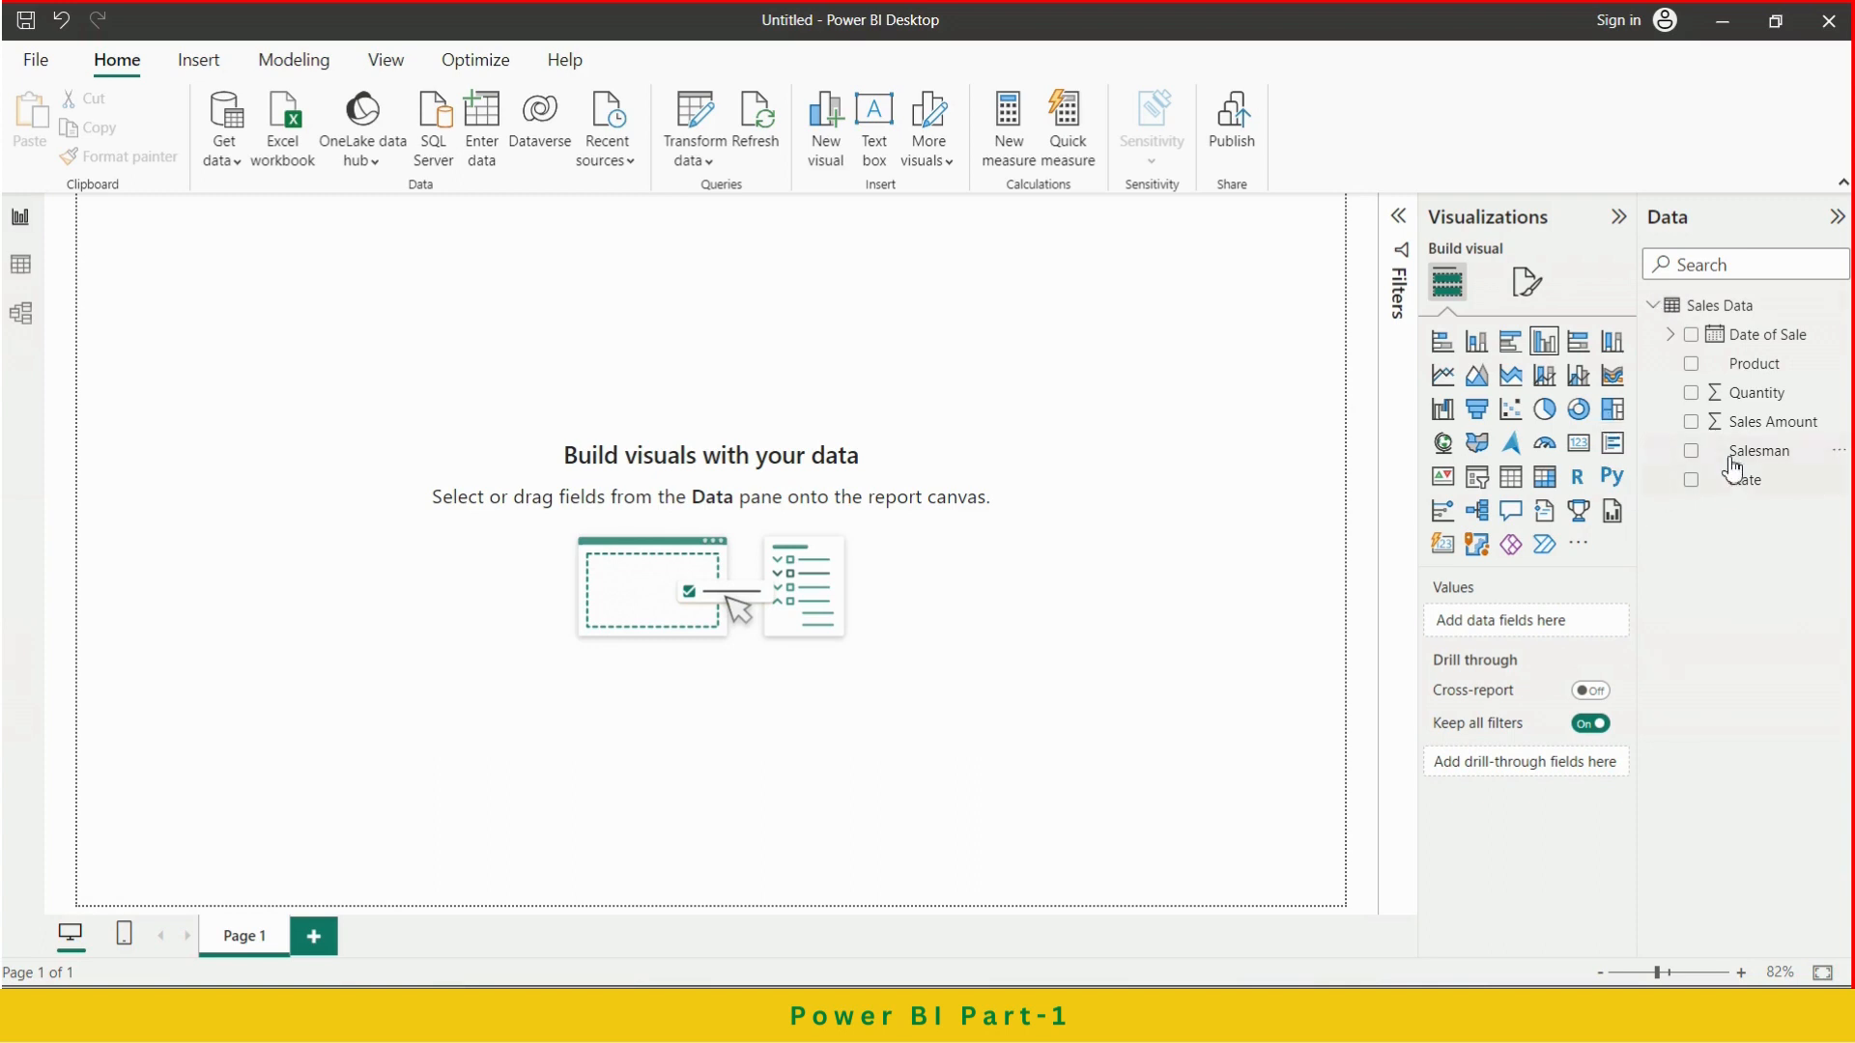
left_click_drag(1724, 425, 791, 363)
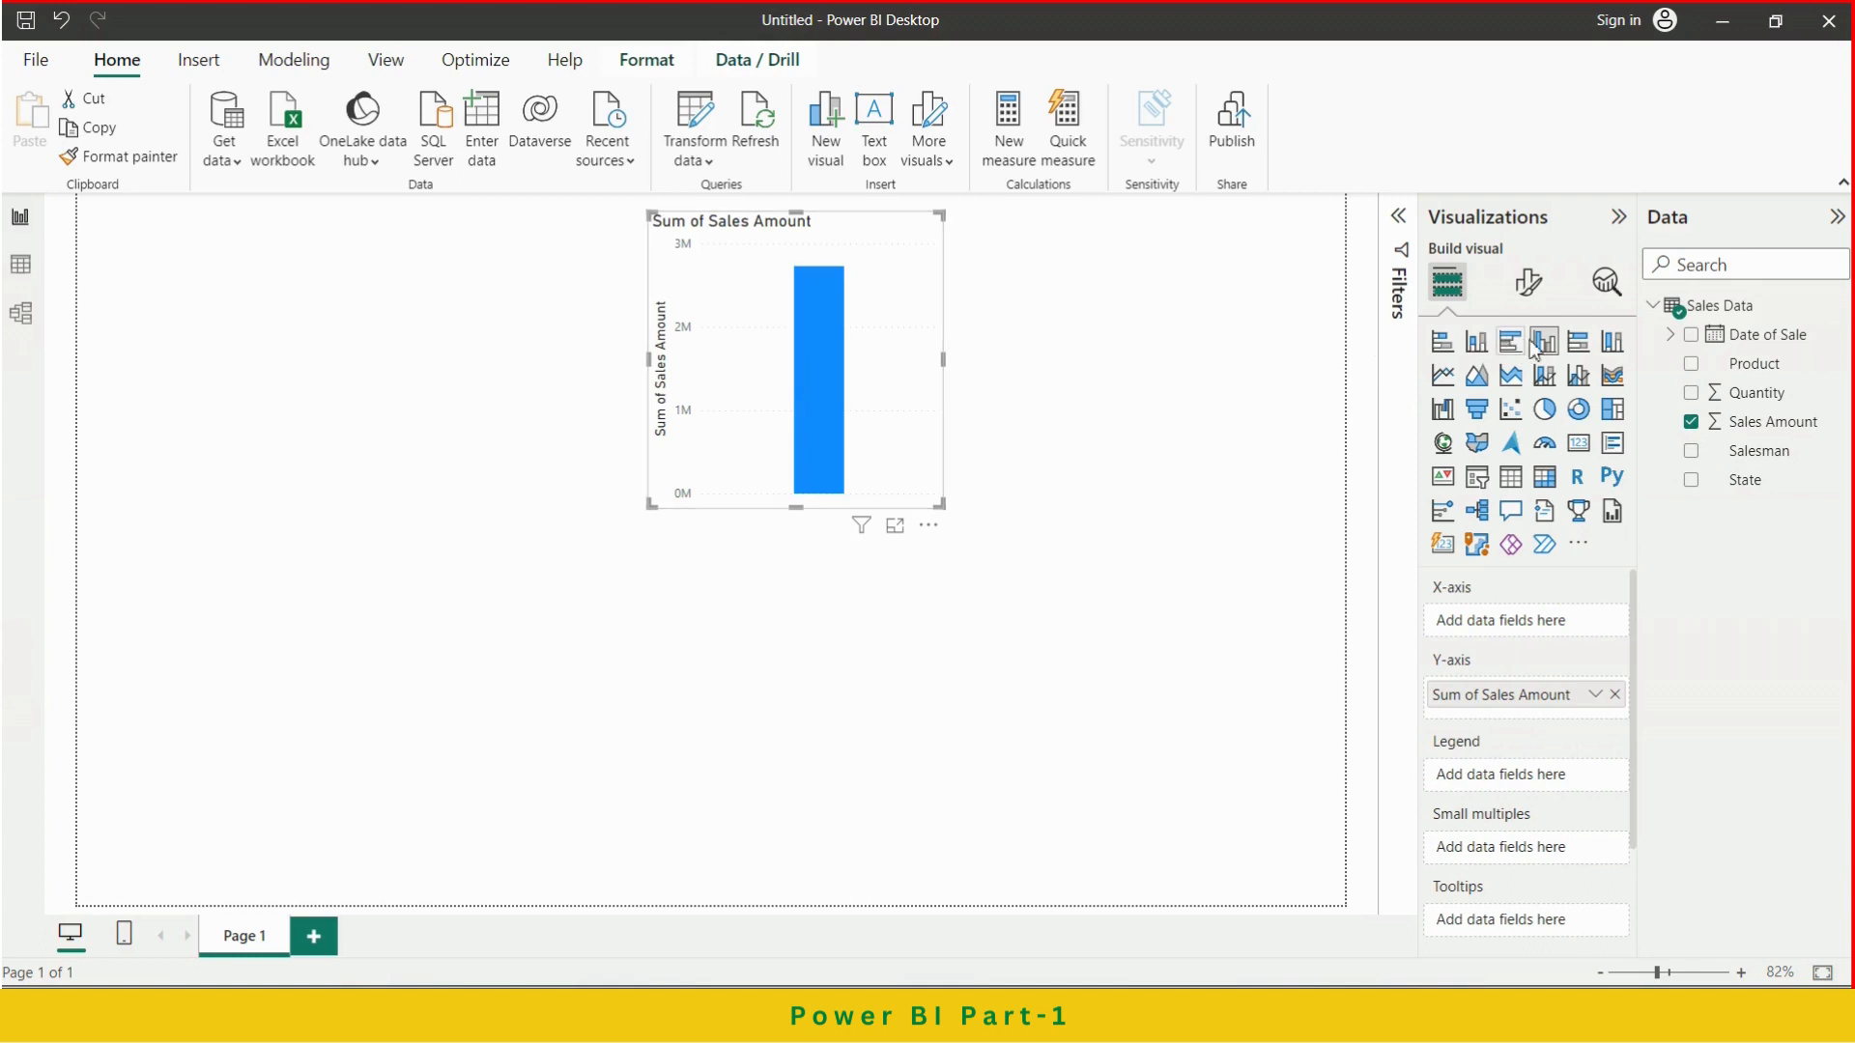
left_click(1473, 350)
left_click_drag(942, 506, 1064, 634)
left_click_drag(998, 306, 904, 384)
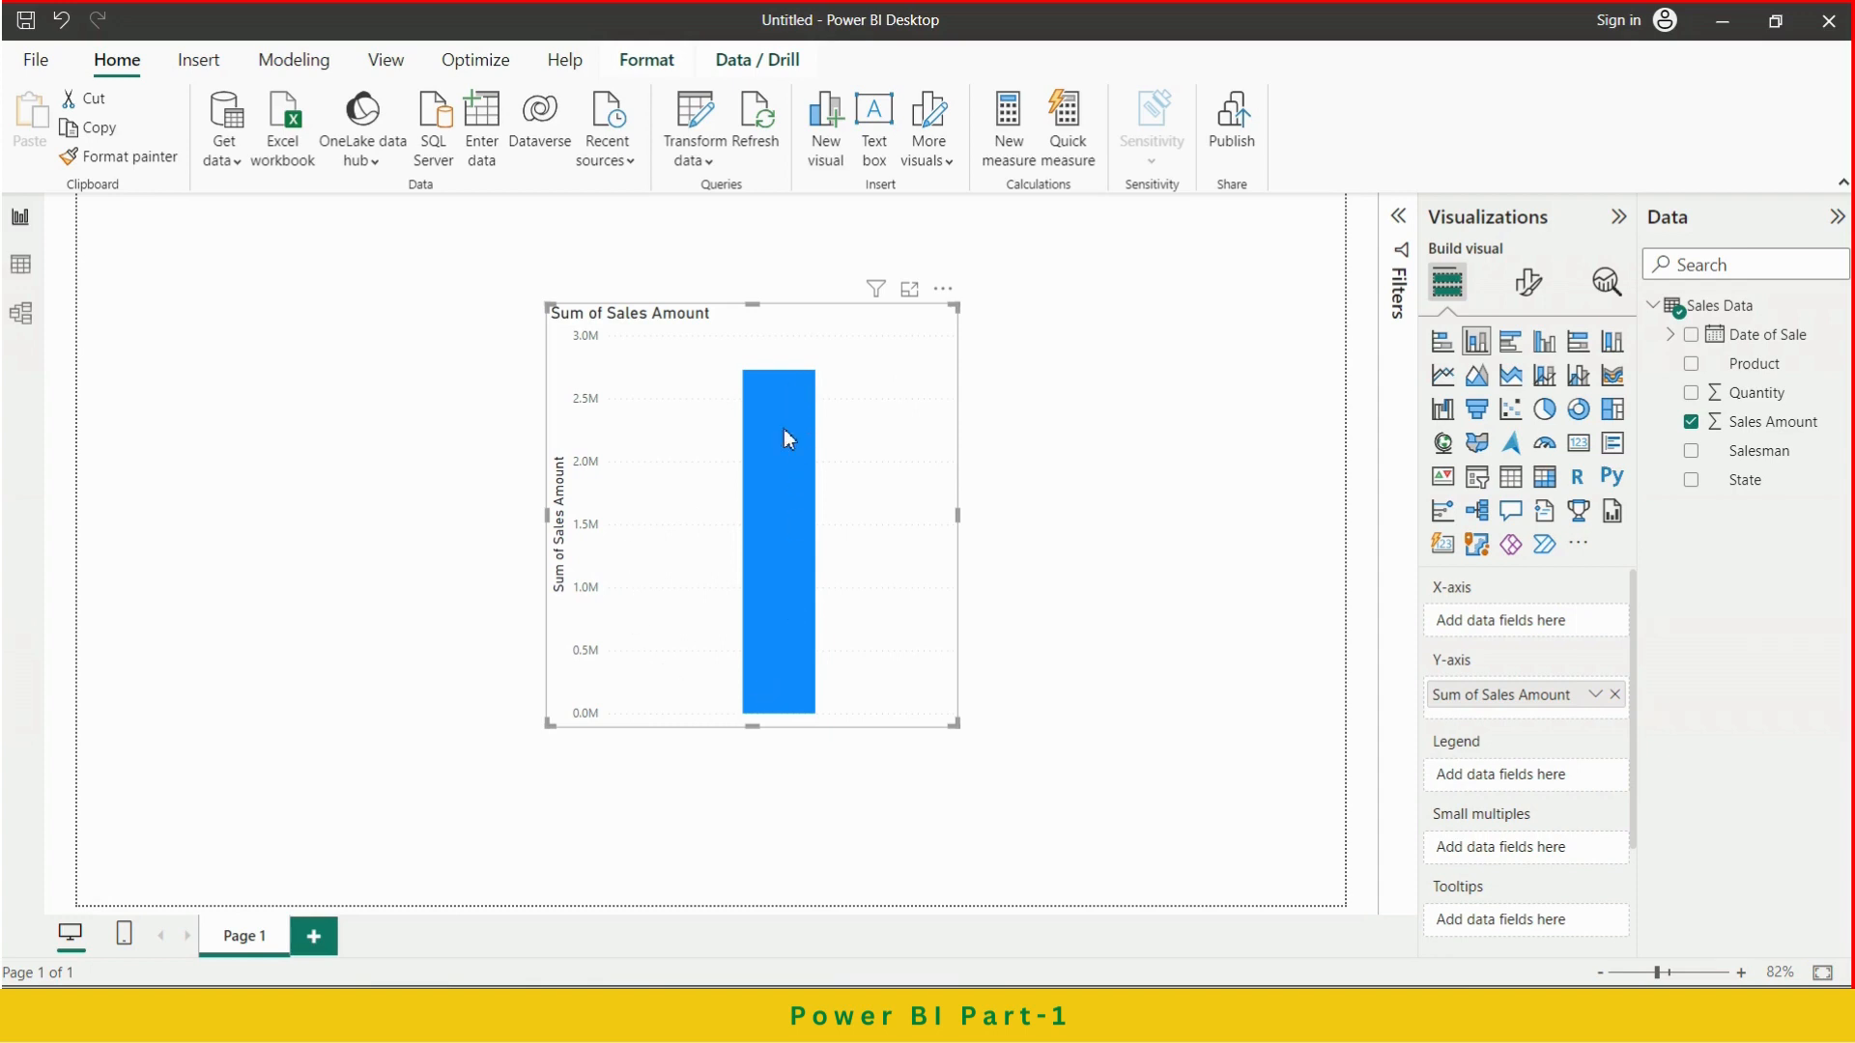
mouse_move(773, 392)
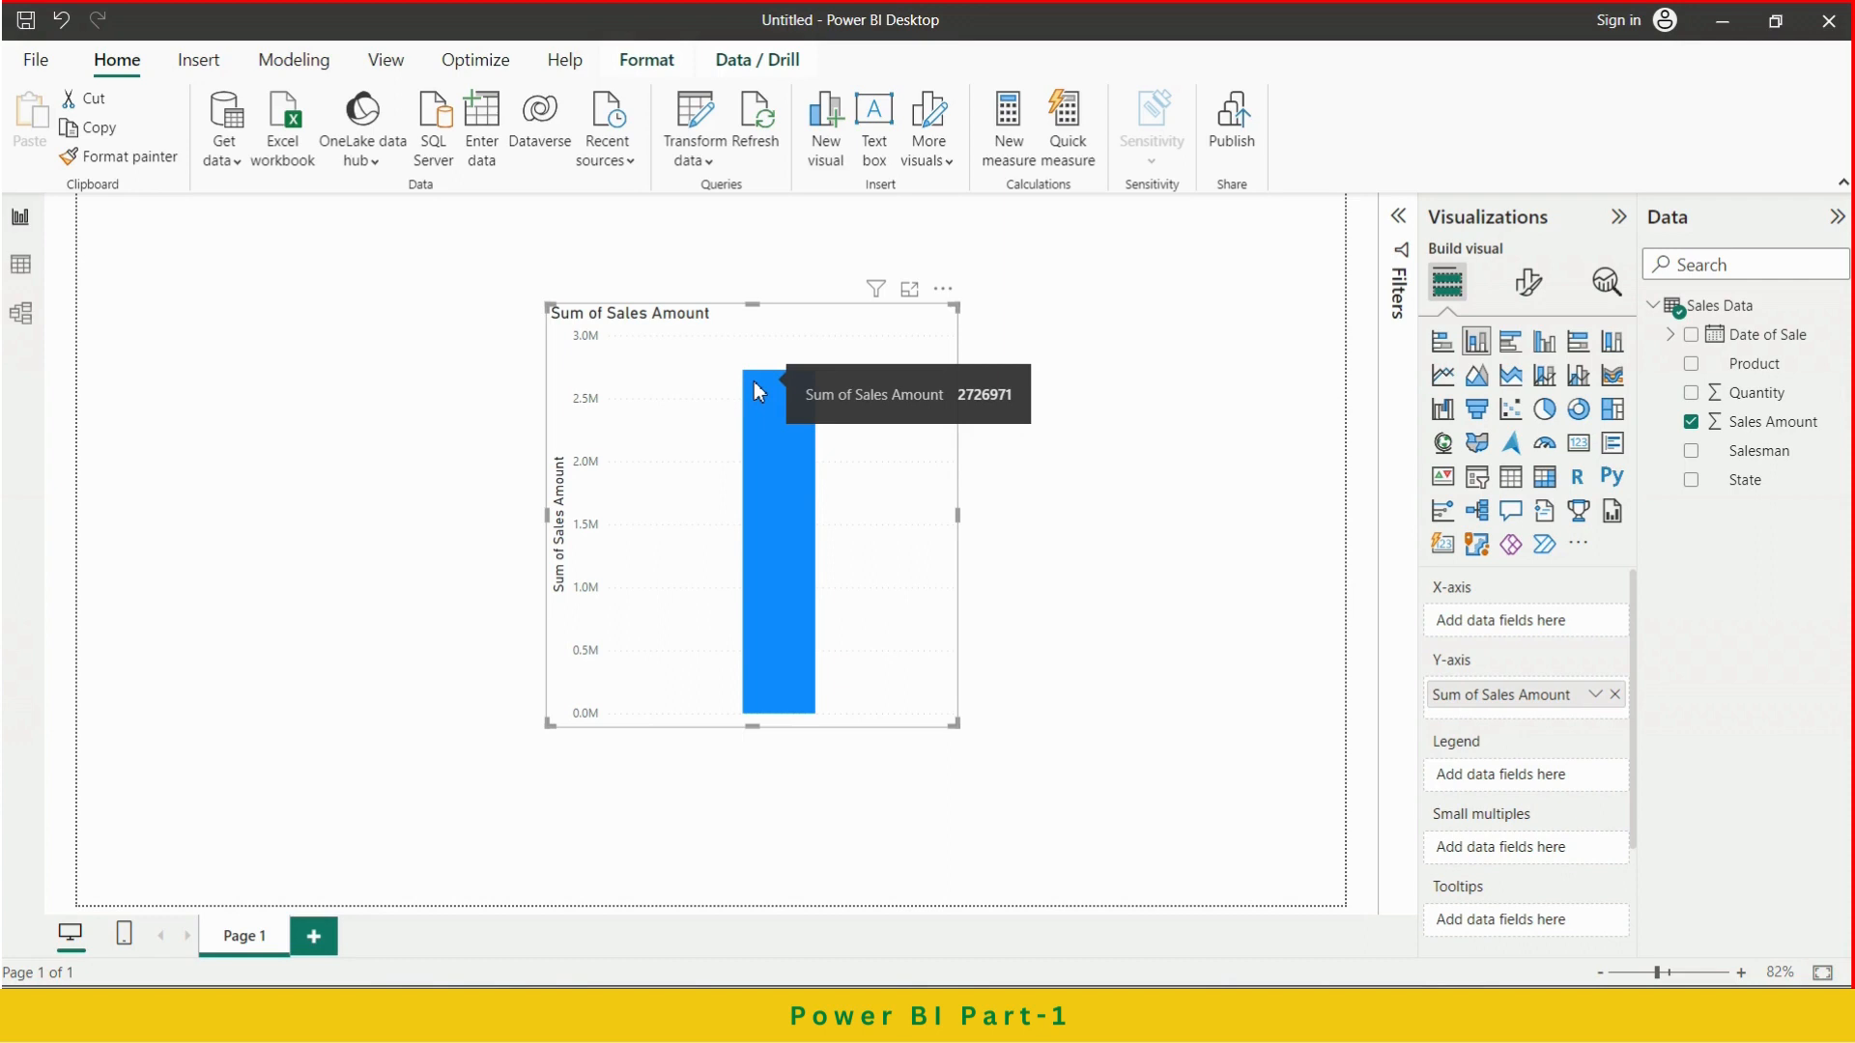
Expand Date of Sale down to its Date Hierarchy levels and put Date of Sale on the chart's X-axis
left_click(1739, 335)
left_click(1673, 335)
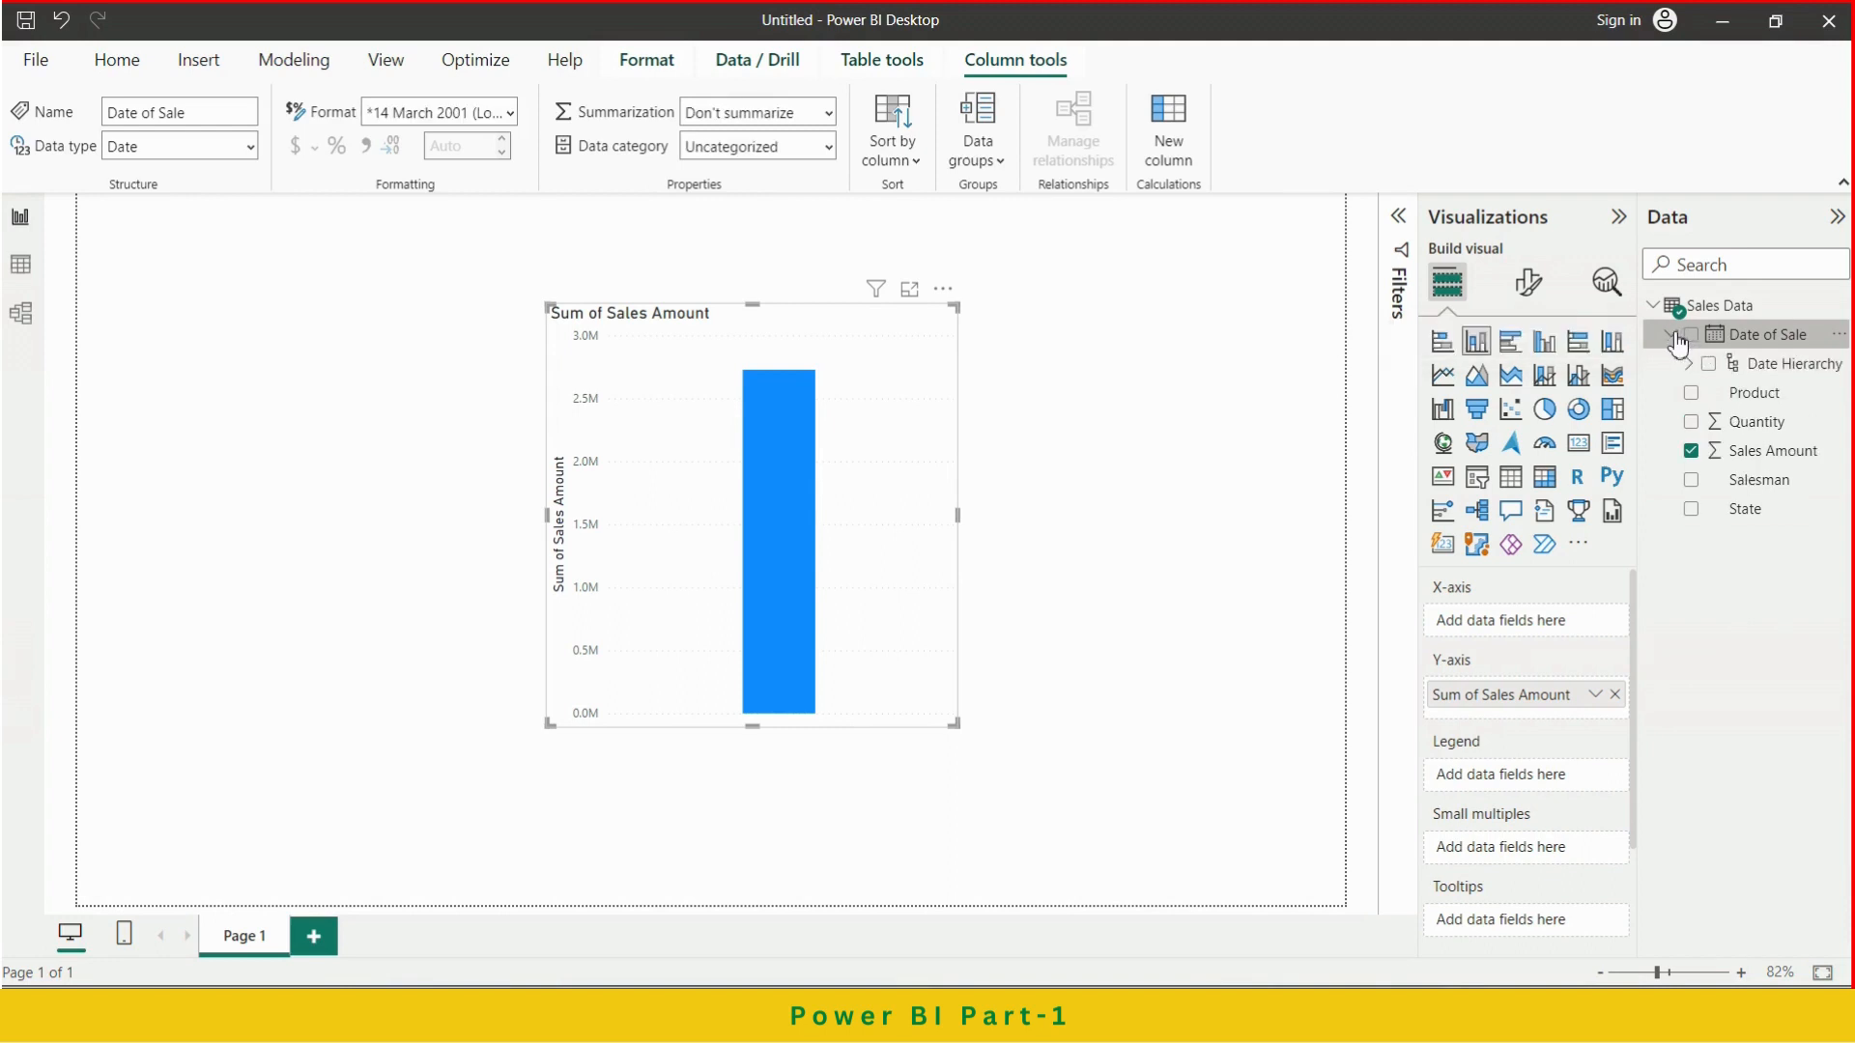
left_click(1742, 377)
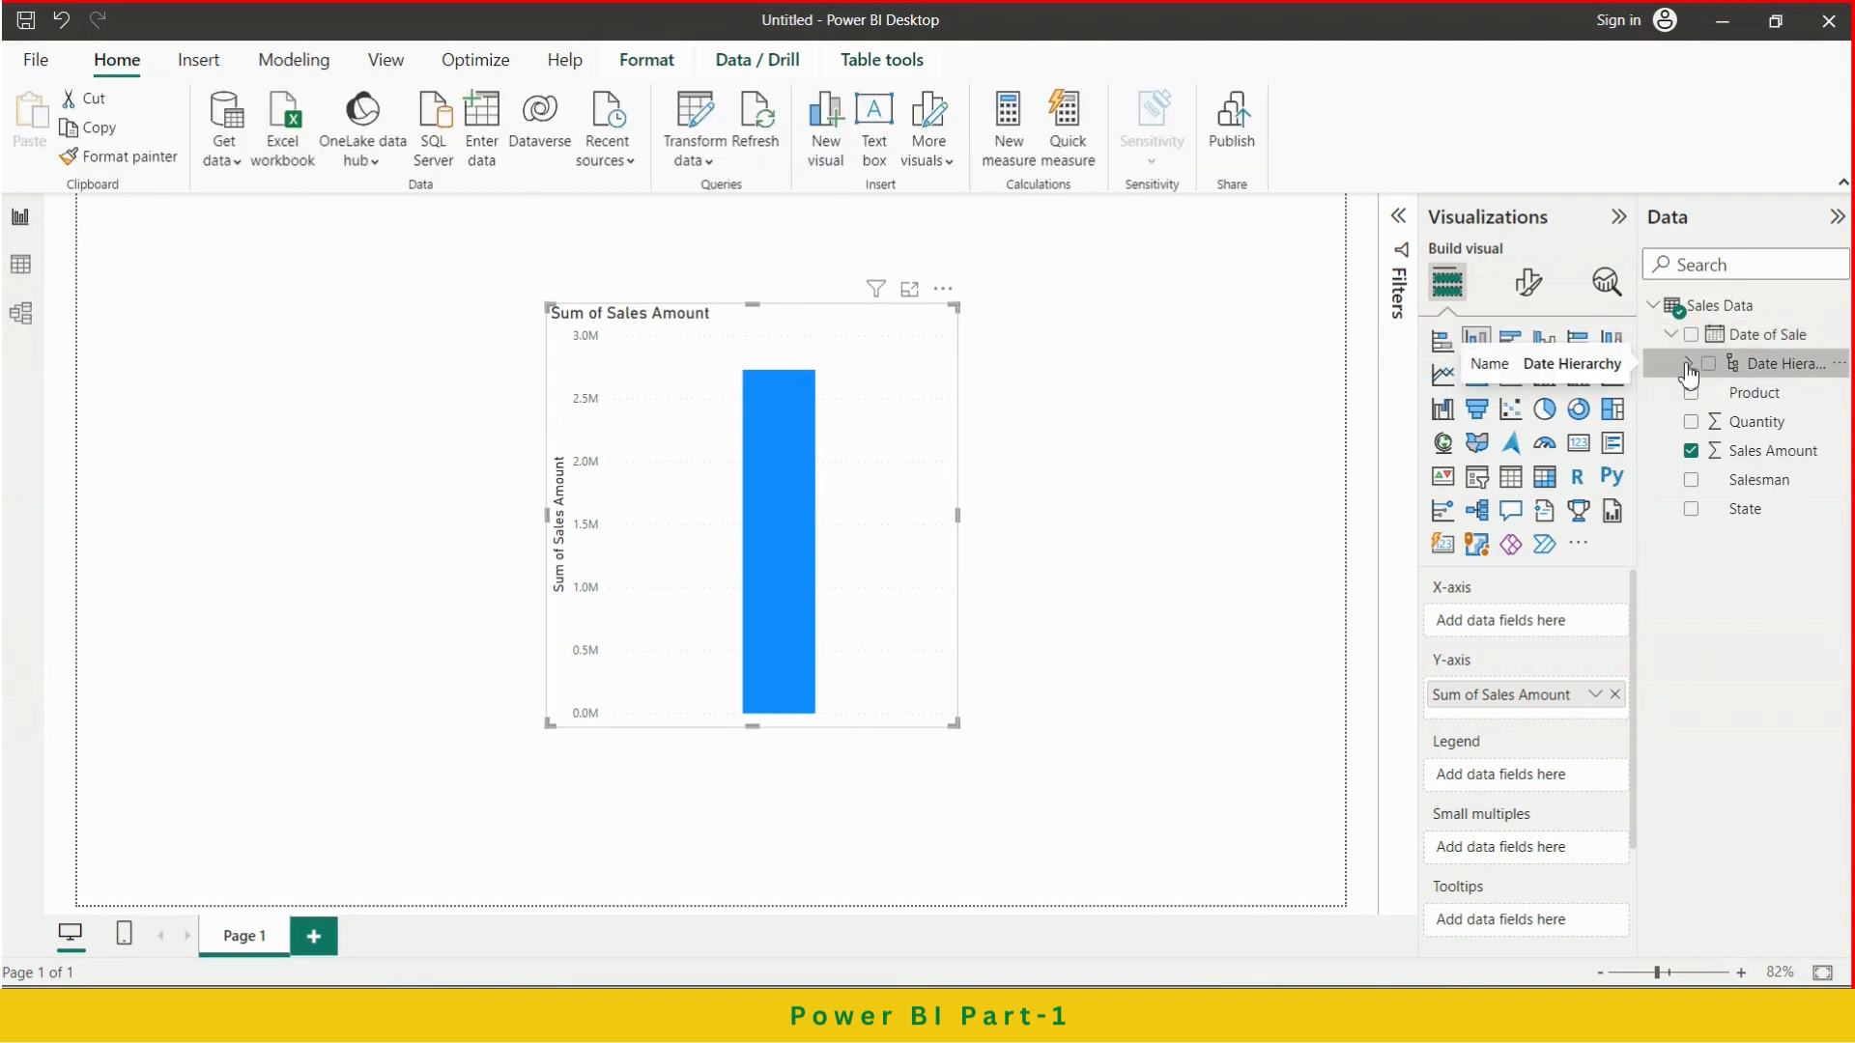
left_click(1689, 367)
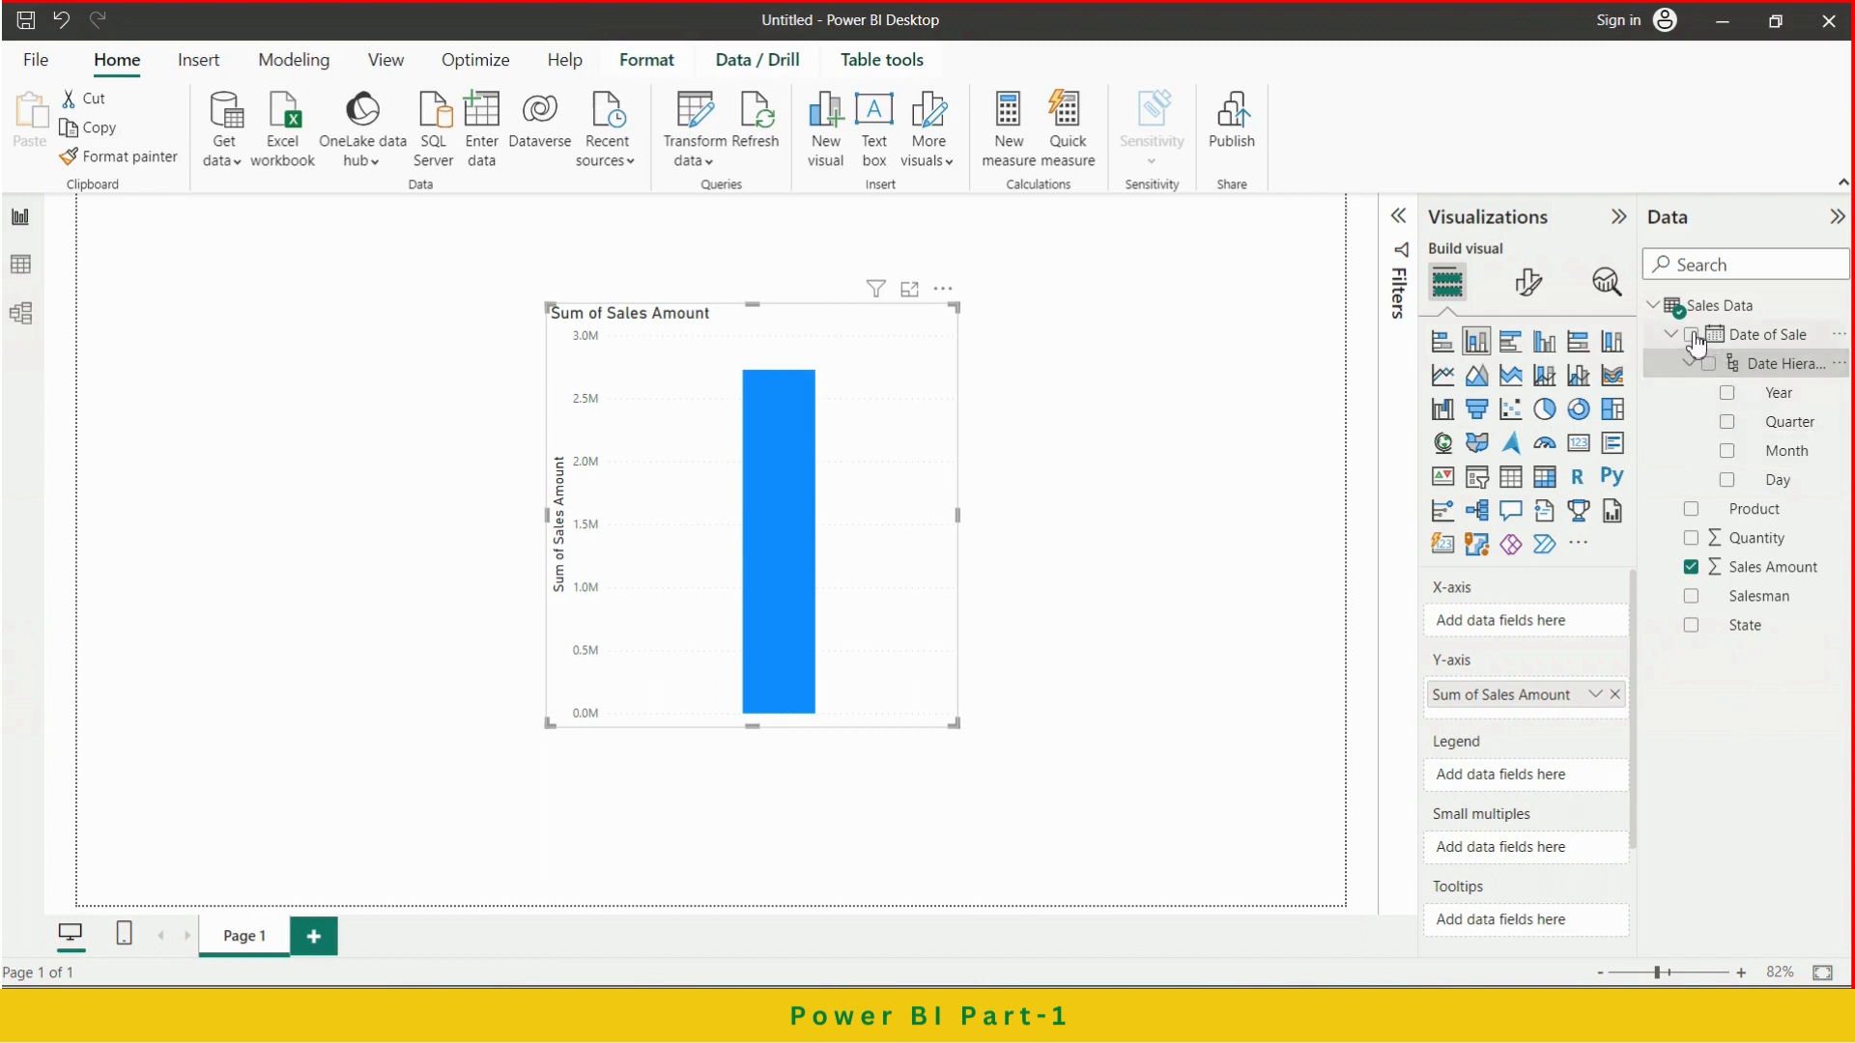
left_click_drag(1697, 348, 1509, 623)
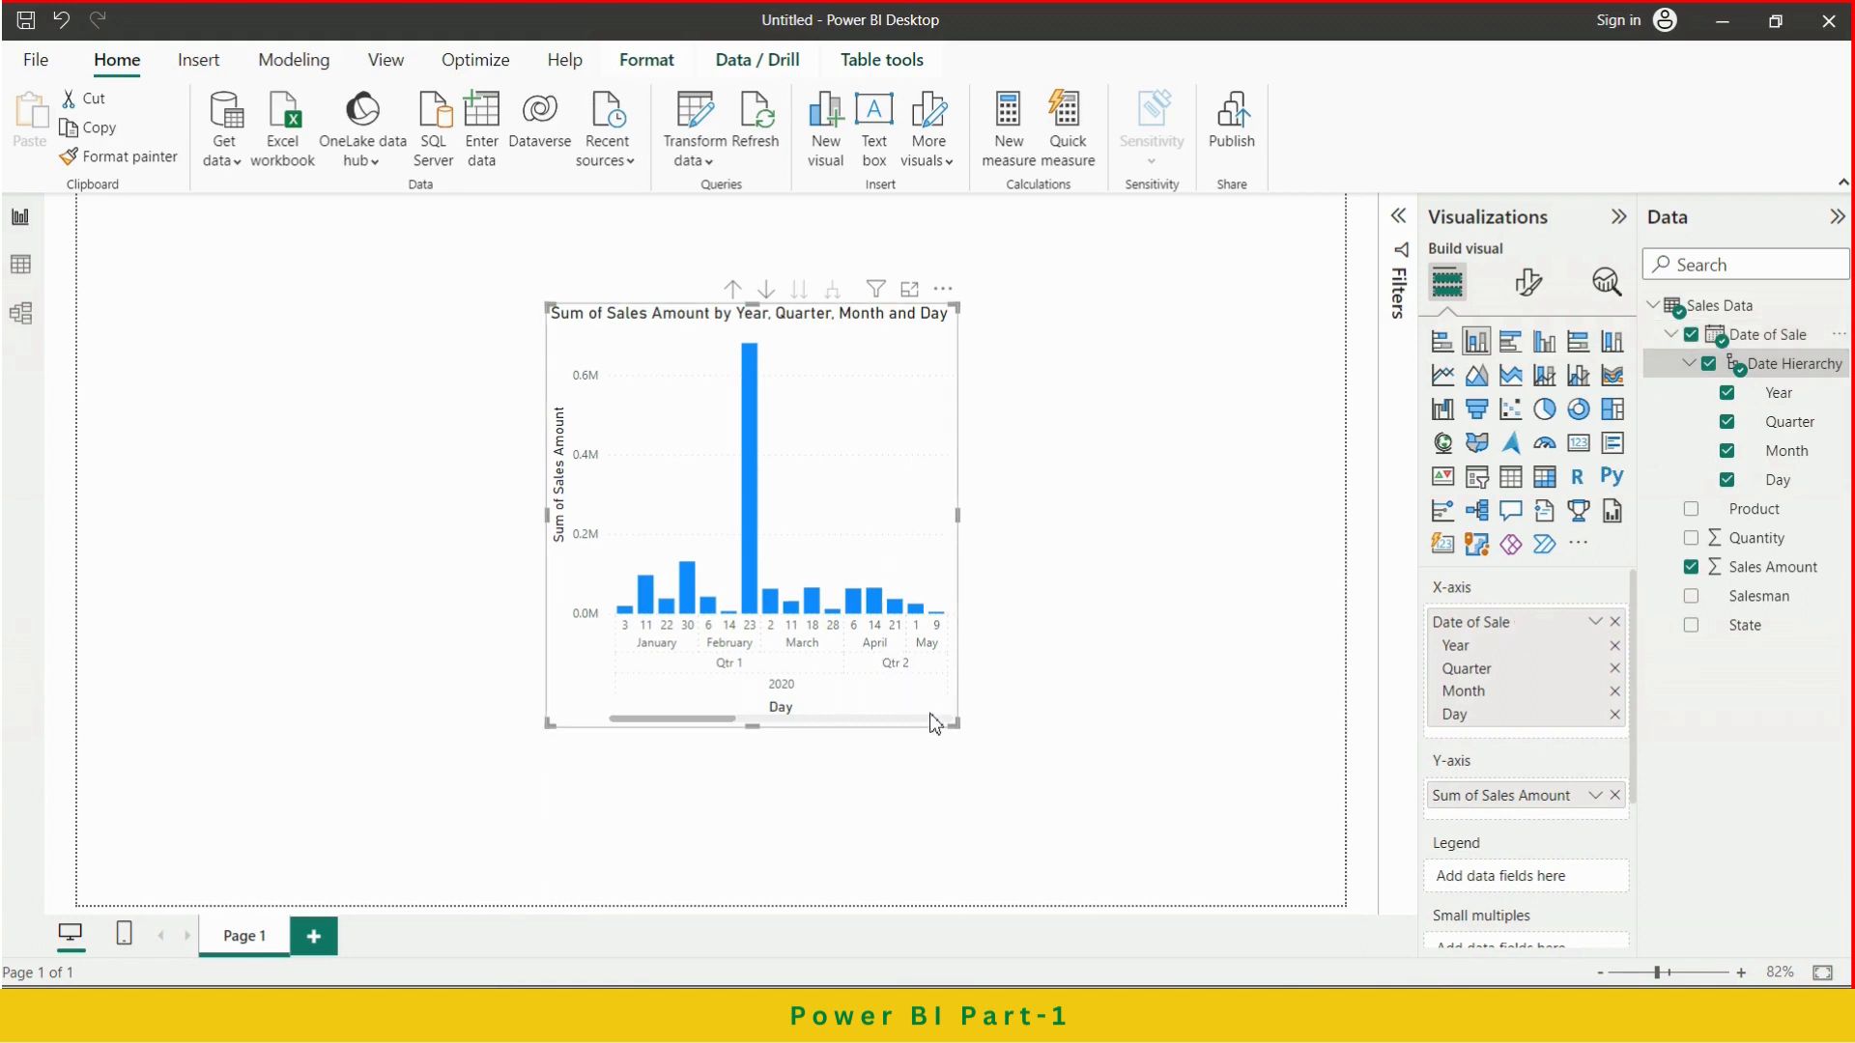
Enlarge and reposition the date chart, and examine its columns across 2020 and 2021
left_click_drag(957, 725, 1273, 810)
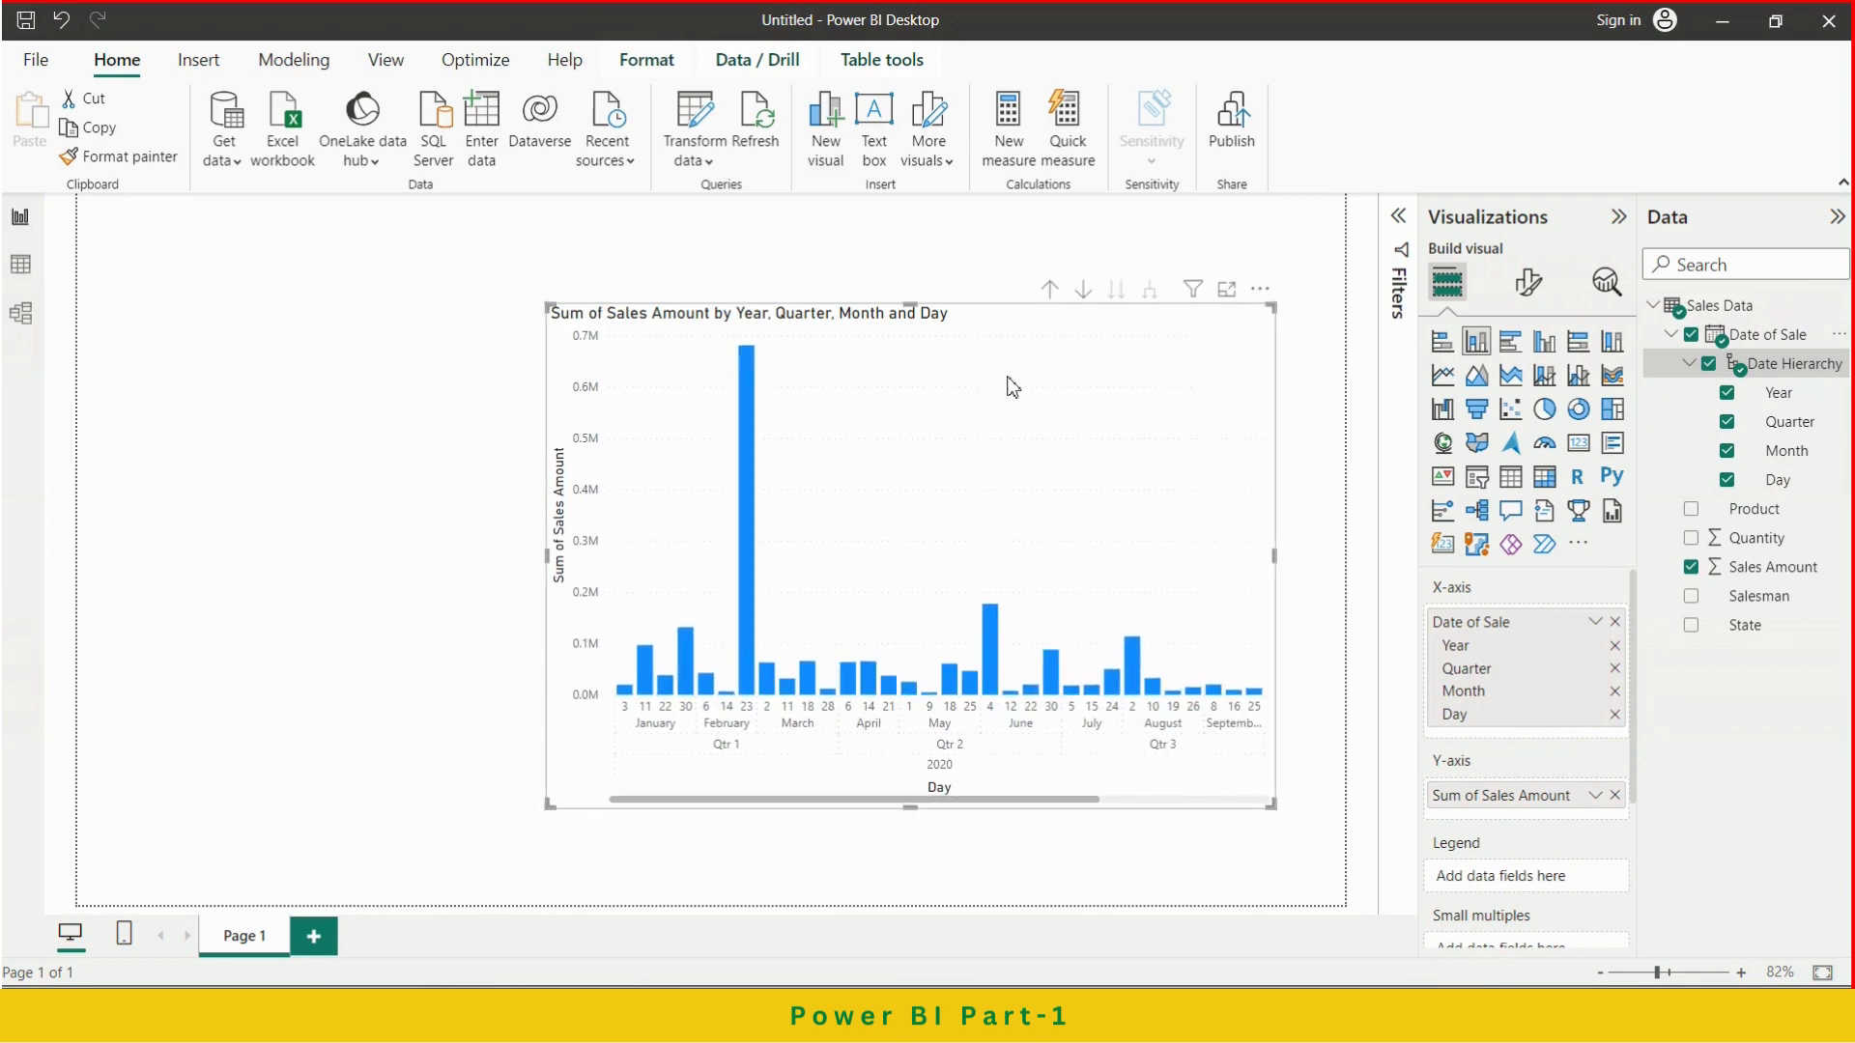
left_click_drag(1007, 385, 893, 339)
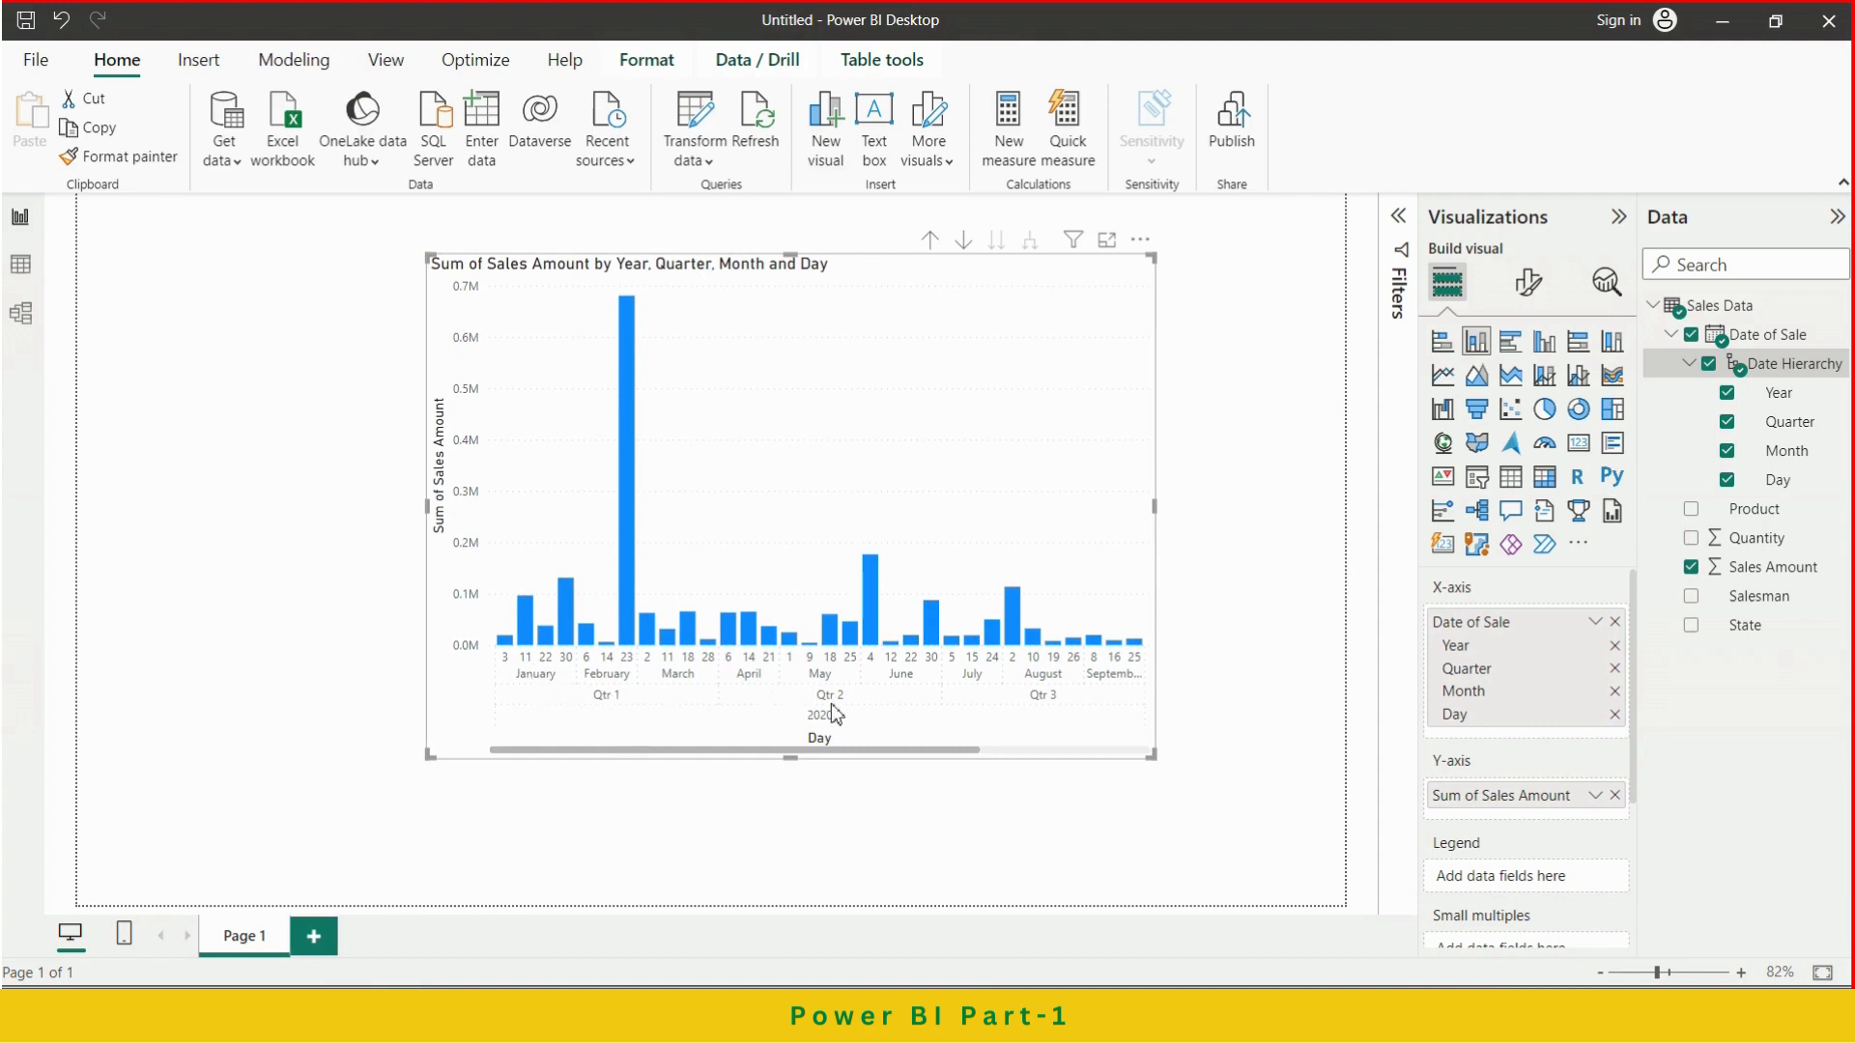
left_click_drag(973, 758, 1109, 746)
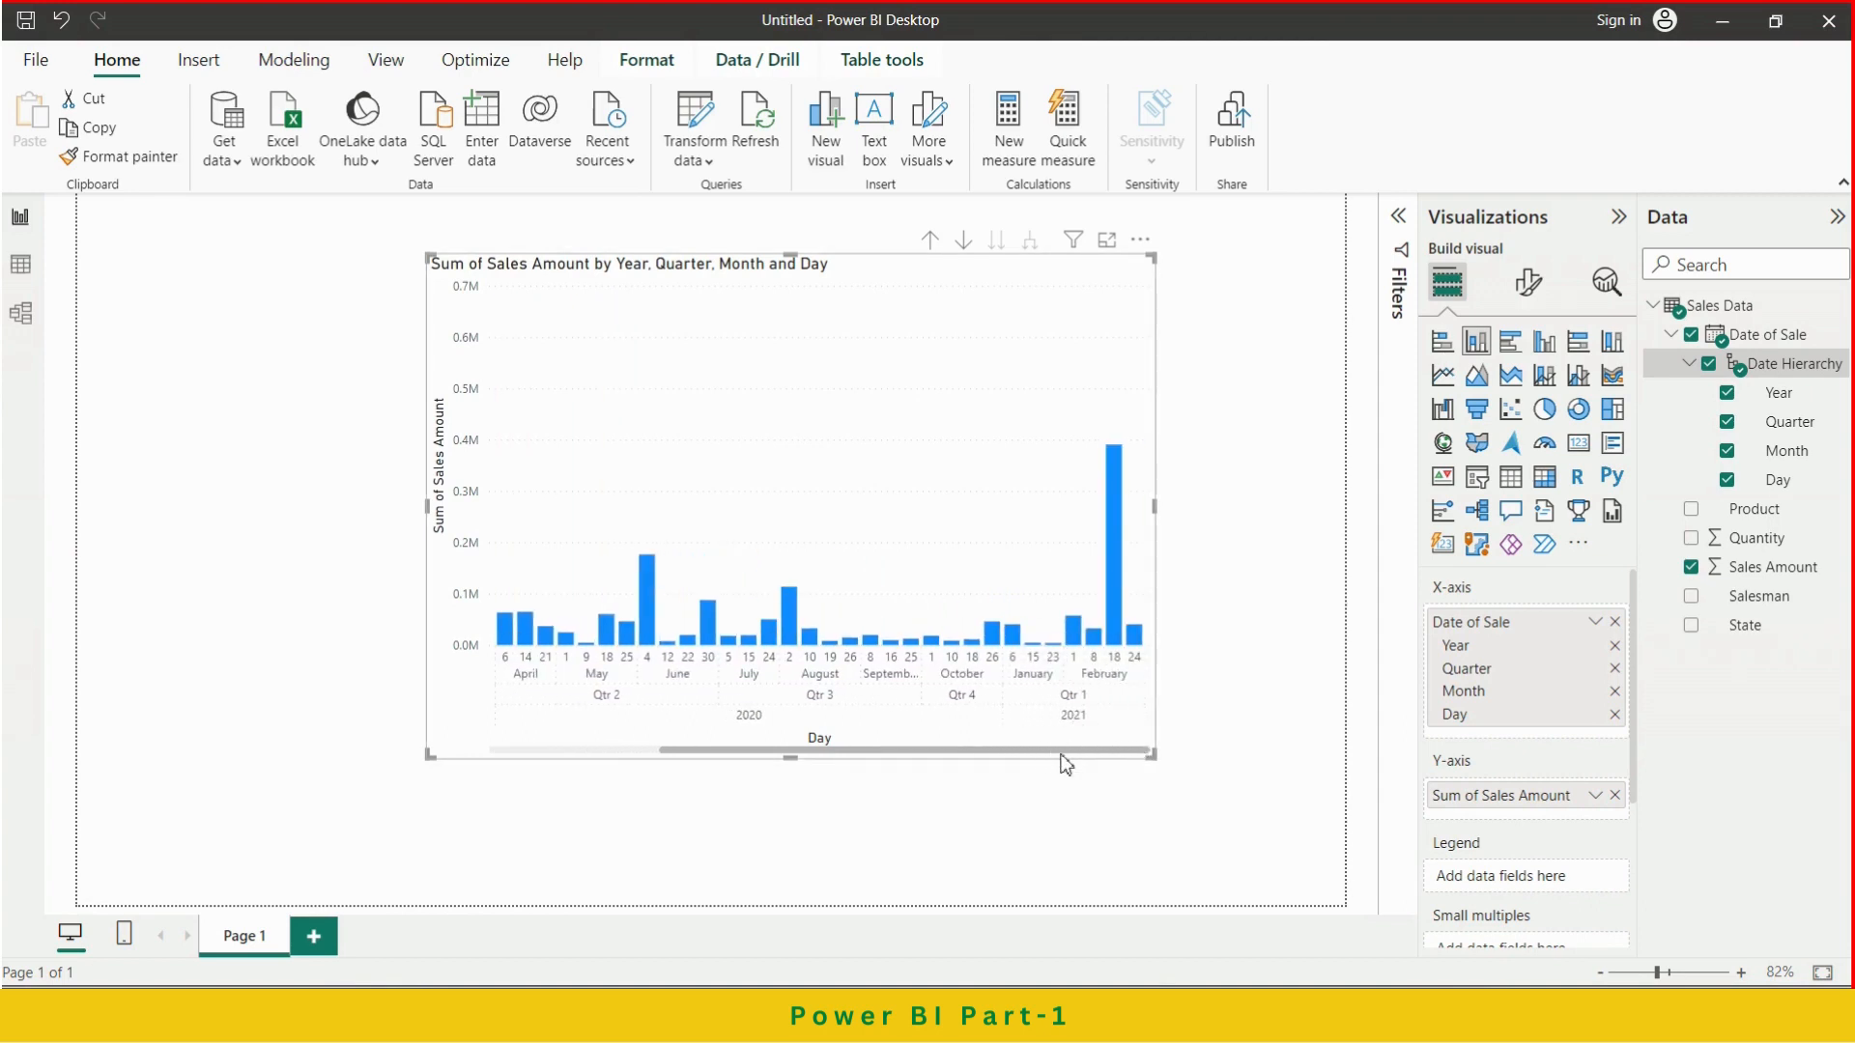
left_click_drag(901, 746, 654, 761)
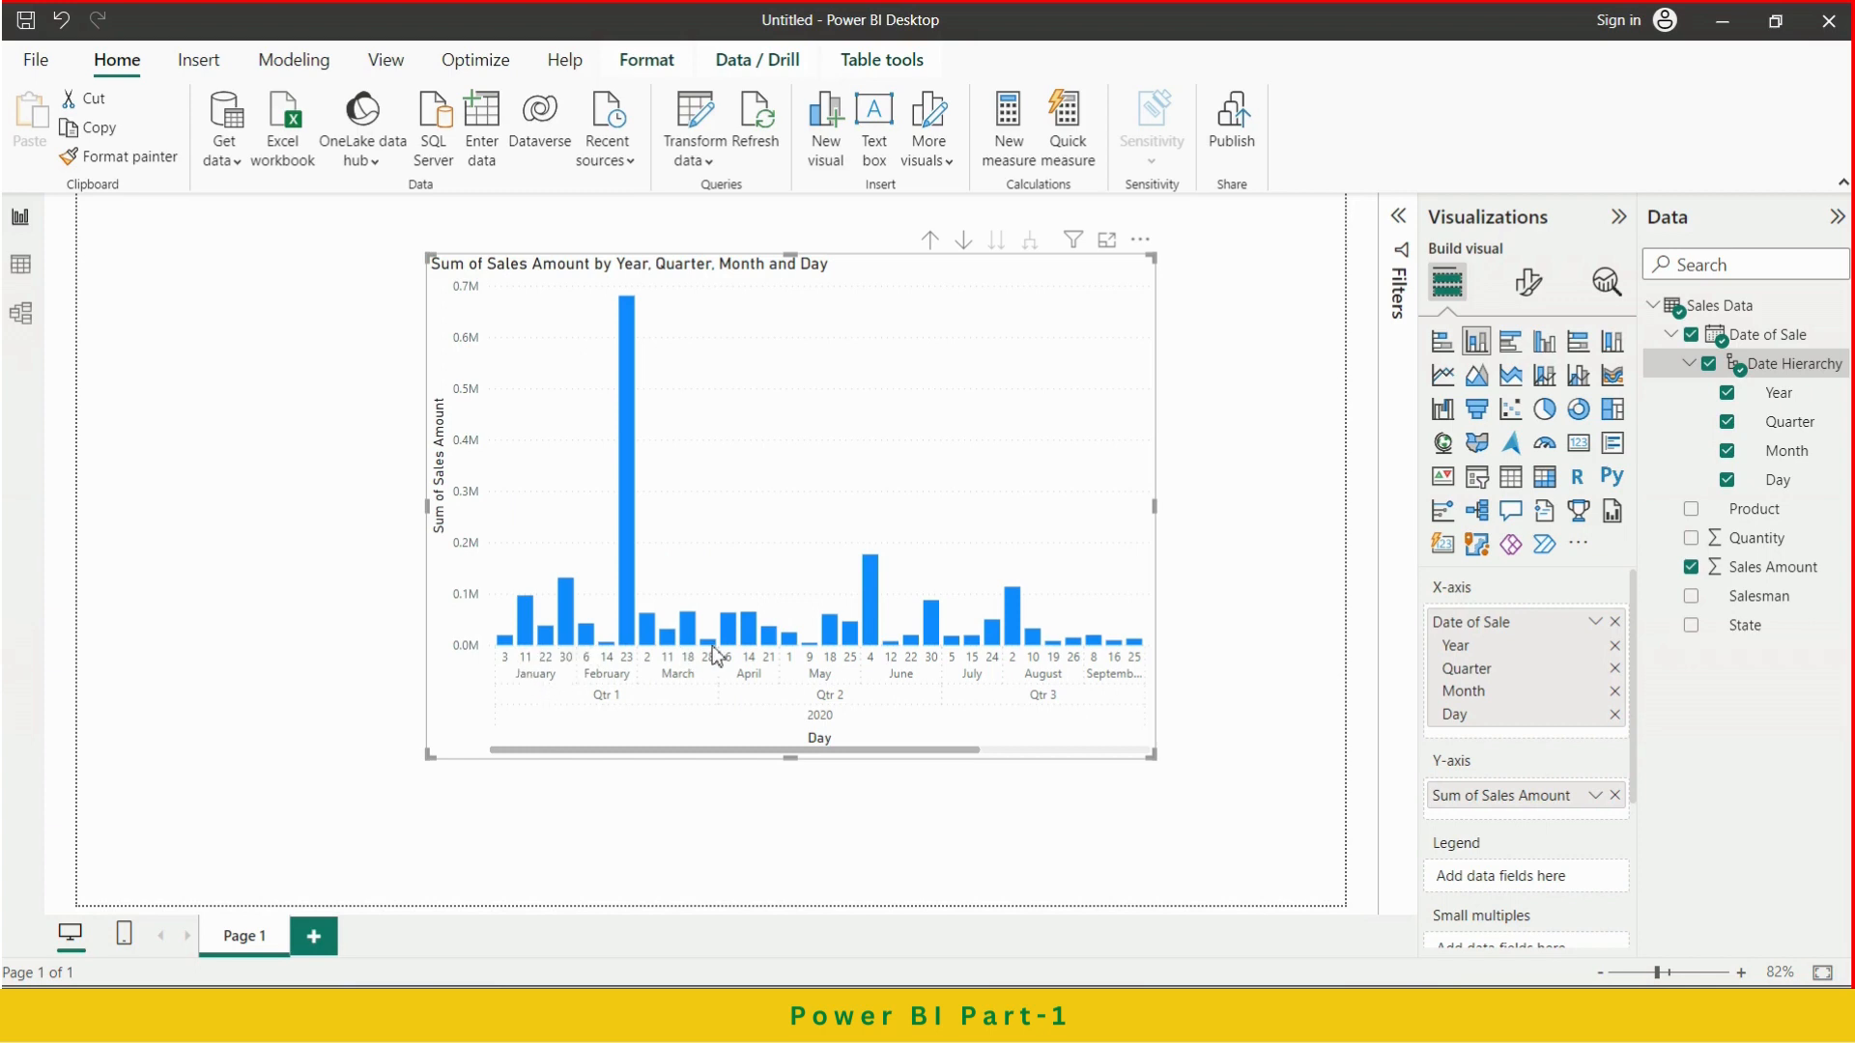
mouse_move(716, 658)
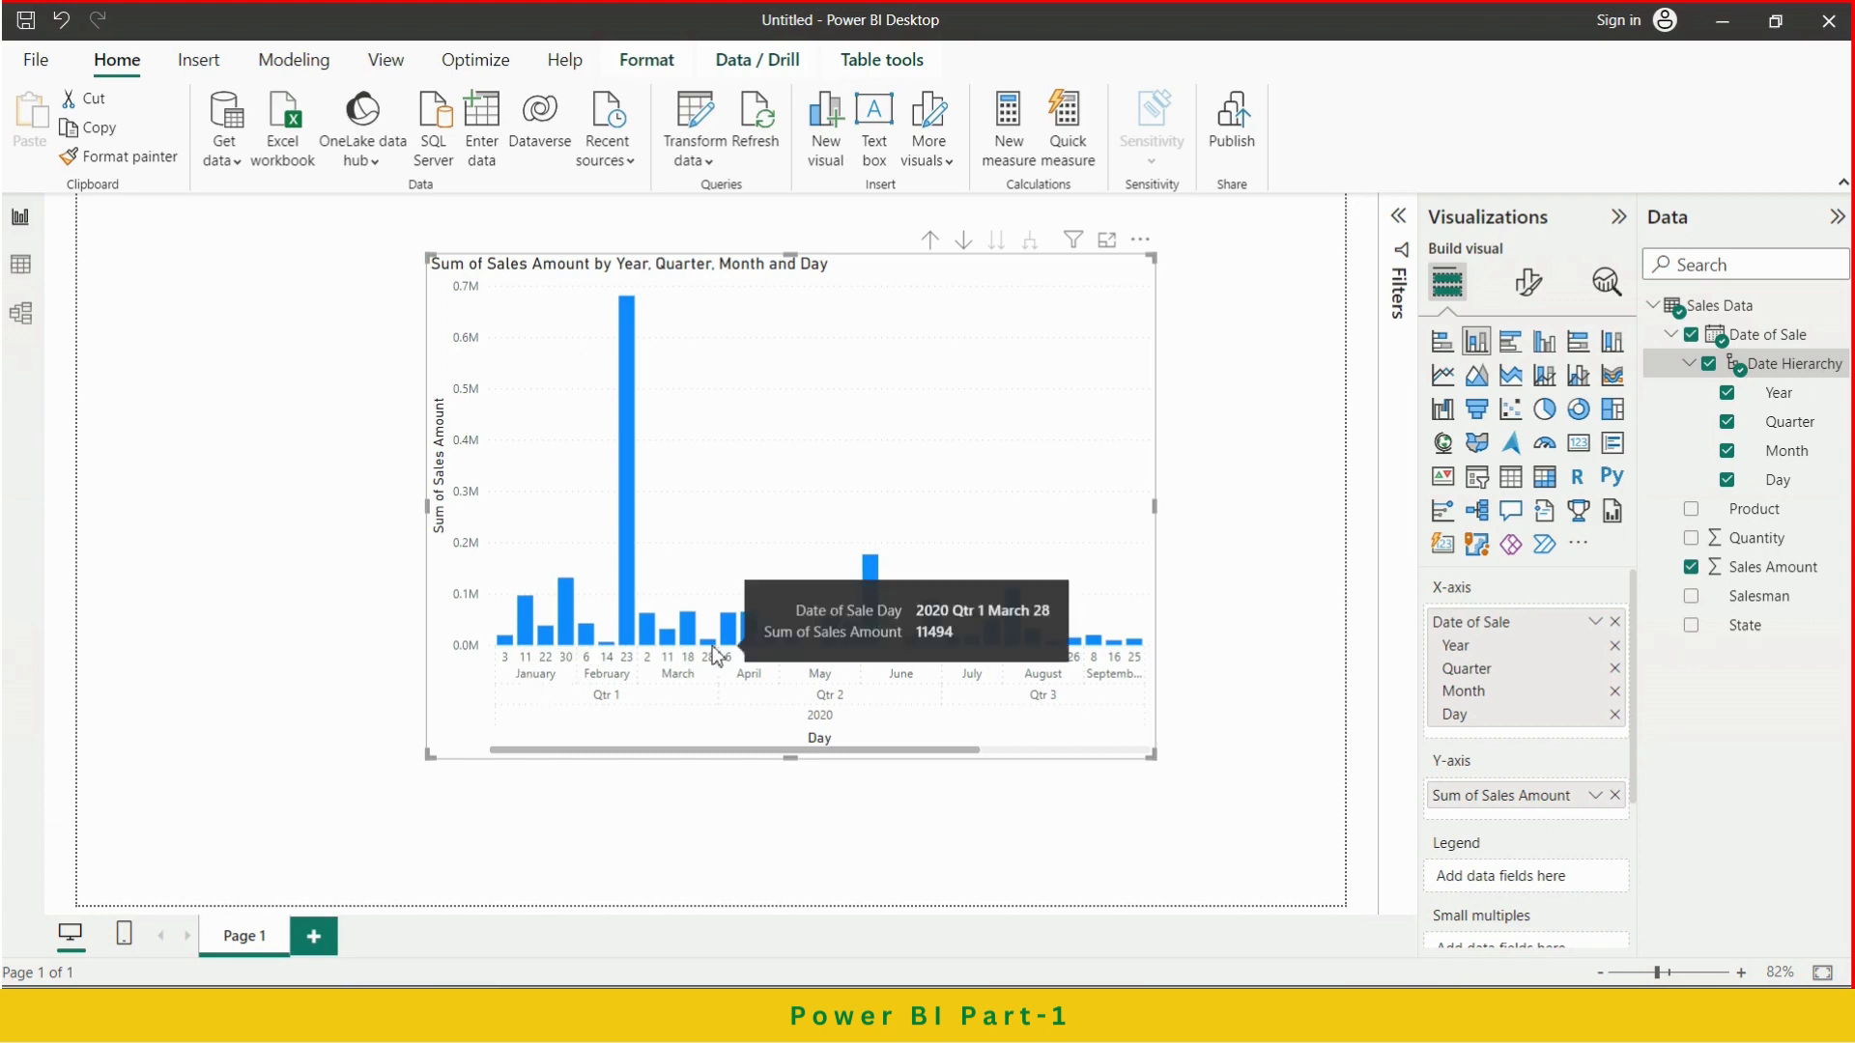
Move Date of Sale from the X-axis to the legend and change the chart to a clustered column chart
left_click(1617, 622)
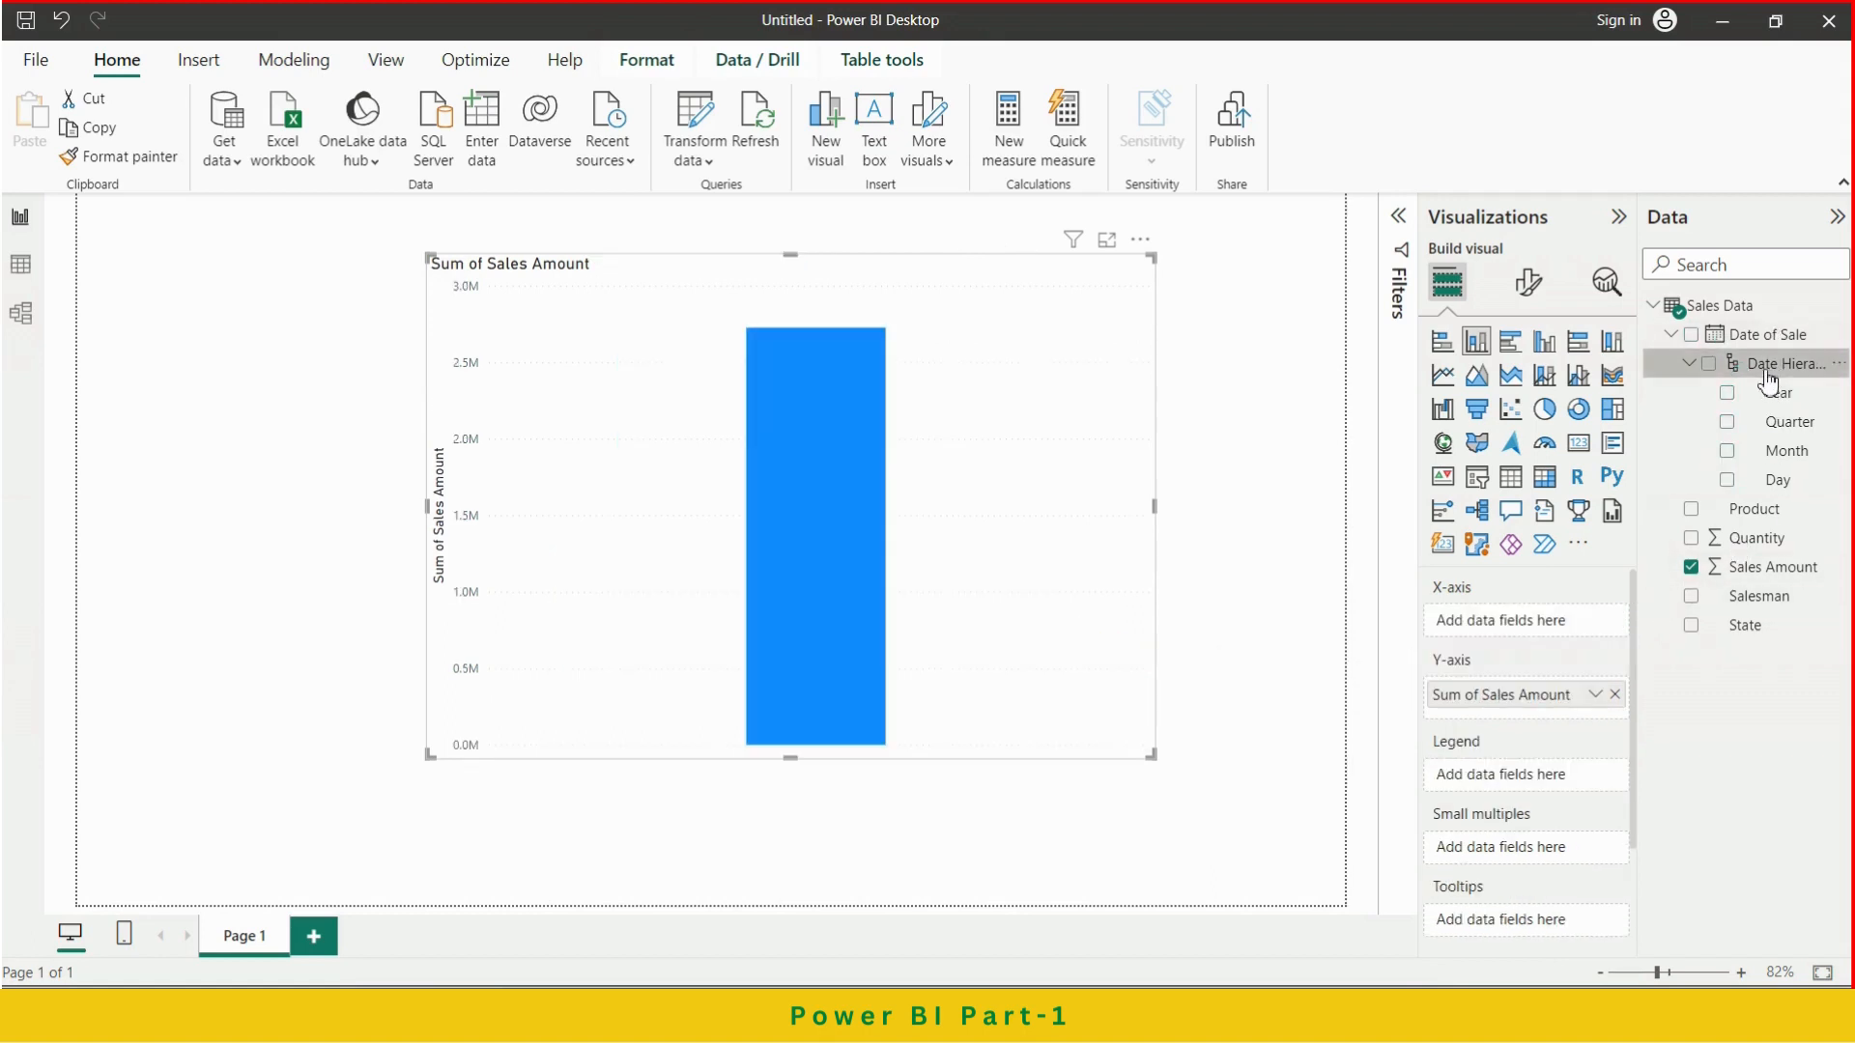
left_click_drag(1700, 338, 1486, 778)
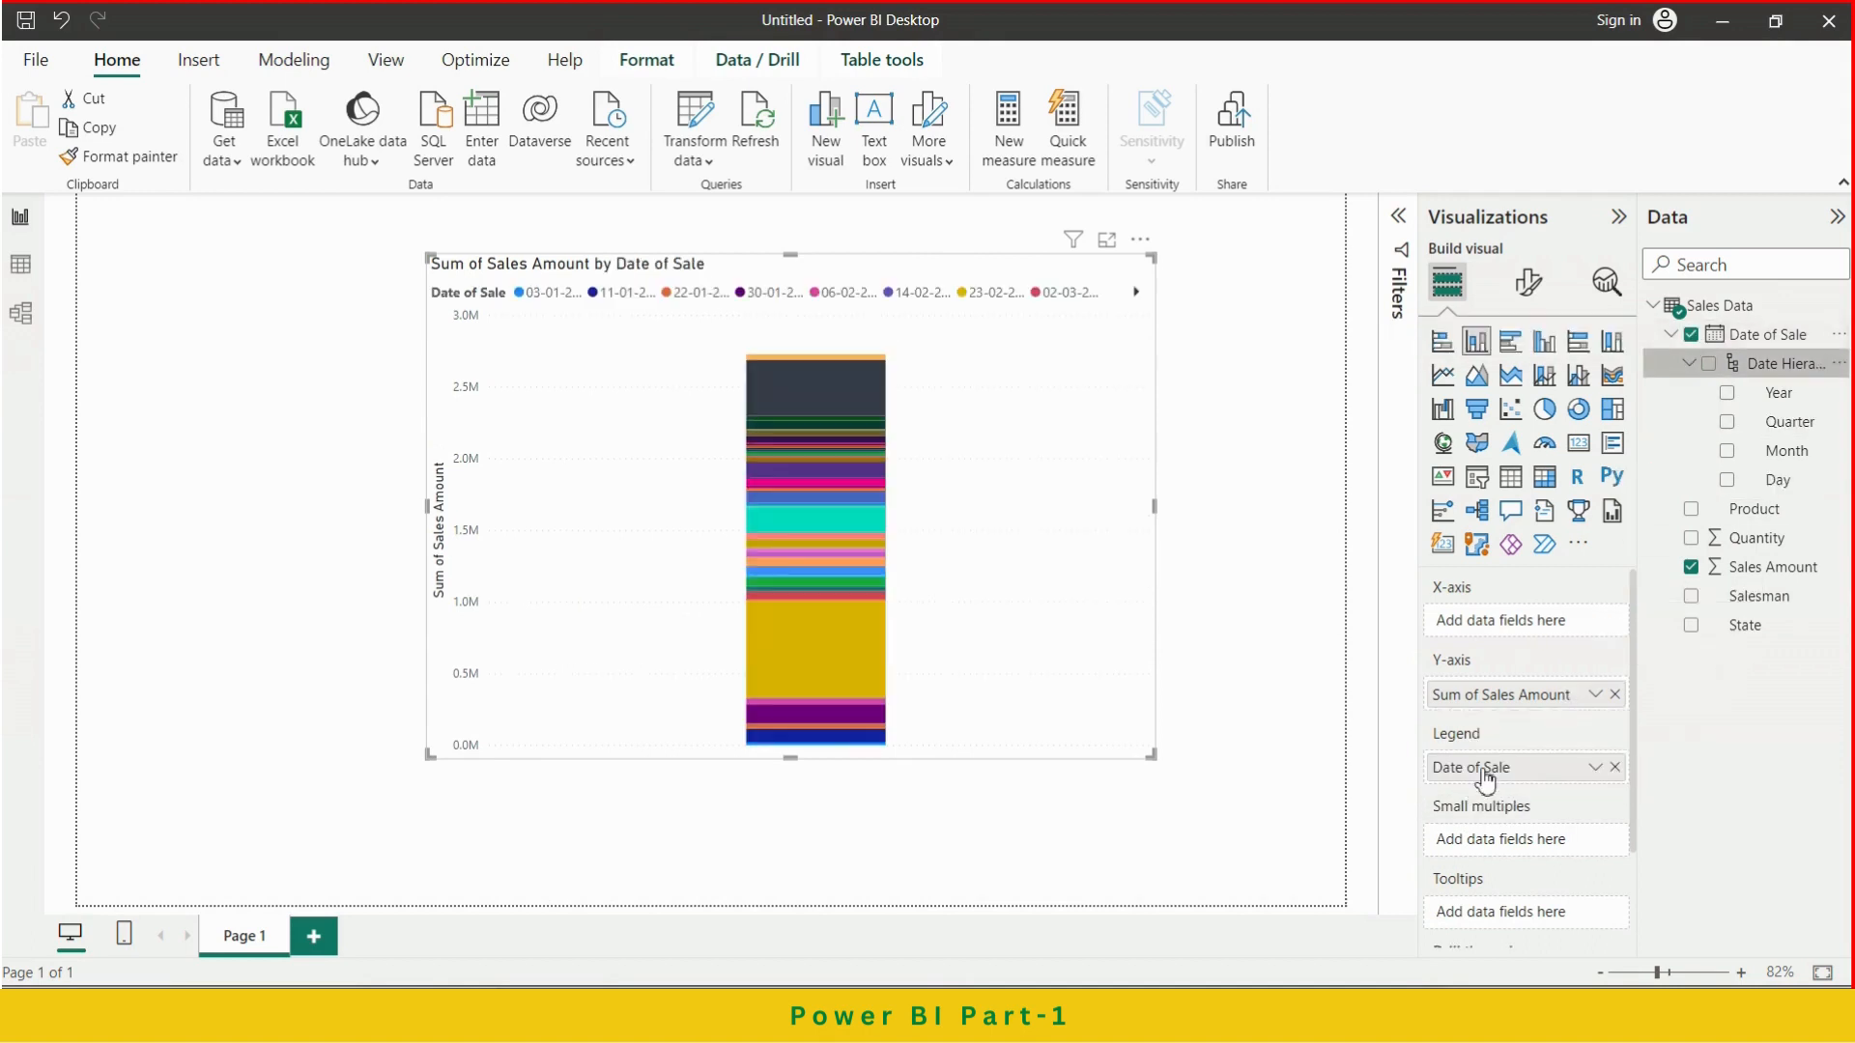
left_click(1543, 350)
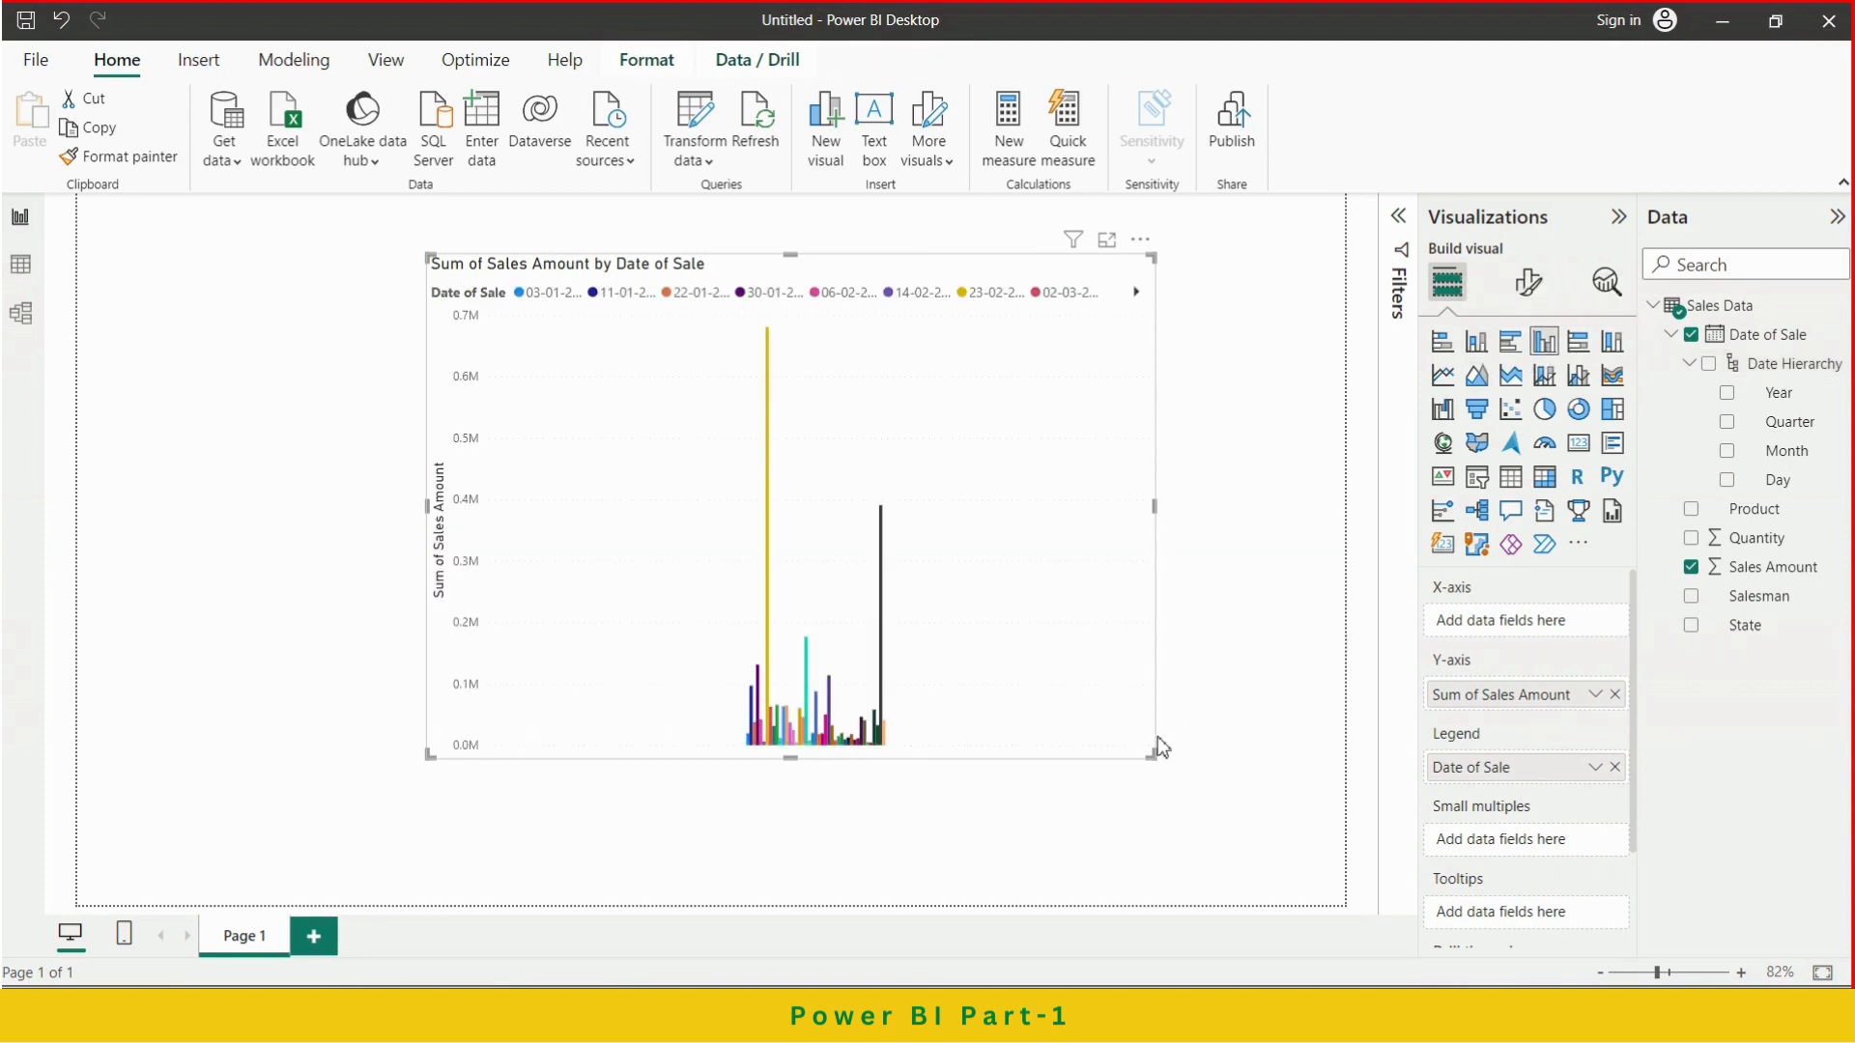
mouse_move(1152, 756)
left_mouse_down()
mouse_move(1242, 828)
mouse_move(1148, 740)
left_mouse_up()
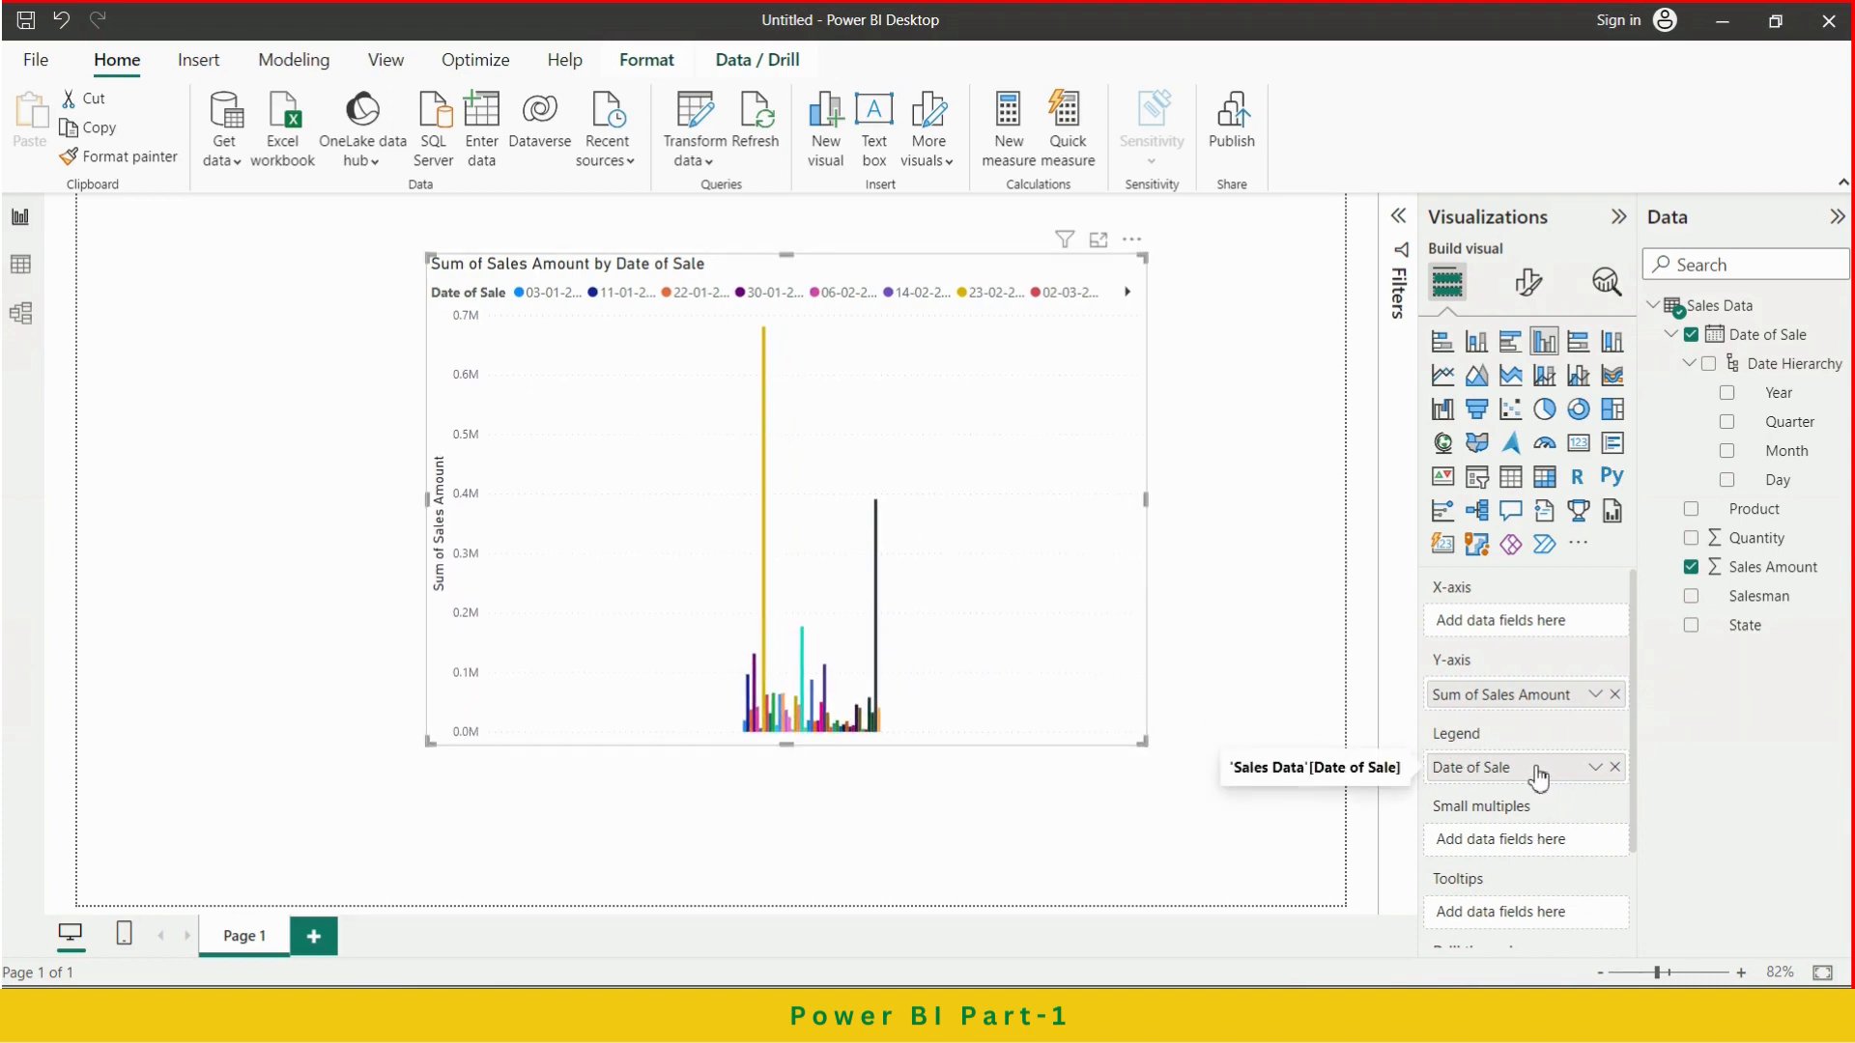
Move Date of Sale from the legend to the X-axis and view the options for that field
left_click_drag(1538, 775, 1534, 630)
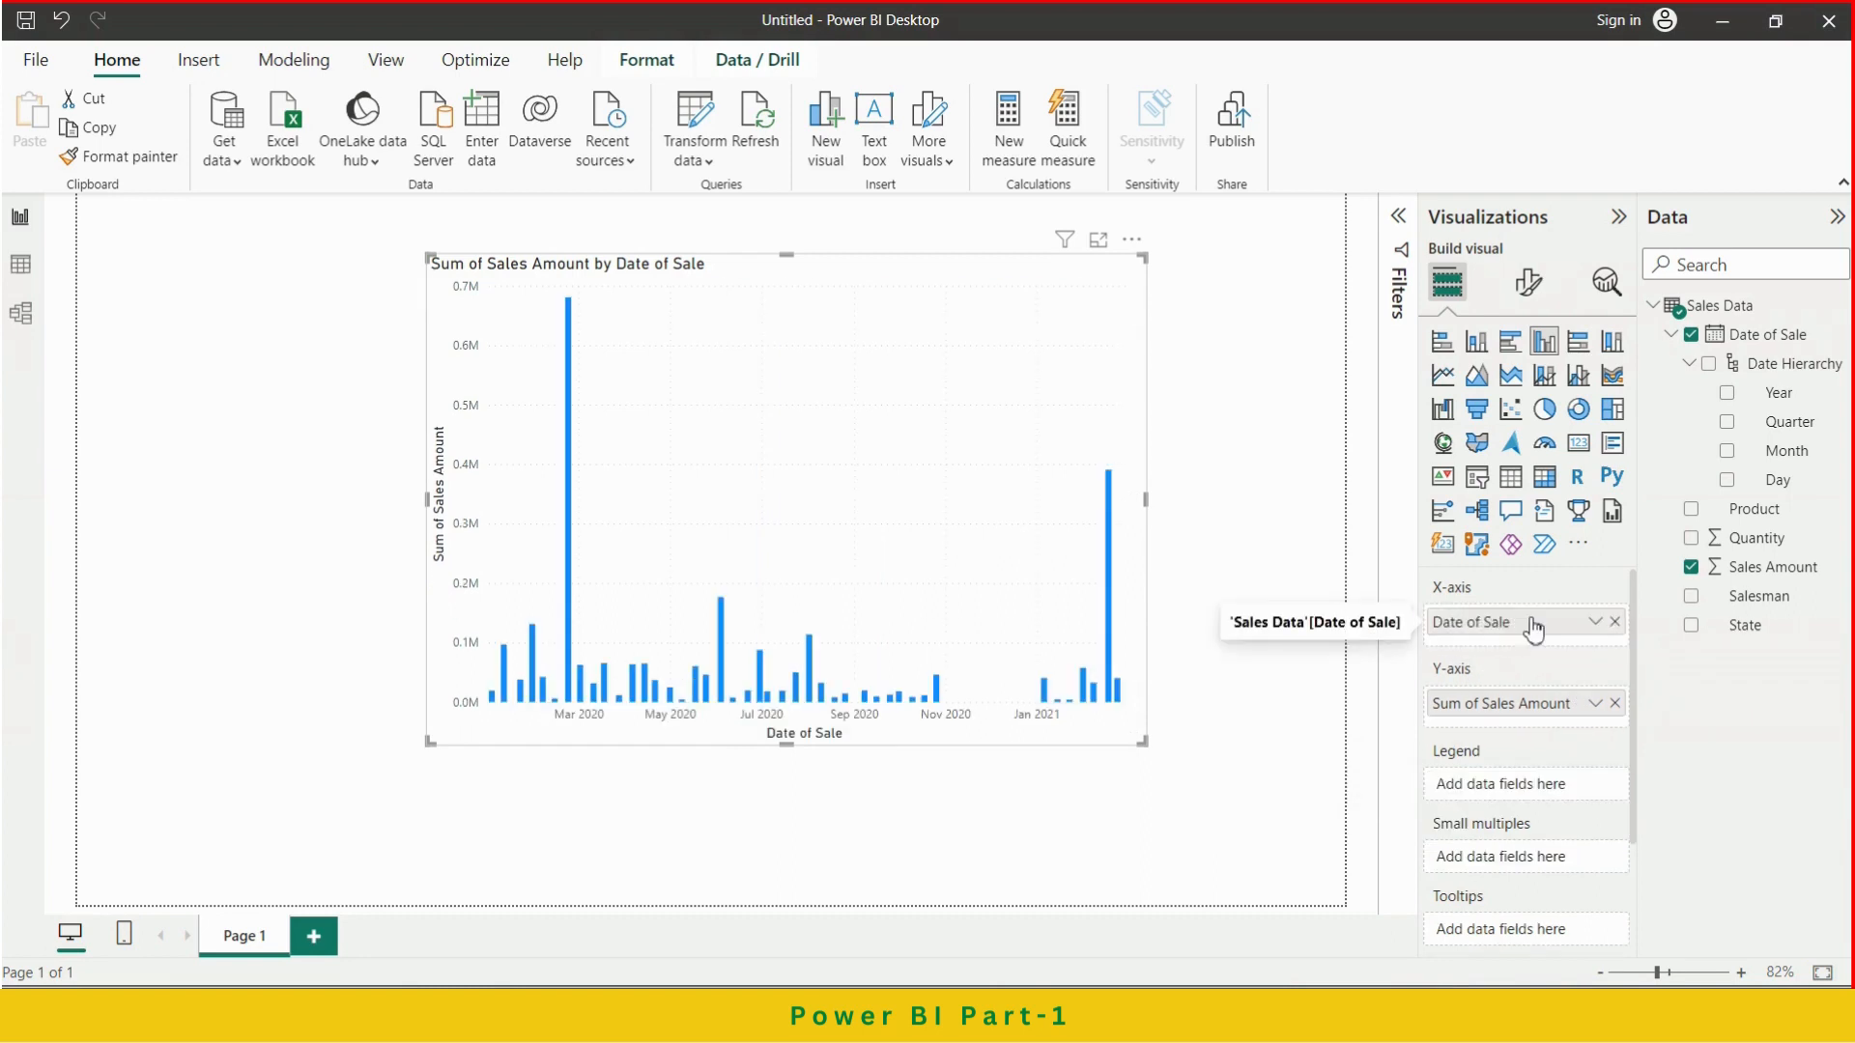
left_click(1595, 622)
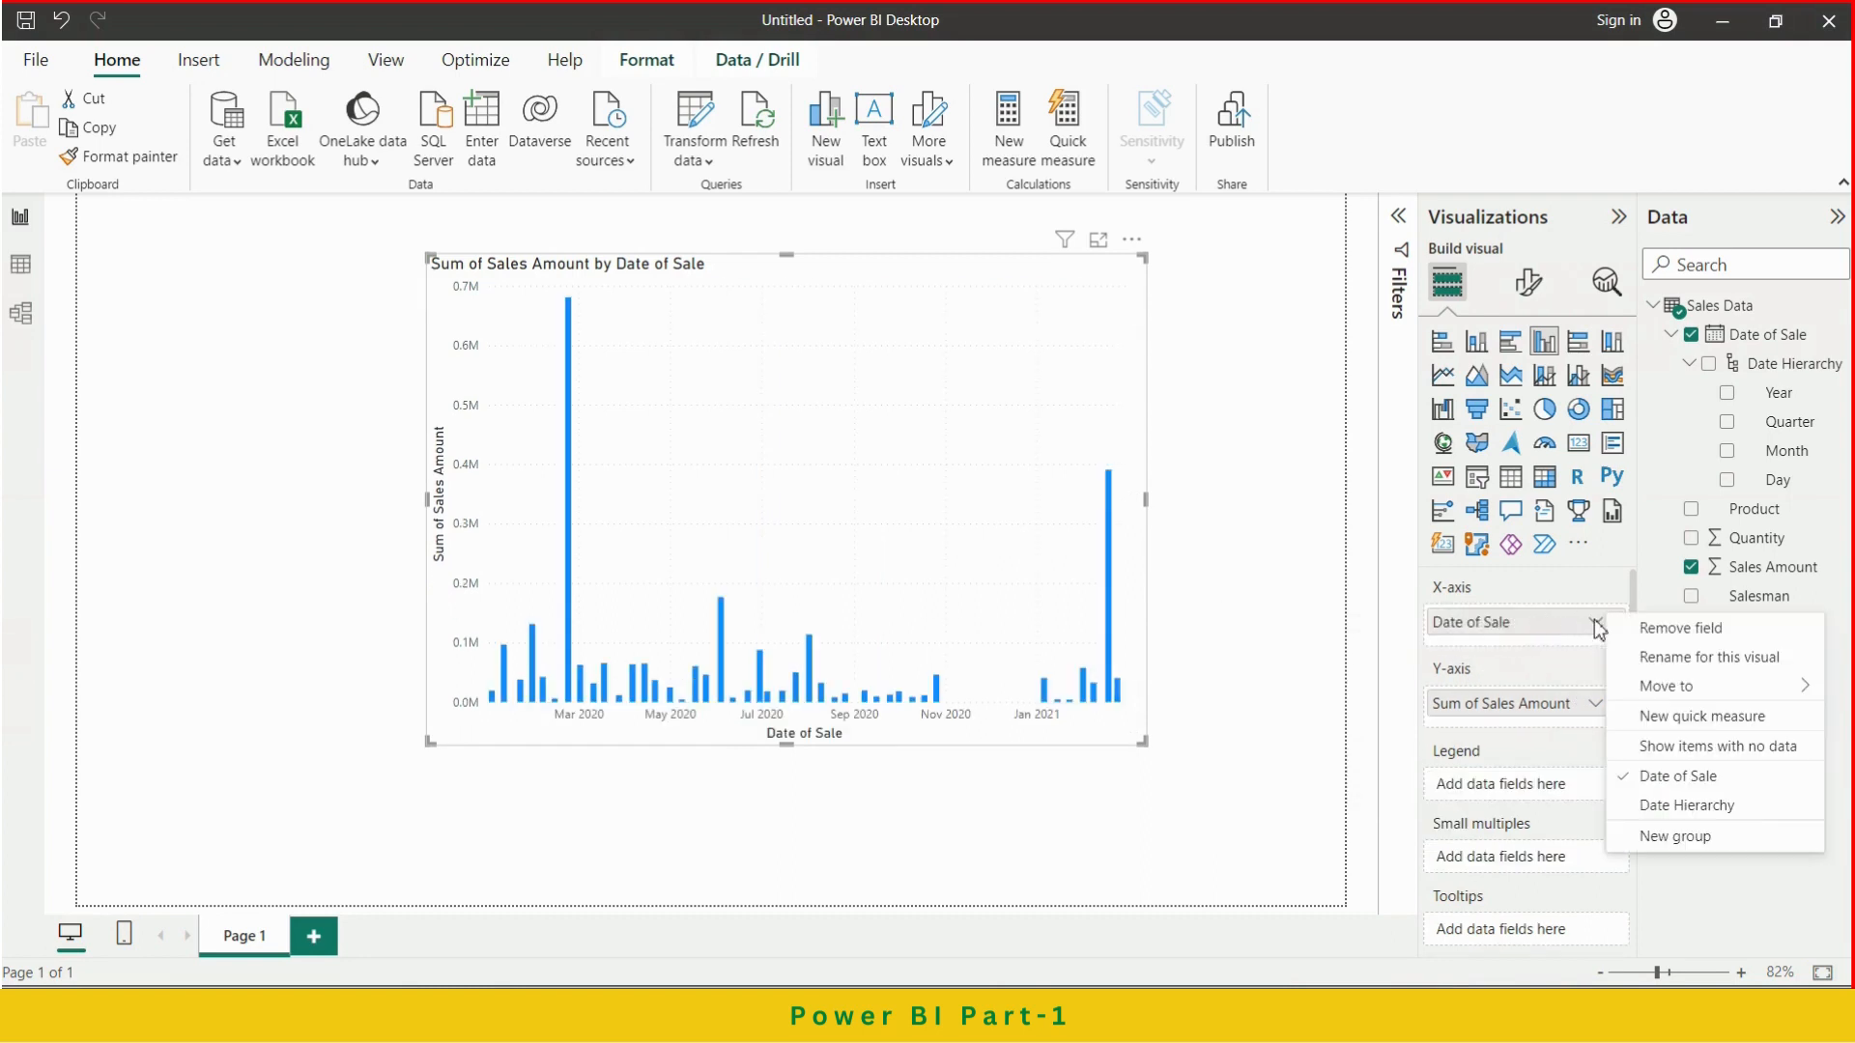
left_click(1519, 628)
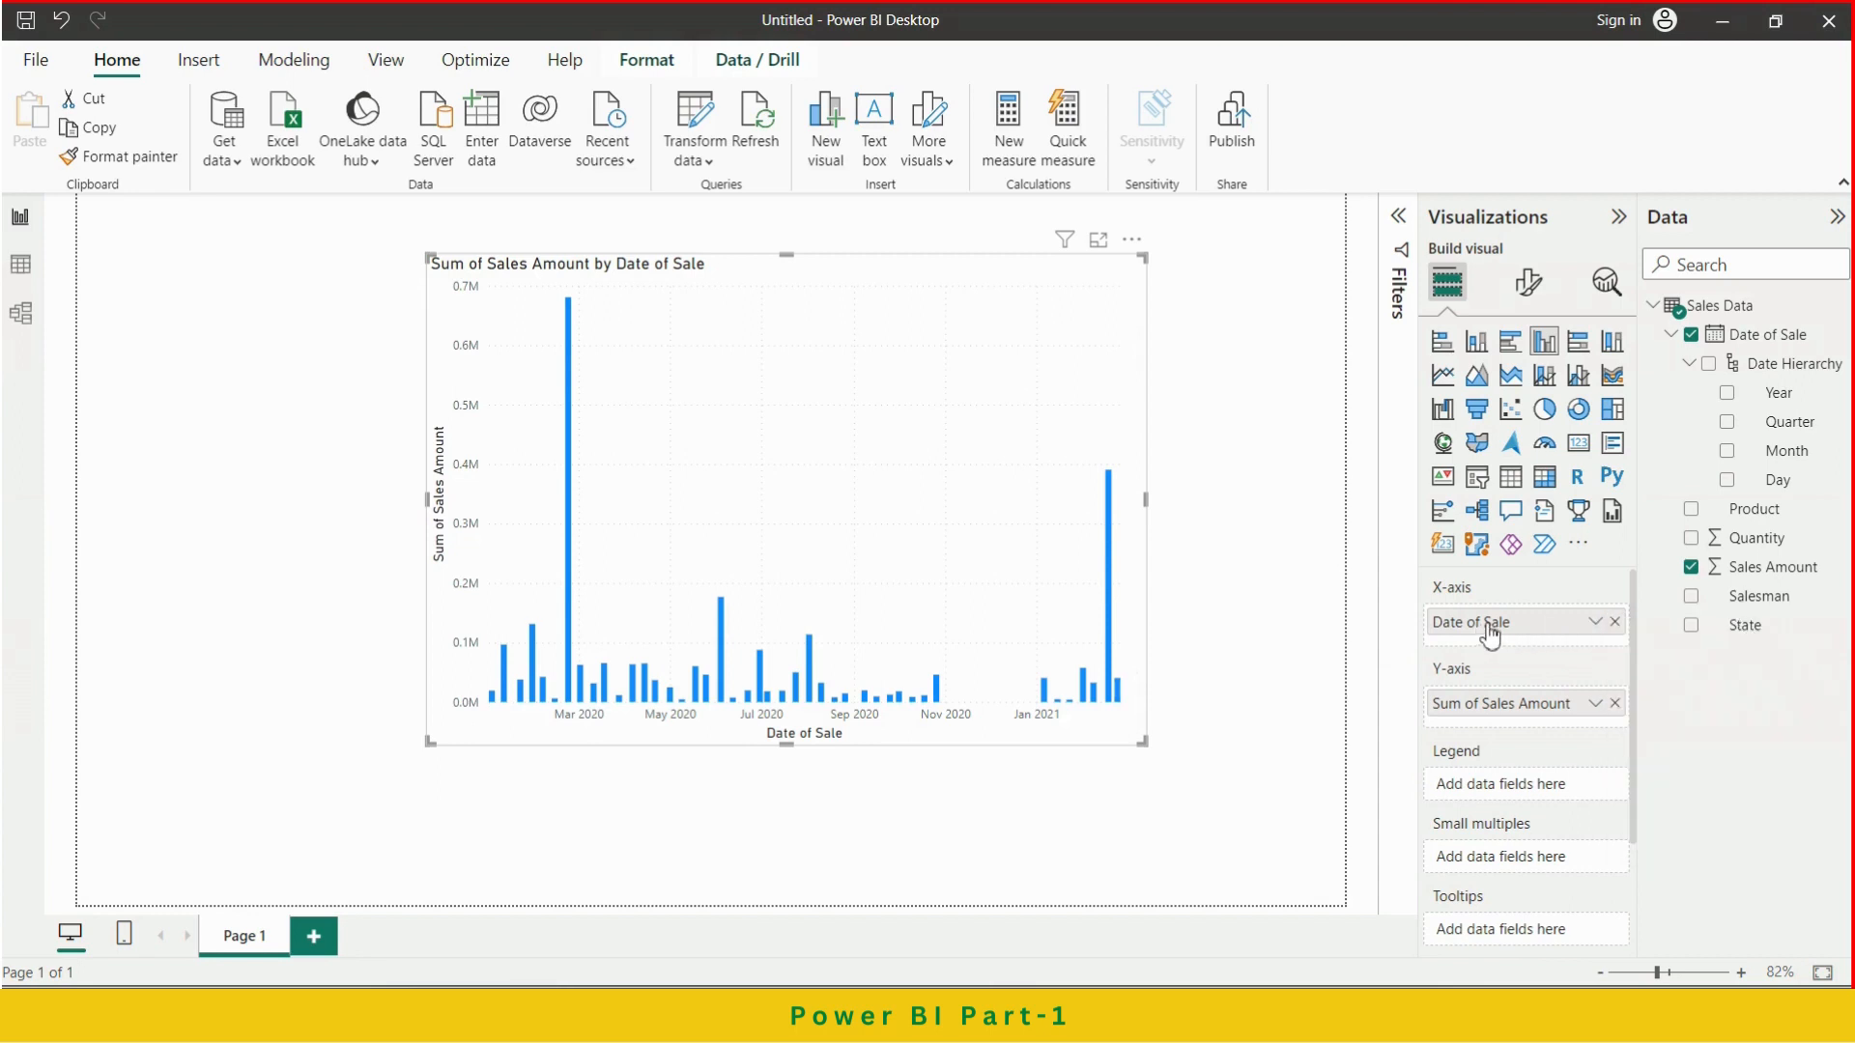
left_click(1594, 623)
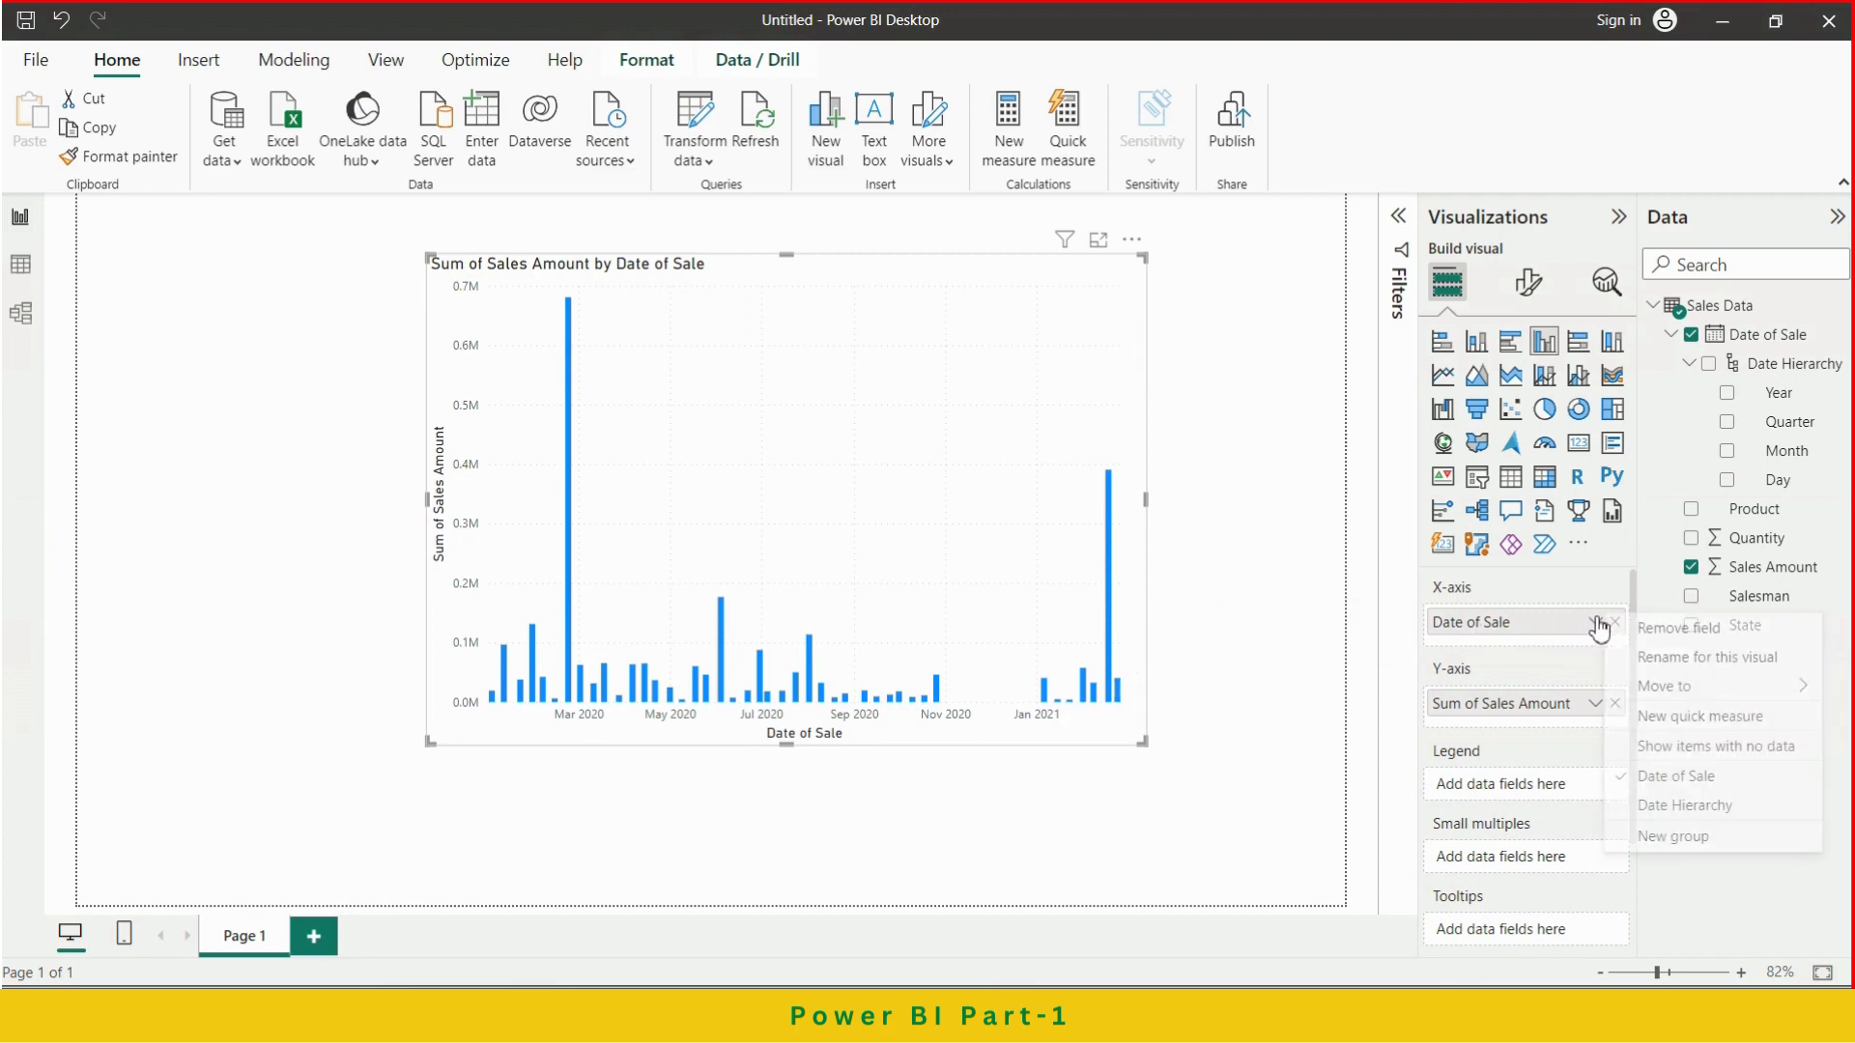
left_click(1486, 626)
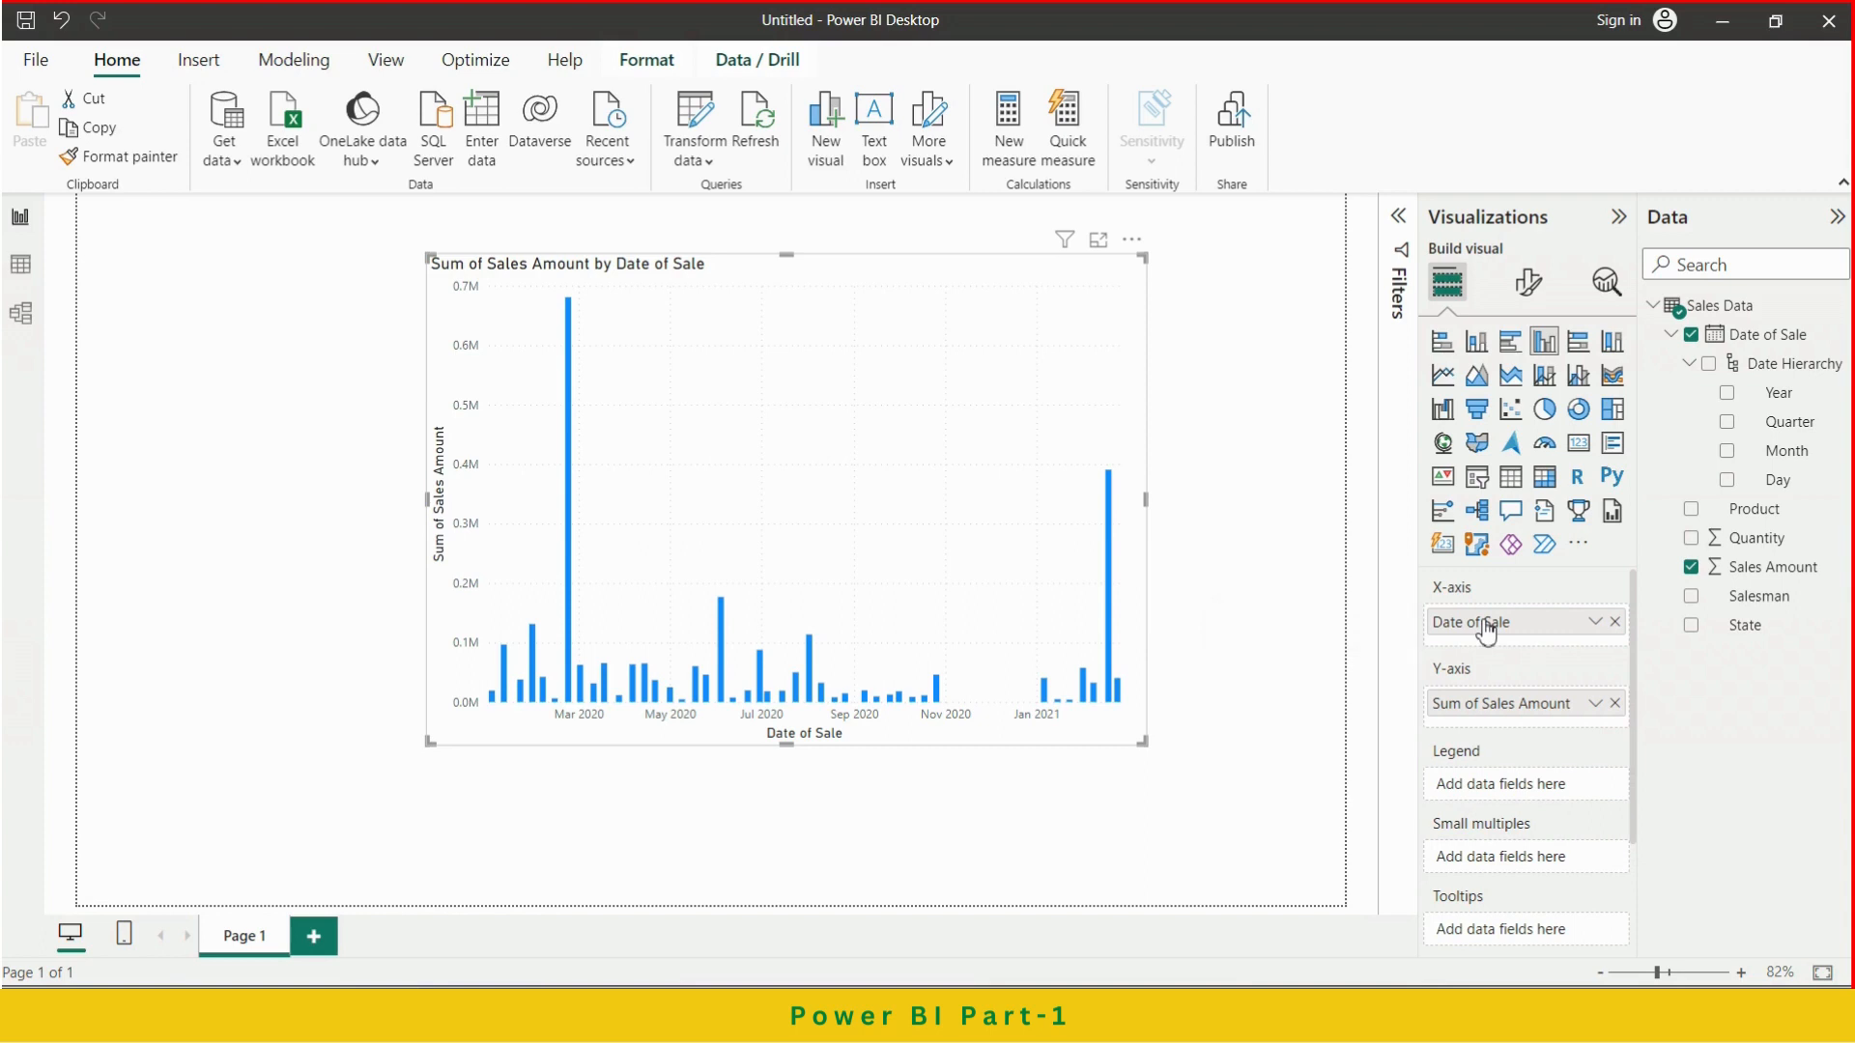
left_click(1596, 621)
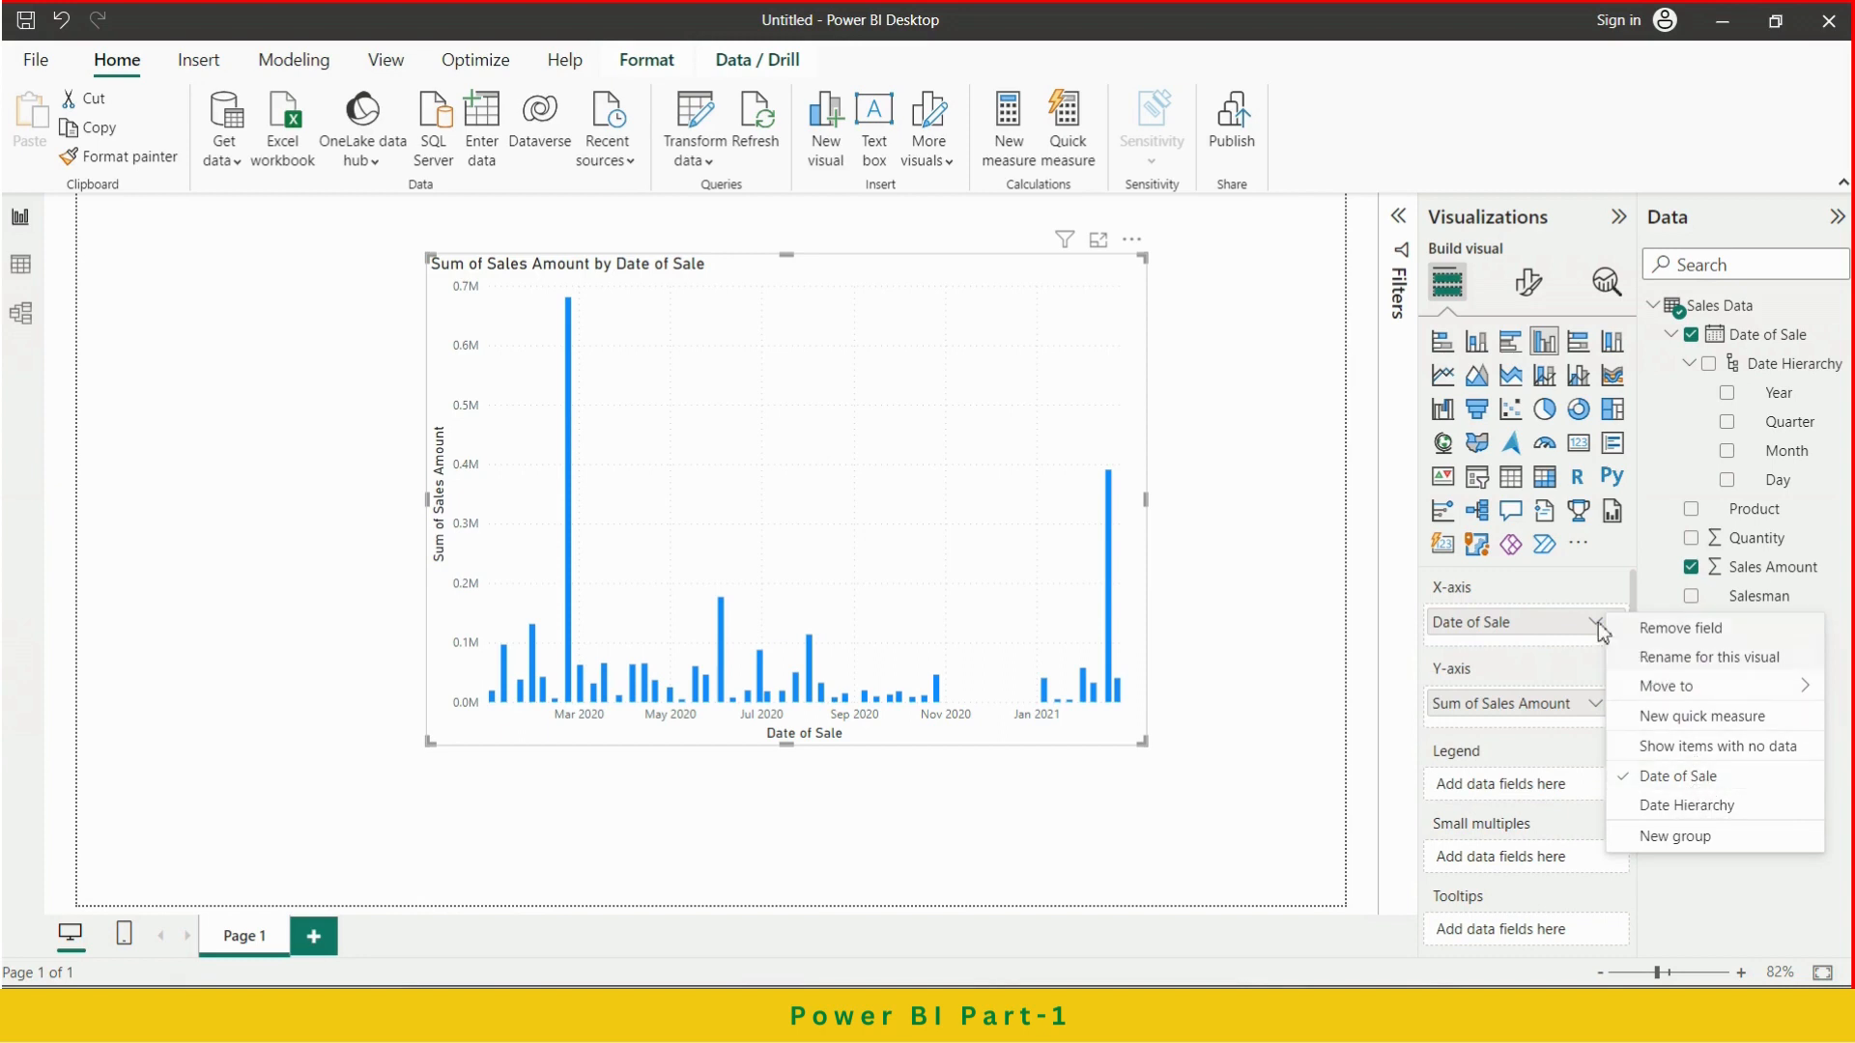
Add the Date Hierarchy to the X-axis and reduce it to the Year level only
left_click(1709, 367)
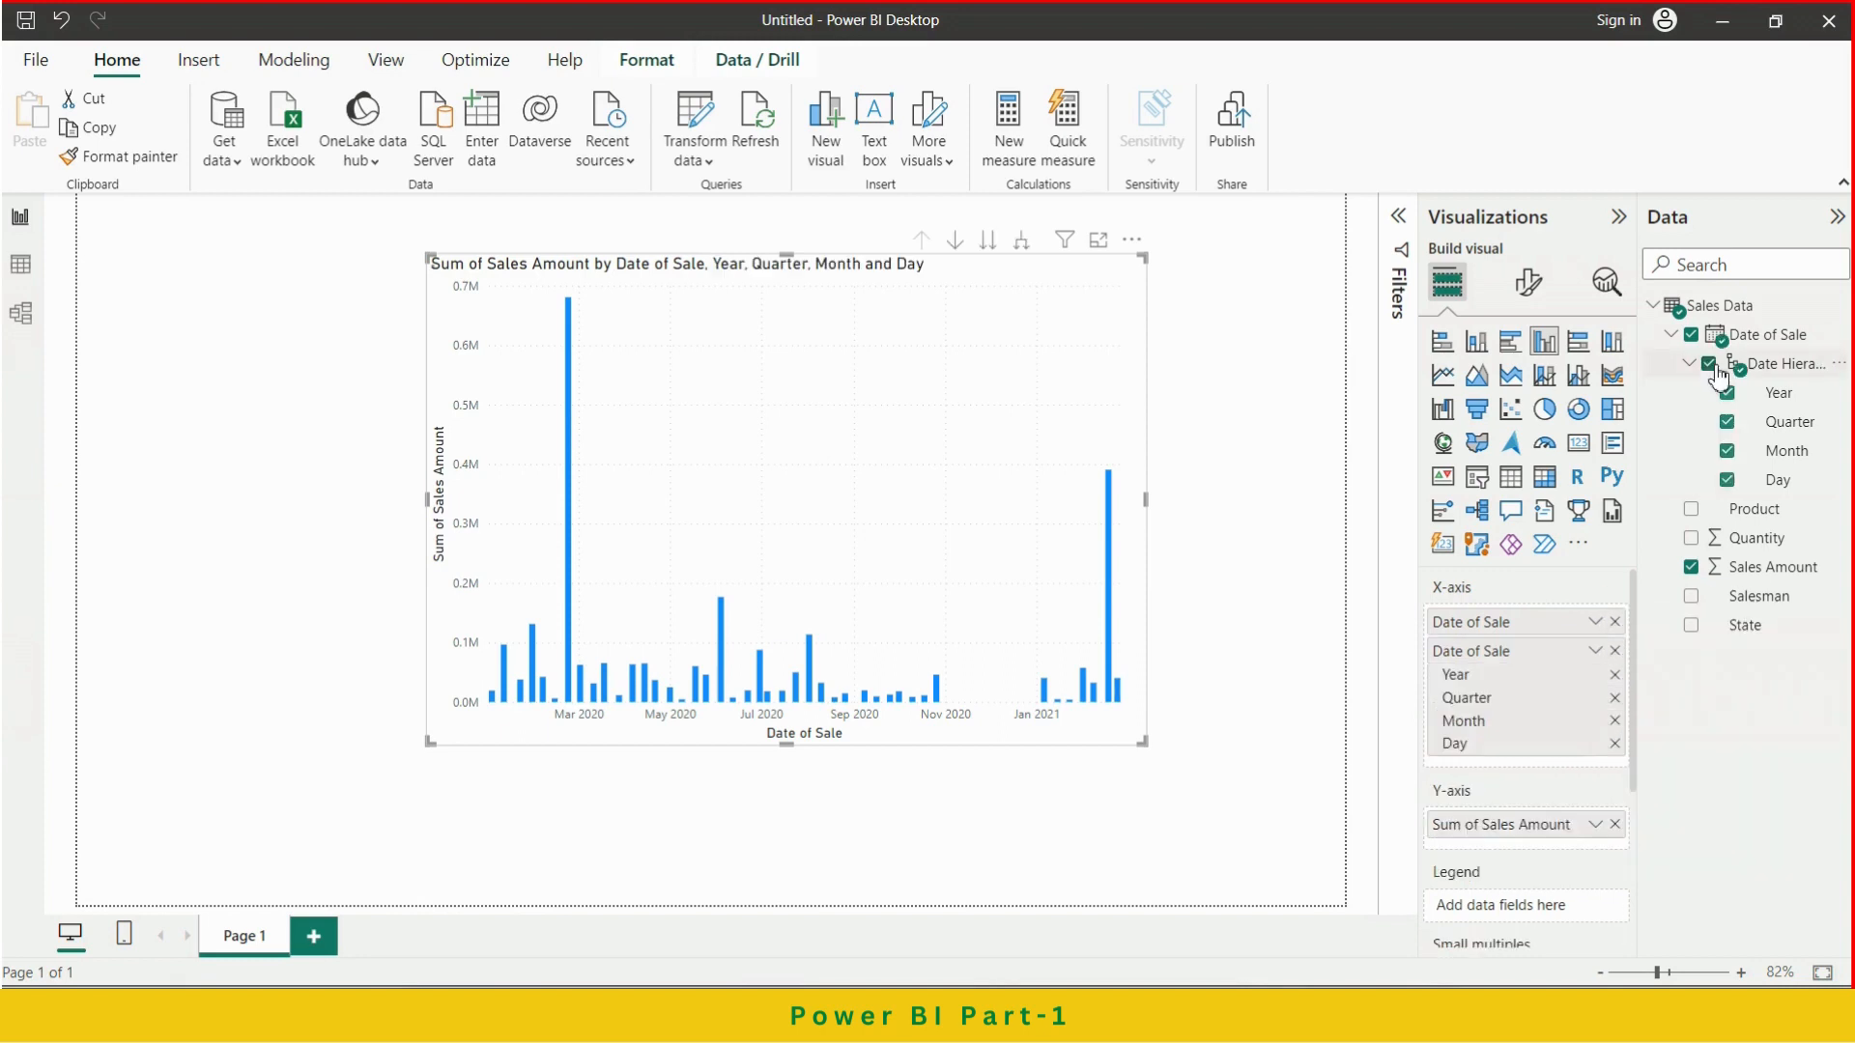
left_click(1710, 367)
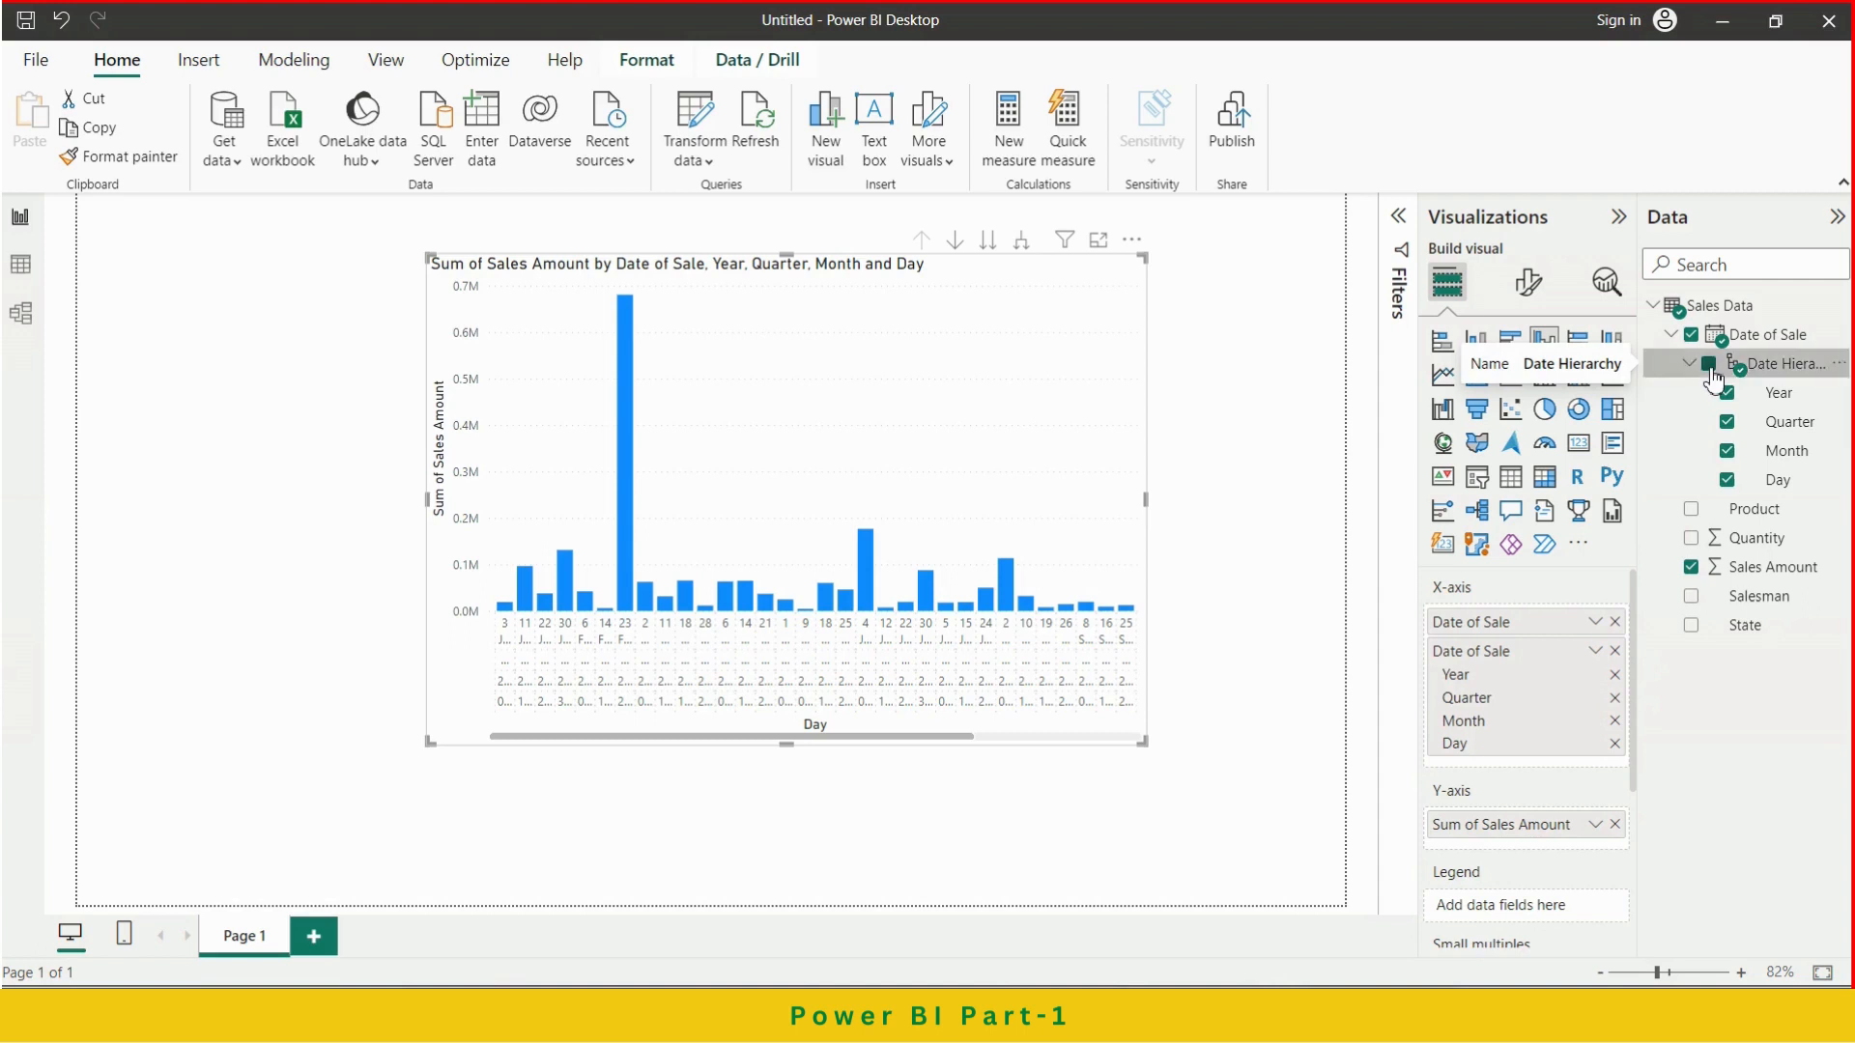
left_click(1728, 393)
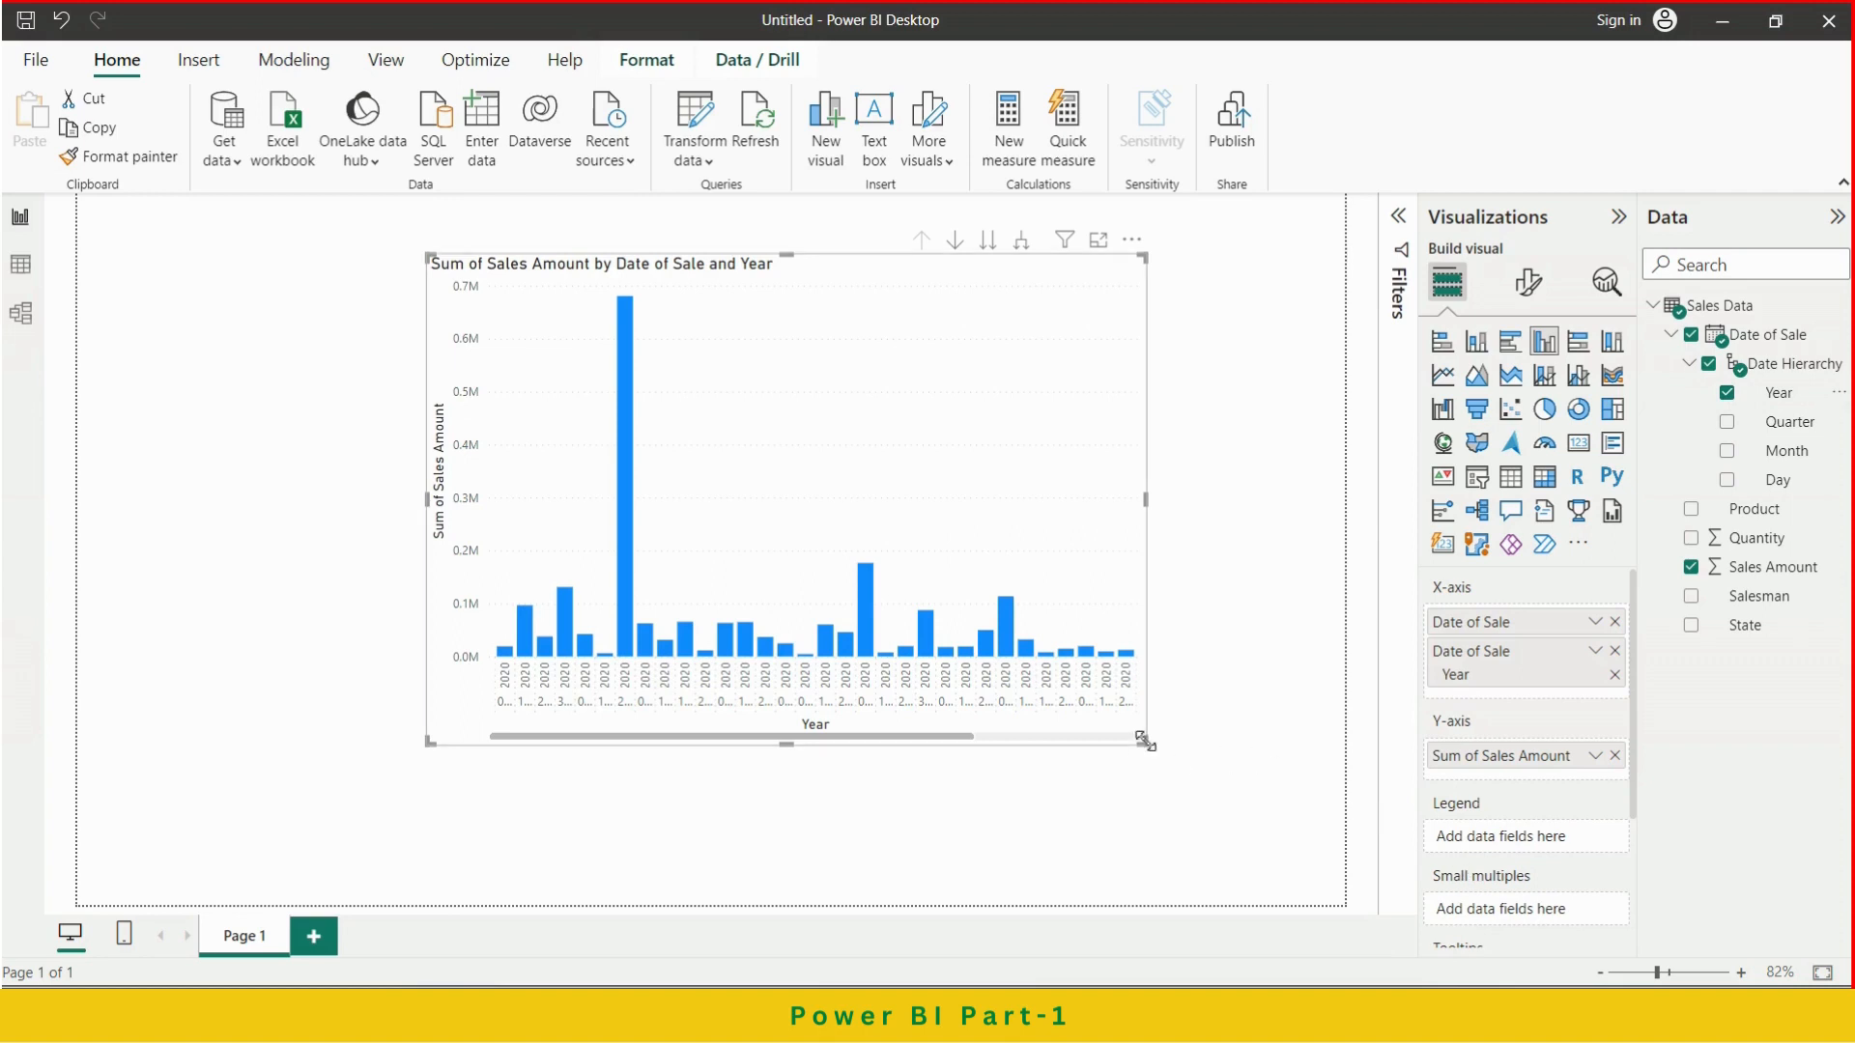
Enlarge the chart and remove both Year and Date of Sale from its X-axis
left_click_drag(1143, 741, 1274, 778)
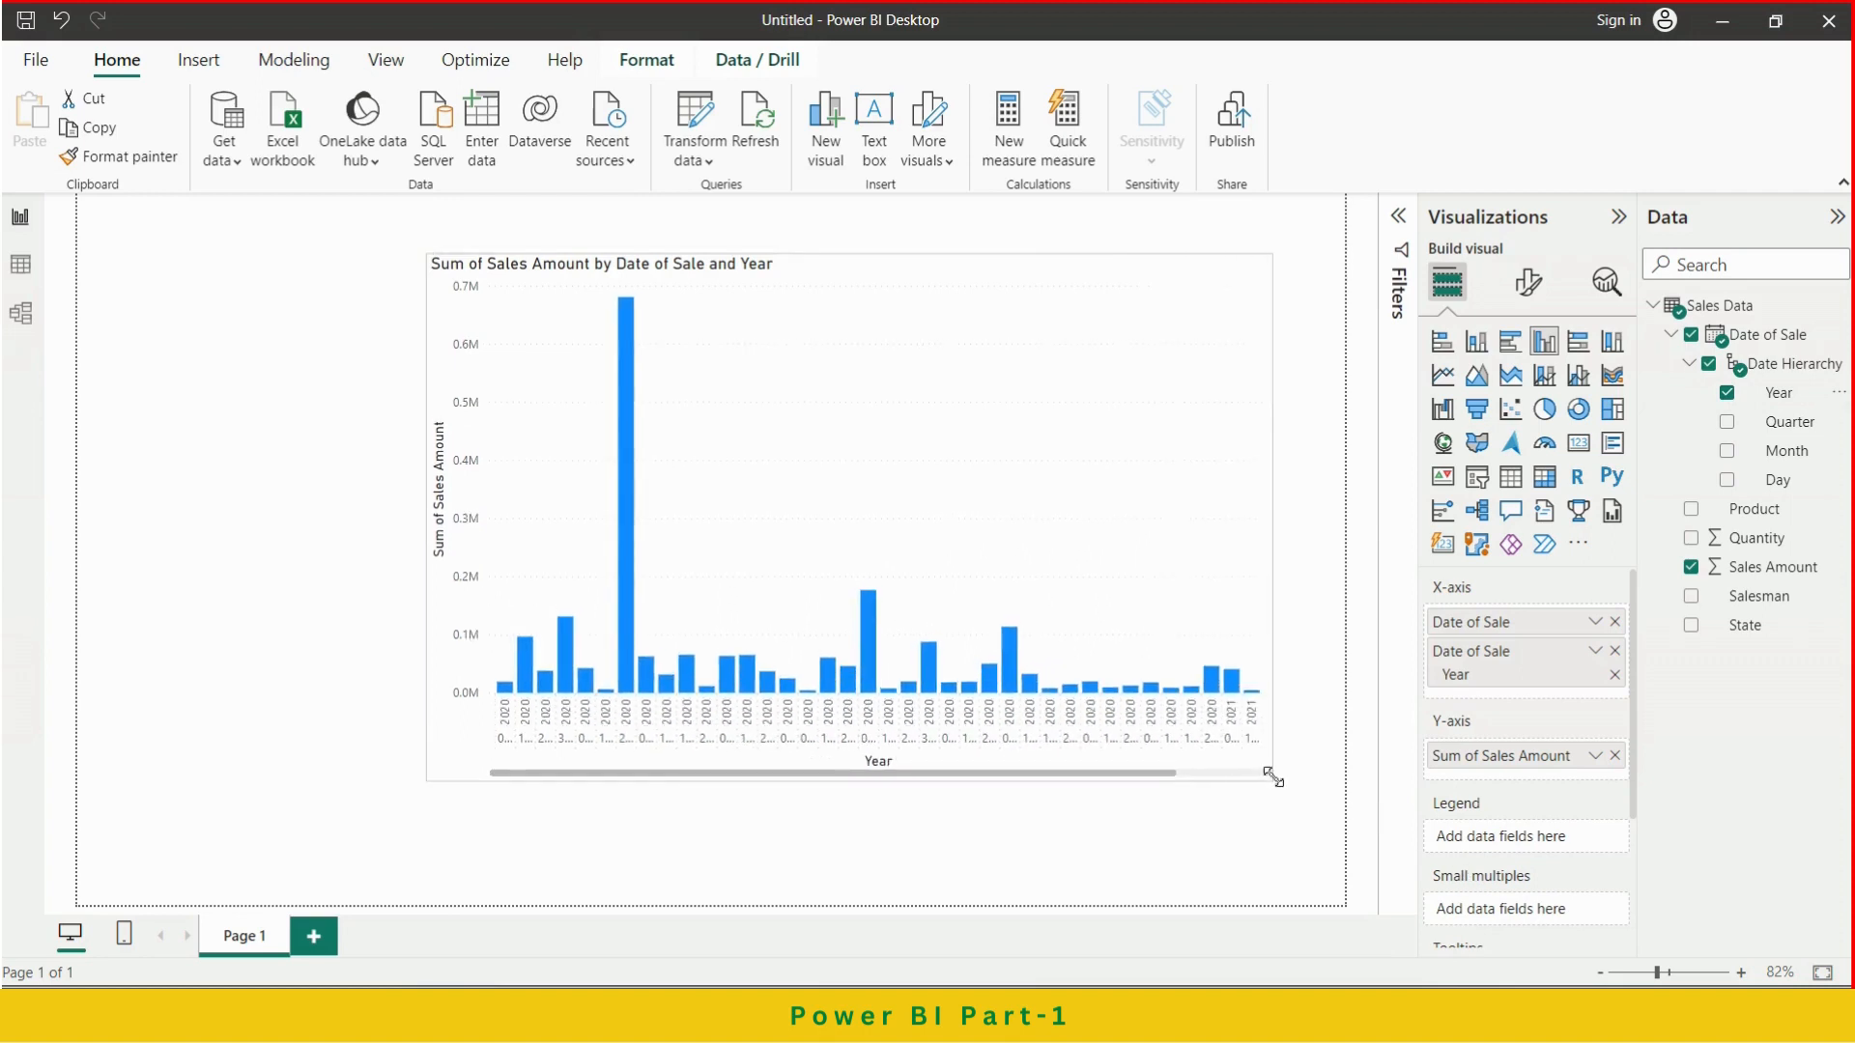
left_click(1614, 676)
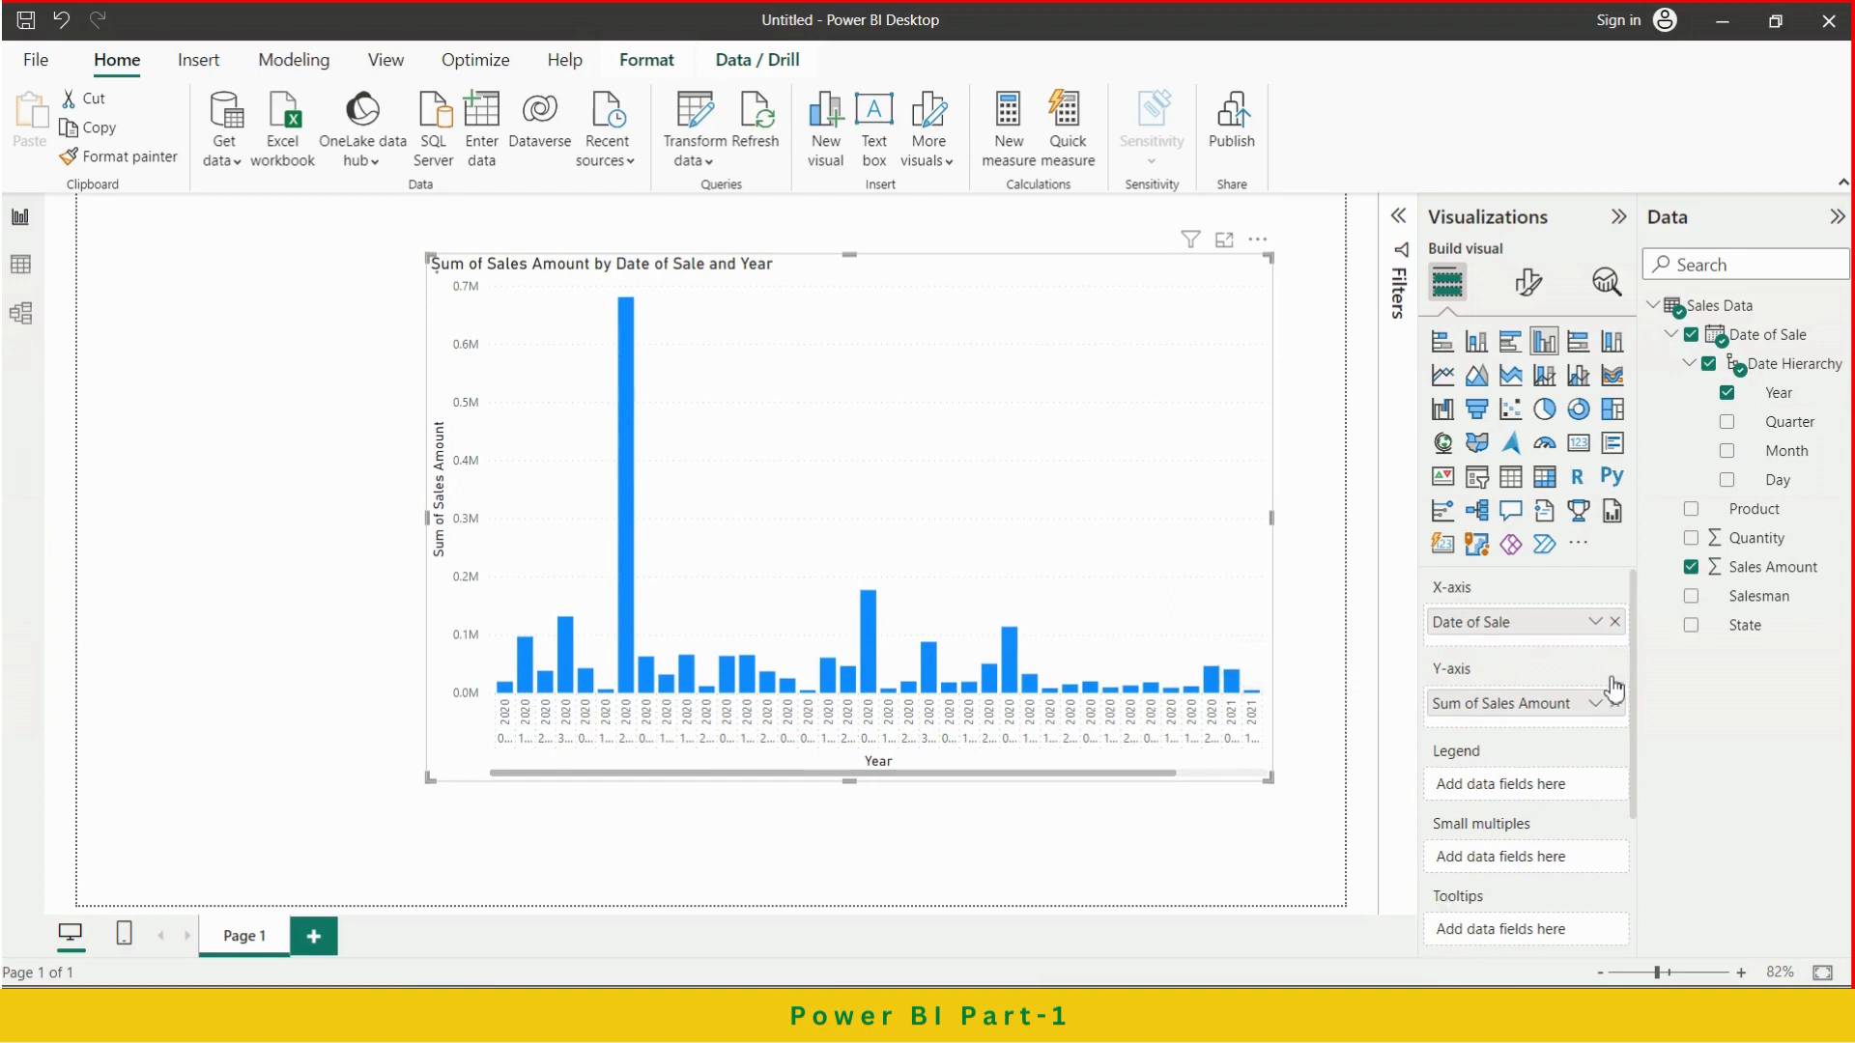
left_click(1615, 621)
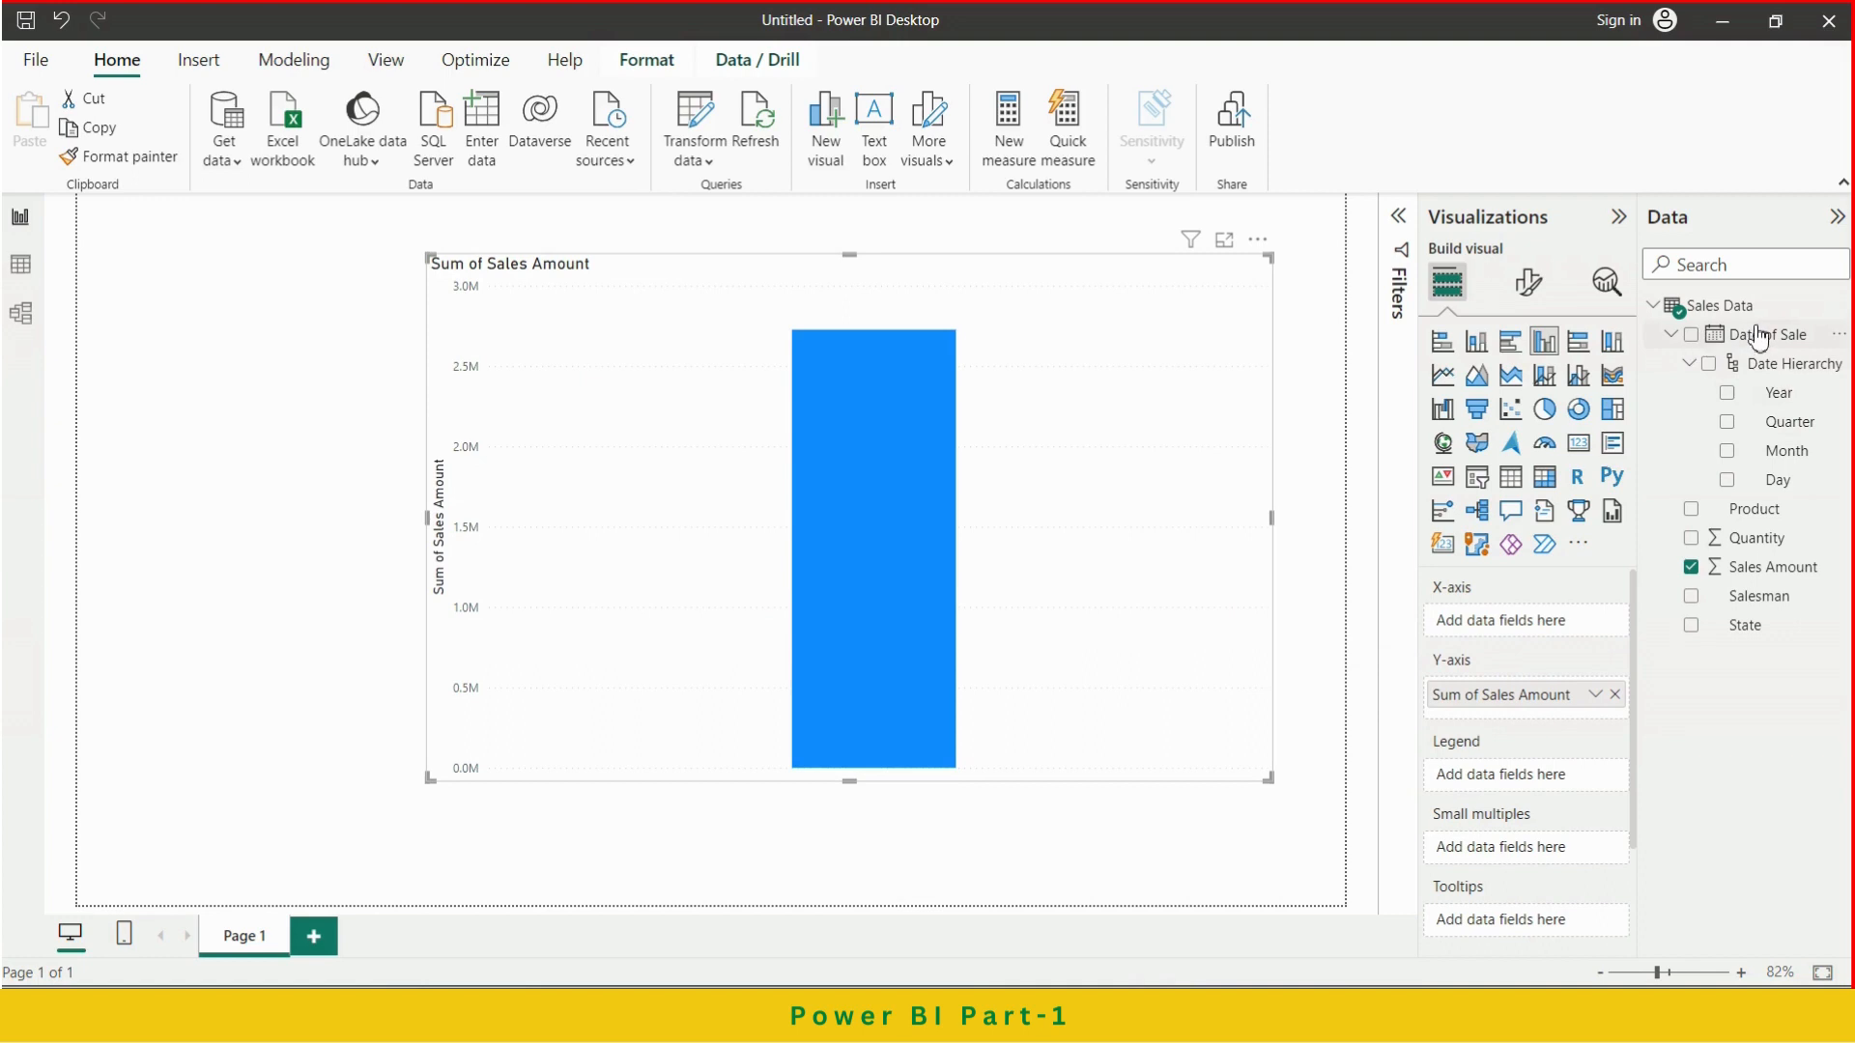
Add Date of Sale to the chart's X-axis and remove its Quarter, Month and Day levels, keeping only Year
left_click_drag(1758, 336, 1515, 623)
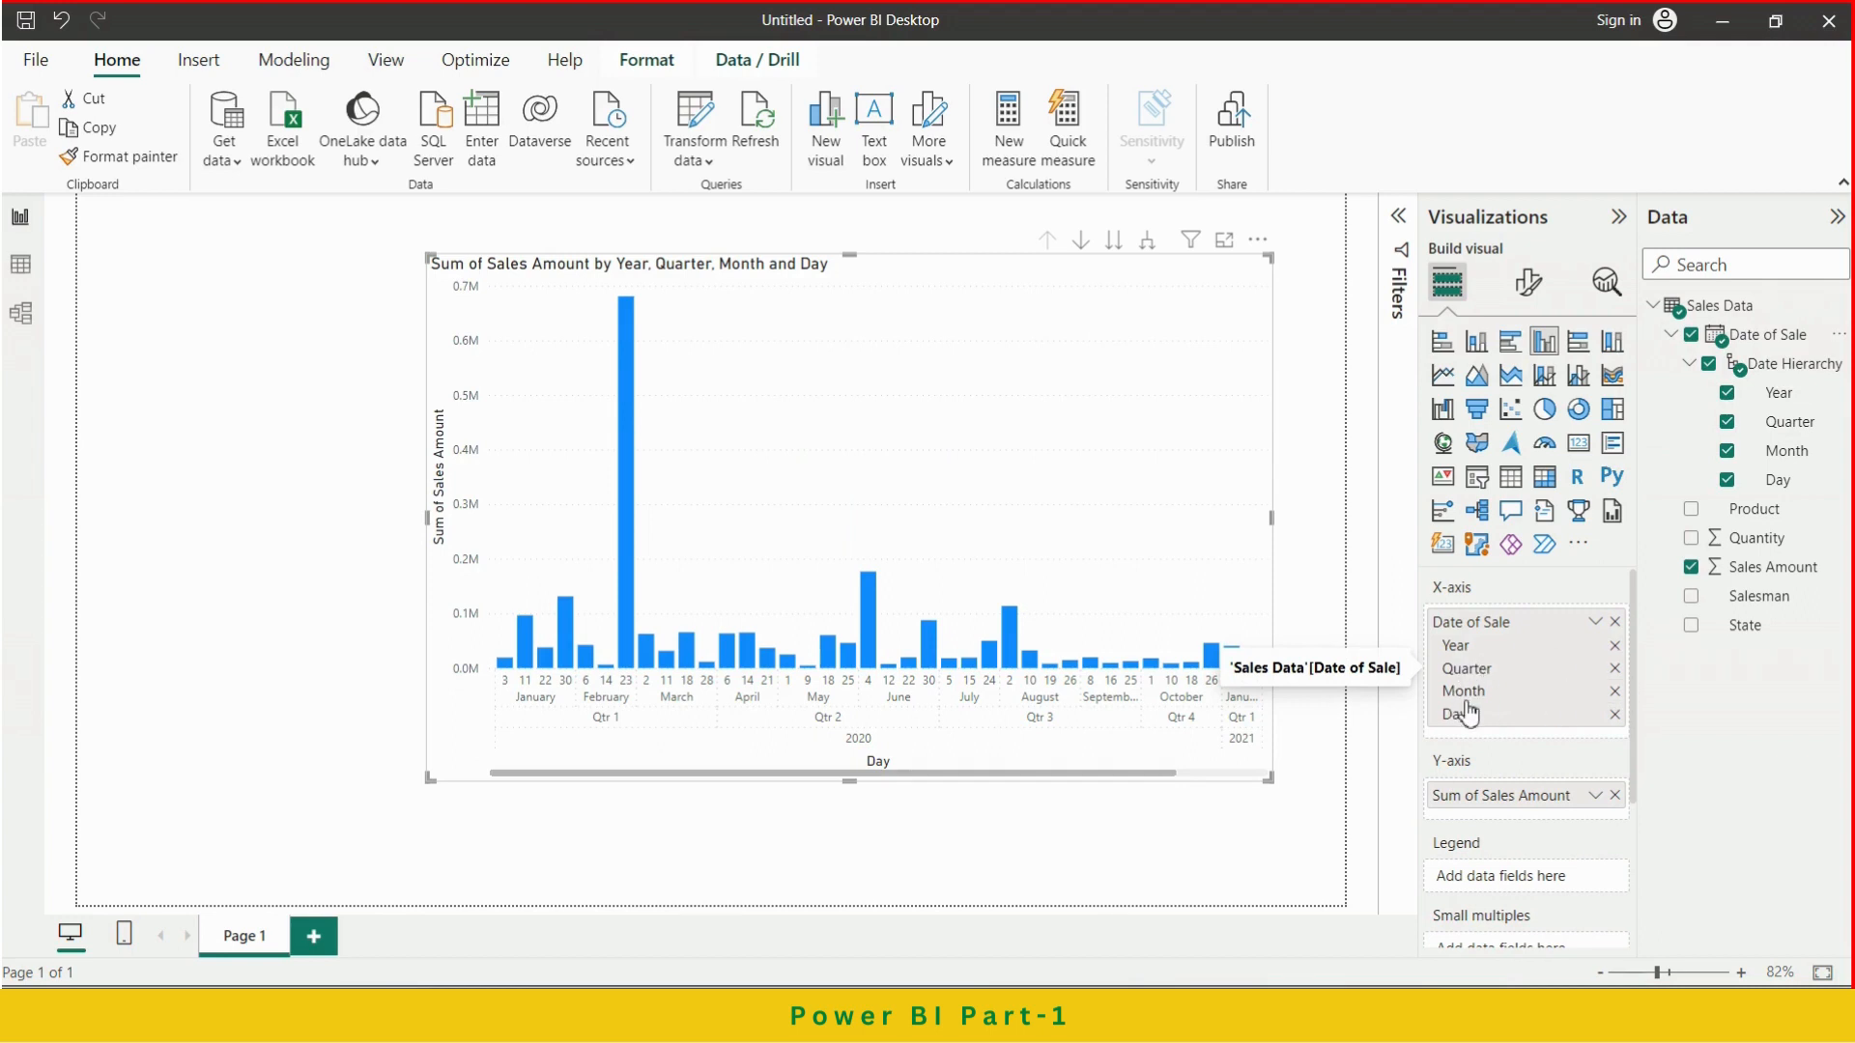
left_click(1614, 670)
left_click(1616, 692)
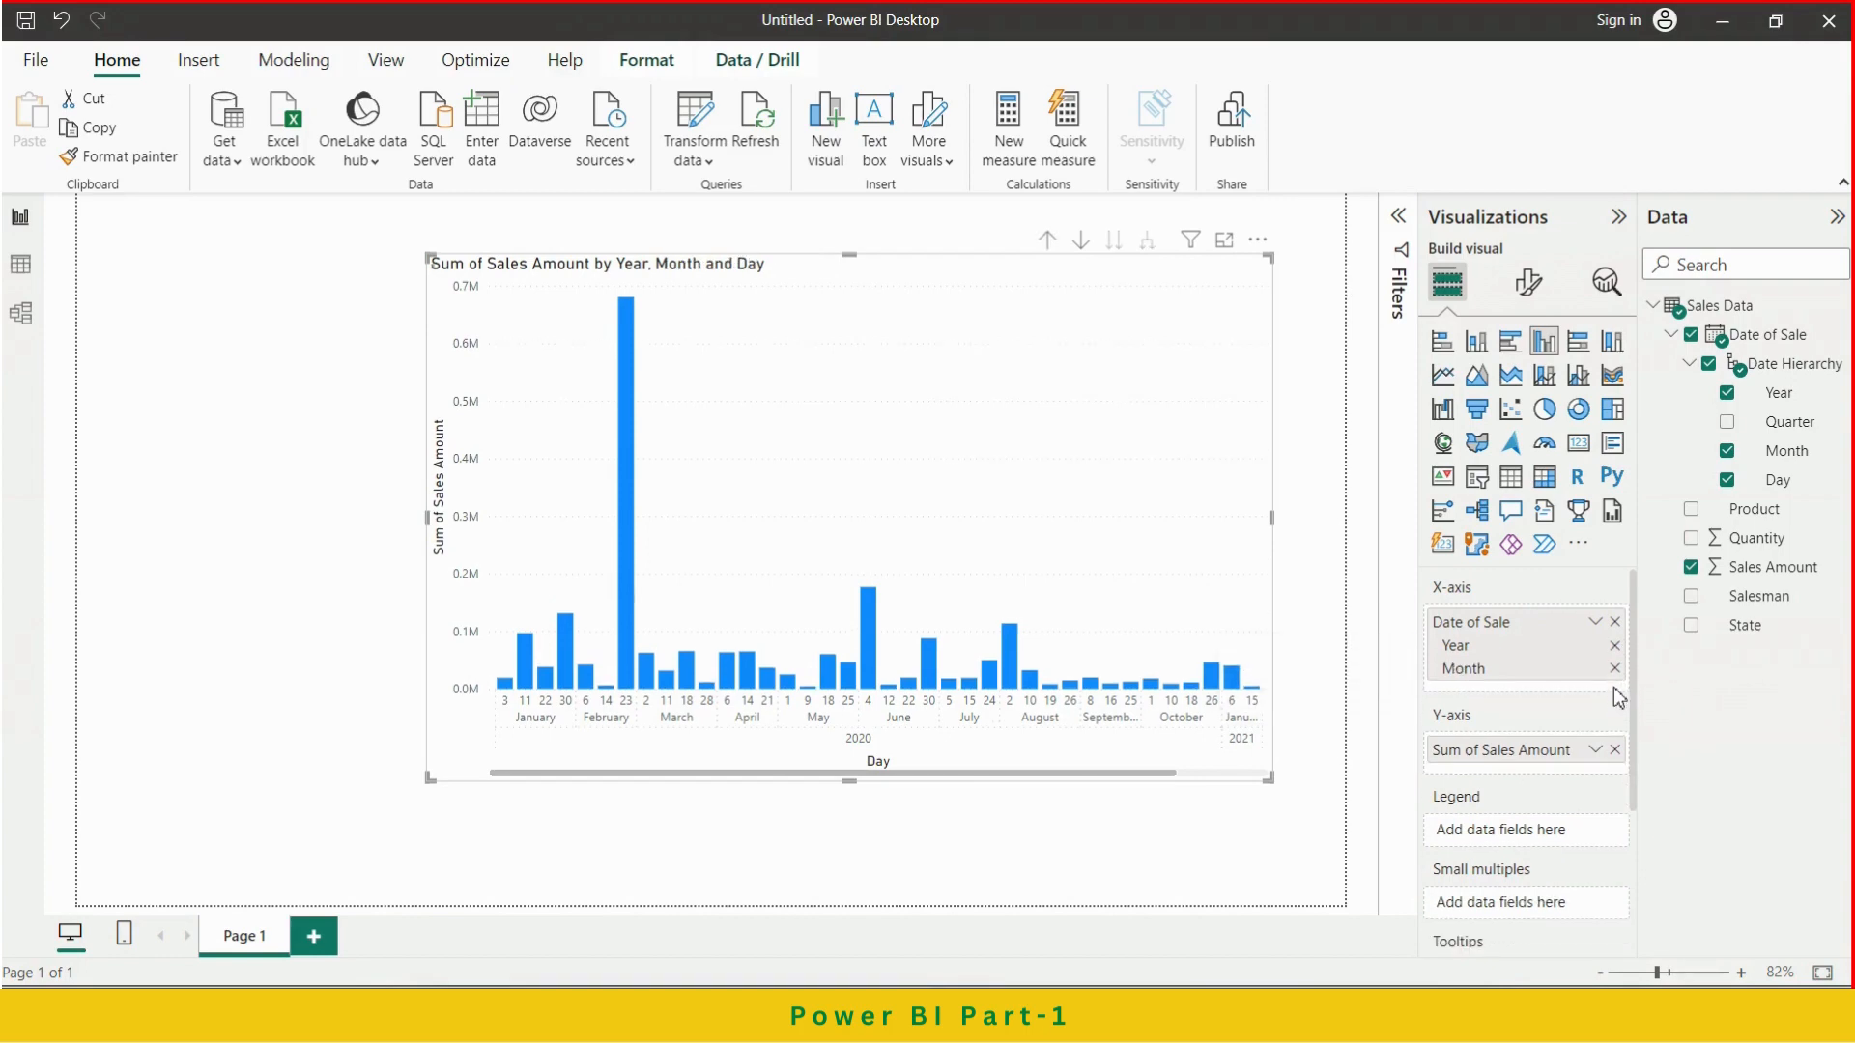
left_click(1615, 668)
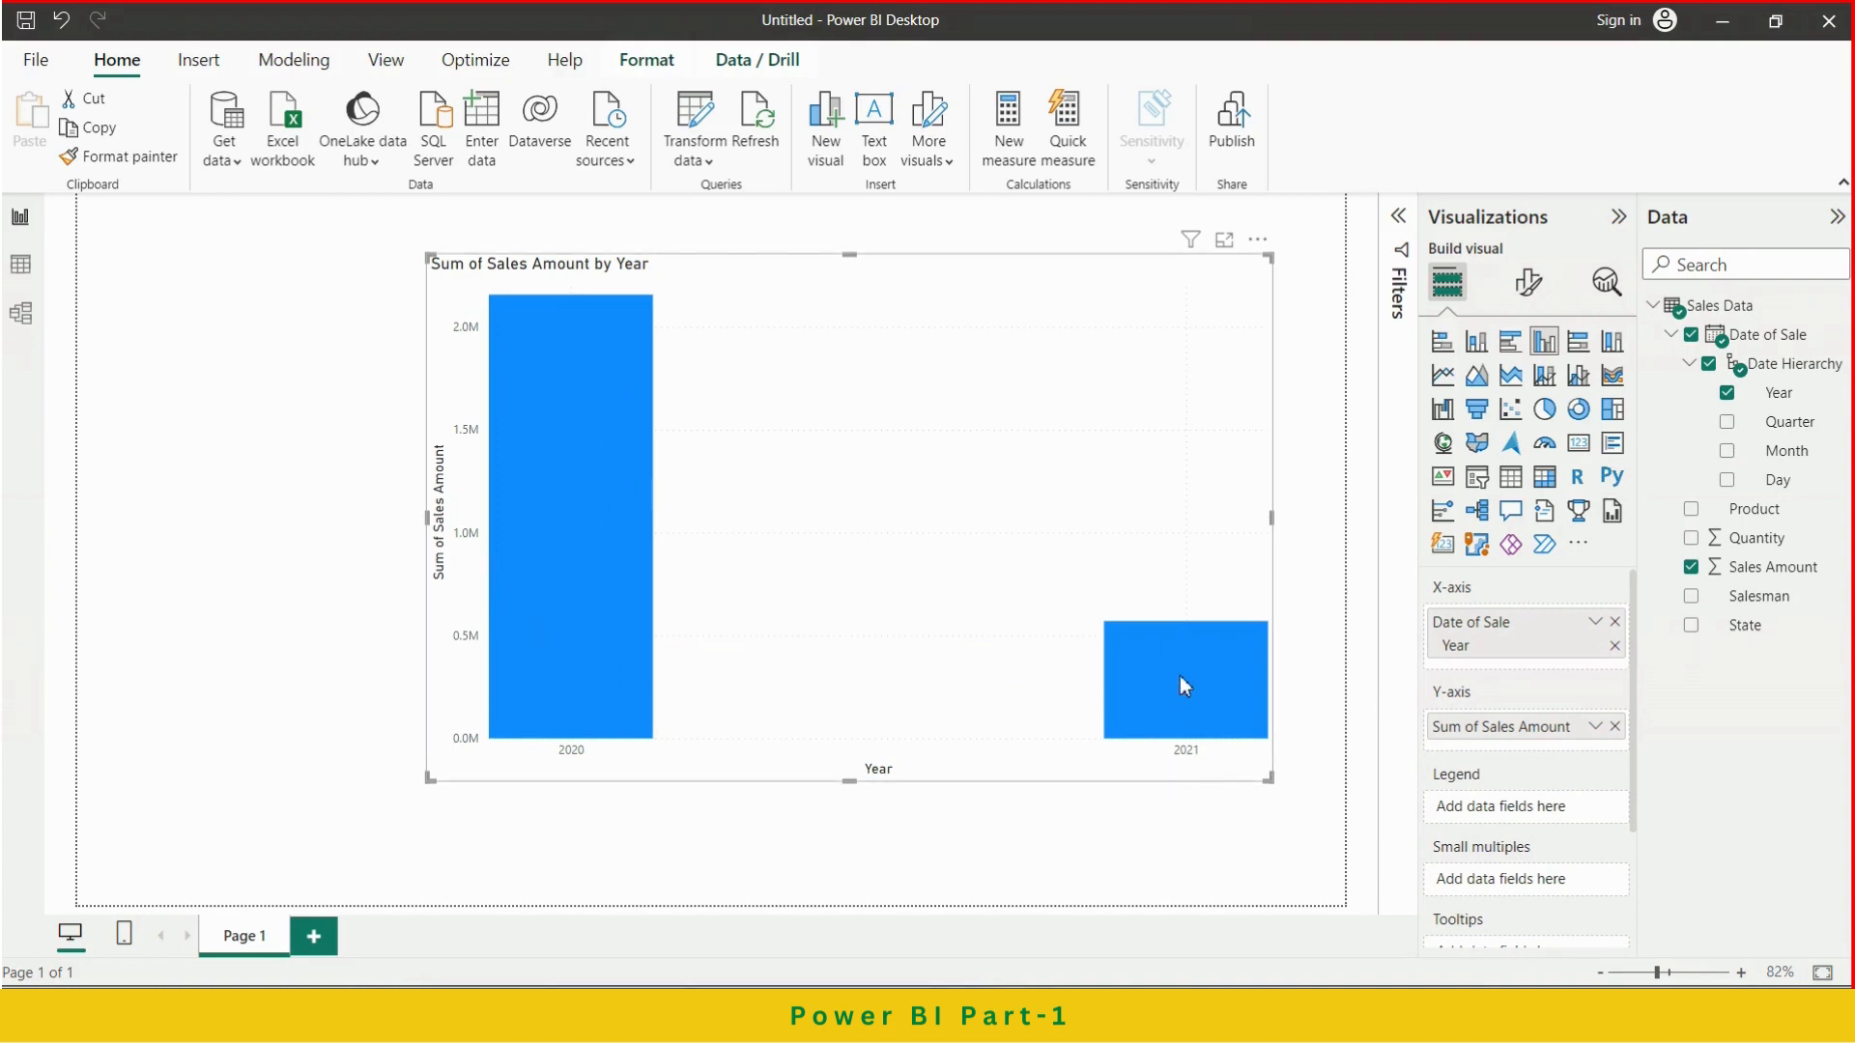
mouse_move(1180, 676)
Try Drill through on the yearly chart and remove Year from its X-axis
left_click(777, 62)
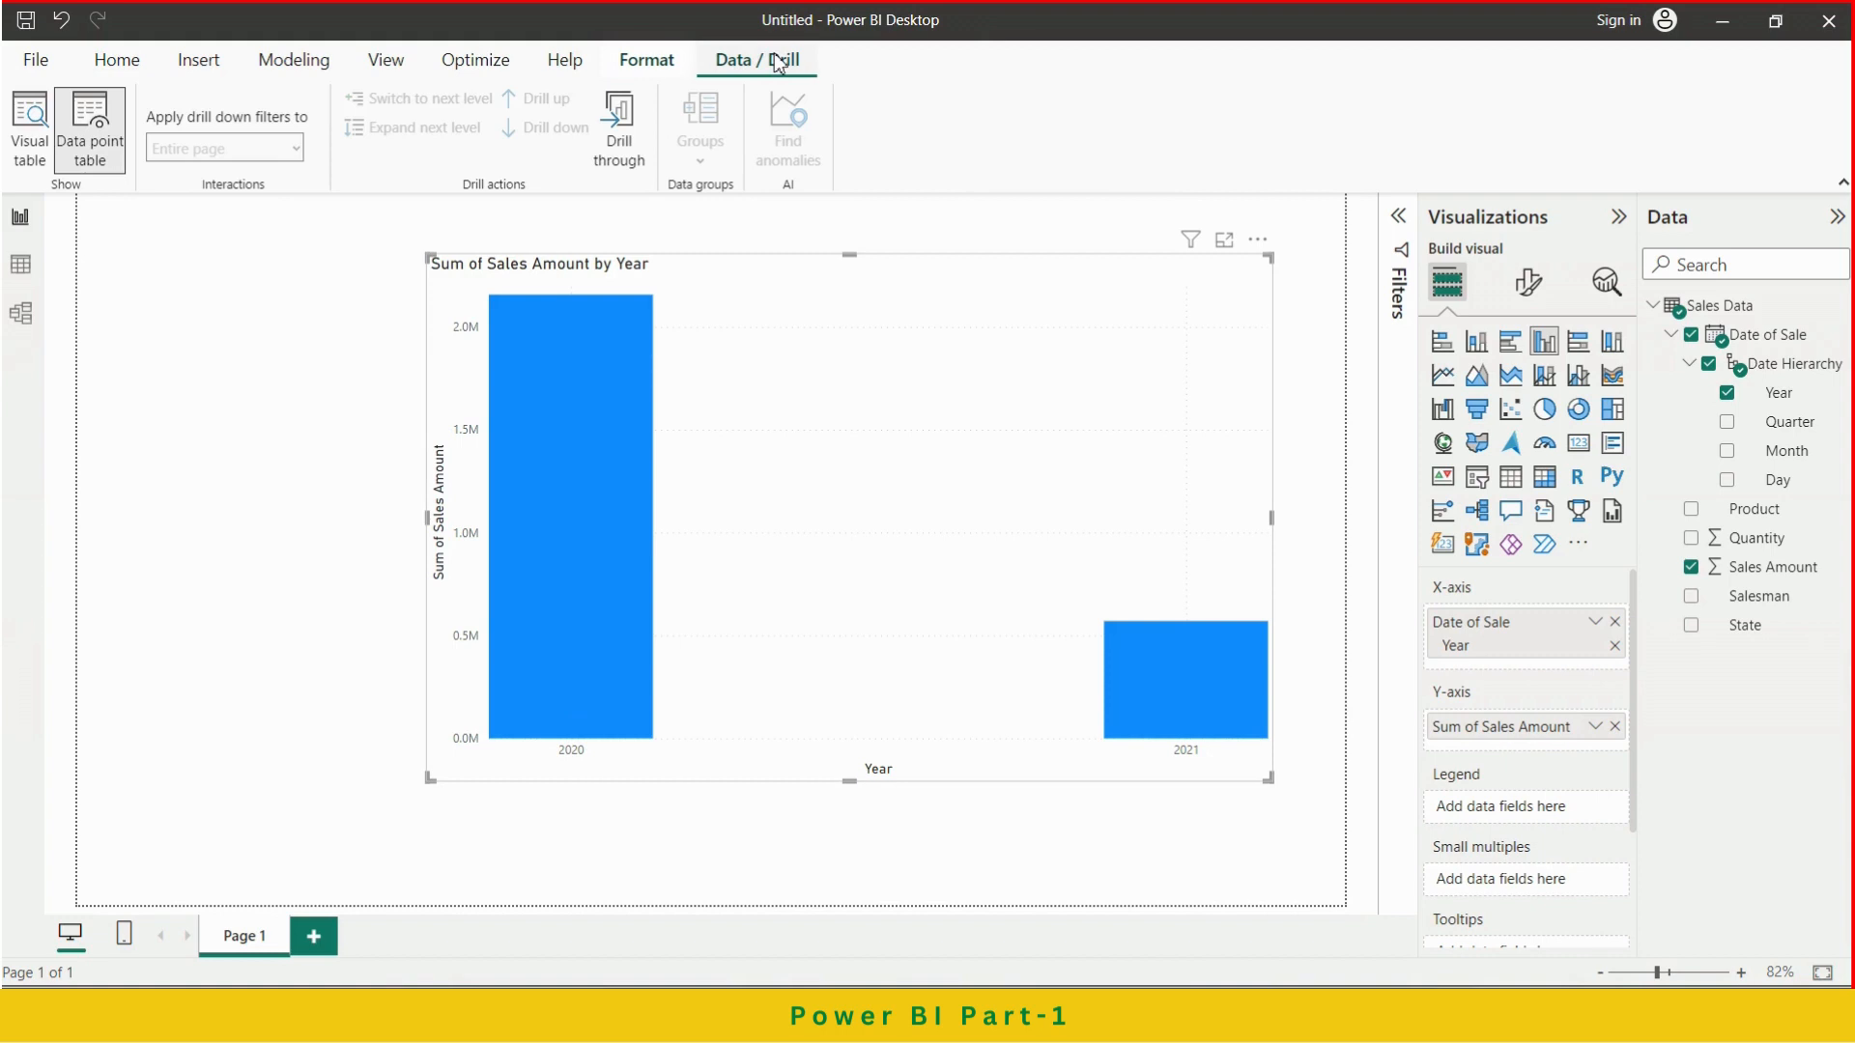
left_click(628, 135)
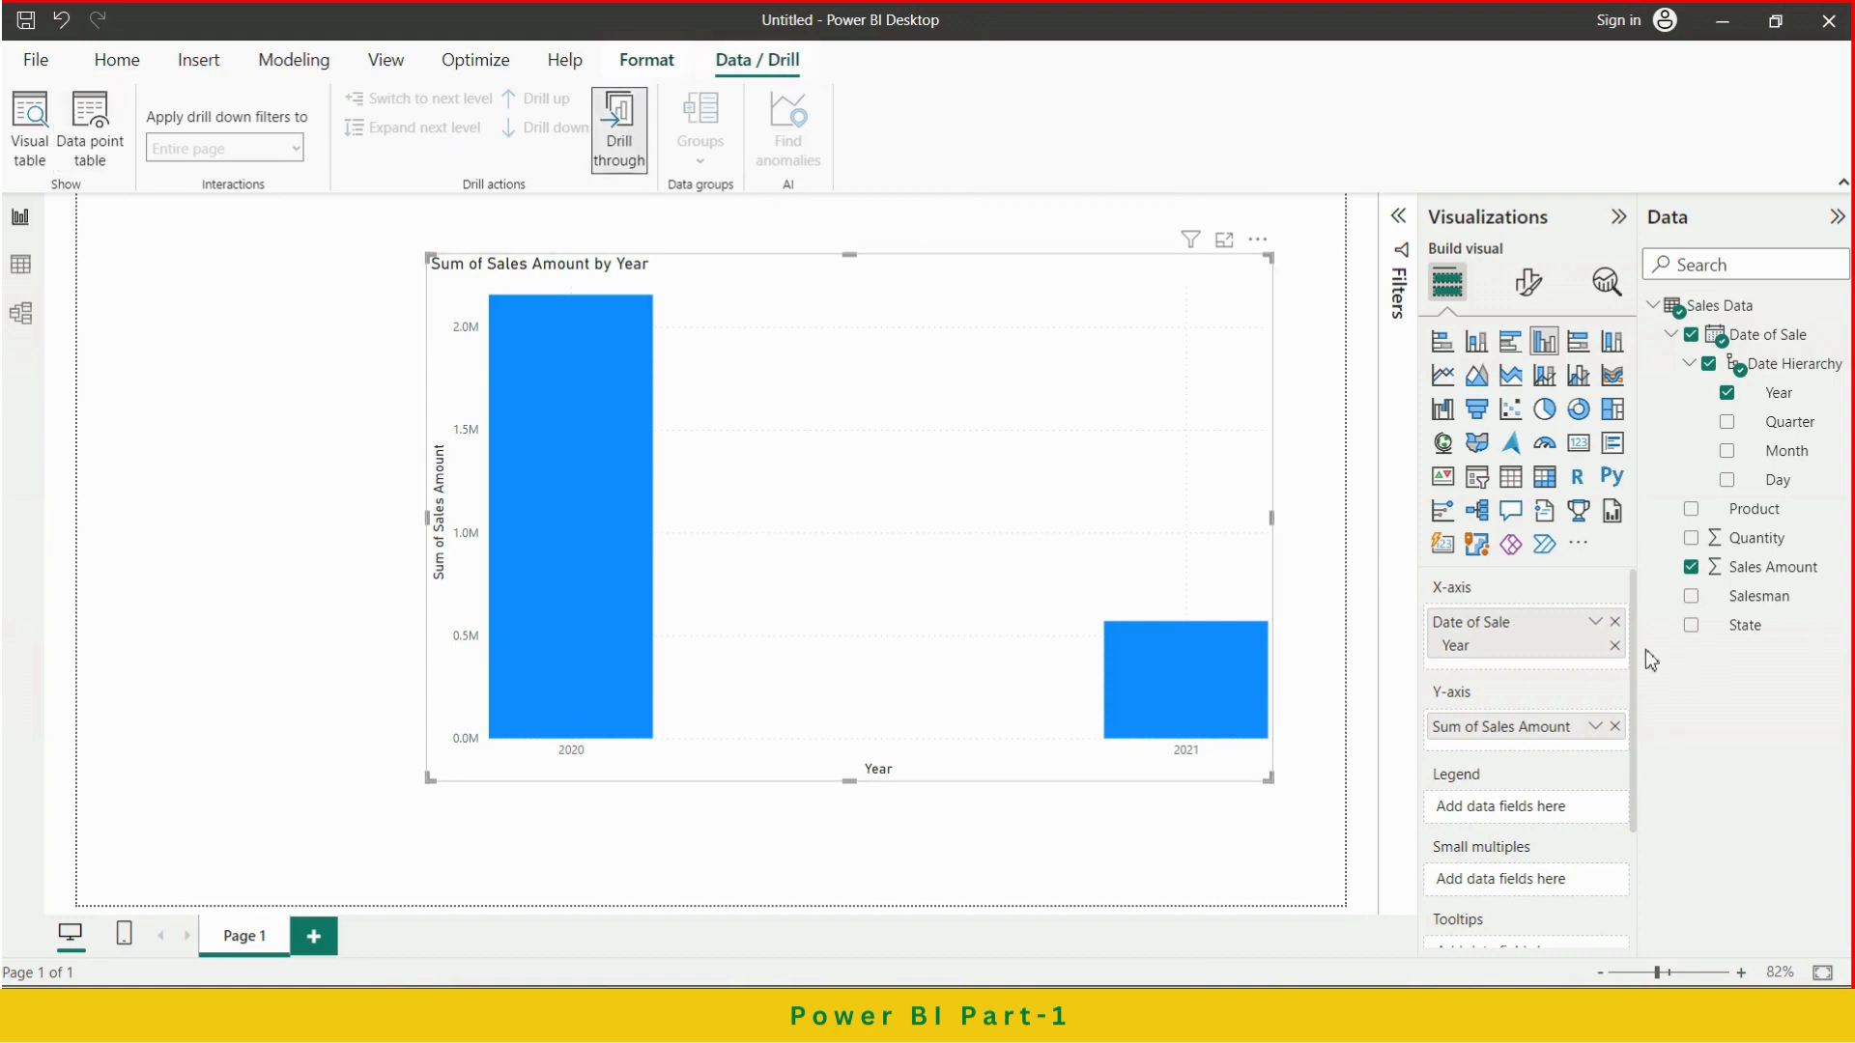
left_click(1615, 646)
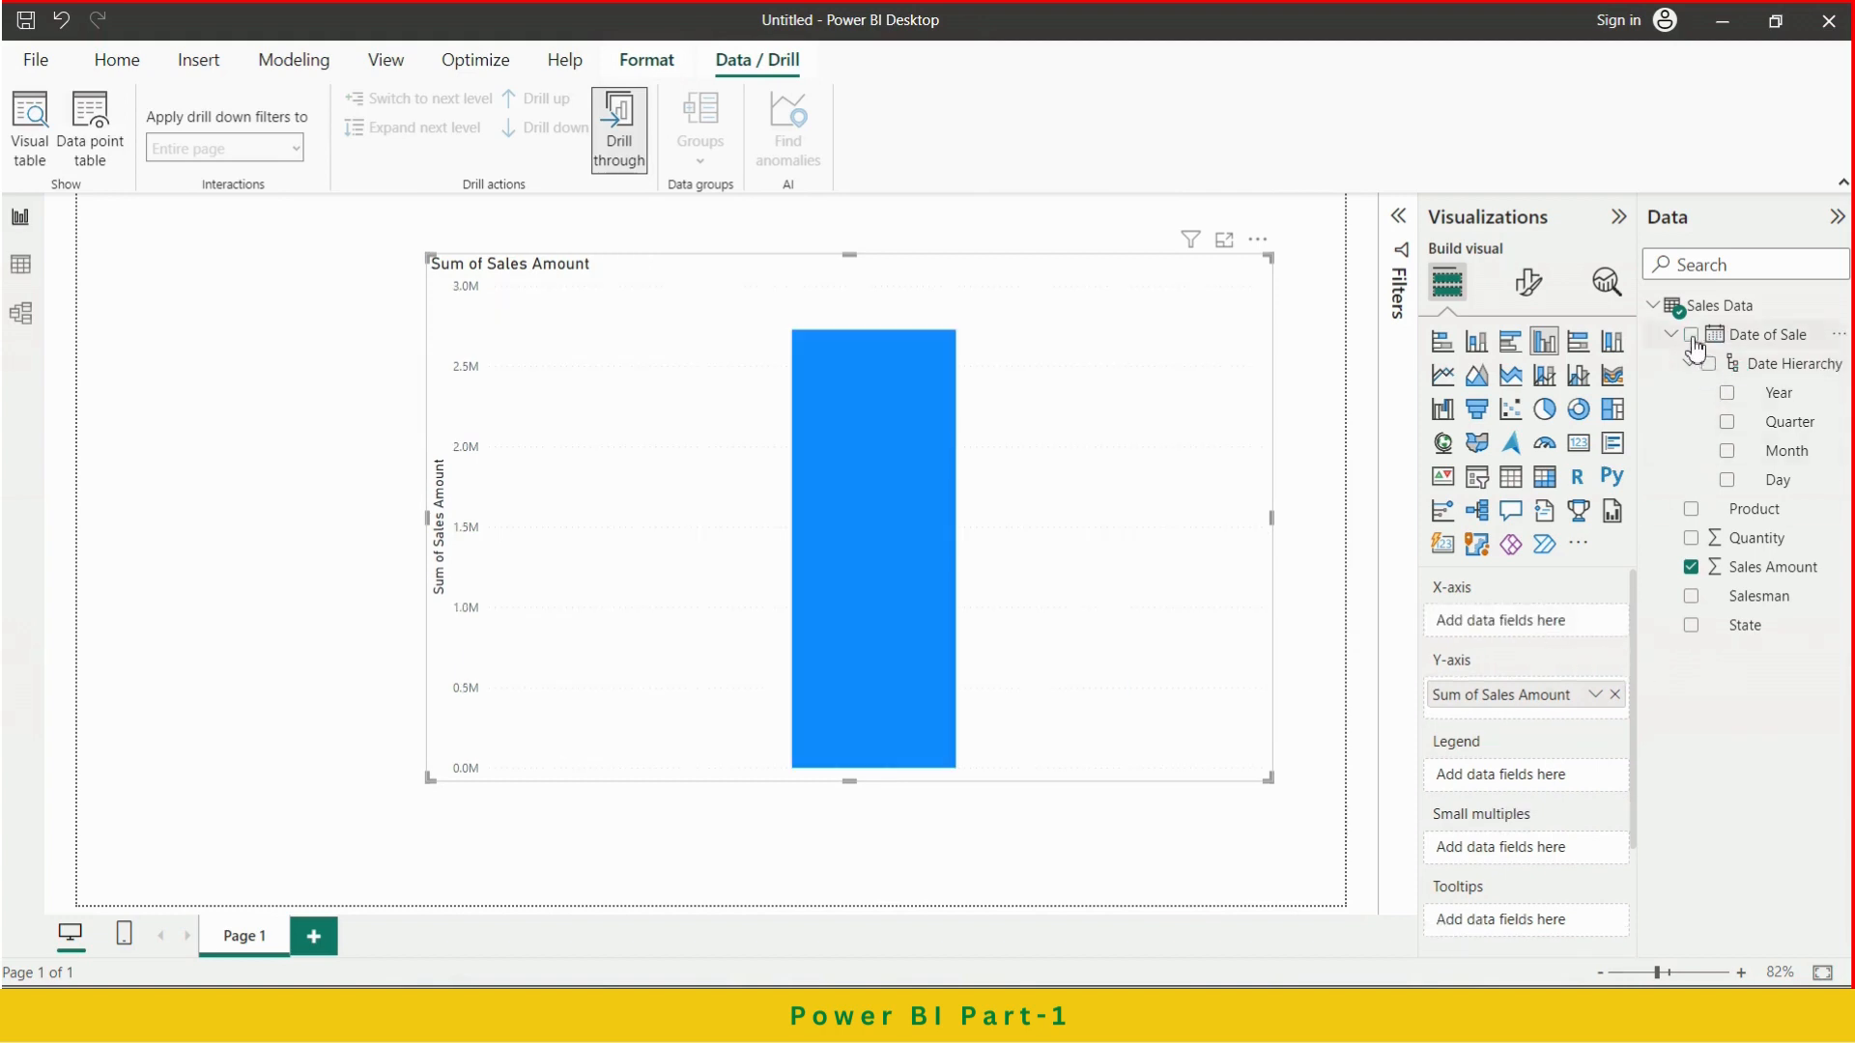
Add Date of Sale to the X-axis again and deselect Quarter, Month and Day in the Date Hierarchy
left_click_drag(1697, 350, 1478, 634)
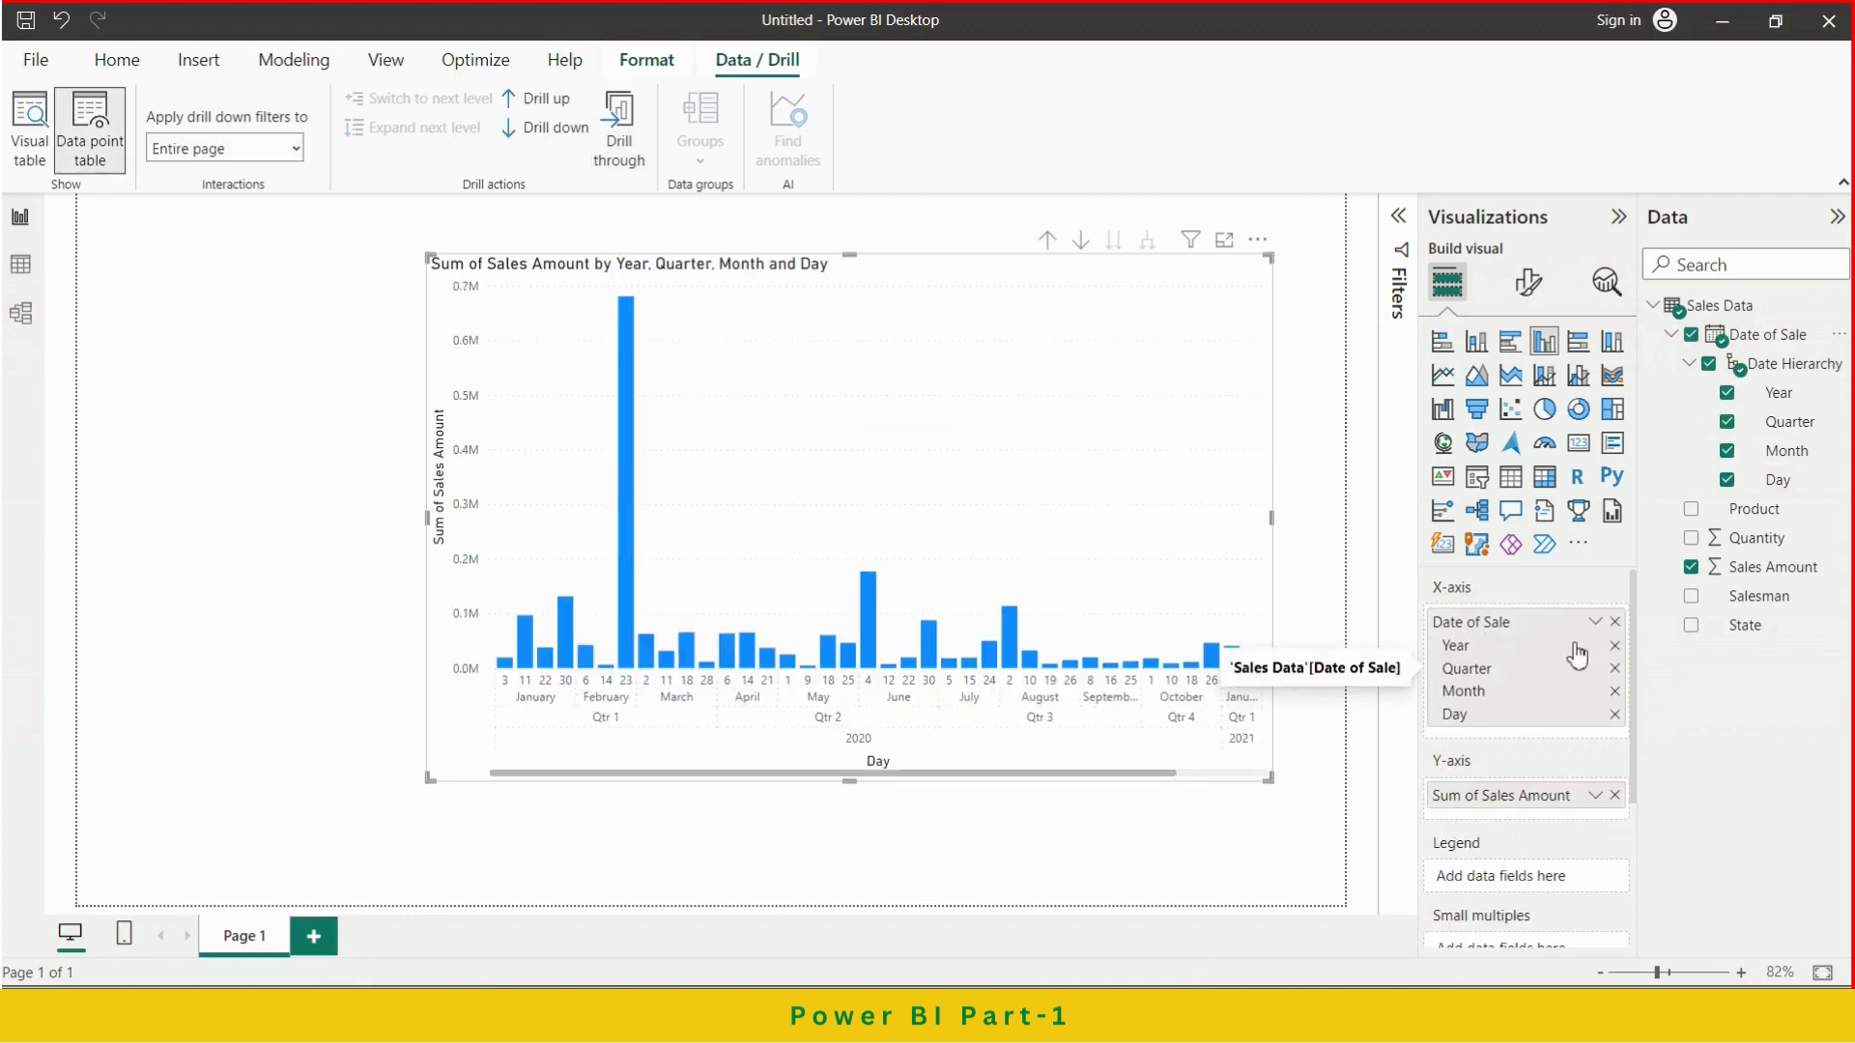
left_click(1734, 428)
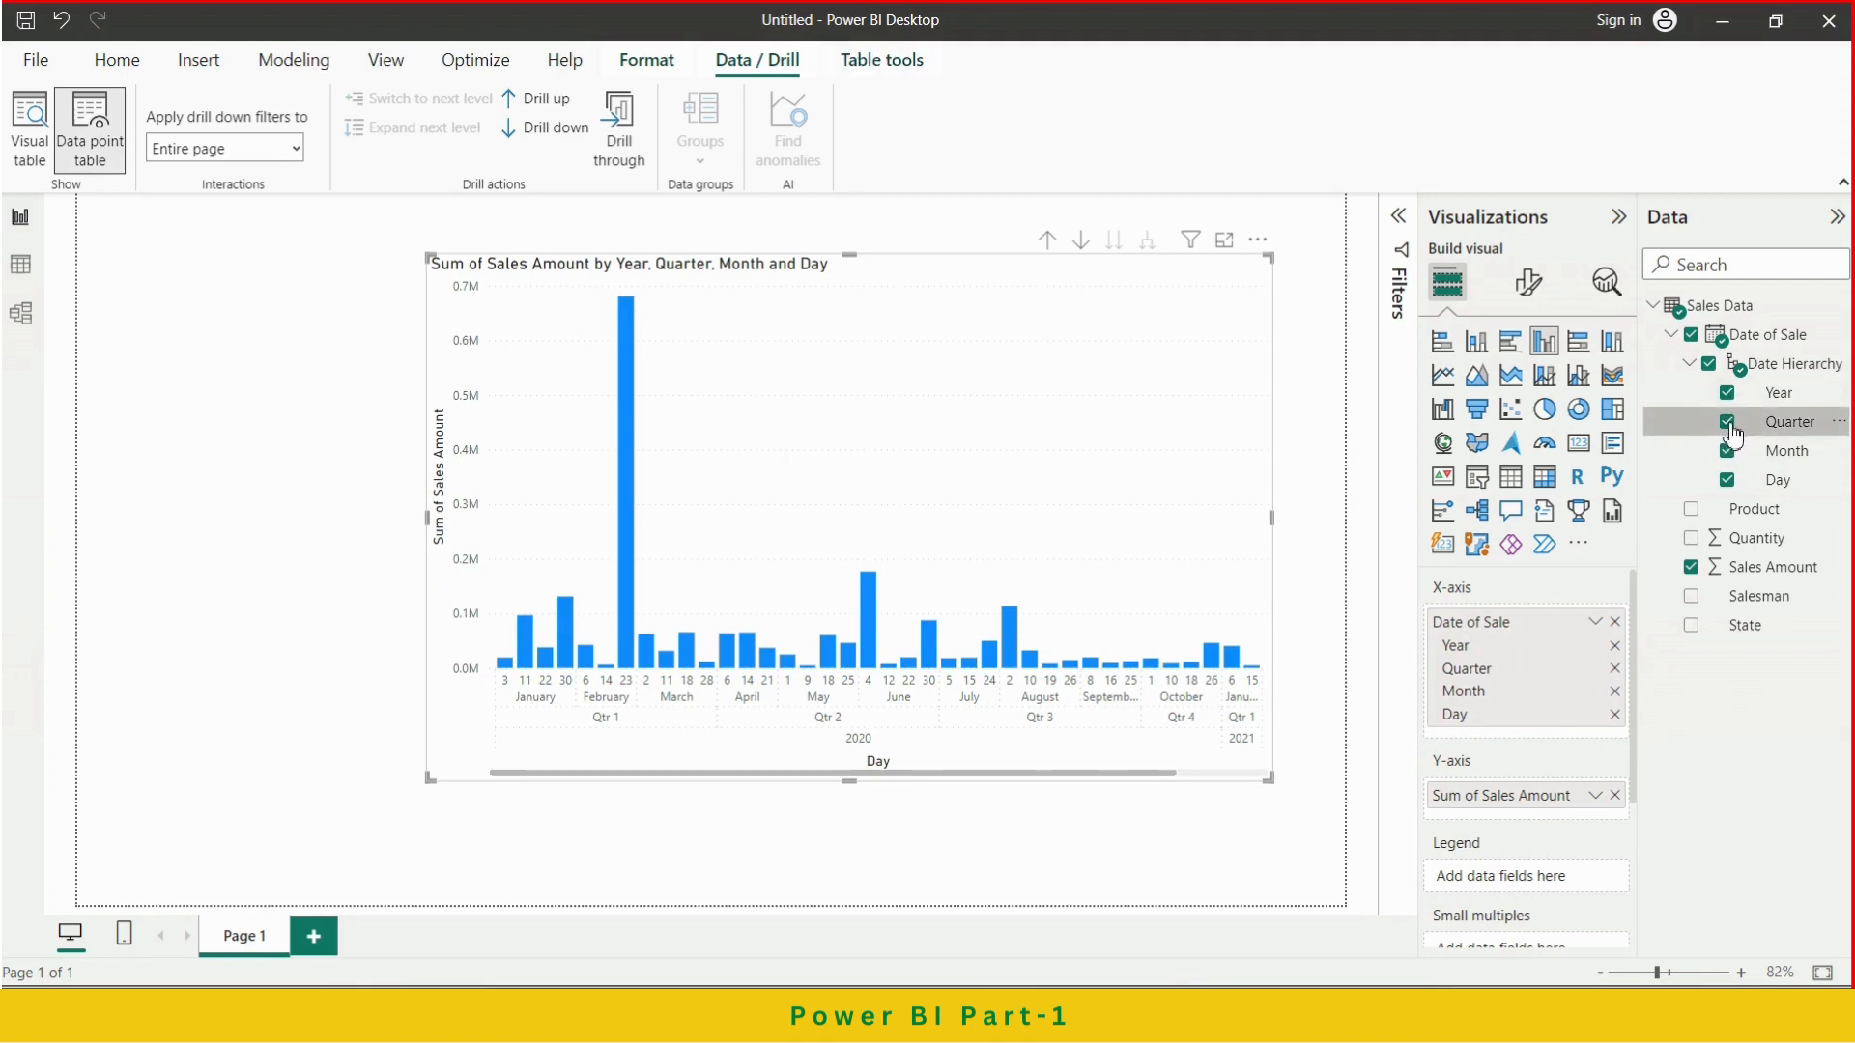
left_click(1729, 425)
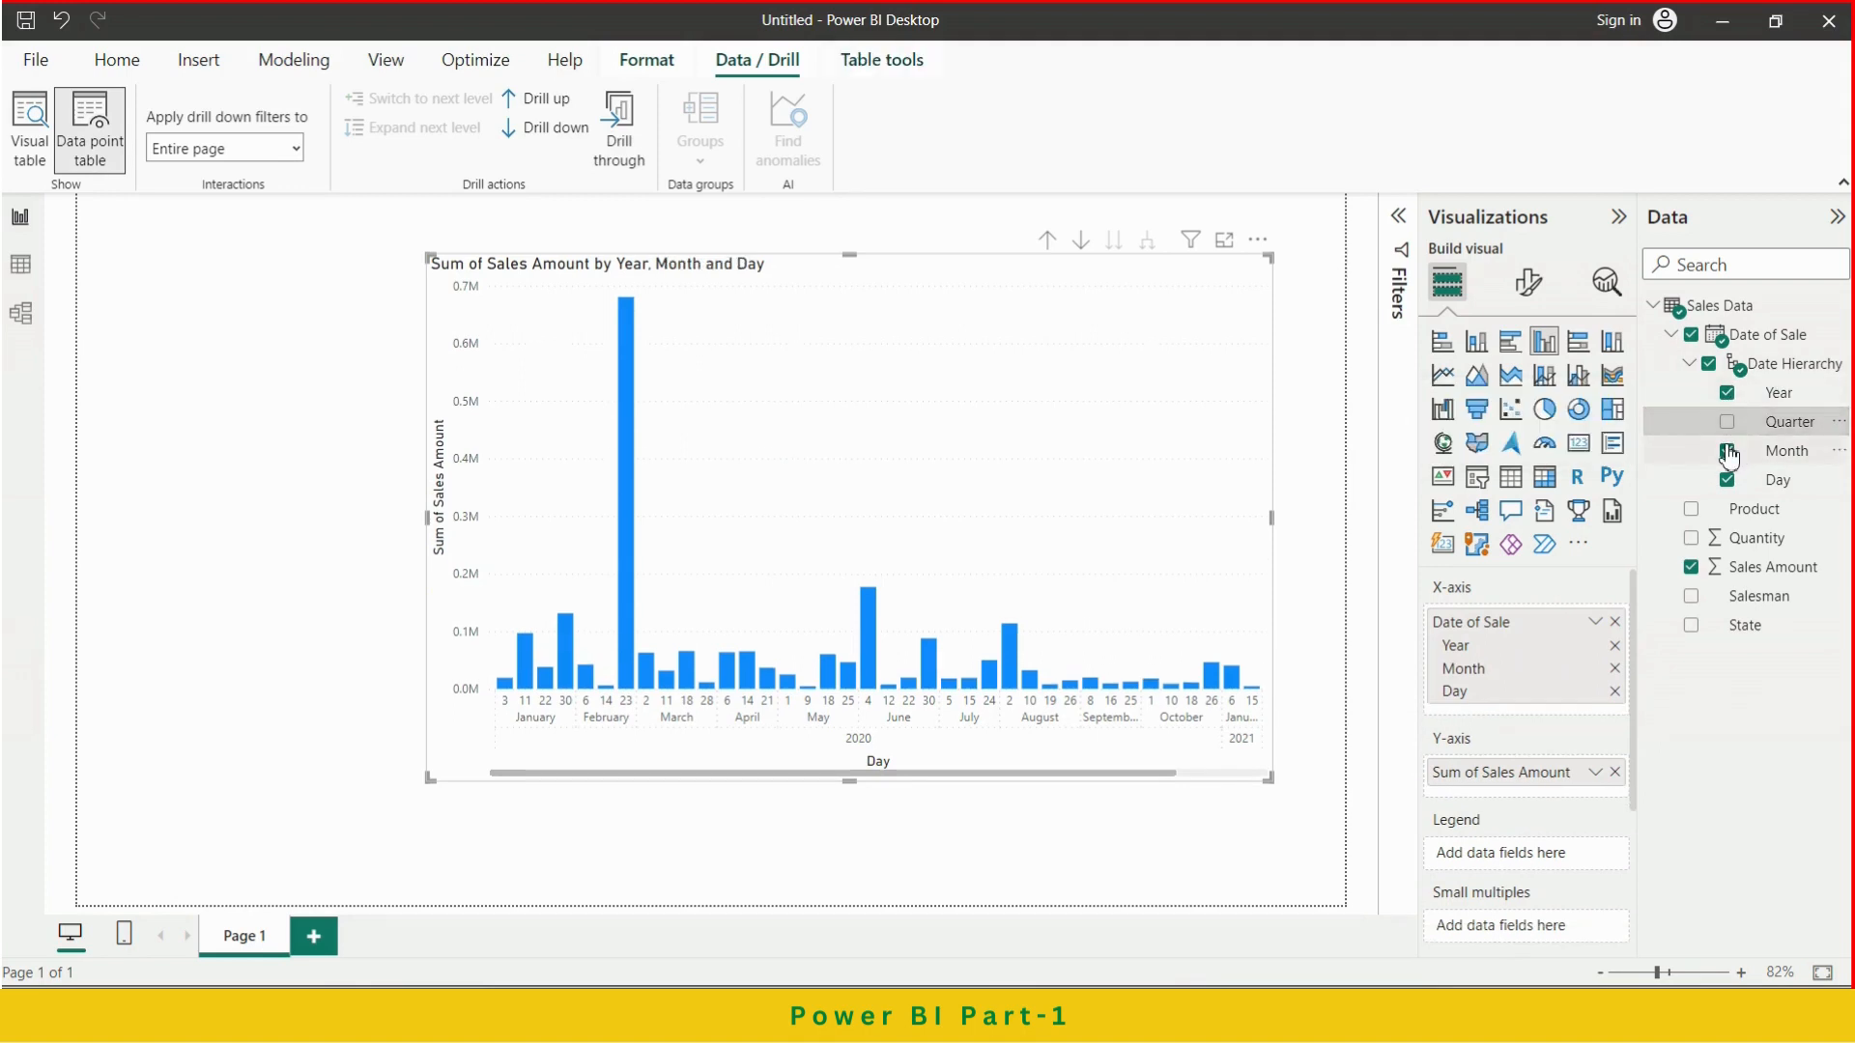
left_click(1728, 452)
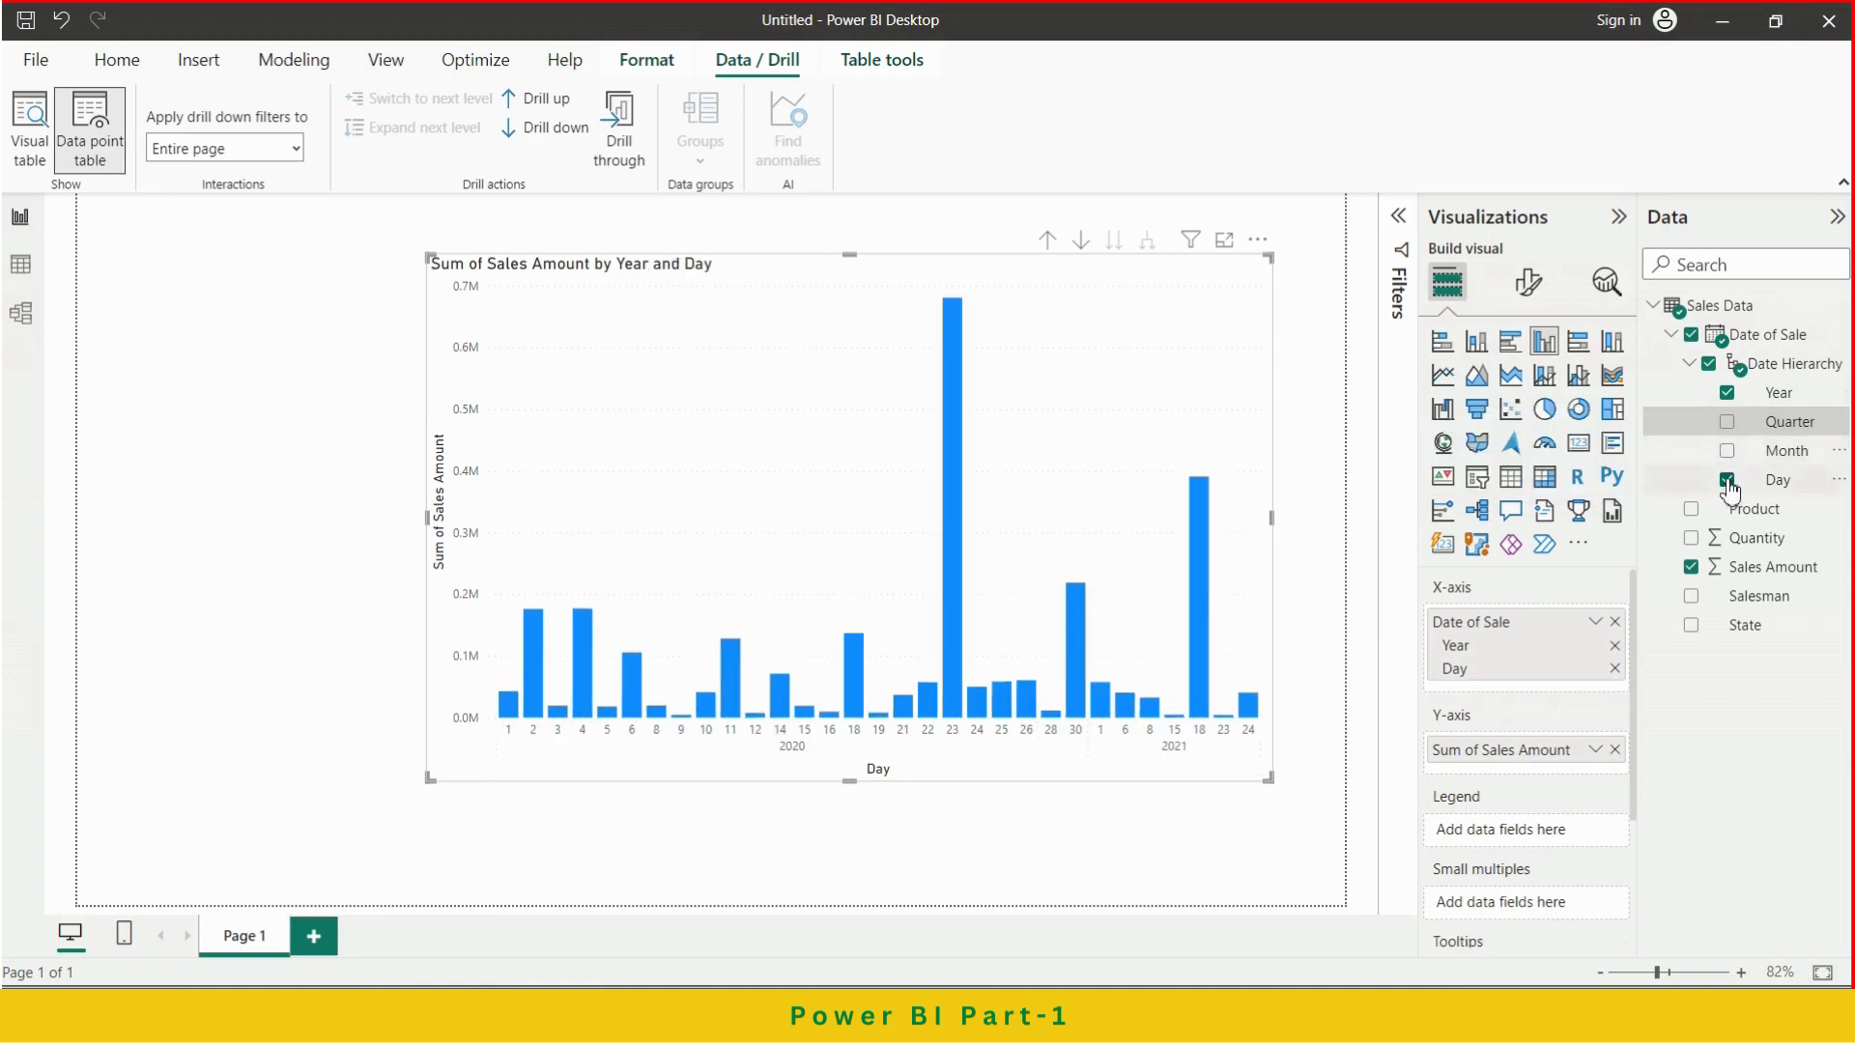
left_click(1728, 480)
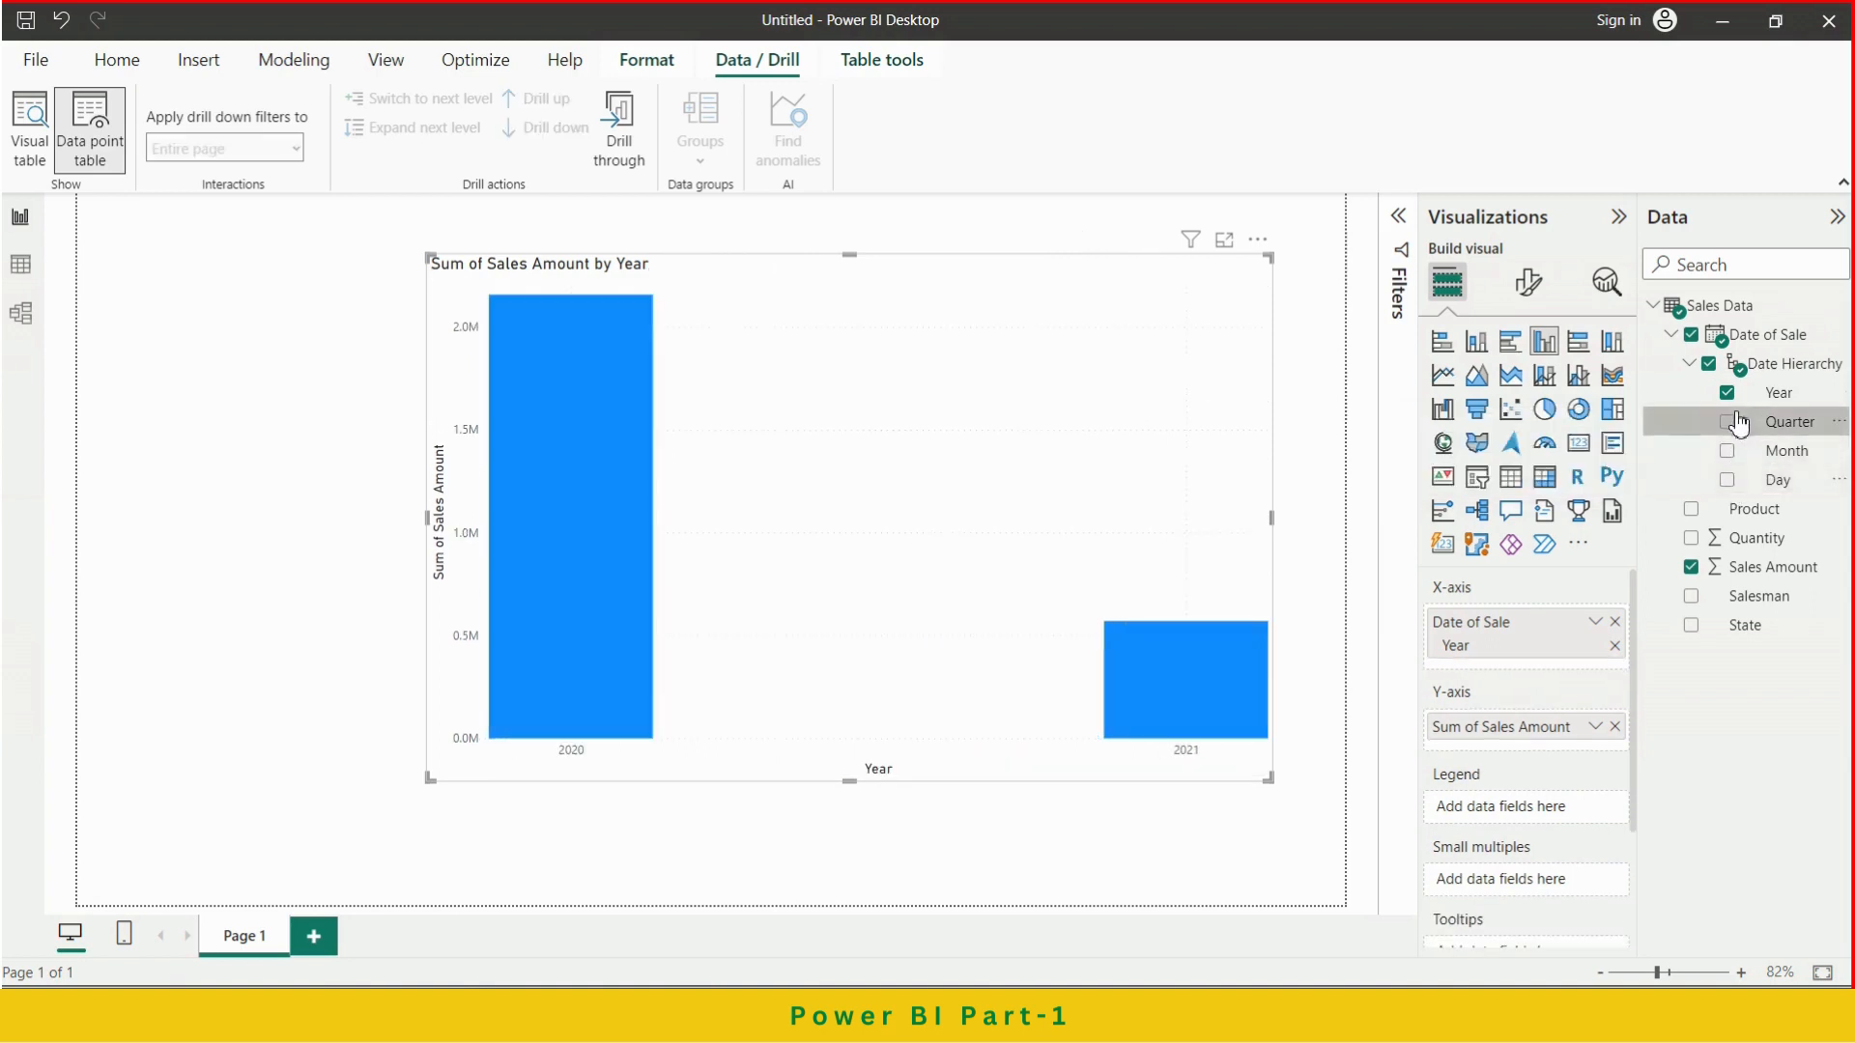
Restore Quarter, Month and Day from the Date Hierarchy to the X-axis and collapse the Date of Sale field
left_click(1727, 422)
left_click(1728, 452)
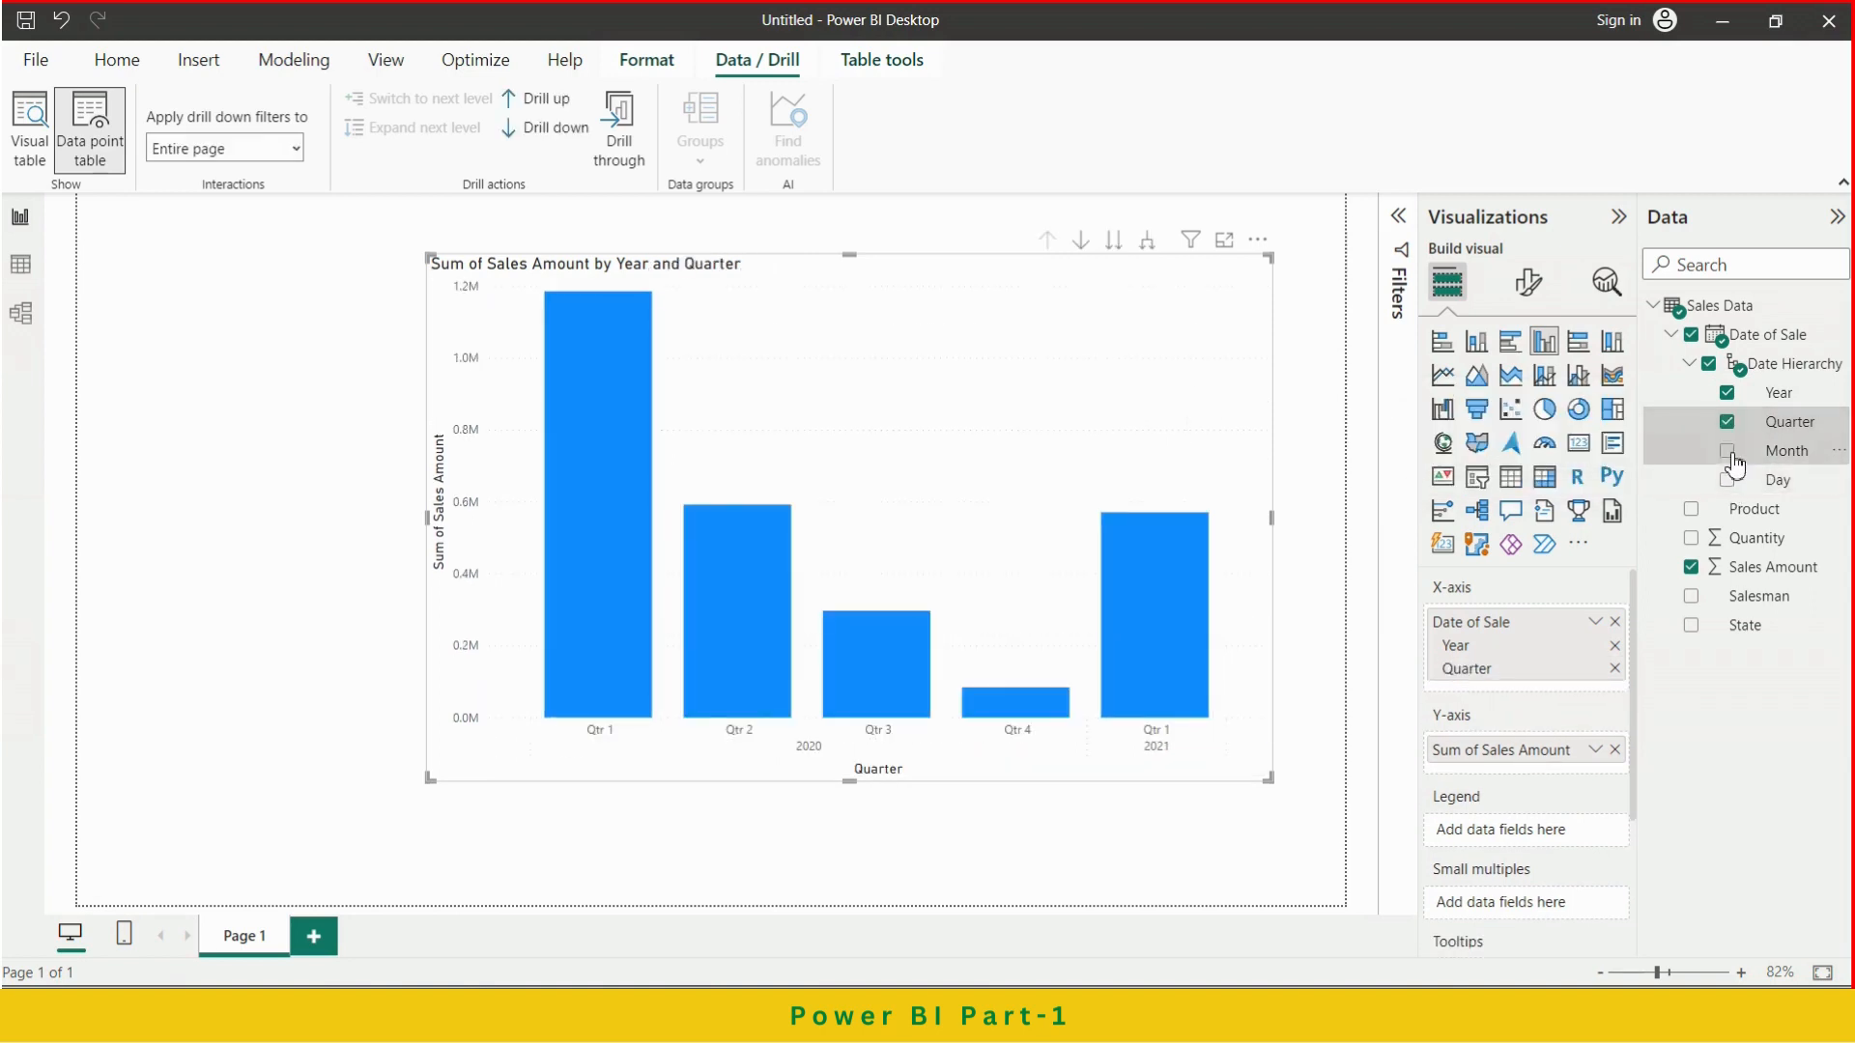
left_click(1728, 481)
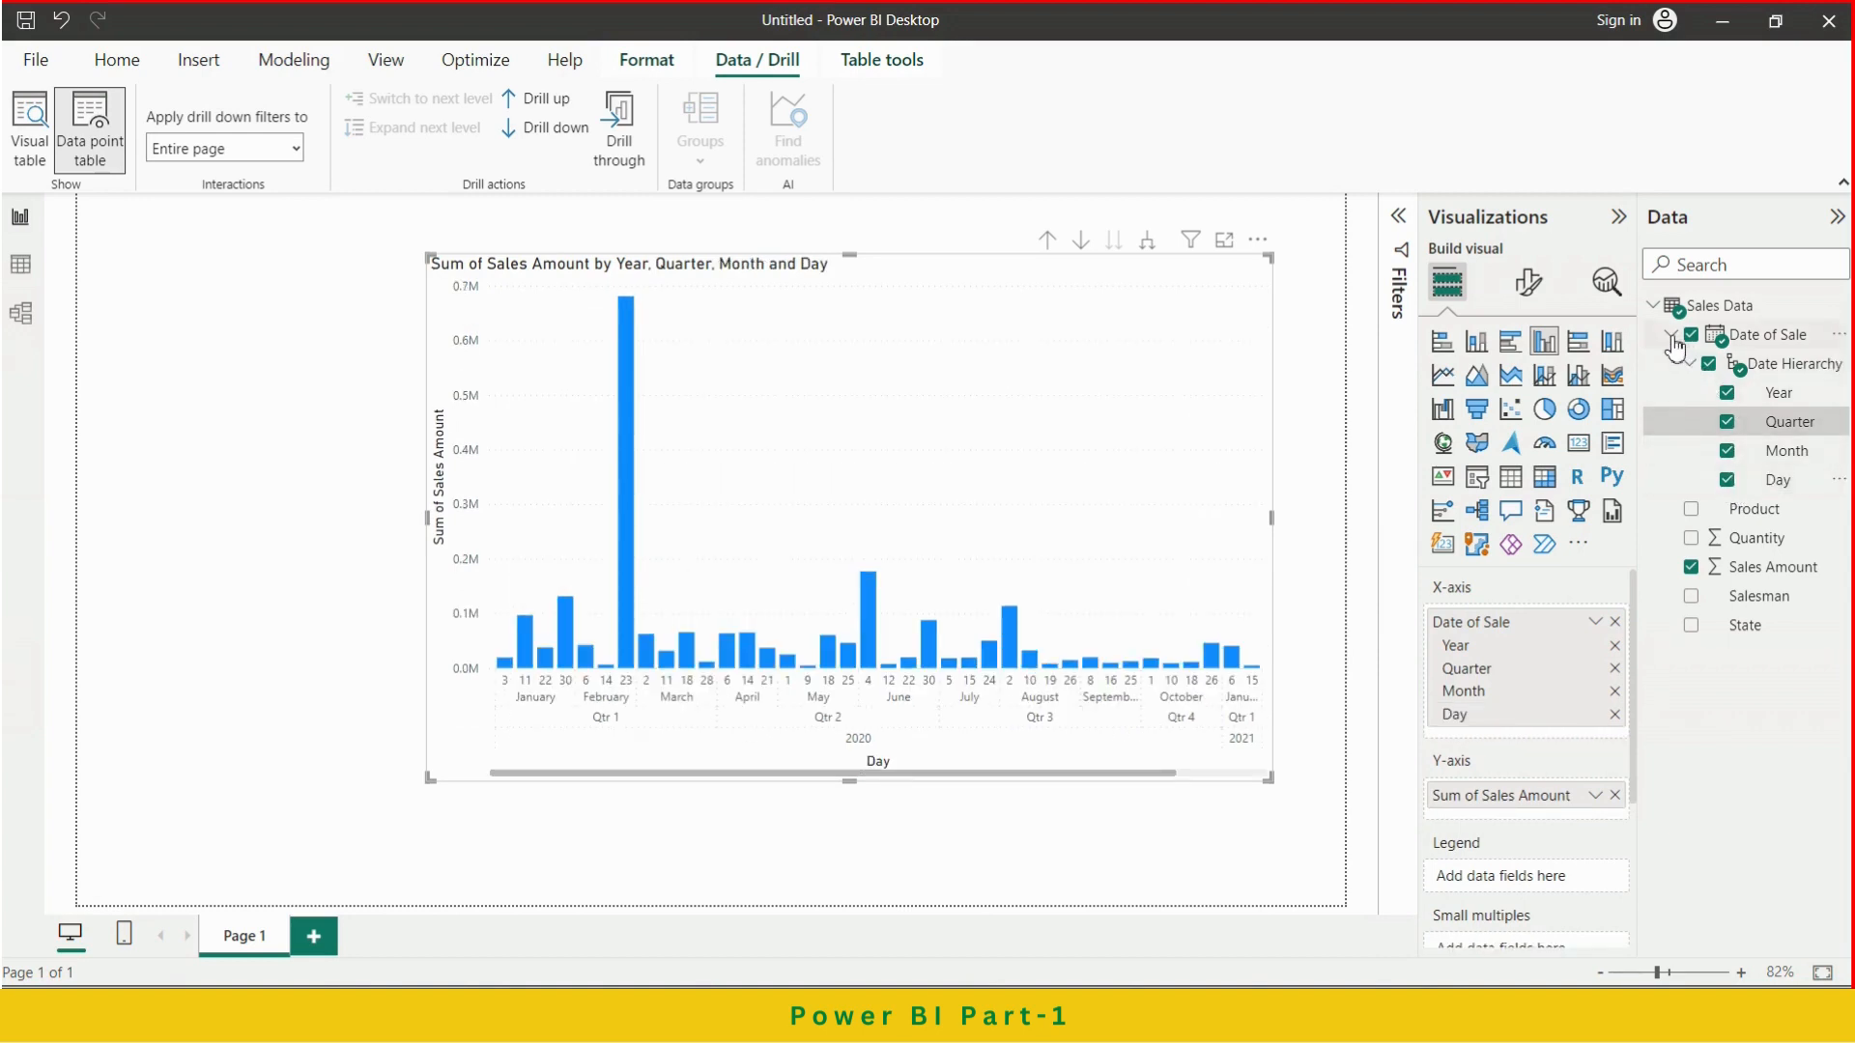
left_click(1671, 334)
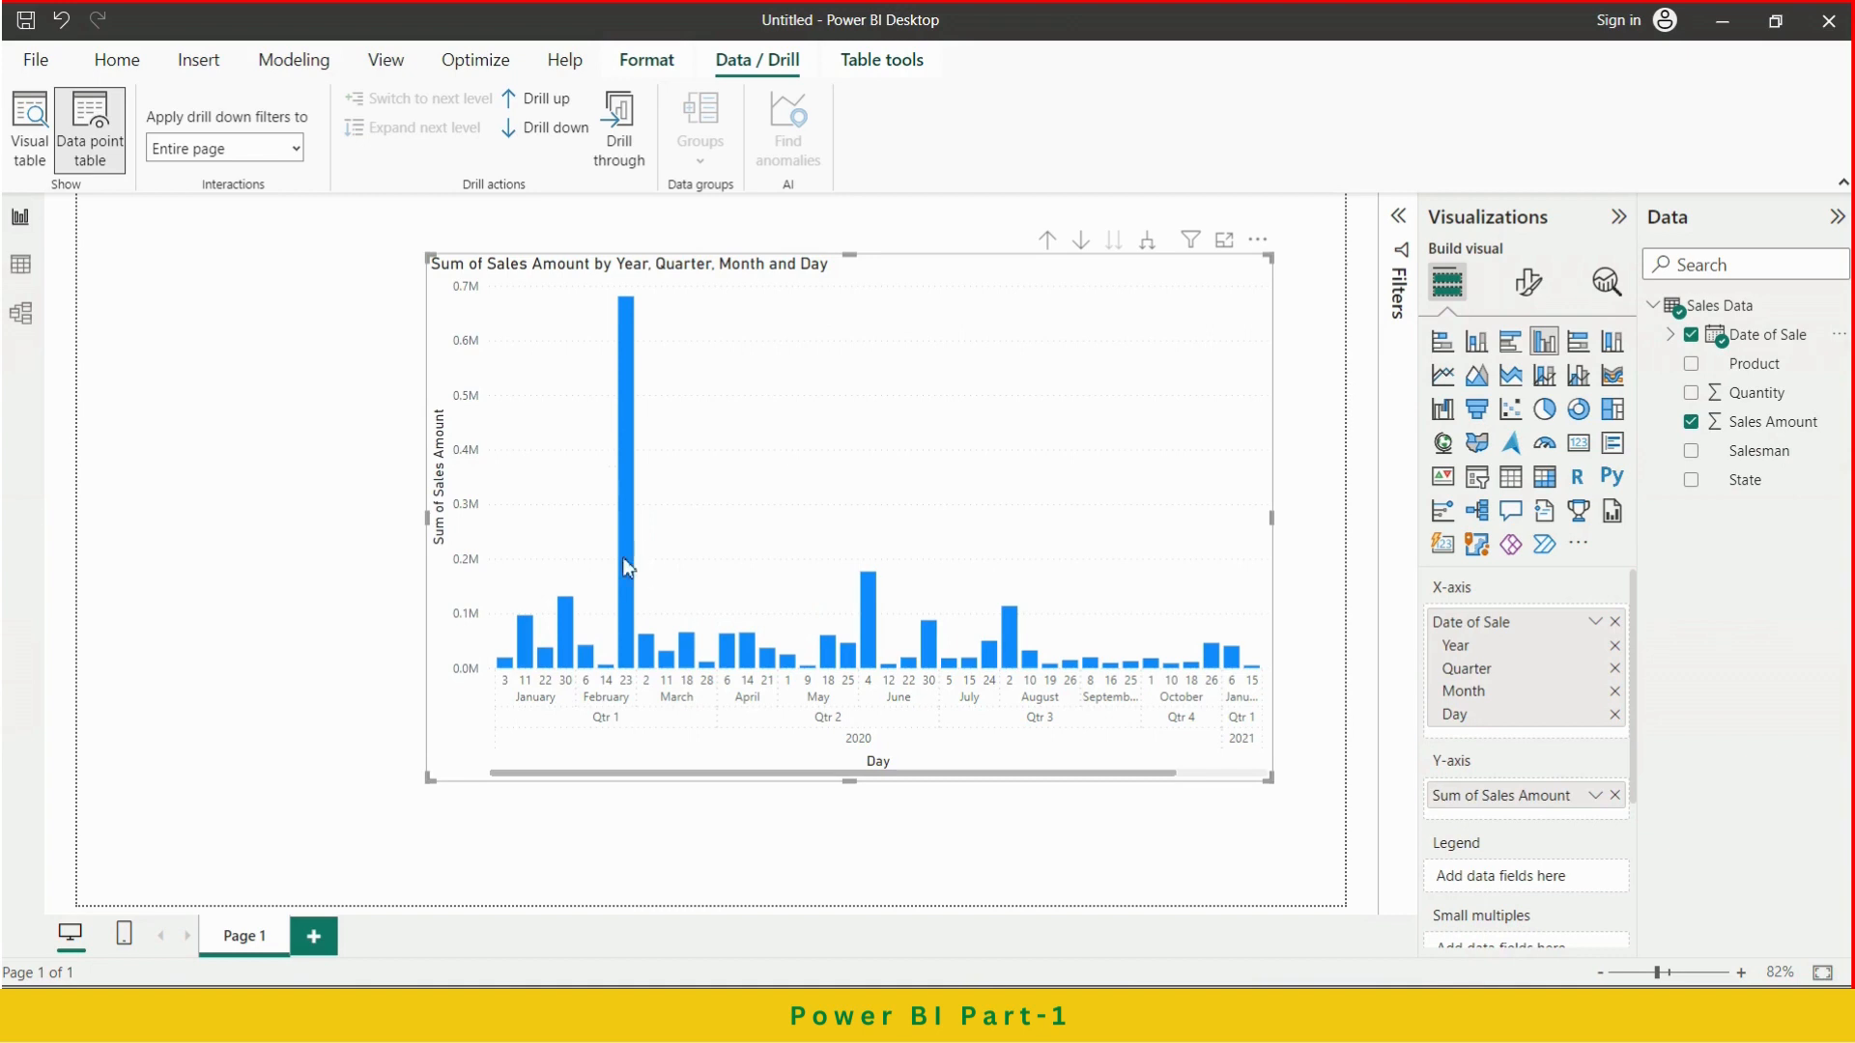
Drill the chart up from the Day level to the Year level
left_click(1048, 244)
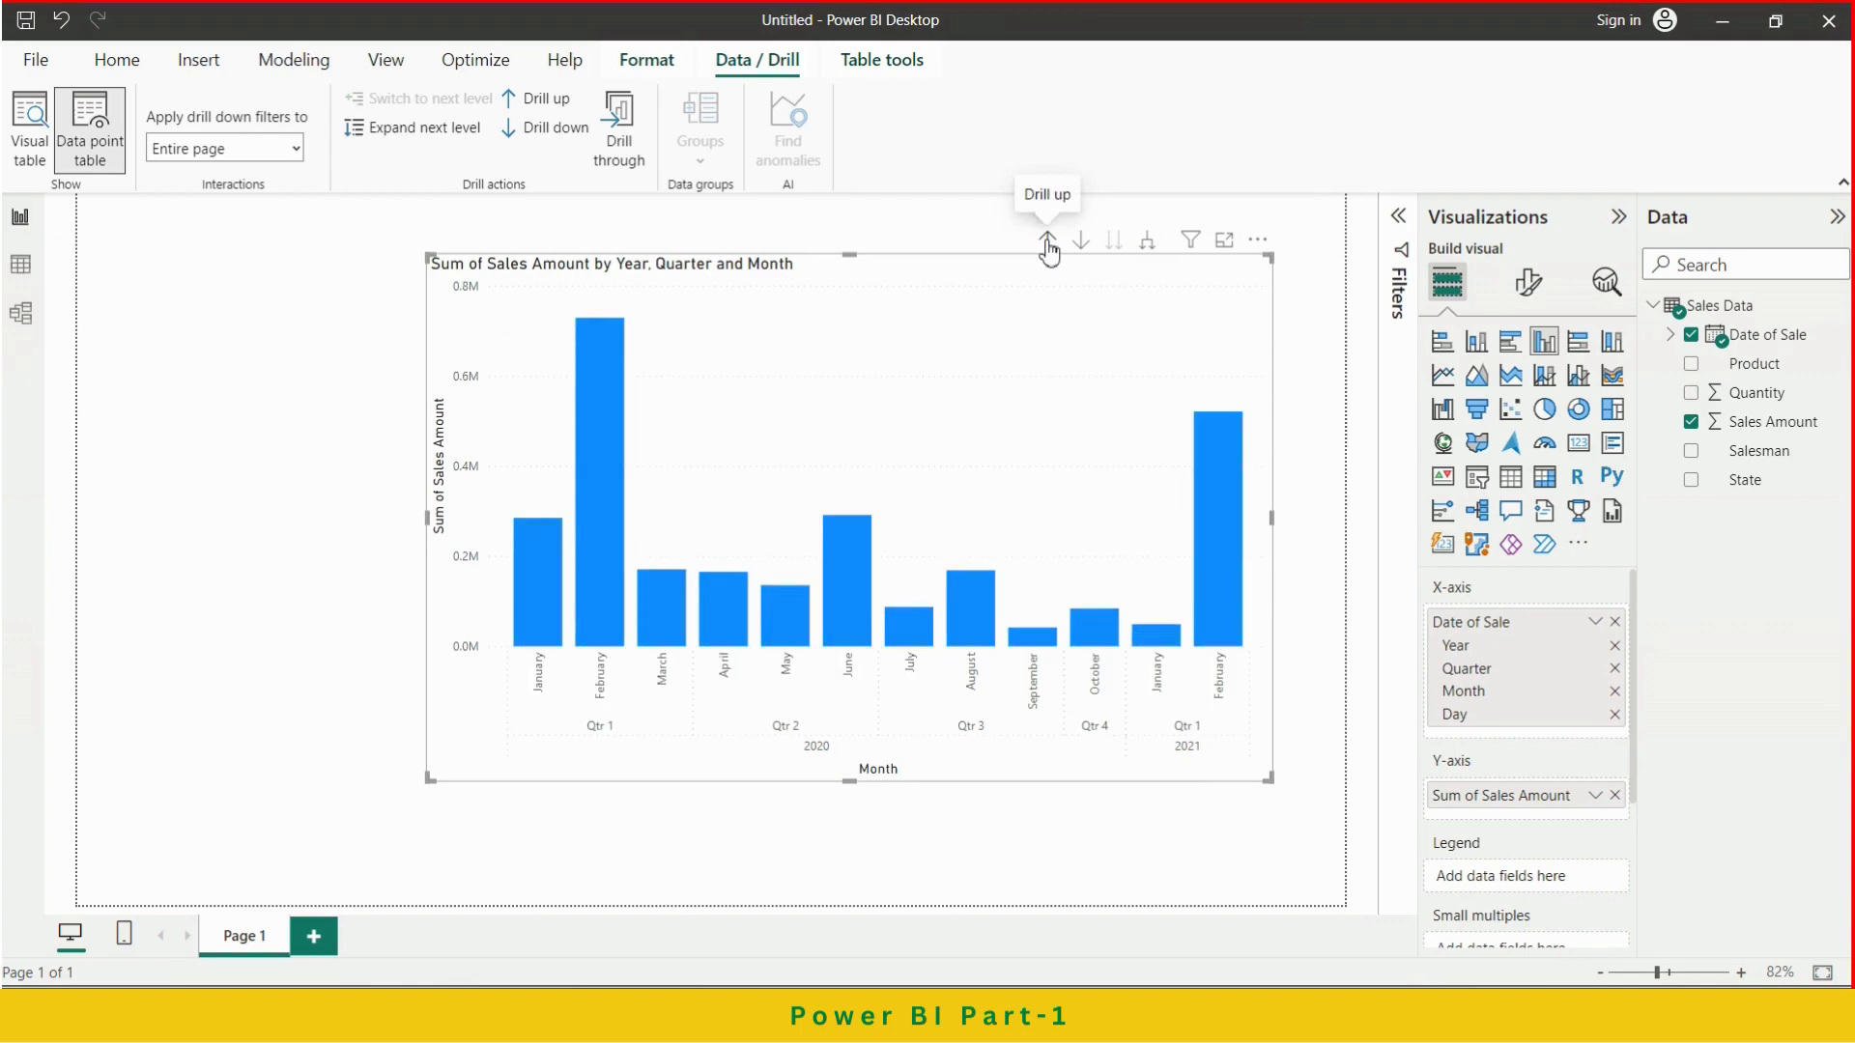
left_click(1049, 244)
left_click(1048, 243)
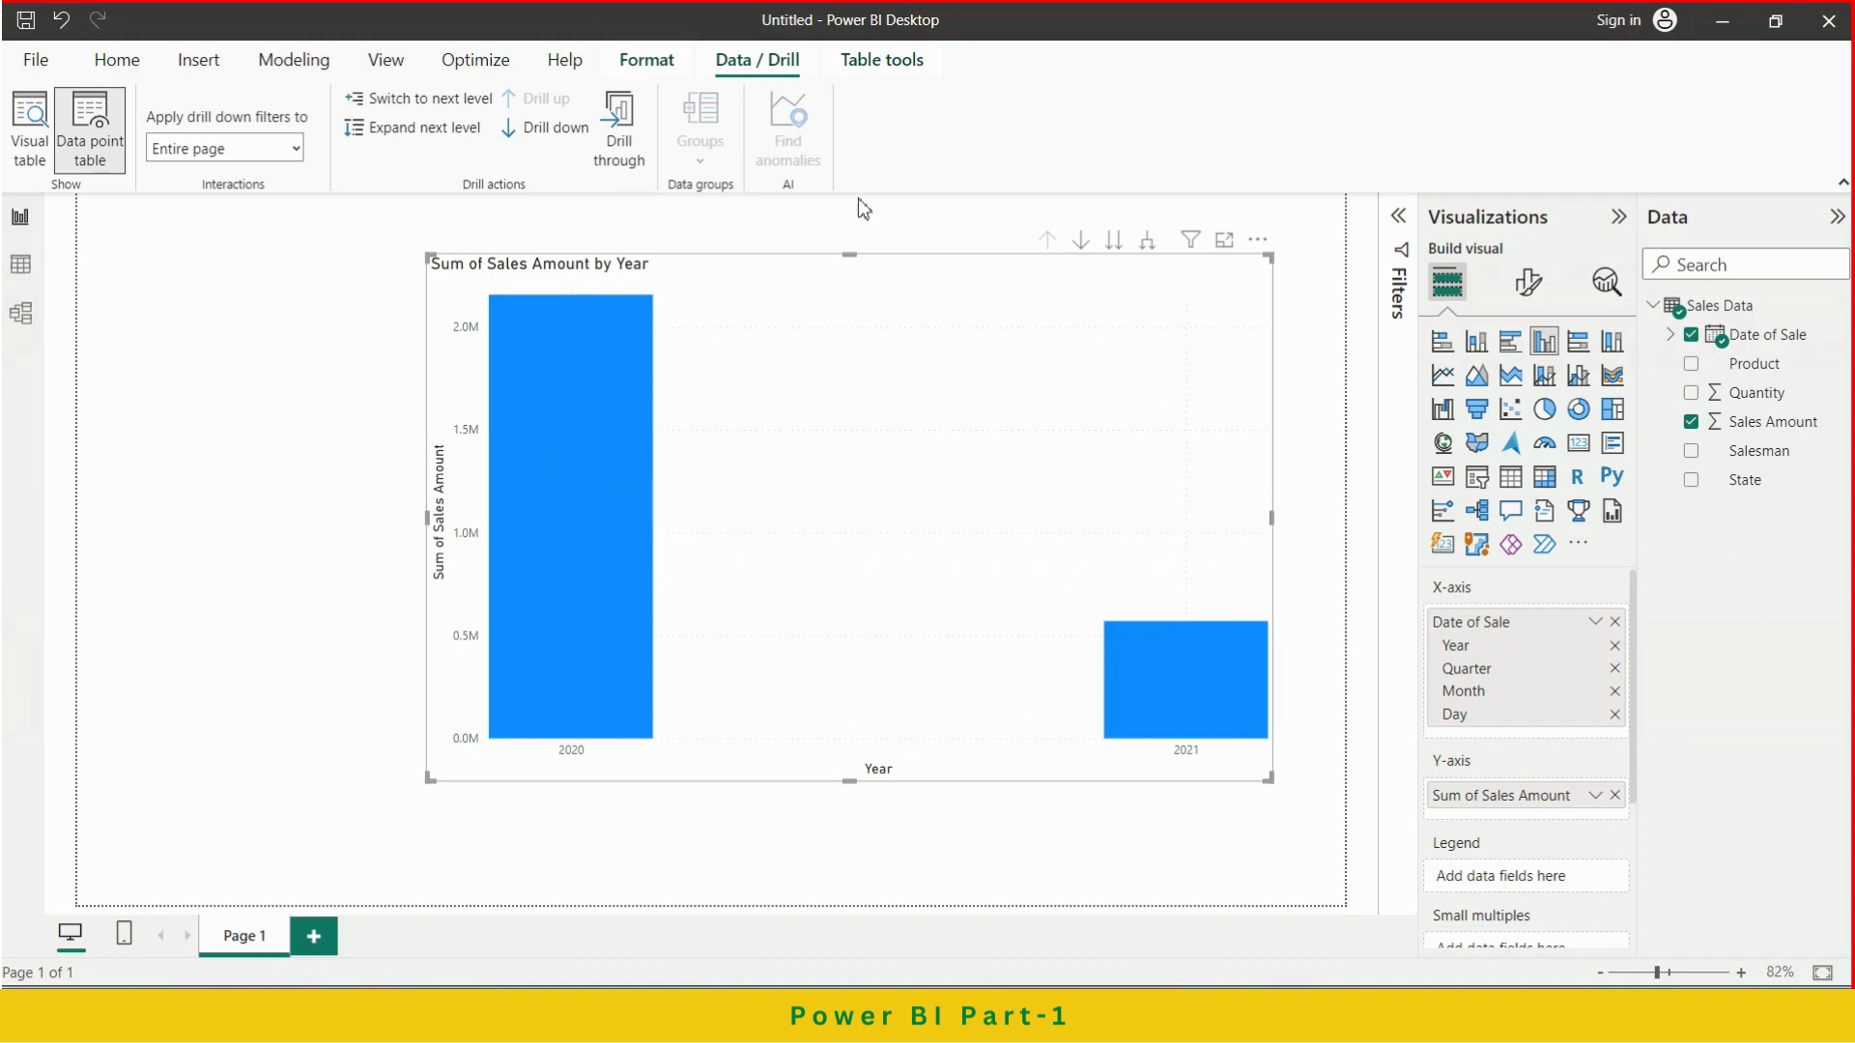
left_click(765, 75)
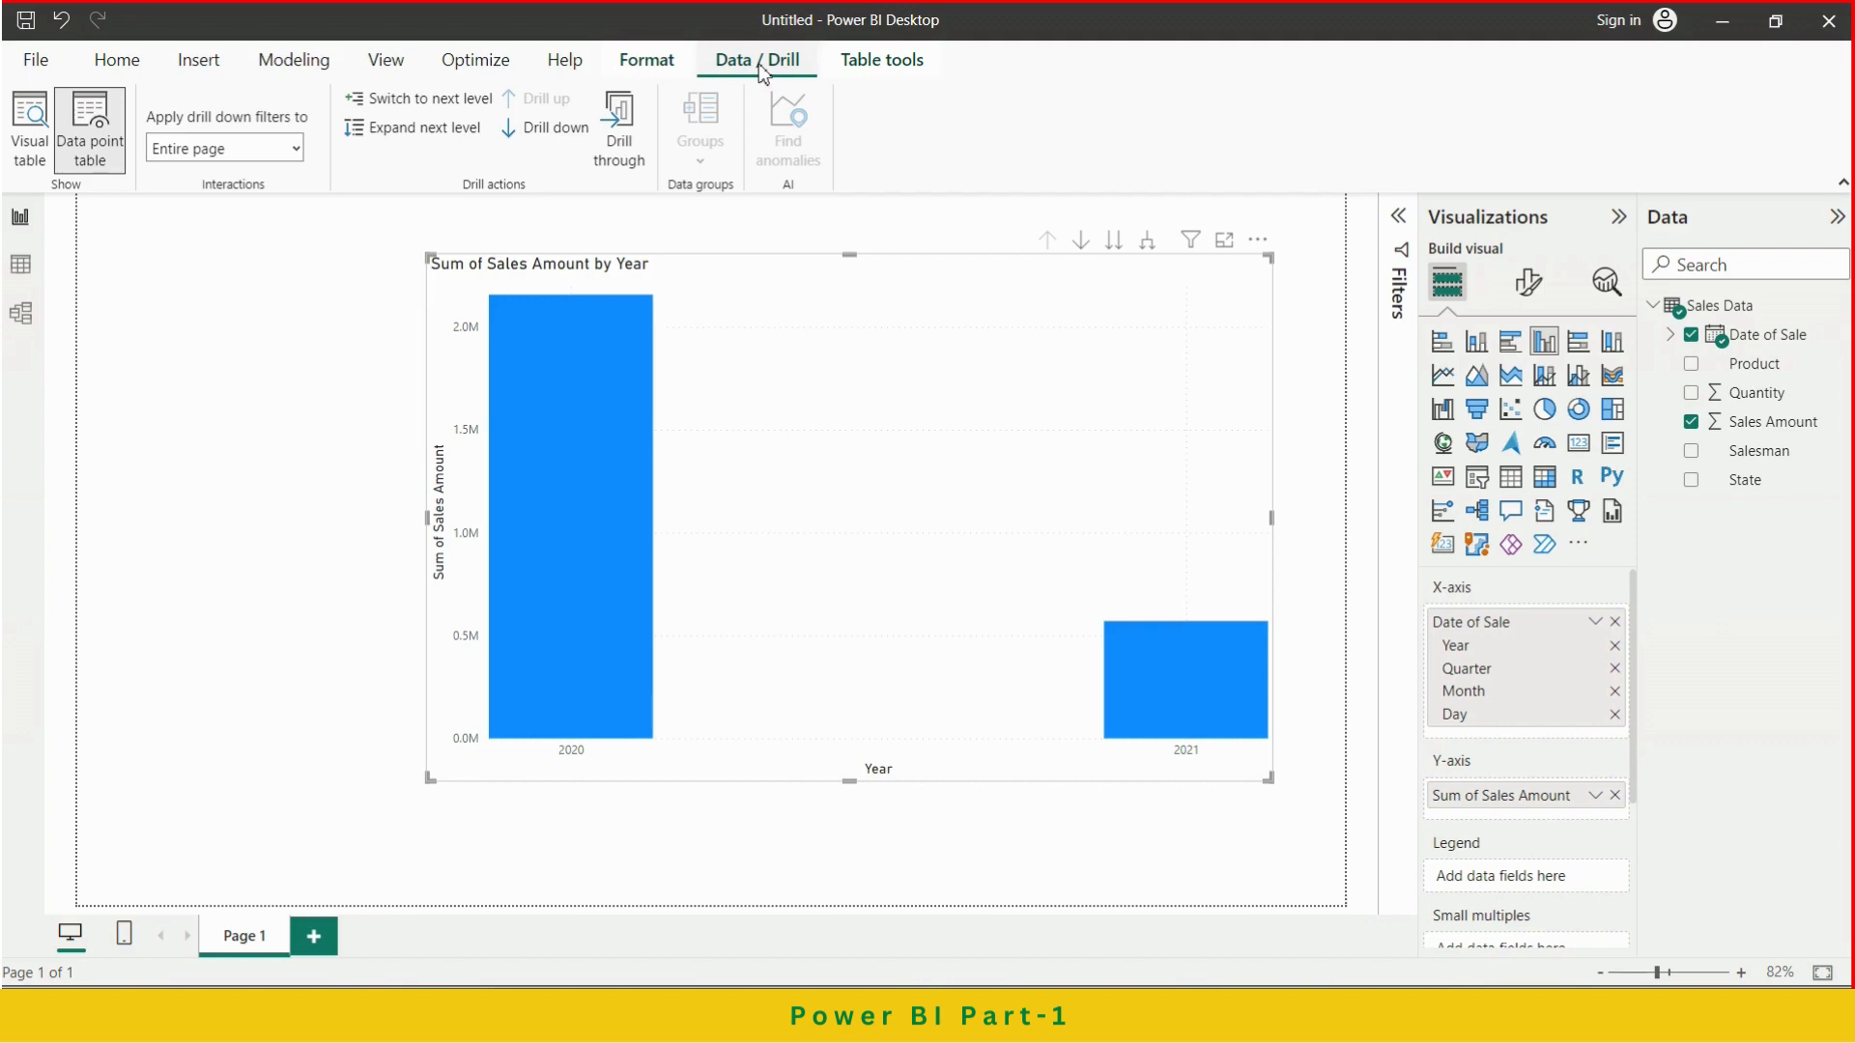
Switch to the Teams meeting, mute all attendees, and return to Power BI Desktop
key("alt+Tab")
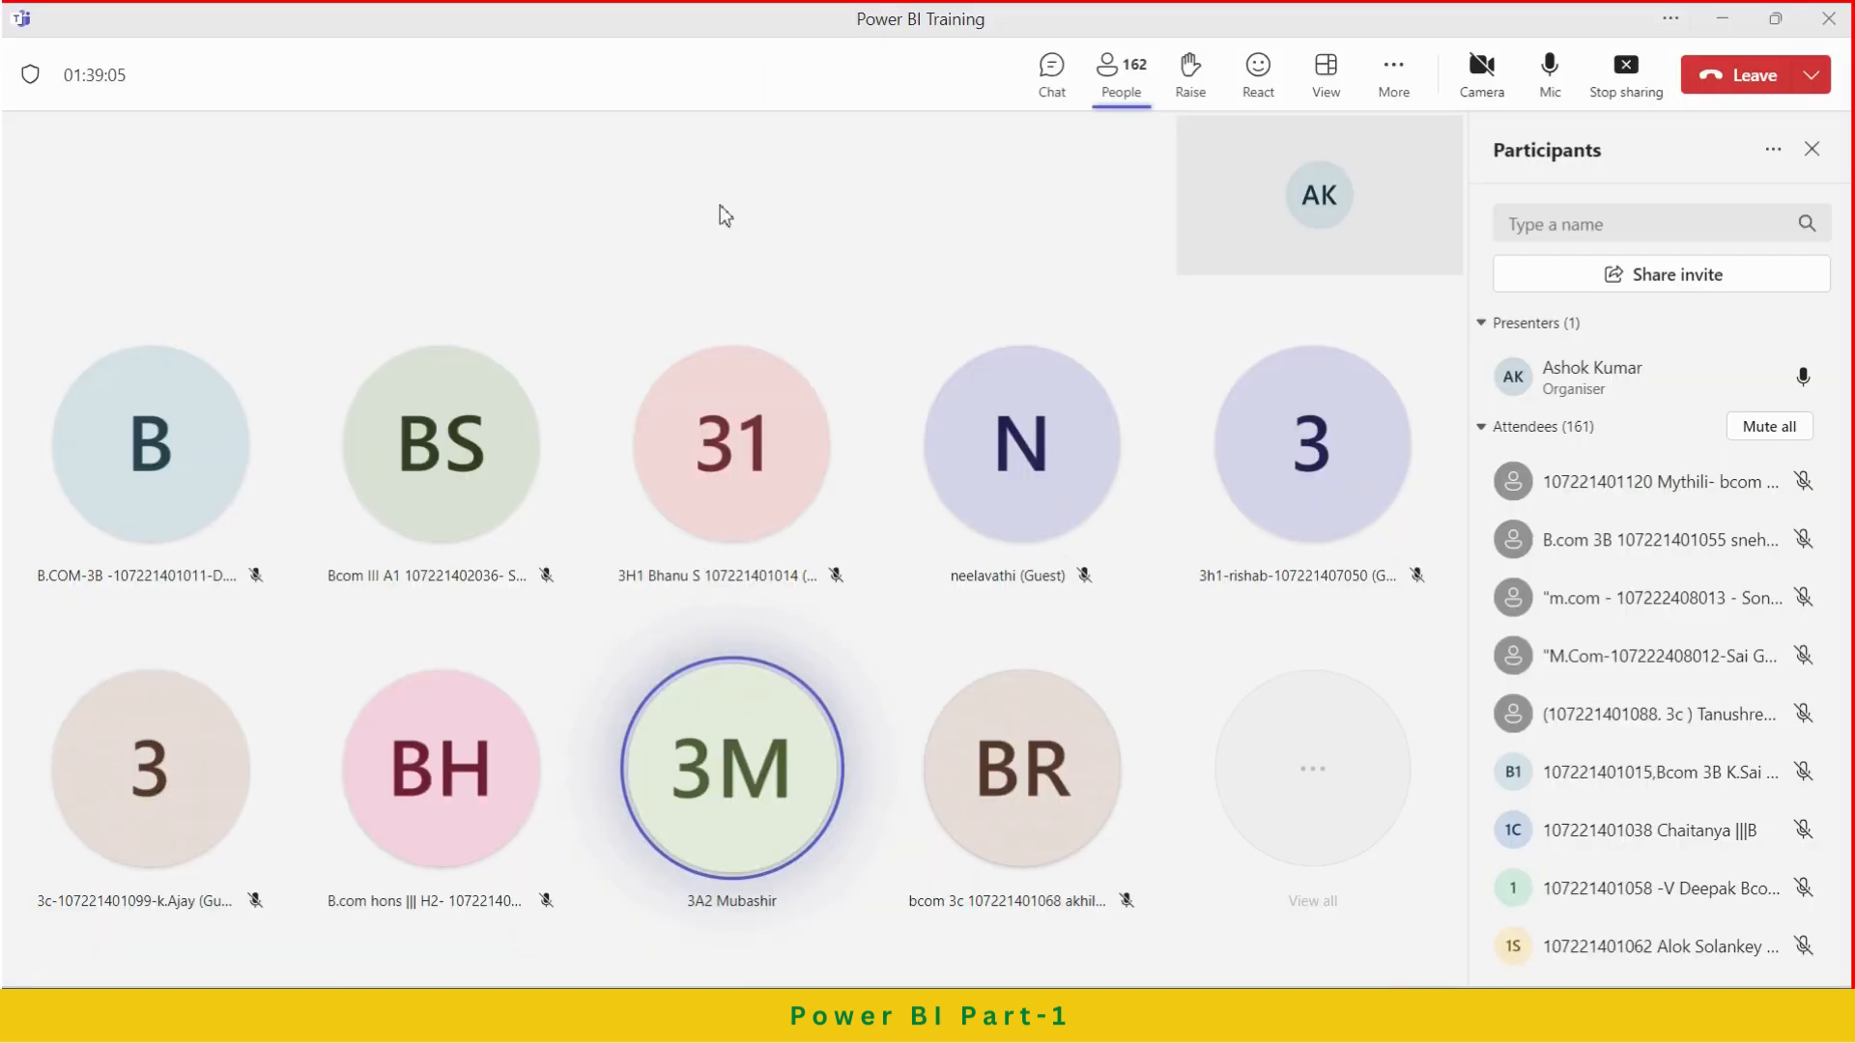
left_click(1770, 427)
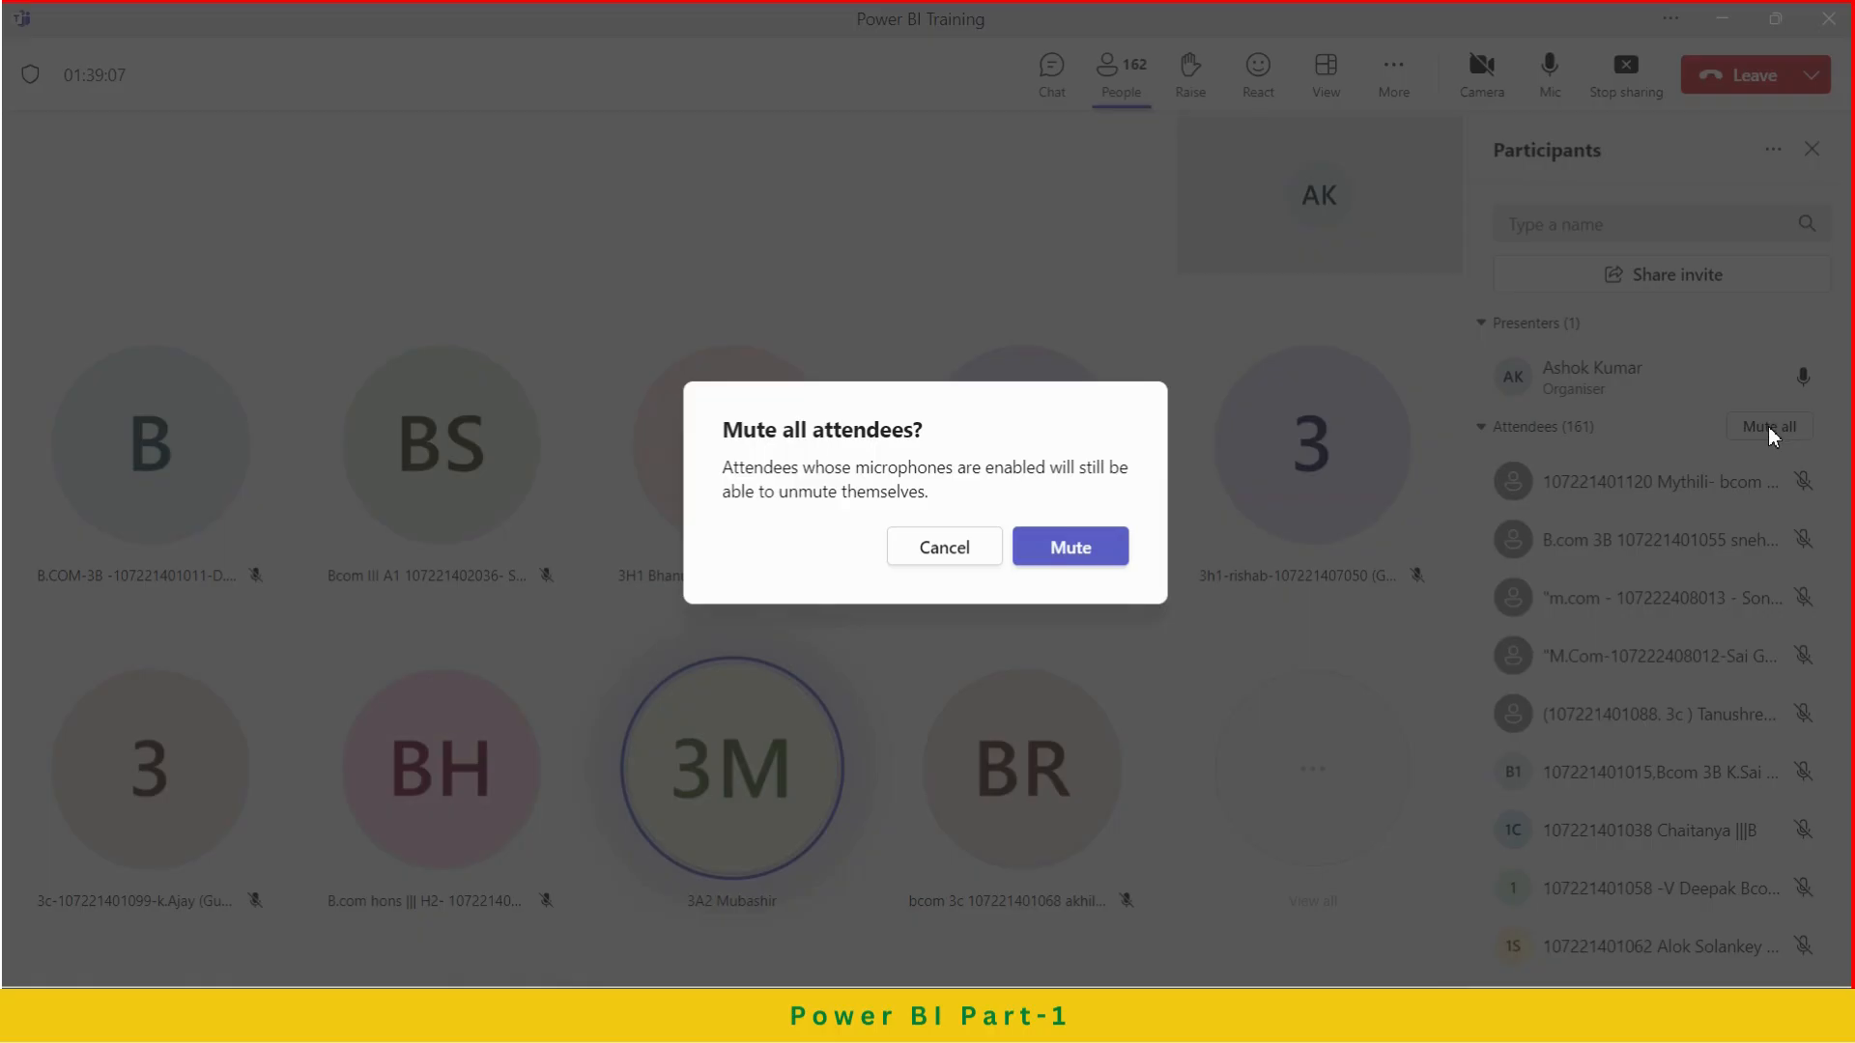
left_click(1071, 548)
key("alt+Tab")
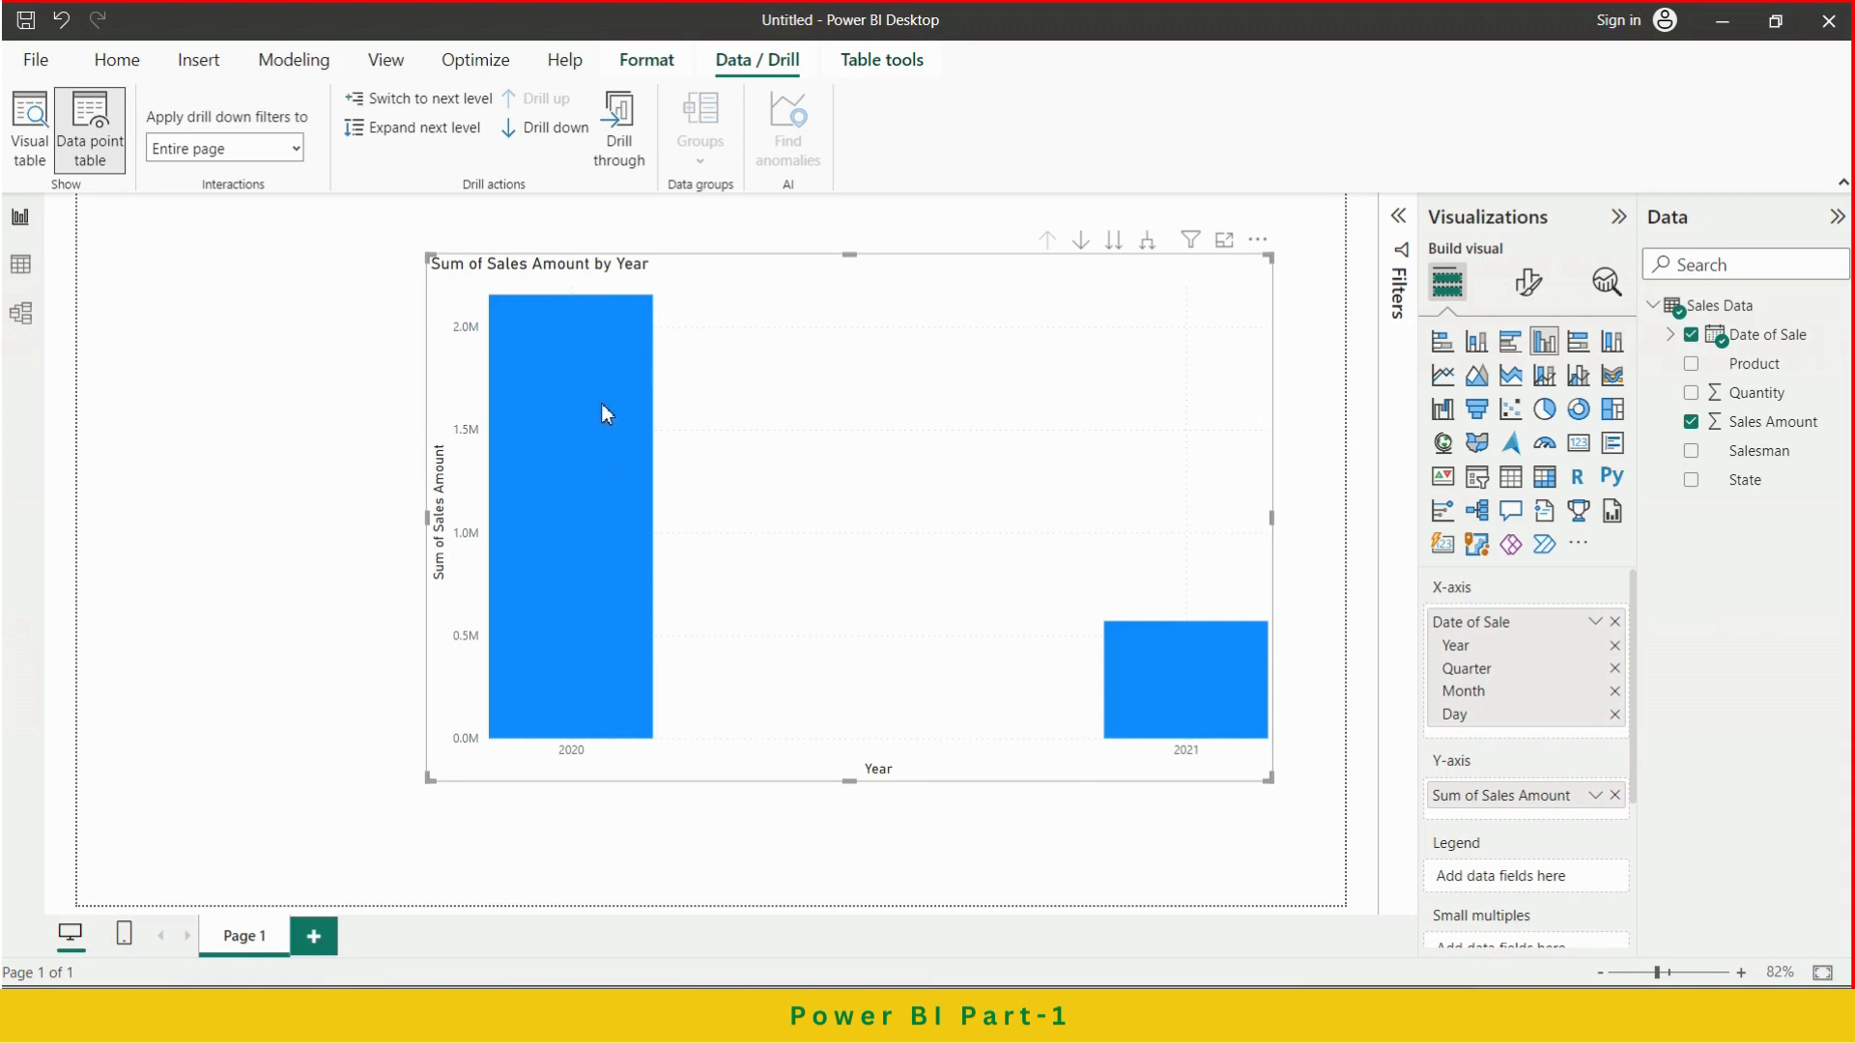
Turn on drill-down mode and drill through 2020, Qtr 1 and February to the daily sales, checking the 23 February bar
mouse_move(581, 436)
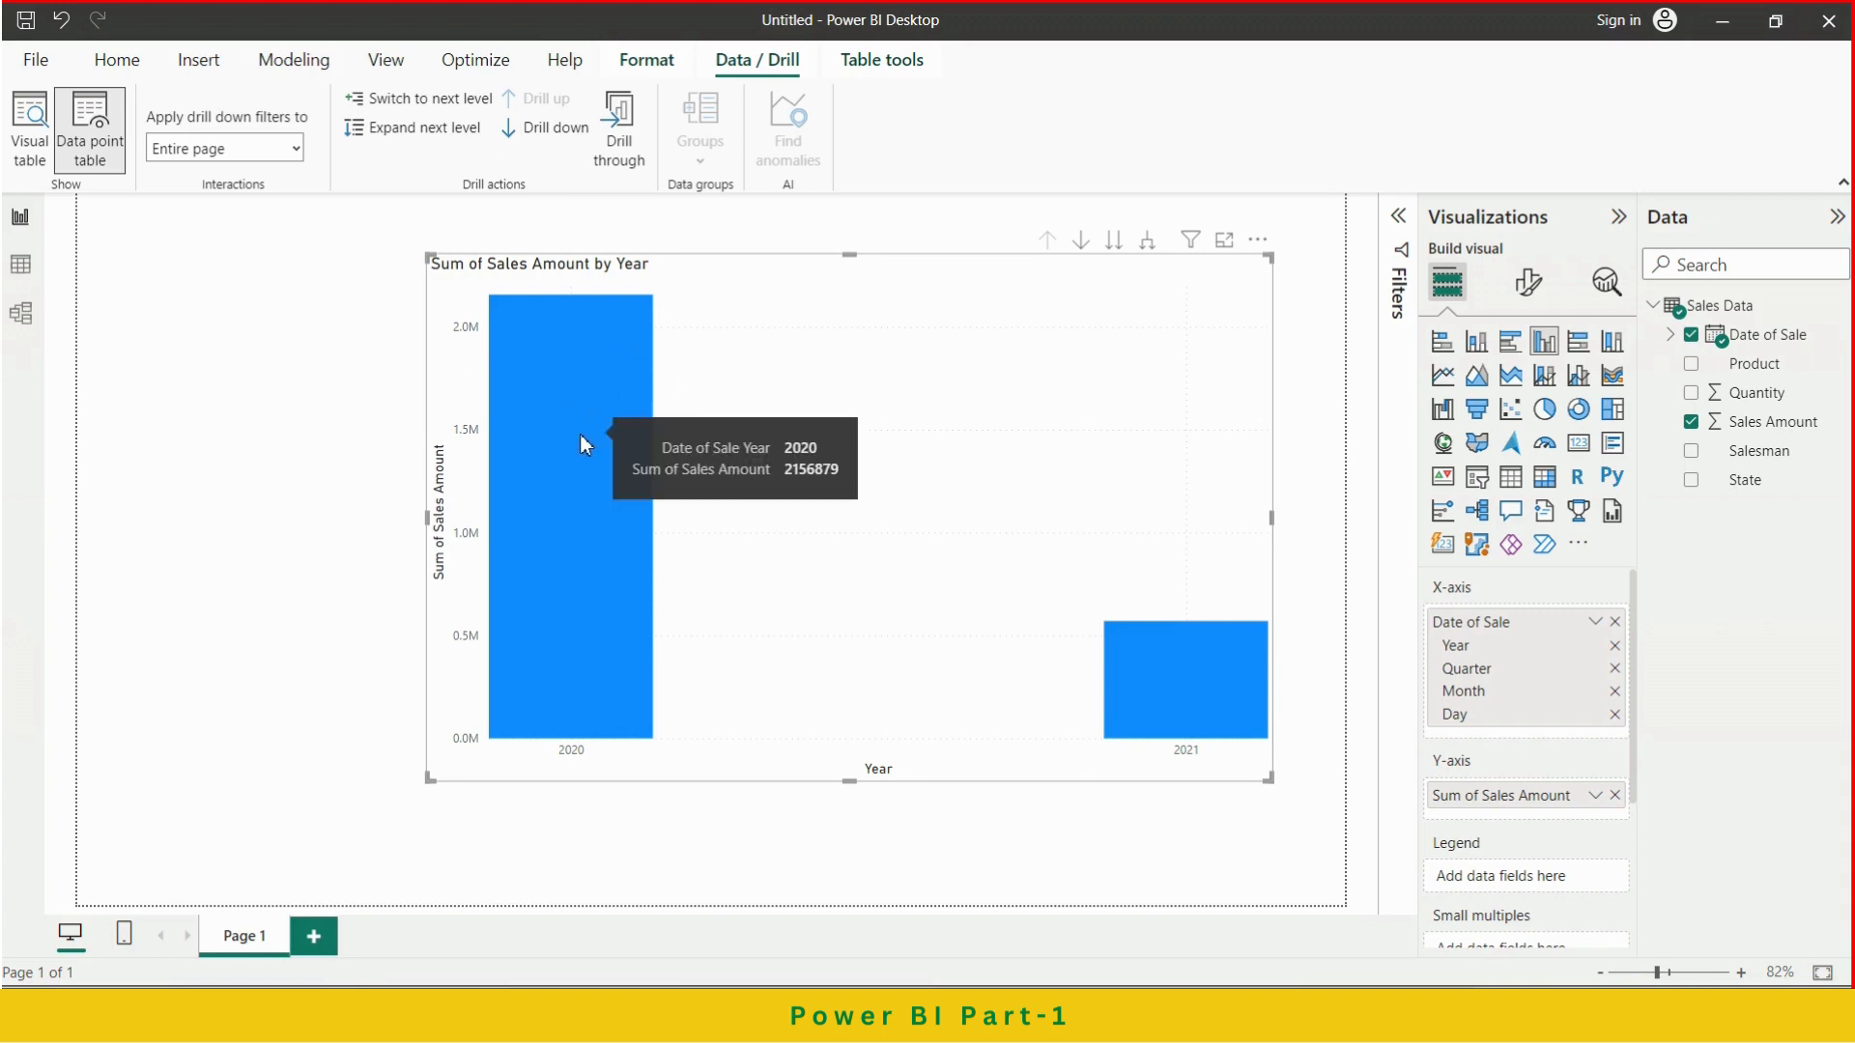
left_click(1081, 242)
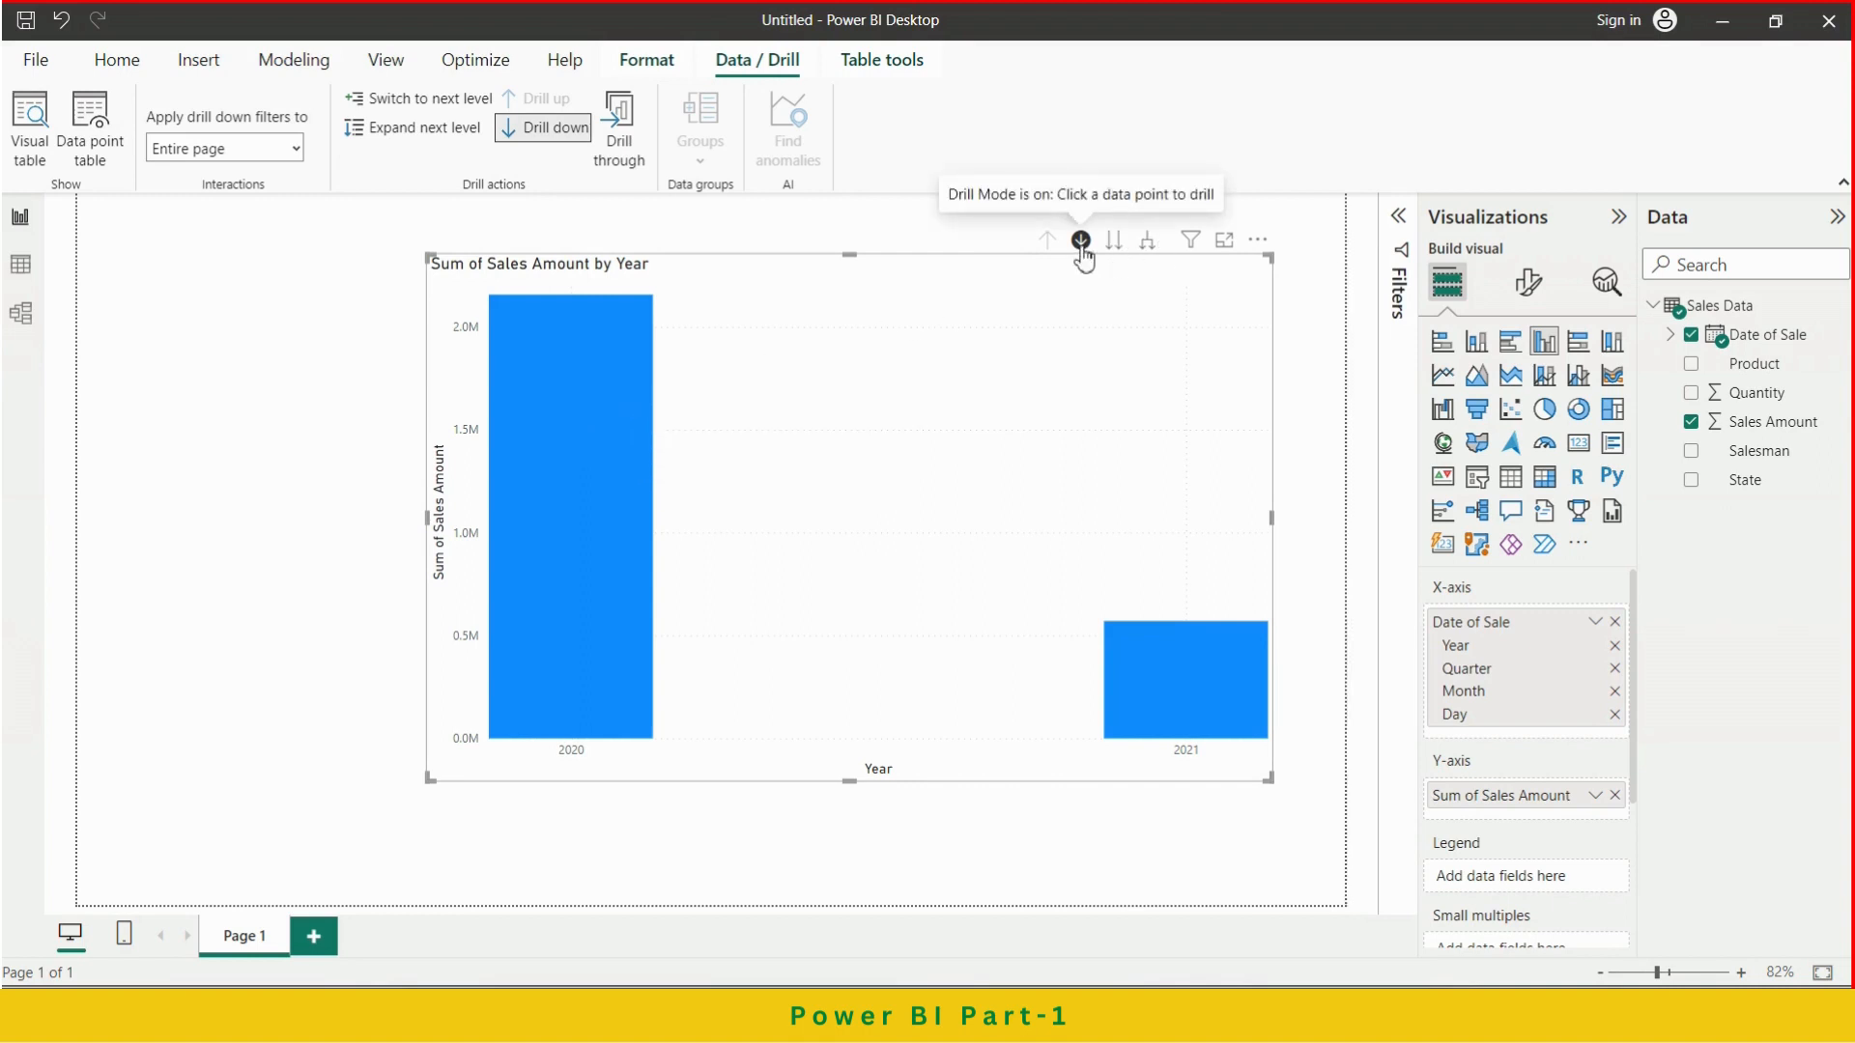
mouse_move(601, 397)
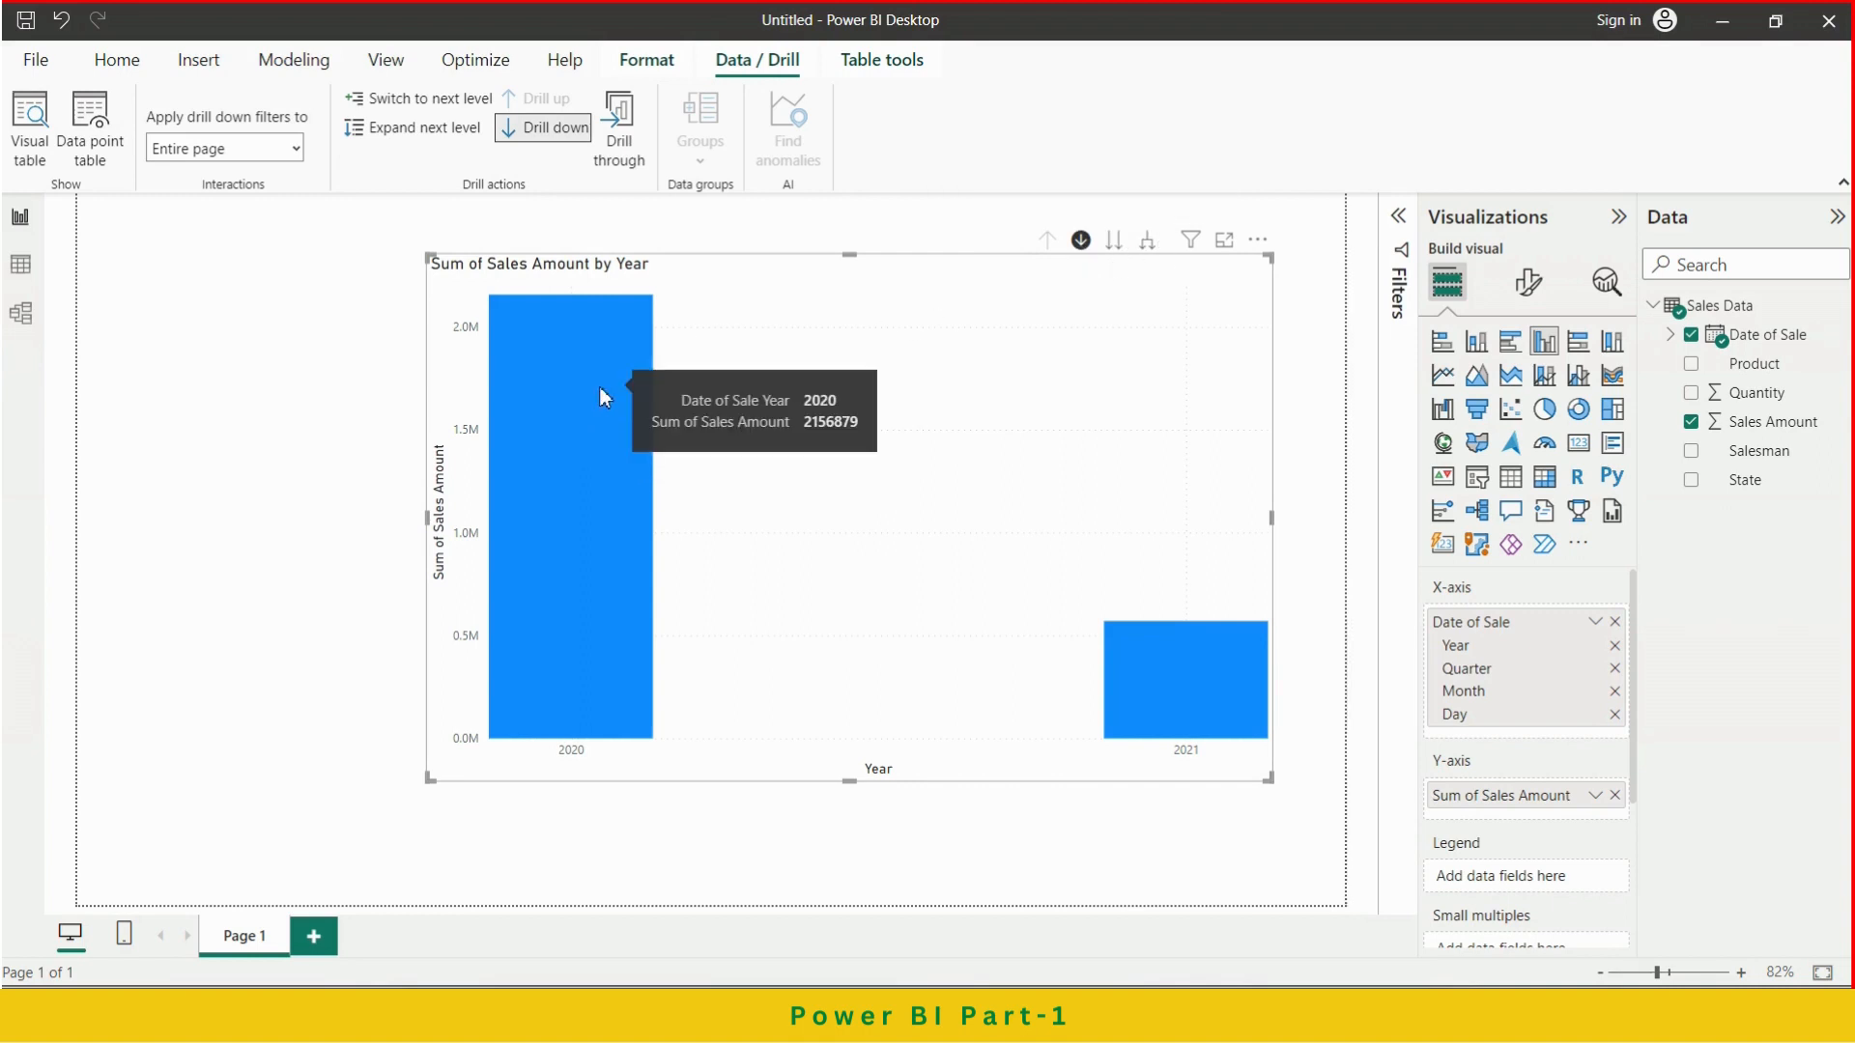
left_click(601, 396)
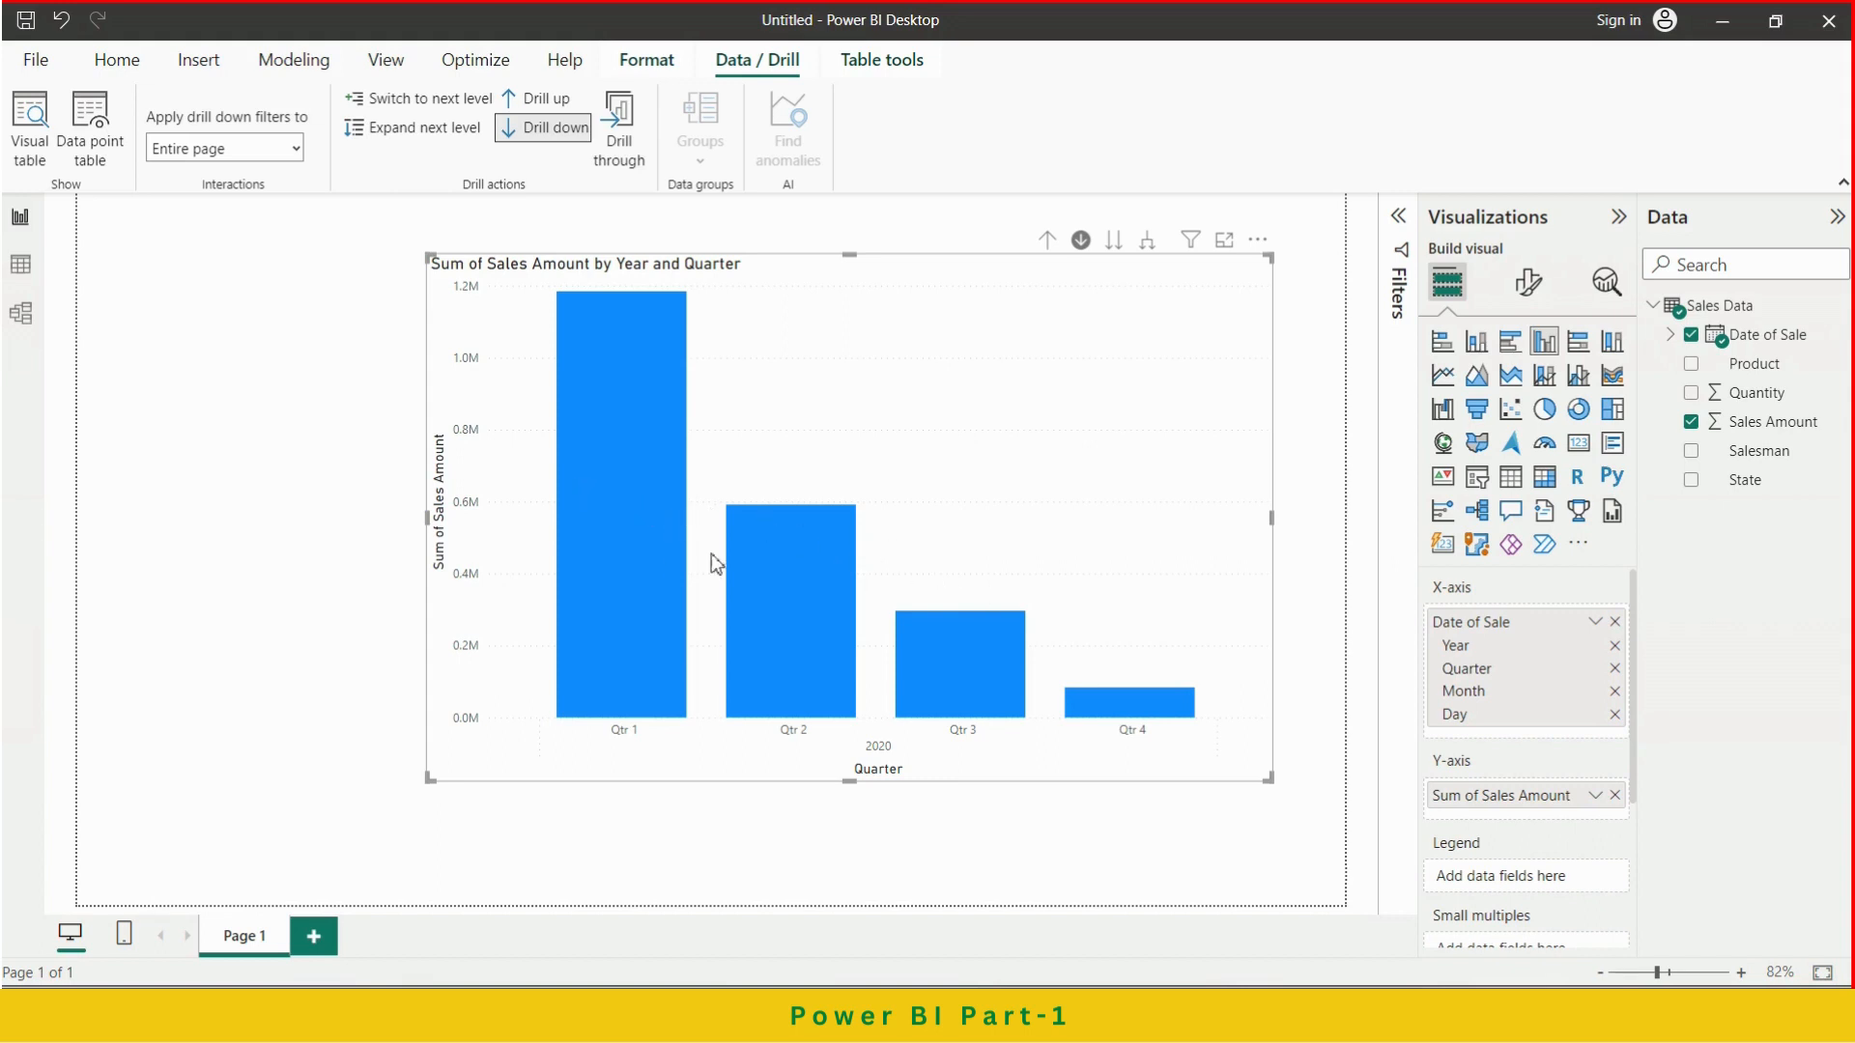
mouse_move(652, 383)
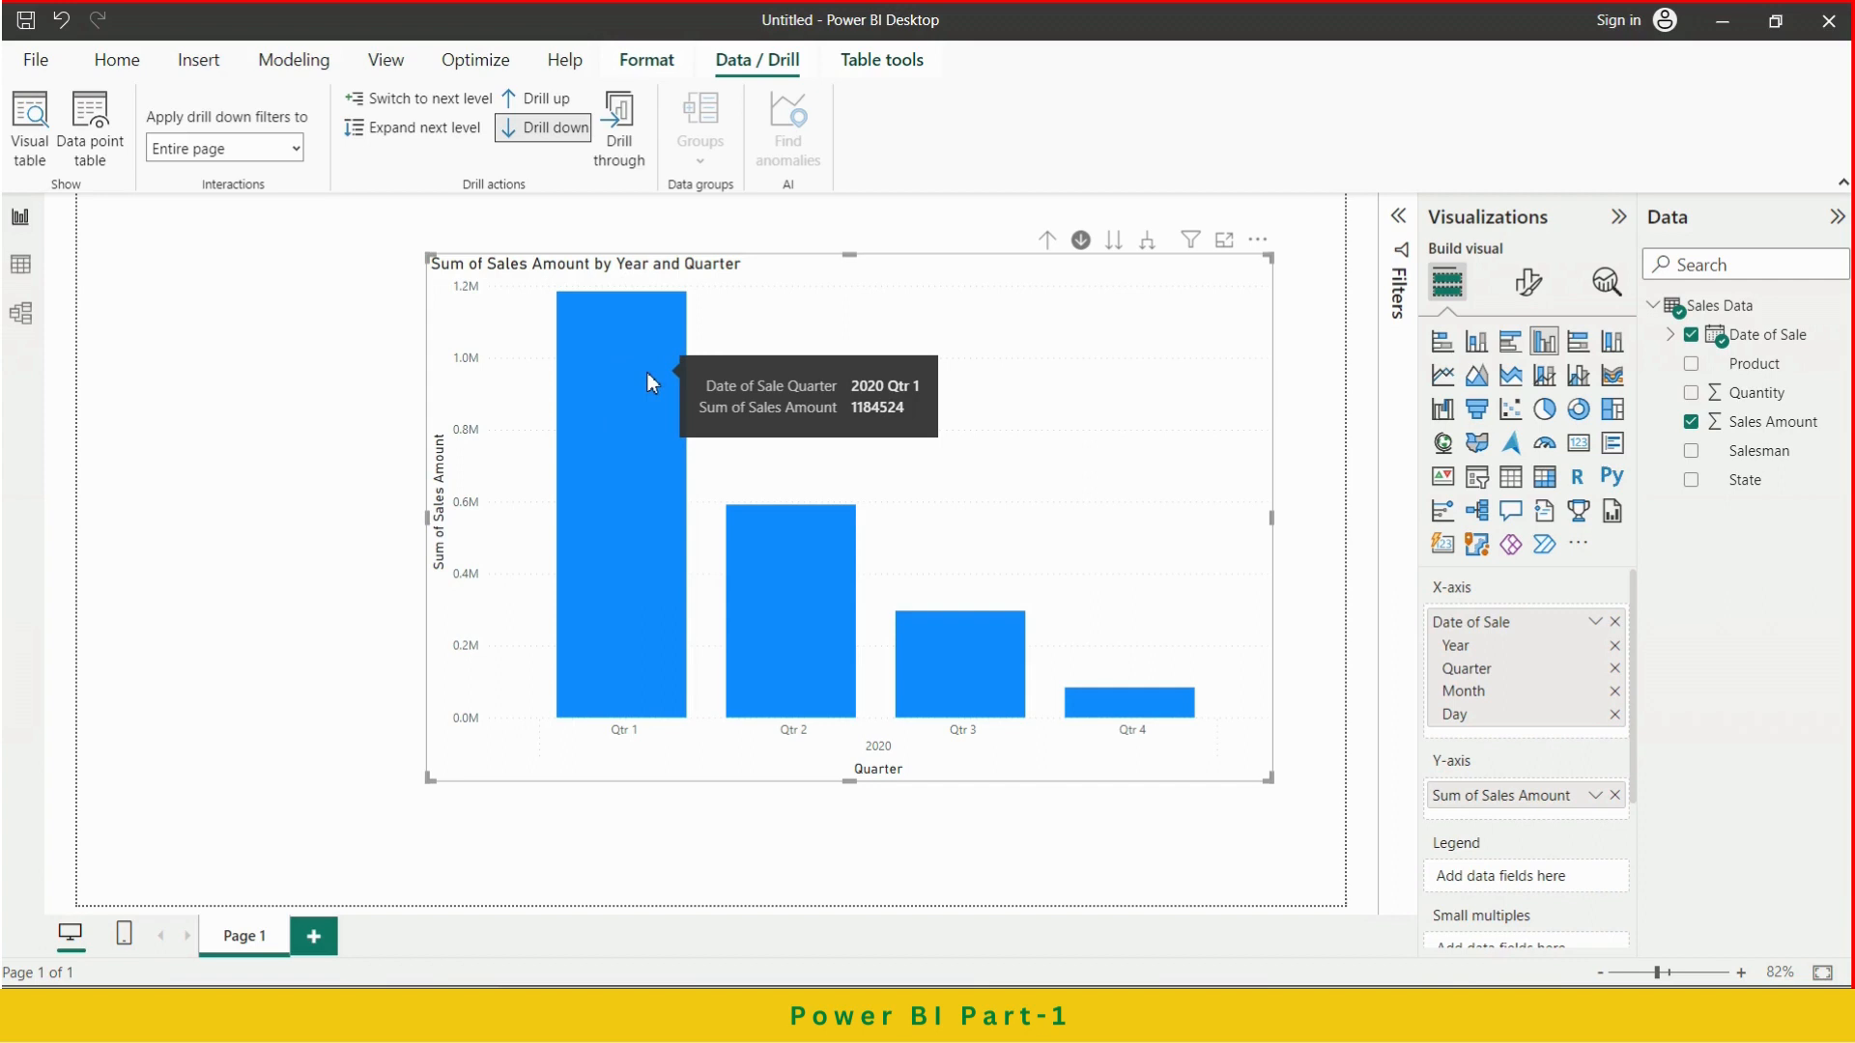
left_click(647, 375)
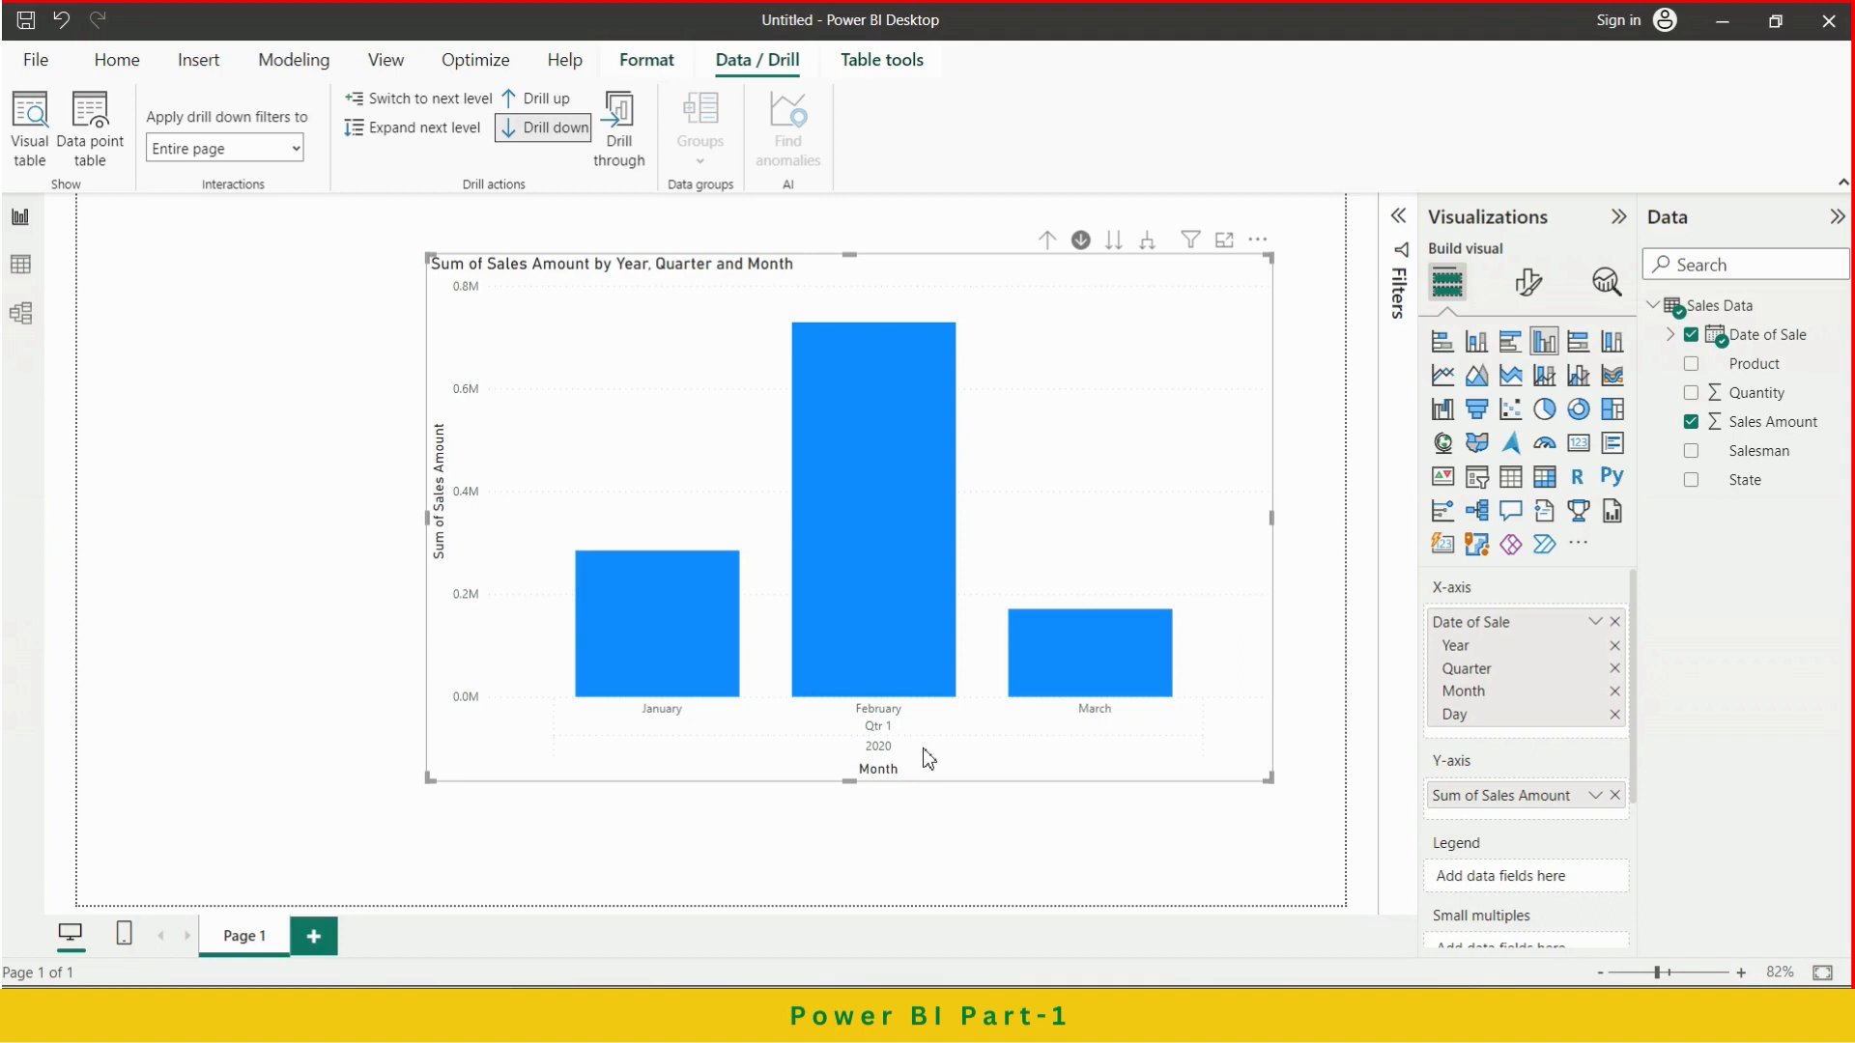
left_click(902, 649)
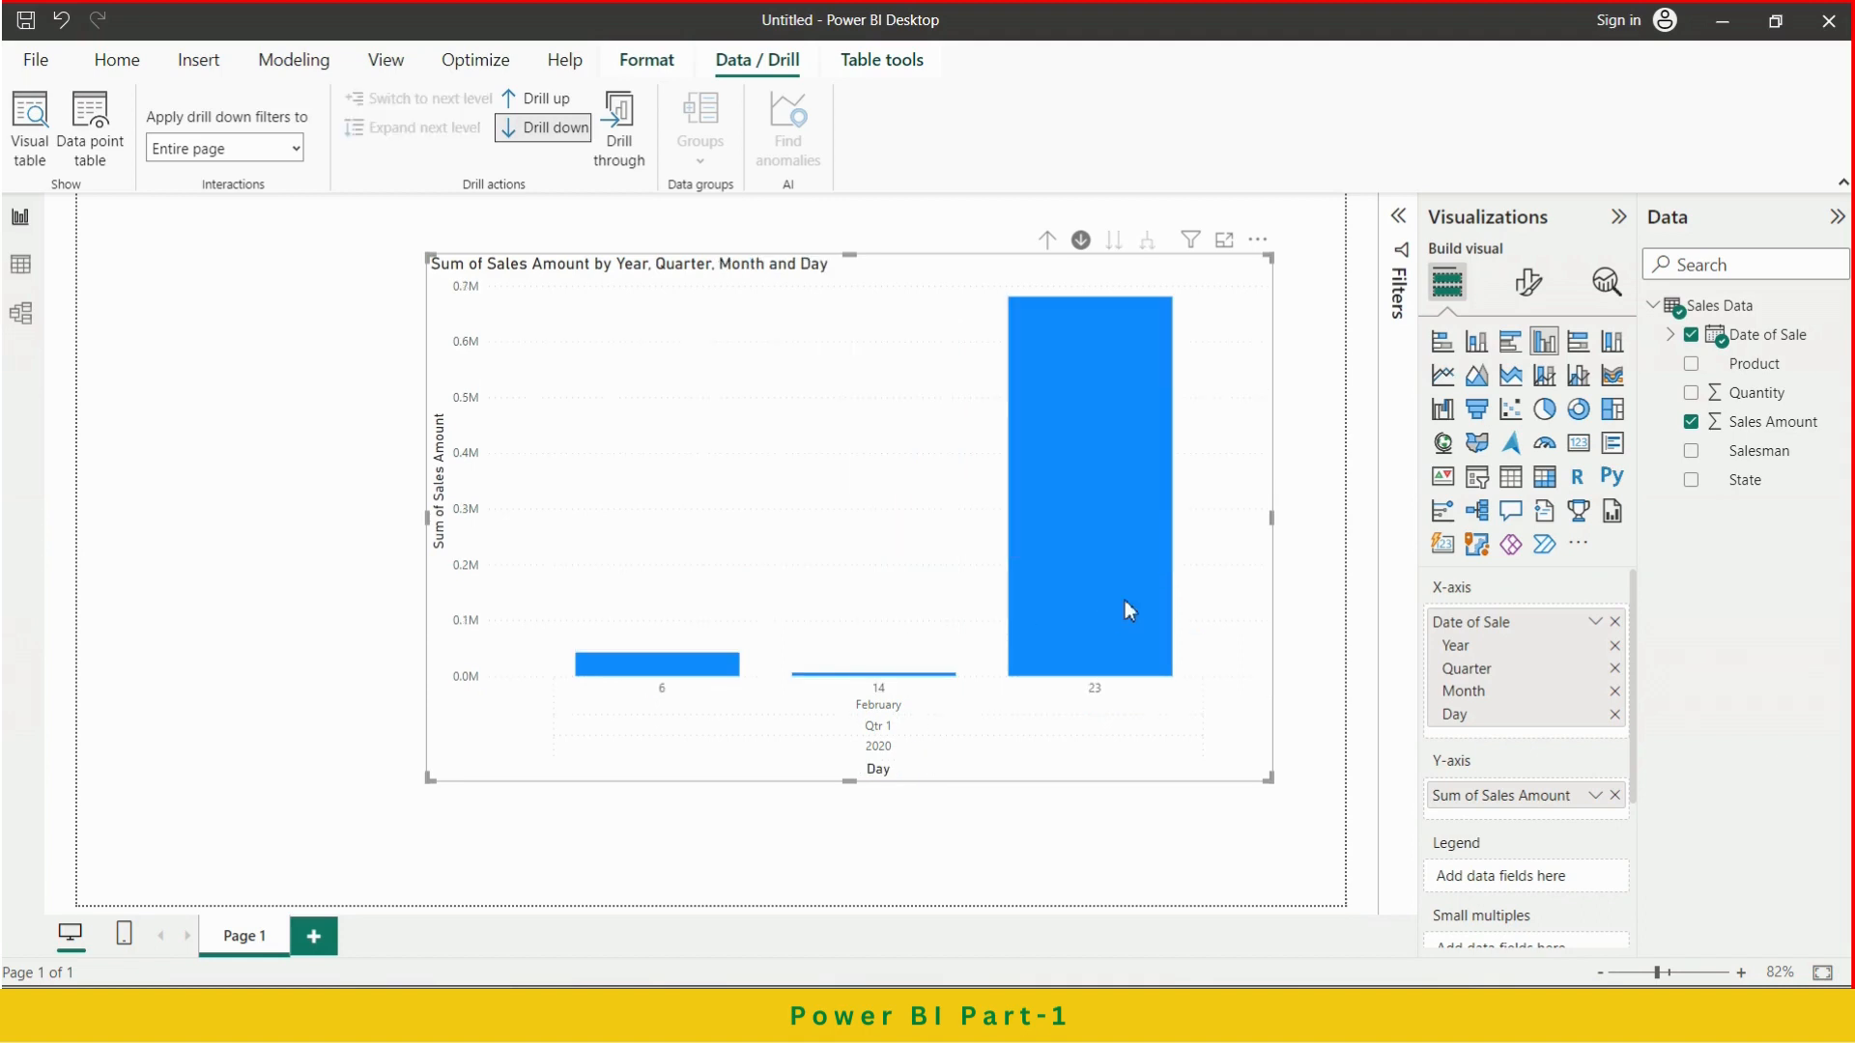
mouse_move(1127, 607)
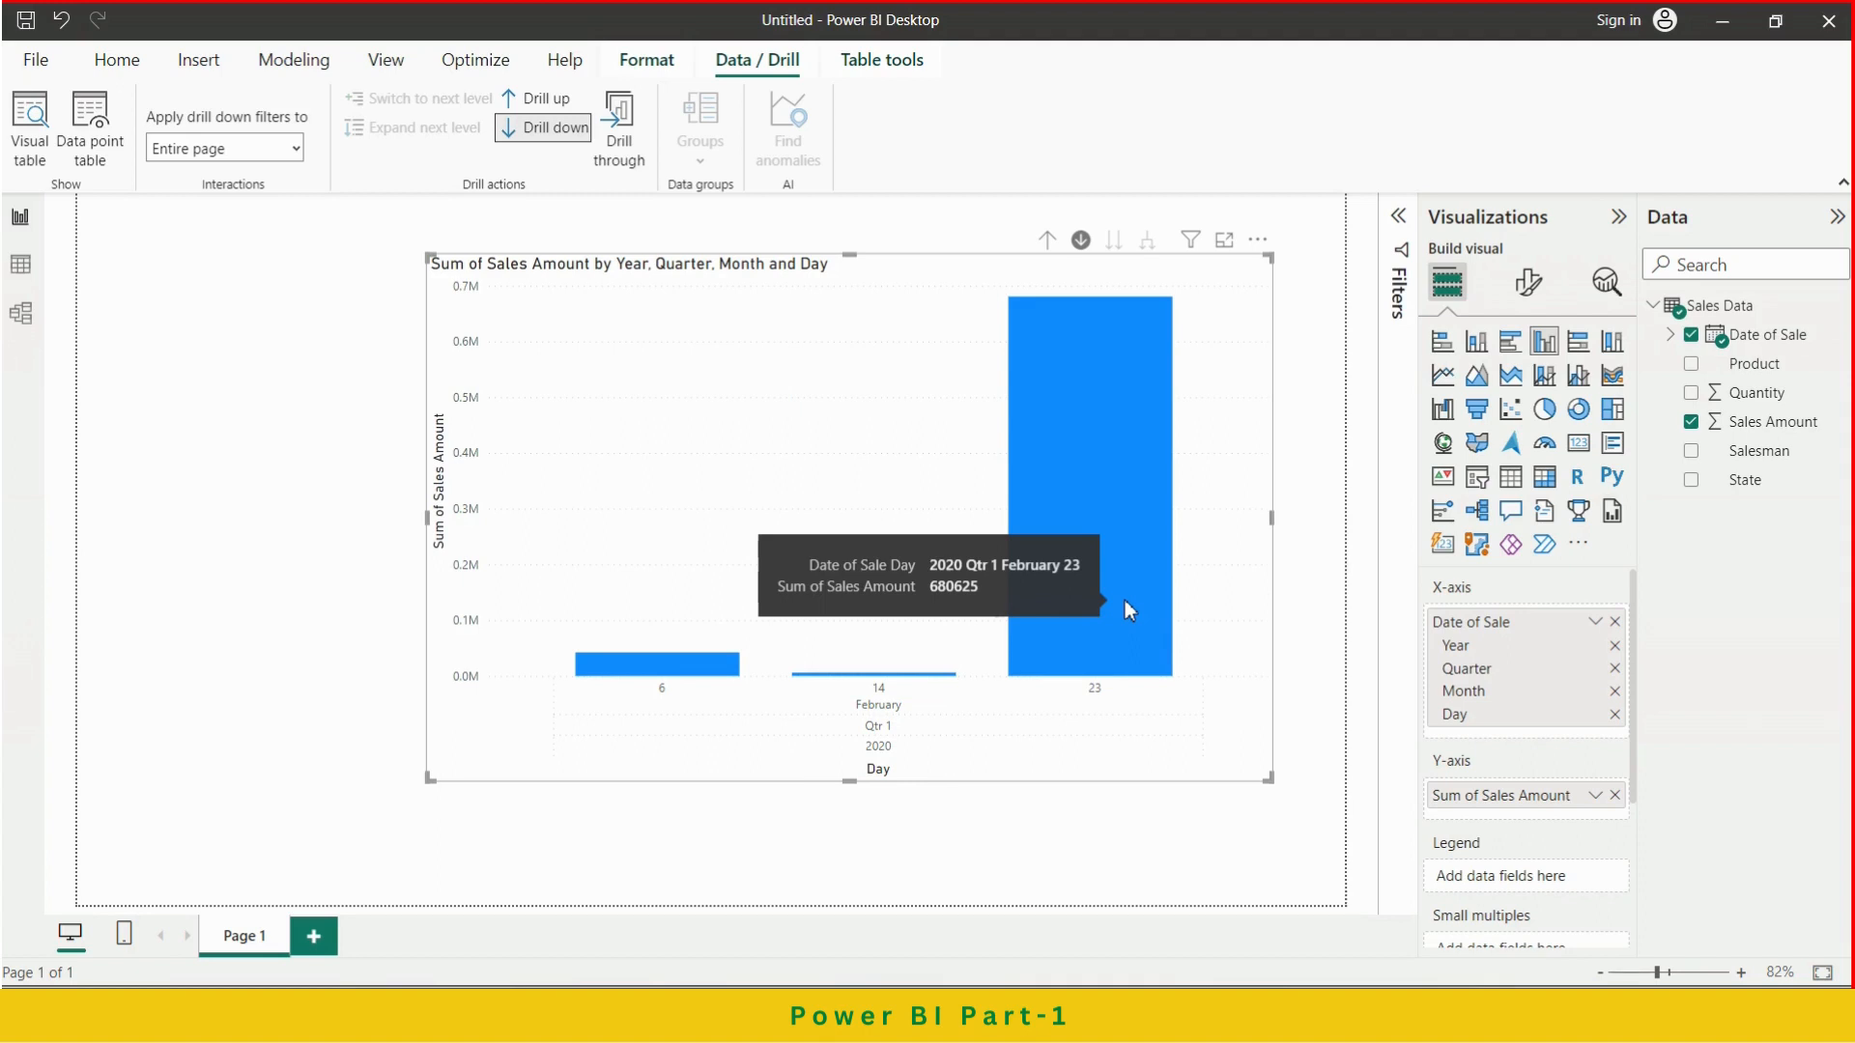
Drill back up from February's daily sales to the yearly totals
left_click(1048, 241)
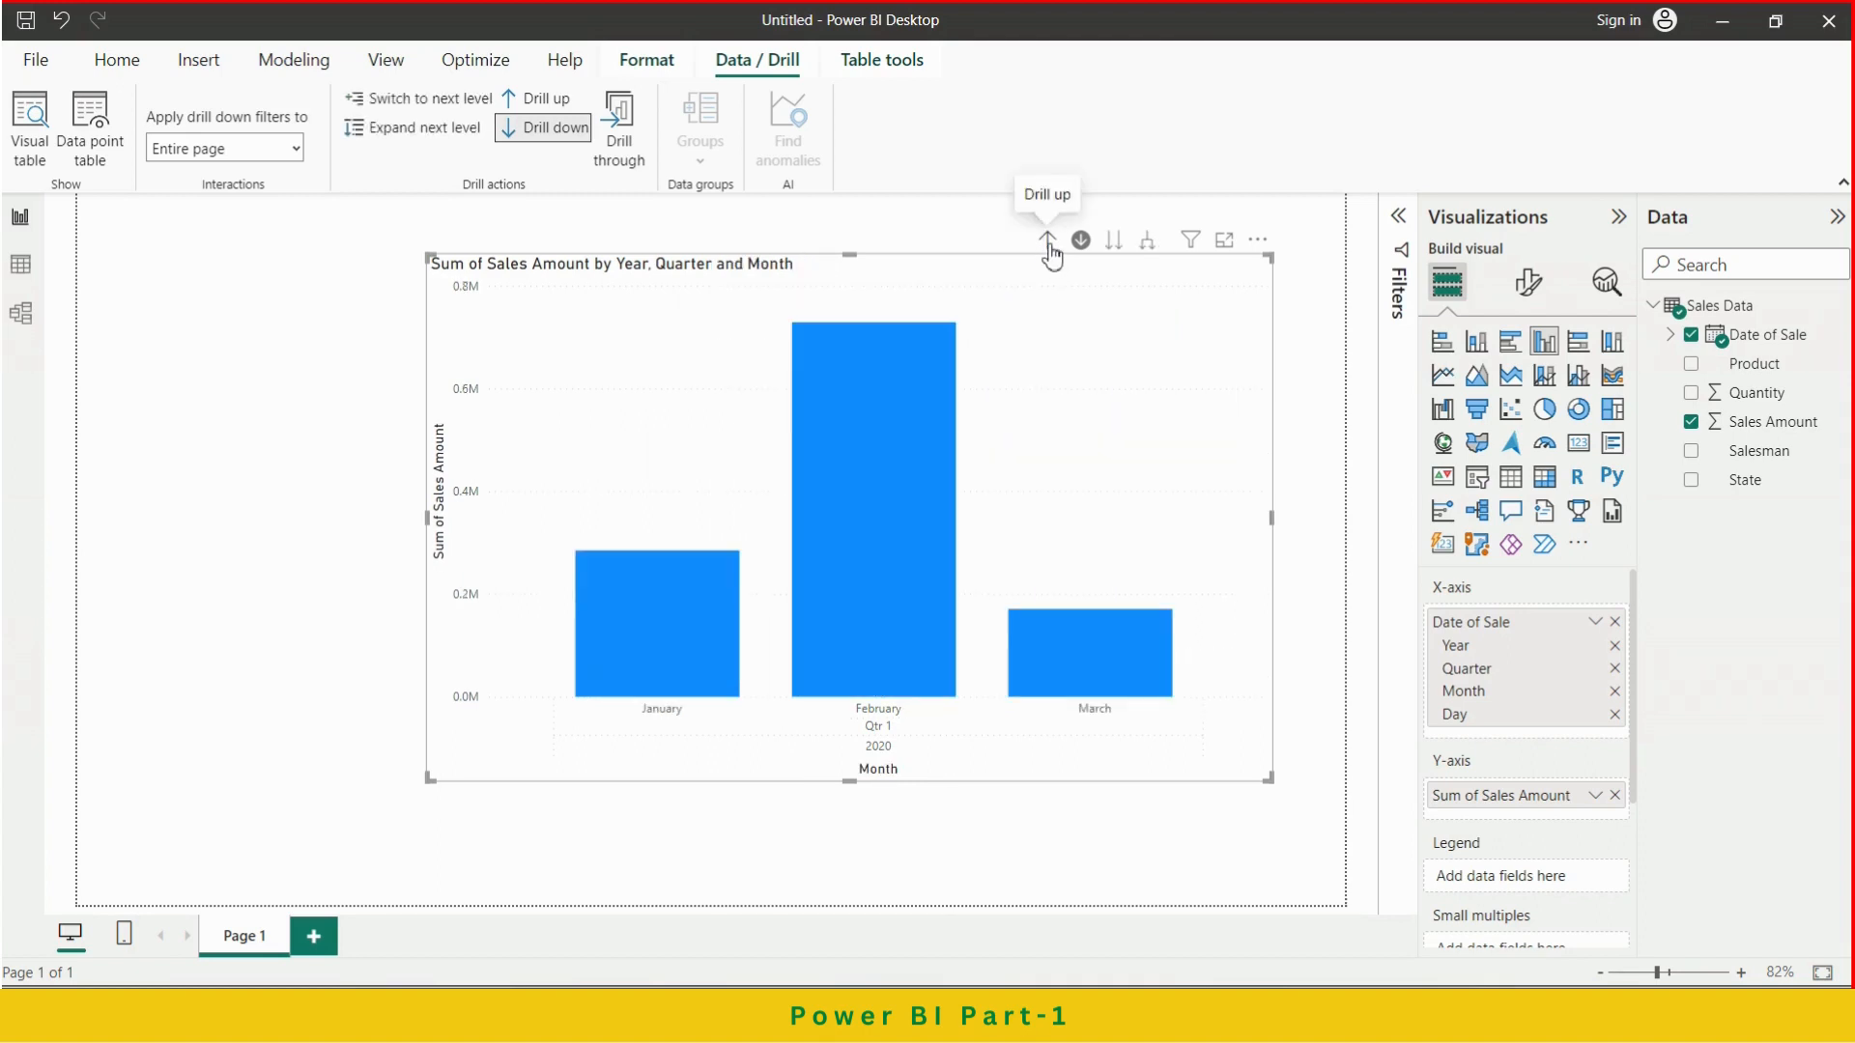
left_click(1048, 242)
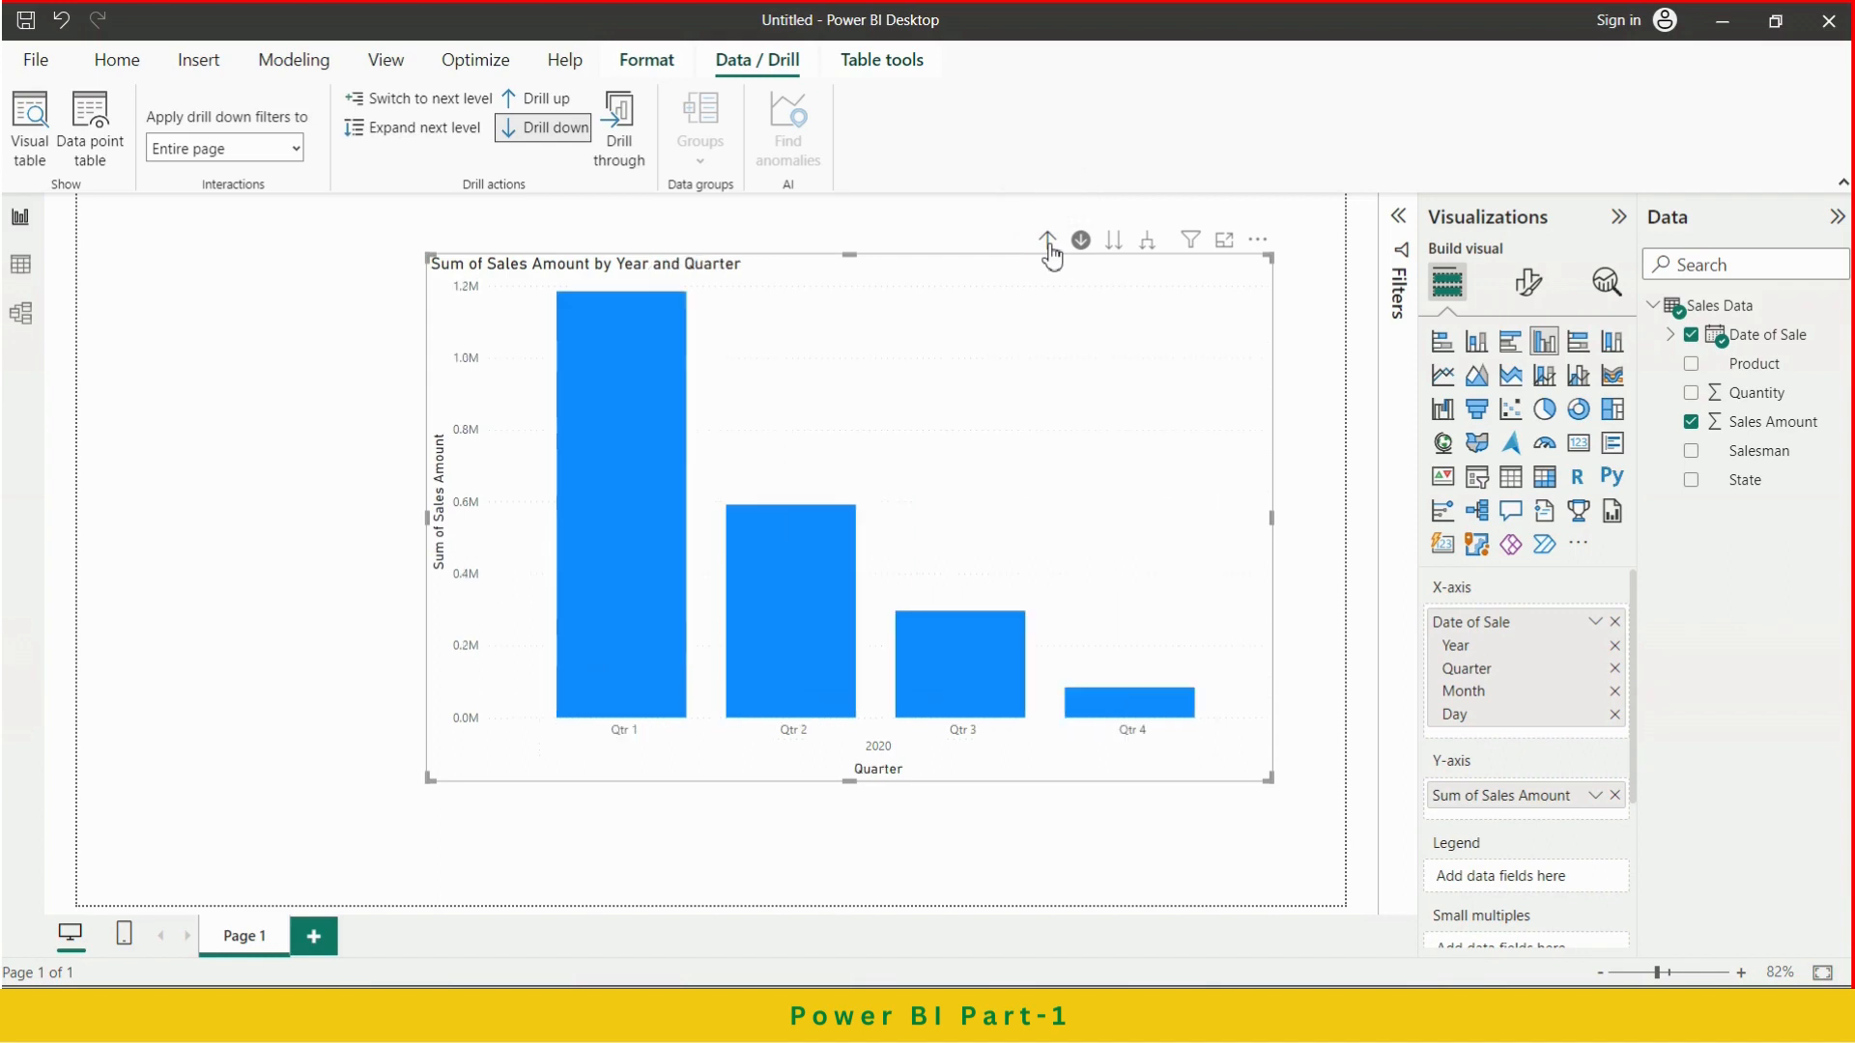
left_click(1048, 241)
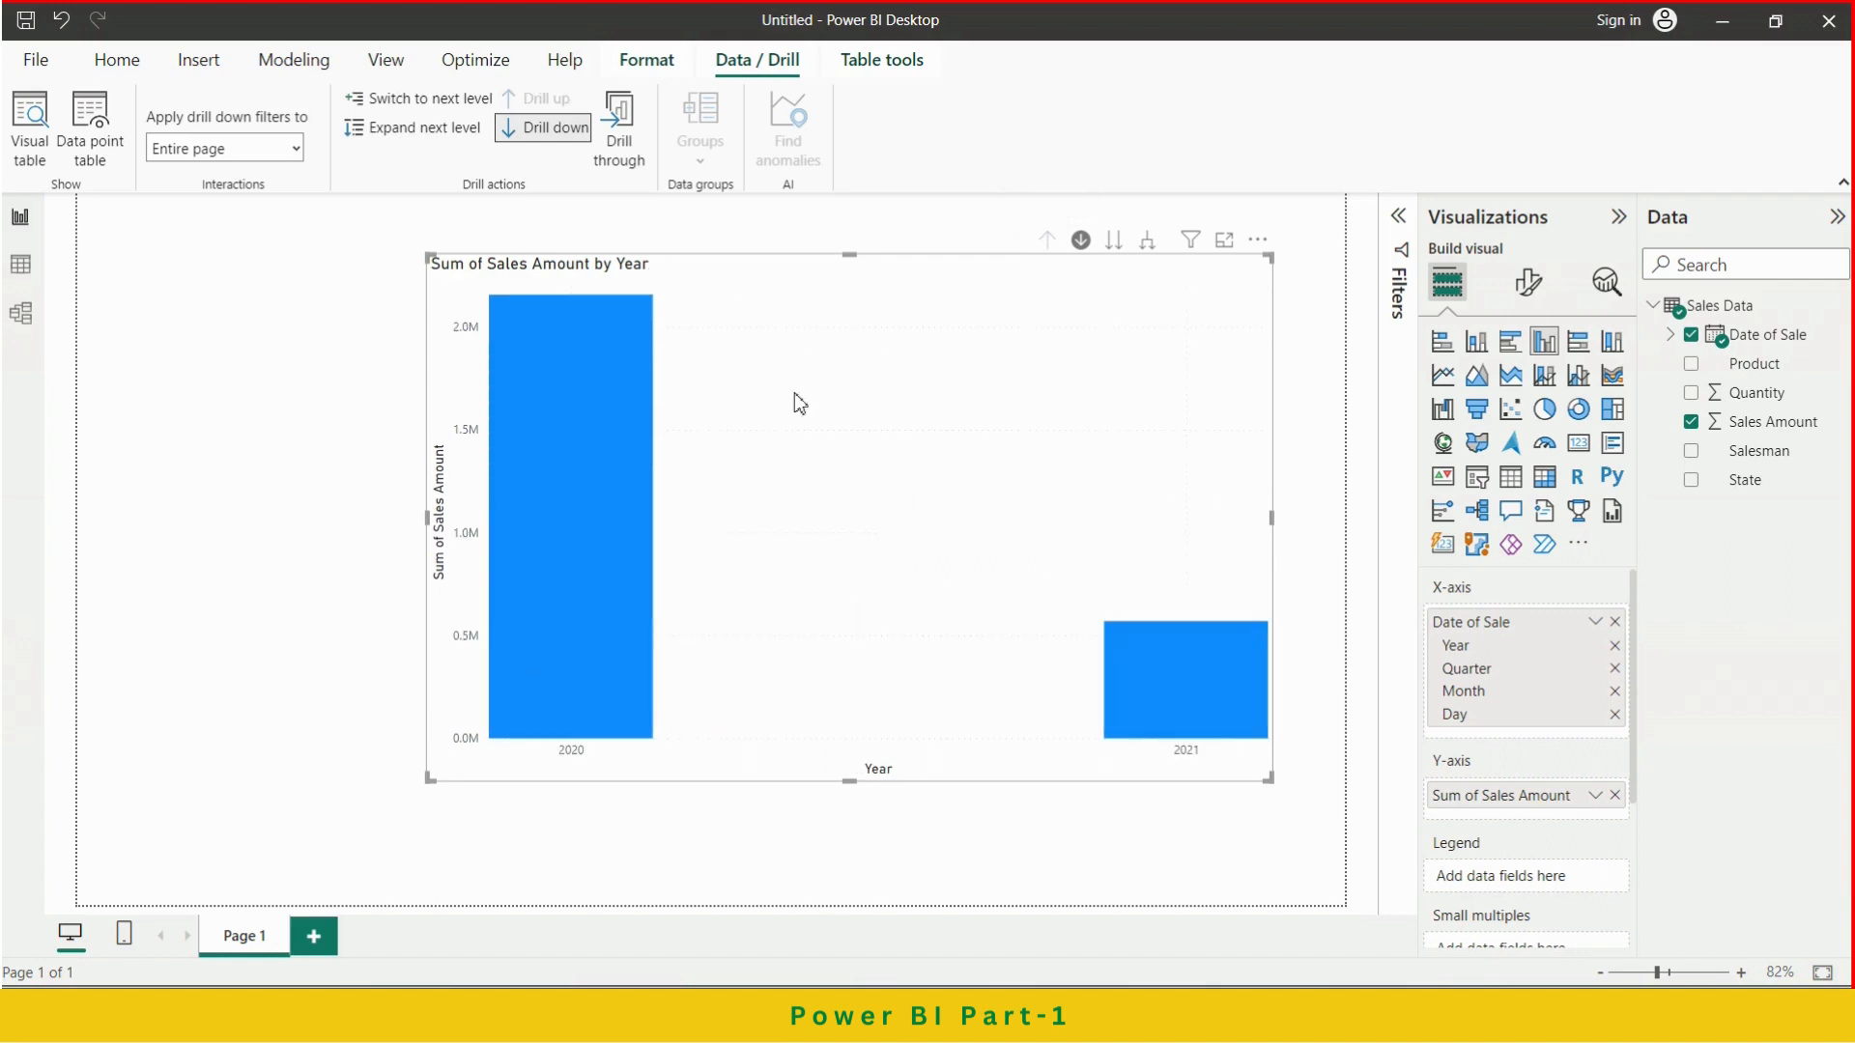
Drill down again from the 2020 bar into Qtr 1 and February to show sales by day
mouse_move(547, 513)
mouse_move(612, 586)
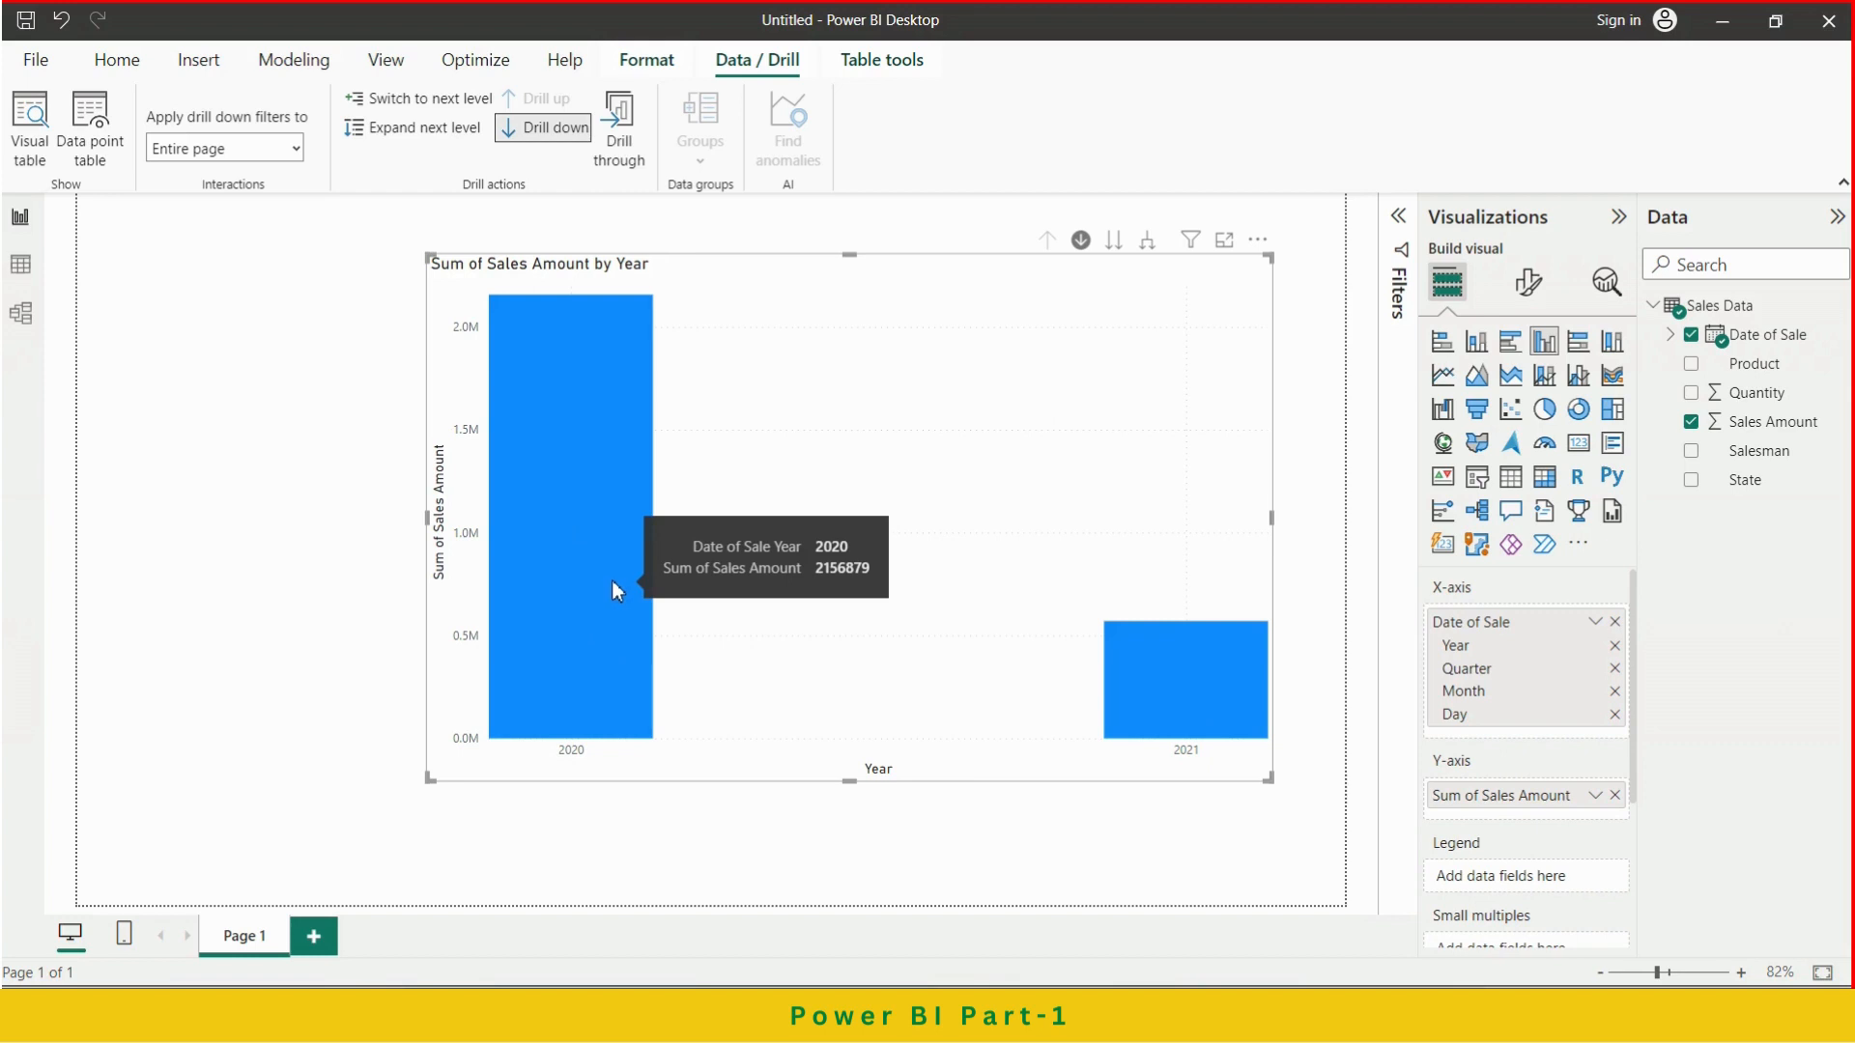
left_click(613, 583)
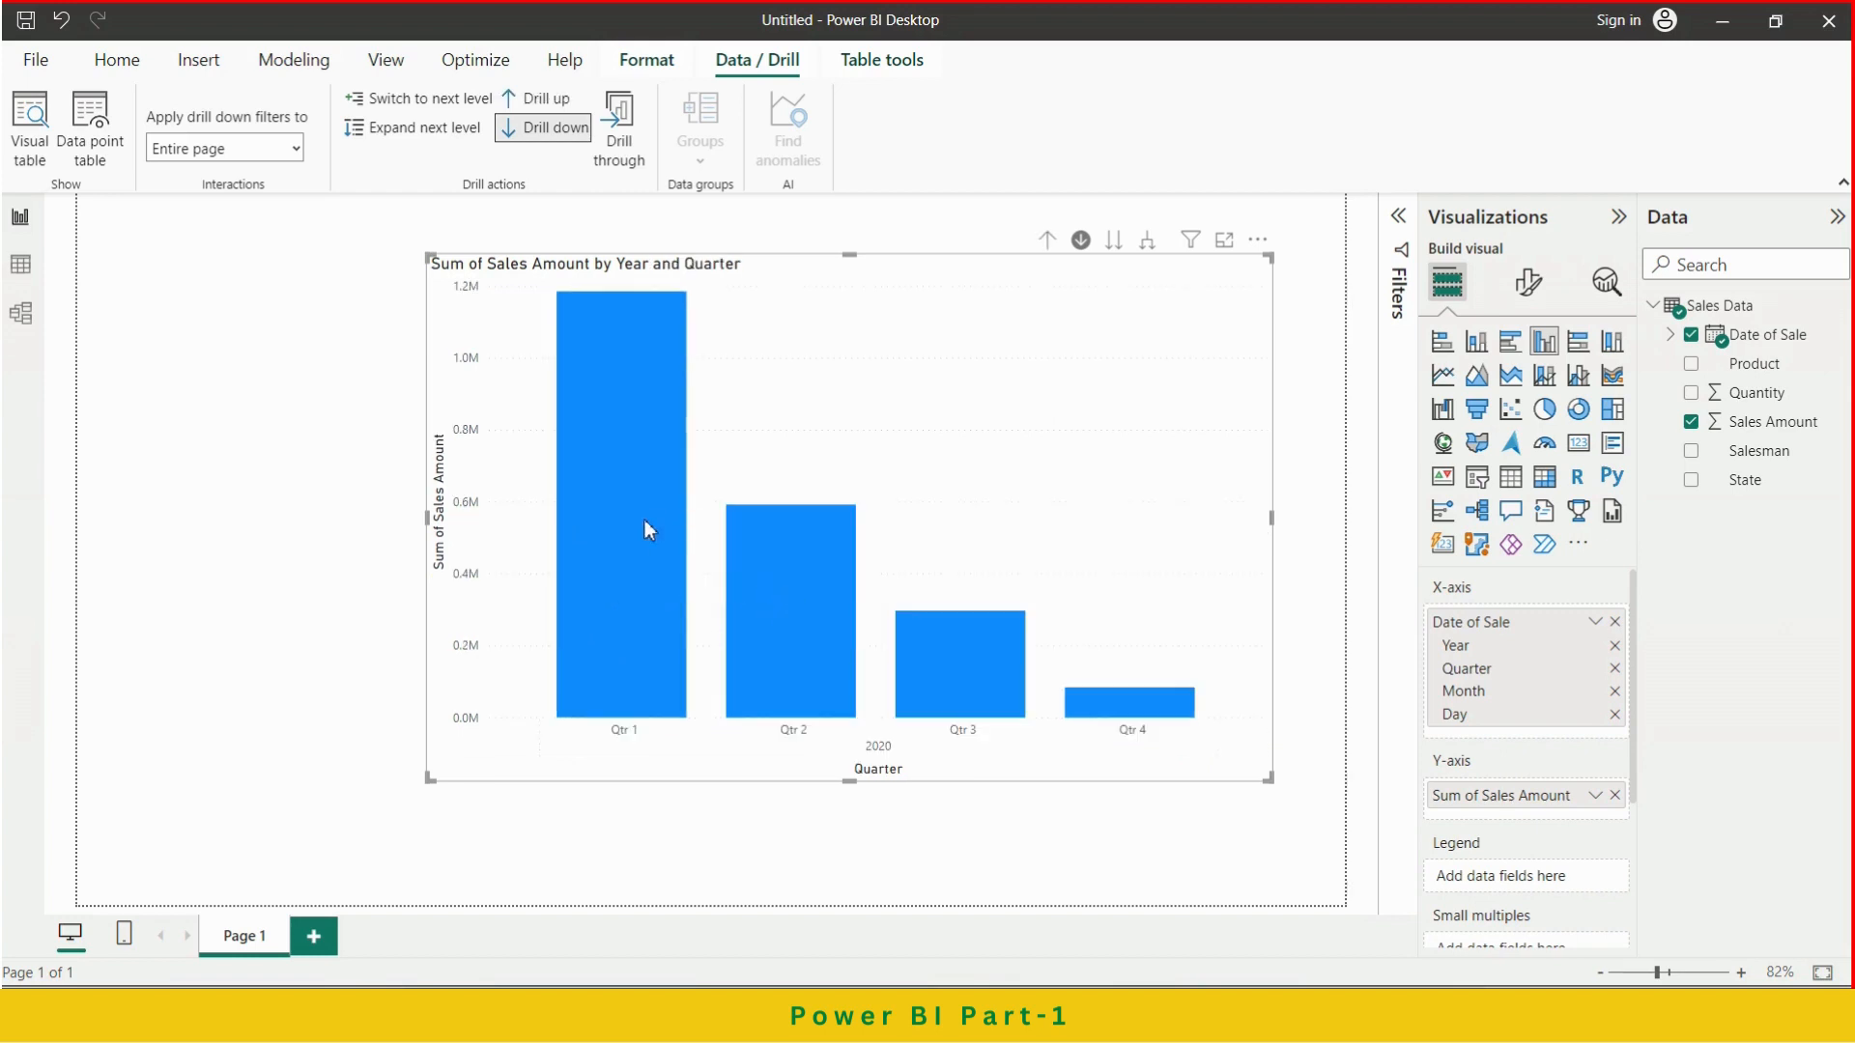
left_click(659, 409)
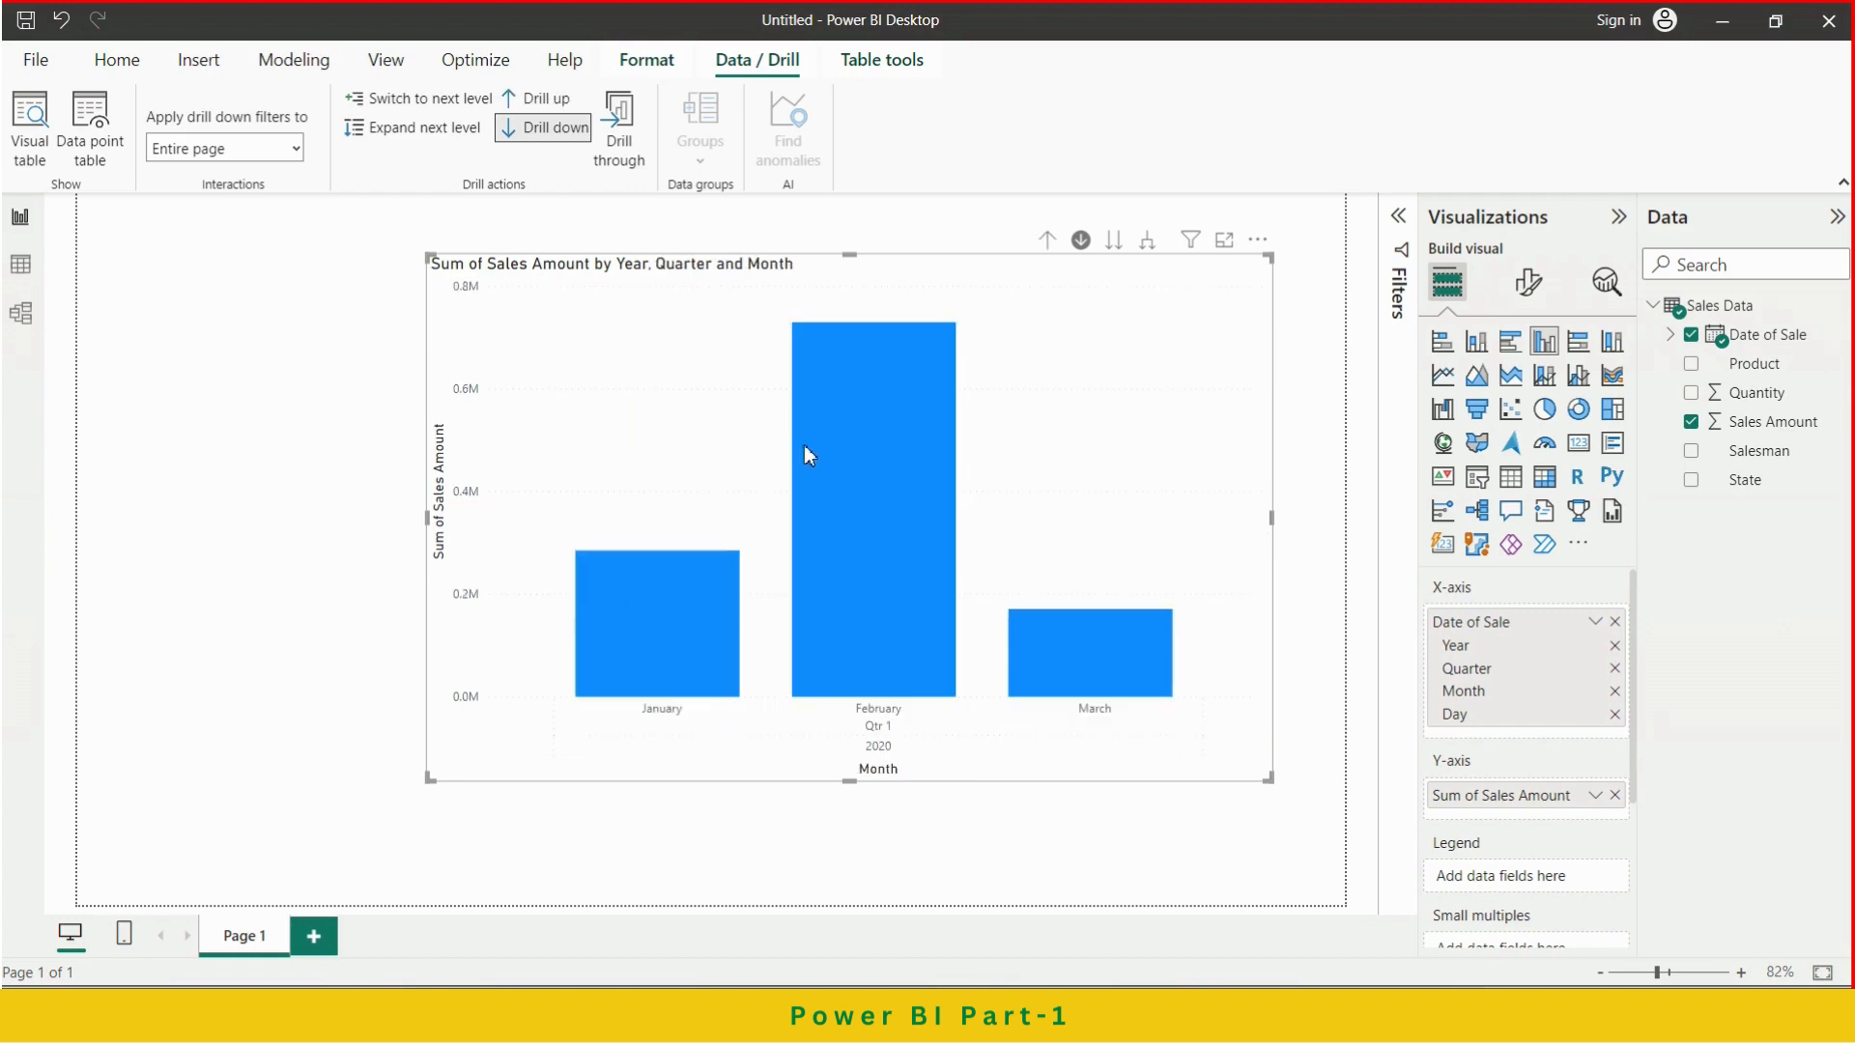
left_click(857, 450)
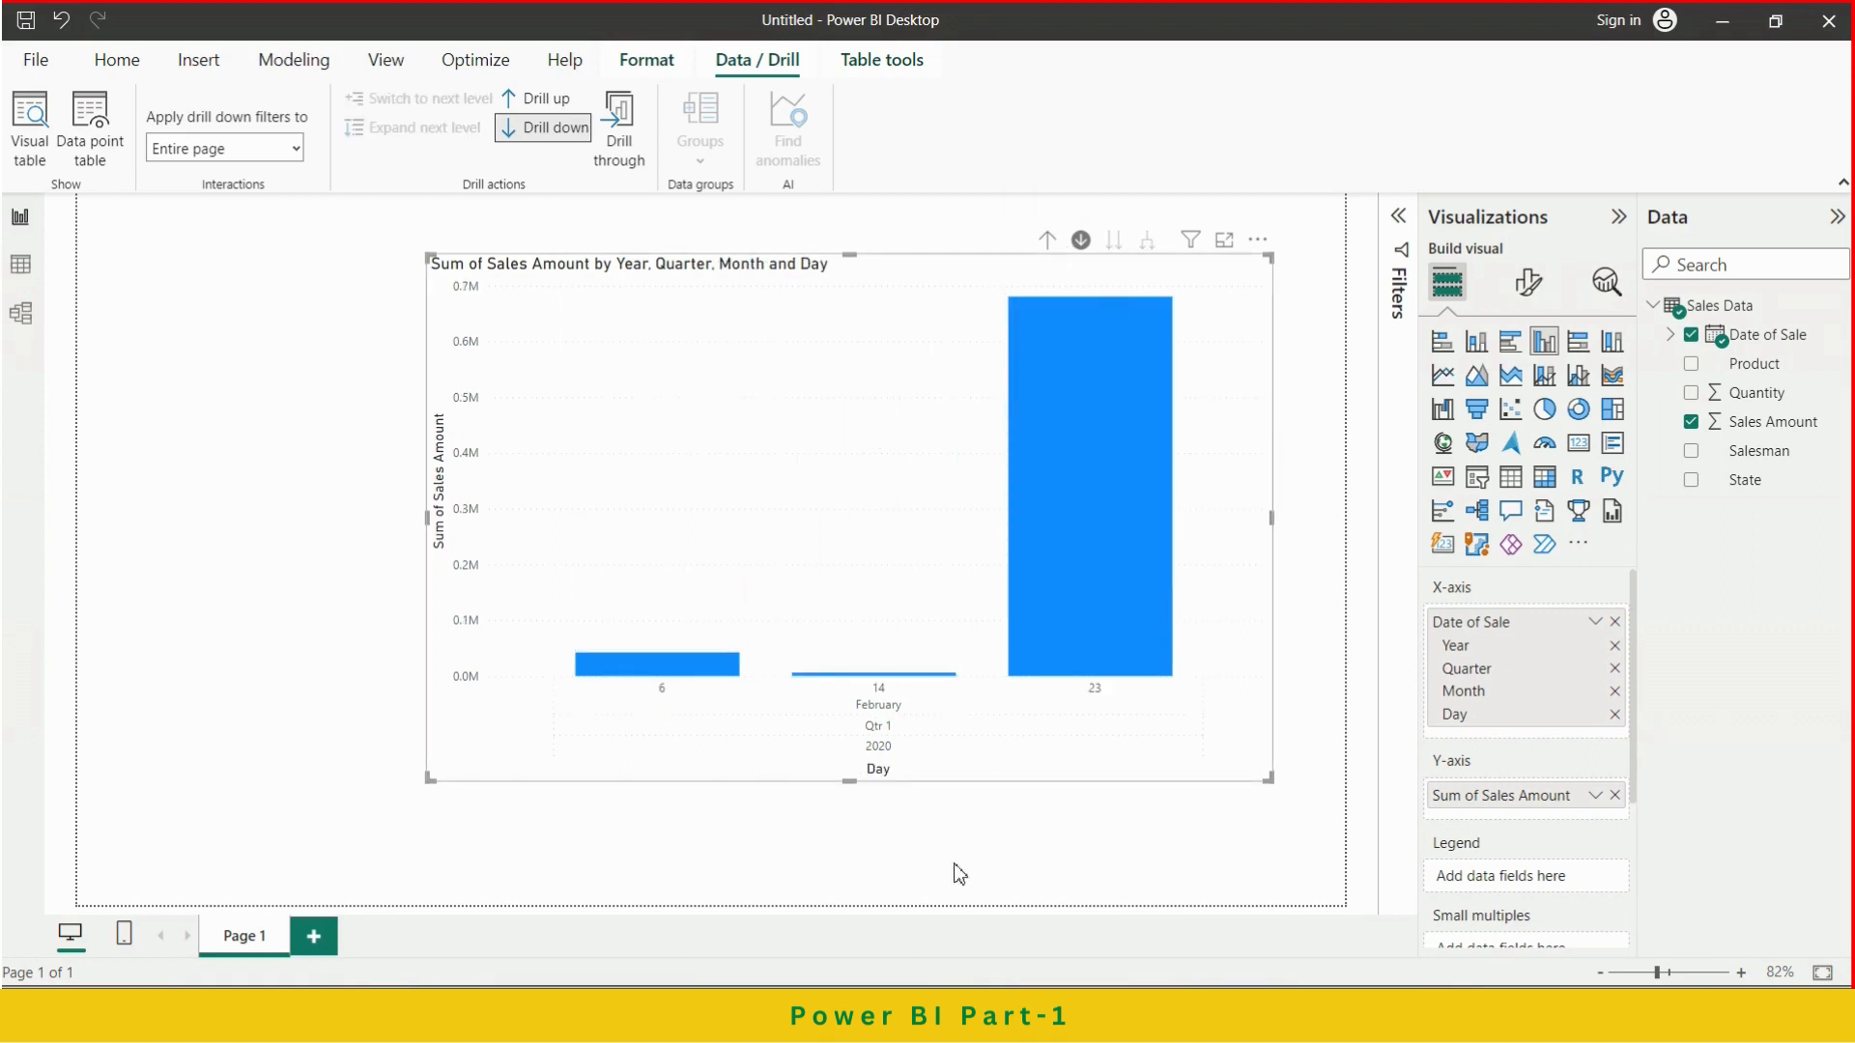
Drill up from the February days through months and quarters to the yearly sales totals
left_click(1047, 240)
left_click(1047, 240)
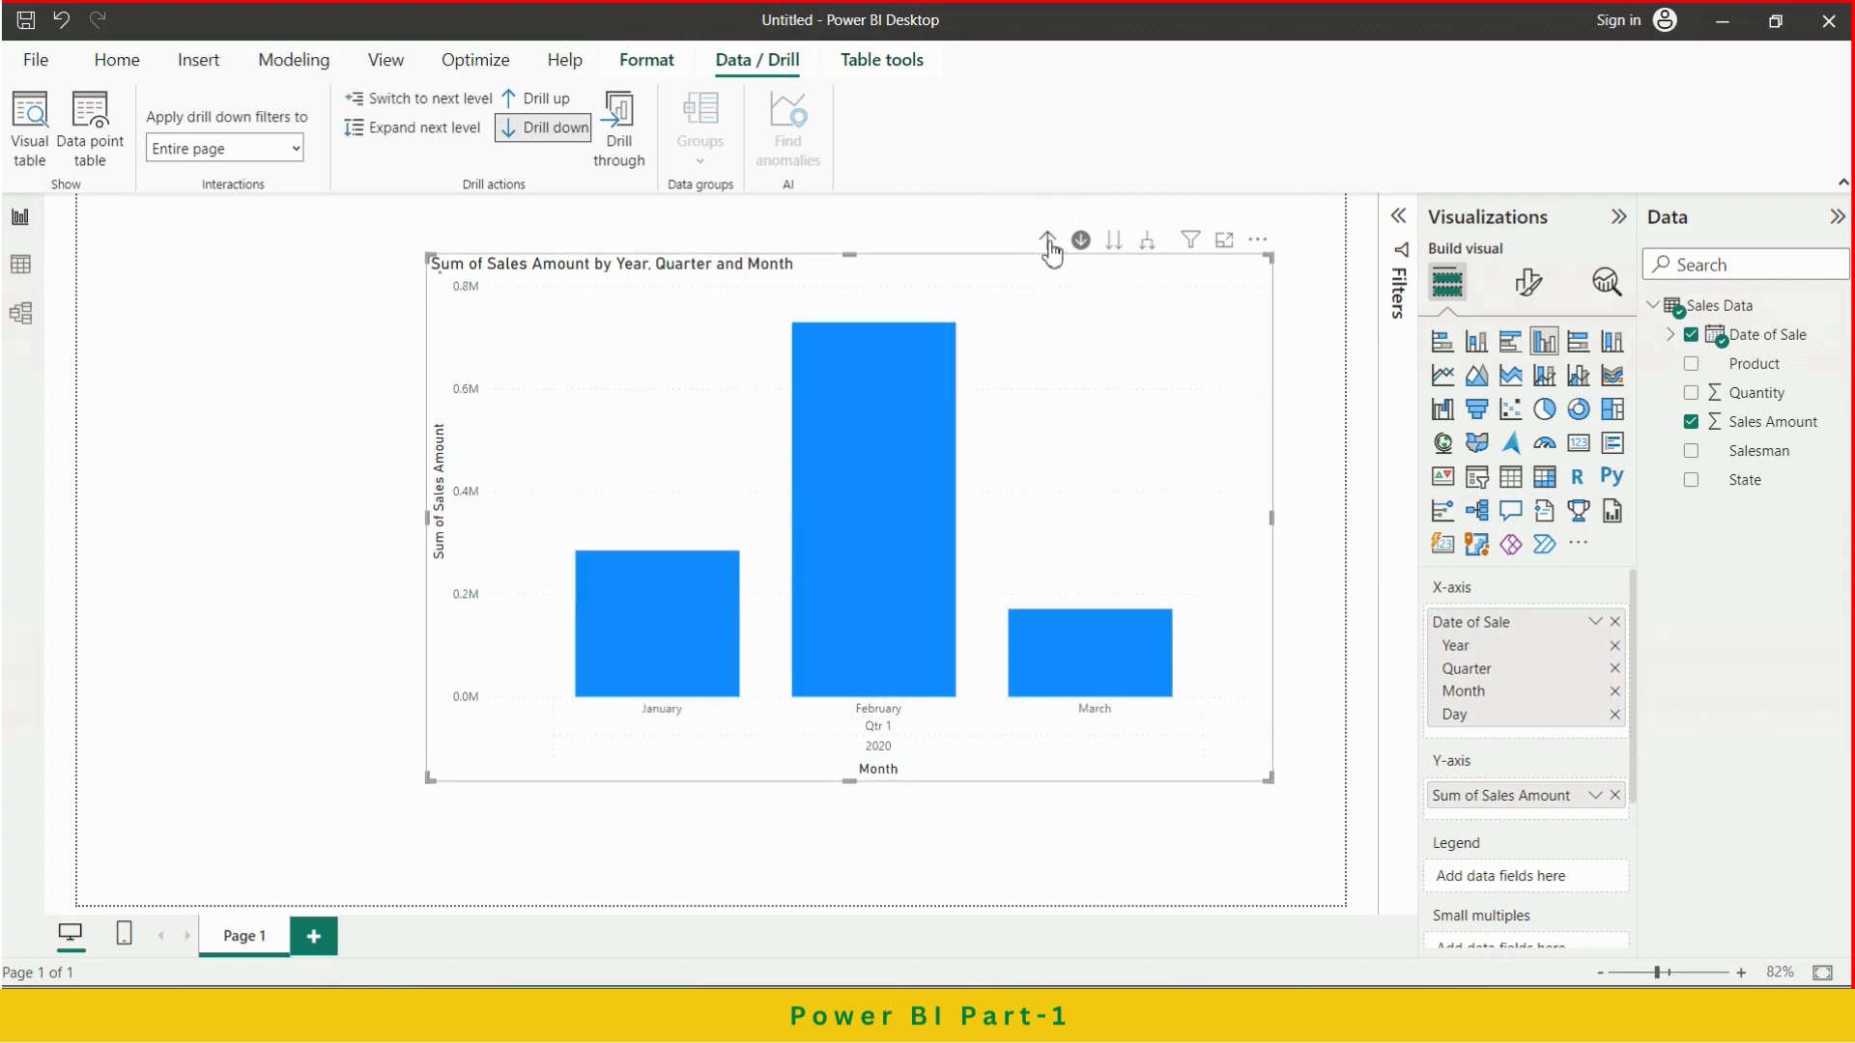
left_click(1047, 239)
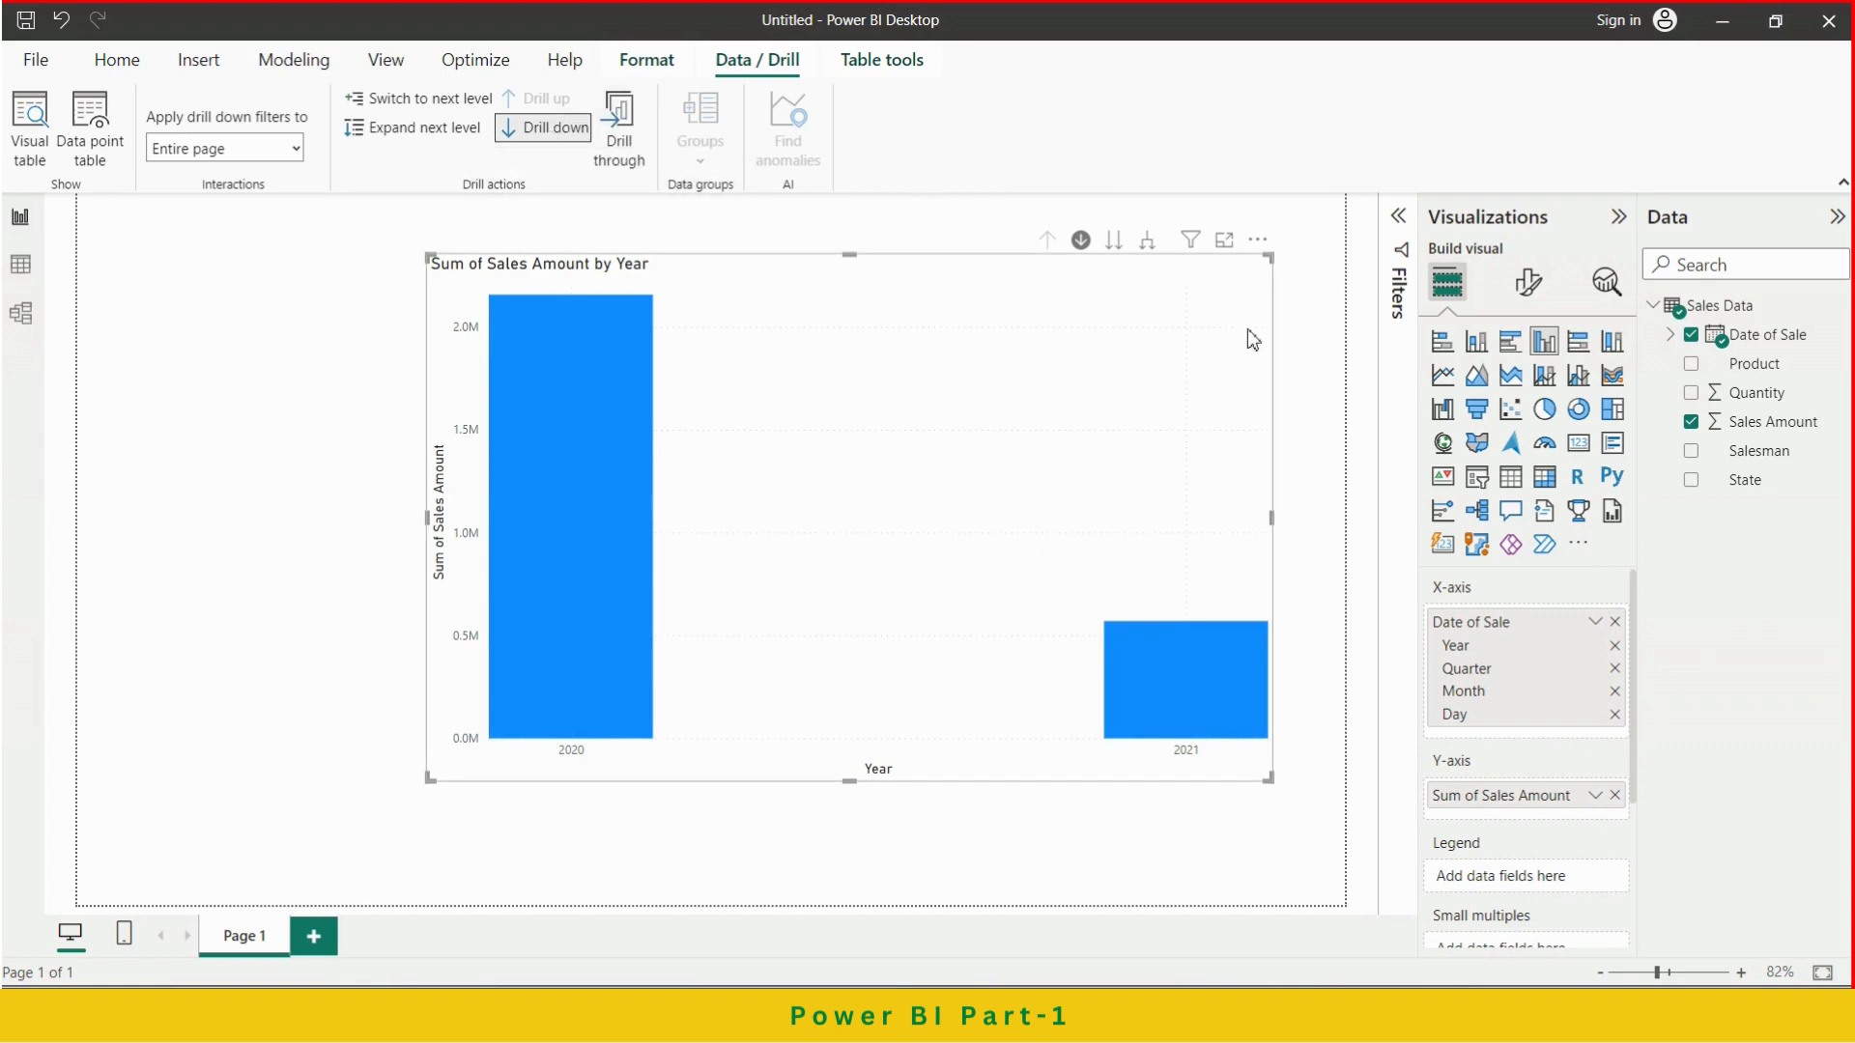
Turn off drill-down mode and highlight and clear the 2020 bar twice to see how selection behaves without drilling
left_click(1081, 240)
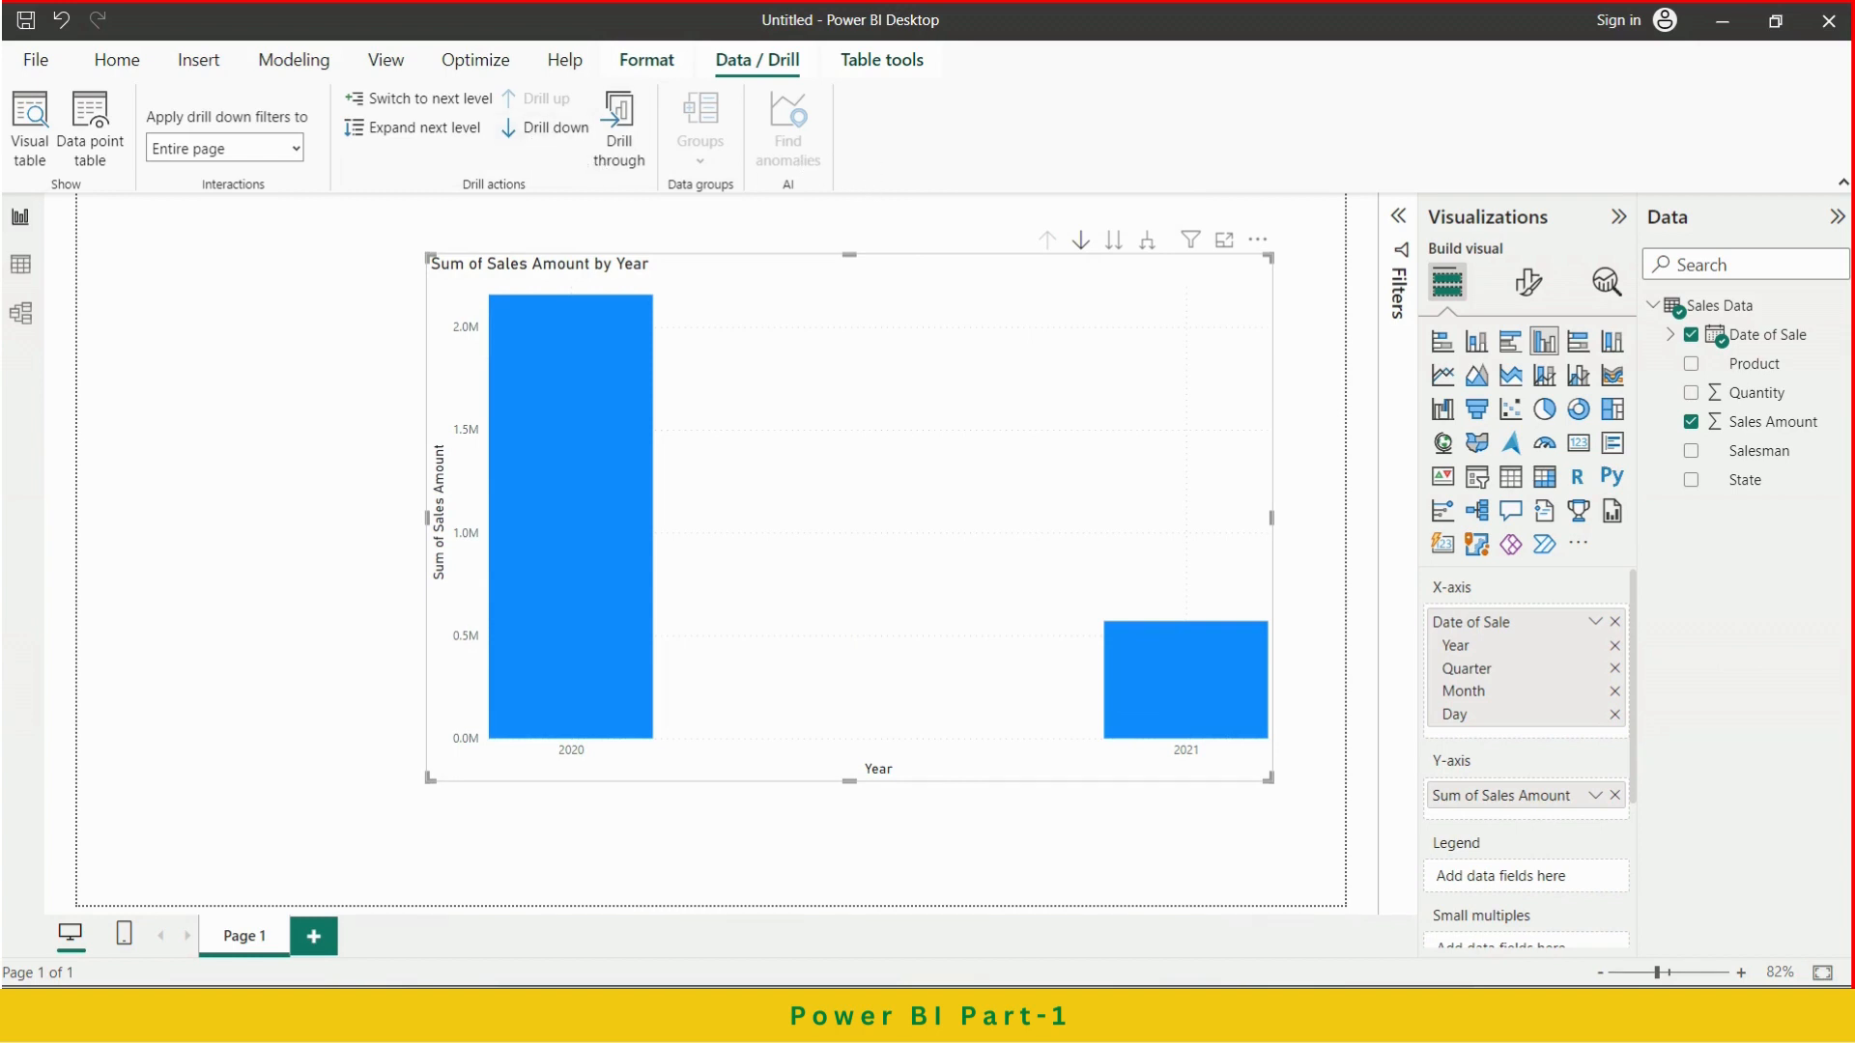
left_click(552, 455)
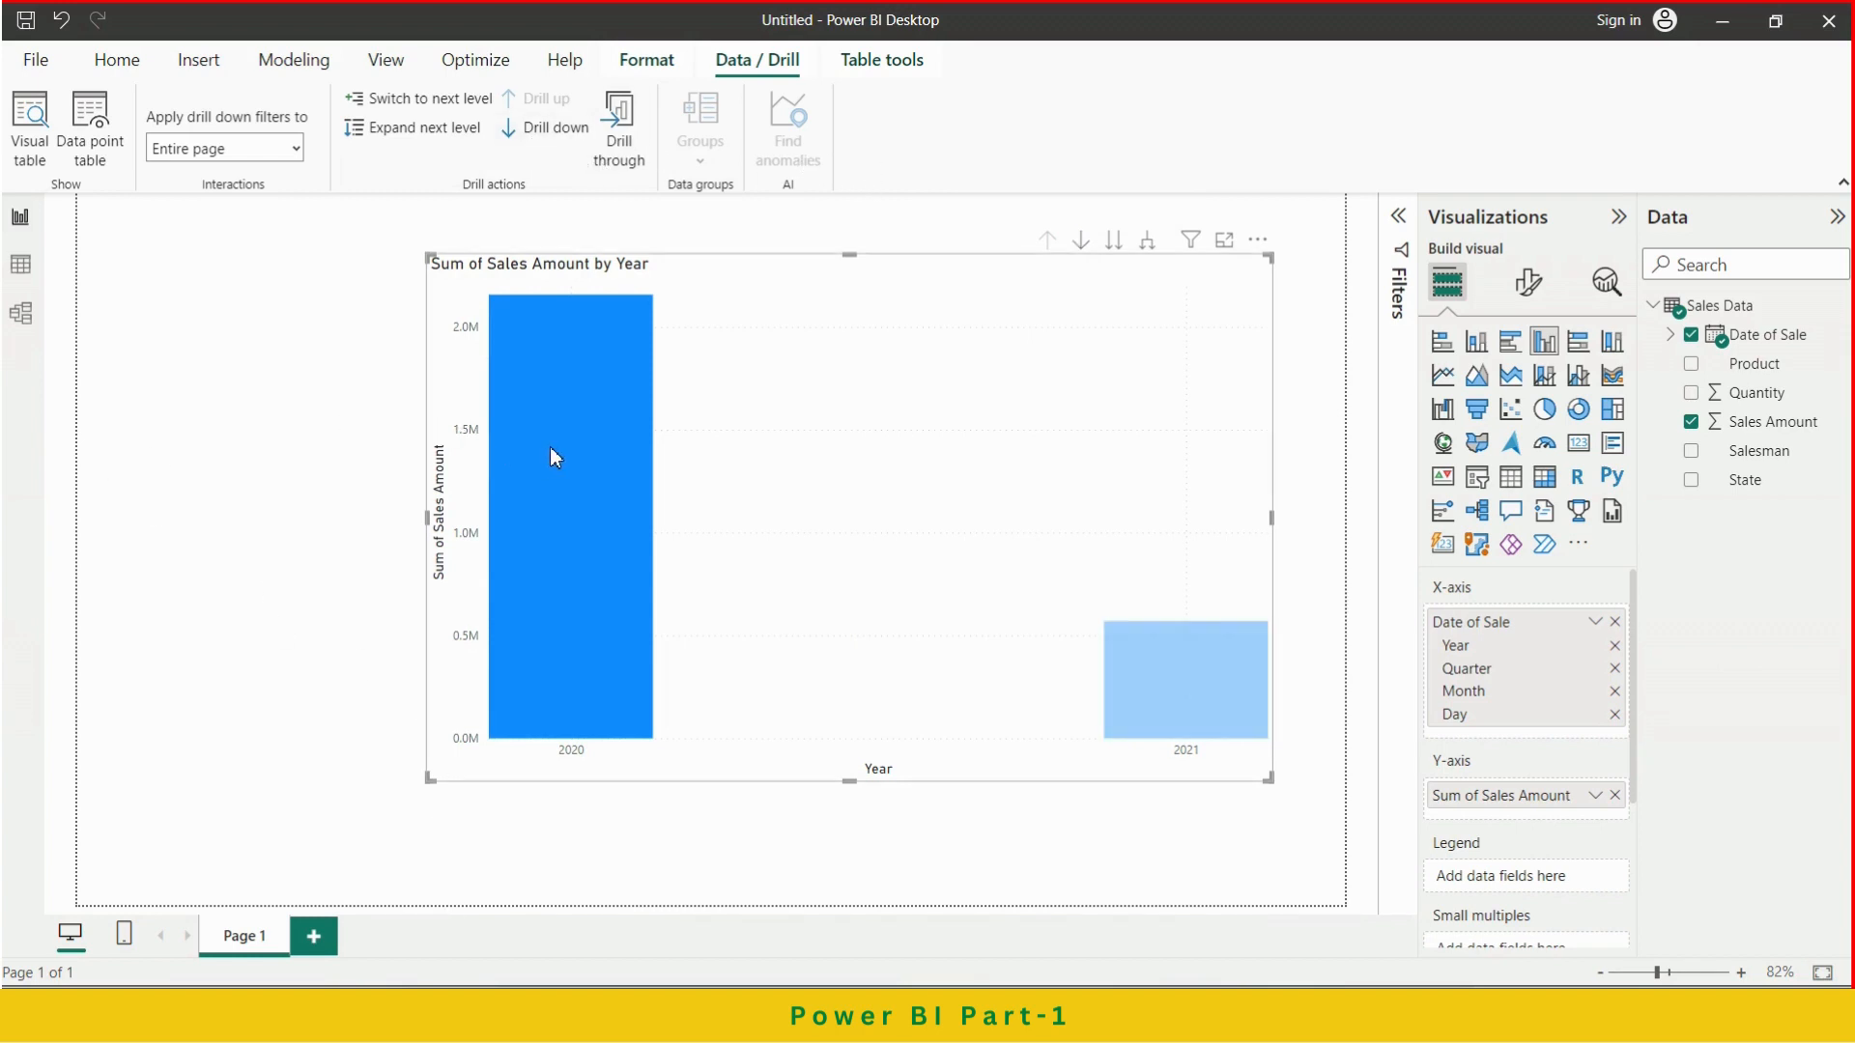
left_click(551, 448)
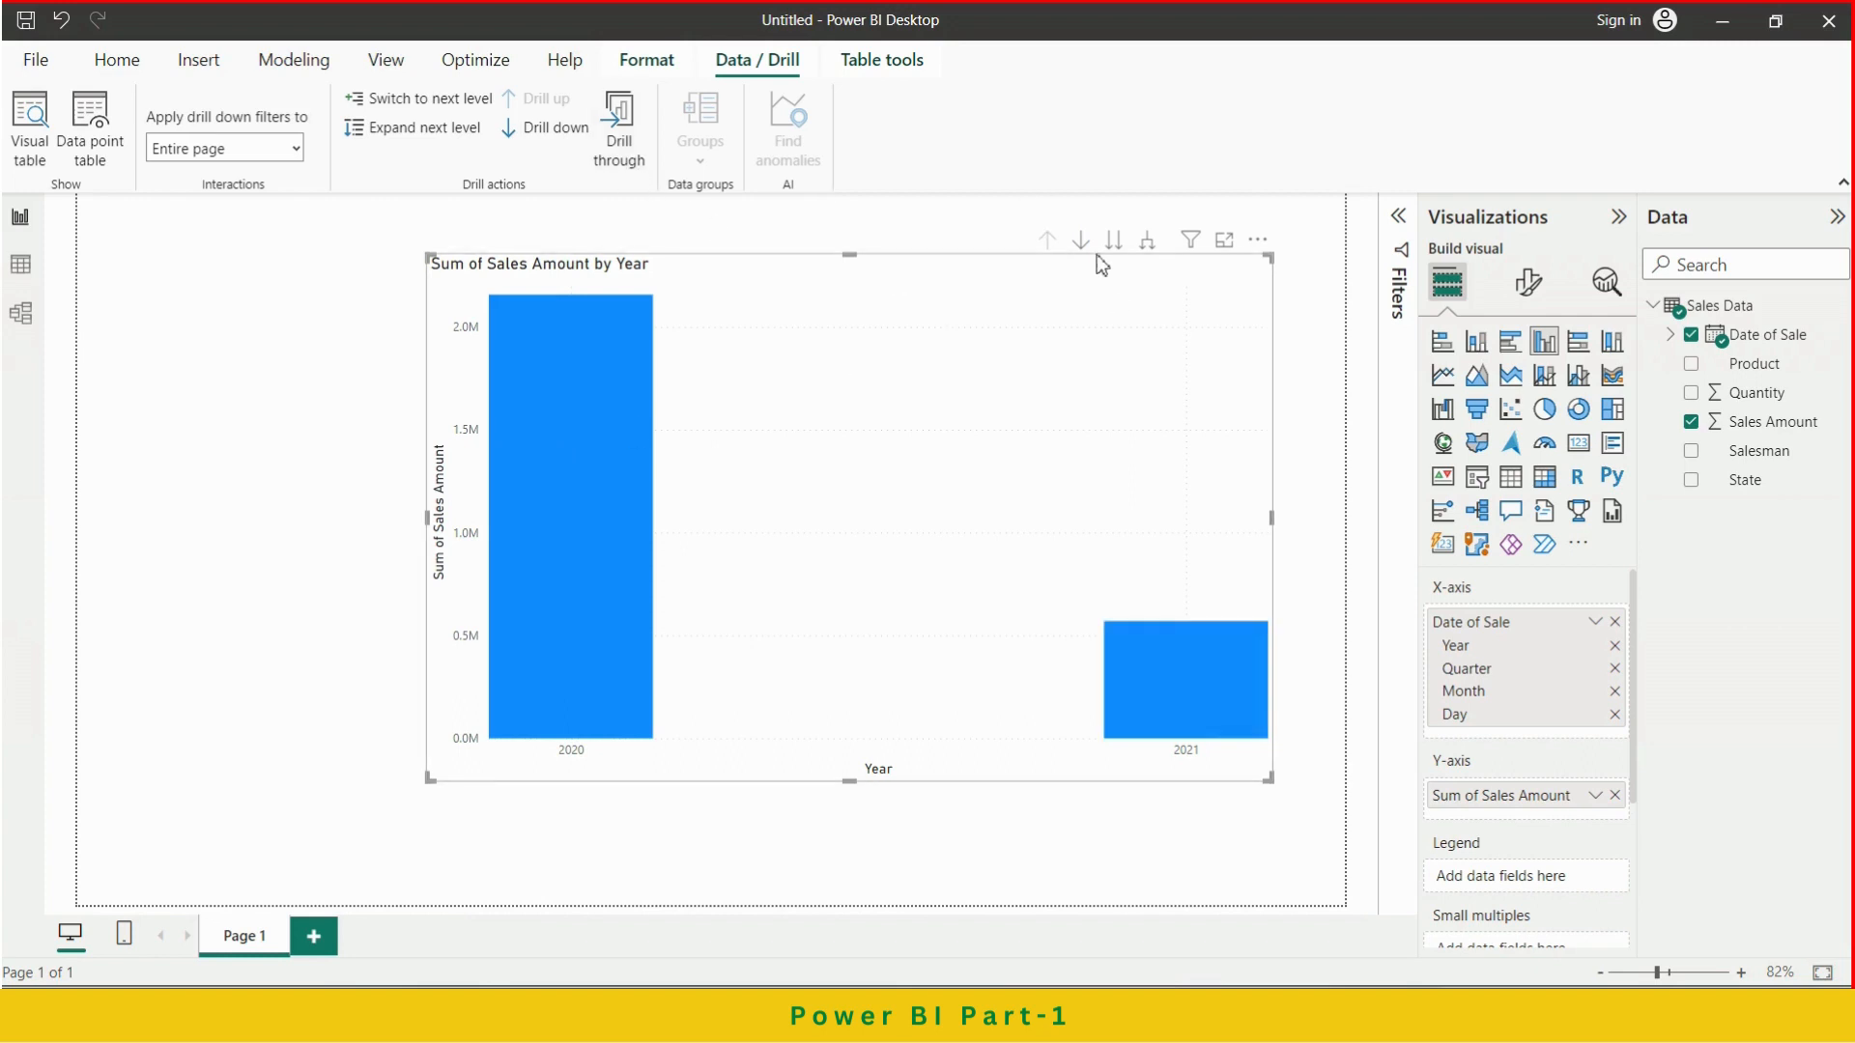
left_click(598, 436)
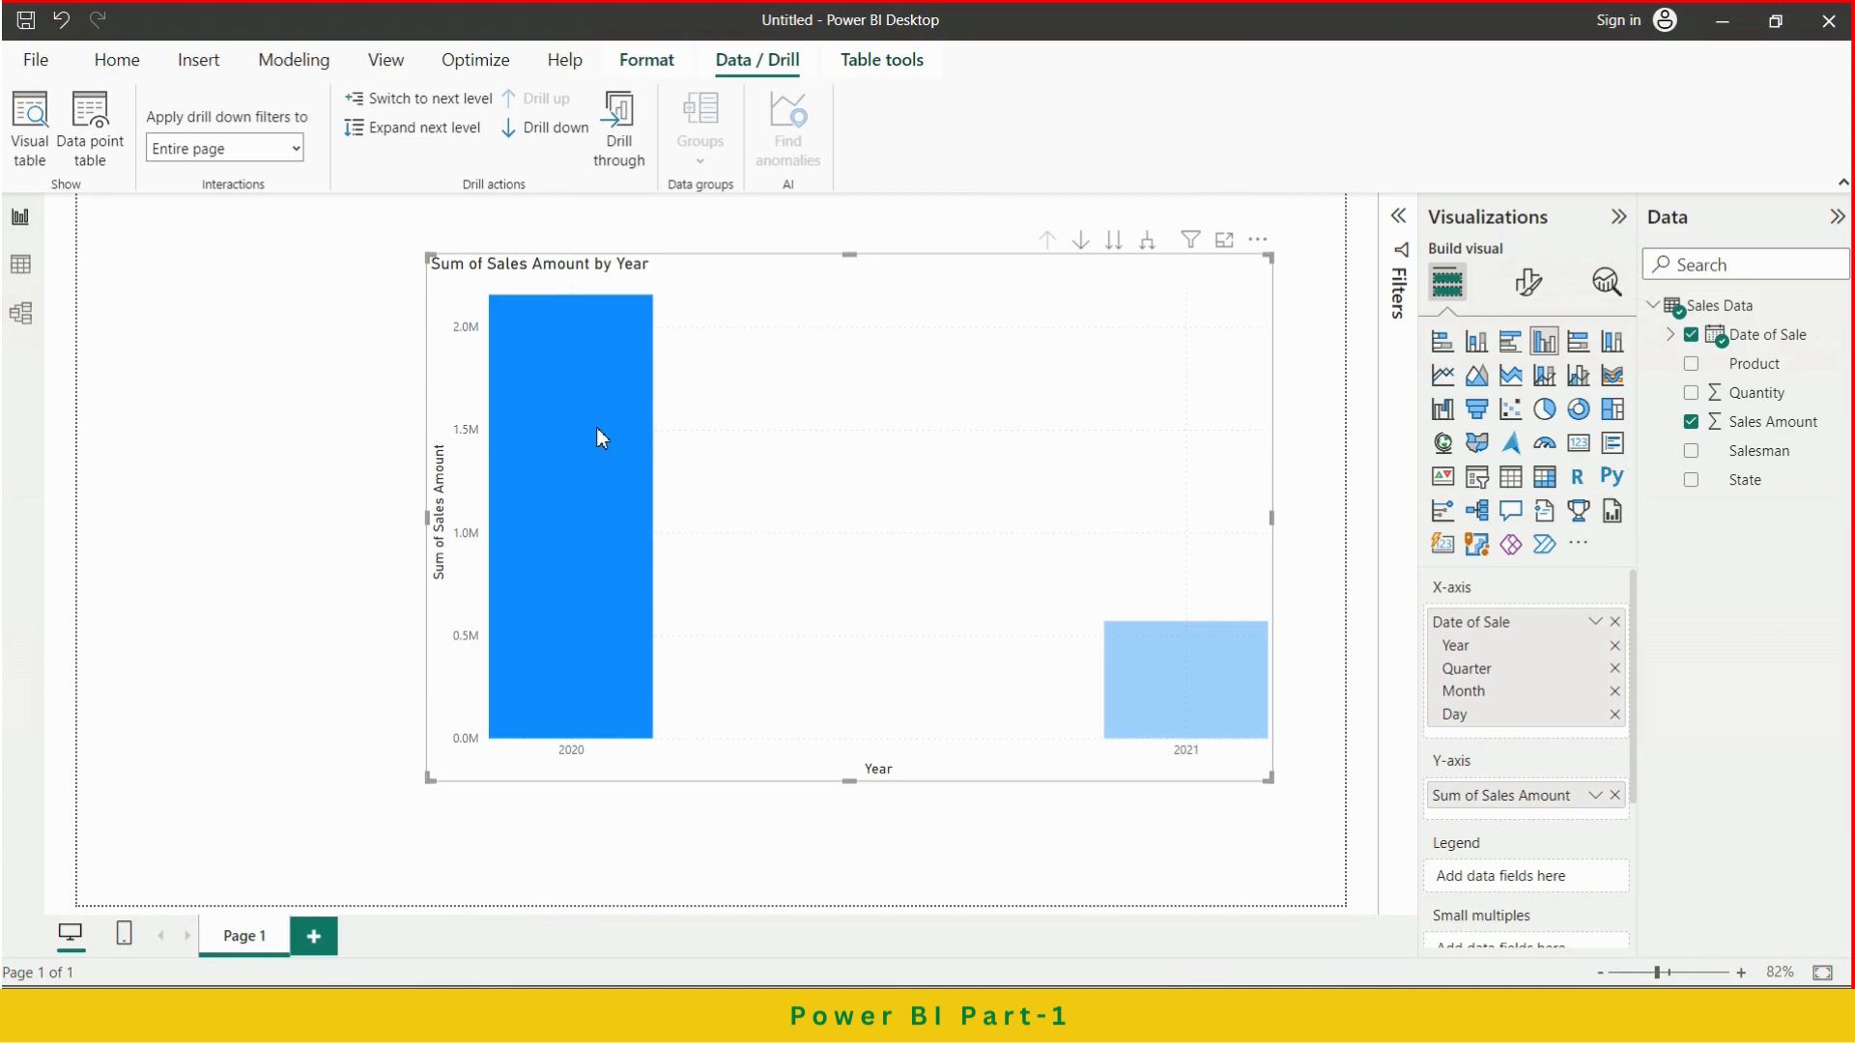
left_click(597, 431)
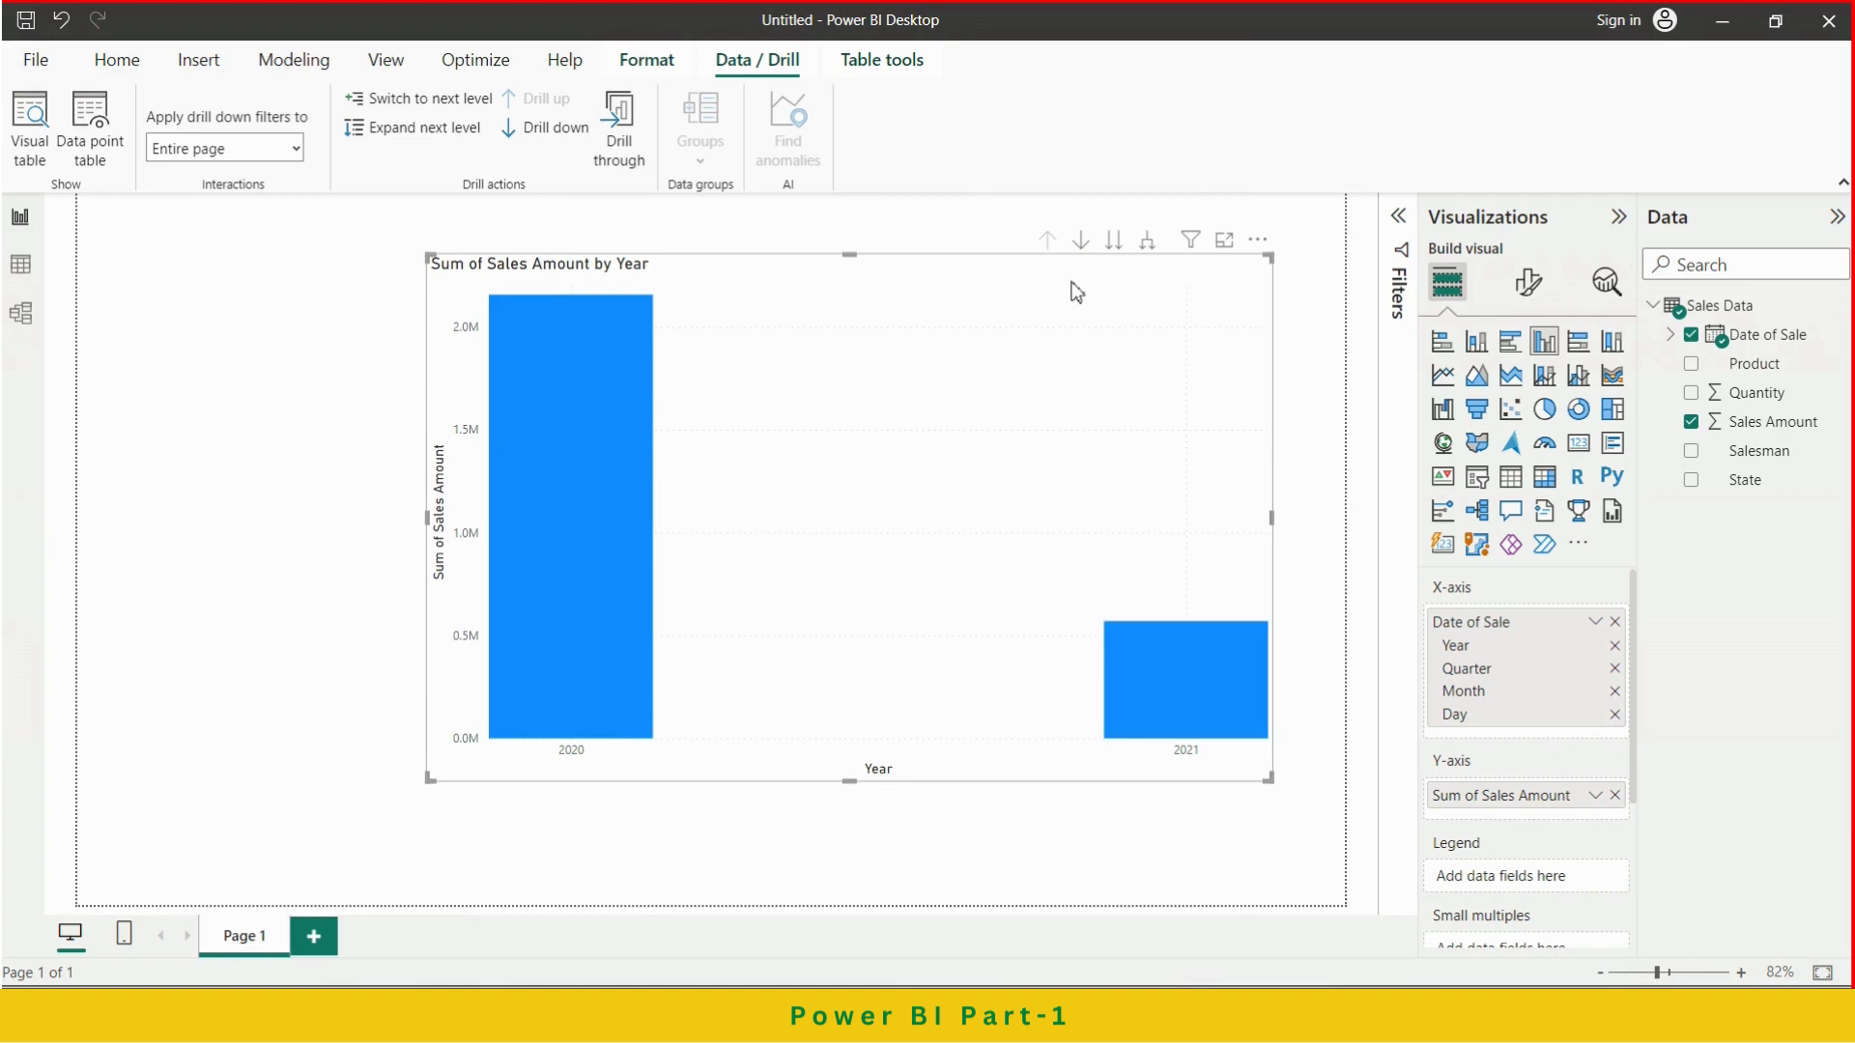
Turn on drill-down mode, drill into 2020 to view its quarters, and drill back up to the years
left_click(1082, 241)
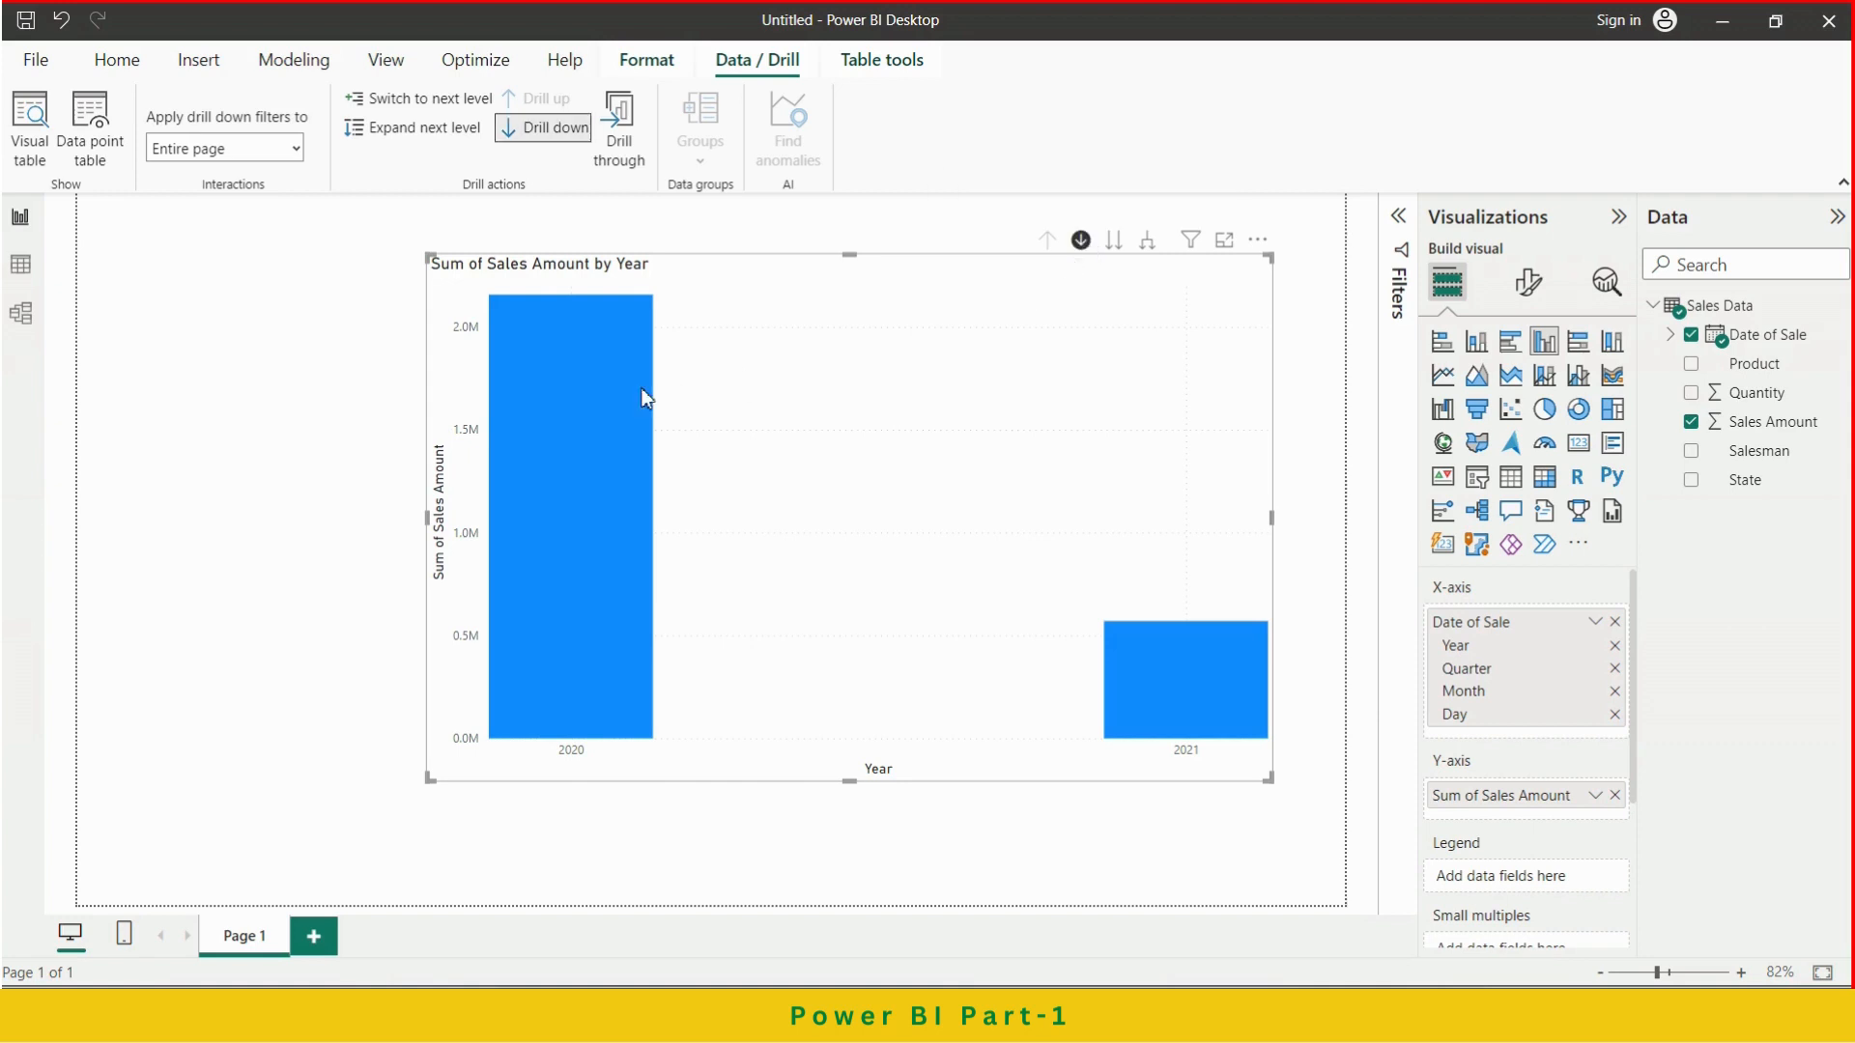
left_click(571, 396)
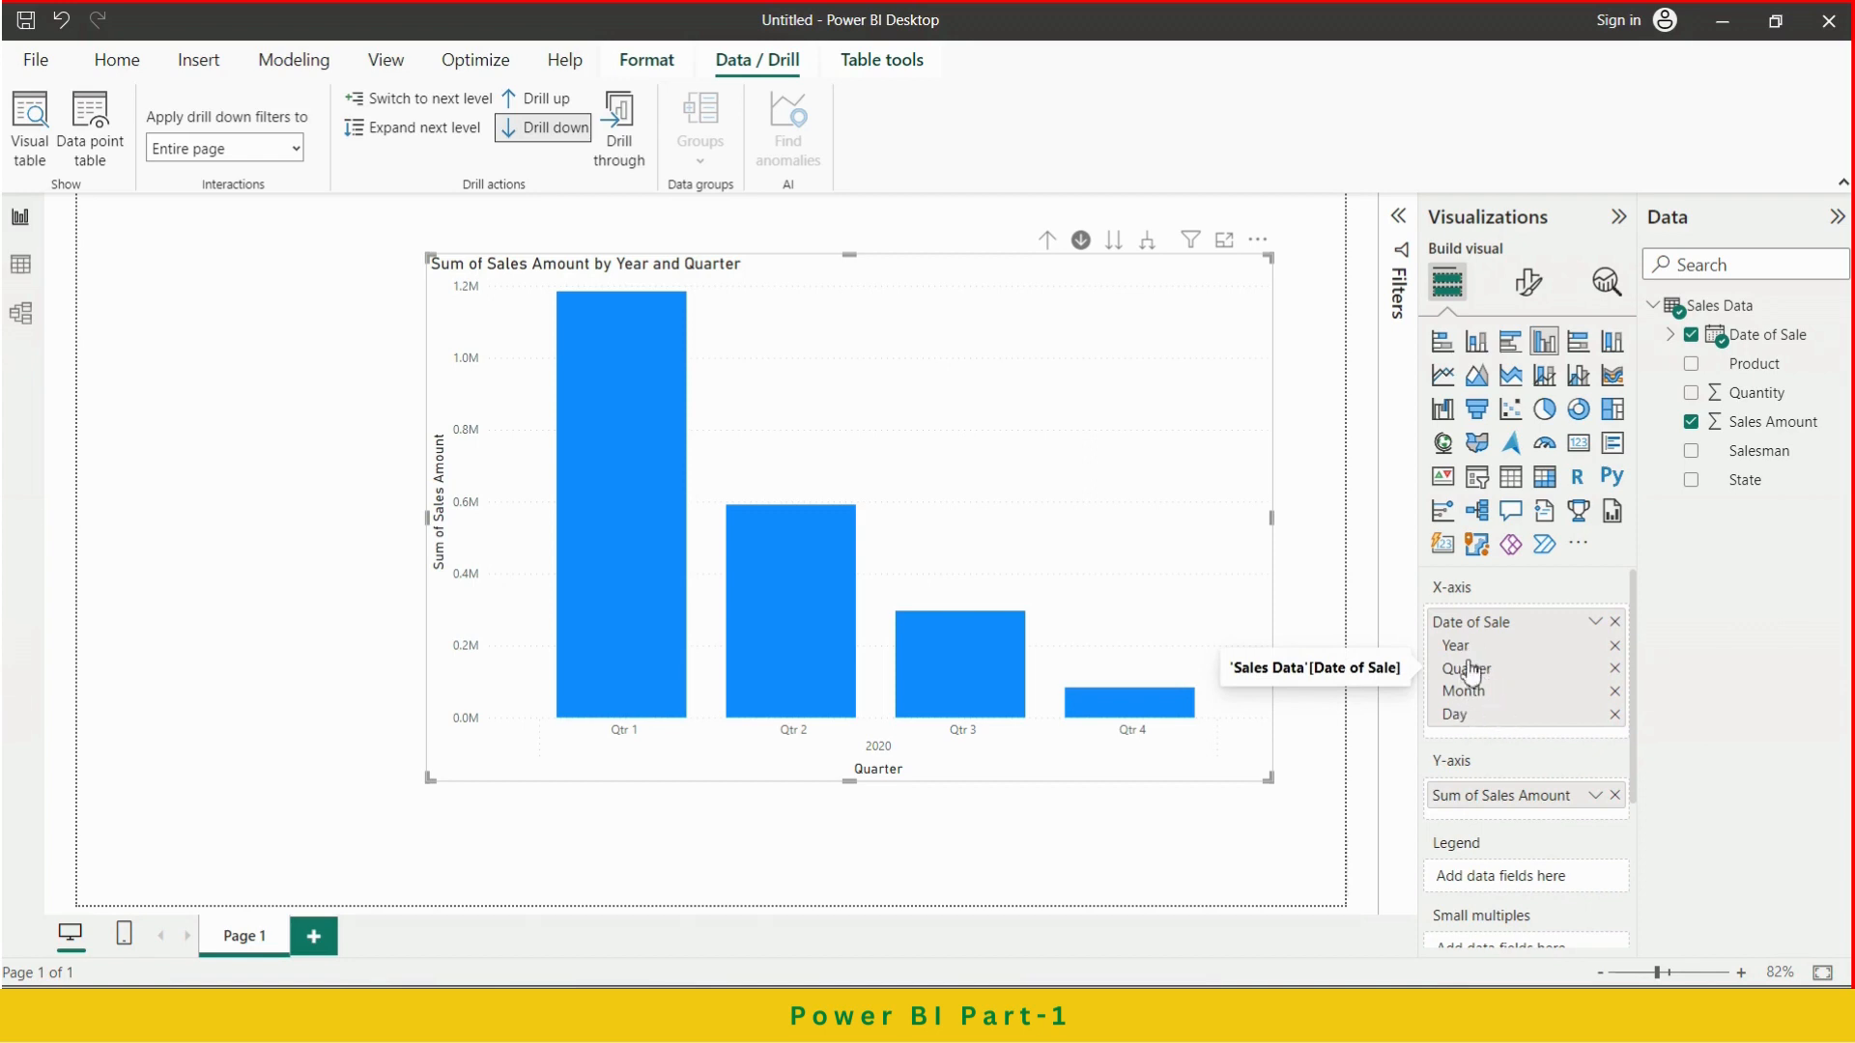
left_click(1049, 240)
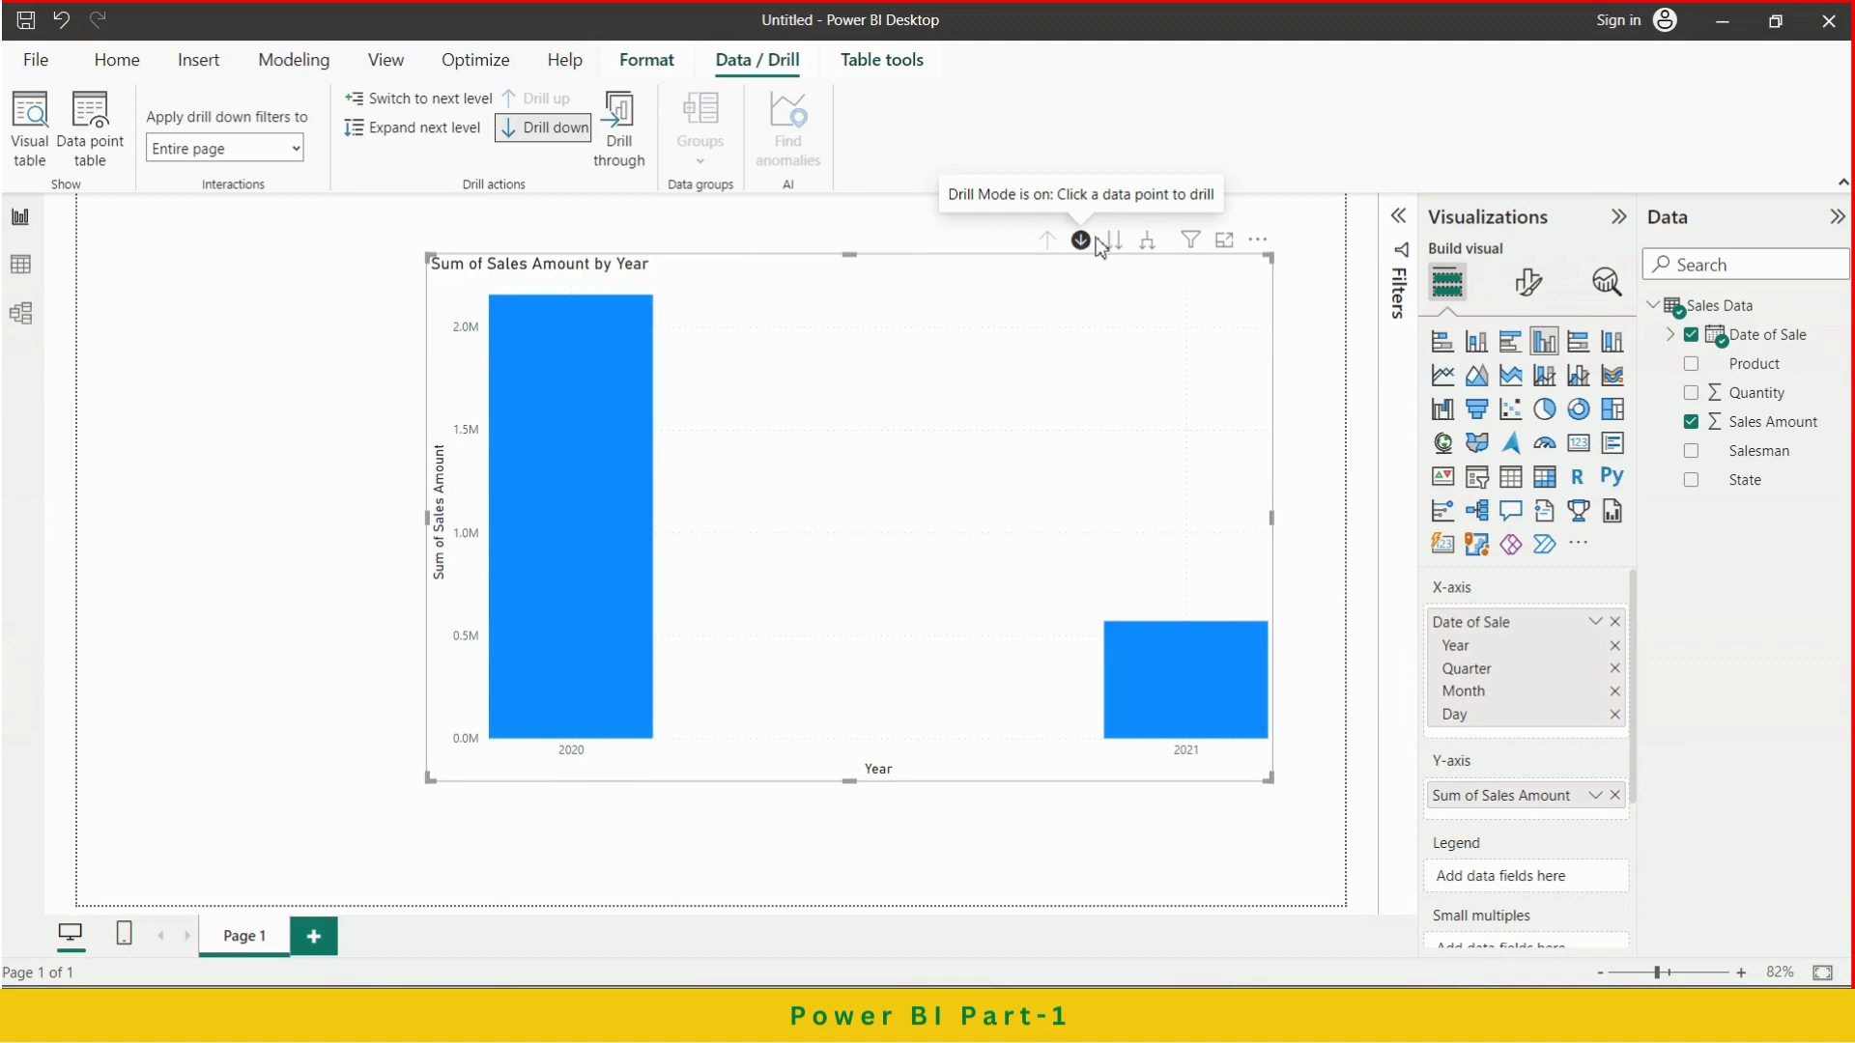
With drill-down mode off, move the whole chart to the quarter and month levels, checking Qtr 1, and return to the years
left_click(1082, 241)
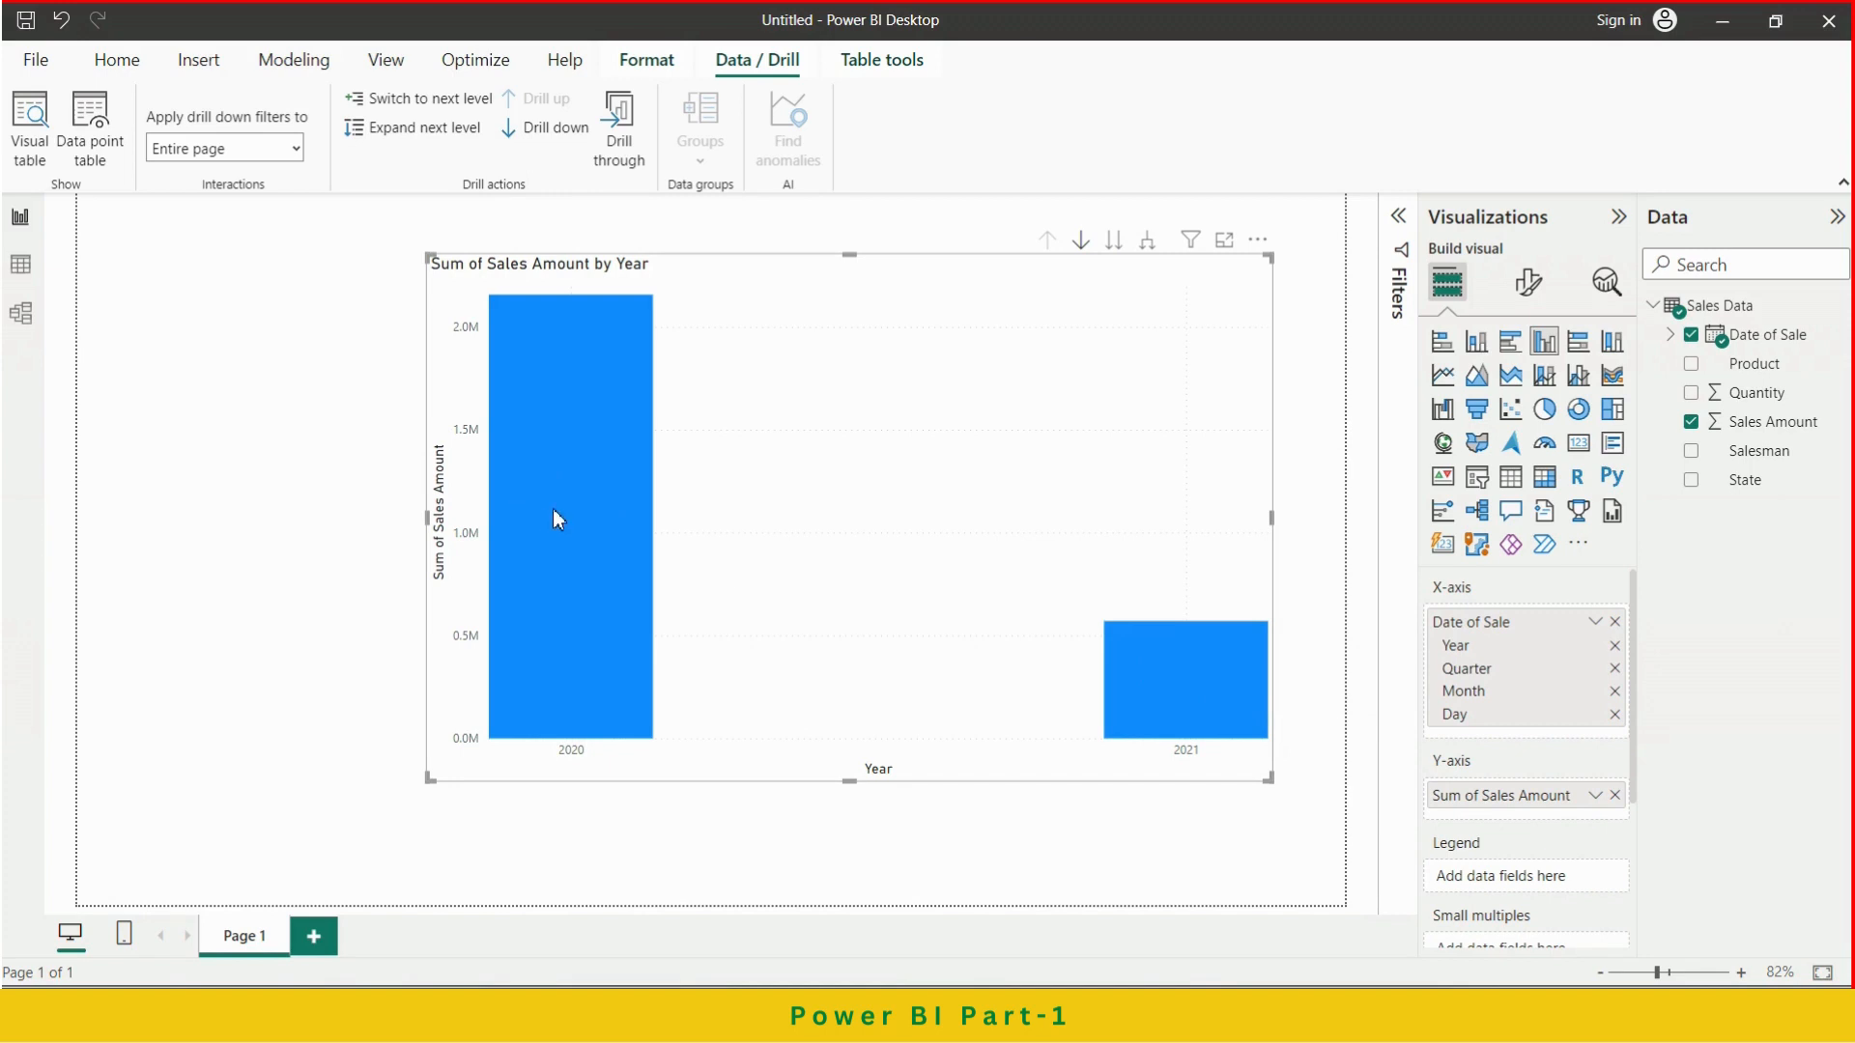
left_click(1114, 244)
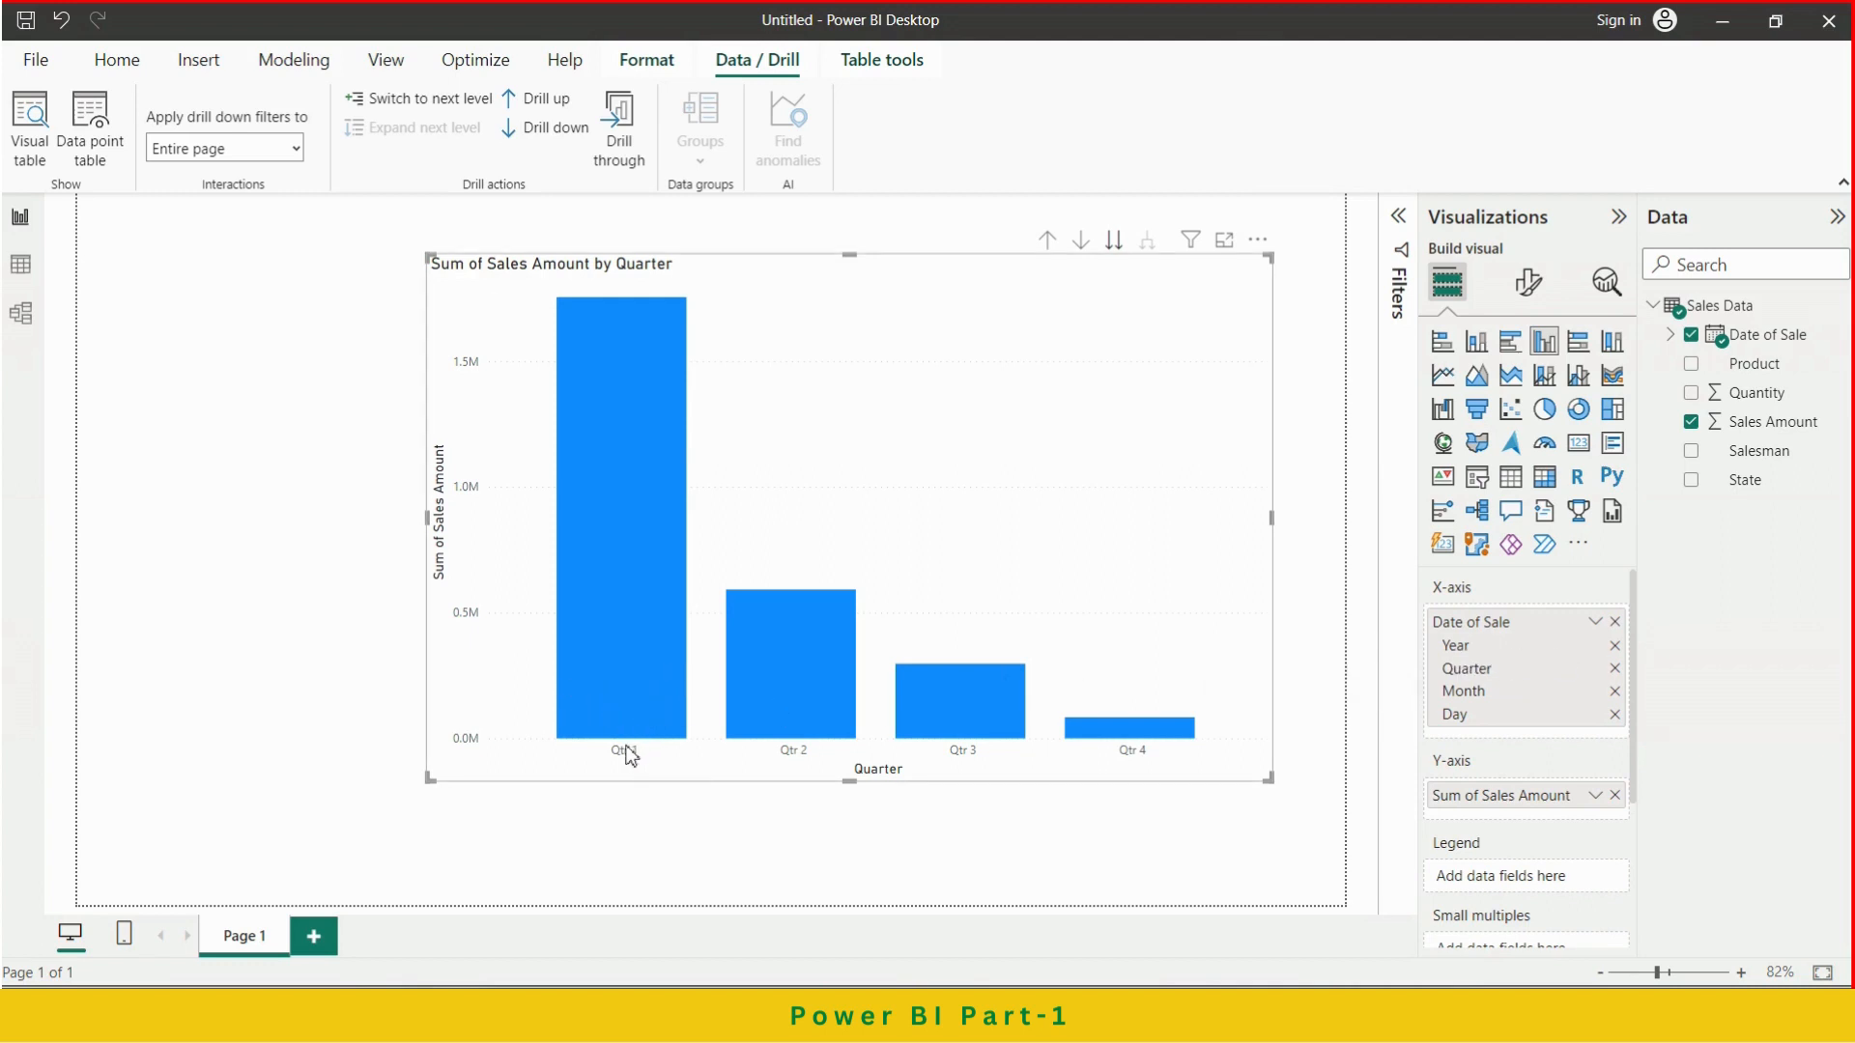
mouse_move(629, 746)
mouse_move(678, 516)
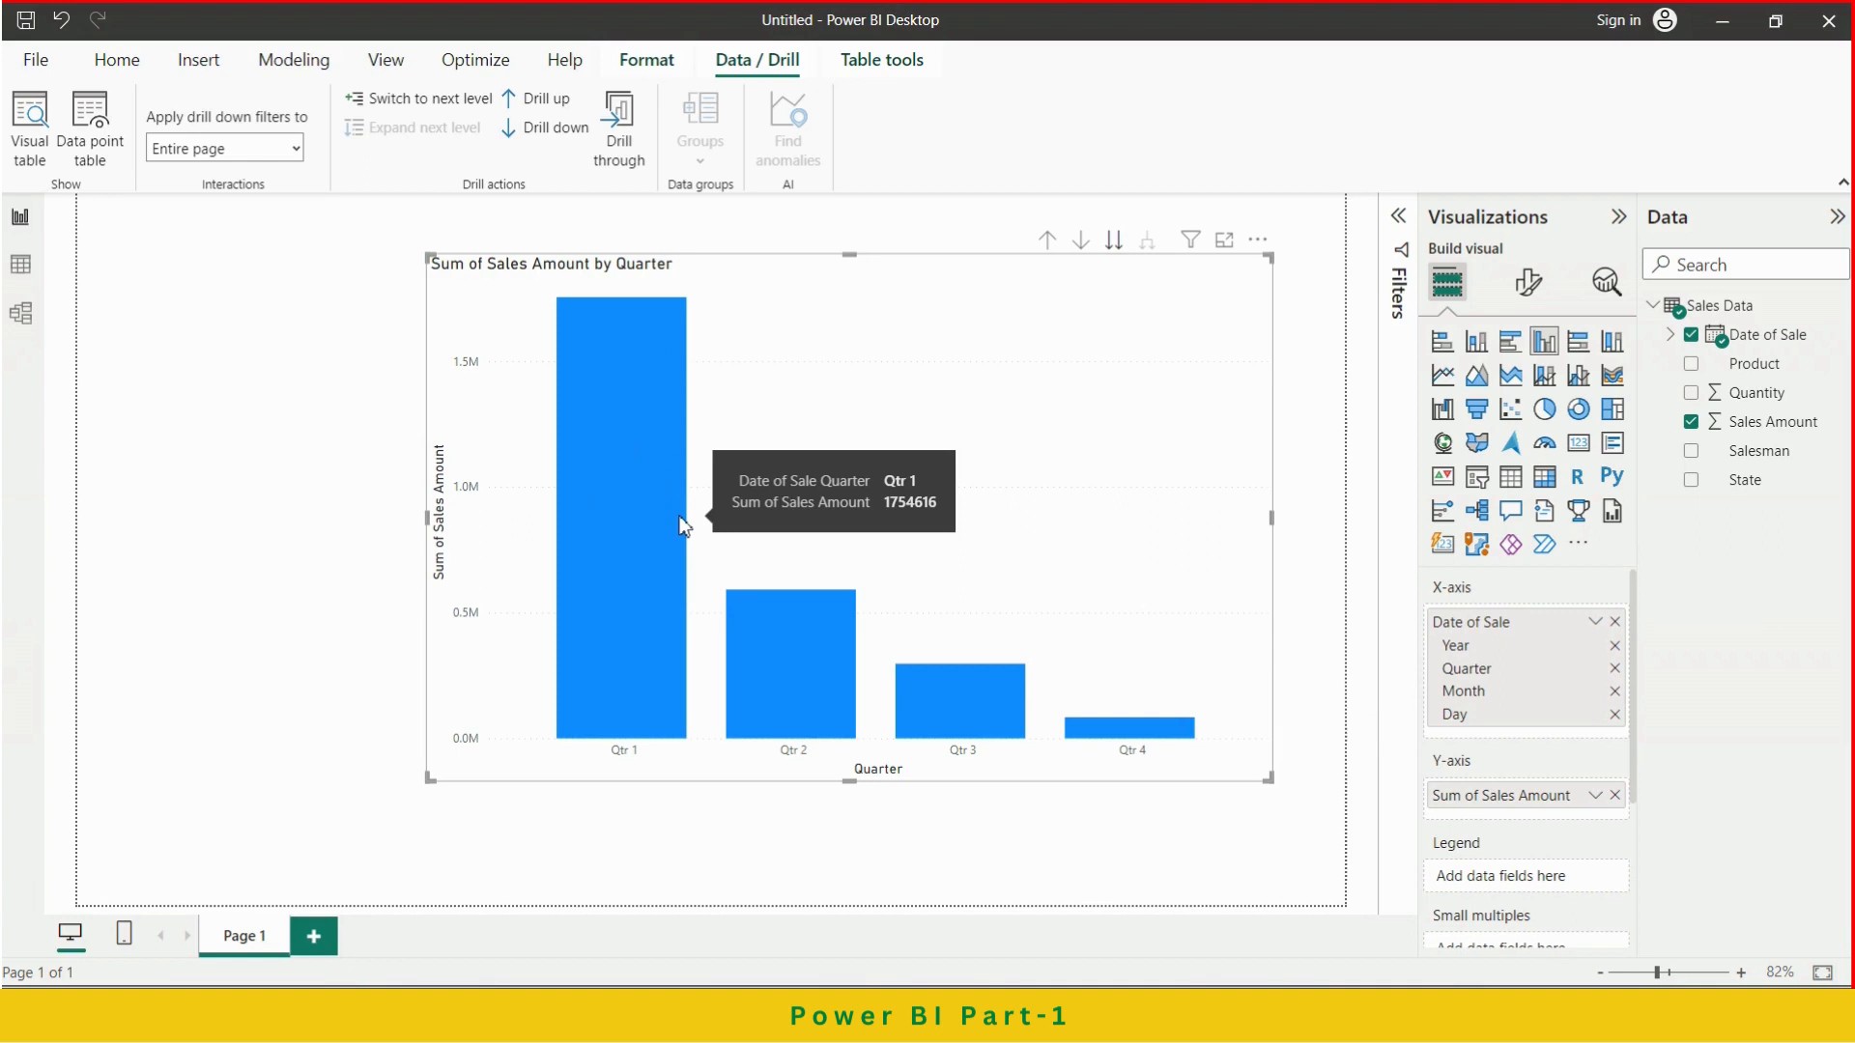
left_click(1115, 241)
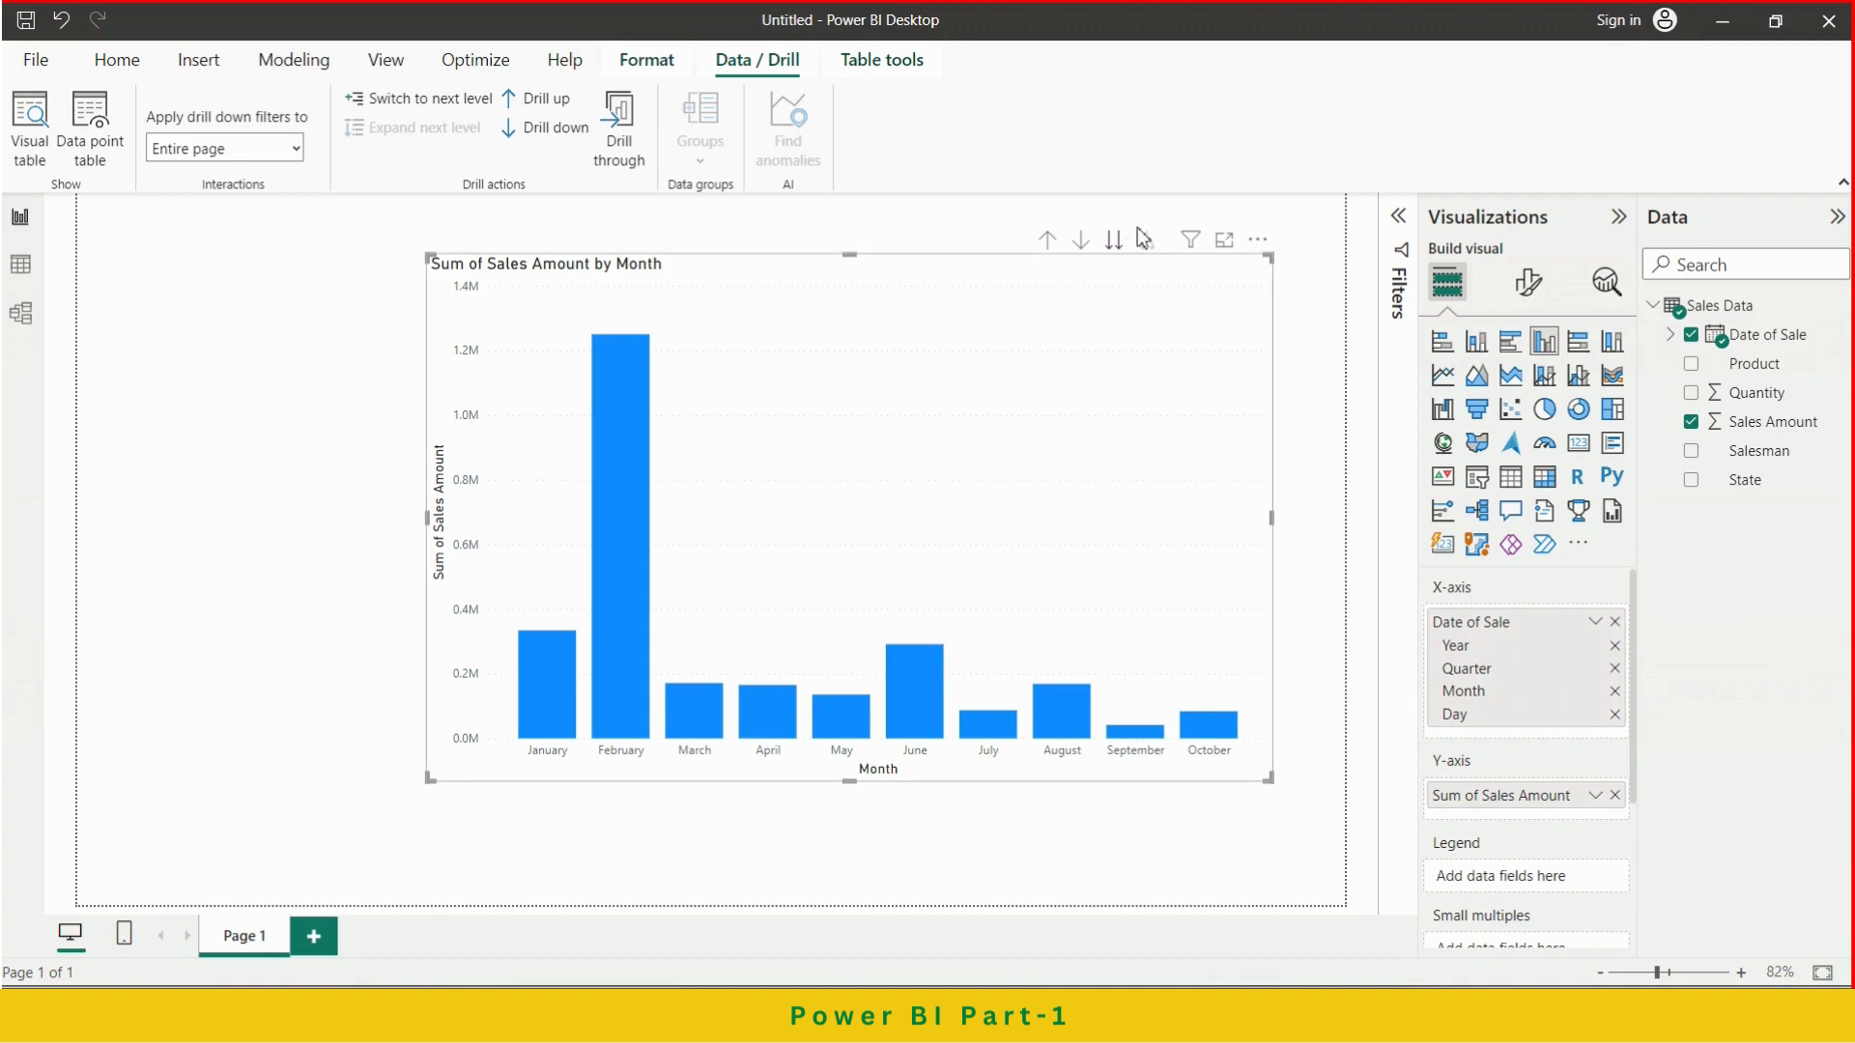
left_click(1048, 241)
left_click(1048, 241)
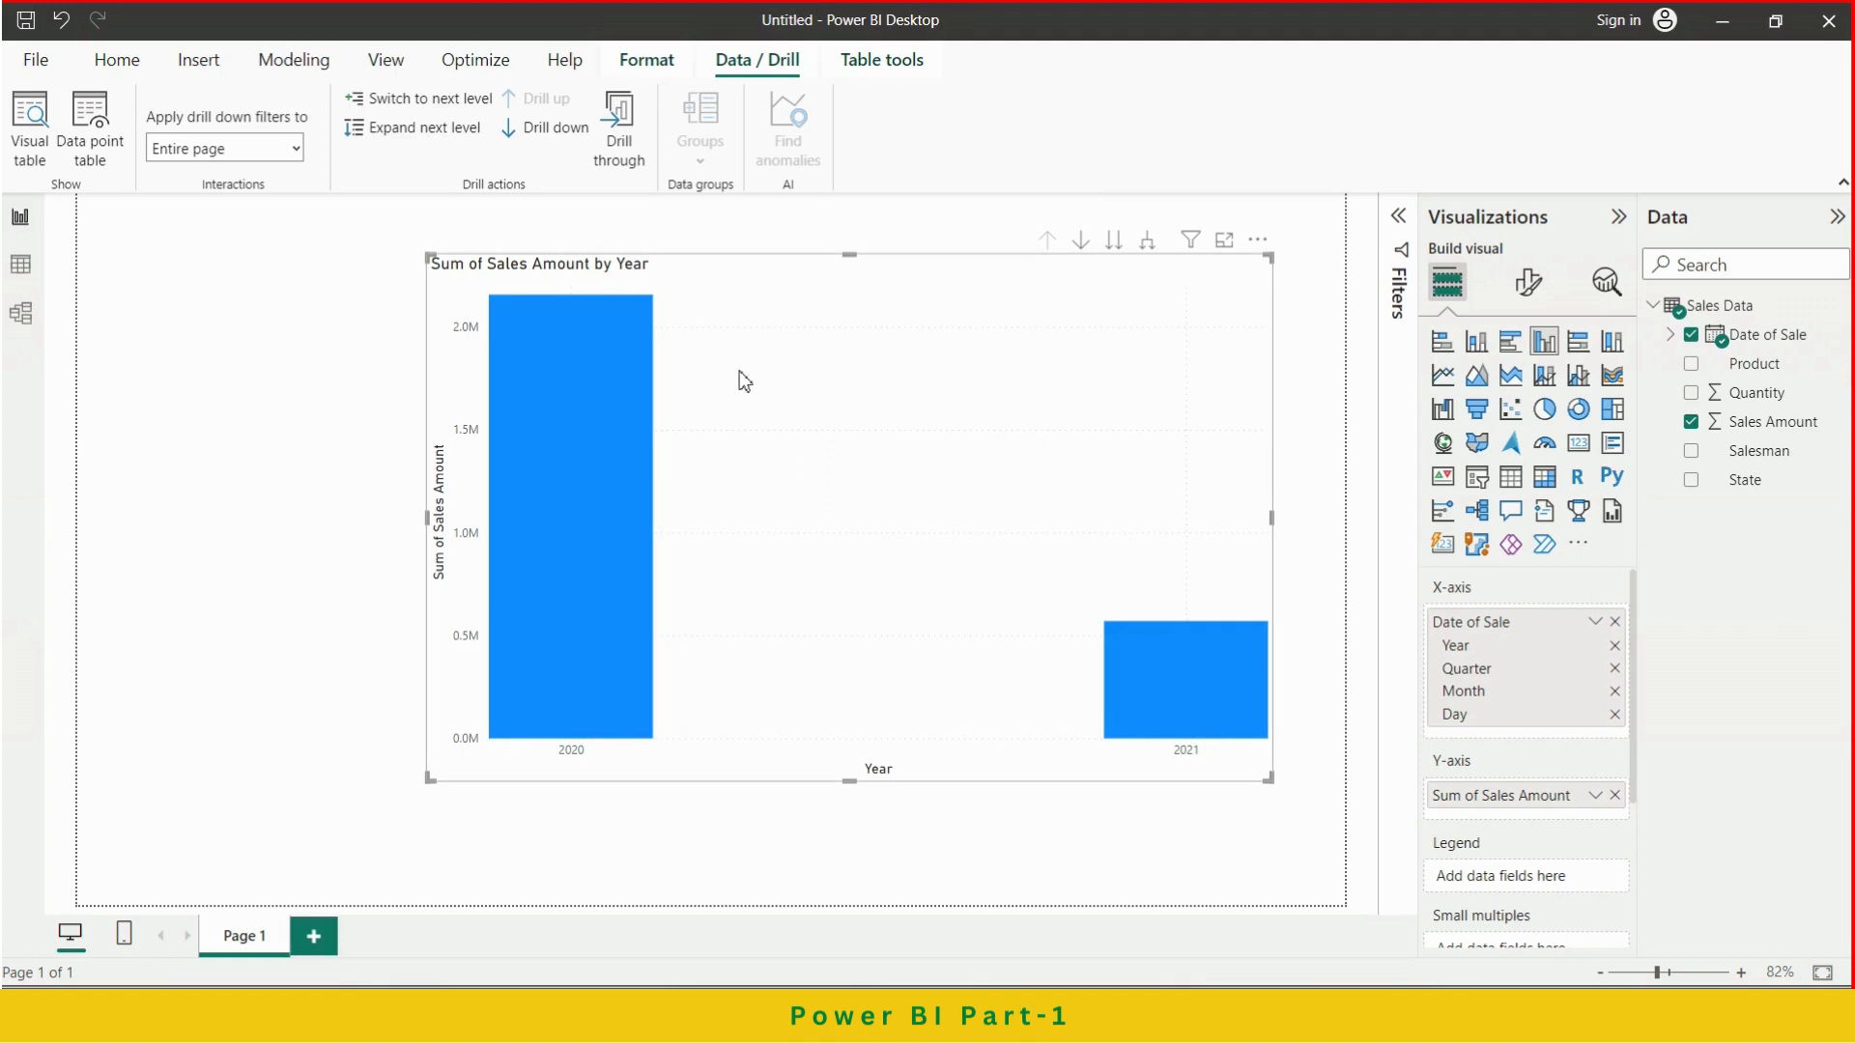
Turn on drill-down mode and drill from the 2020 bar through Qtr 1 and February to the daily sales
left_click(565, 427)
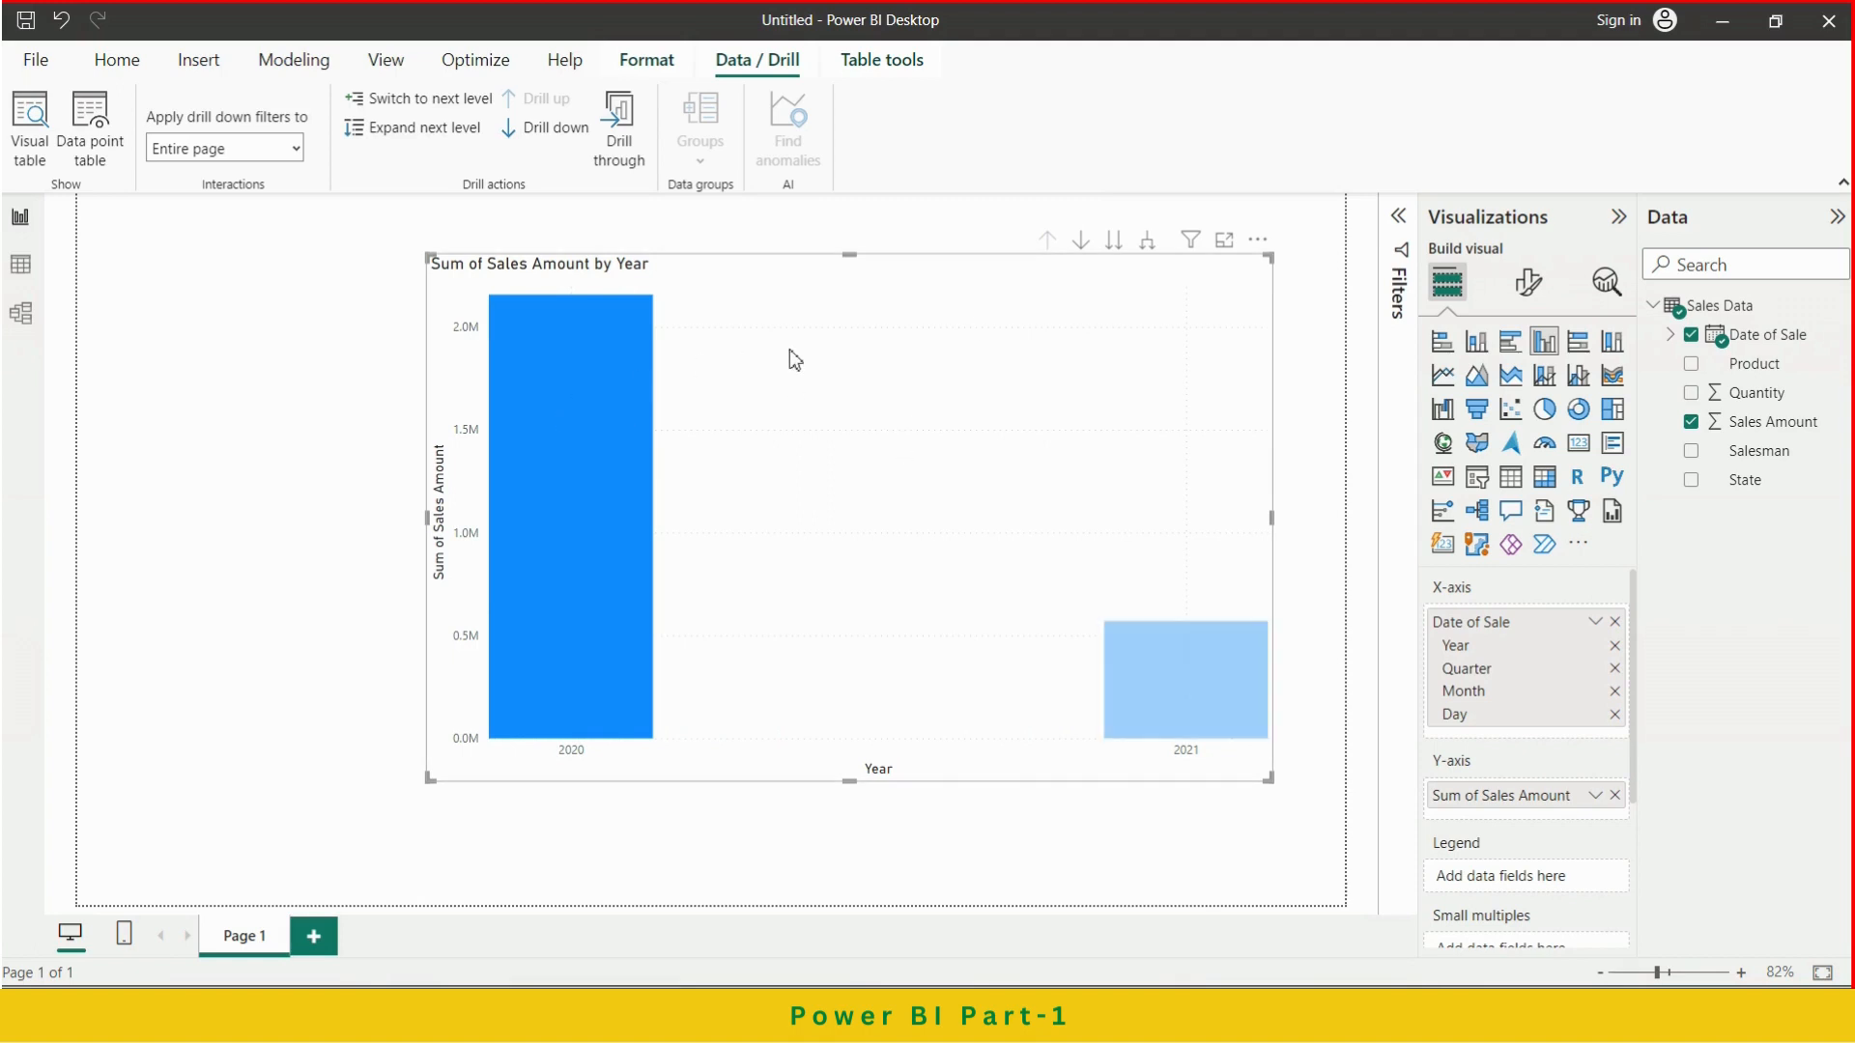
left_click(1080, 240)
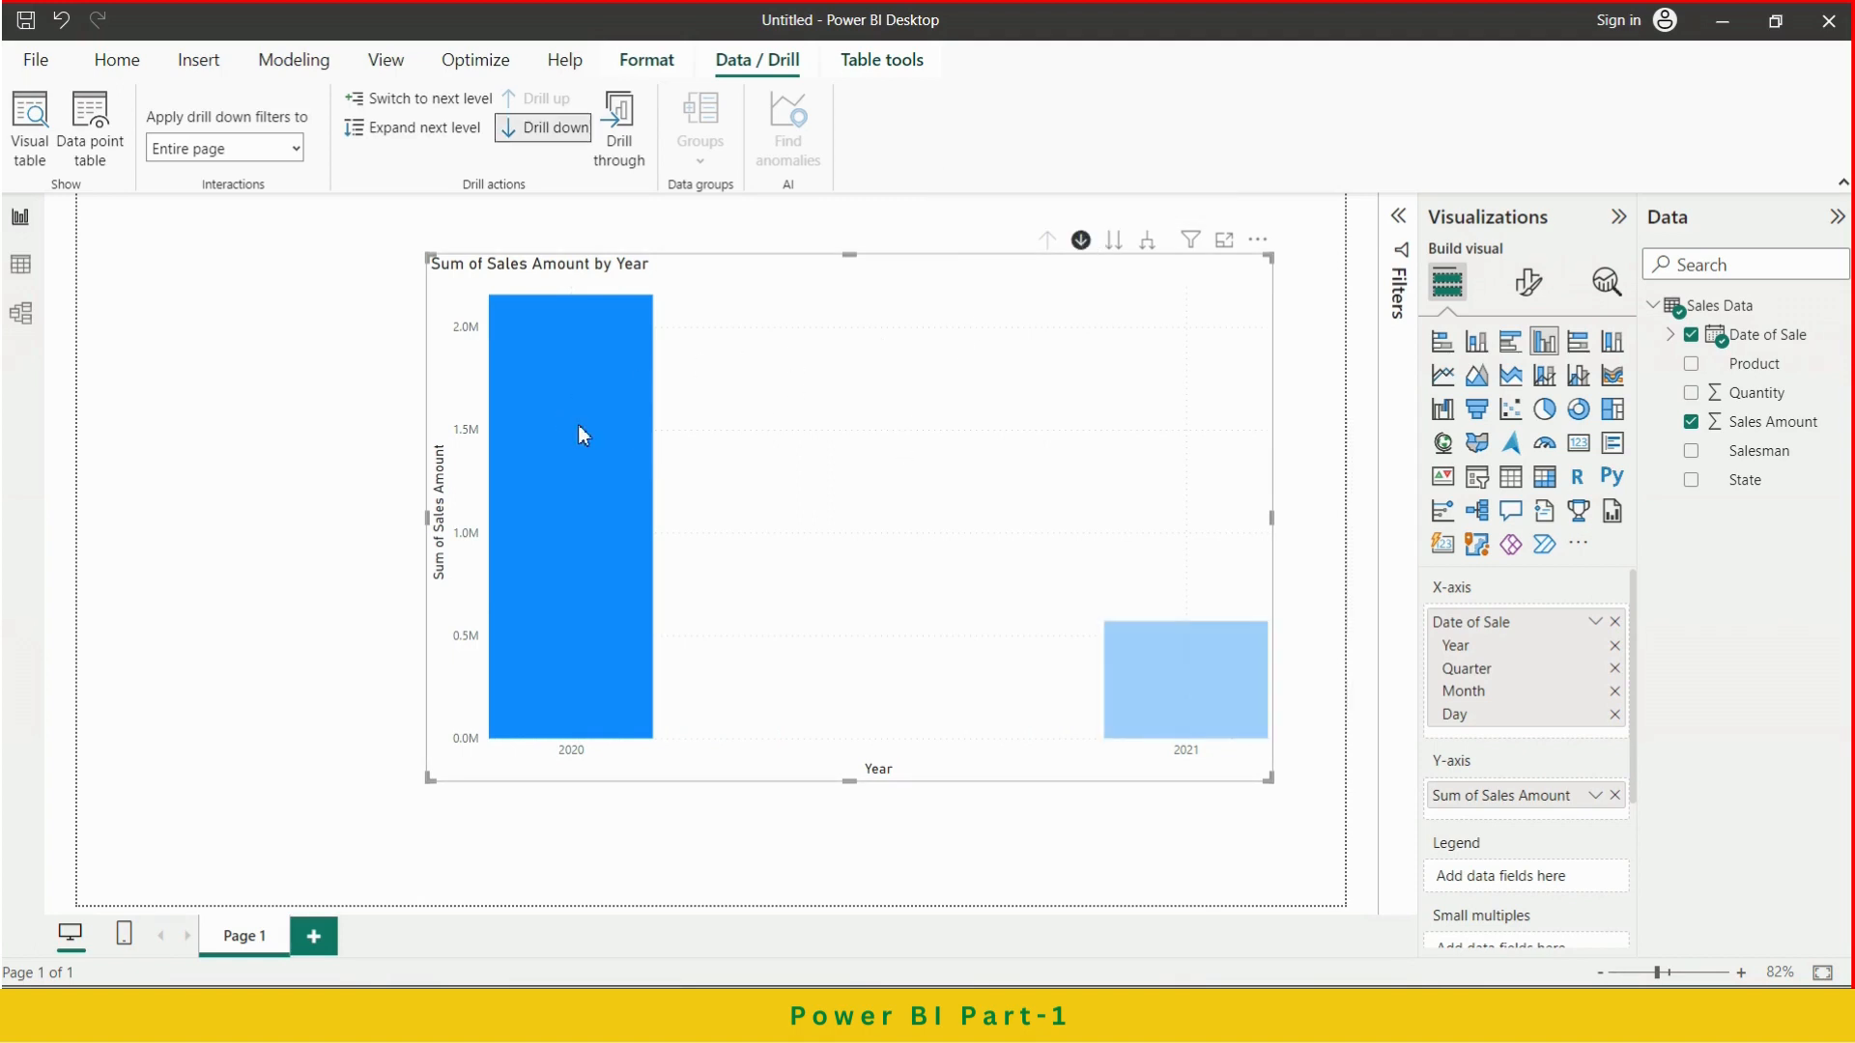
left_click(605, 427)
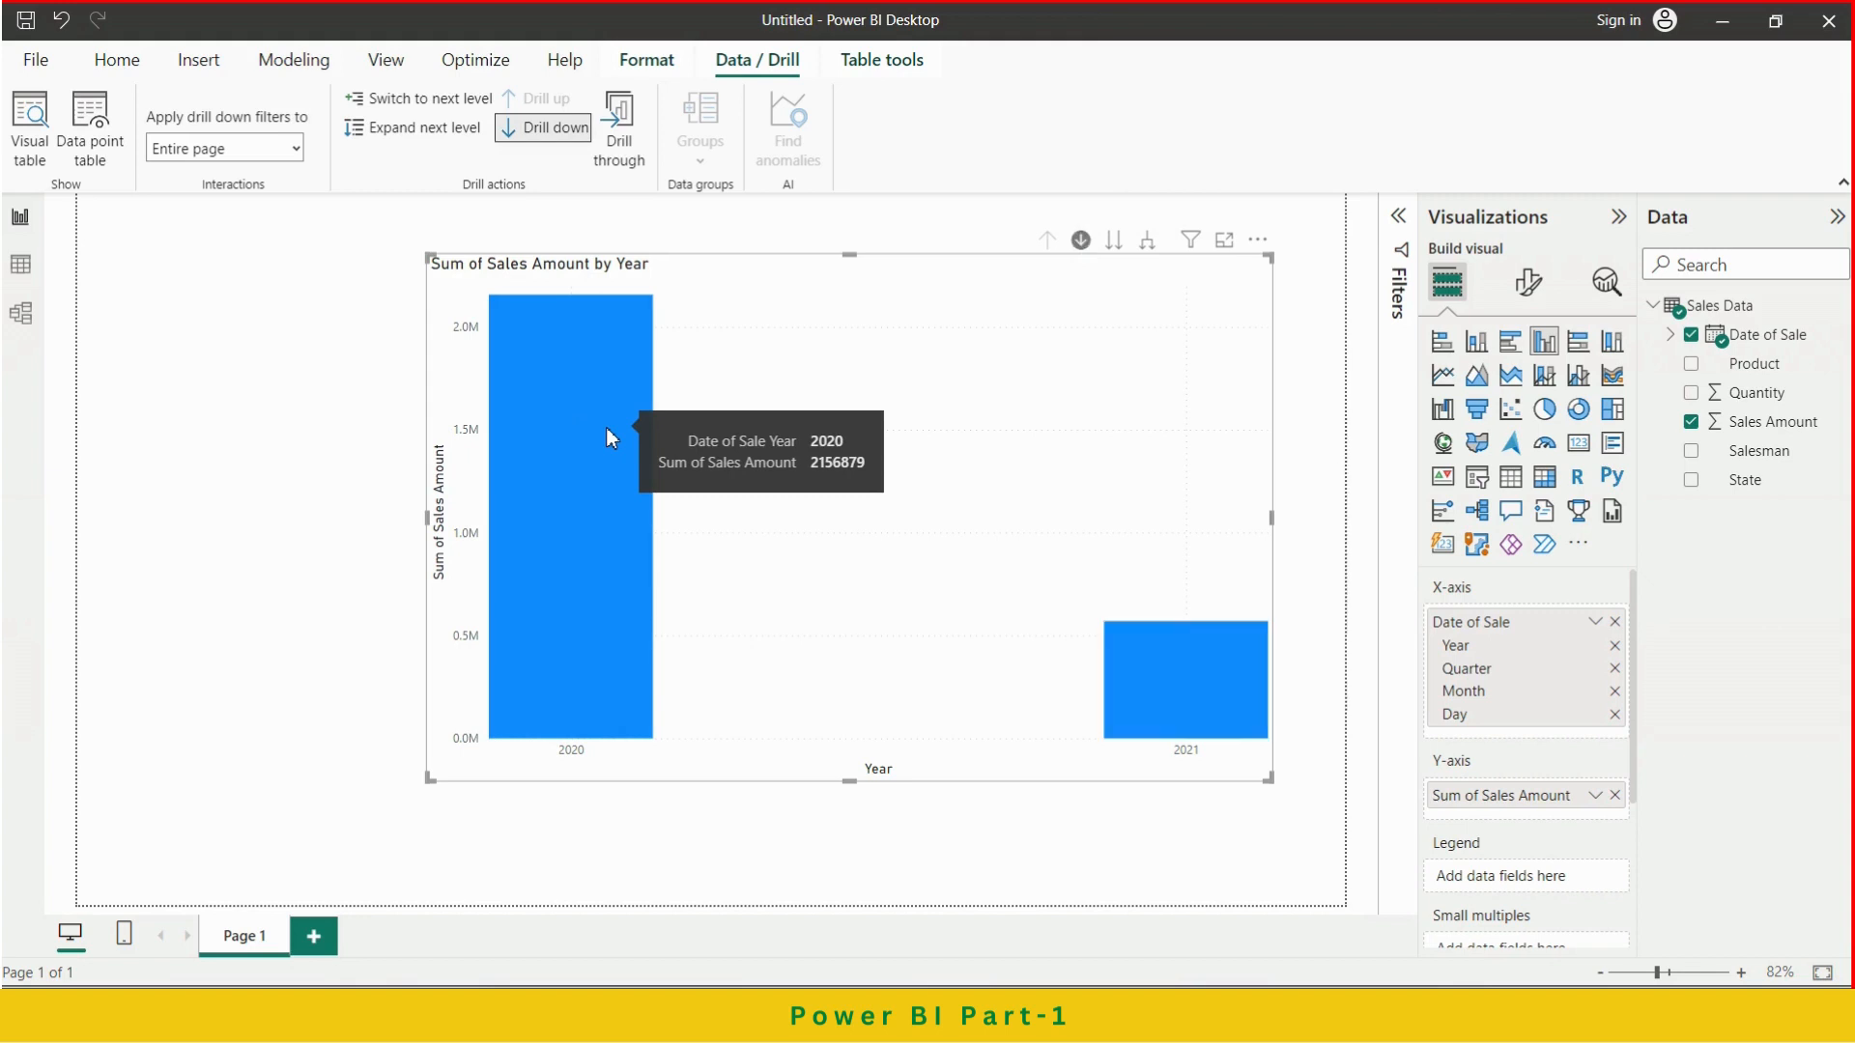
left_click(606, 427)
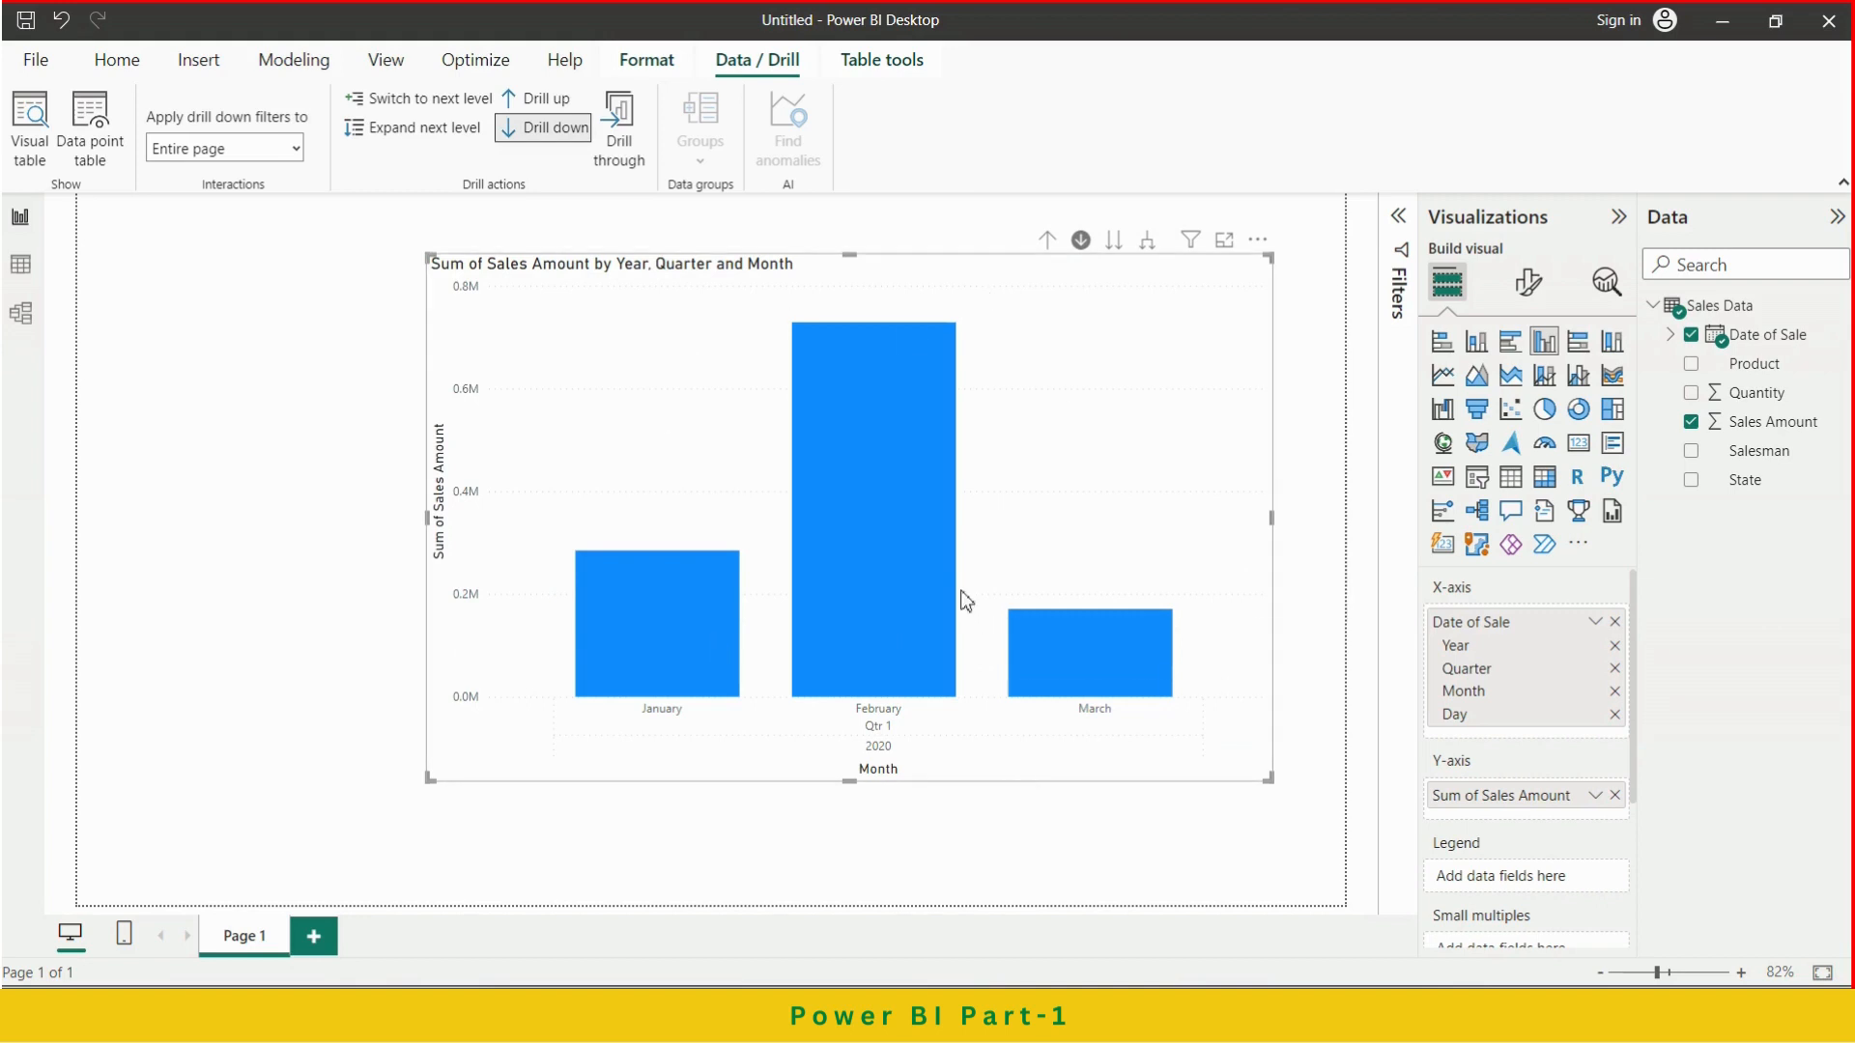
left_click(916, 493)
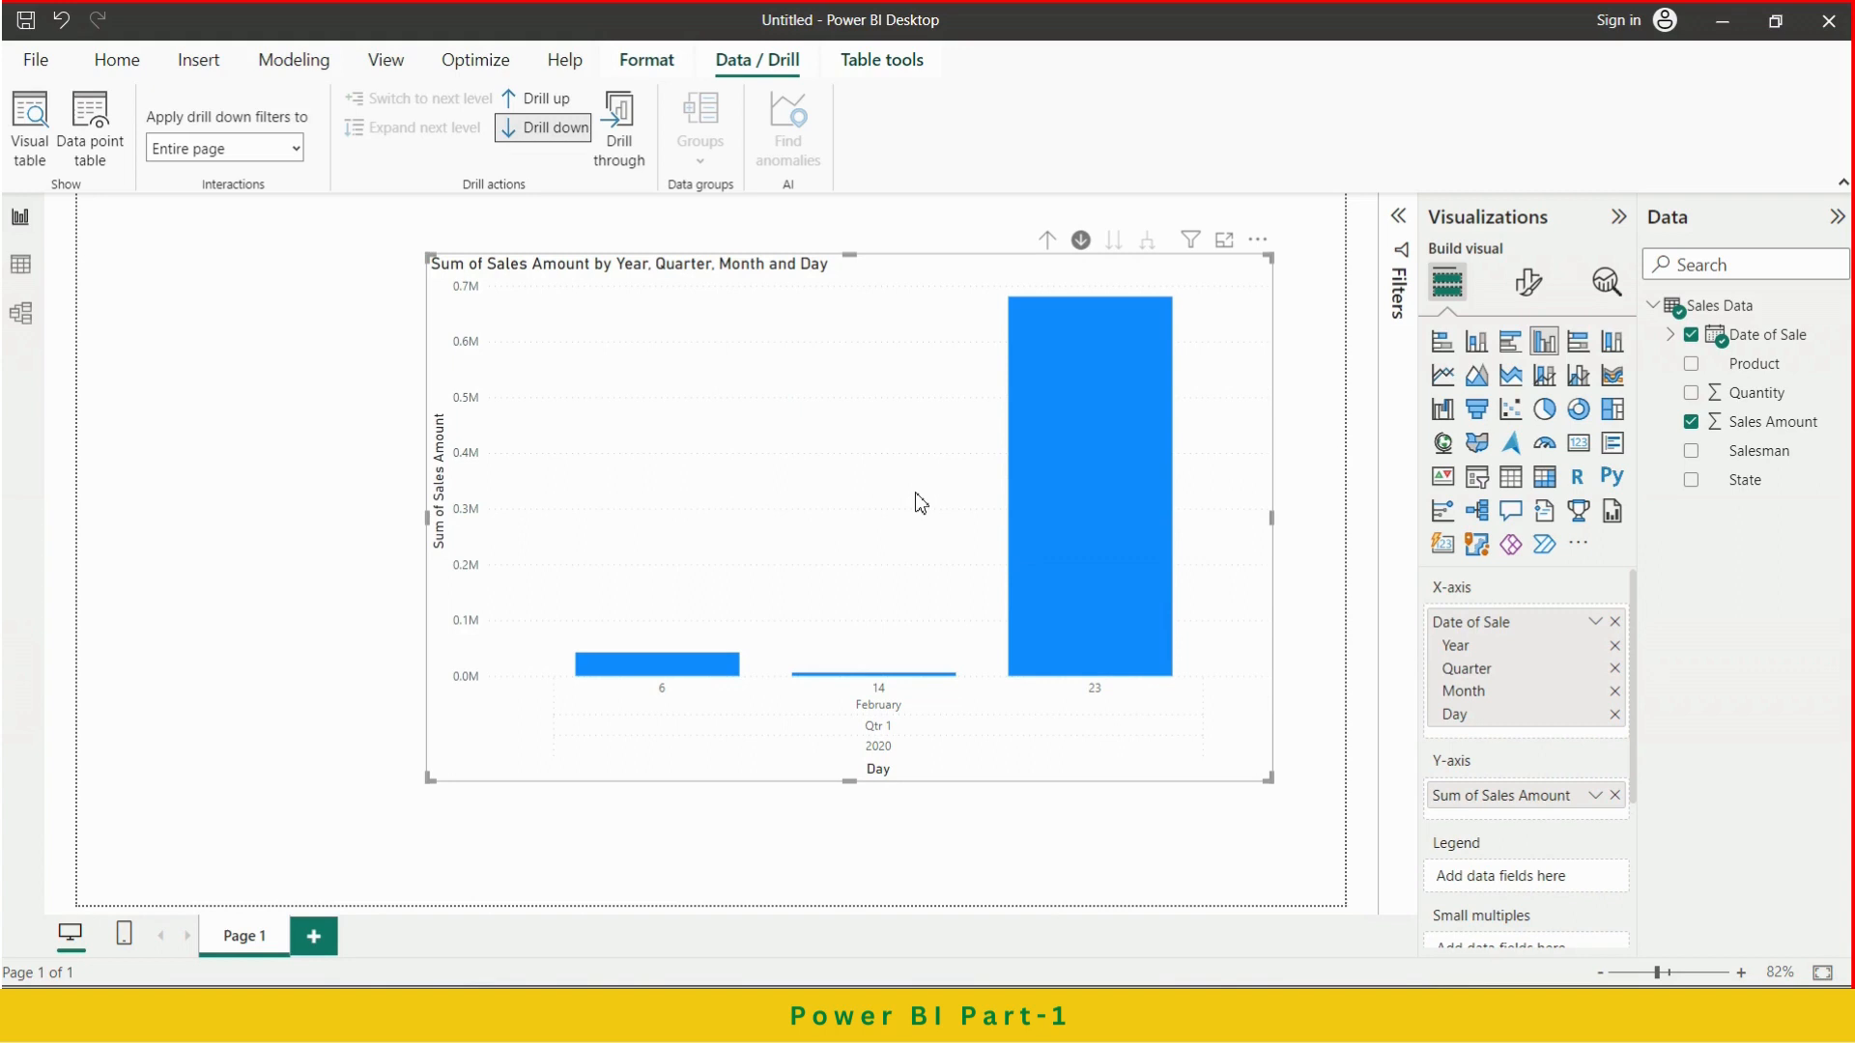
Turn off drill-down mode and drill up from the daily level to the yearly sales
left_click(1047, 239)
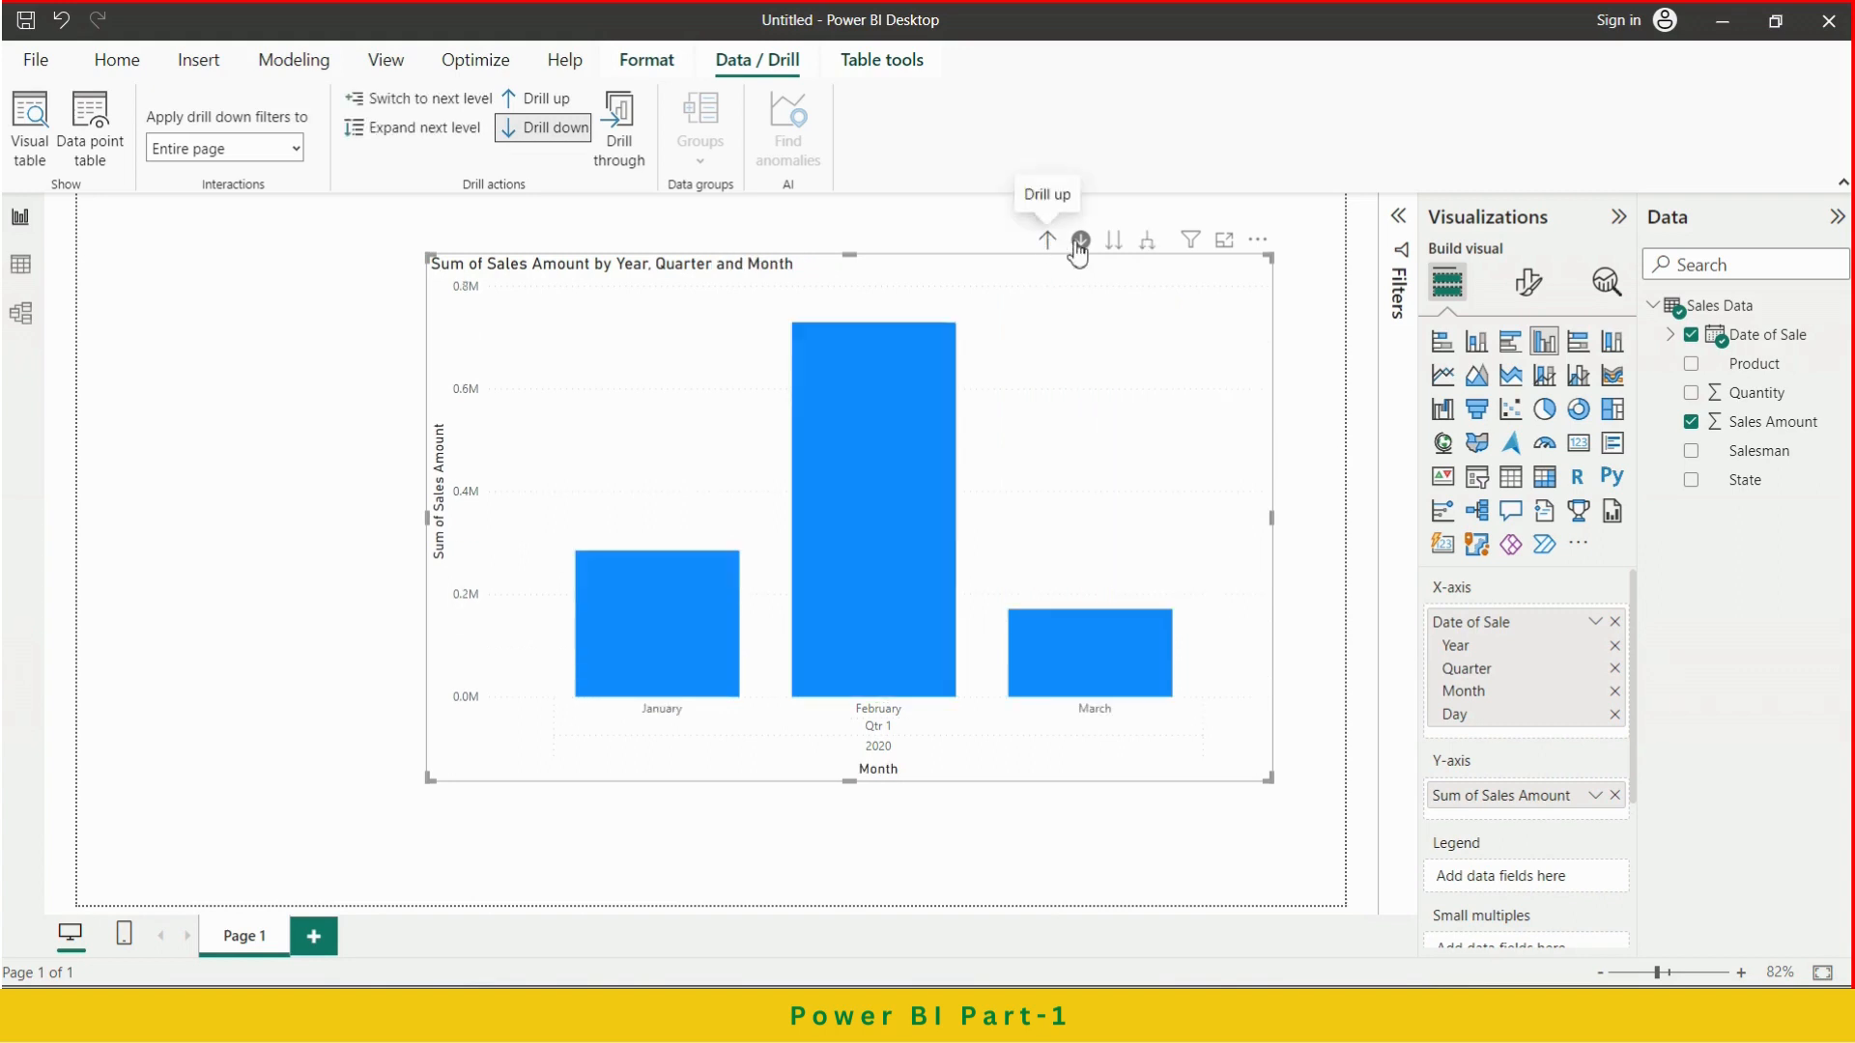
left_click(1080, 242)
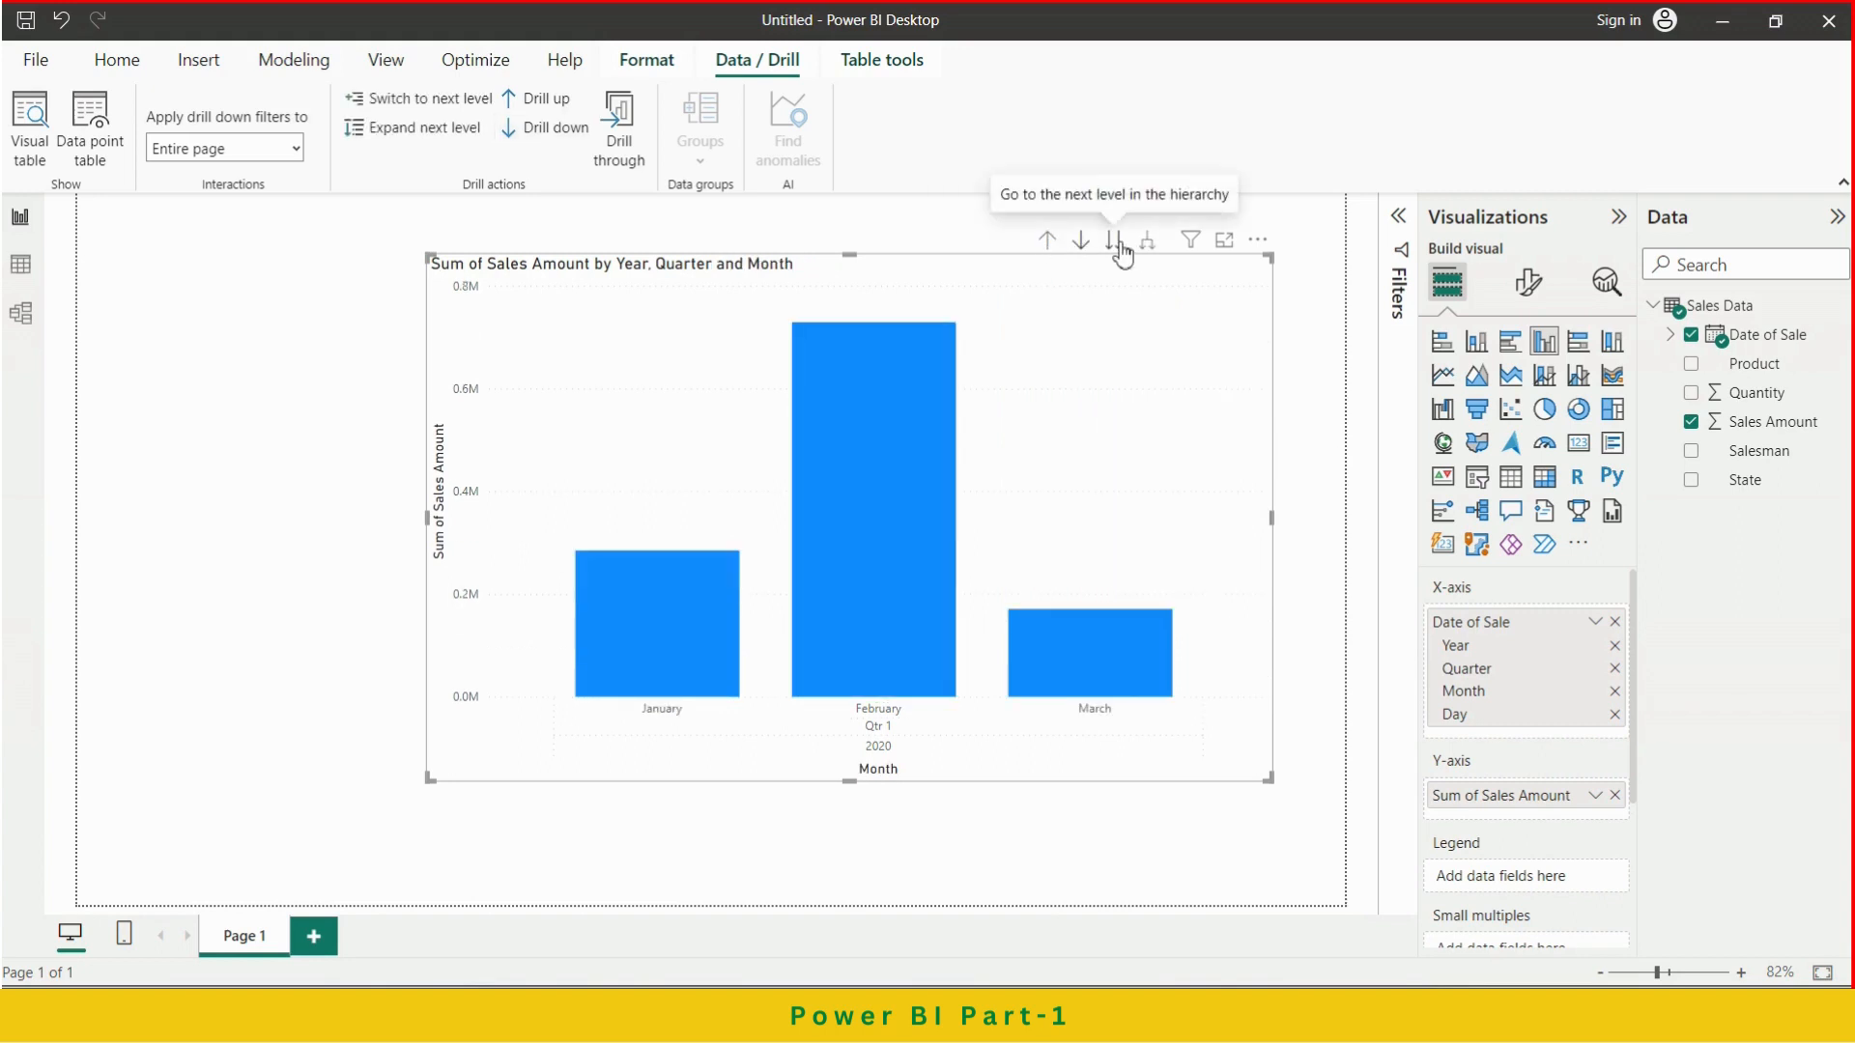
left_click(1049, 240)
left_click(1051, 240)
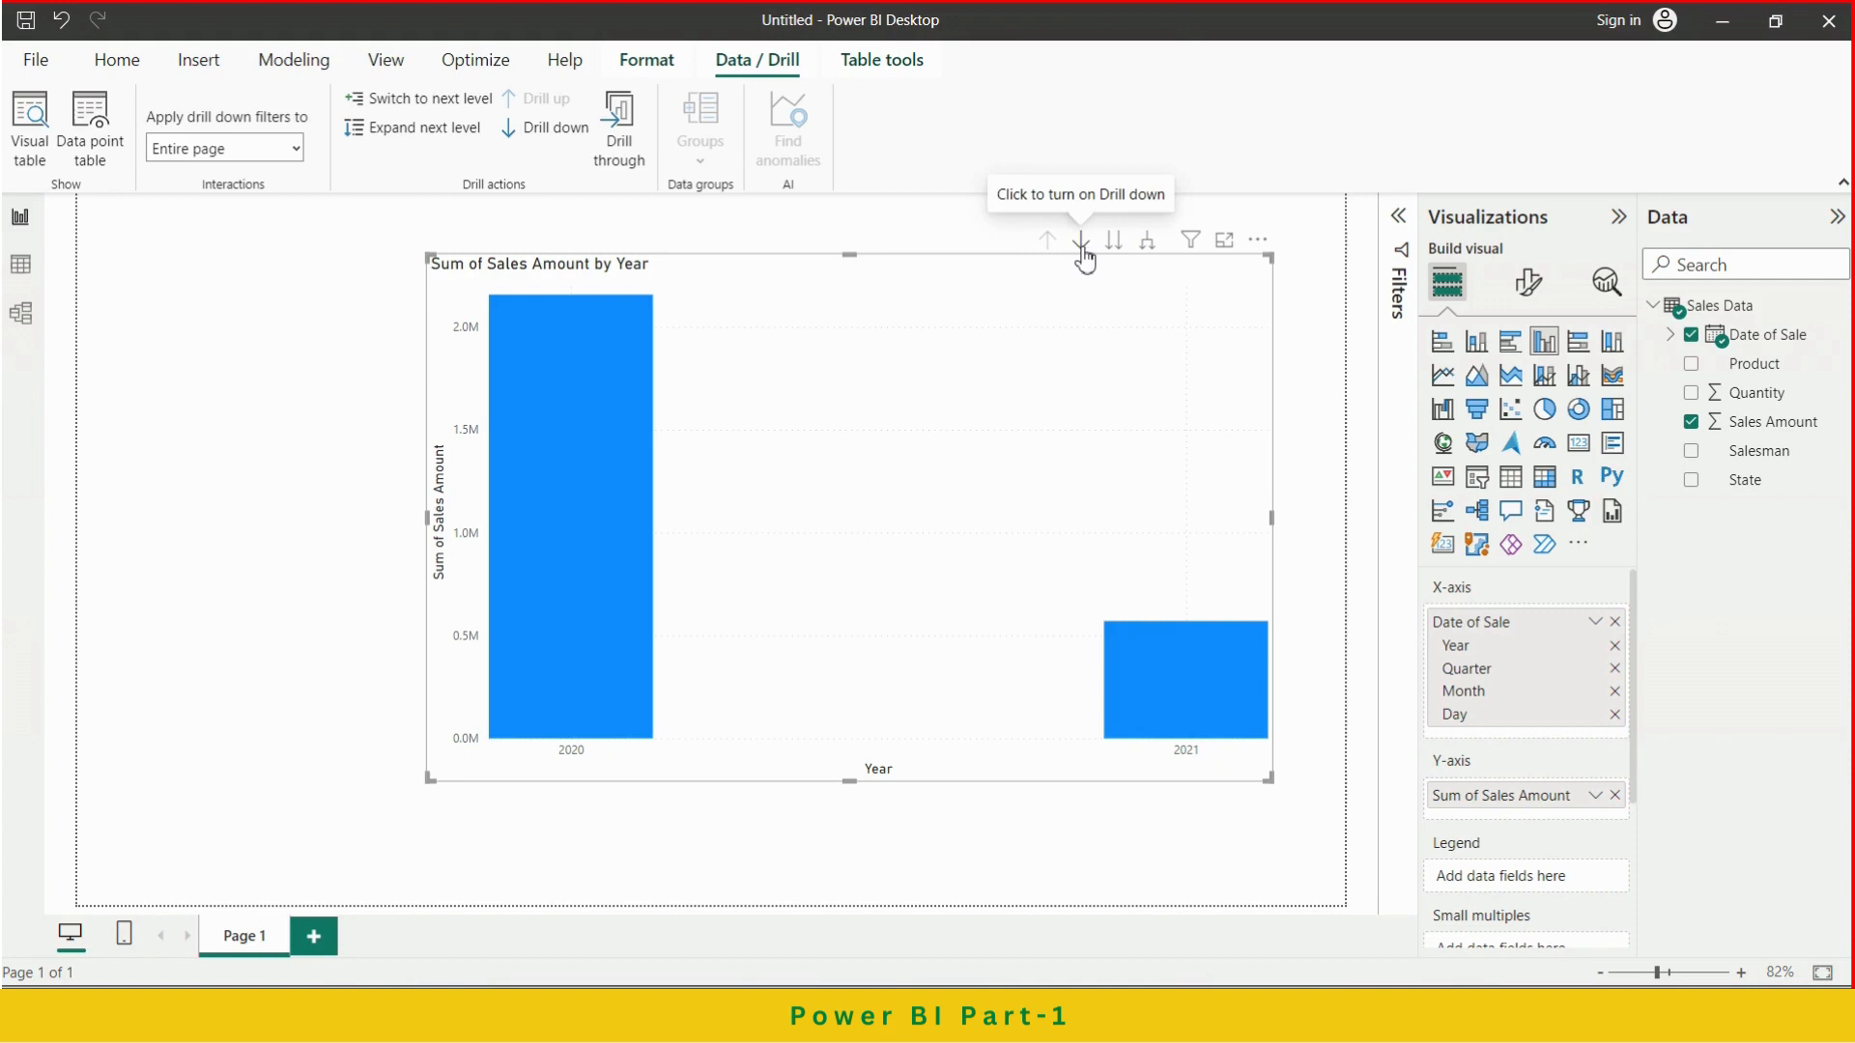
Compare expanding all years down to quarters with going to the next hierarchy level, drilling back up to years after each
left_click(1148, 242)
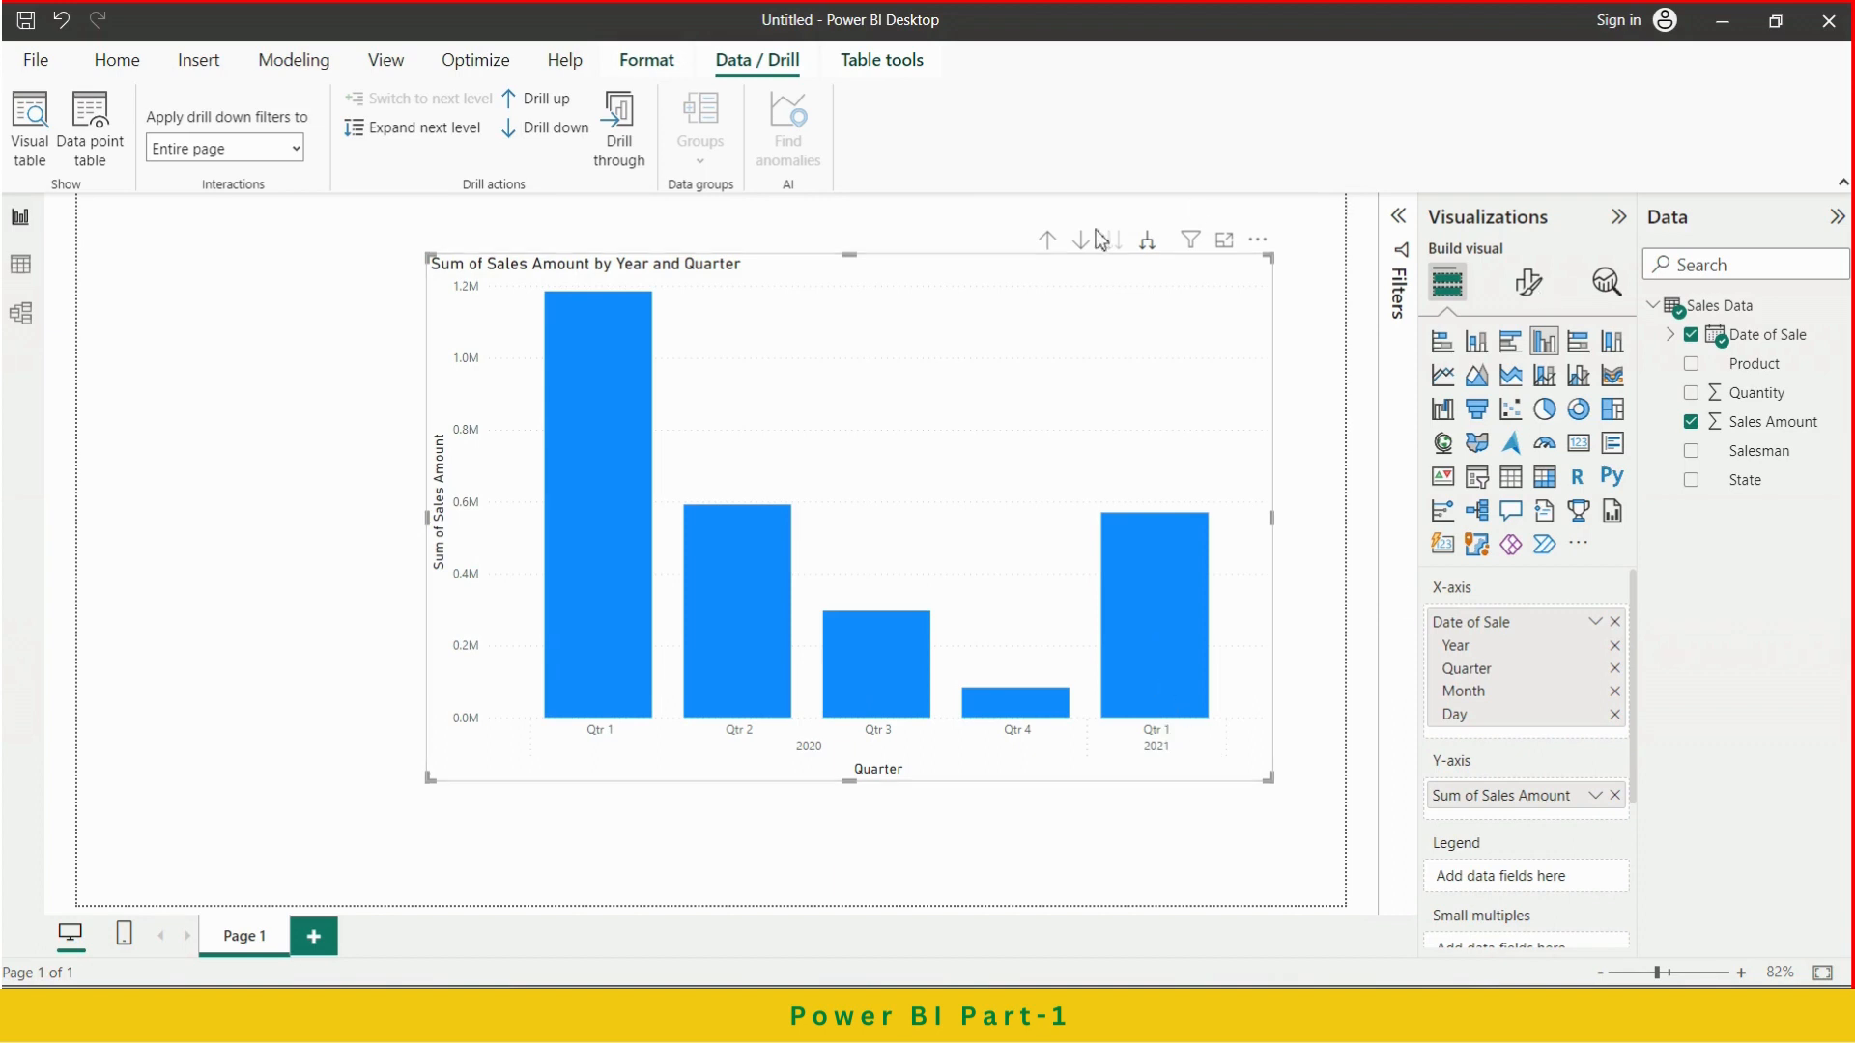
left_click(1045, 249)
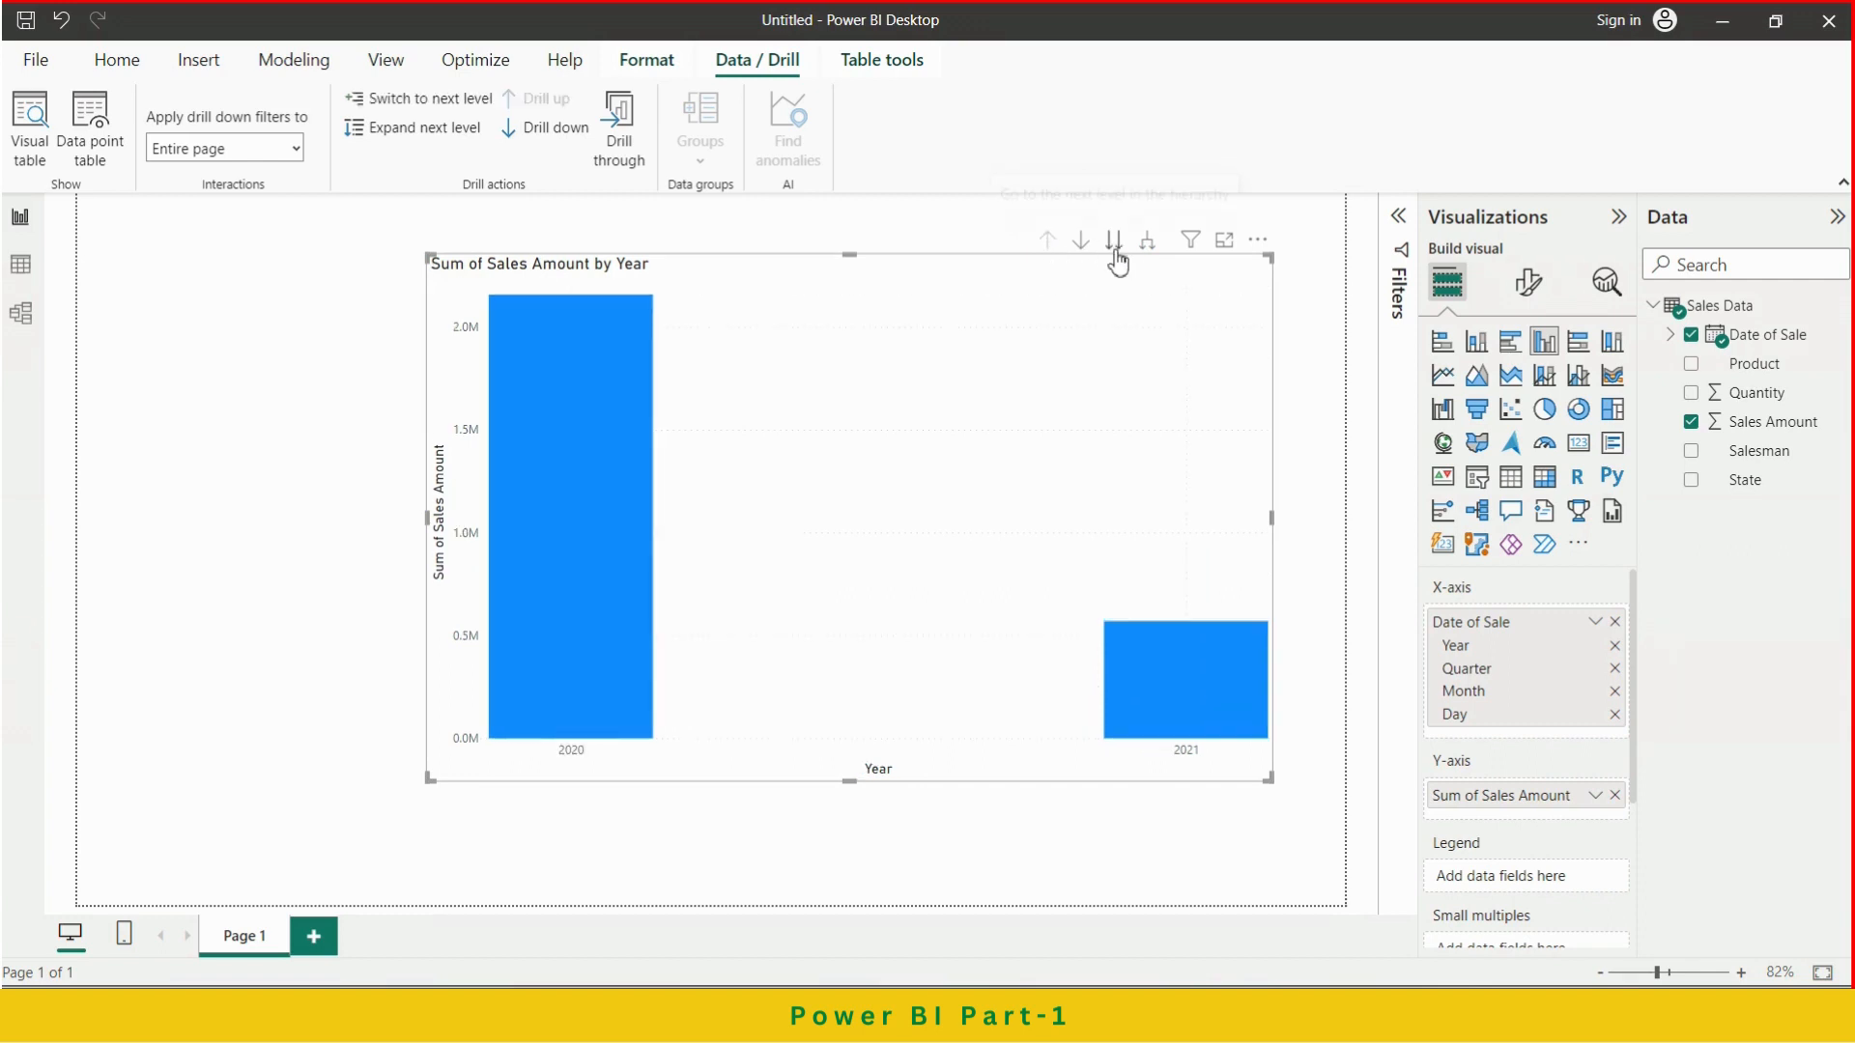
left_click(1116, 249)
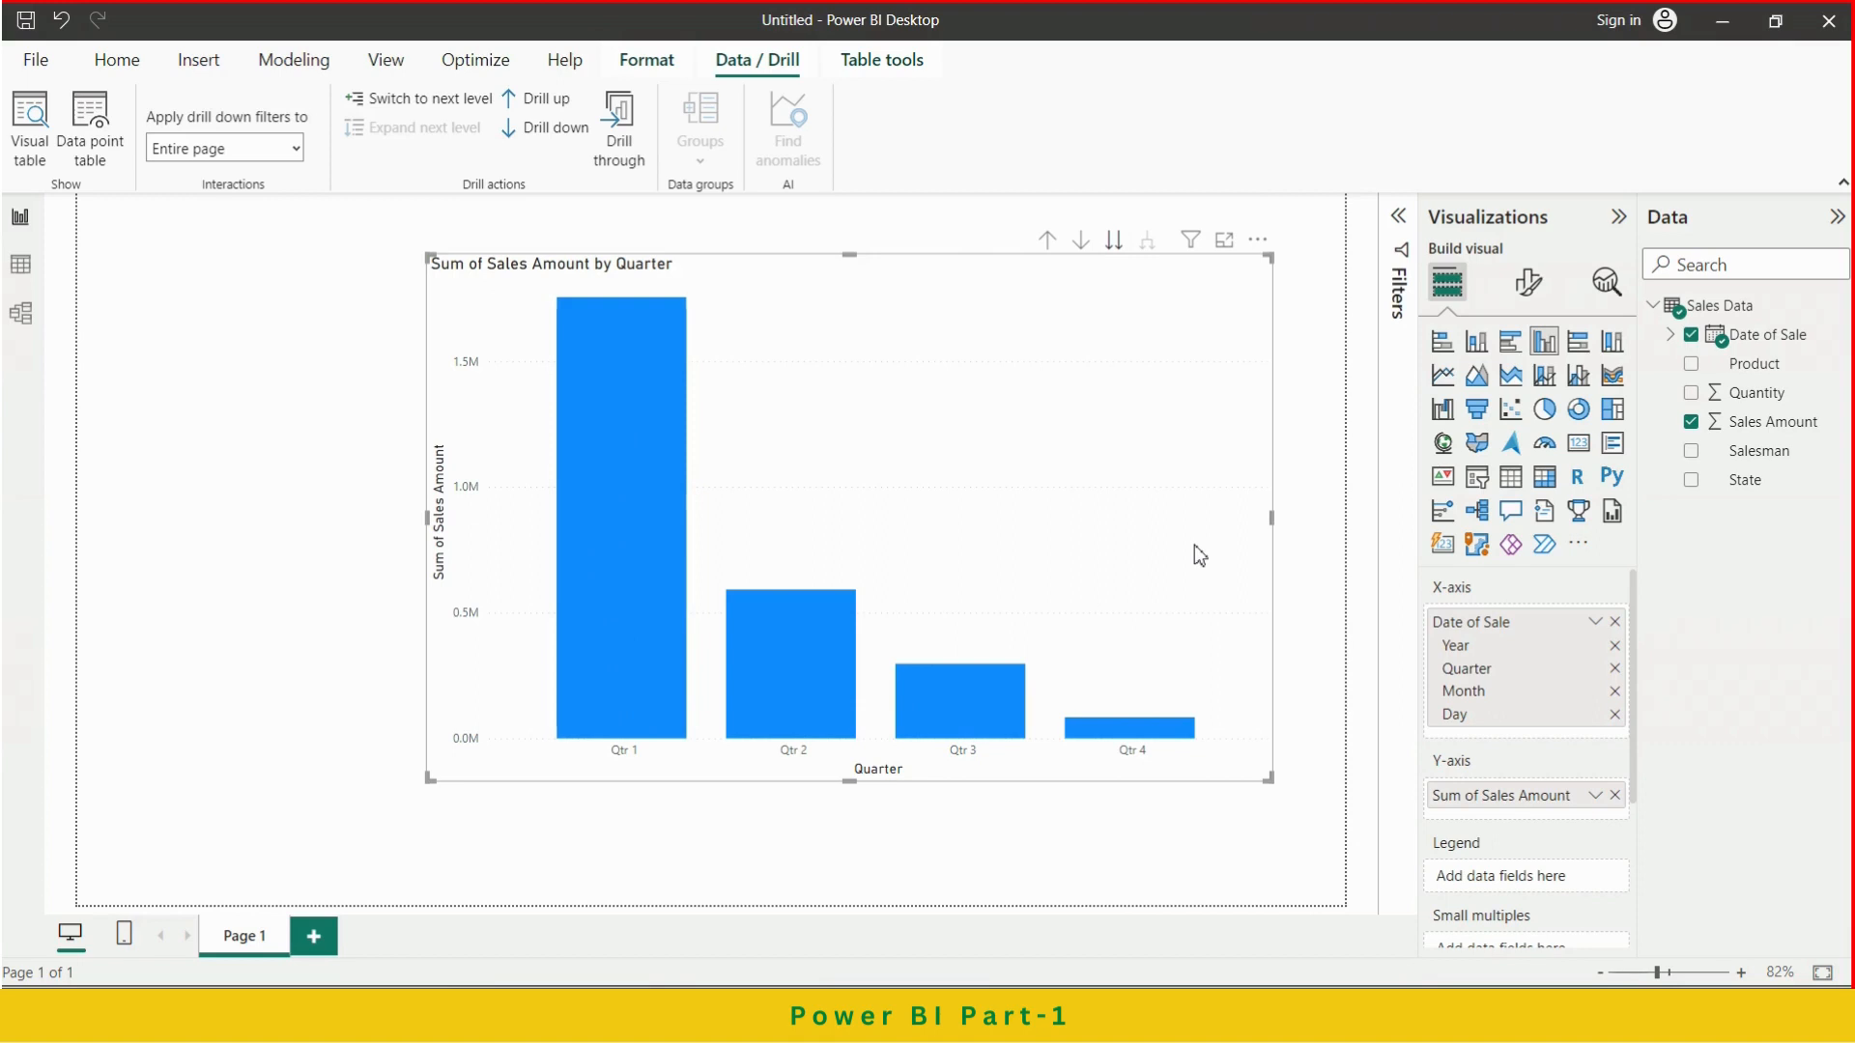
left_click(1048, 241)
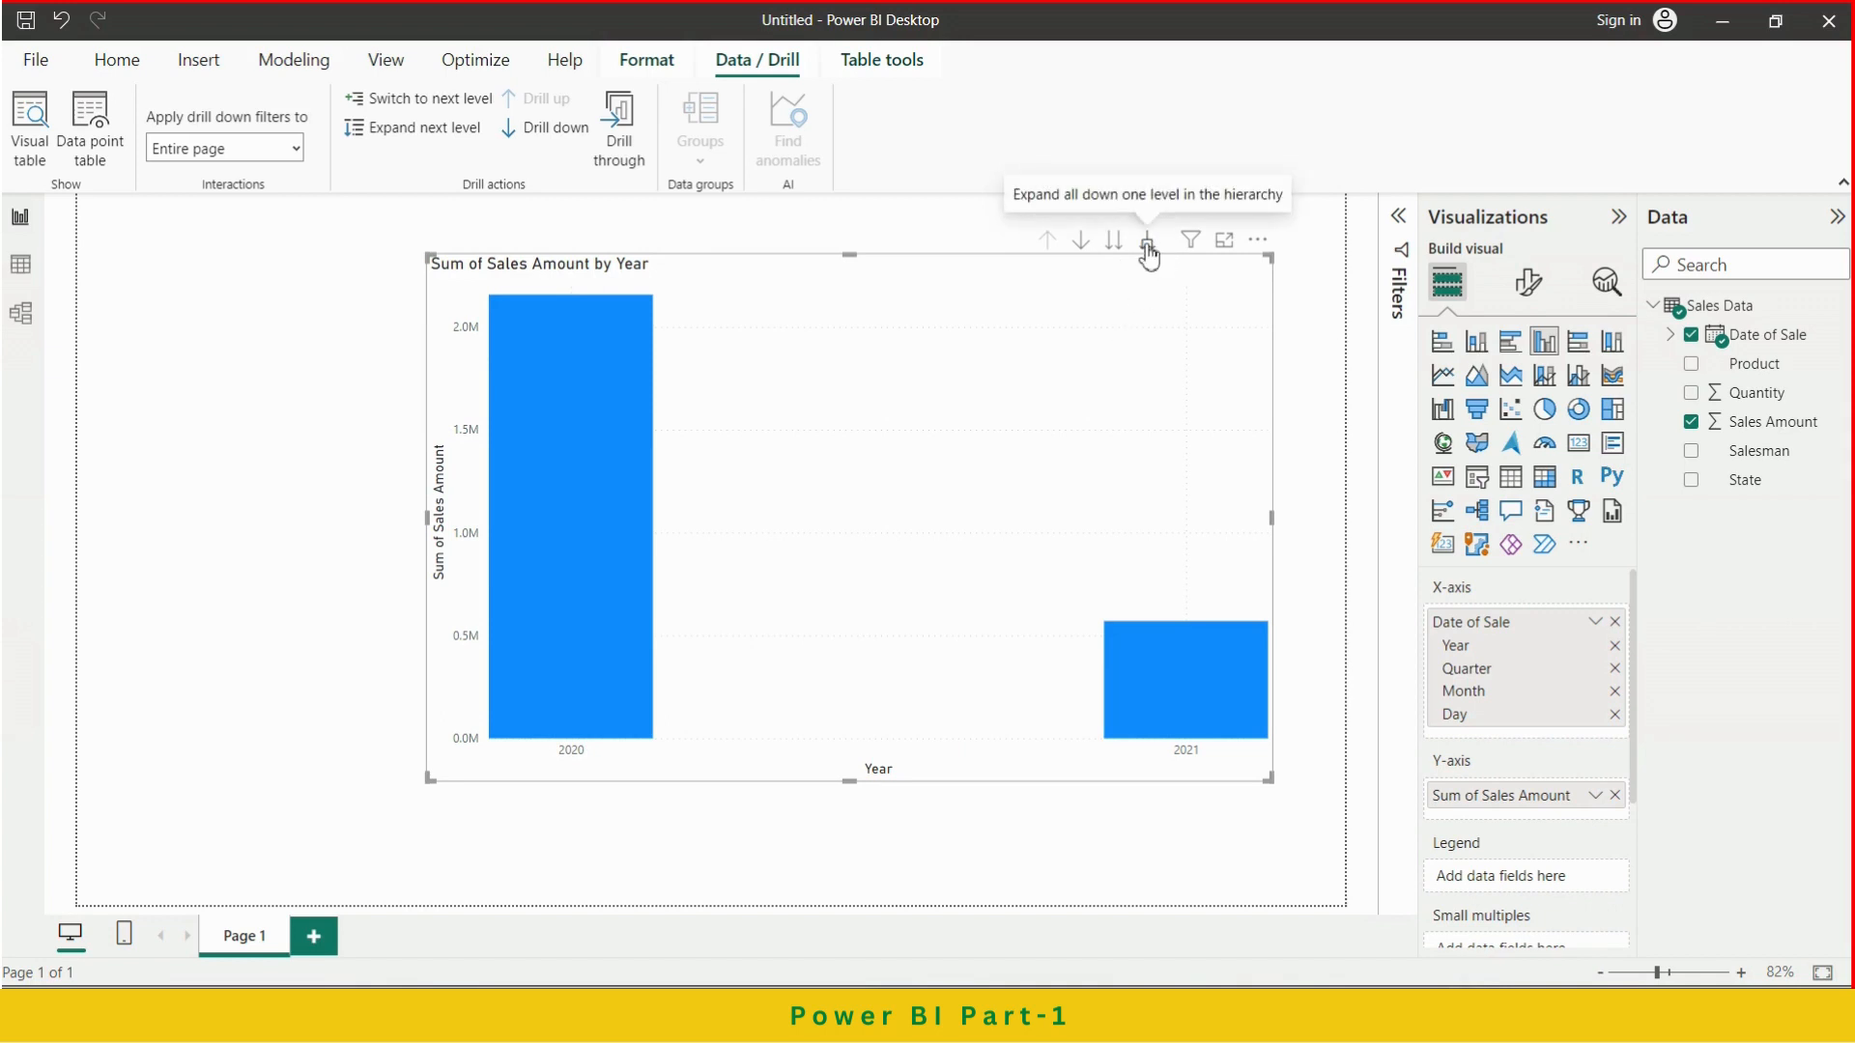
Expand the whole date hierarchy one level at a time to quarter, month and day
left_click(1147, 247)
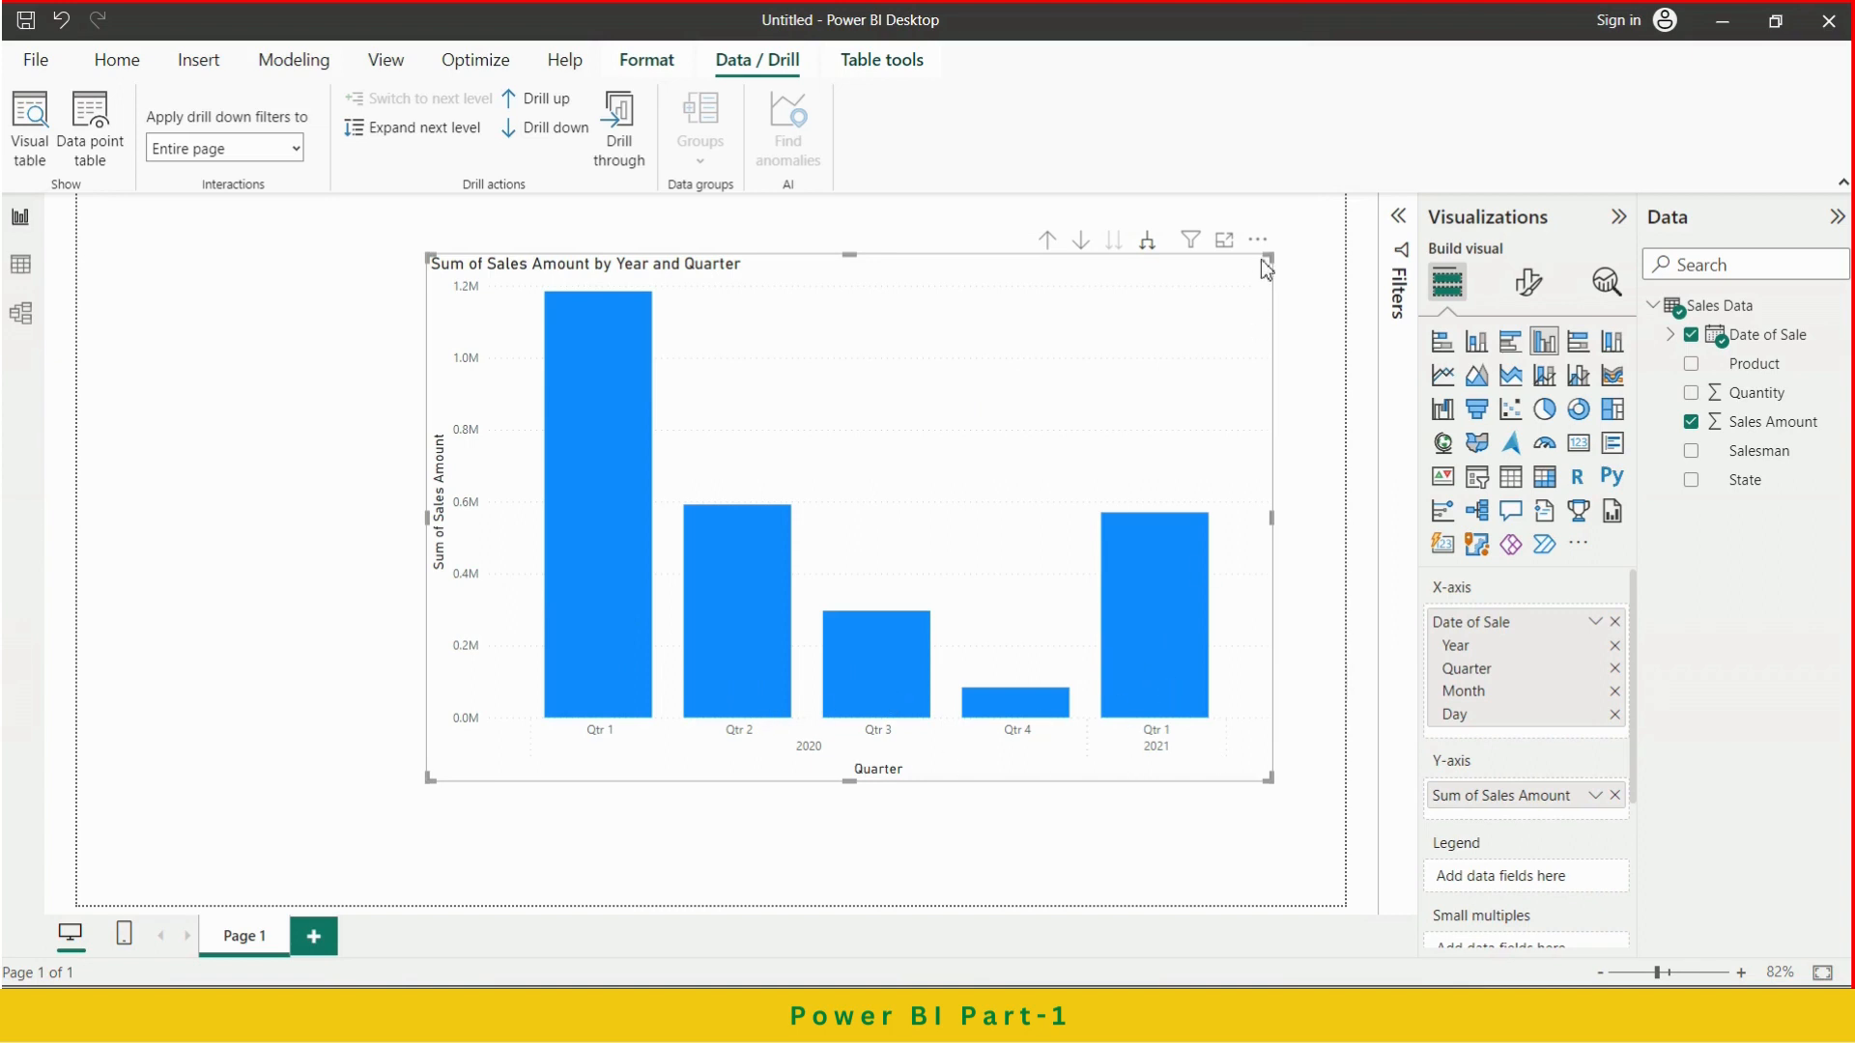
left_click(1147, 242)
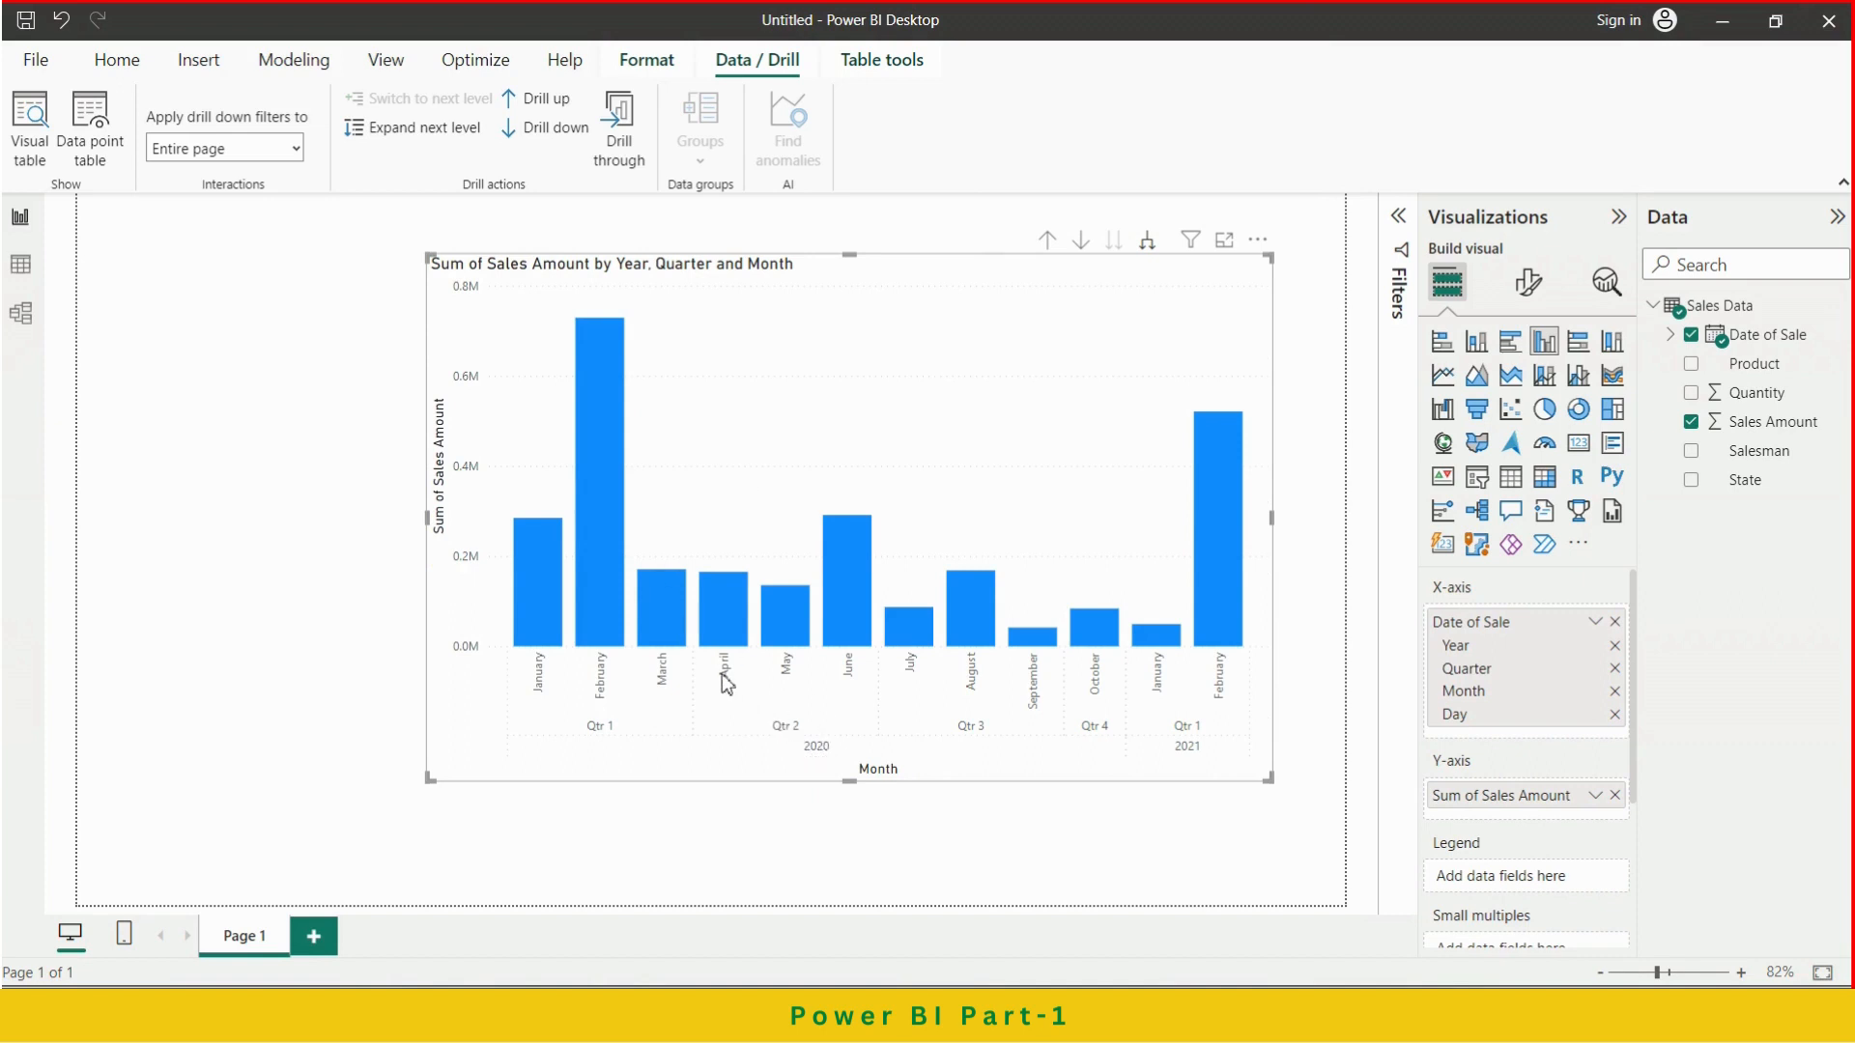
left_click(1150, 247)
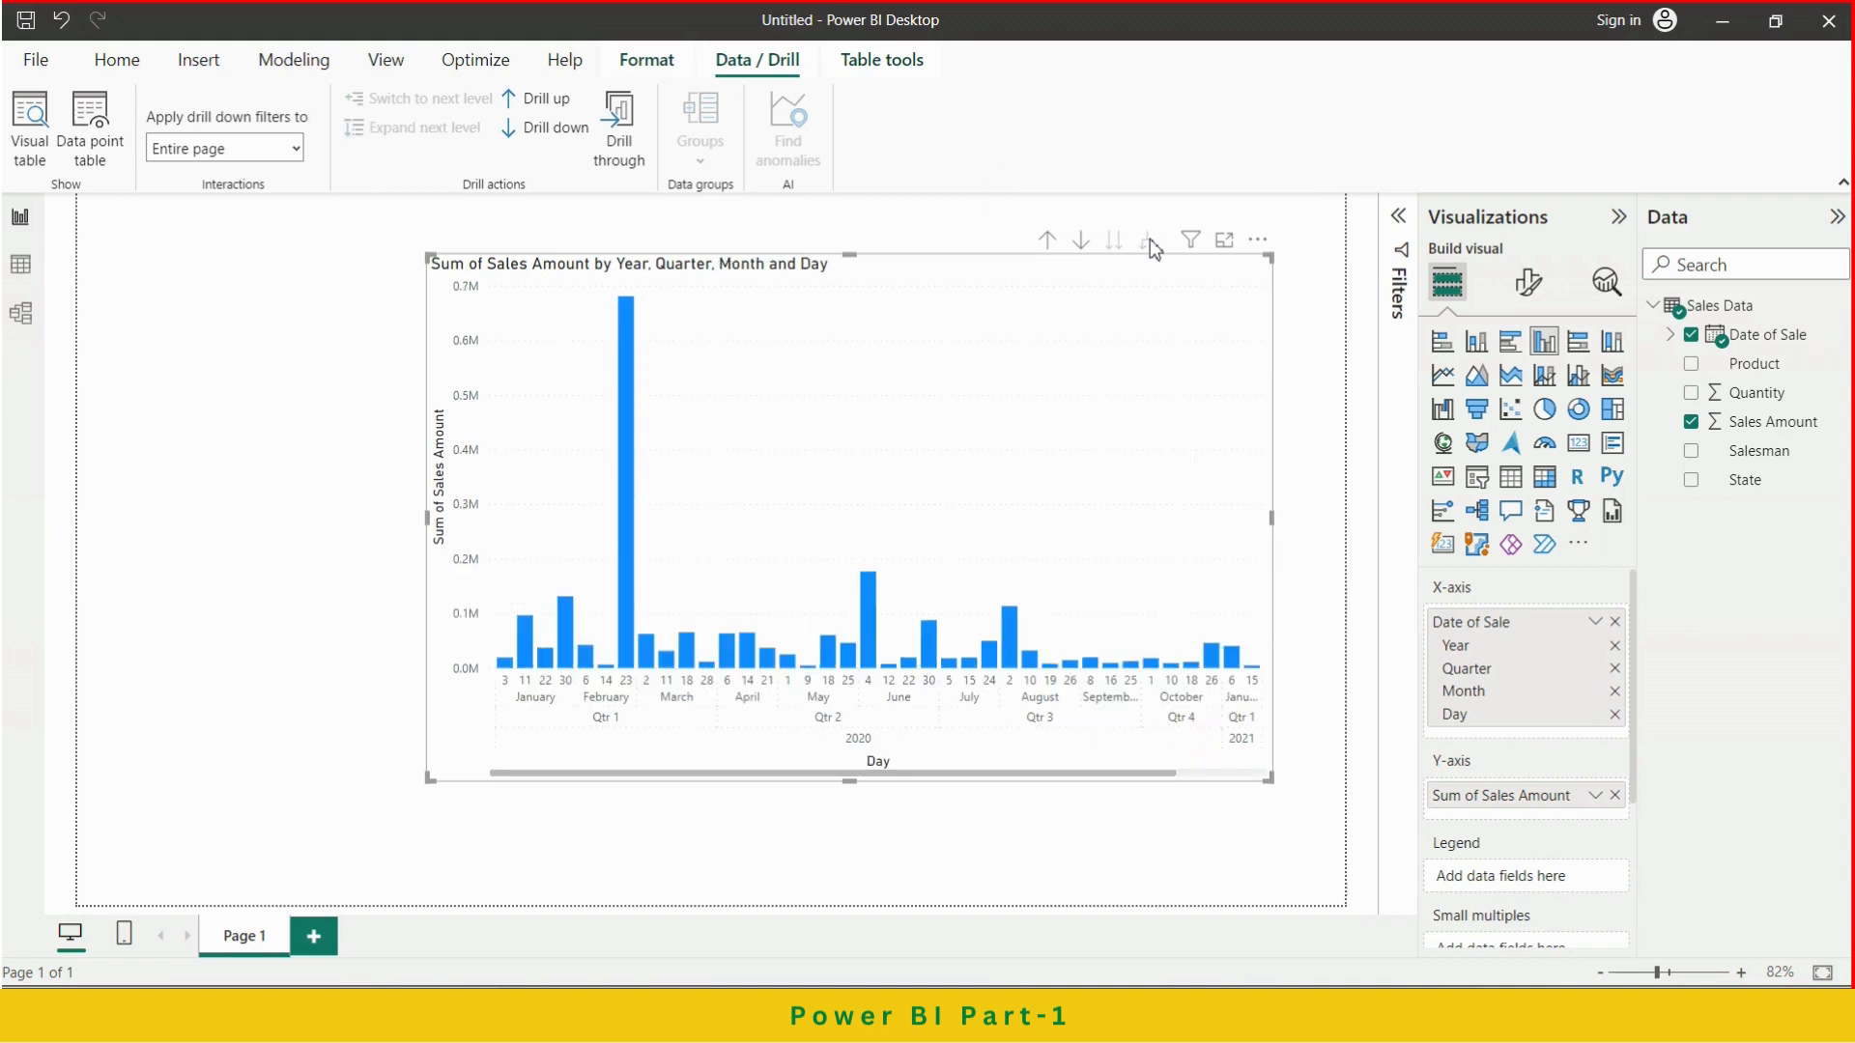
Collapse the fully expanded date hierarchy back up to sales by year
left_click(1049, 242)
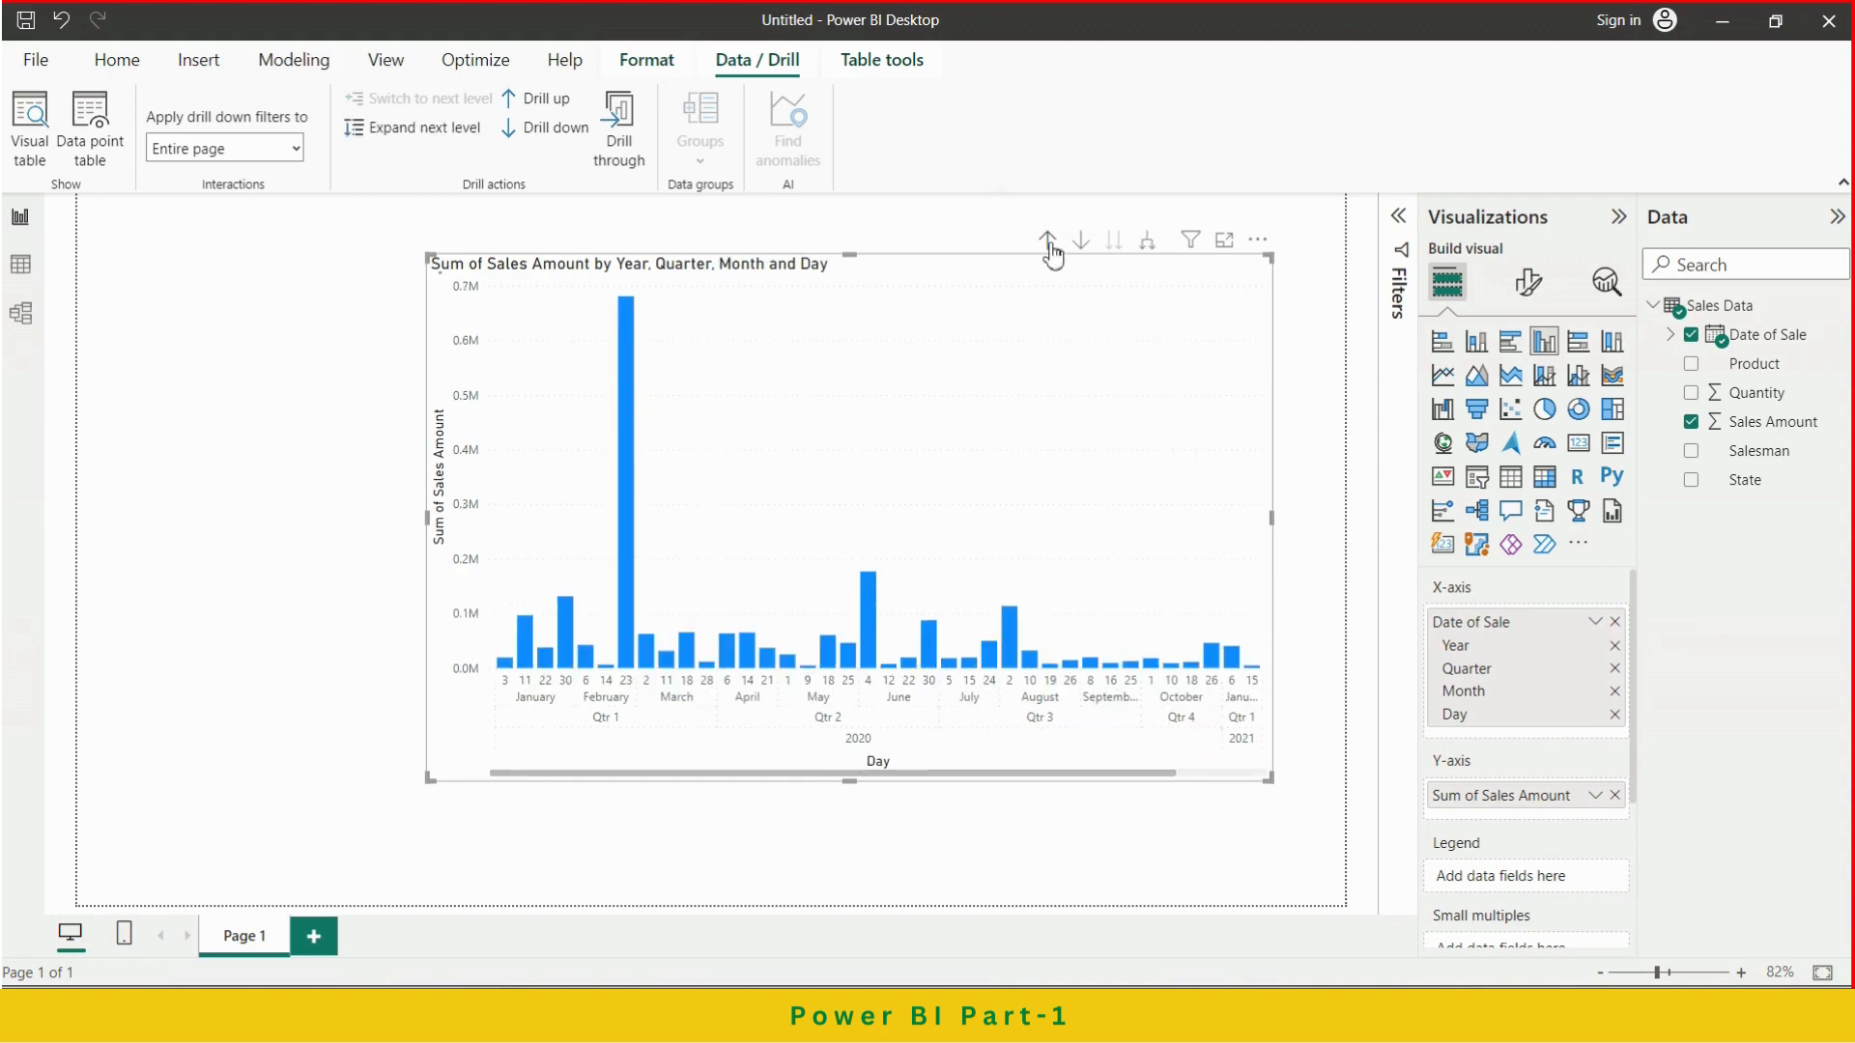
left_click(1049, 245)
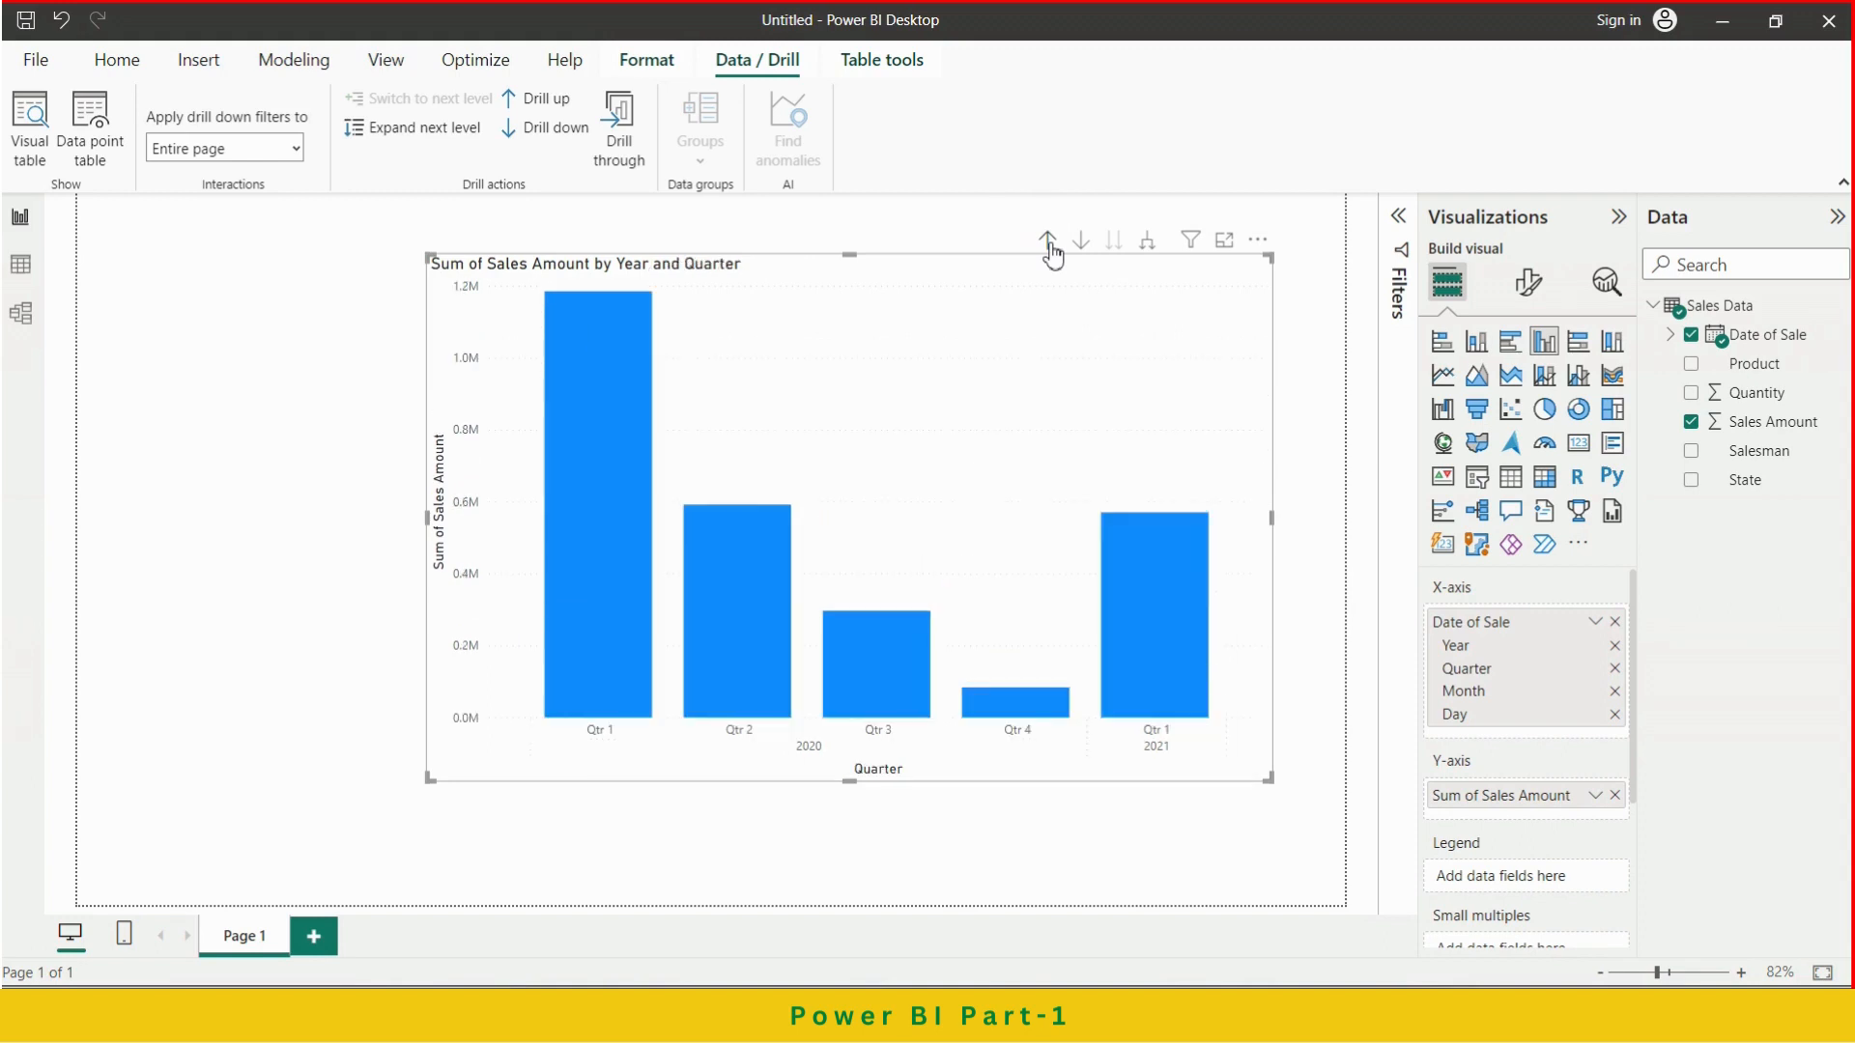
left_click(1049, 242)
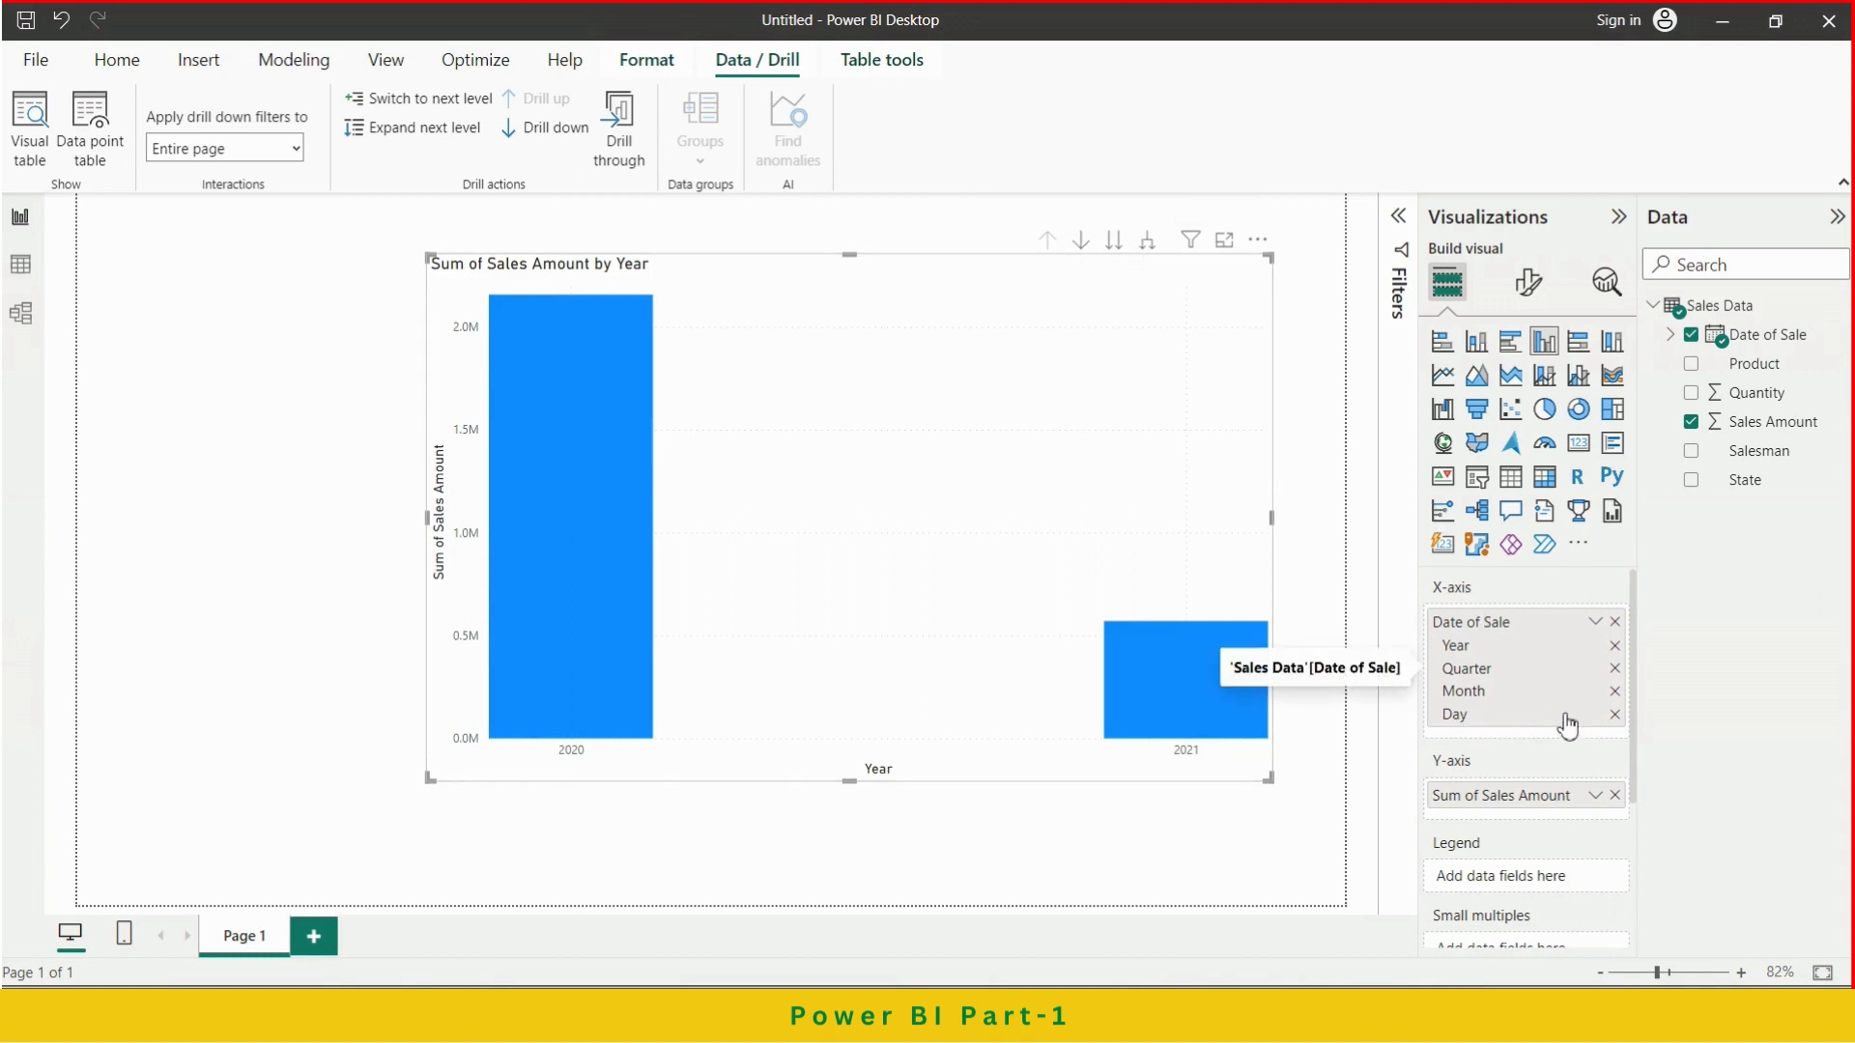
Turn drill-down mode on while pointing out the 2020 bar, and turn the mode off again
left_click(1082, 244)
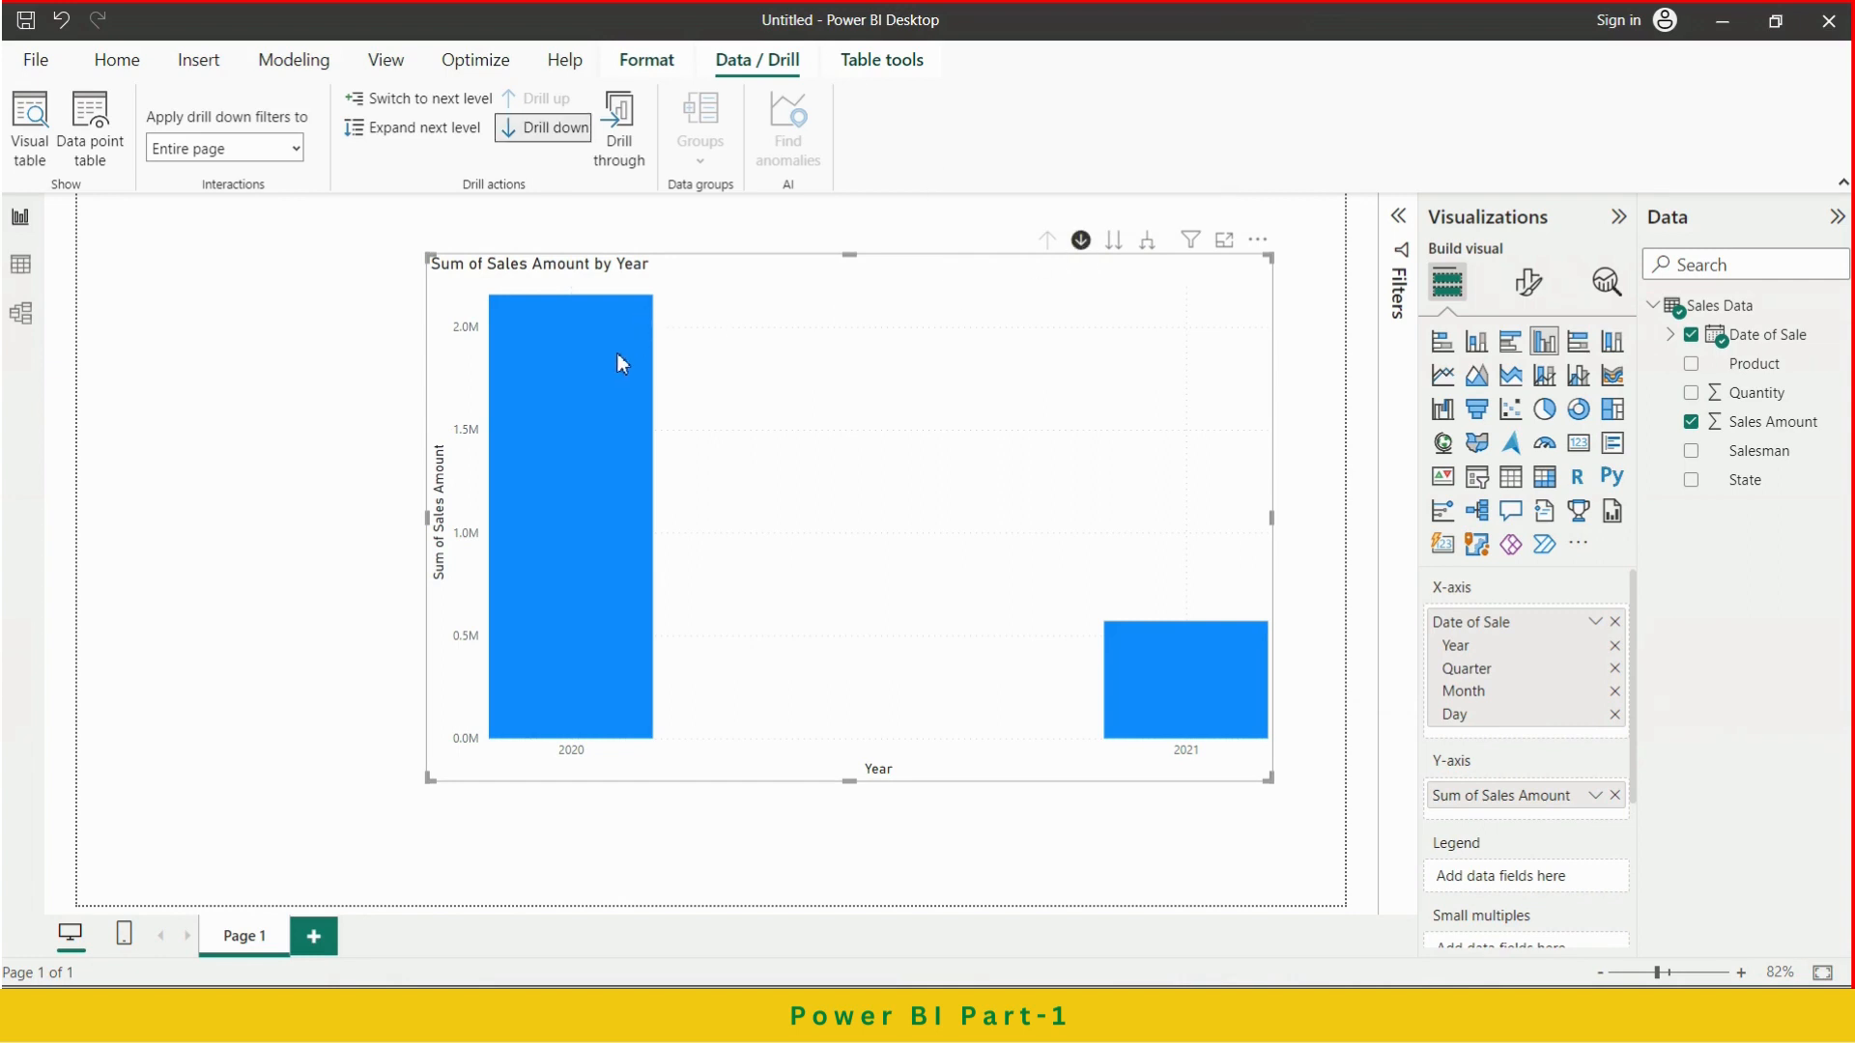
mouse_move(615, 344)
left_click(1083, 241)
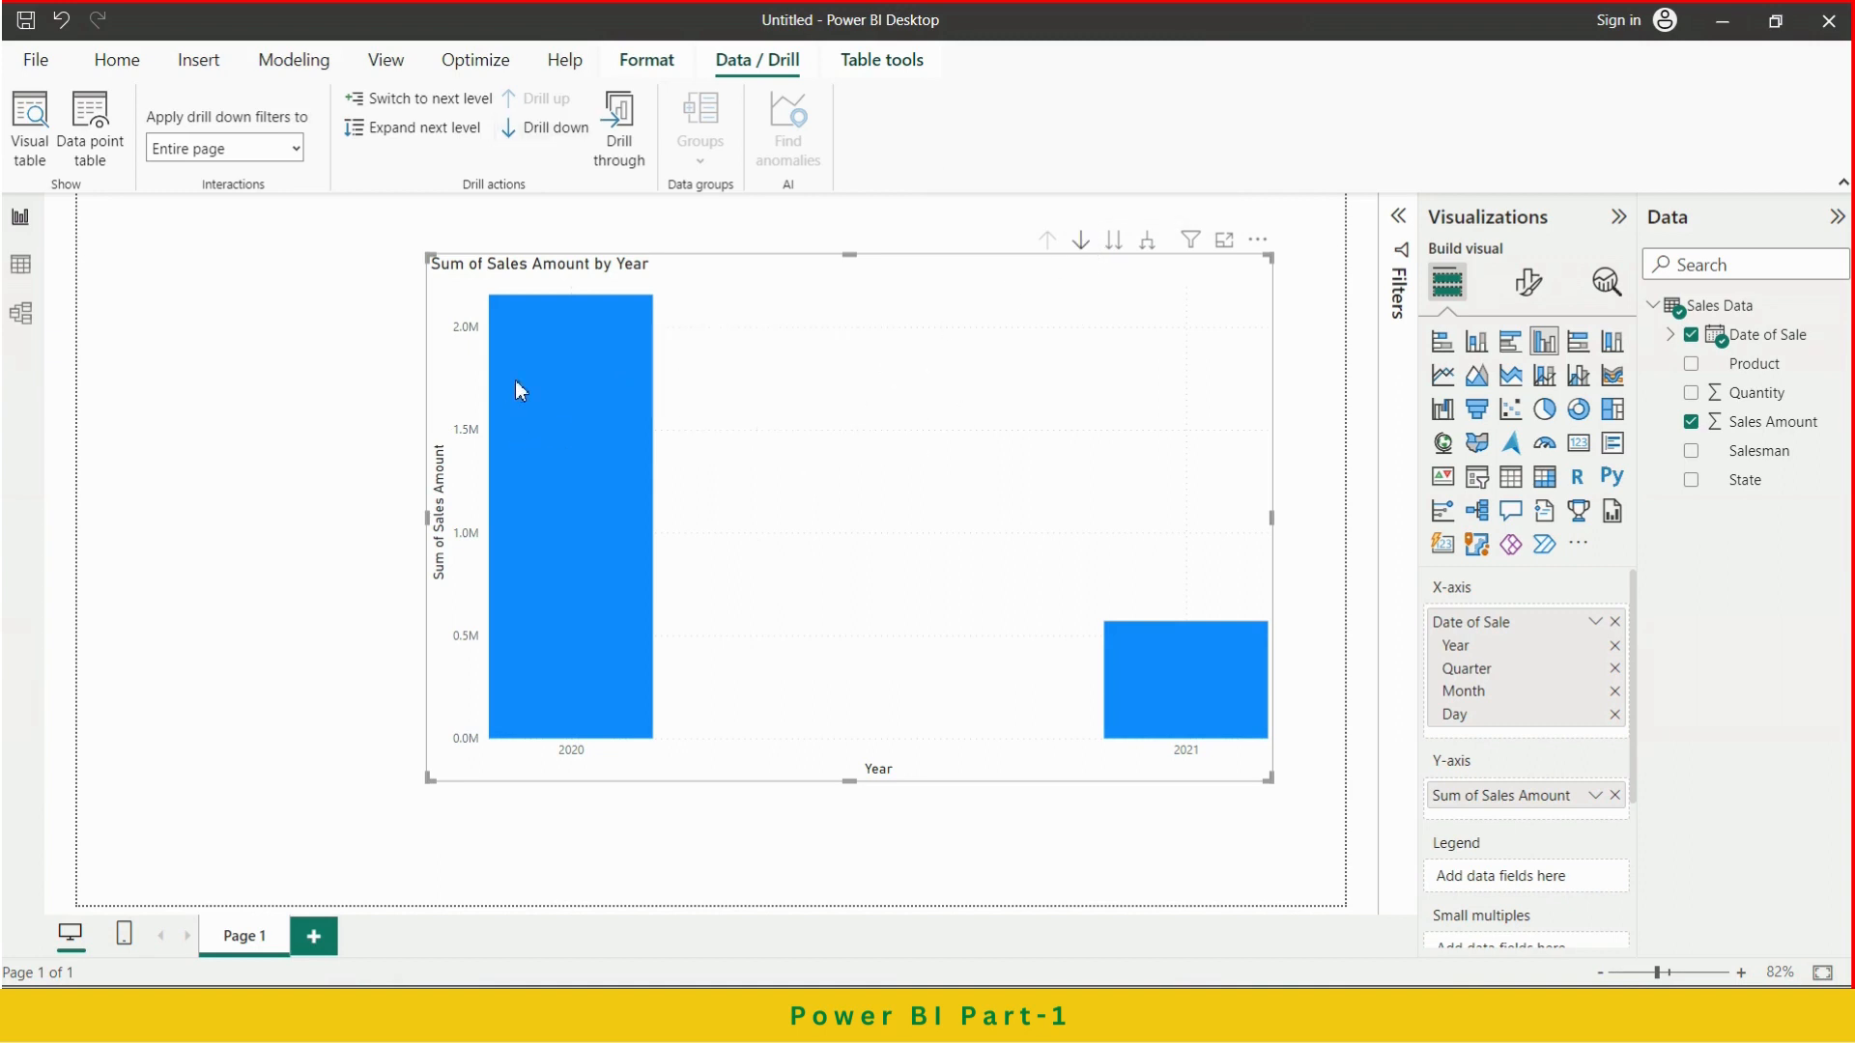